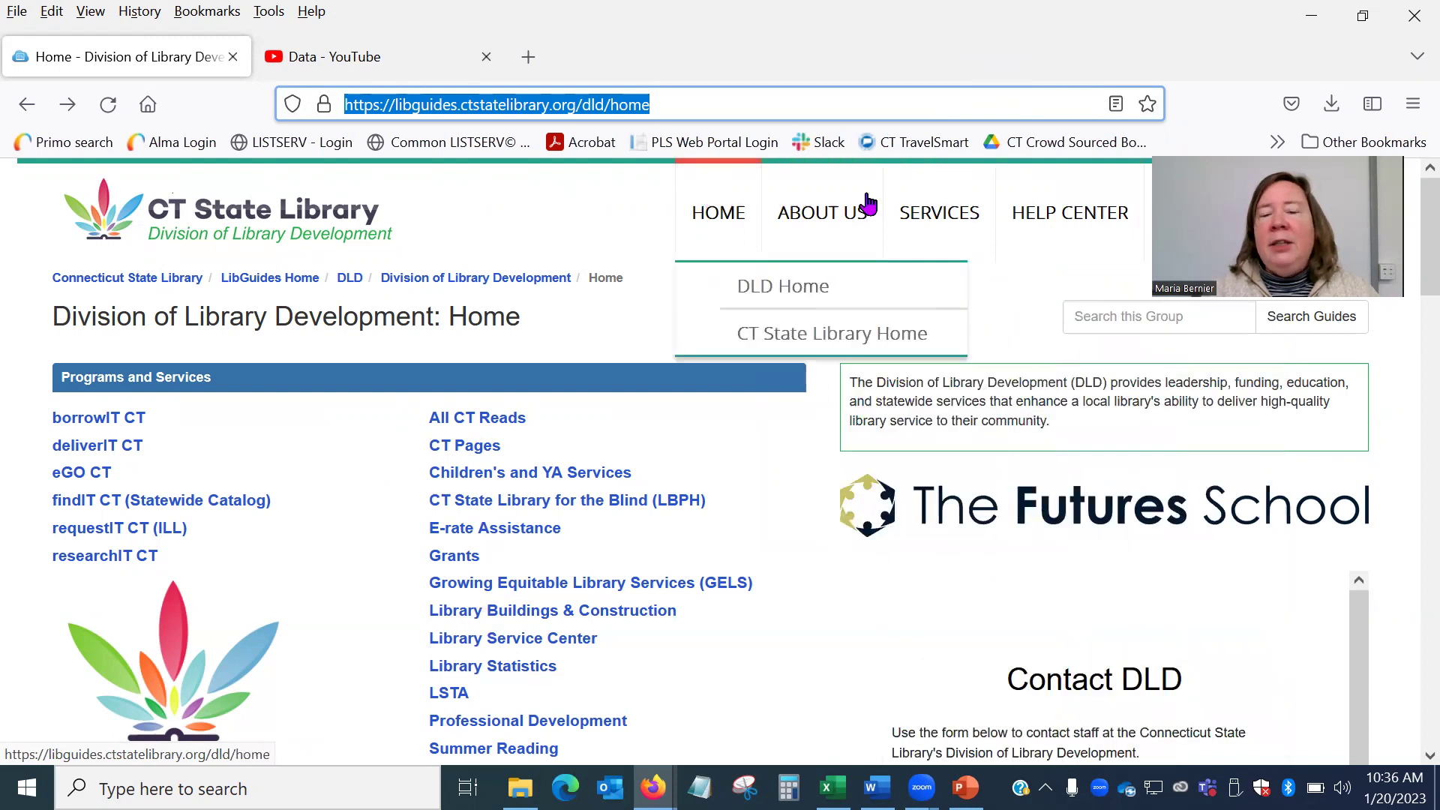
# - Open the Library Statistics page from the site's services and enlarge the page view to 110%
pyautogui.moveTo(934, 215)
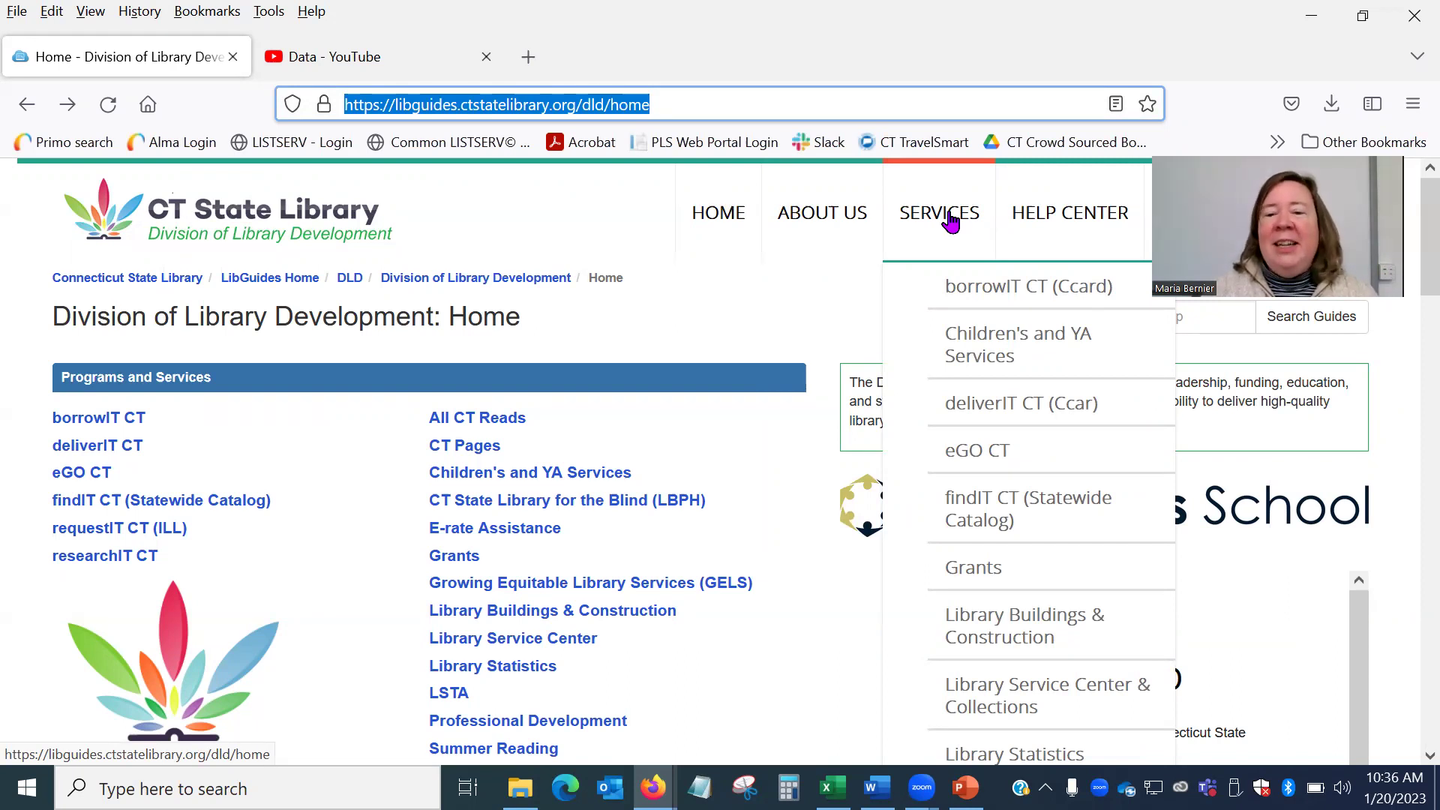
pyautogui.click(1014, 750)
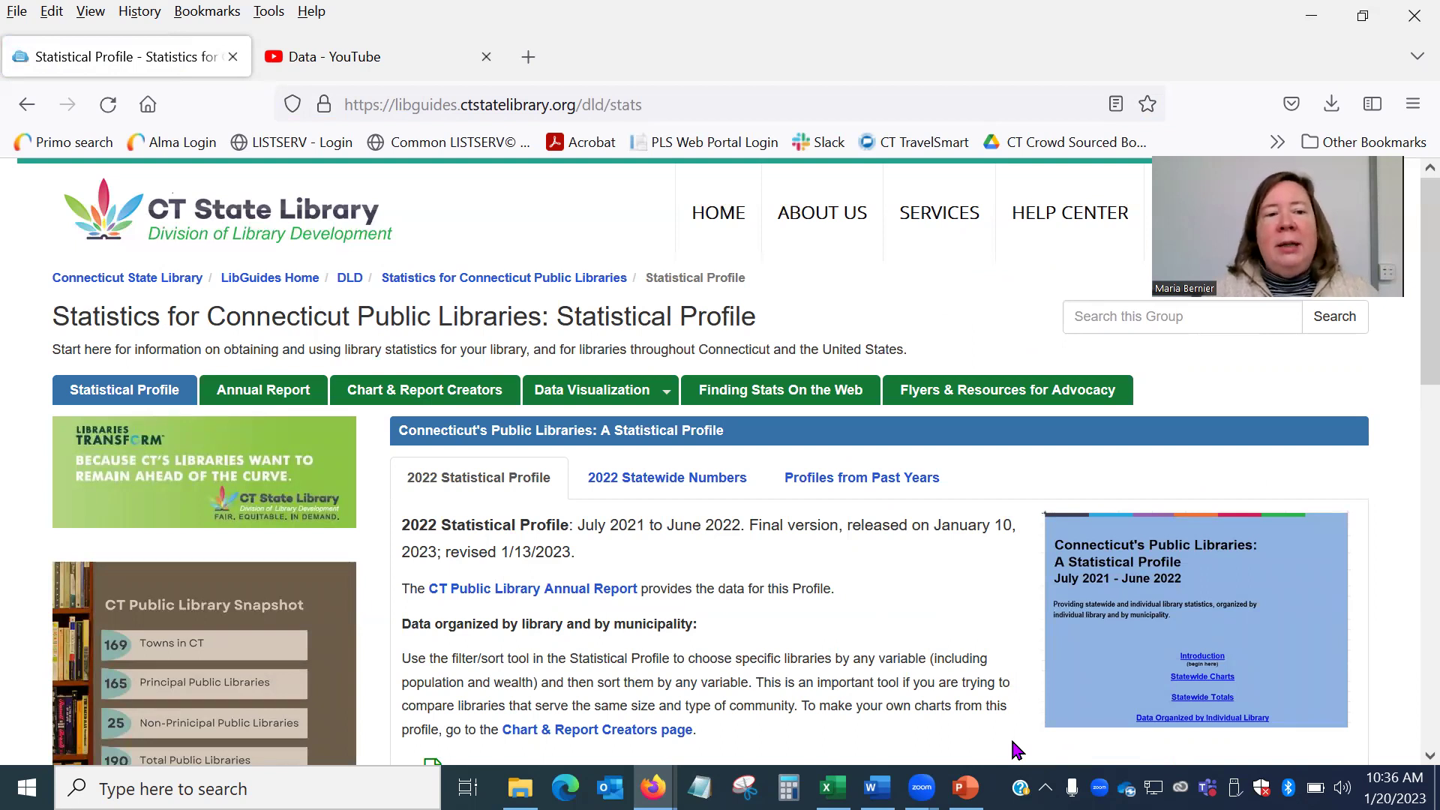
pyautogui.moveTo(965, 788)
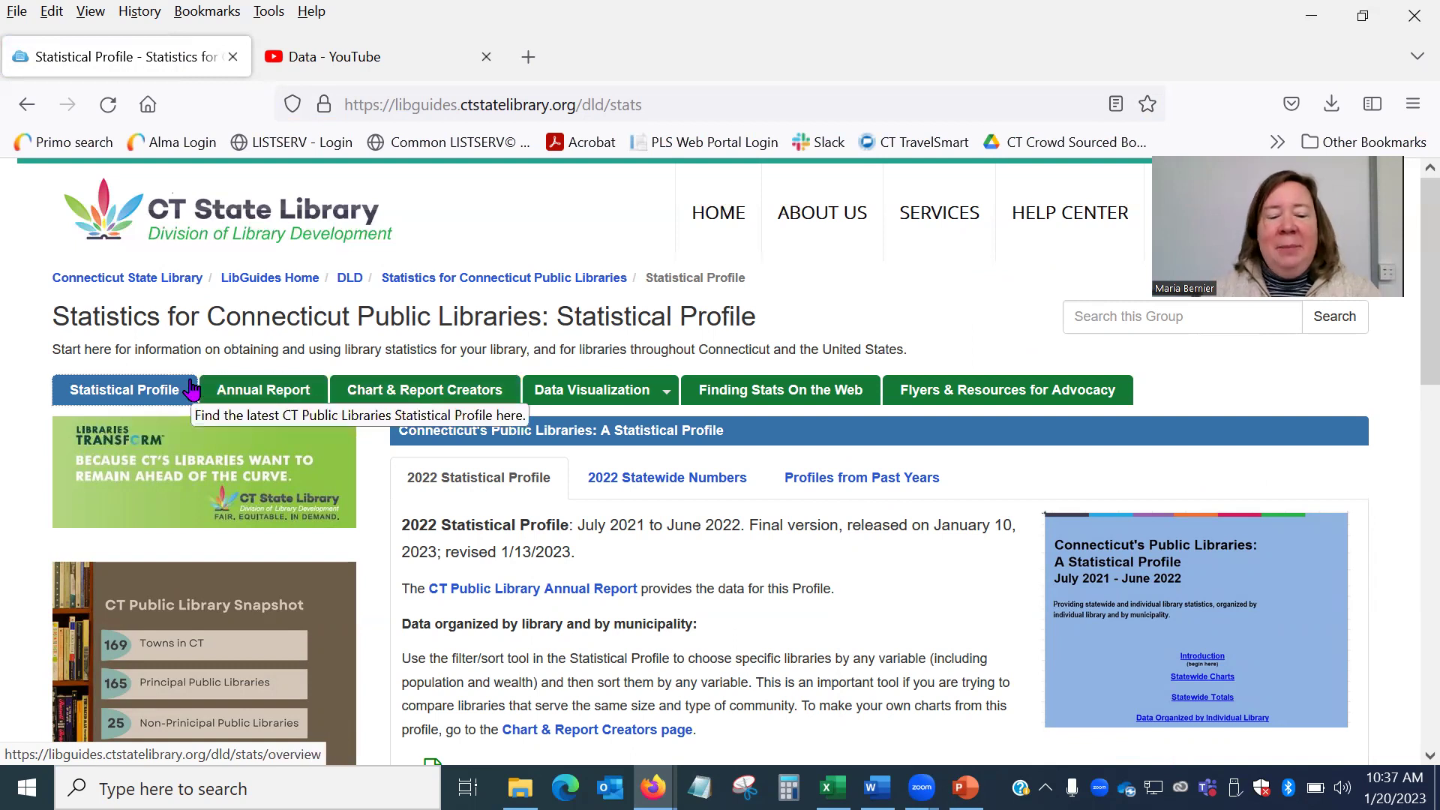
pyautogui.hotkey('ctrl', '+')
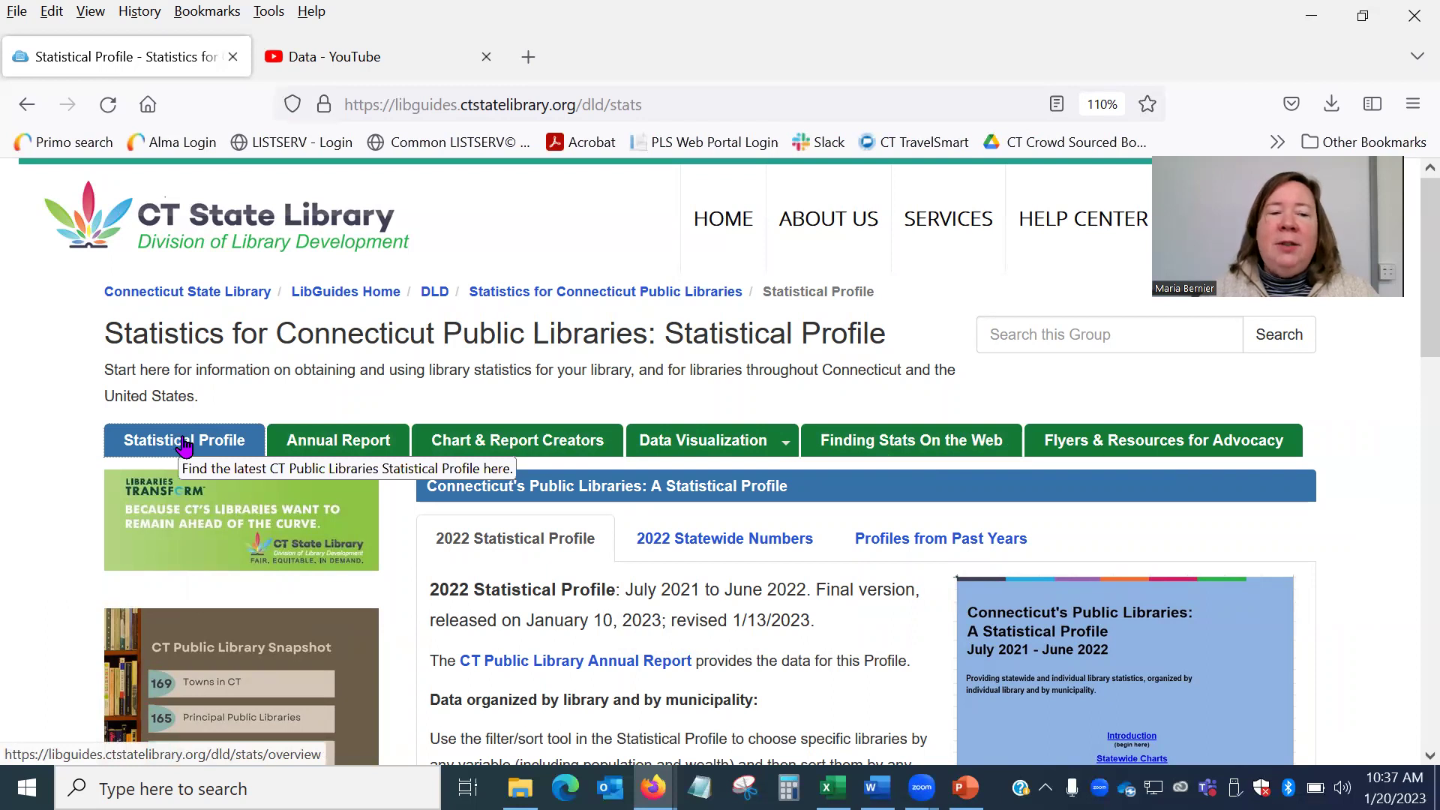
# - View the Annual Report page and the Chart & Report Creators page of the statistics guide
pyautogui.click(338, 446)
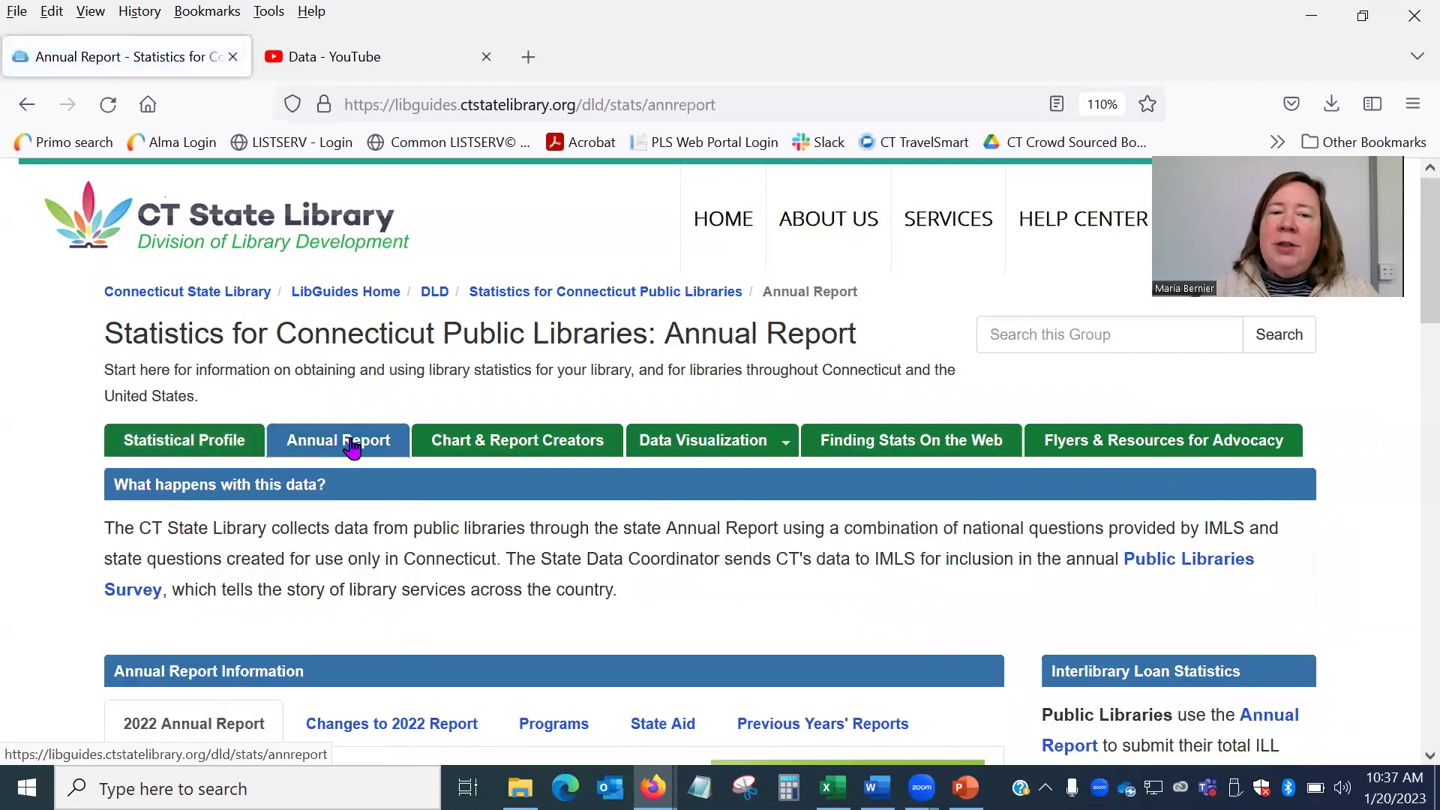
pyautogui.click(489, 449)
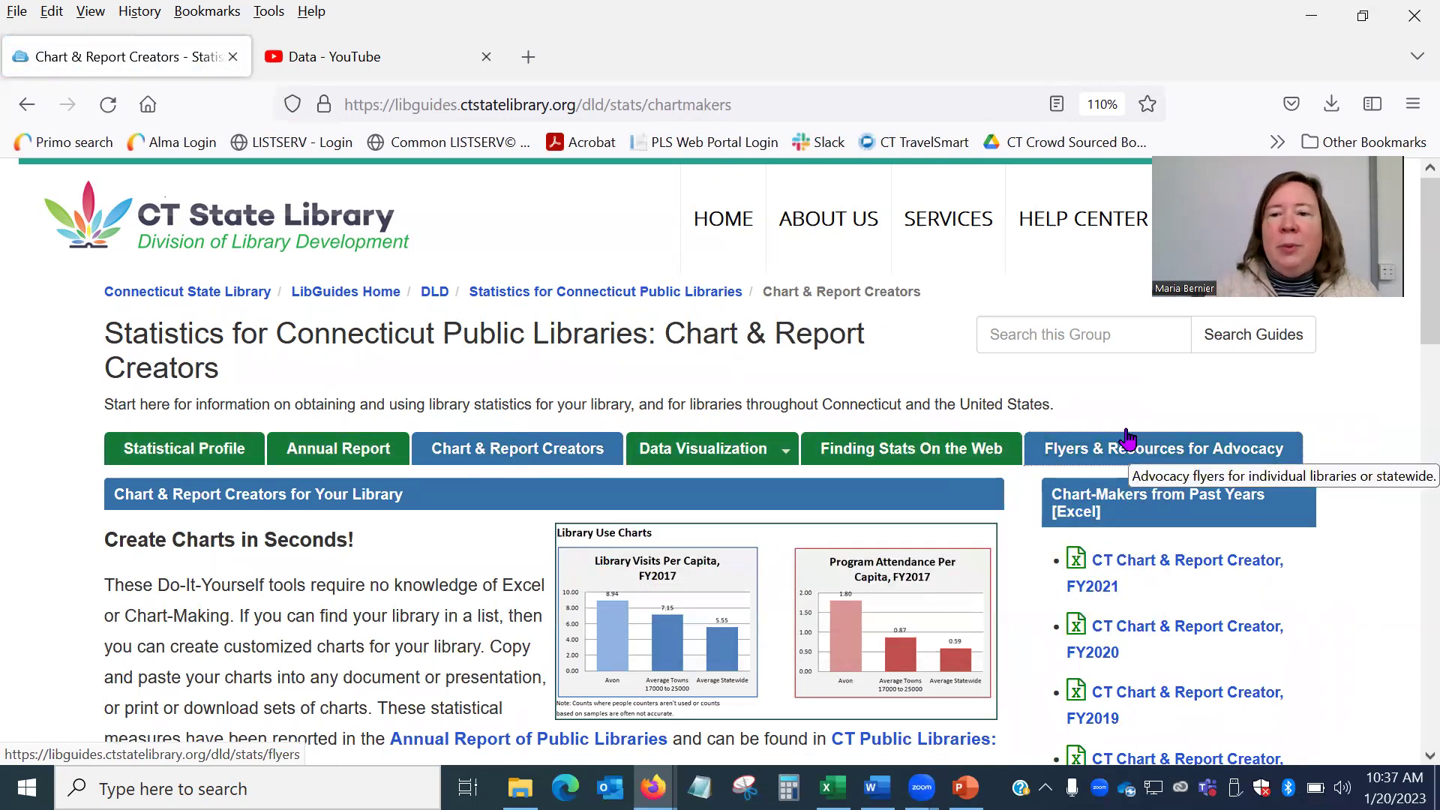
# - Search the Division of Library Development guides for "statistics"
pyautogui.click(1031, 333)
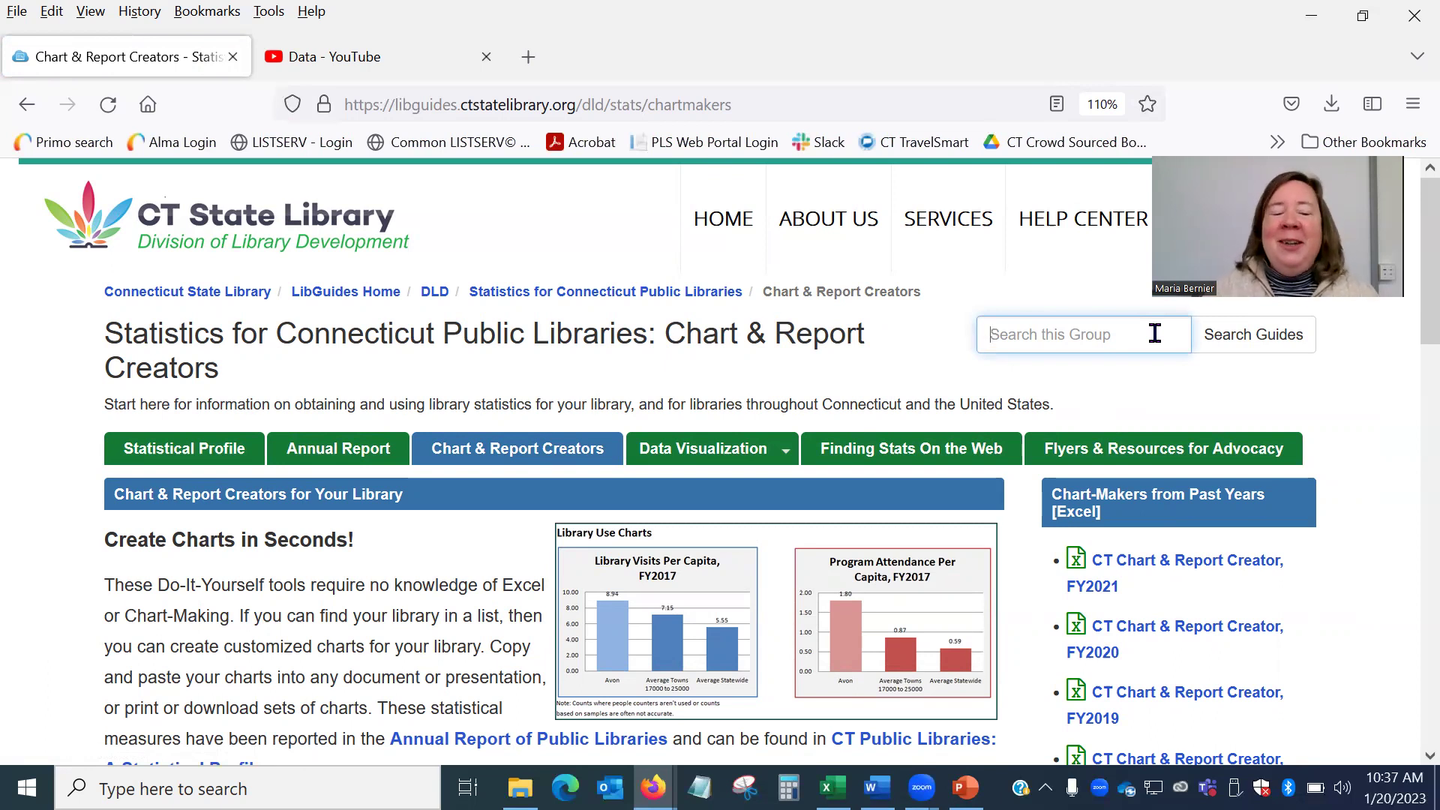
pyautogui.write('statis')
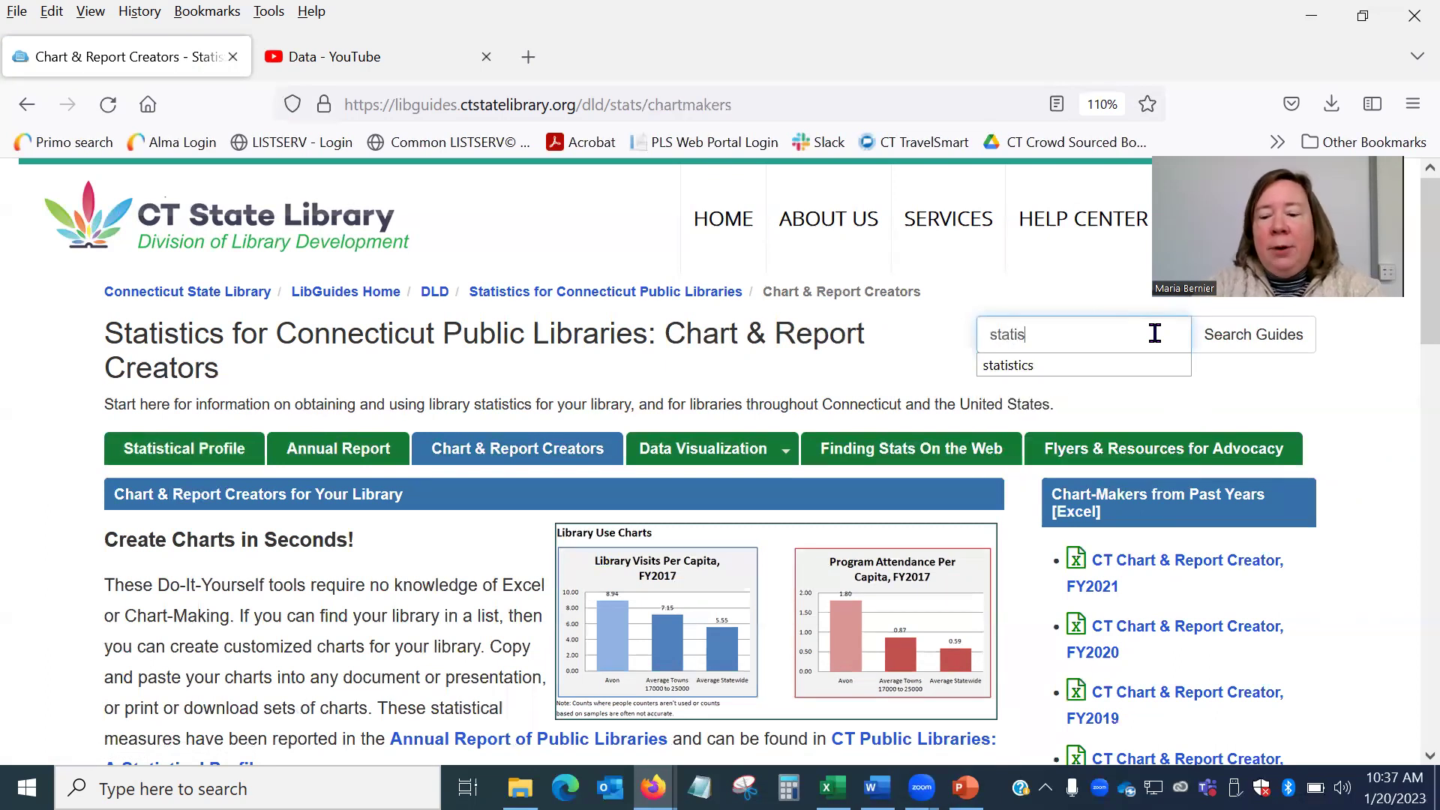
pyautogui.press('Down')
pyautogui.press('Return')
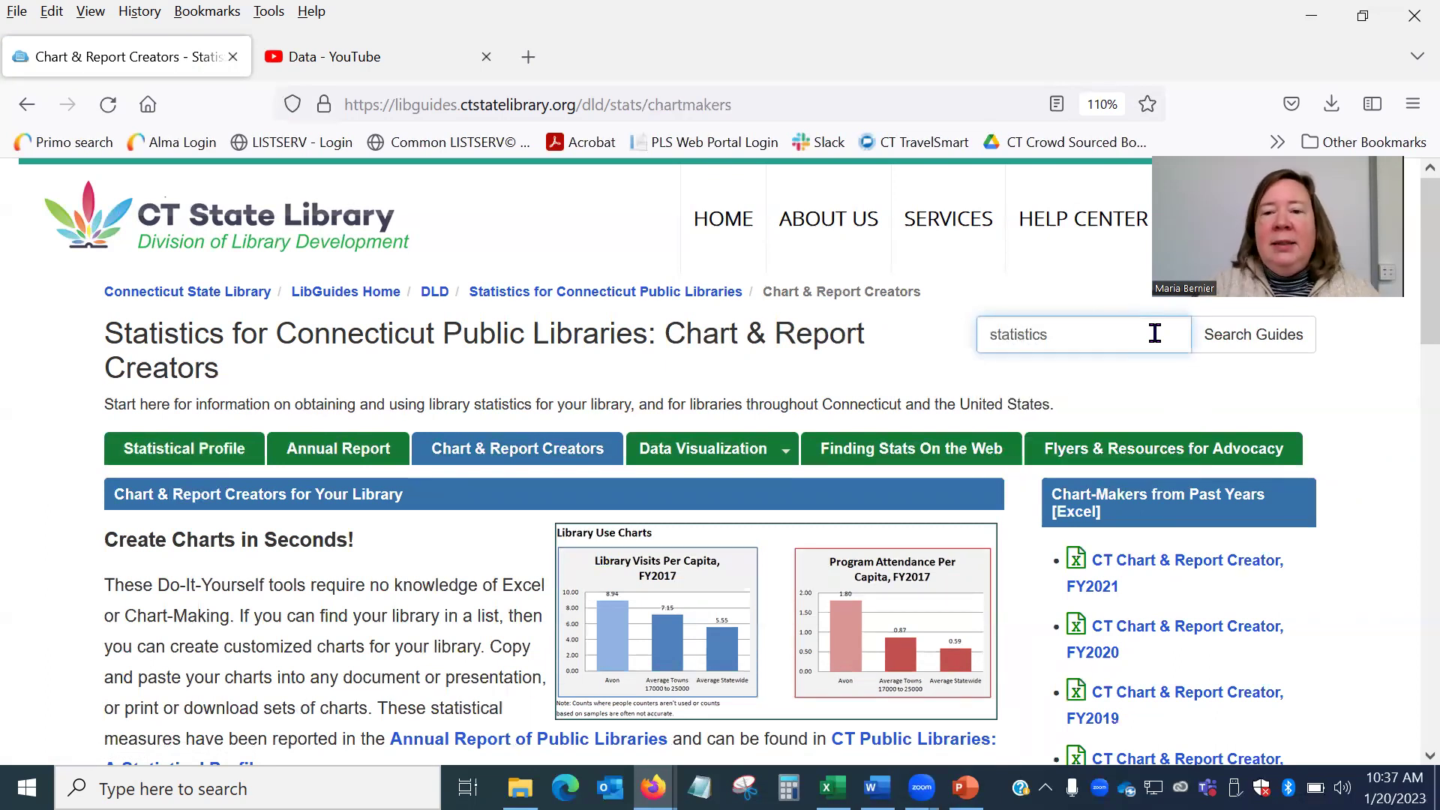
pyautogui.press('Return')
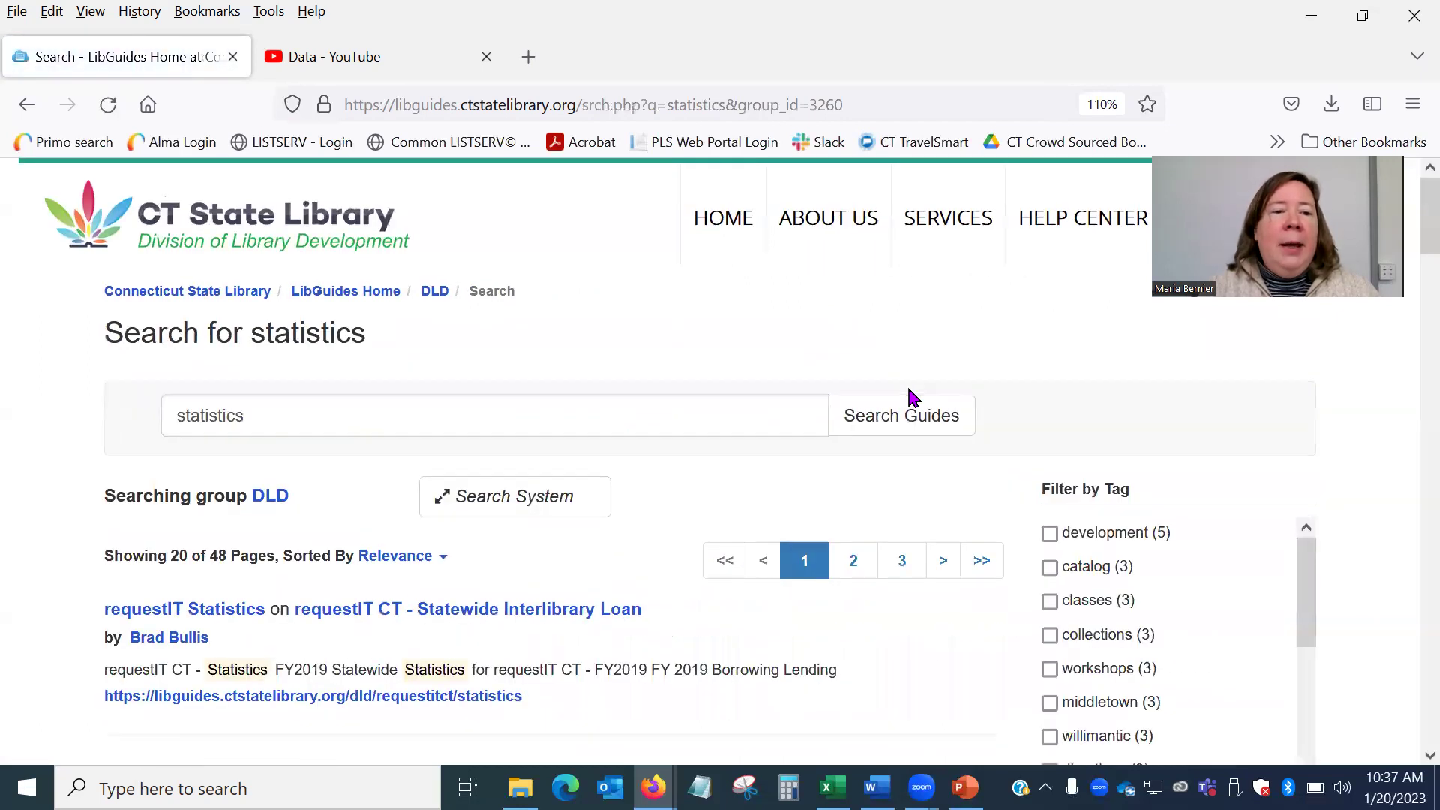
# - Open the Statistics for Connecticut Public Libraries guide from the search results
pyautogui.scroll(-2, 913, 396)
pyautogui.scroll(-2, 910, 391)
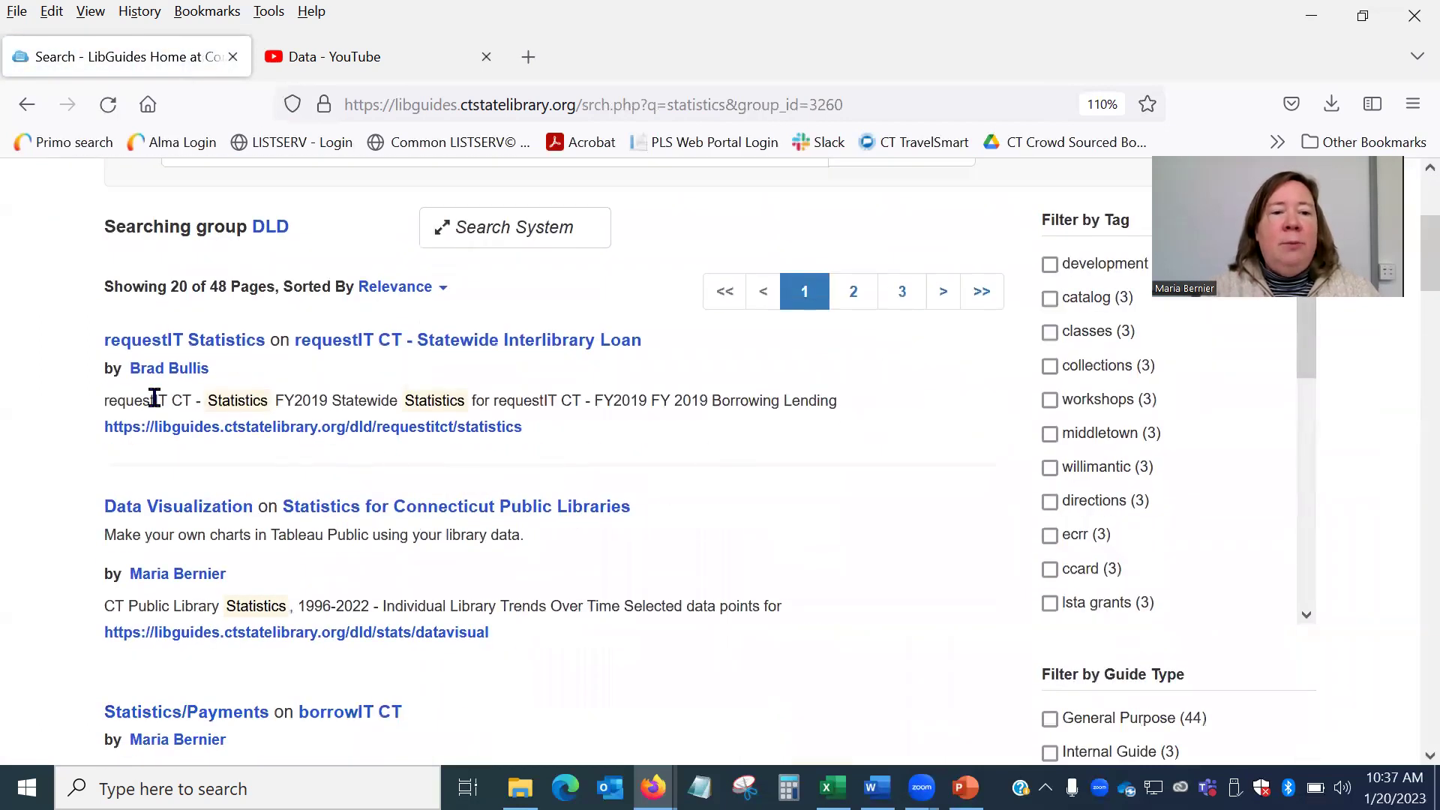
pyautogui.scroll(-2, 282, 566)
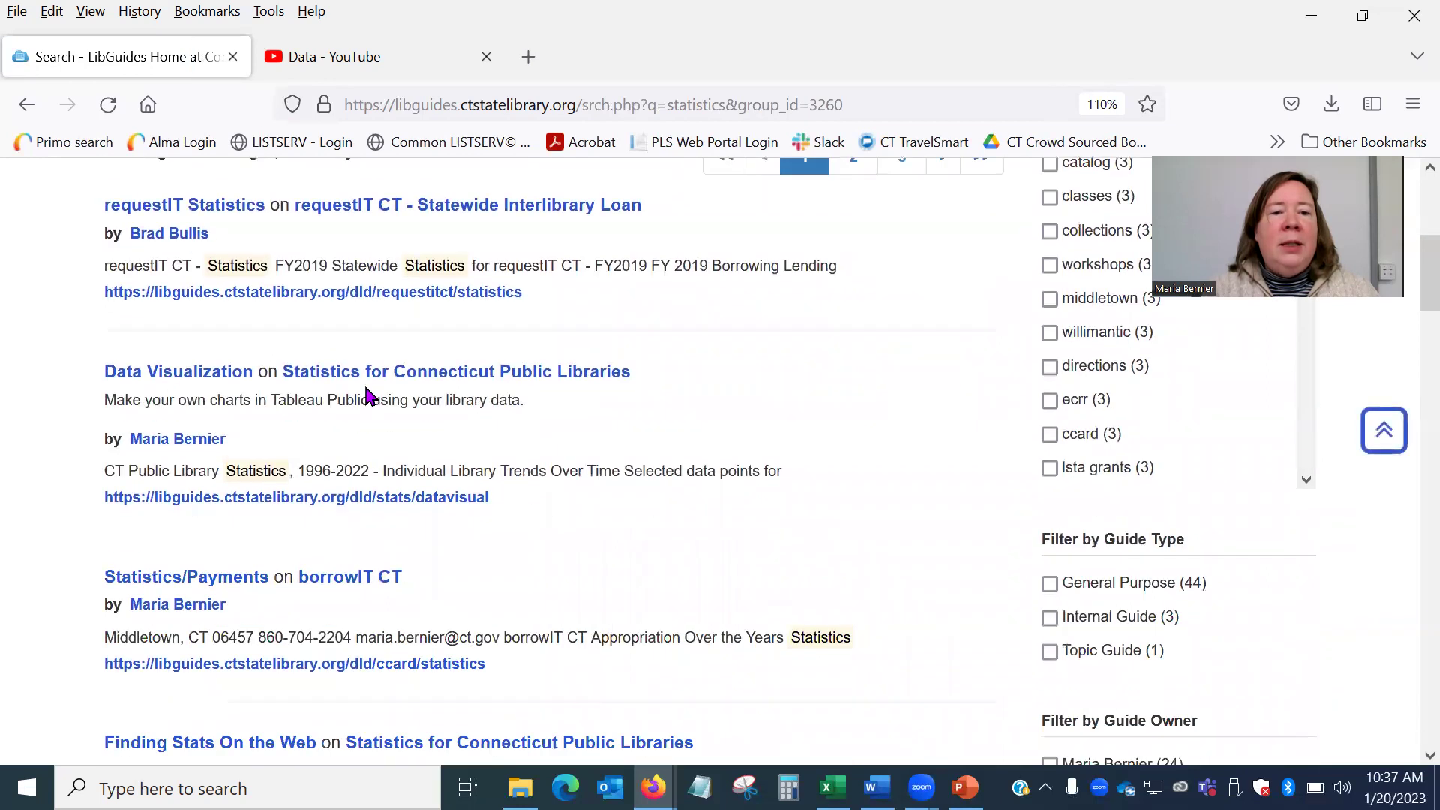
pyautogui.click(368, 384)
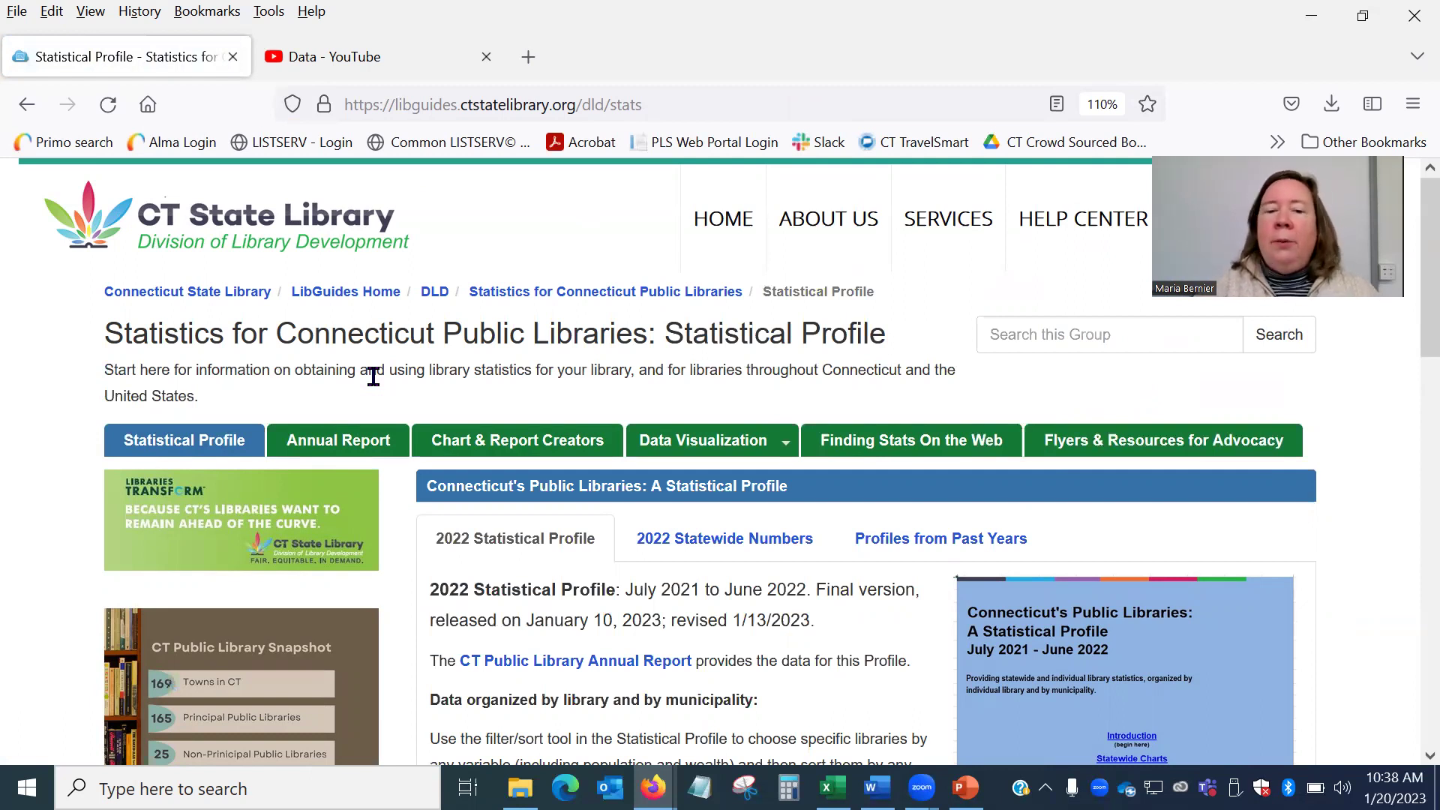
# - Download the Excel version of CT's Public Libraries: A Statistical Profile, 2021-2022
pyautogui.scroll(-3, 671, 590)
pyautogui.scroll(-3, 673, 600)
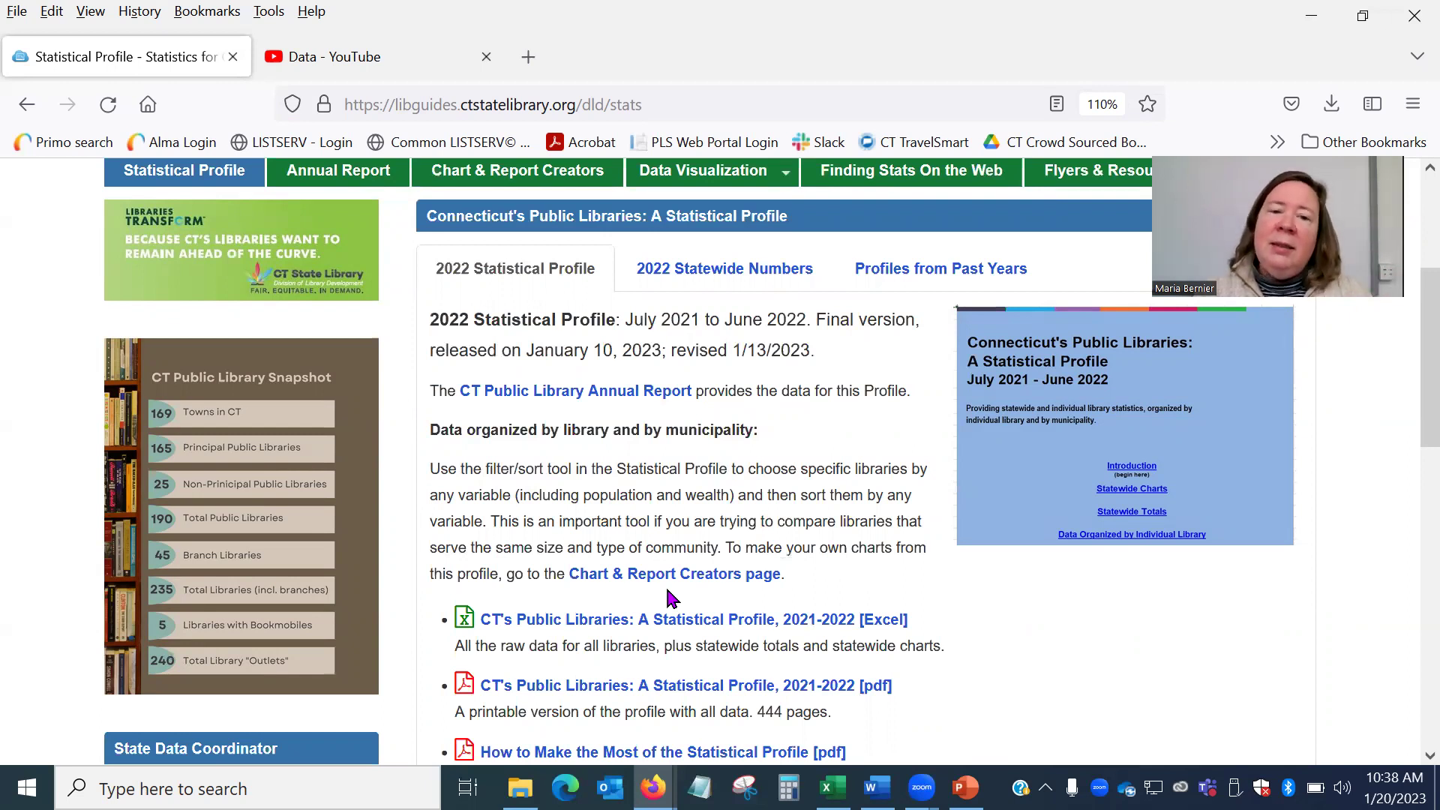
pyautogui.scroll(-2, 728, 536)
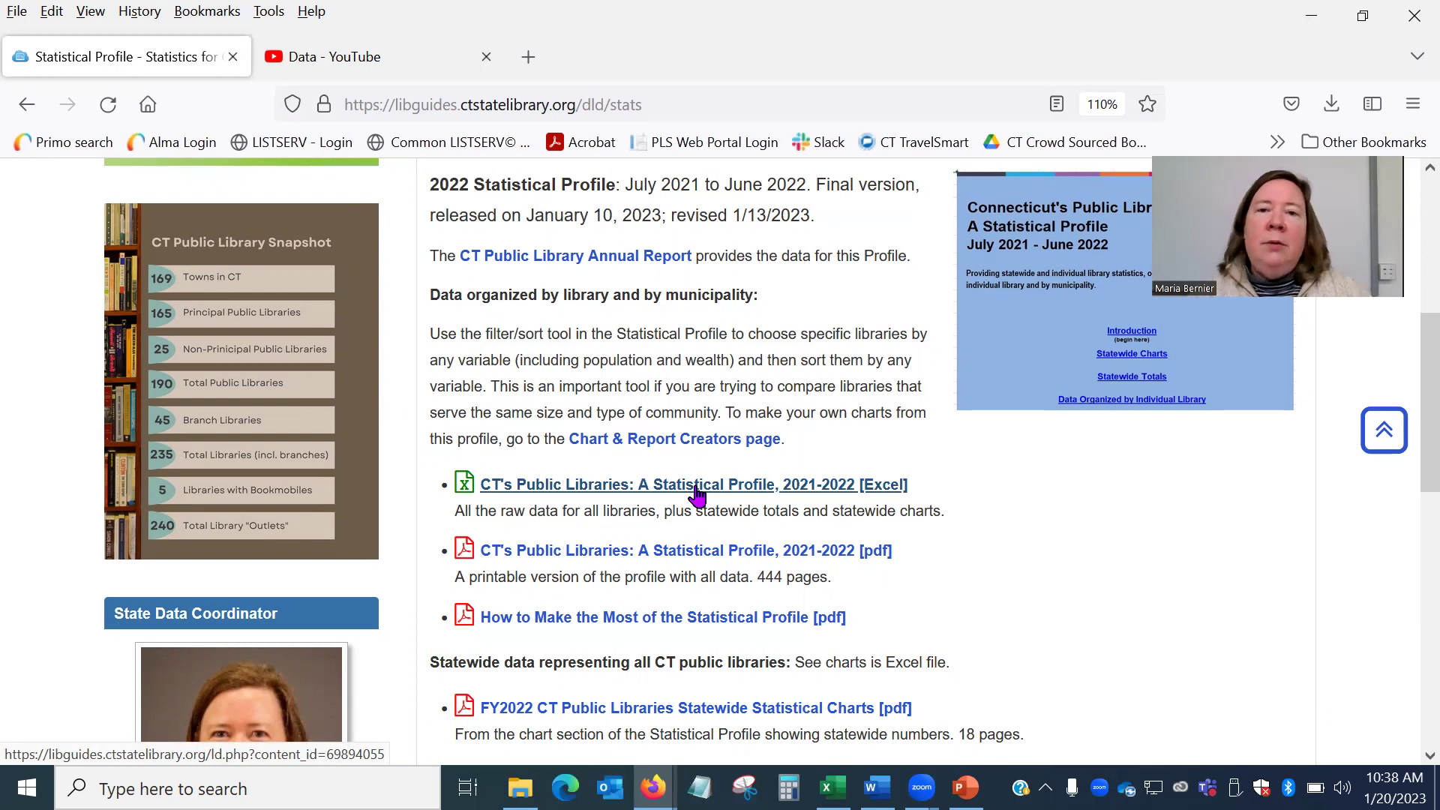
pyautogui.click(694, 487)
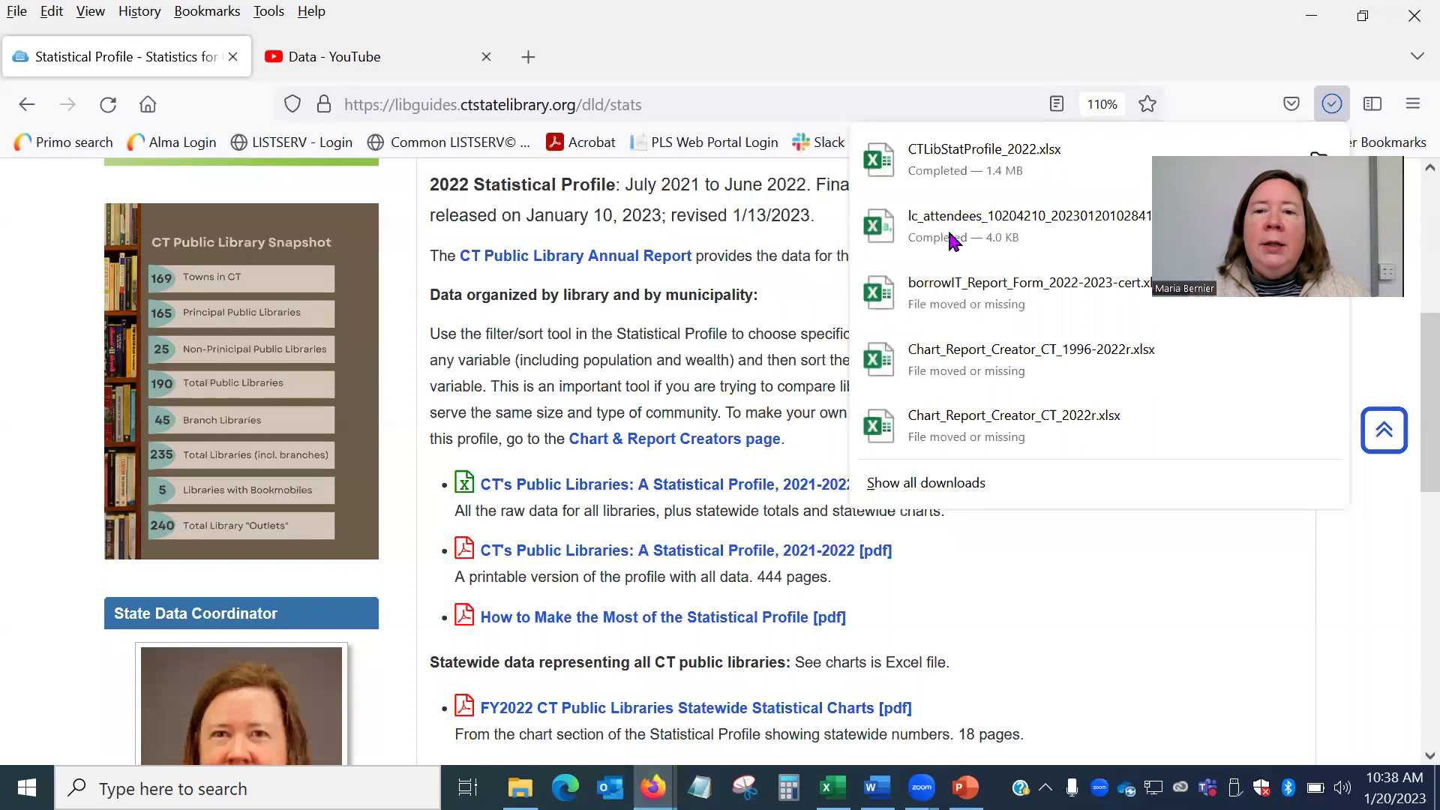
# - Open the downloaded CTLibStatProfile_2022.xlsx for editing in Excel and collapse the ribbon
pyautogui.click(1005, 171)
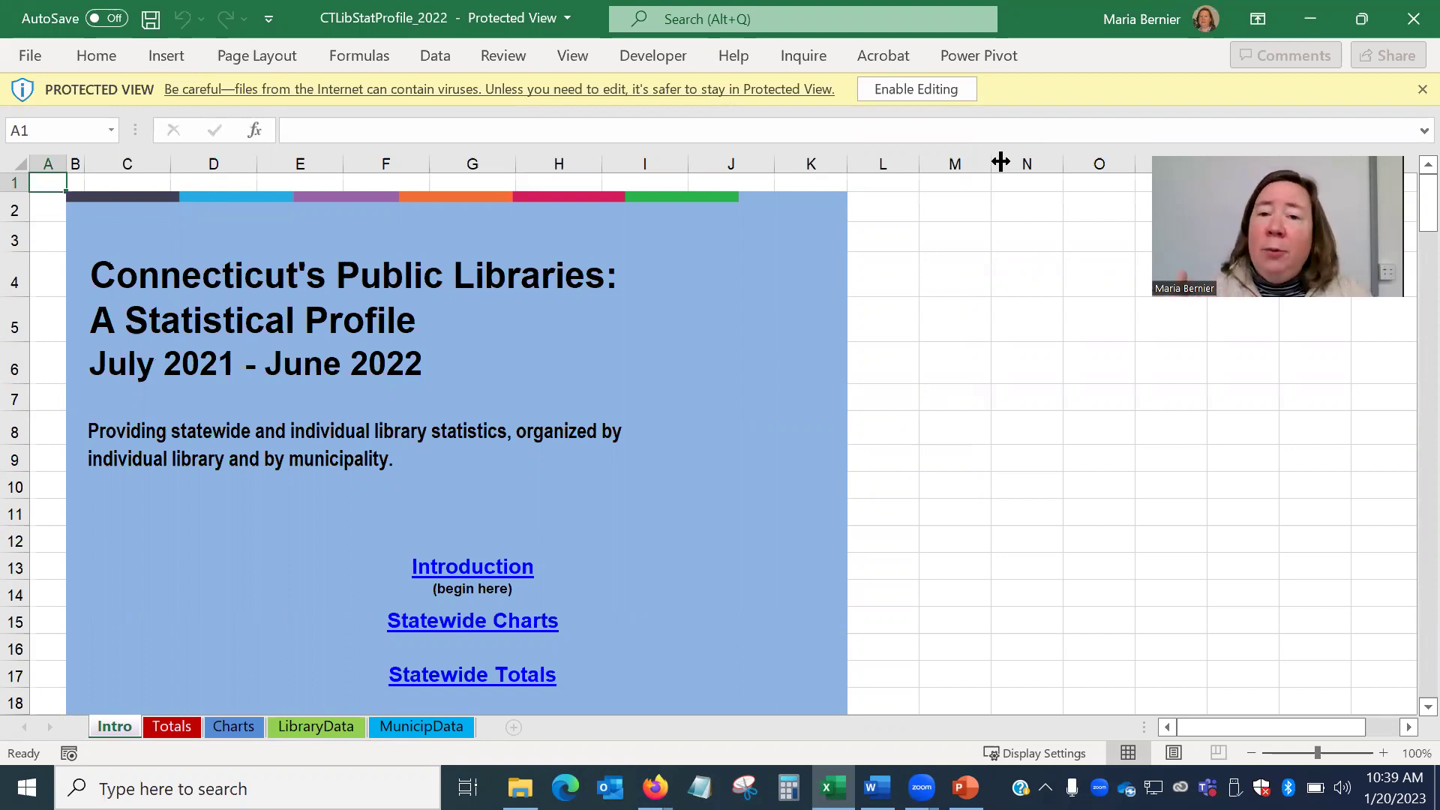
pyautogui.click(966, 93)
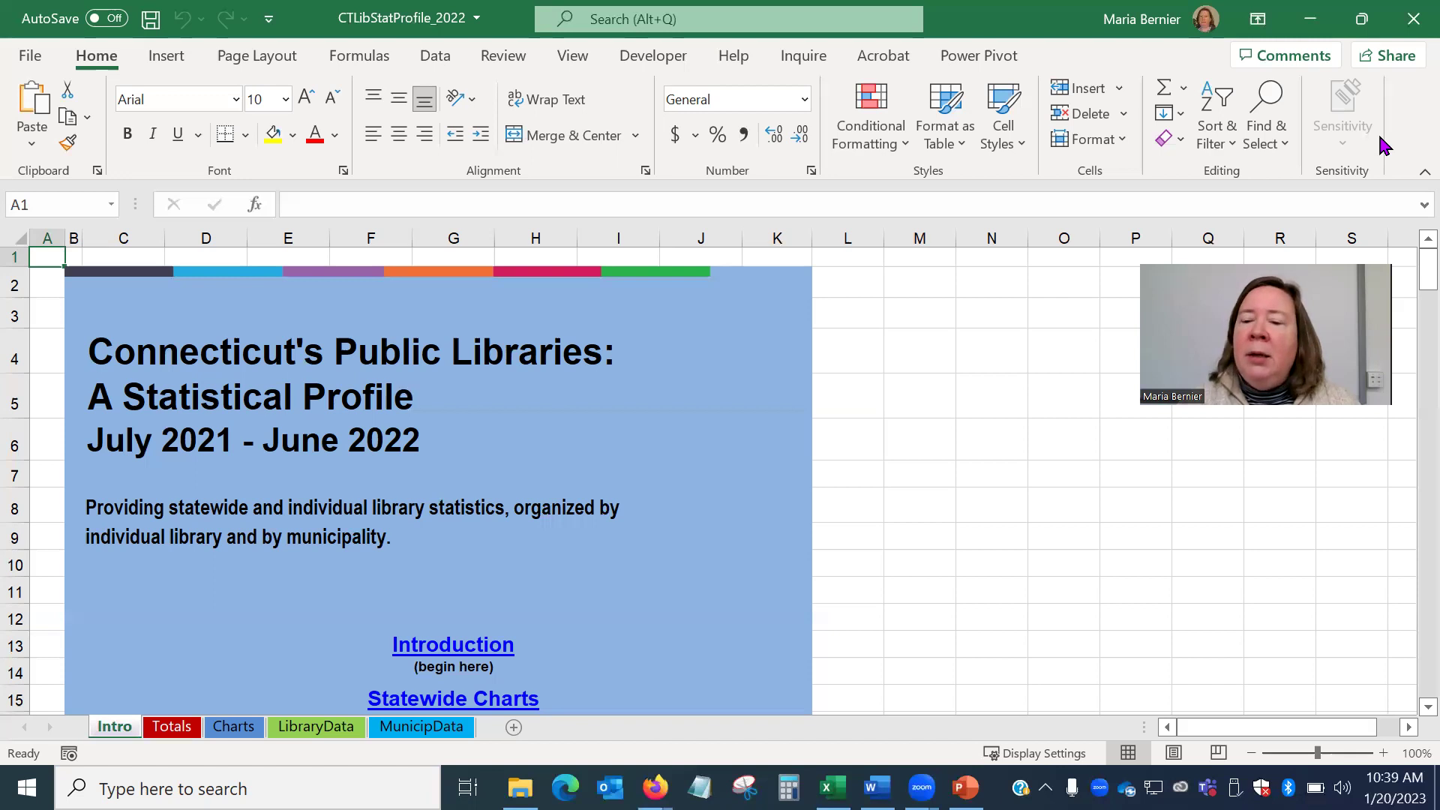
pyautogui.click(1407, 178)
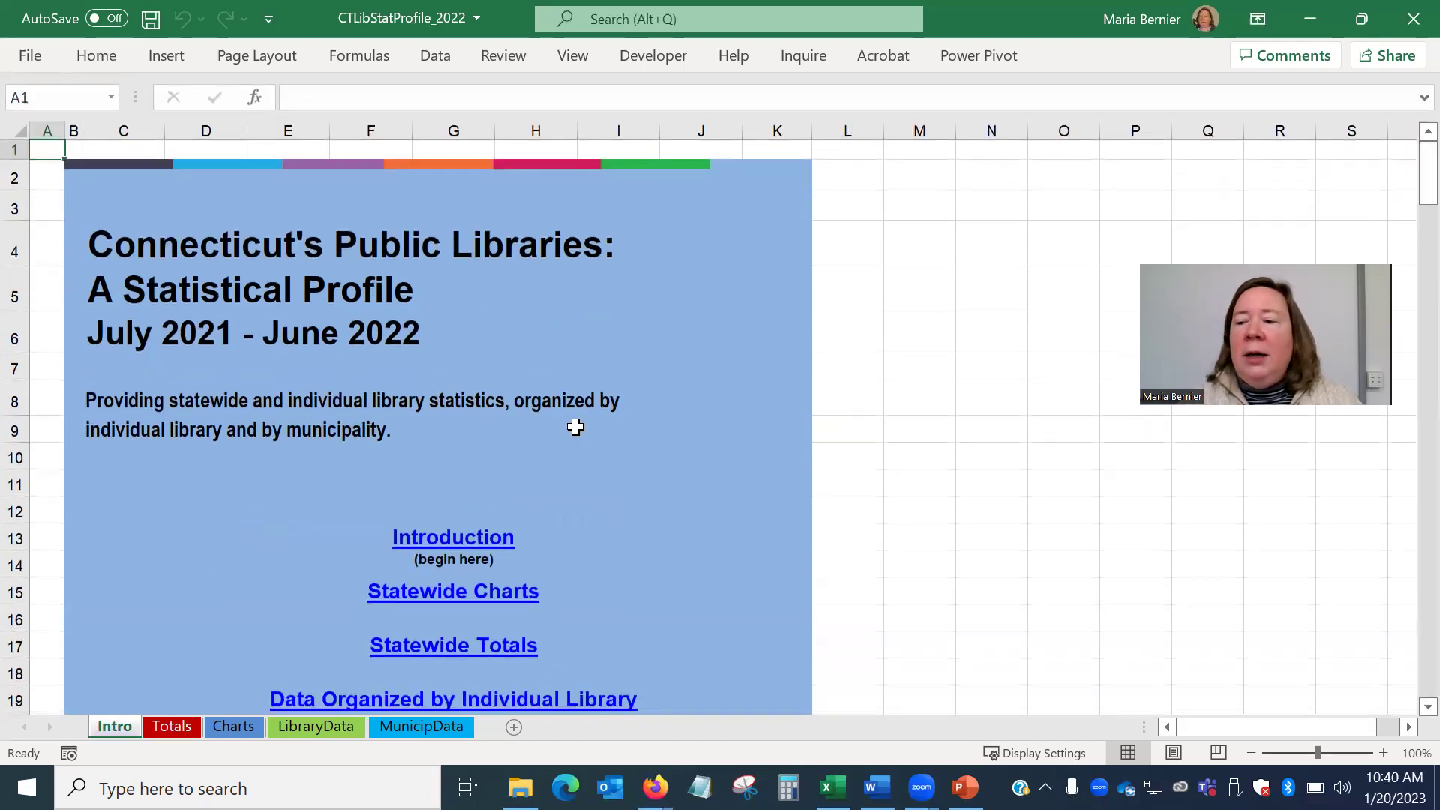
# - Read through the Intro sheet's usage notes, filtering instructions and glossary, and return to the title page
pyautogui.scroll(-1, 663, 424)
pyautogui.scroll(-3, 665, 425)
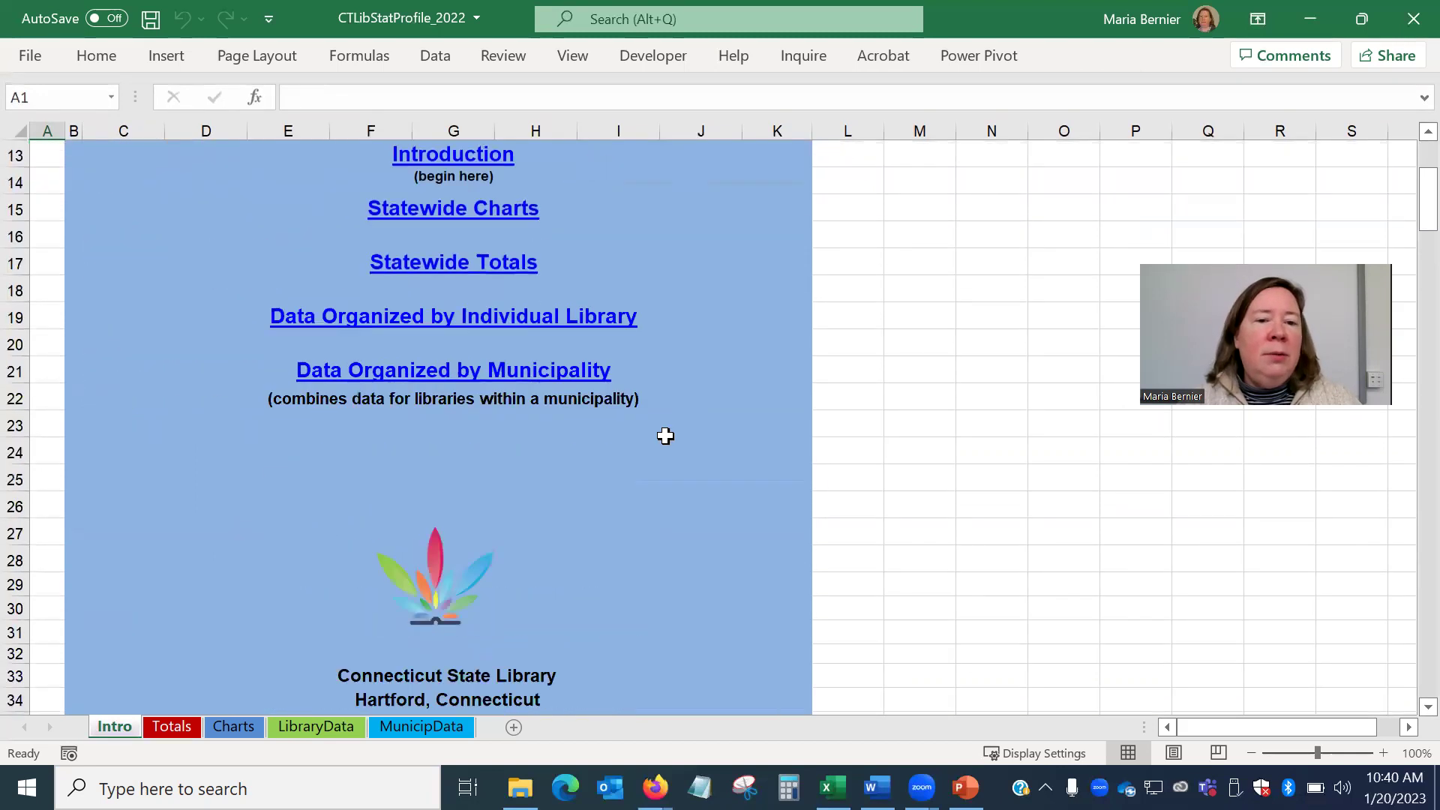
pyautogui.scroll(-15, 745, 459)
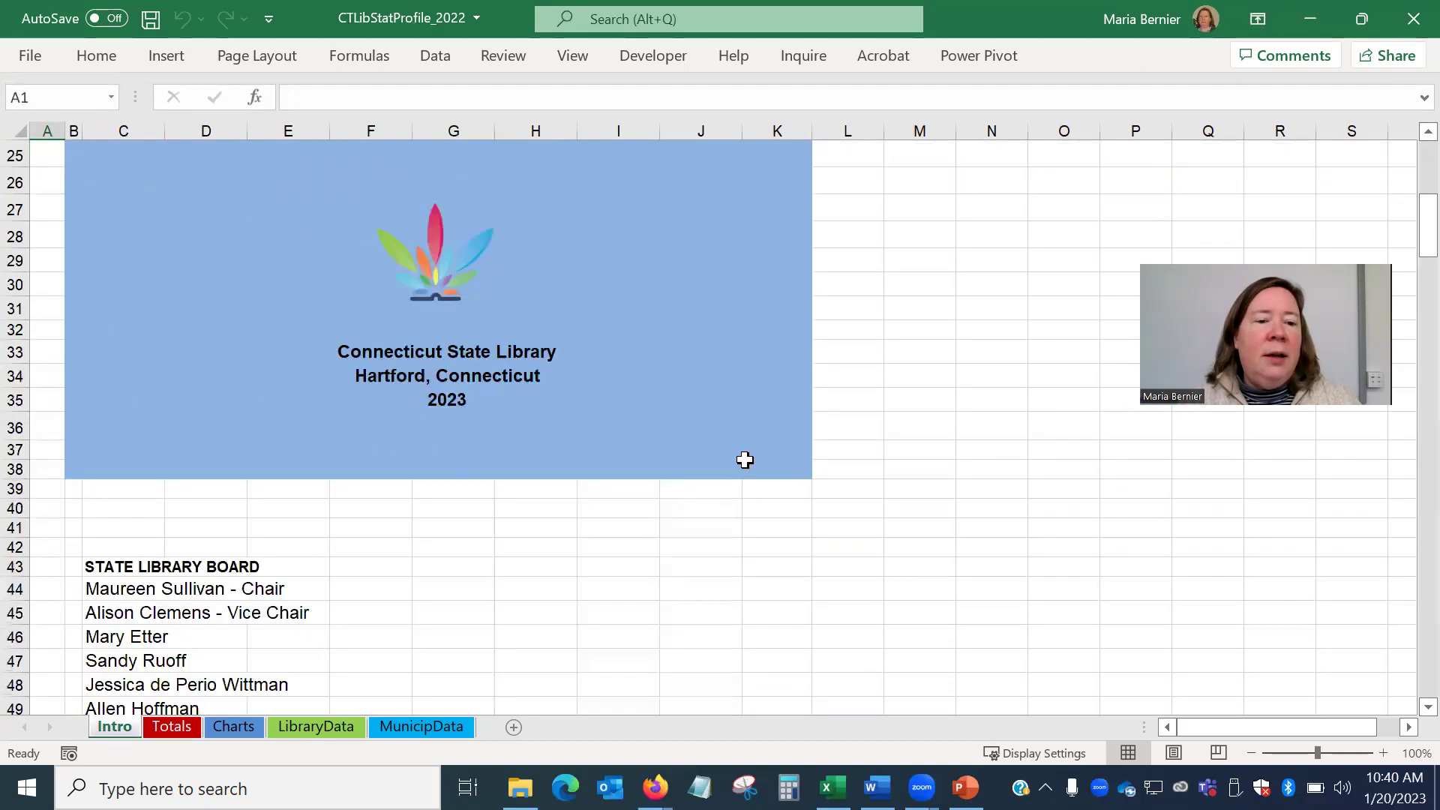
pyautogui.scroll(-10, 743, 460)
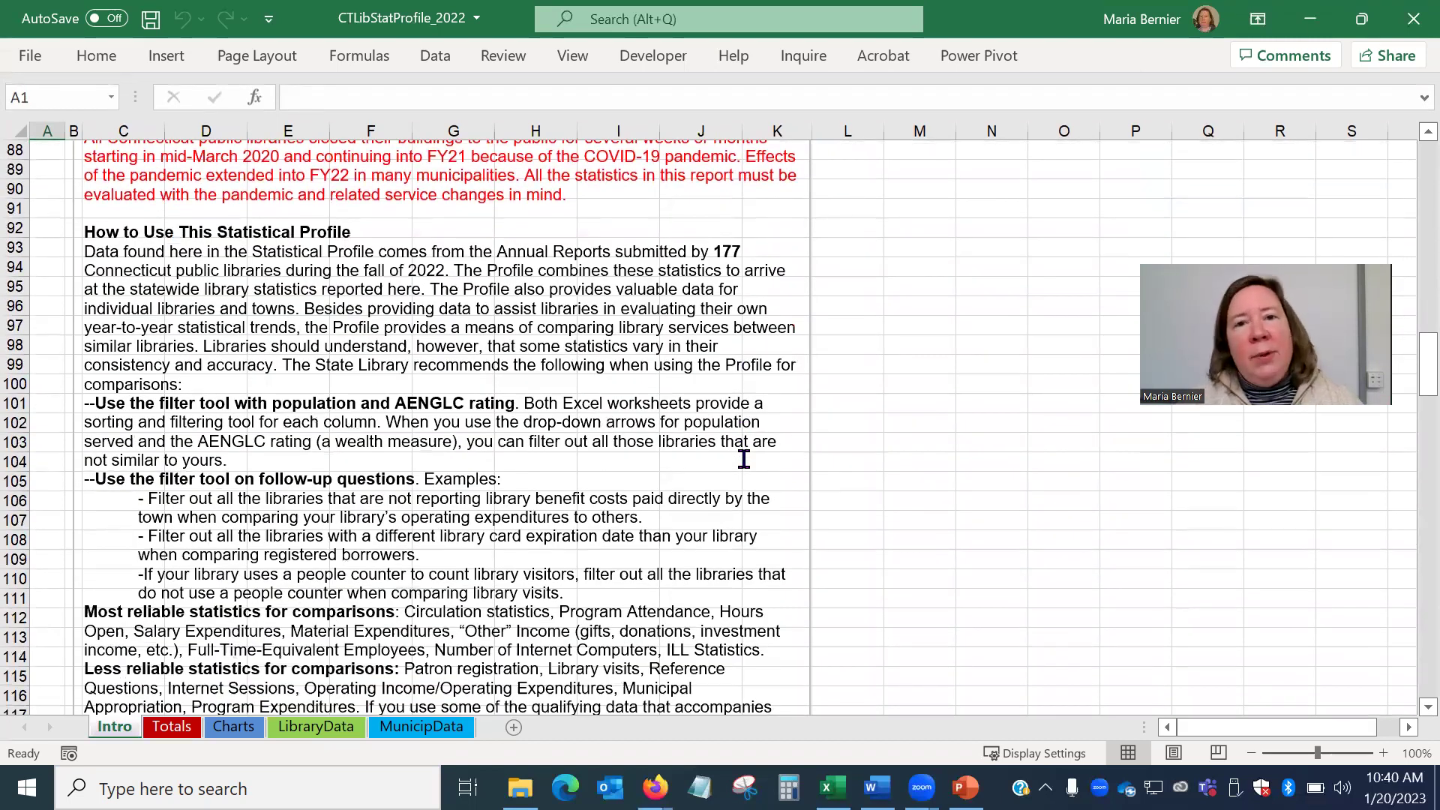
pyautogui.scroll(-2, 687, 451)
pyautogui.scroll(-14, 688, 452)
pyautogui.scroll(-6, 685, 443)
pyautogui.scroll(5, 675, 420)
pyautogui.scroll(-1, 673, 411)
pyautogui.scroll(2, 671, 411)
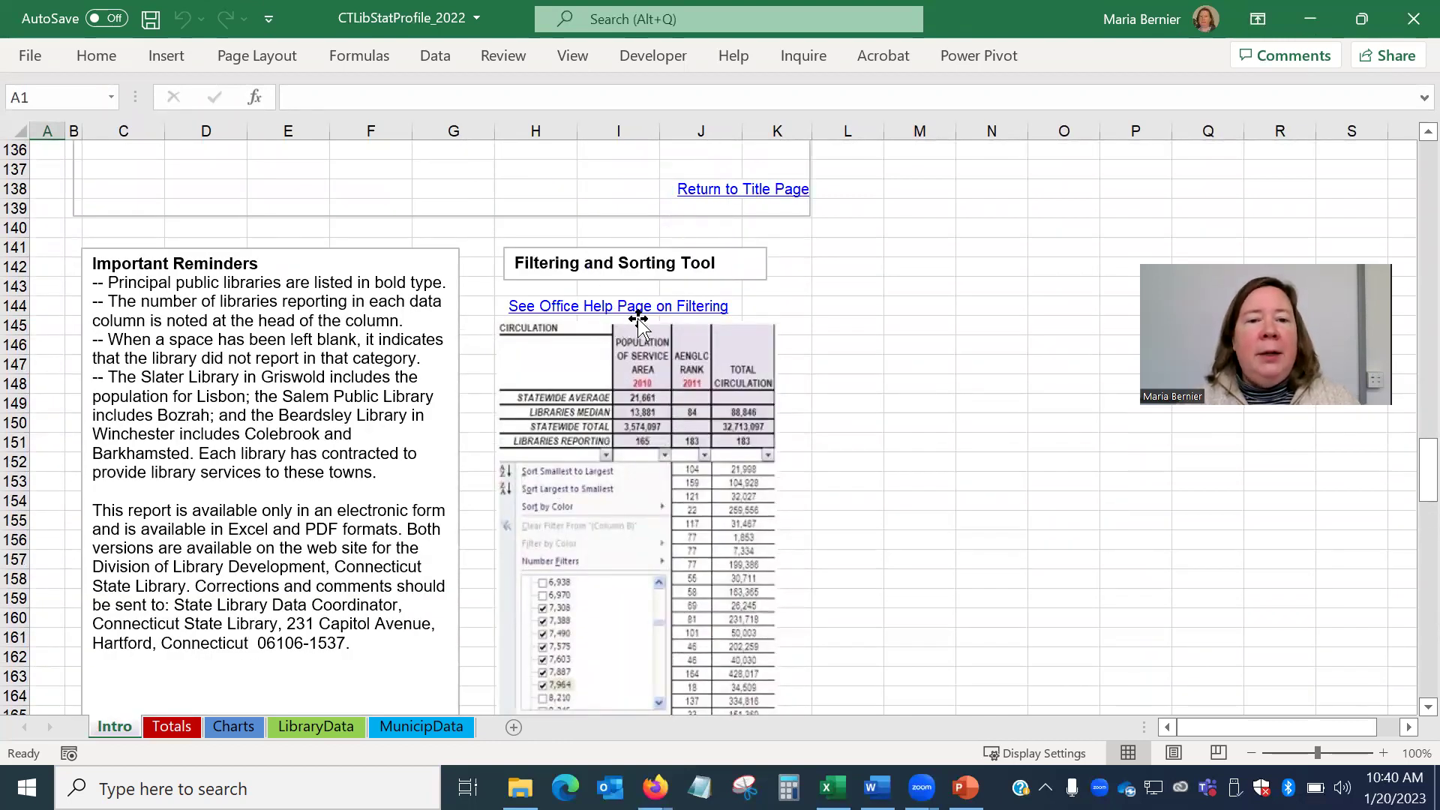
pyautogui.scroll(-12, 709, 397)
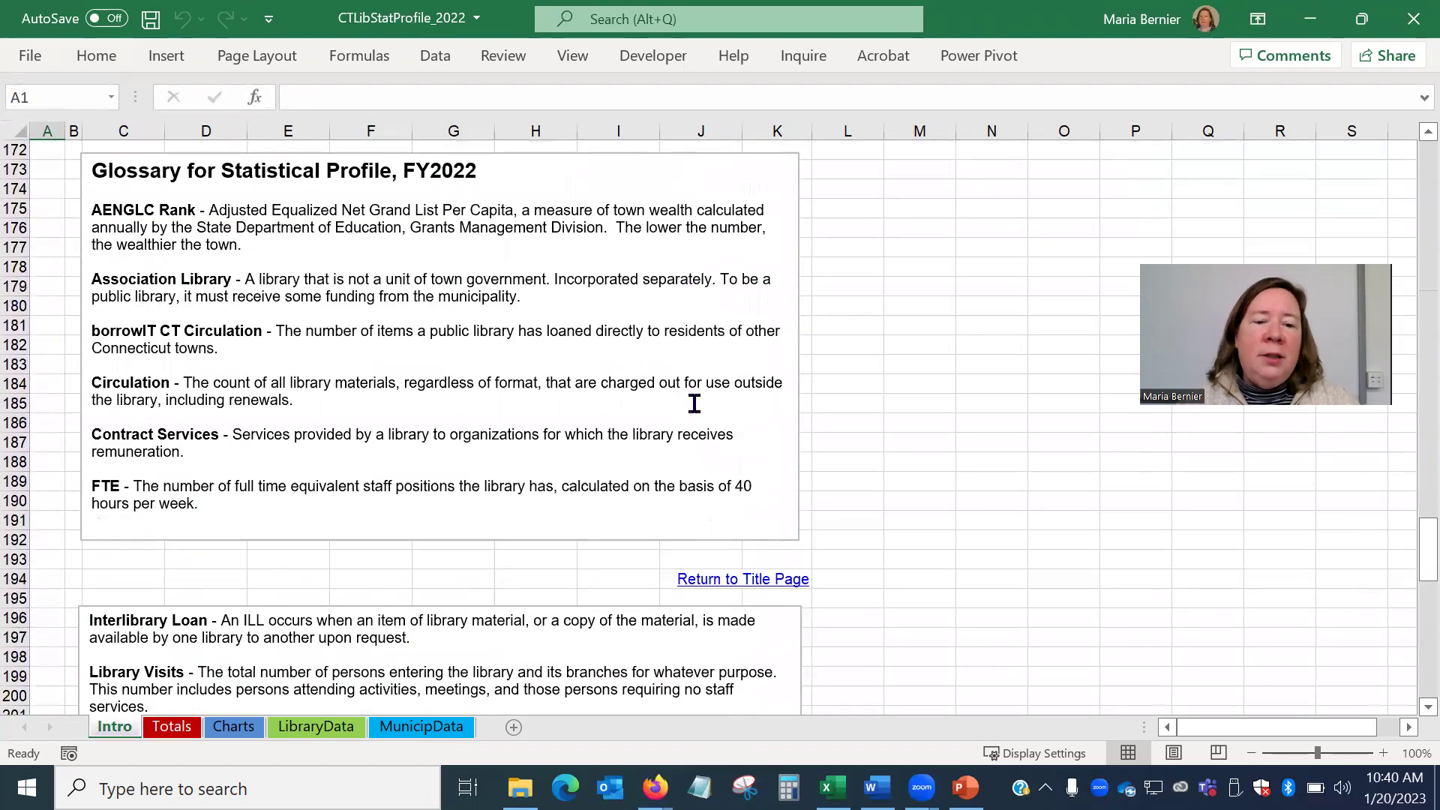
pyautogui.click(794, 587)
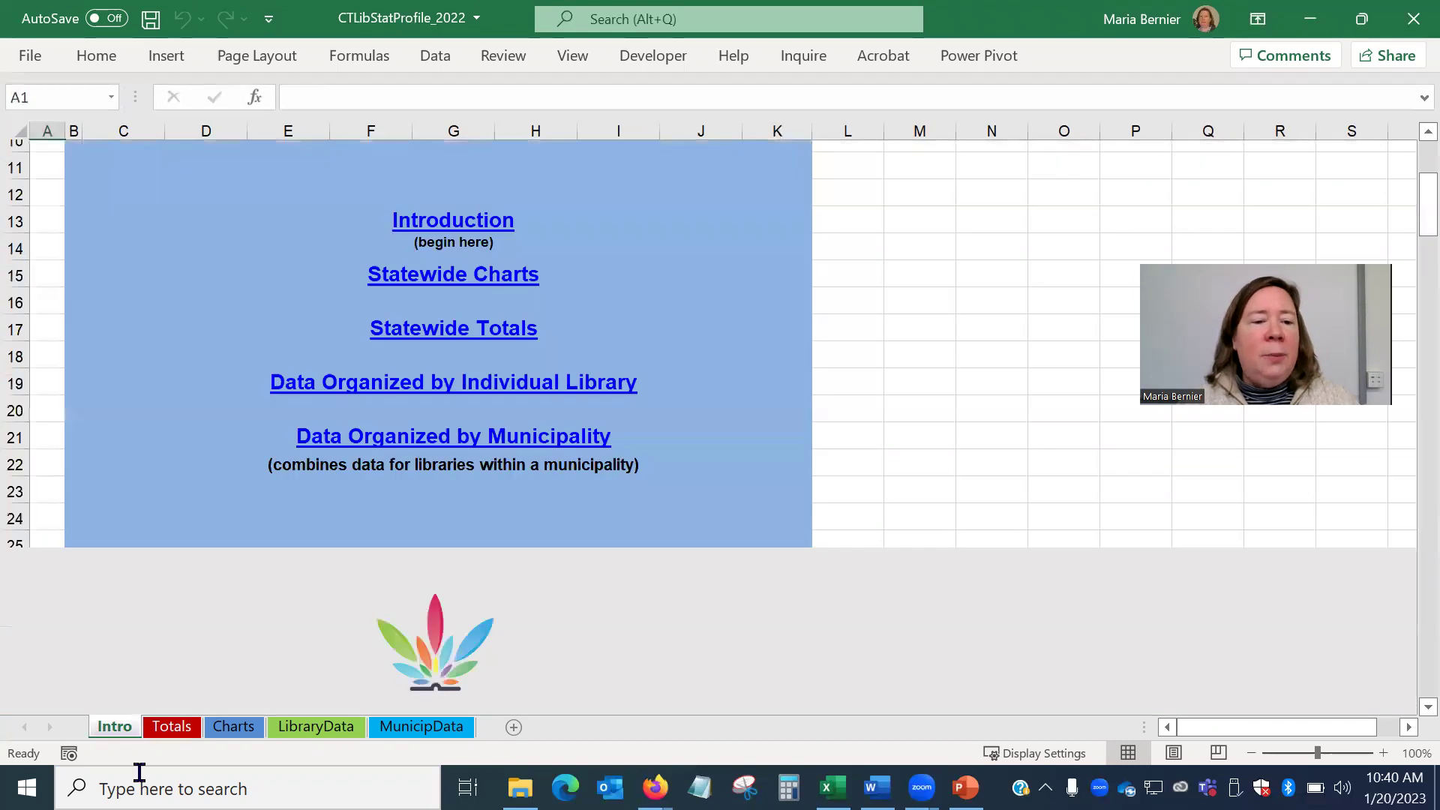
# - Examine the statewide summary on the Totals sheet and the Library Services charts on the Charts sheet
pyautogui.click(172, 727)
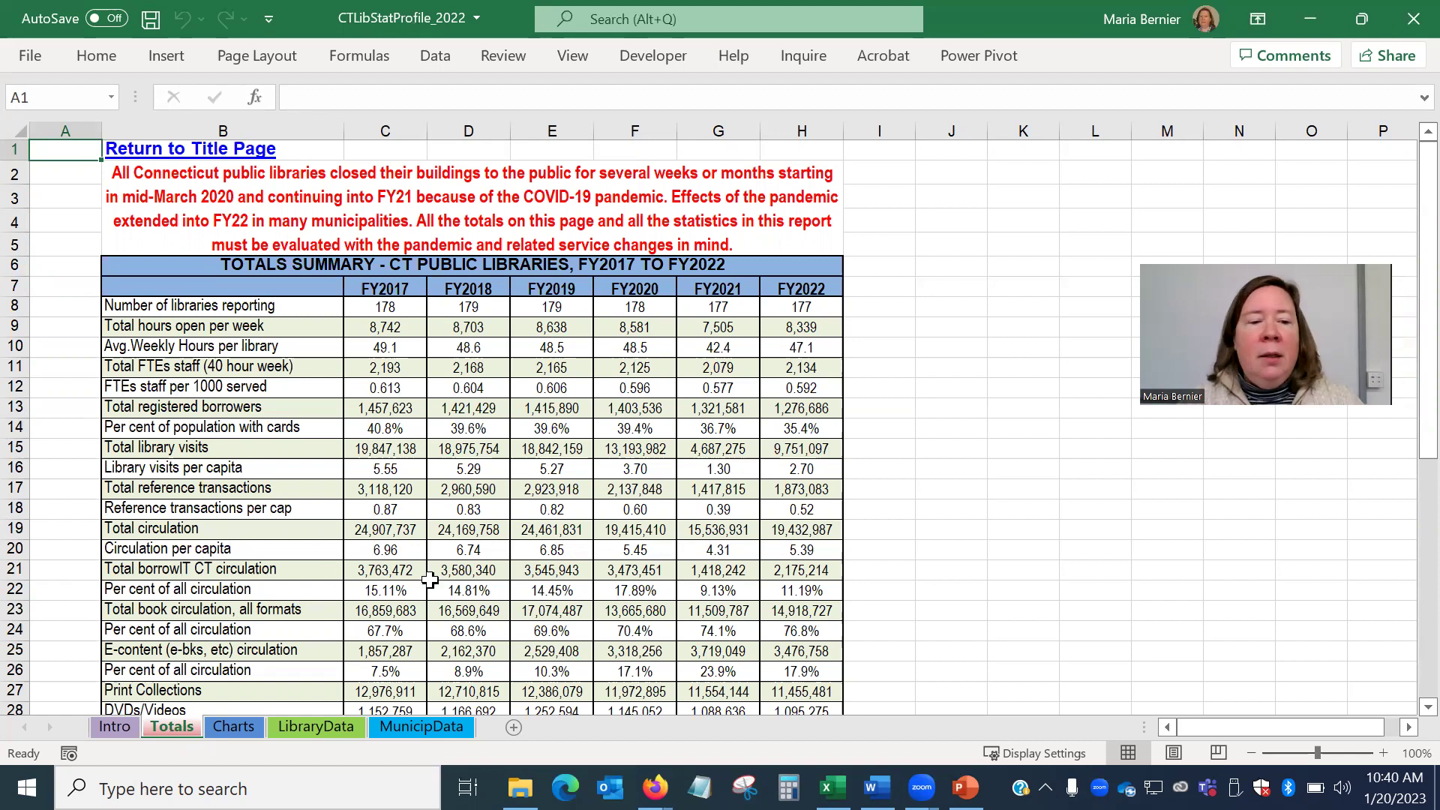
pyautogui.click(248, 732)
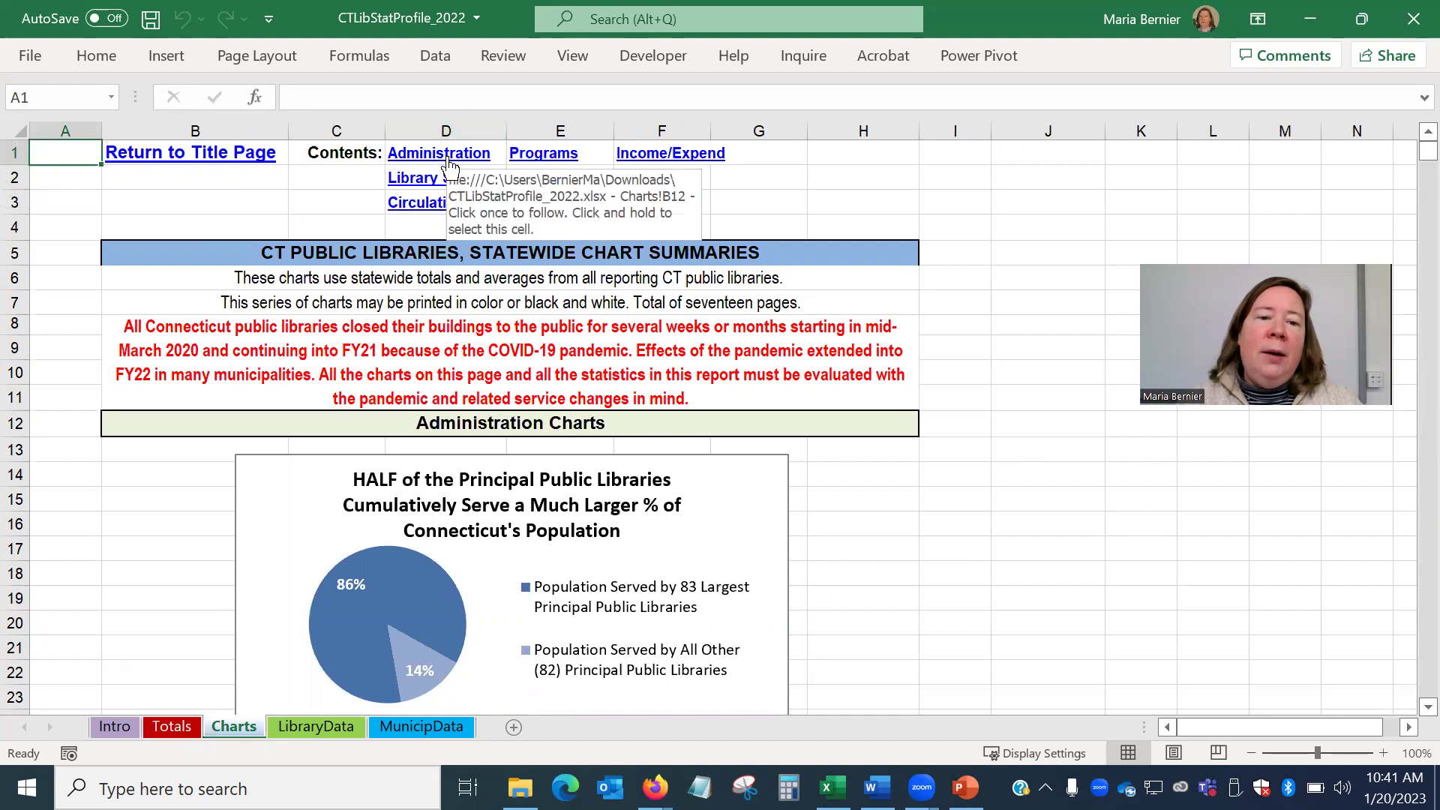
pyautogui.click(430, 184)
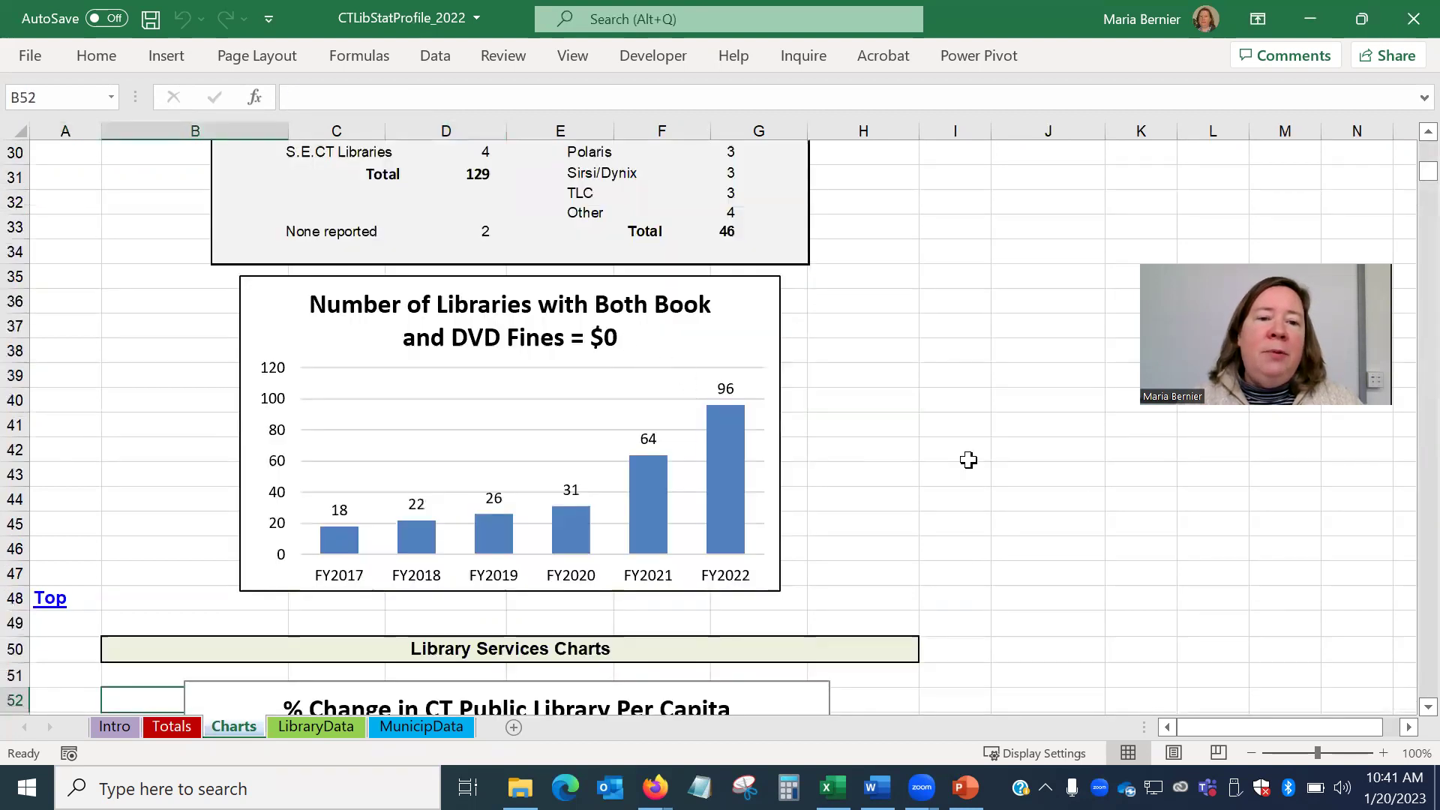
pyautogui.scroll(-1, 990, 458)
pyautogui.scroll(-5, 987, 454)
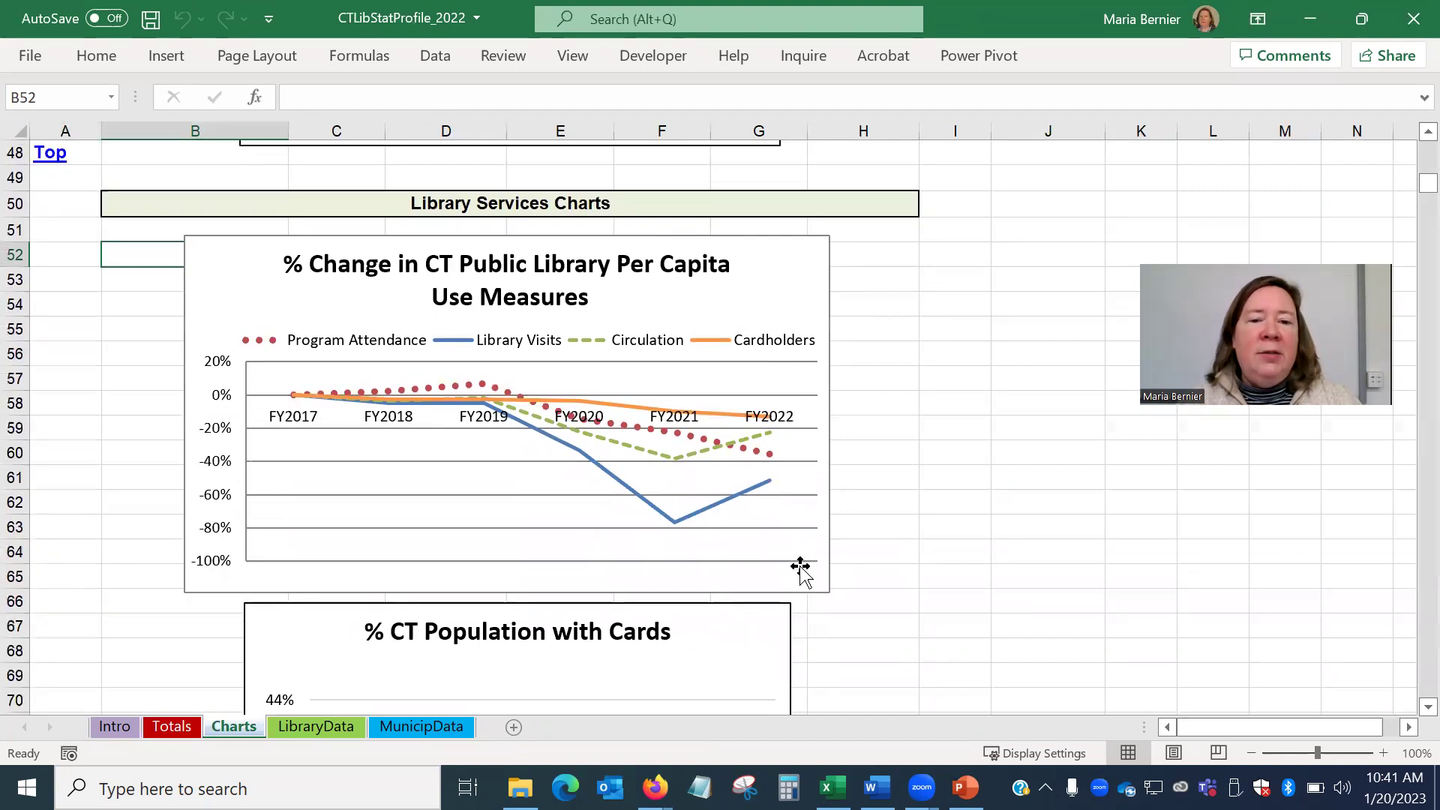
pyautogui.scroll(-4, 626, 522)
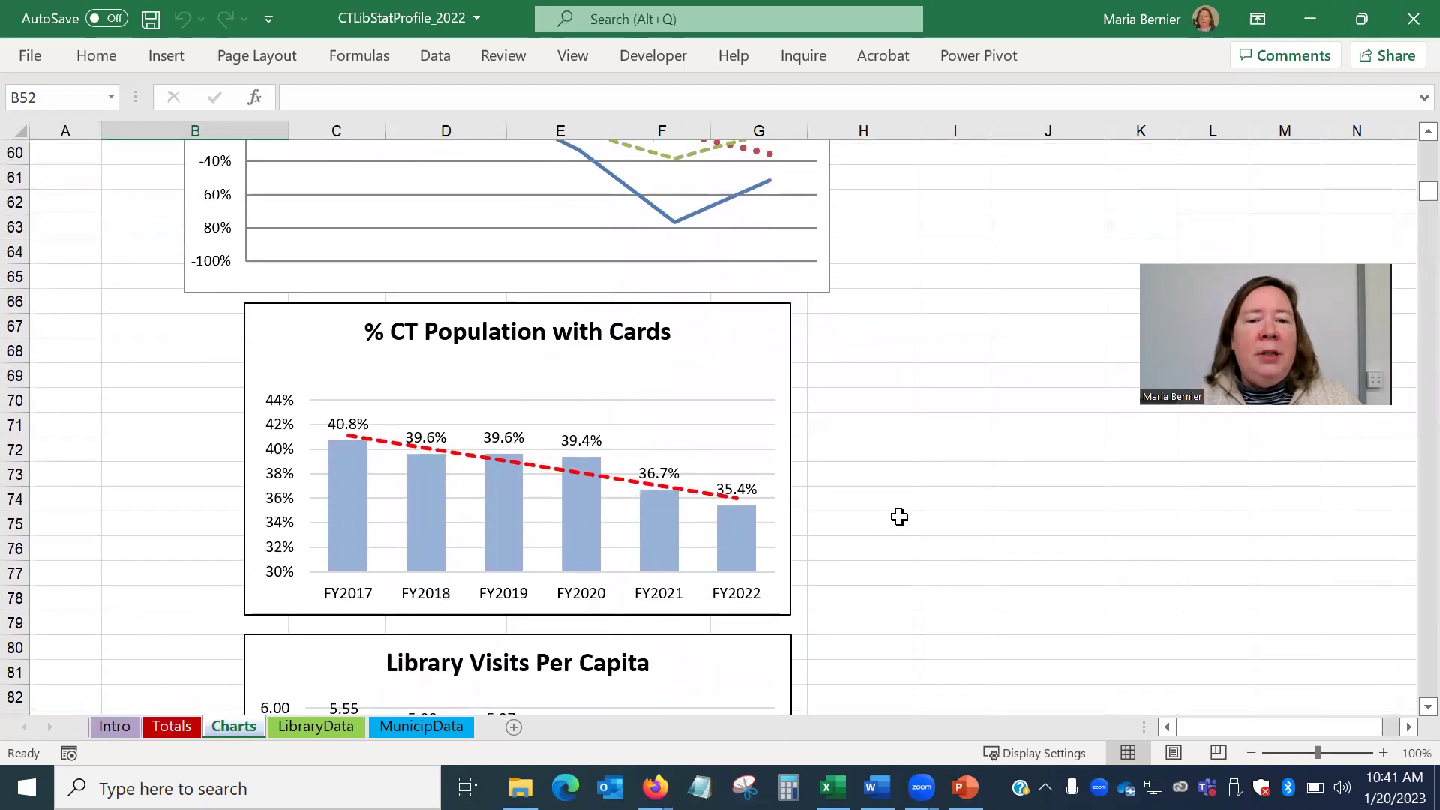
pyautogui.scroll(-1, 899, 516)
pyautogui.scroll(-3, 899, 517)
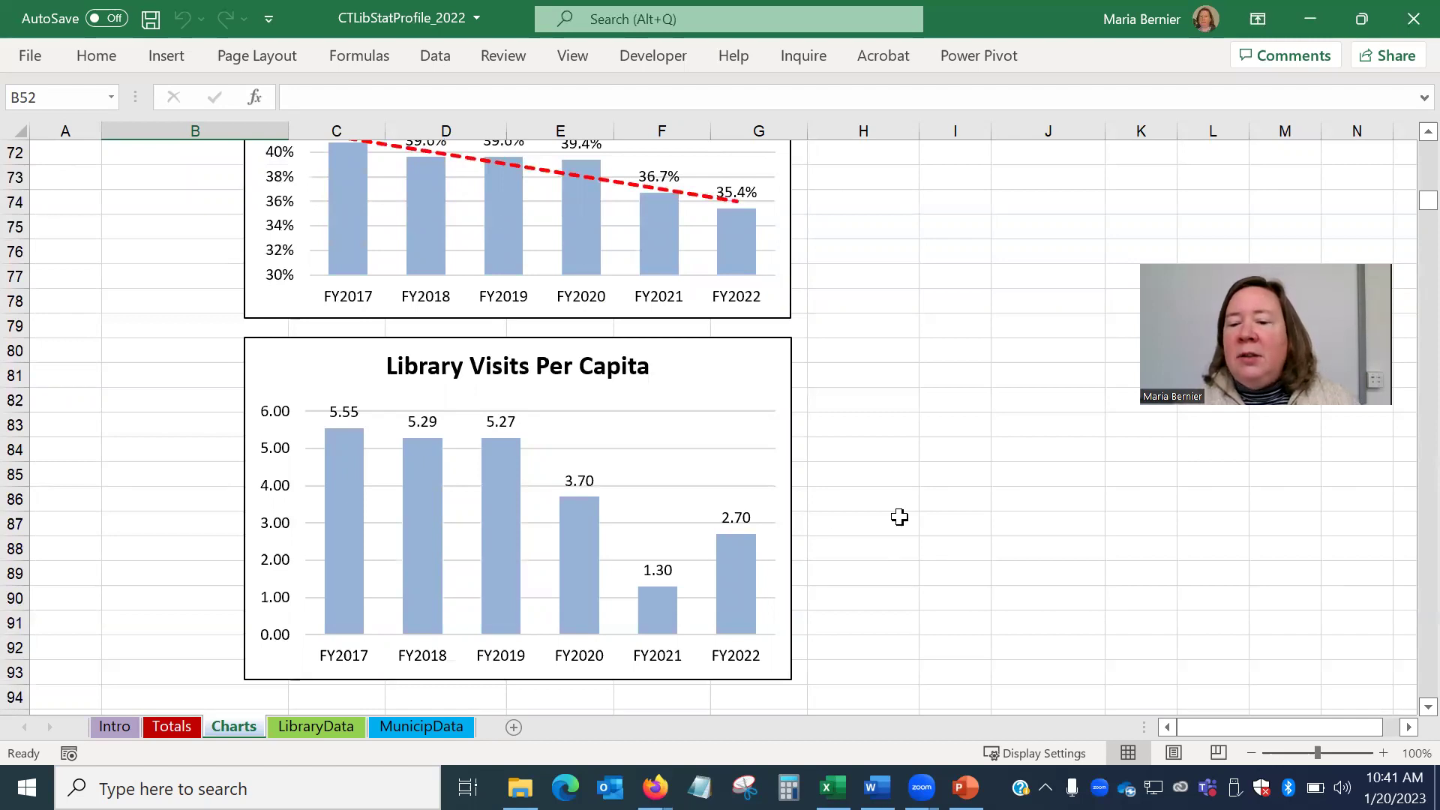
# - Compare the LibraryData and MunicipData sheets, and return to LibraryData with its zoom set to 110%
pyautogui.click(287, 738)
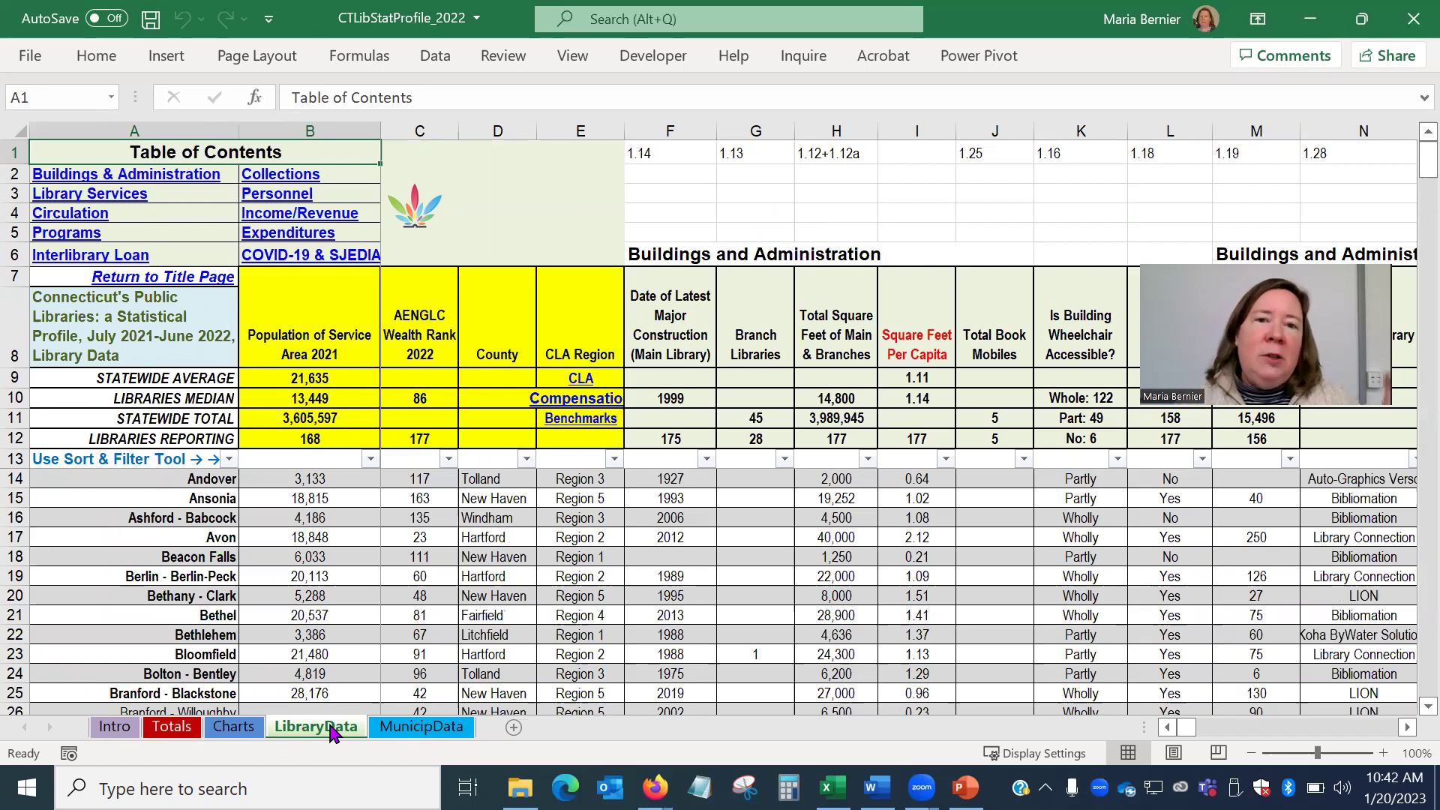
pyautogui.click(438, 729)
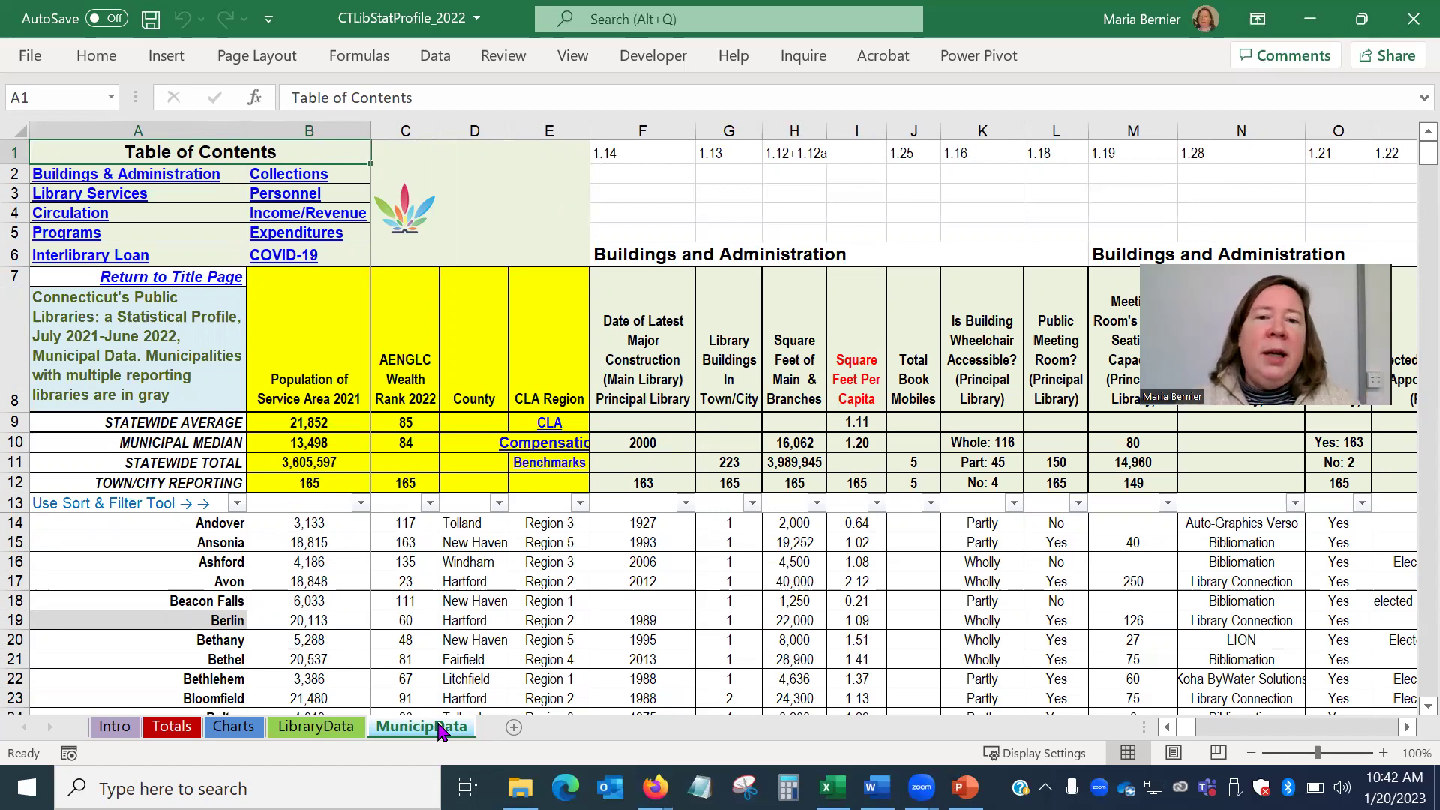
pyautogui.click(319, 727)
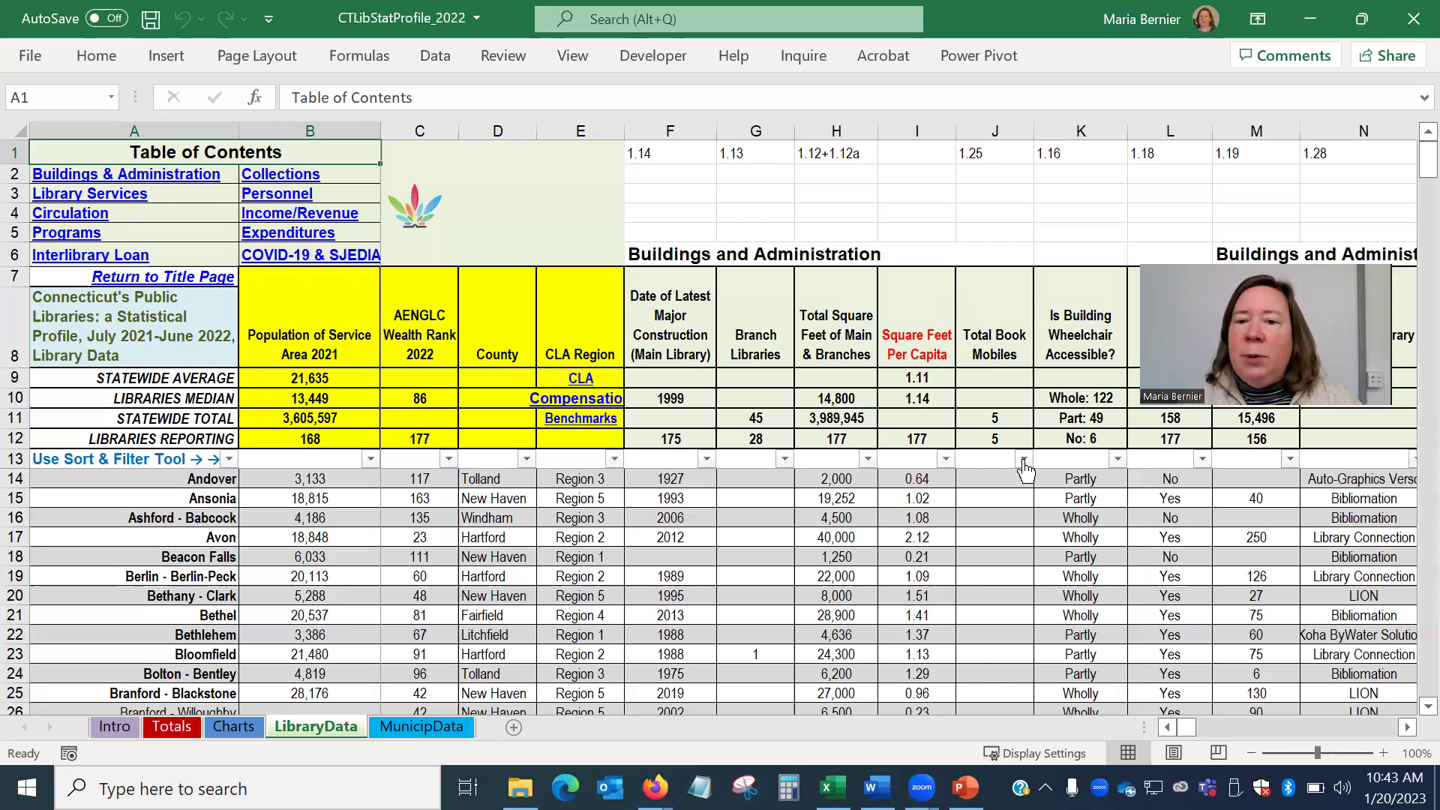
pyautogui.click(1383, 753)
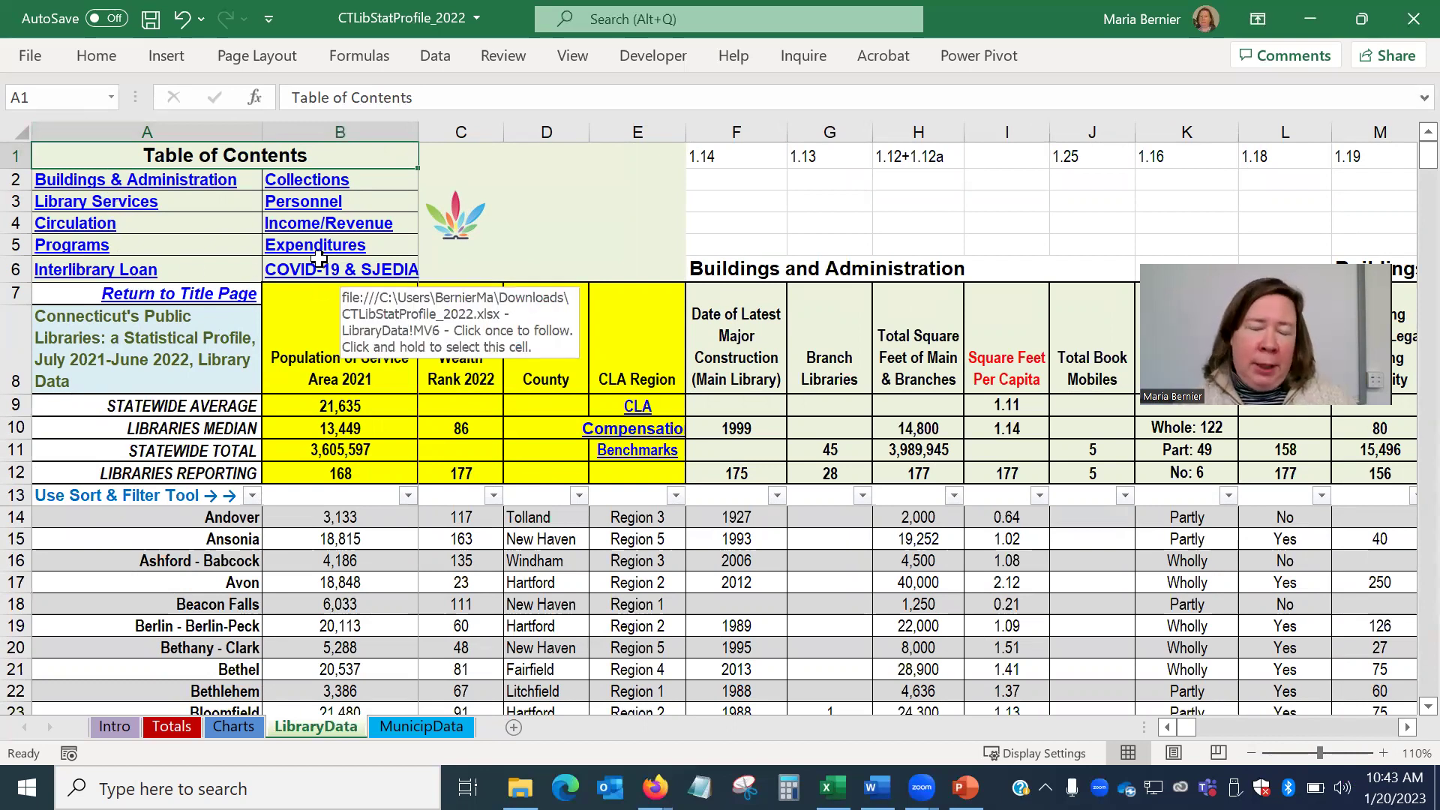
# - Follow the table of contents links to the Circulation, Personnel, and Buildings & Administration sections, and return to the first data columns
pyautogui.click(102, 231)
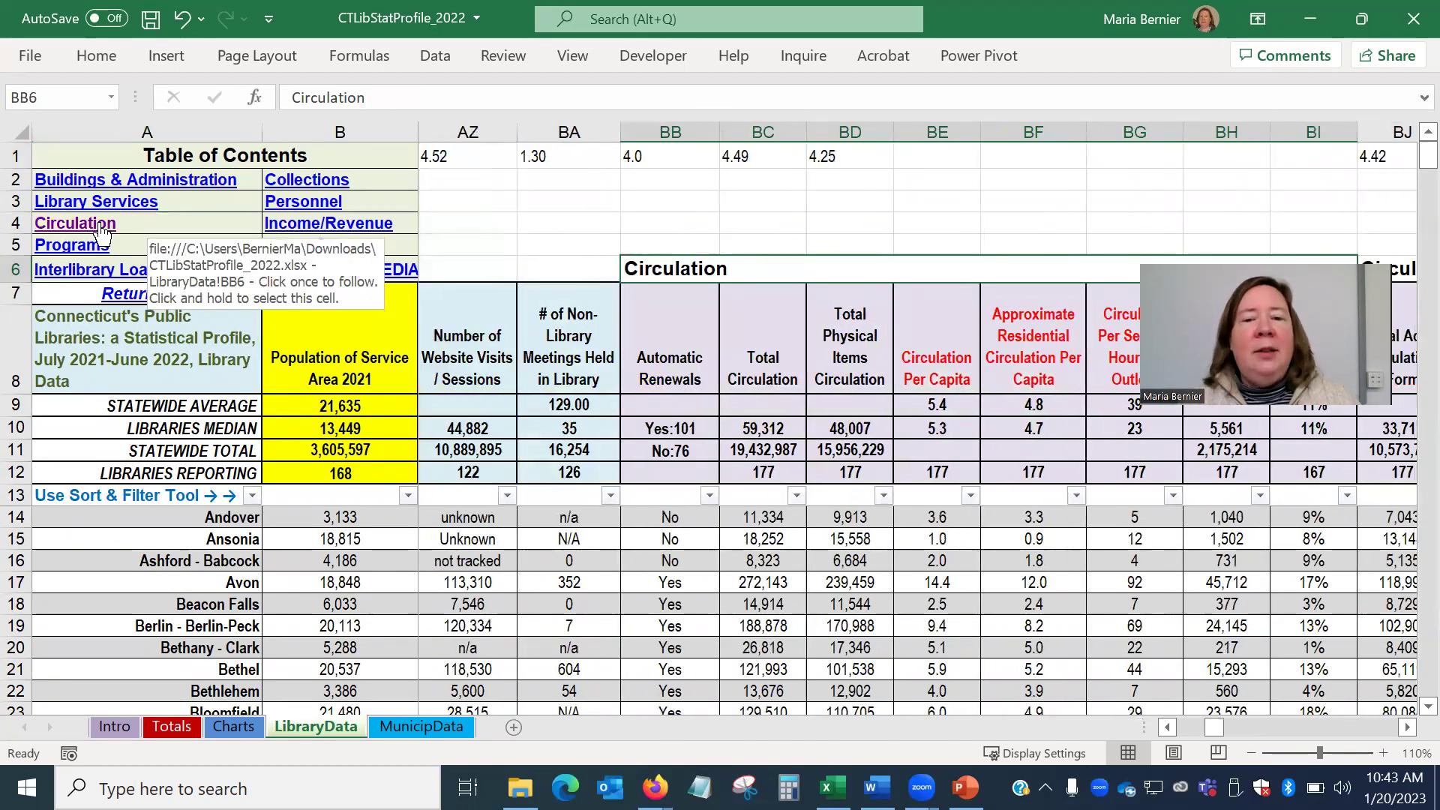
pyautogui.click(303, 204)
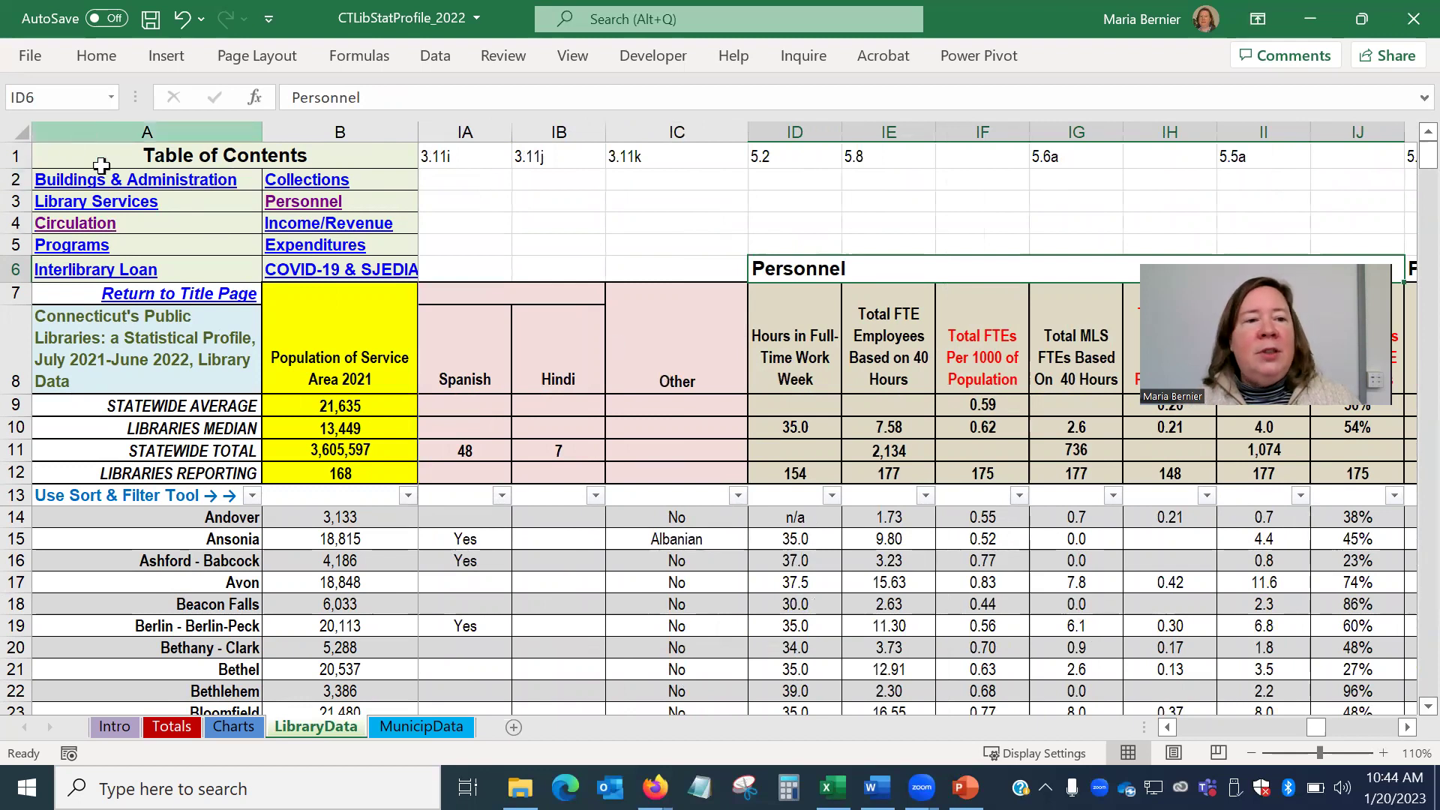
pyautogui.click(111, 182)
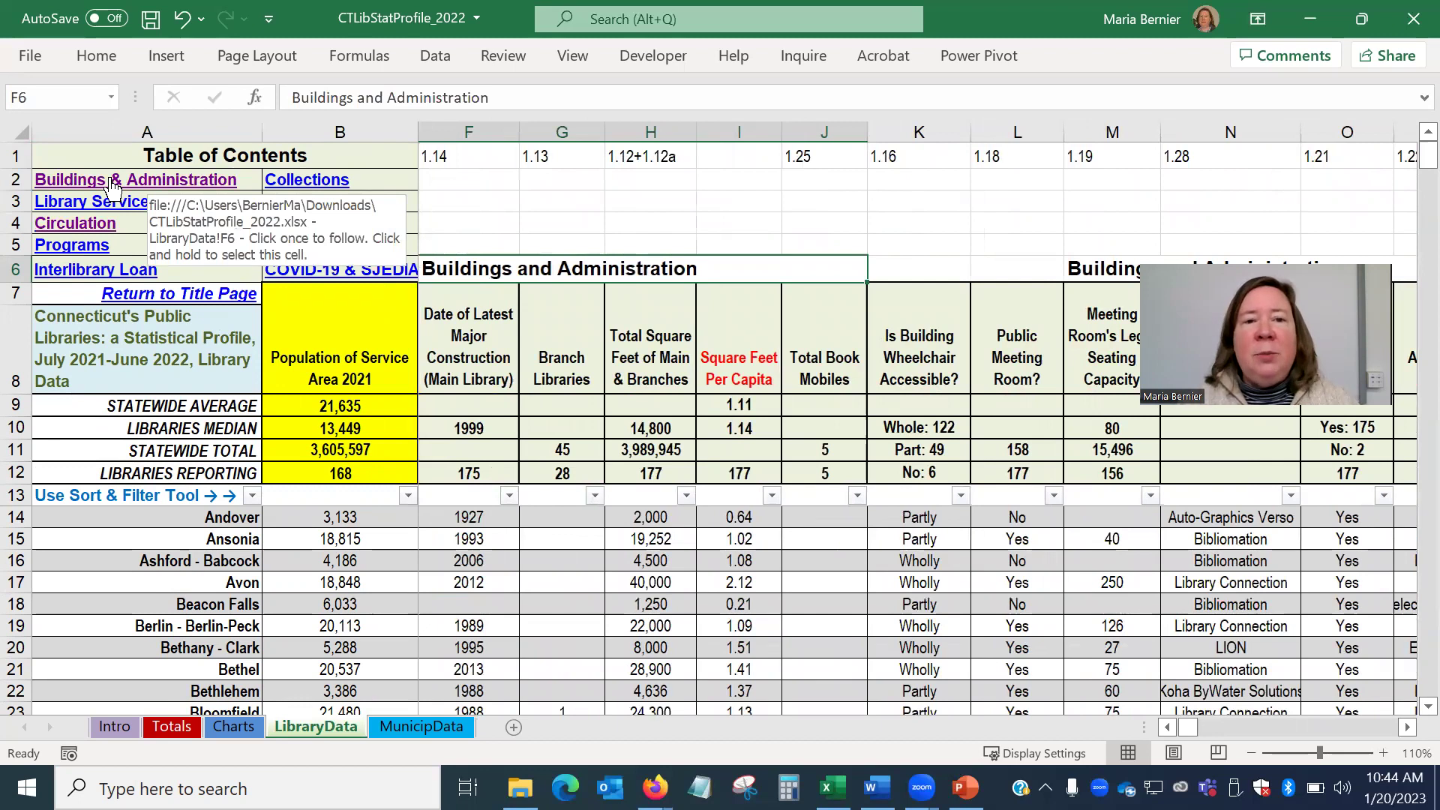
pyautogui.click(1169, 729)
pyautogui.click(1169, 728)
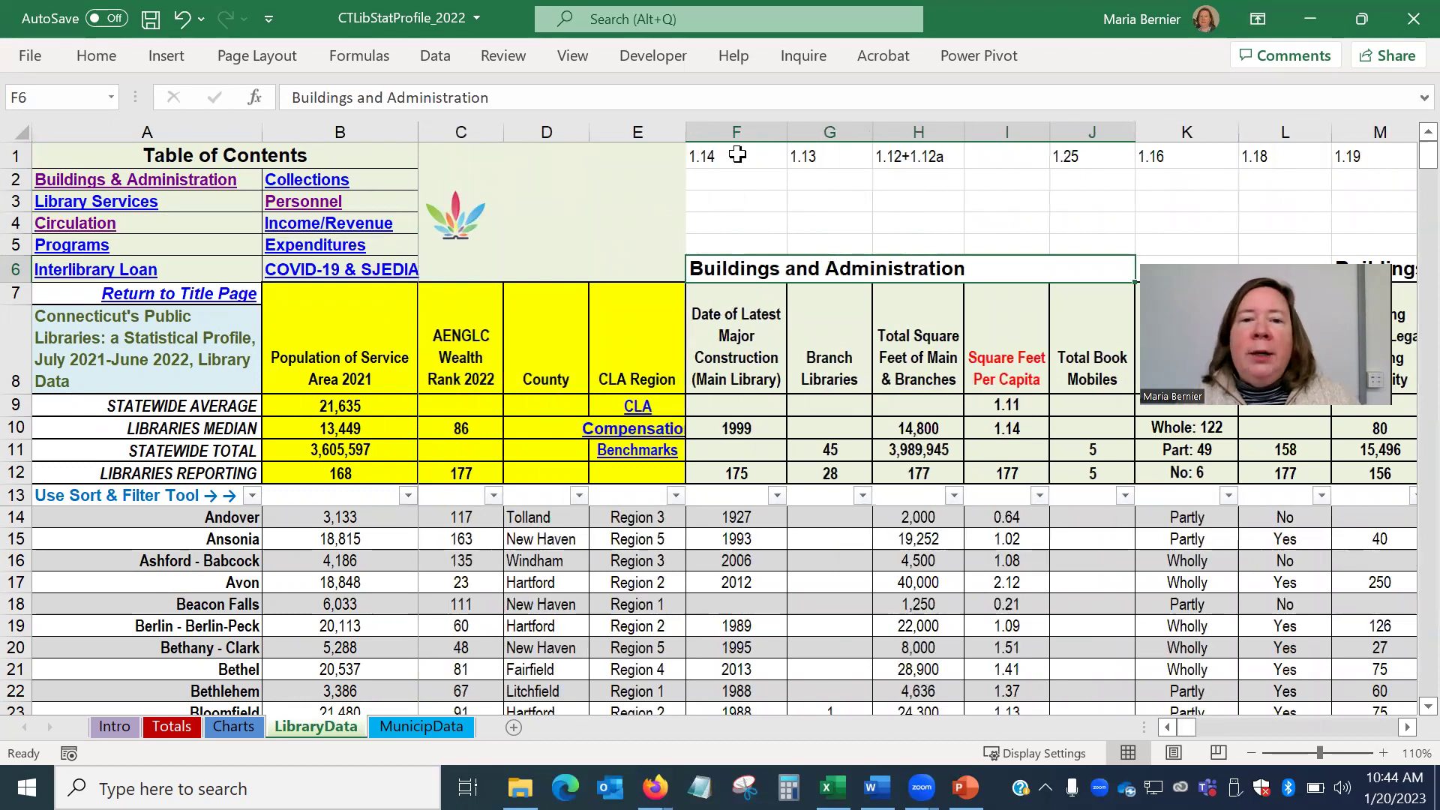
# - Examine the survey question numbers above the Buildings and Administration columns, including those for construction date, branch libraries and total square feet
pyautogui.moveTo(737, 154); pyautogui.dragTo(1354, 159)
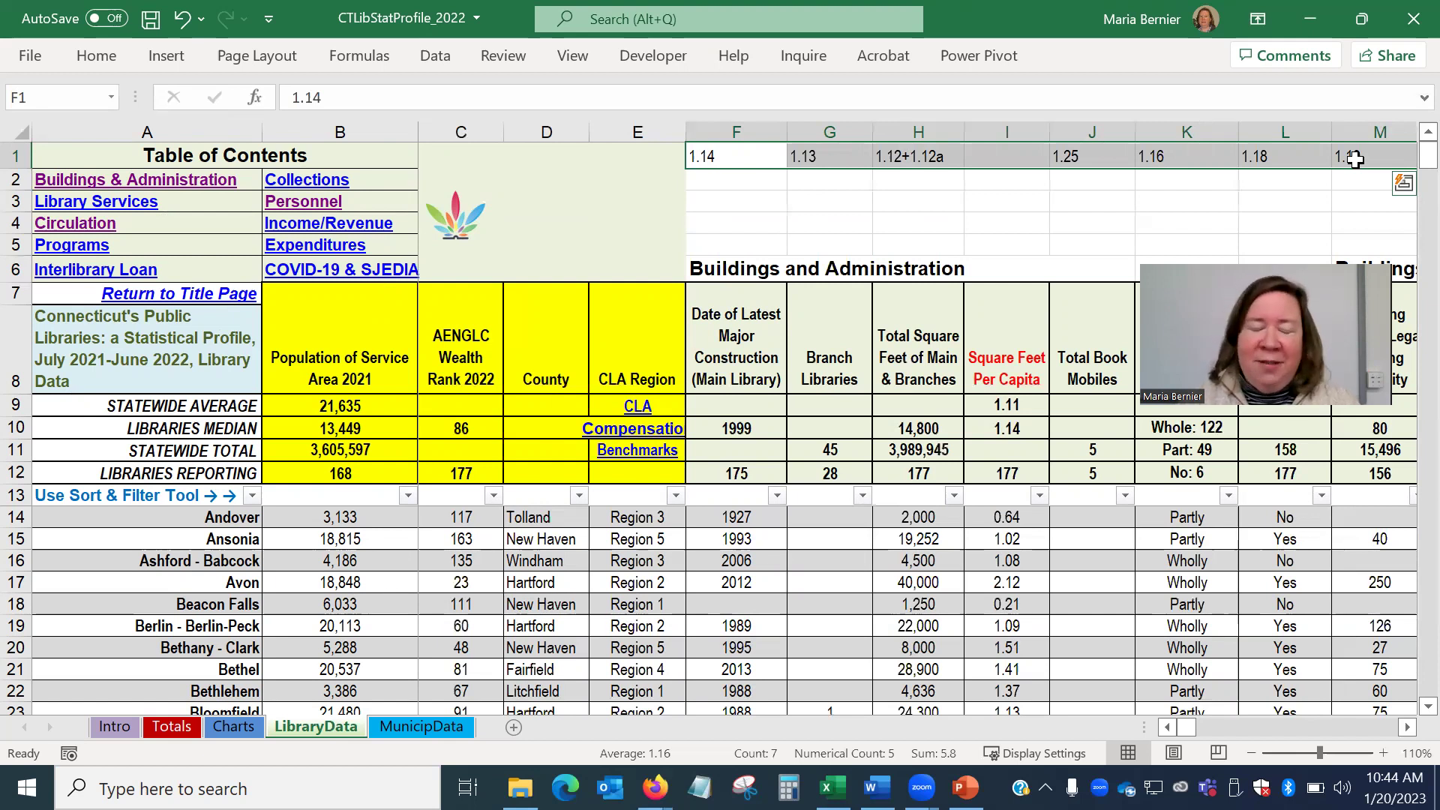
pyautogui.click(709, 155)
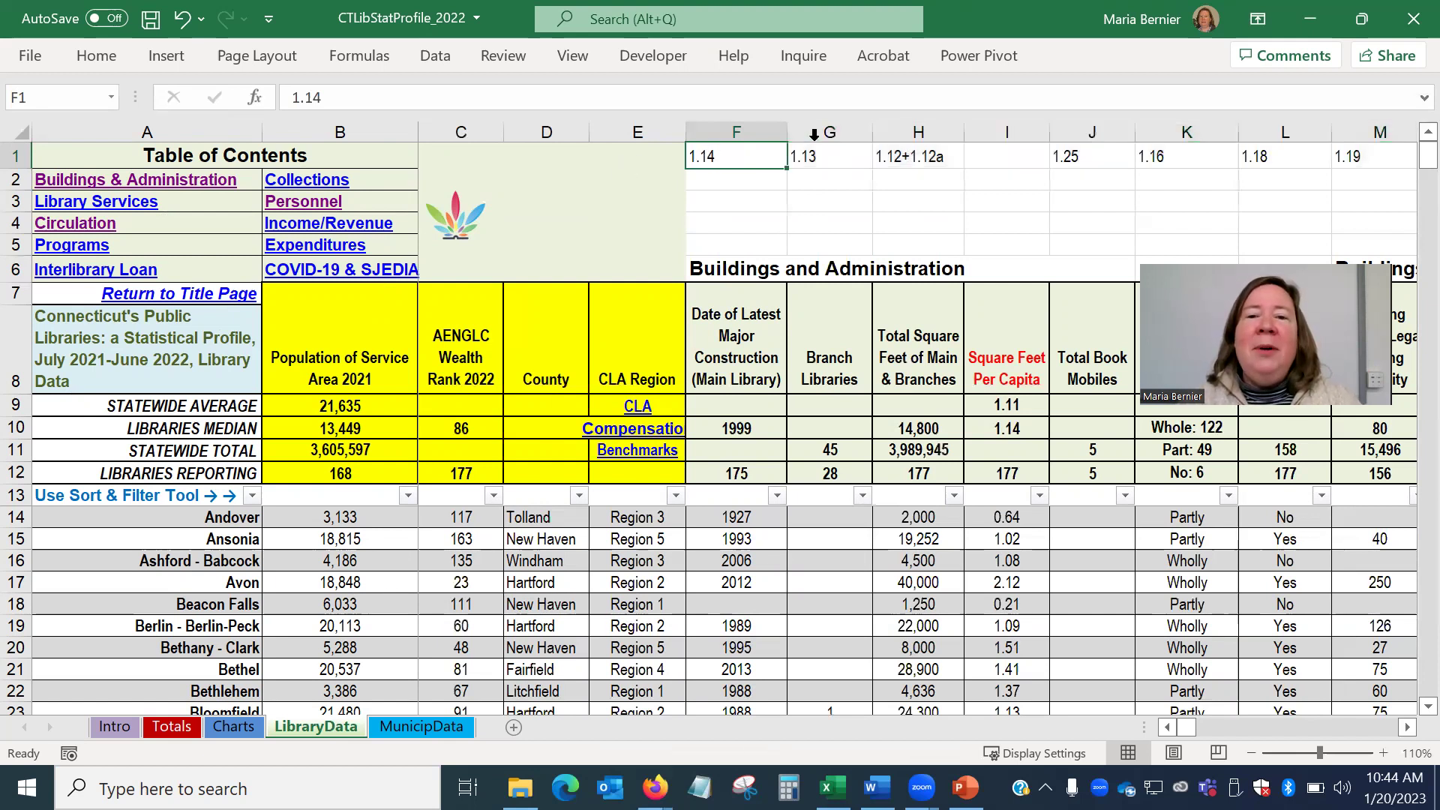
pyautogui.click(832, 159)
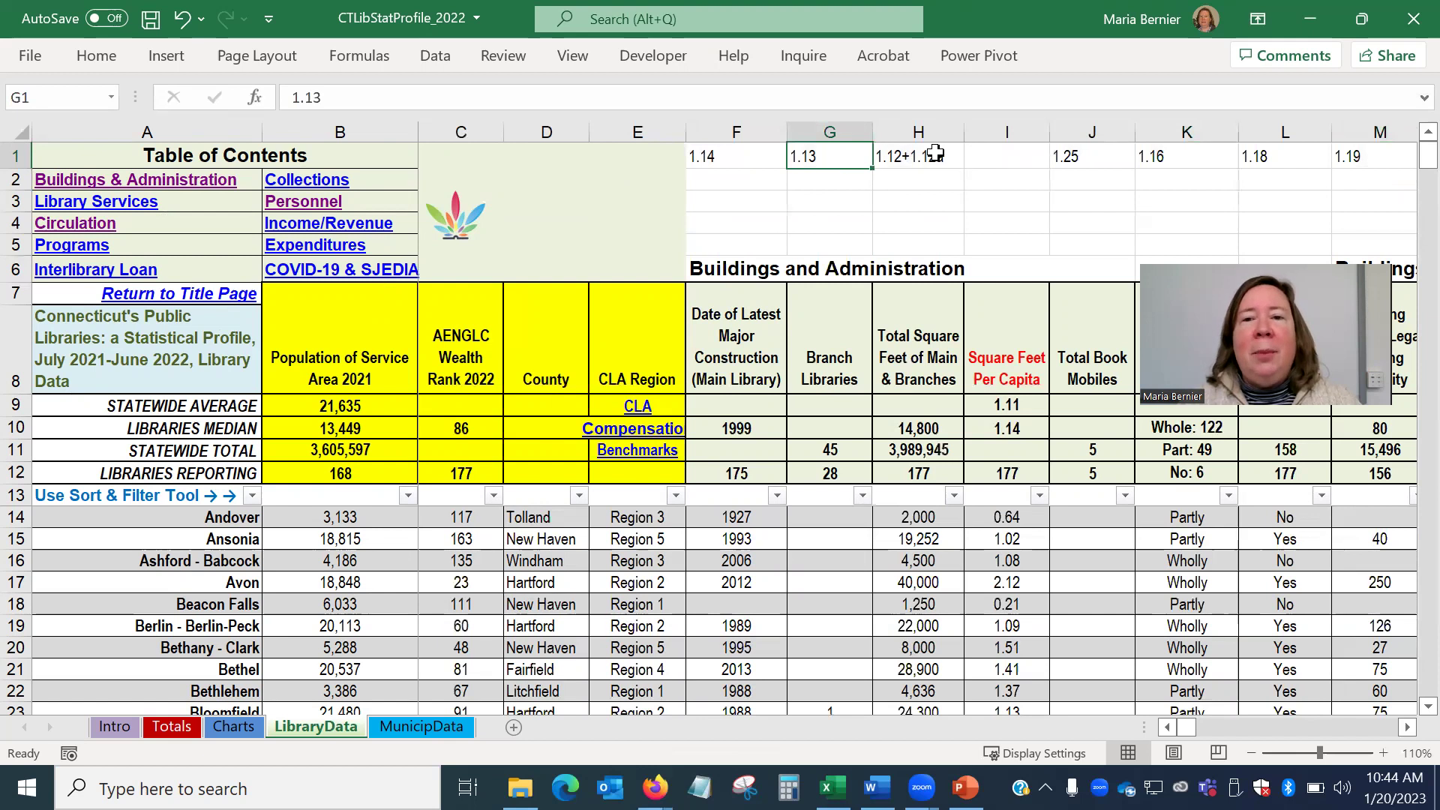
pyautogui.click(937, 155)
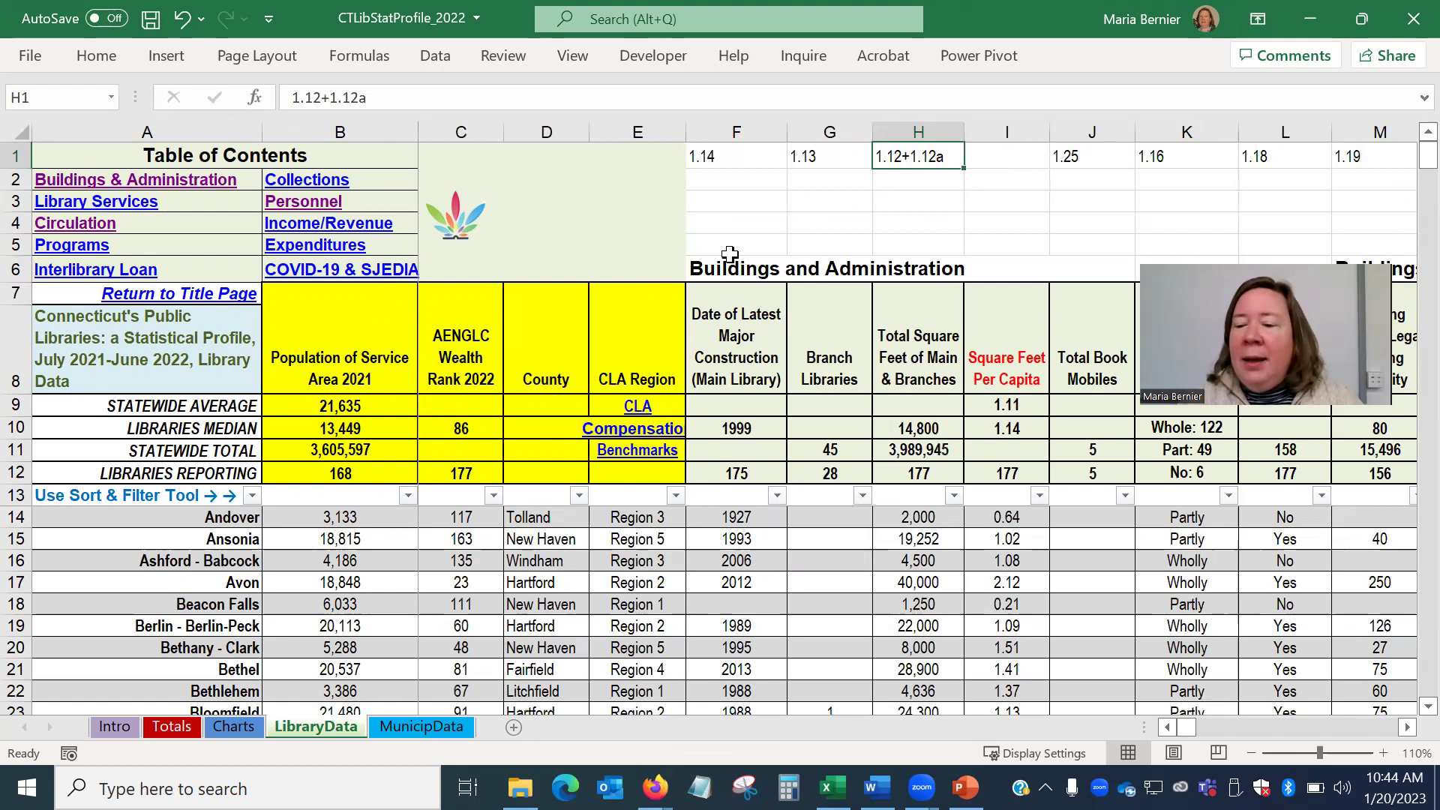
# - Examine the Statewide Average, Libraries Median, Statewide Total and Libraries Reporting summary rows, including the reporting count for latest major construction
pyautogui.moveTo(15, 404); pyautogui.dragTo(15, 472)
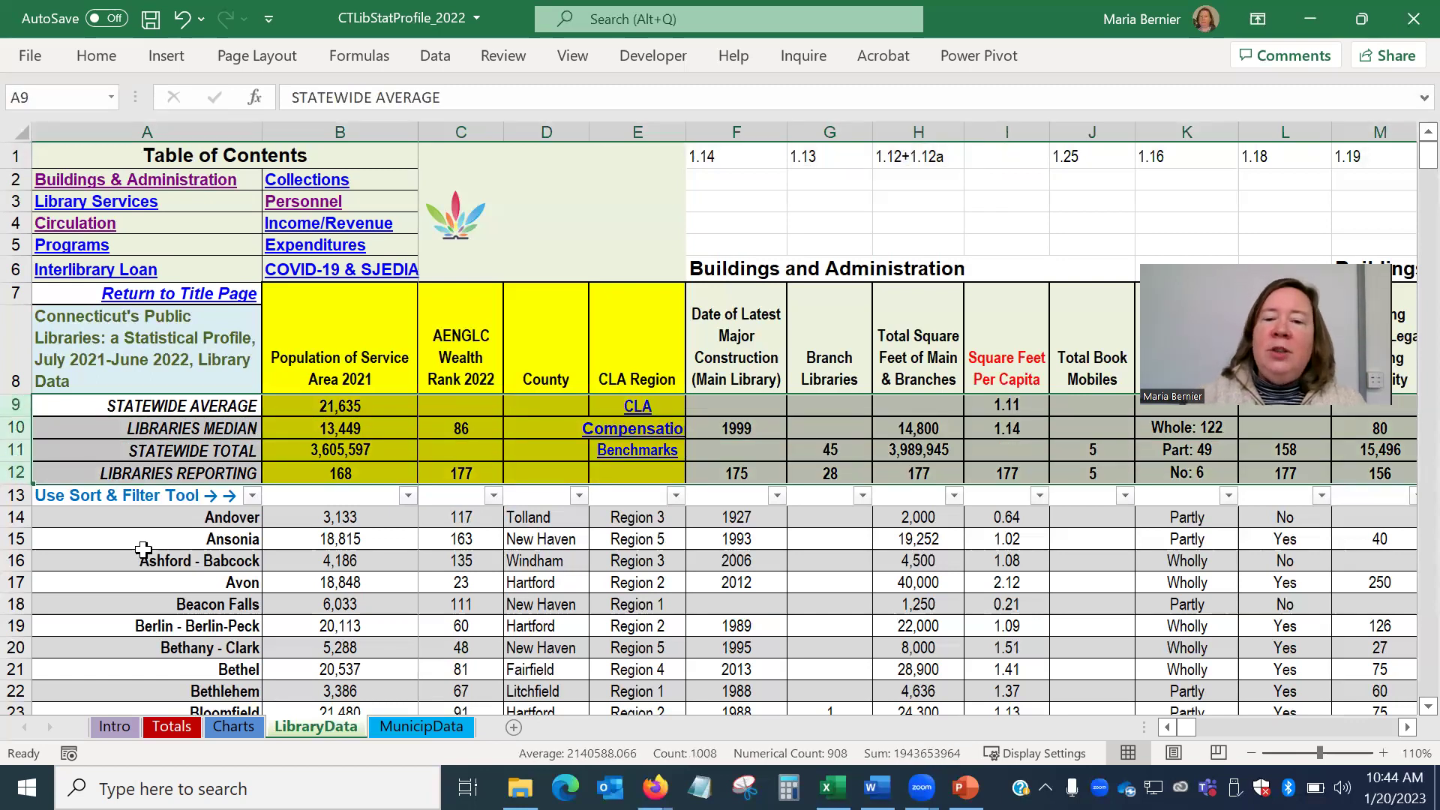
pyautogui.click(239, 403)
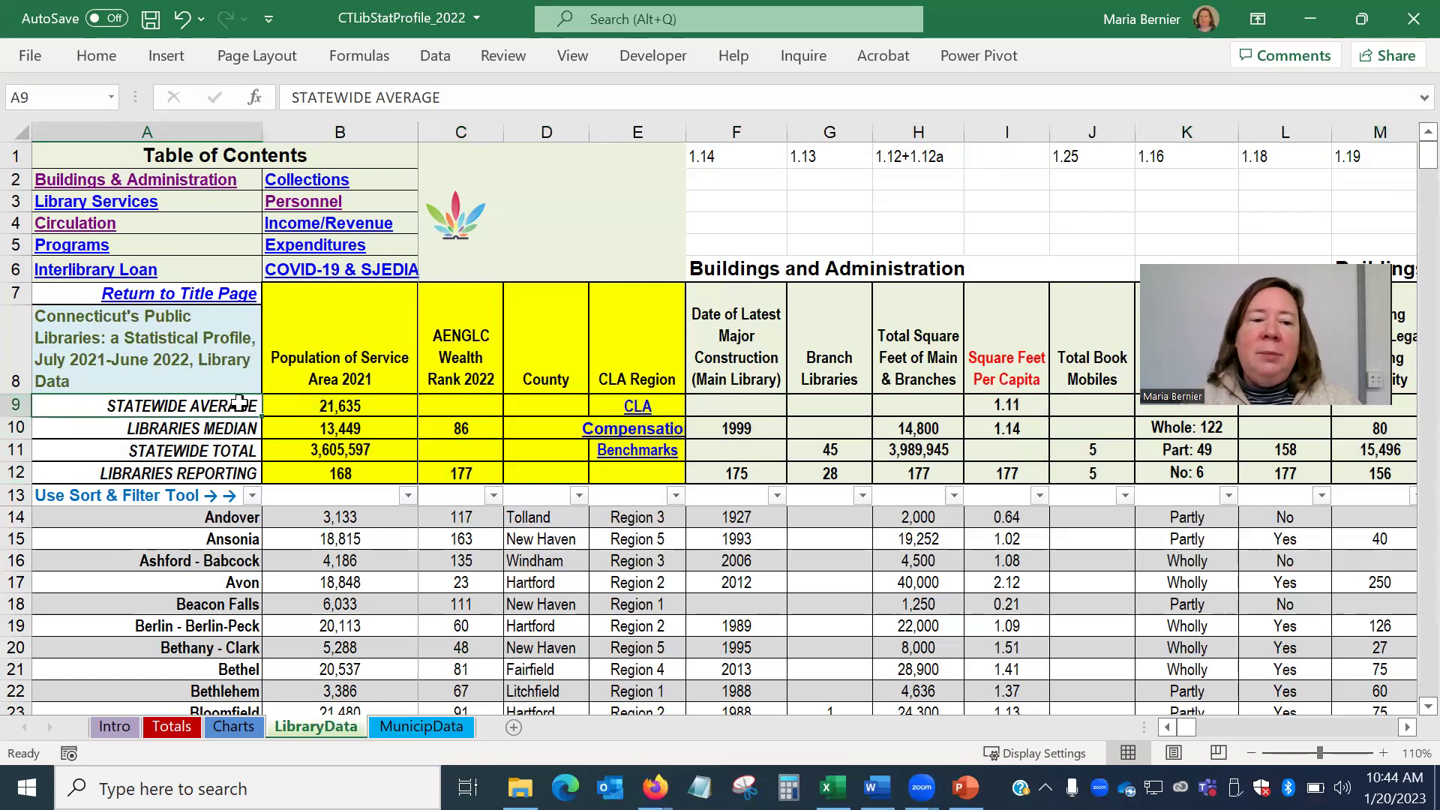
pyautogui.click(238, 425)
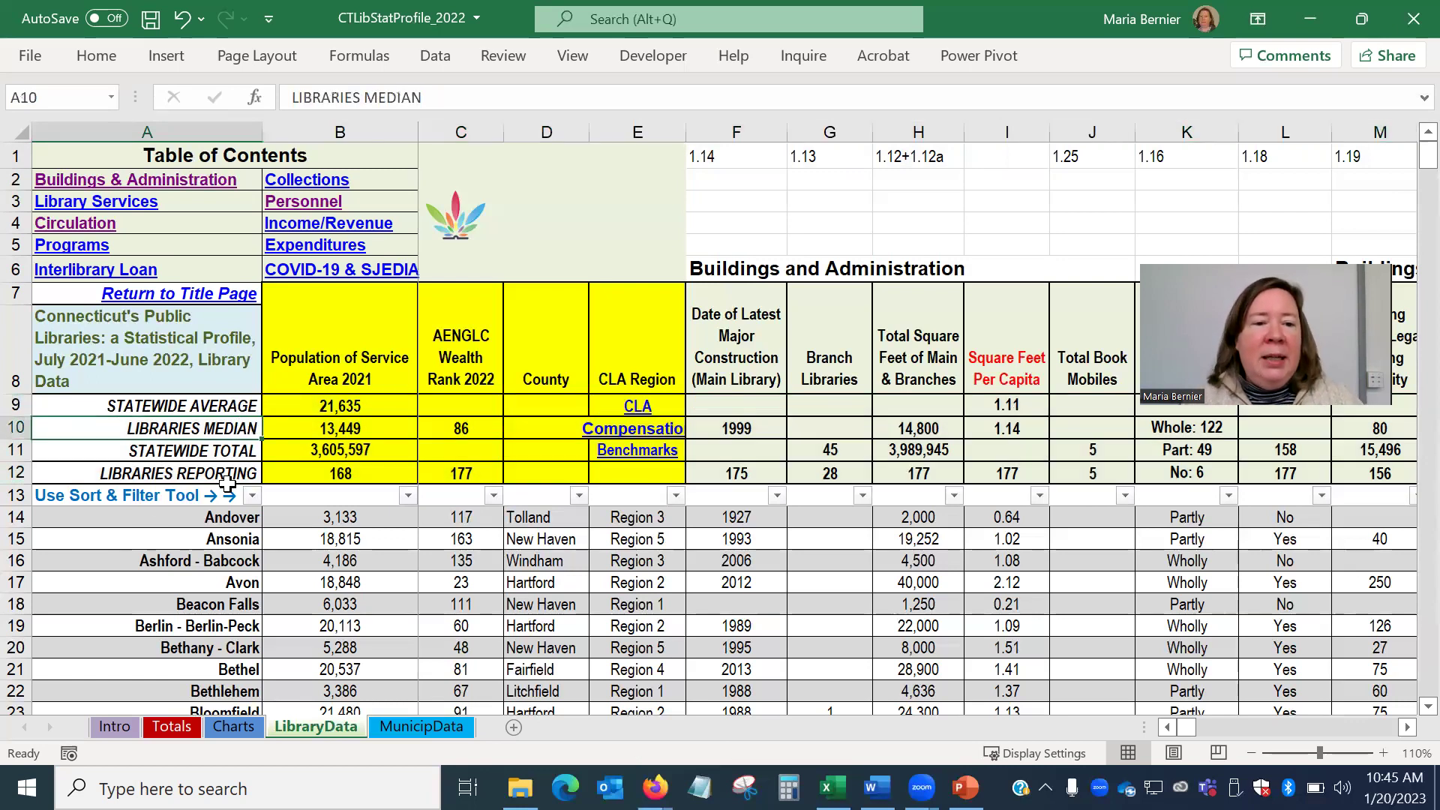
pyautogui.click(218, 453)
pyautogui.click(201, 475)
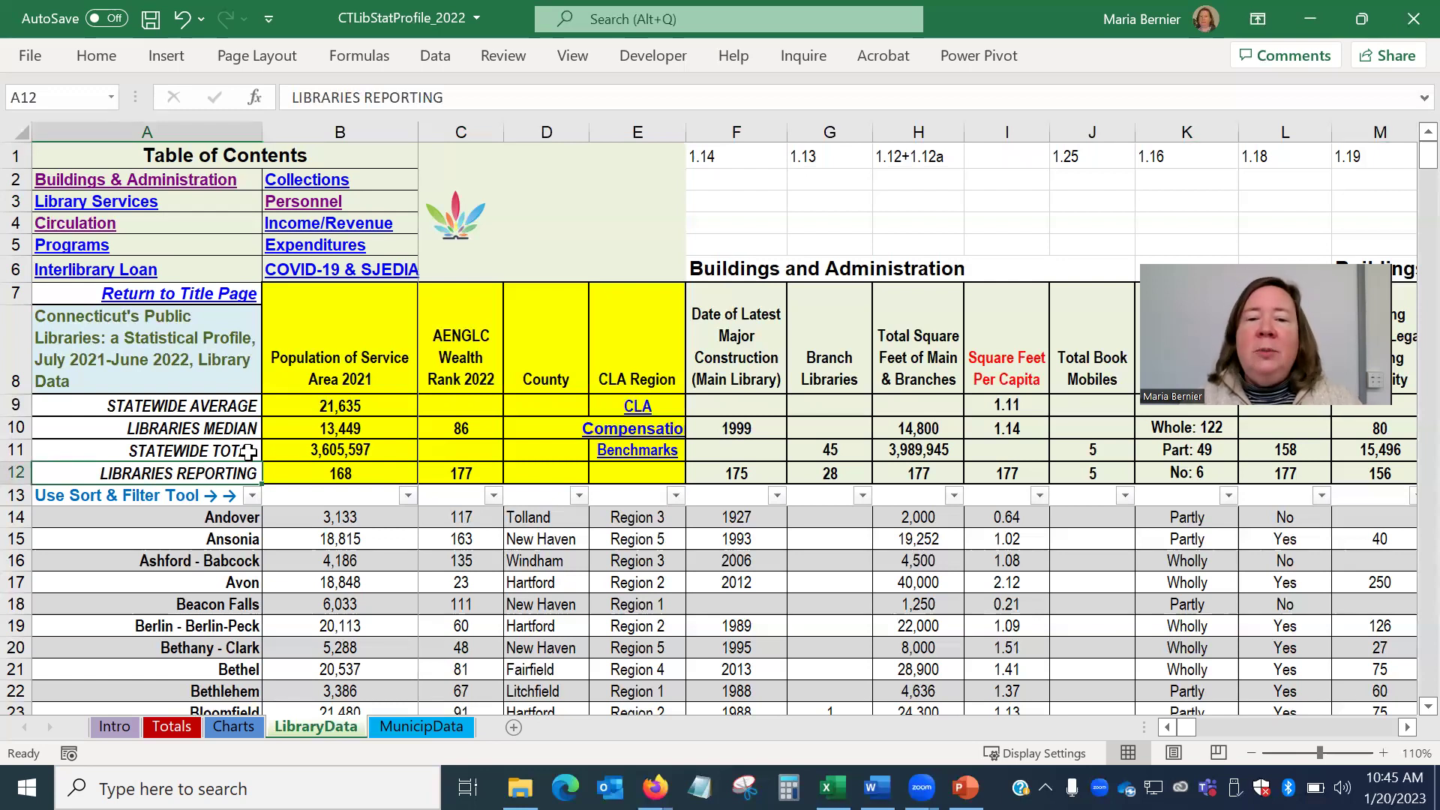
pyautogui.click(771, 474)
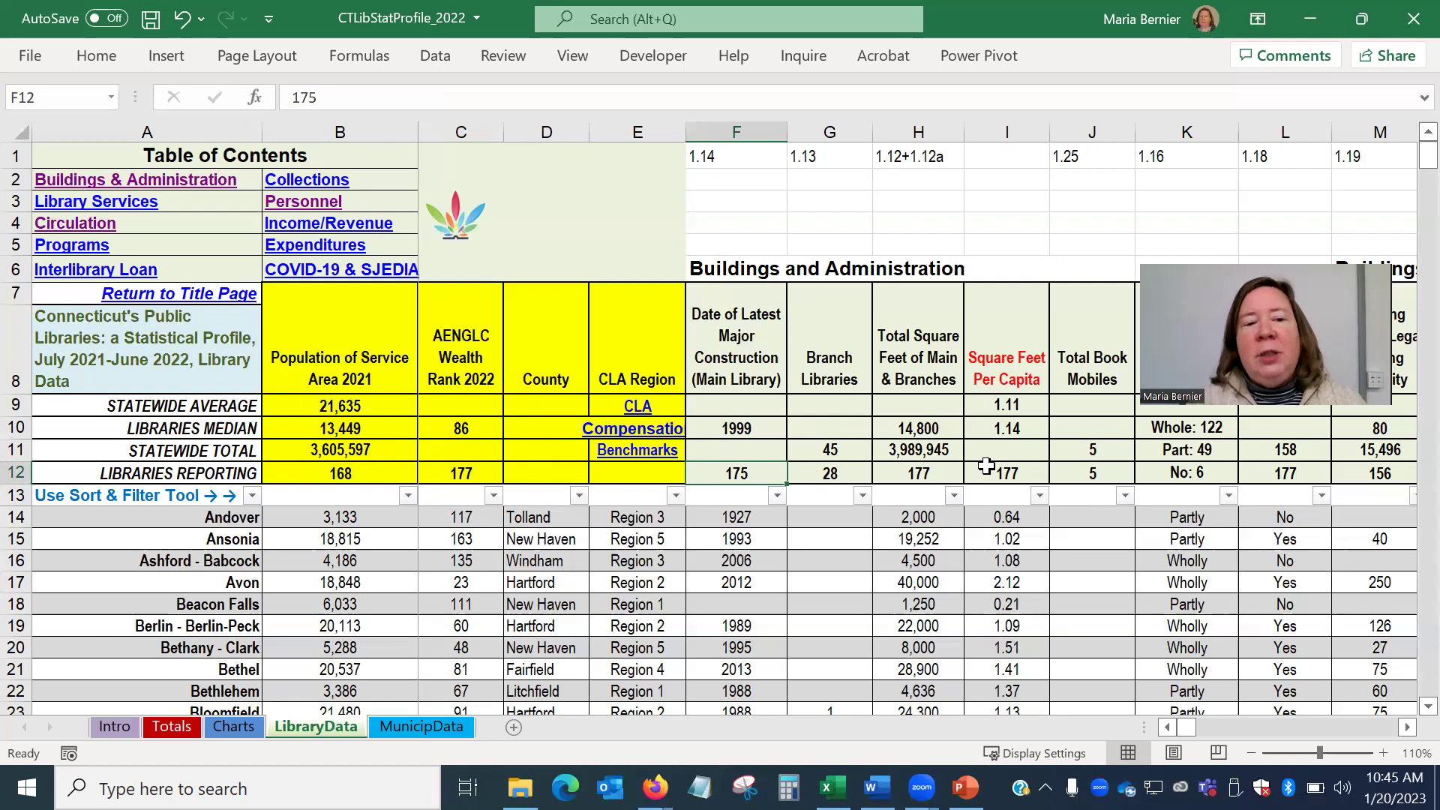
# - Compare the average, median and reporting count for Square Feet Per Capita with the statewide total of square feet
pyautogui.moveTo(1025, 401); pyautogui.dragTo(1032, 427)
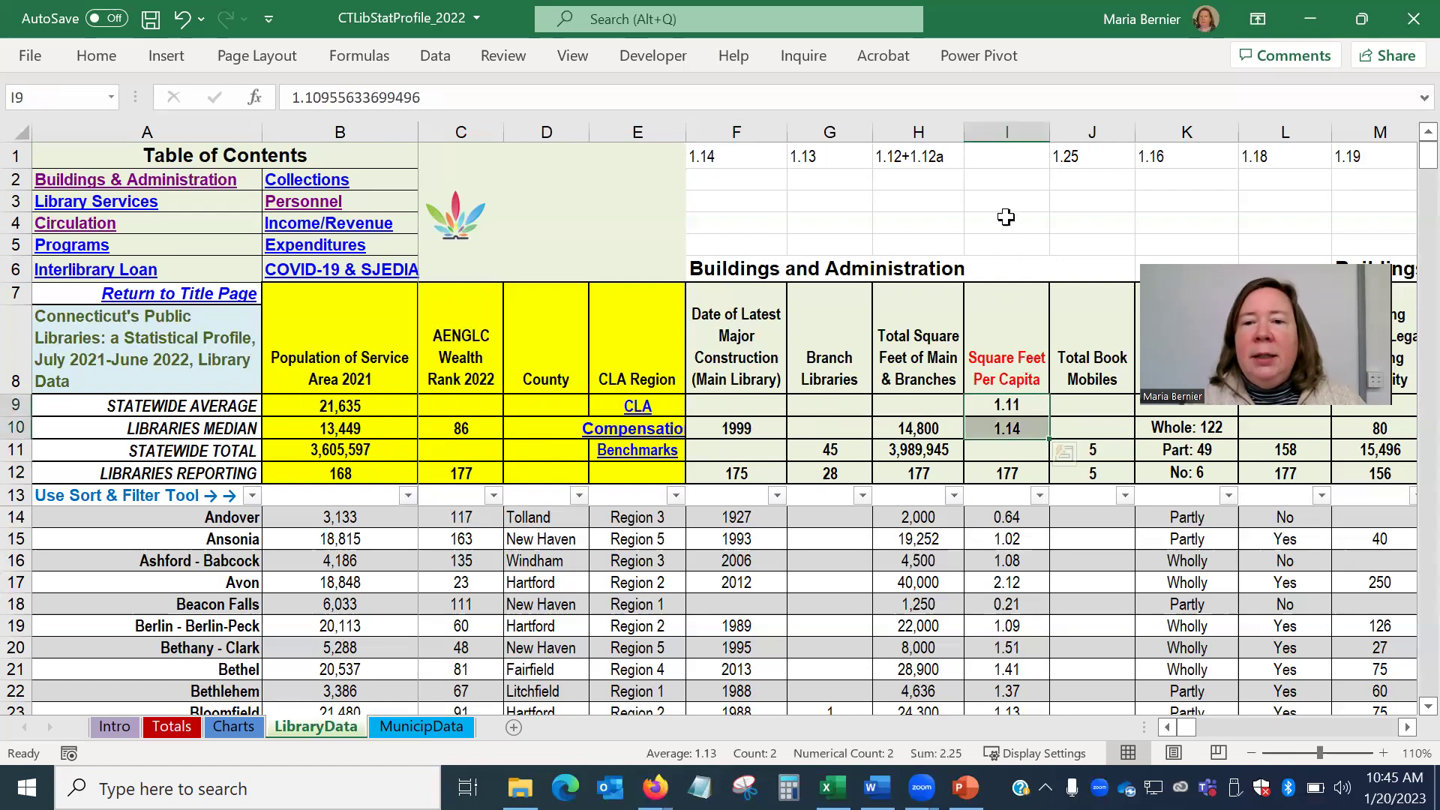
pyautogui.click(1032, 427)
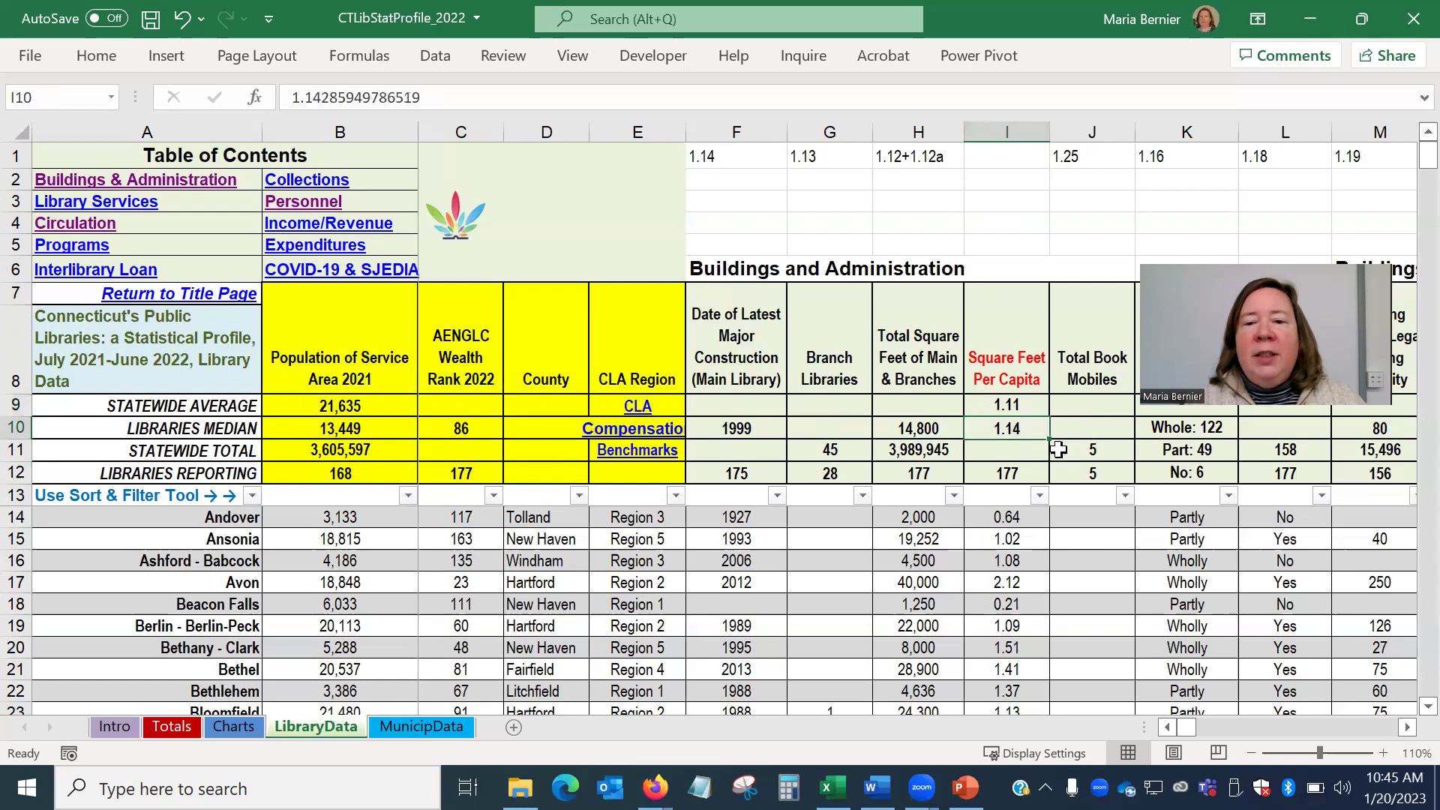
pyautogui.click(1043, 402)
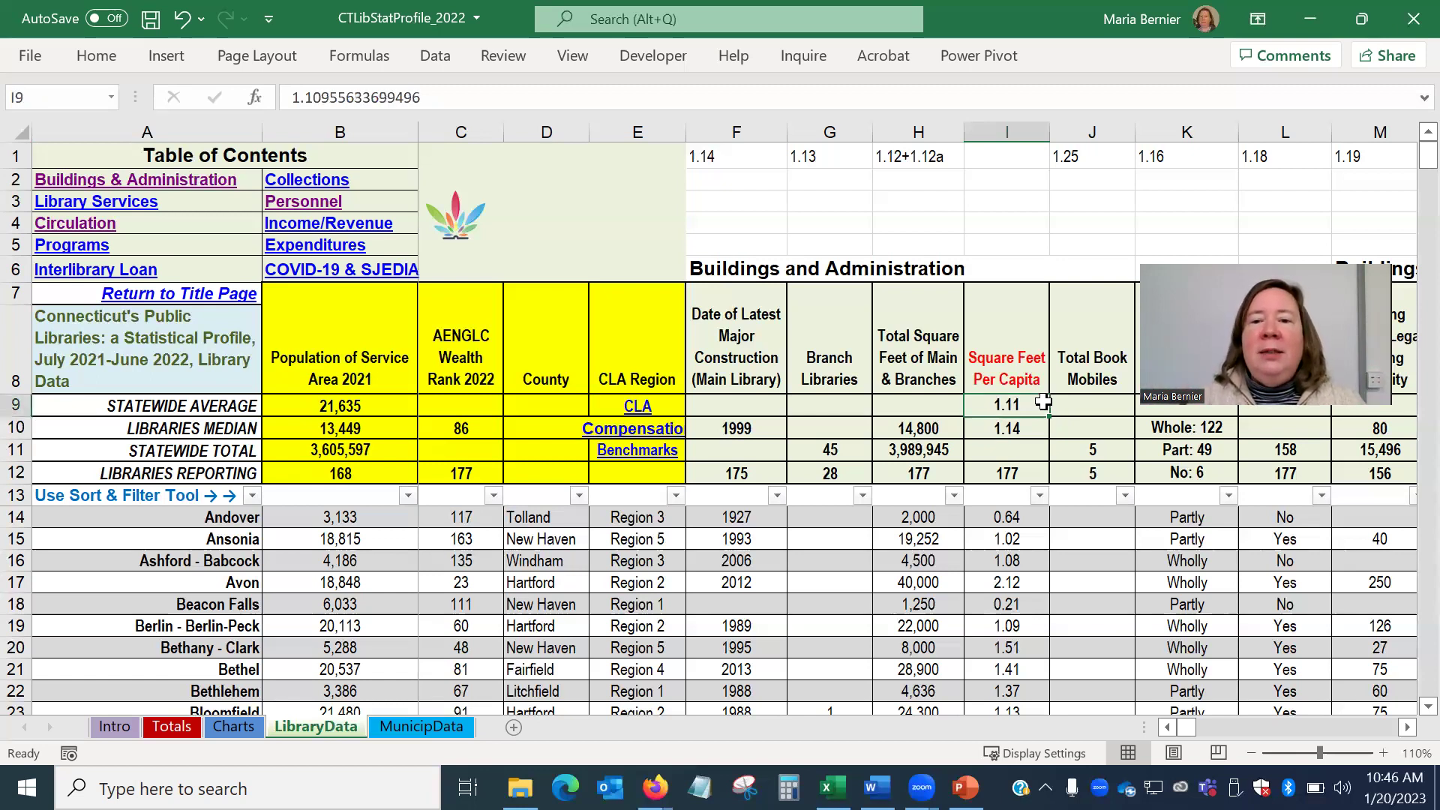
pyautogui.click(935, 450)
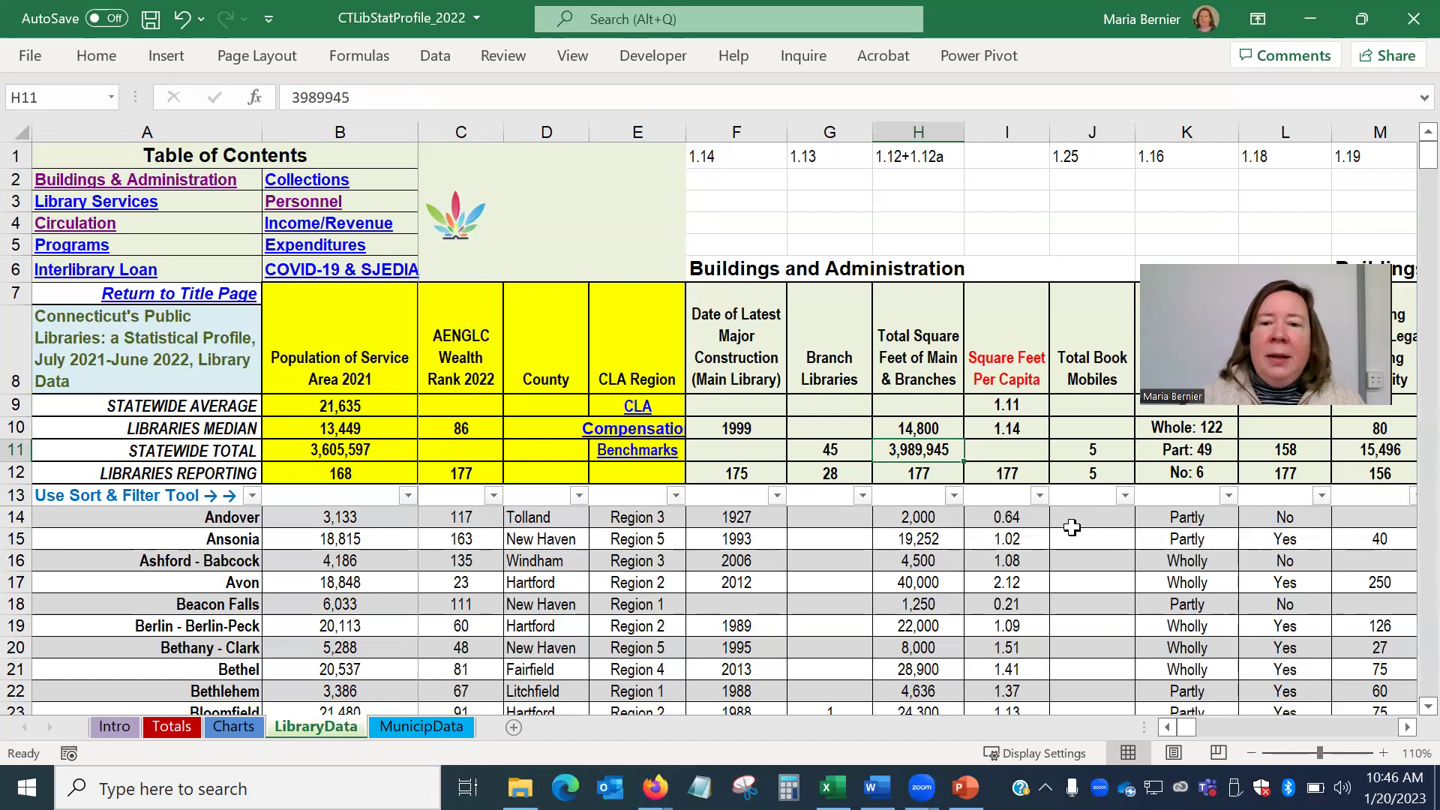
pyautogui.click(1006, 405)
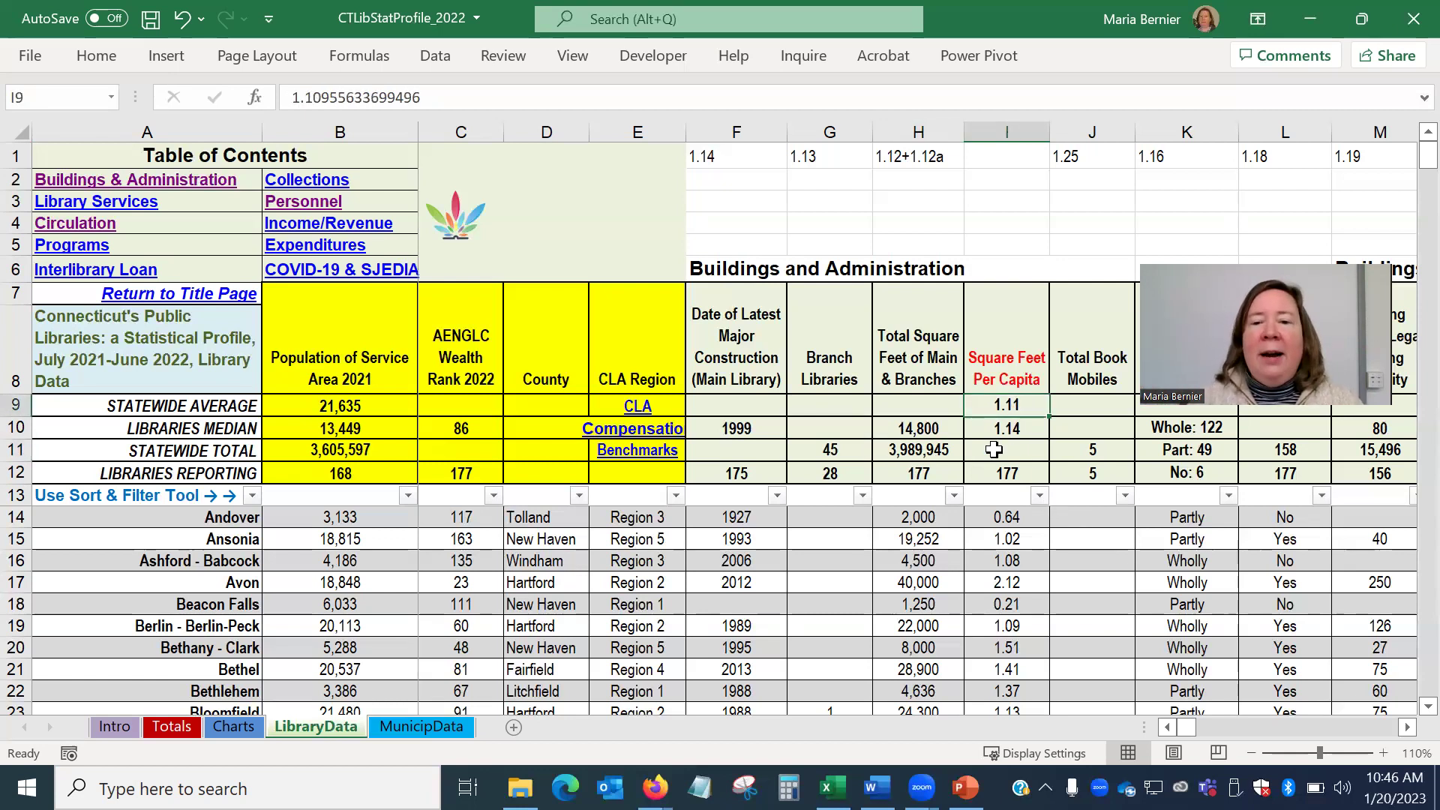
pyautogui.click(1005, 424)
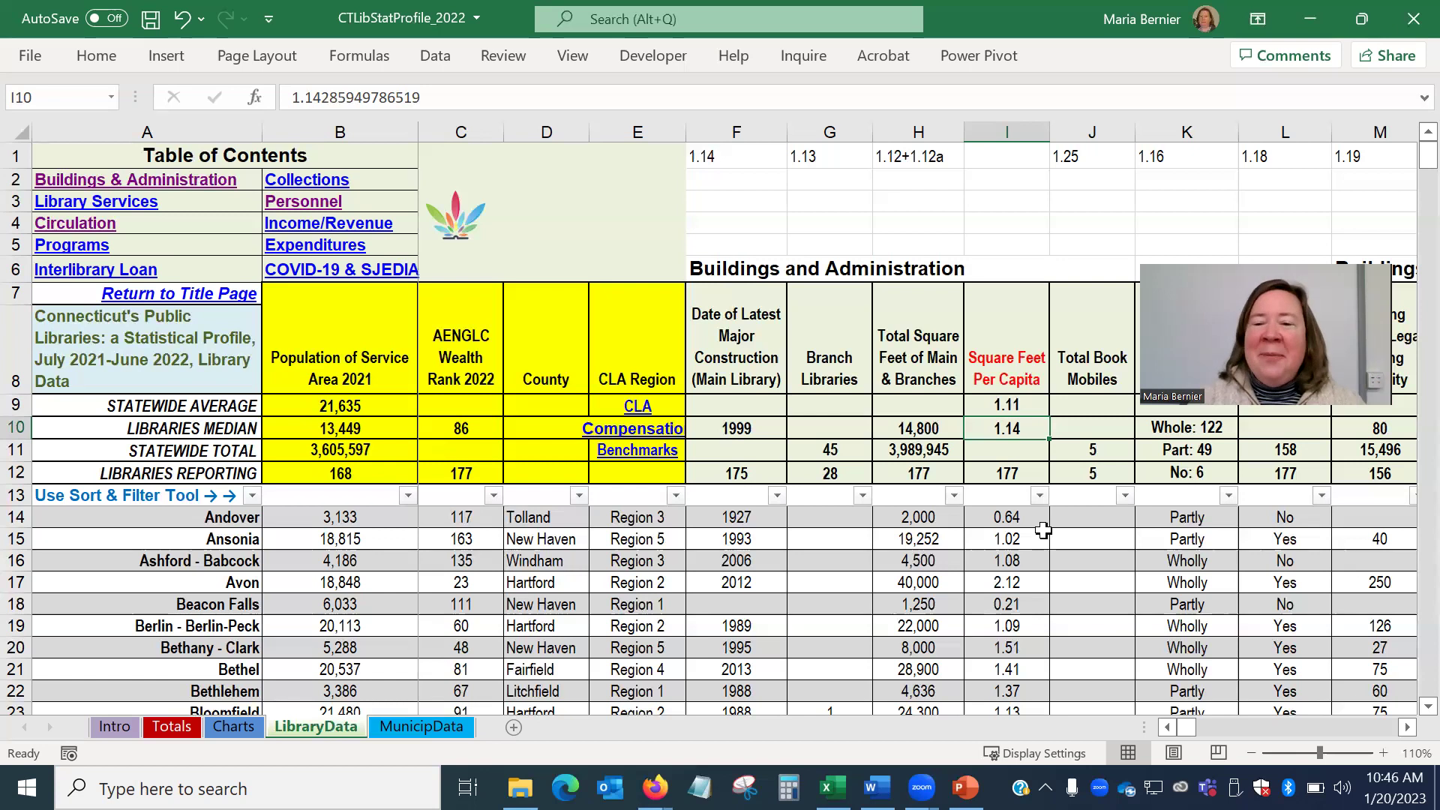
pyautogui.click(1037, 475)
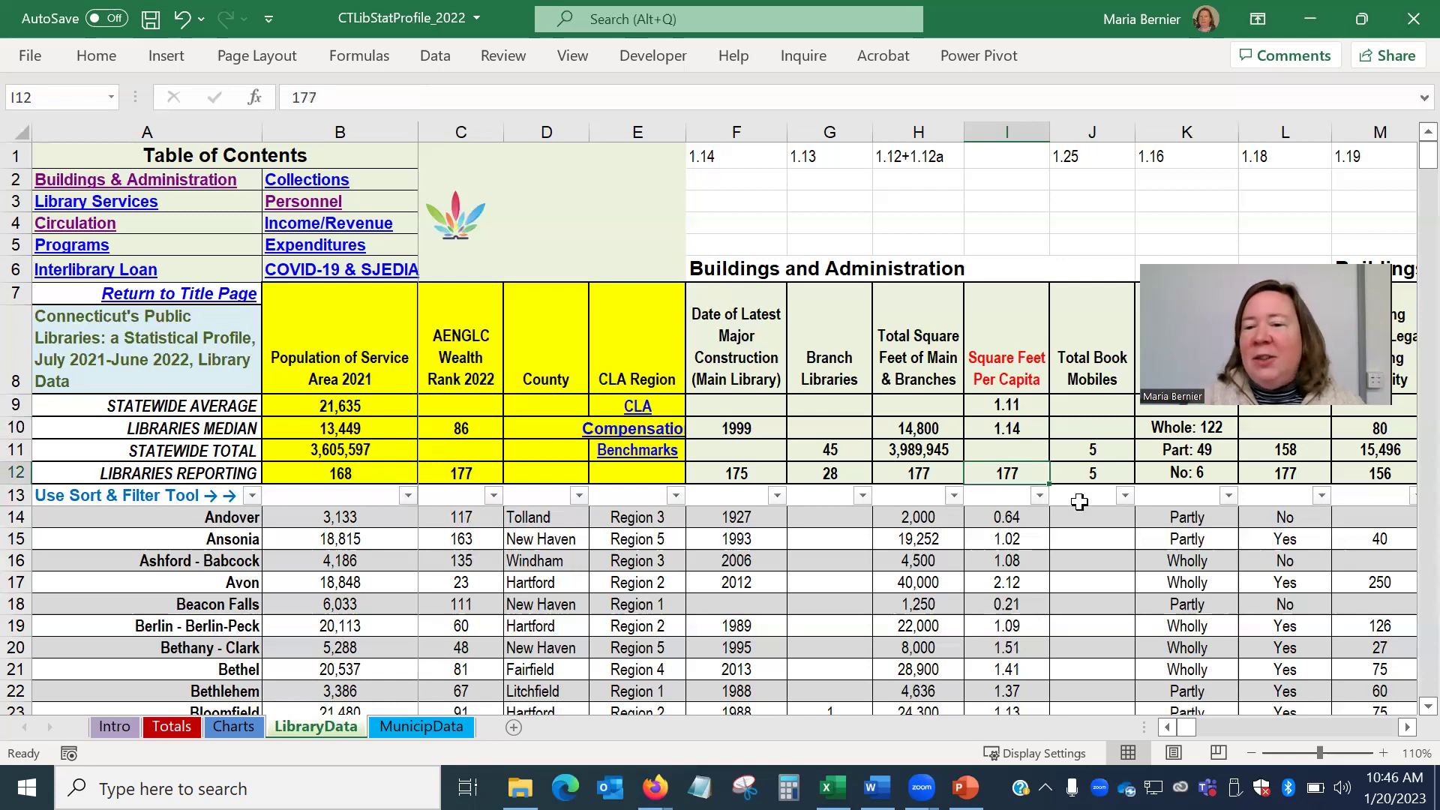
# - Sort the library rows by Square Feet Per Capita from smallest to largest, and restore their alphabetical order by library name
pyautogui.click(1039, 495)
pyautogui.click(927, 36)
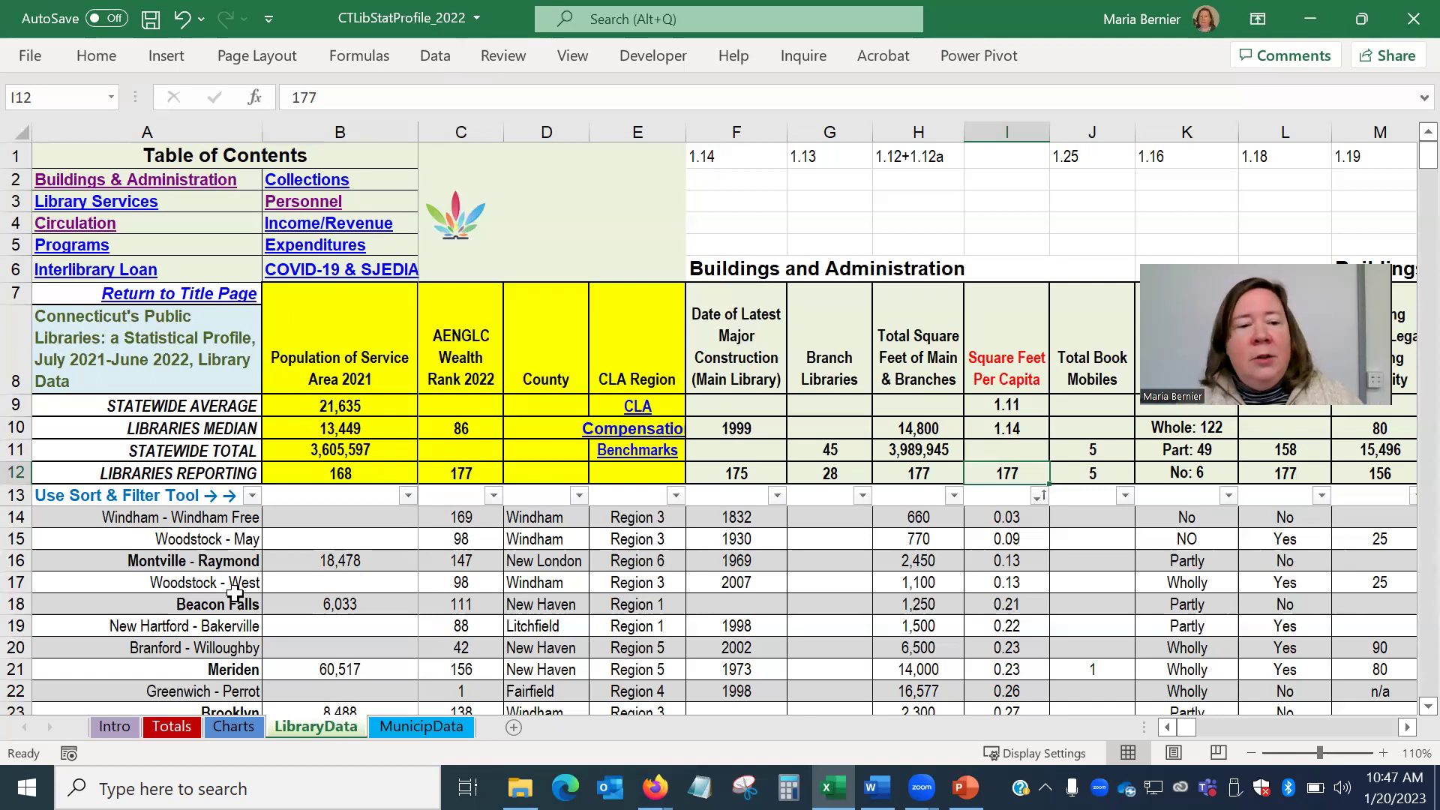
pyautogui.click(16, 496)
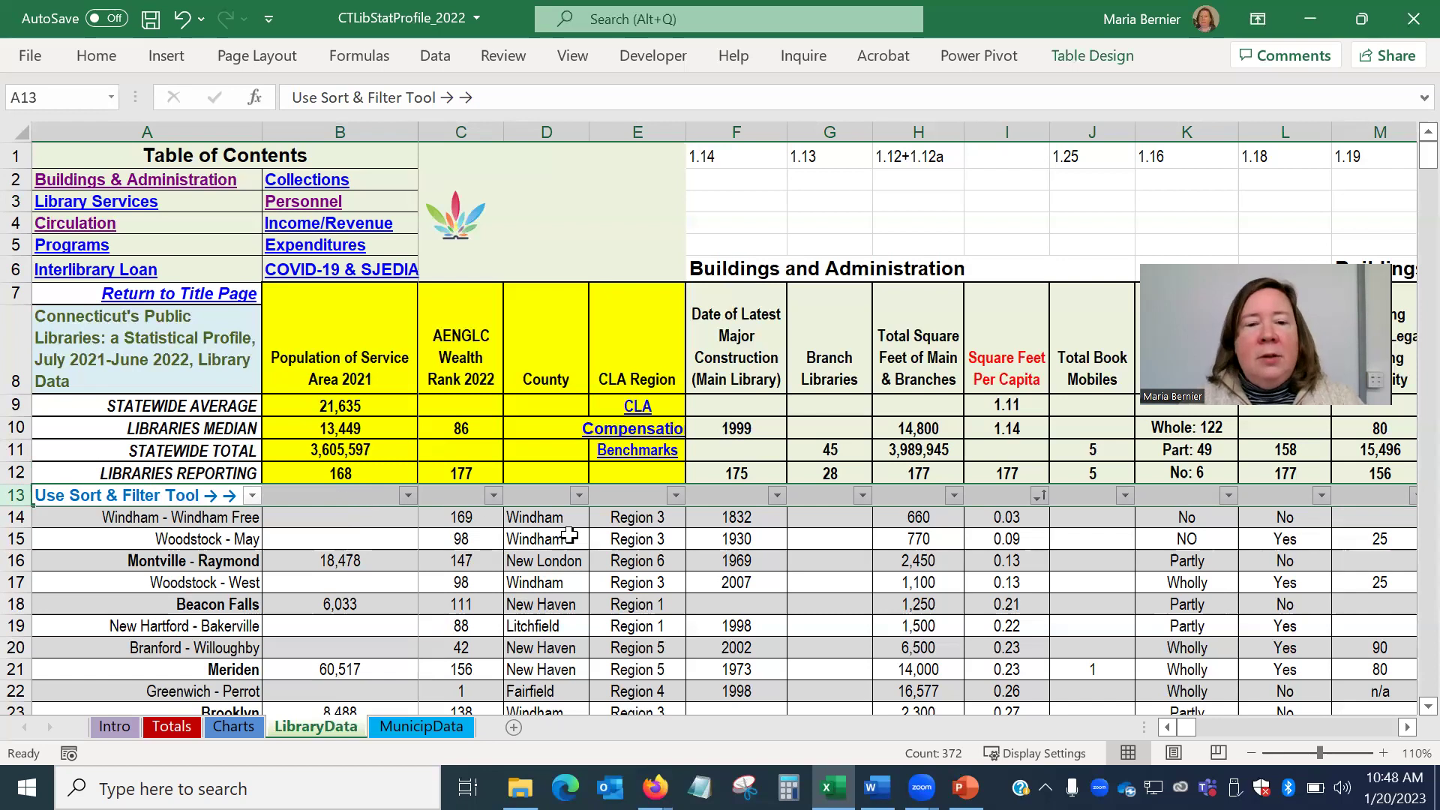
pyautogui.click(397, 534)
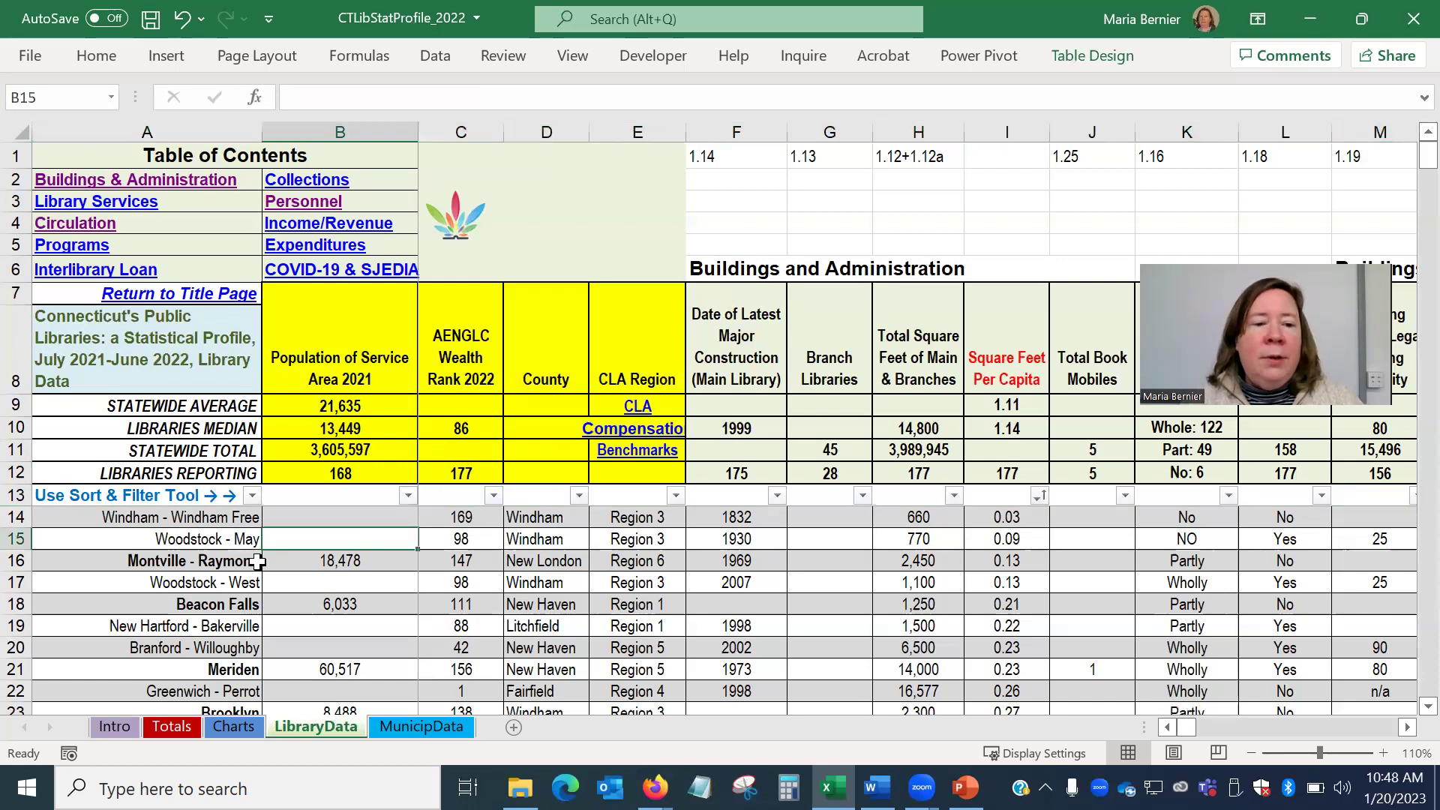
pyautogui.click(252, 495)
pyautogui.click(447, 22)
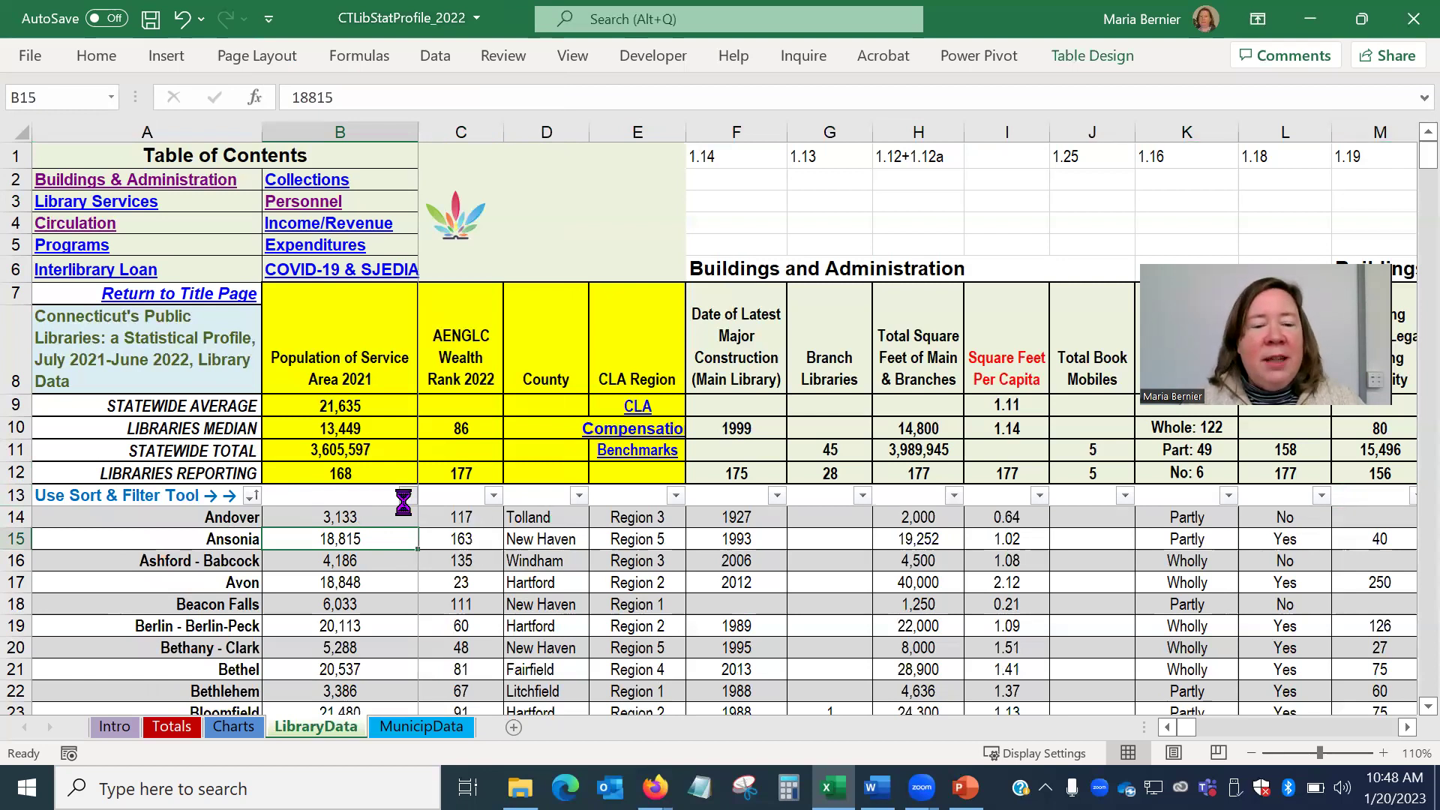
# - Filter the Population of Service Area 2021 column to show libraries with values between 4000 and 6000
pyautogui.click(408, 496)
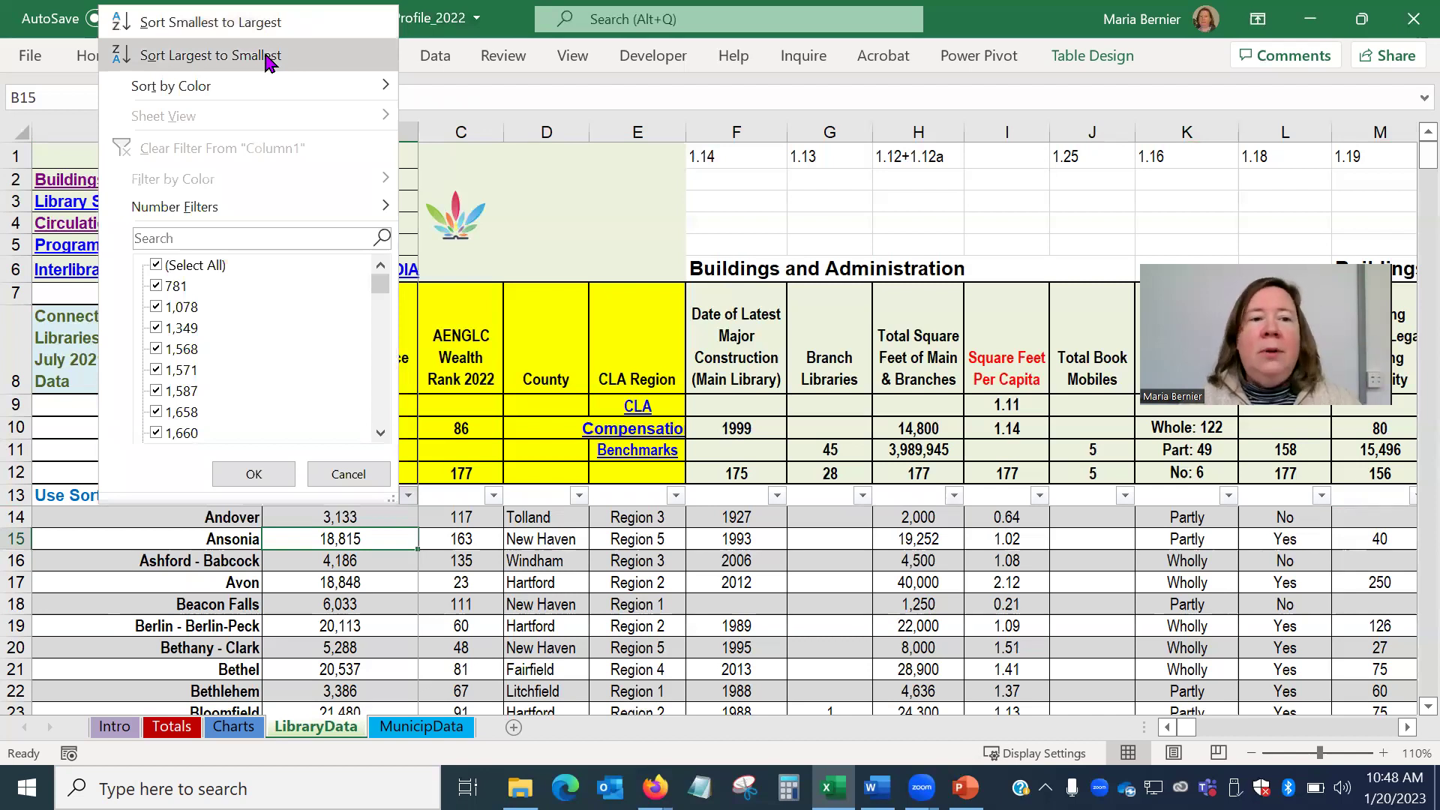
pyautogui.moveTo(255, 206)
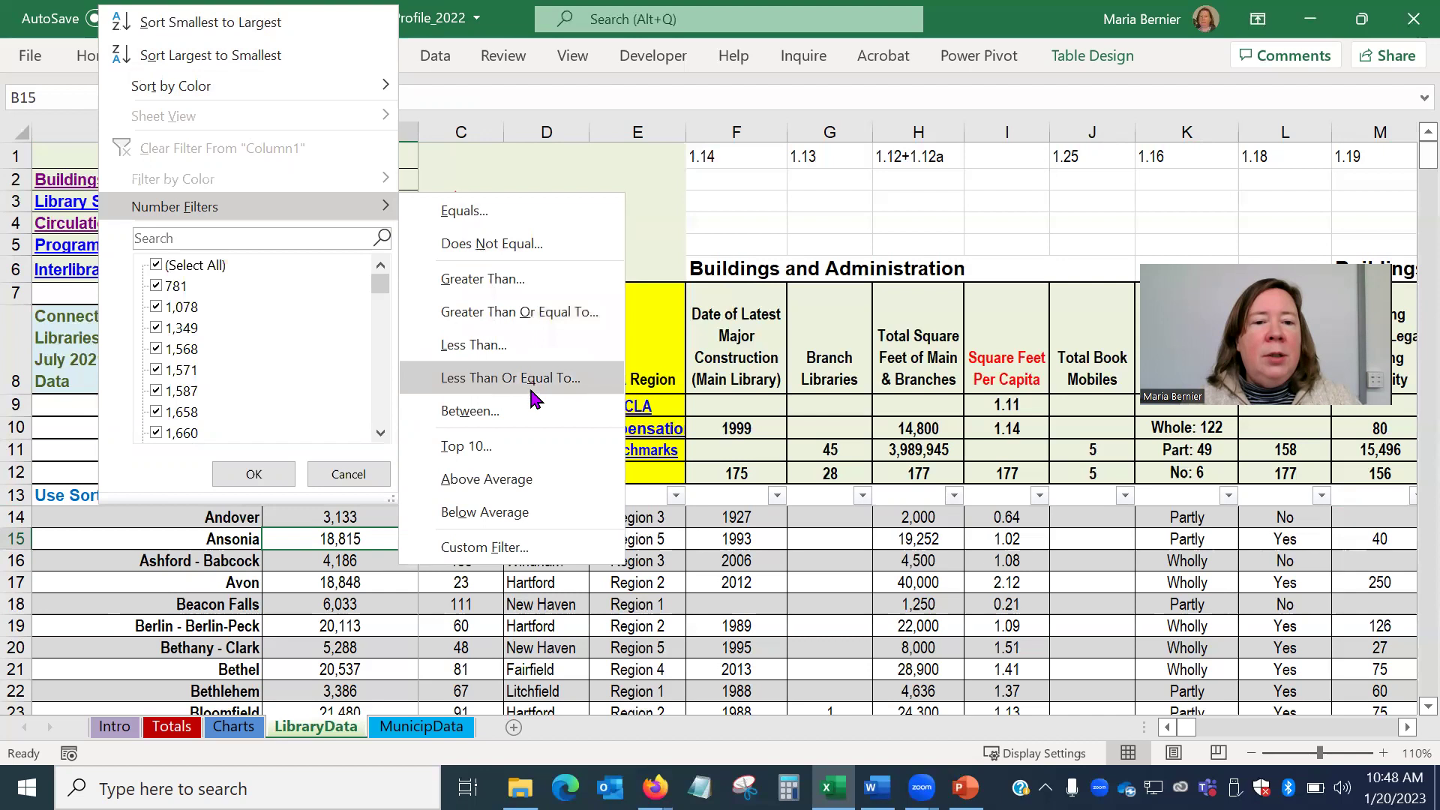
pyautogui.click(534, 410)
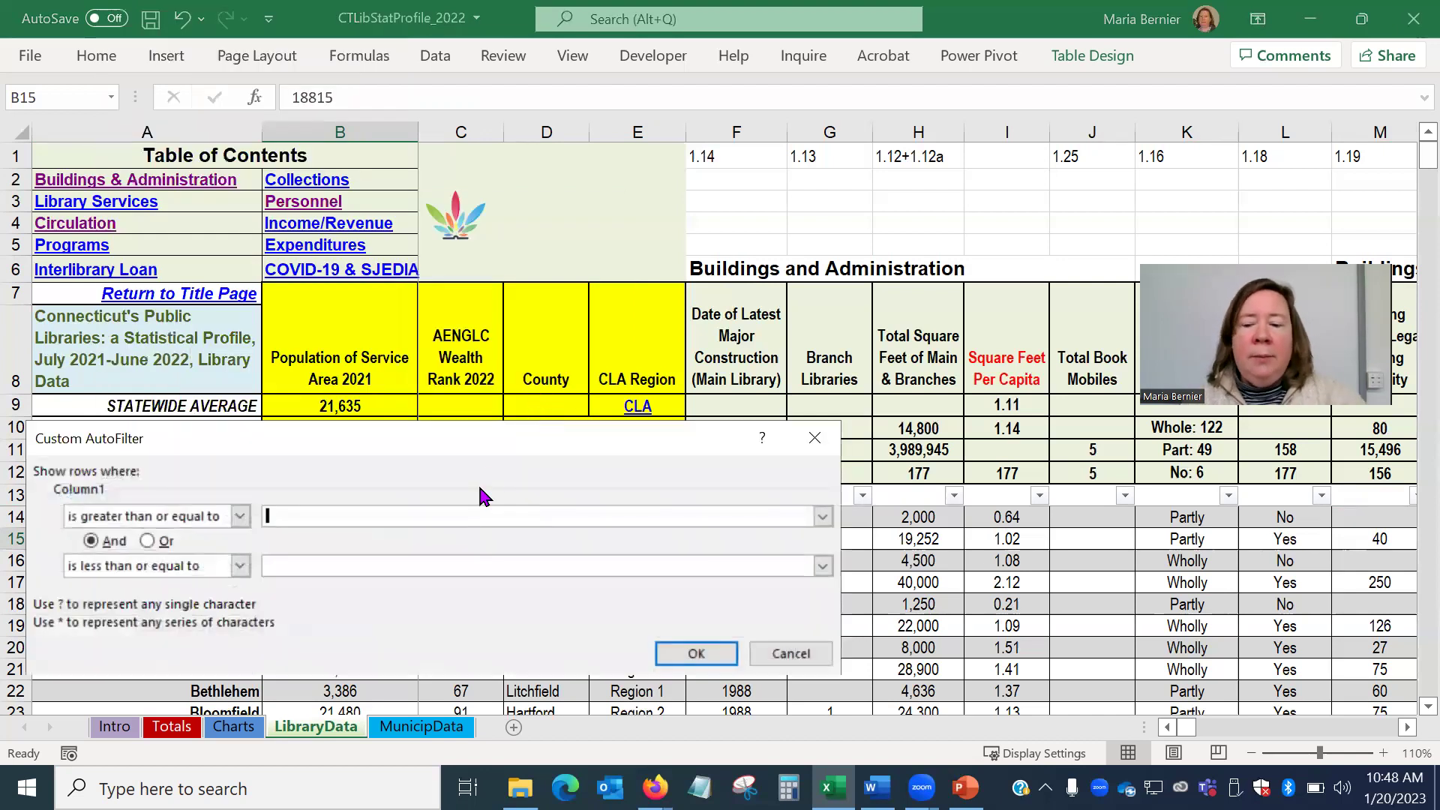
pyautogui.write('4000')
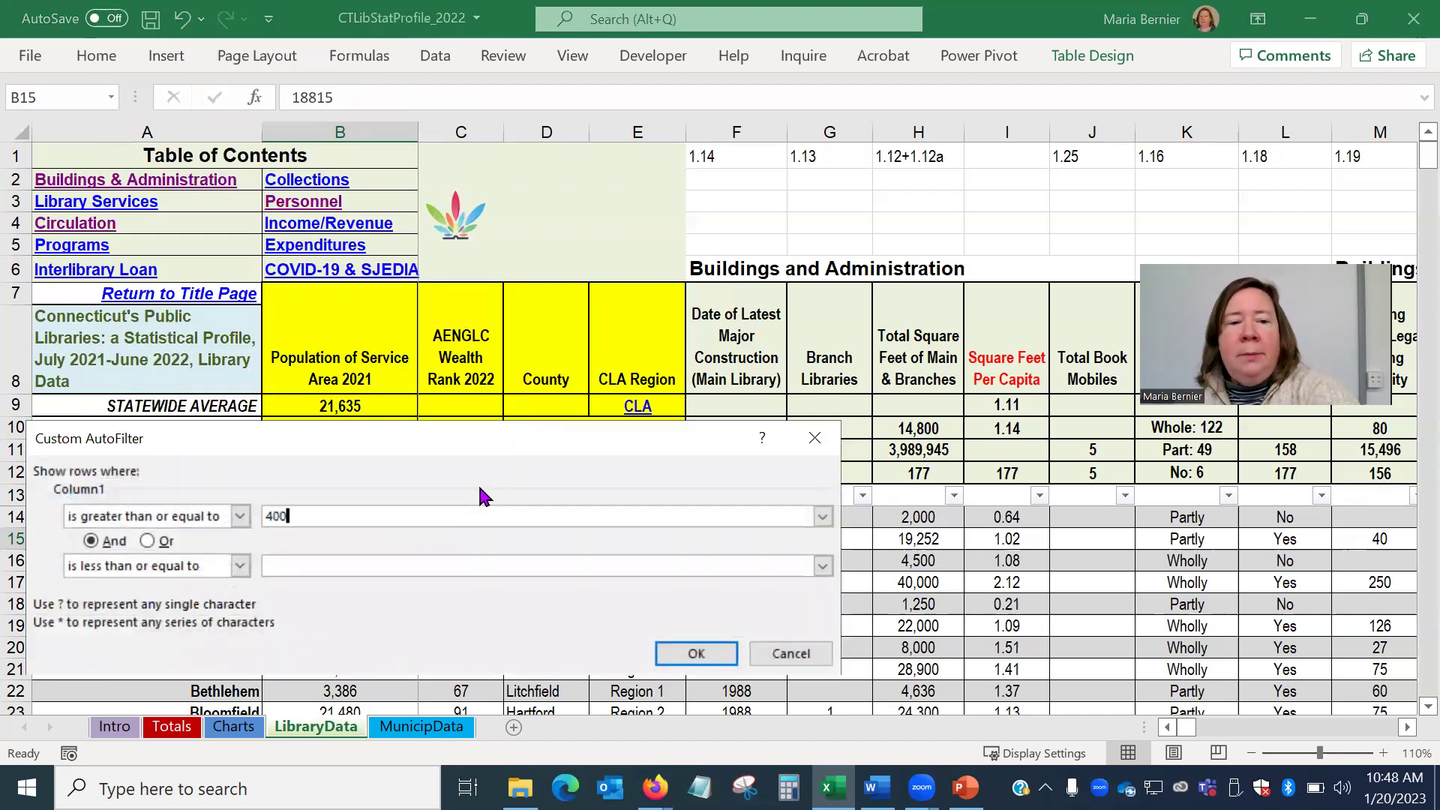
pyautogui.click(444, 566)
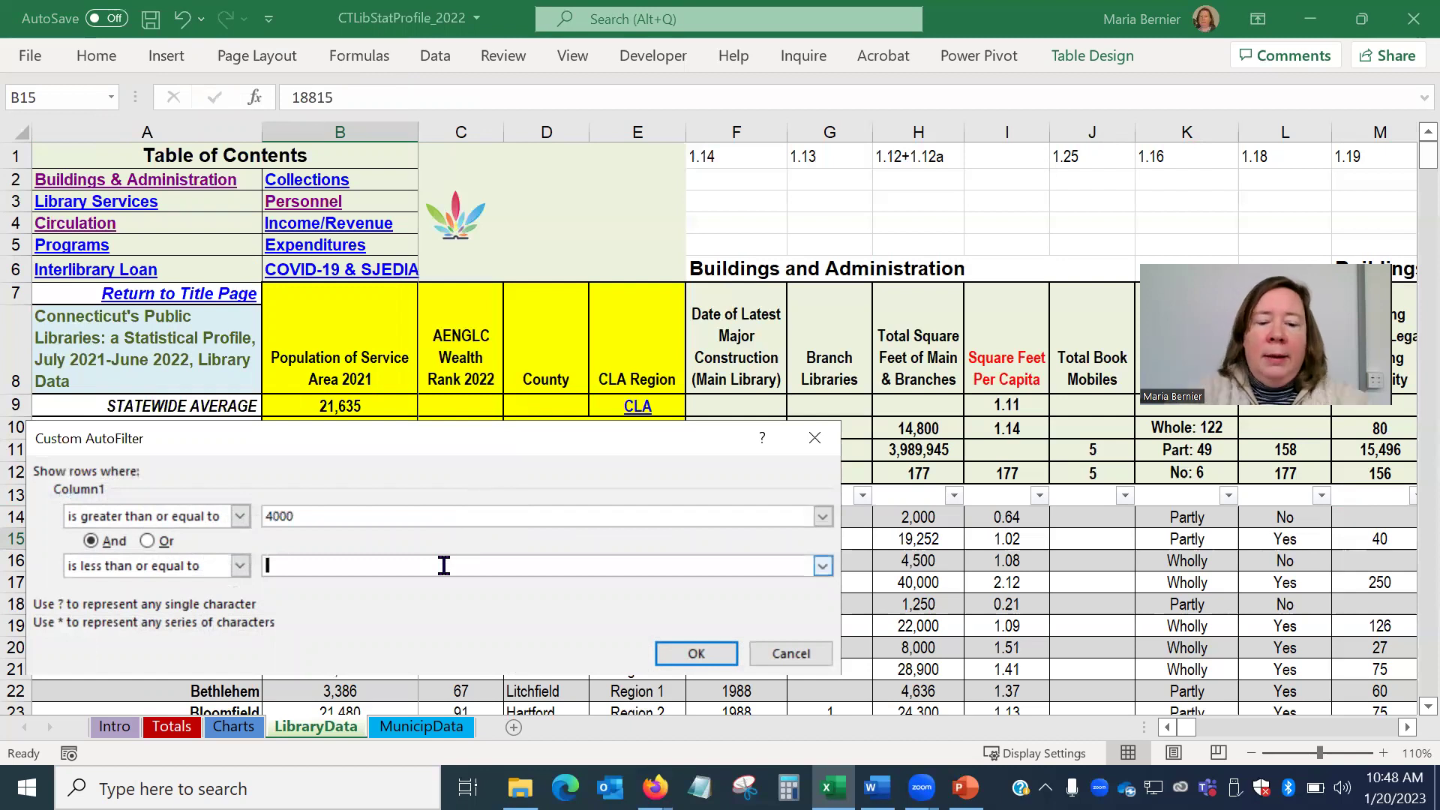
pyautogui.write('6000')
pyautogui.press('Return')
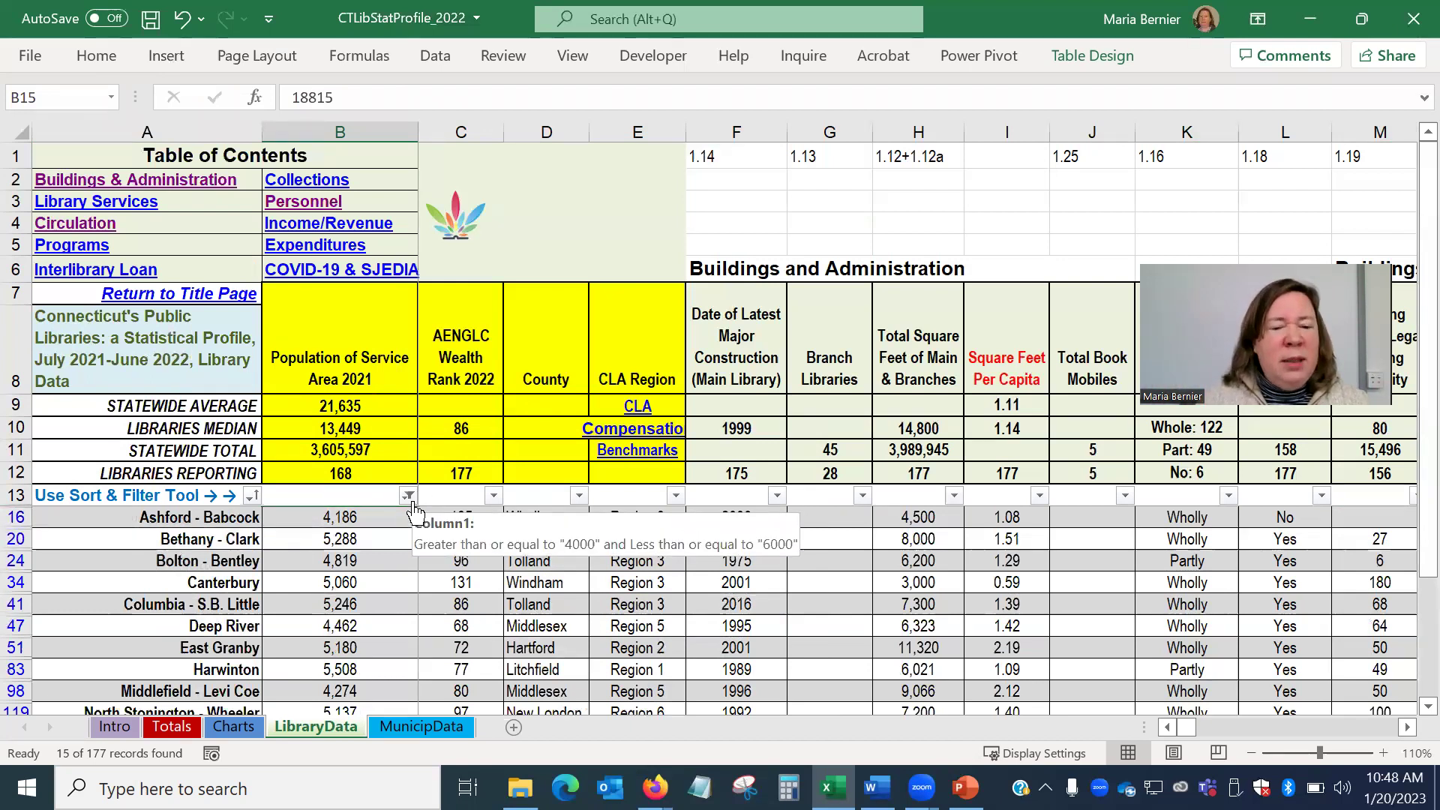
# - Look through the filtered libraries and clear the filter from the Population of Service Area 2021 column
pyautogui.scroll(-1, 371, 574)
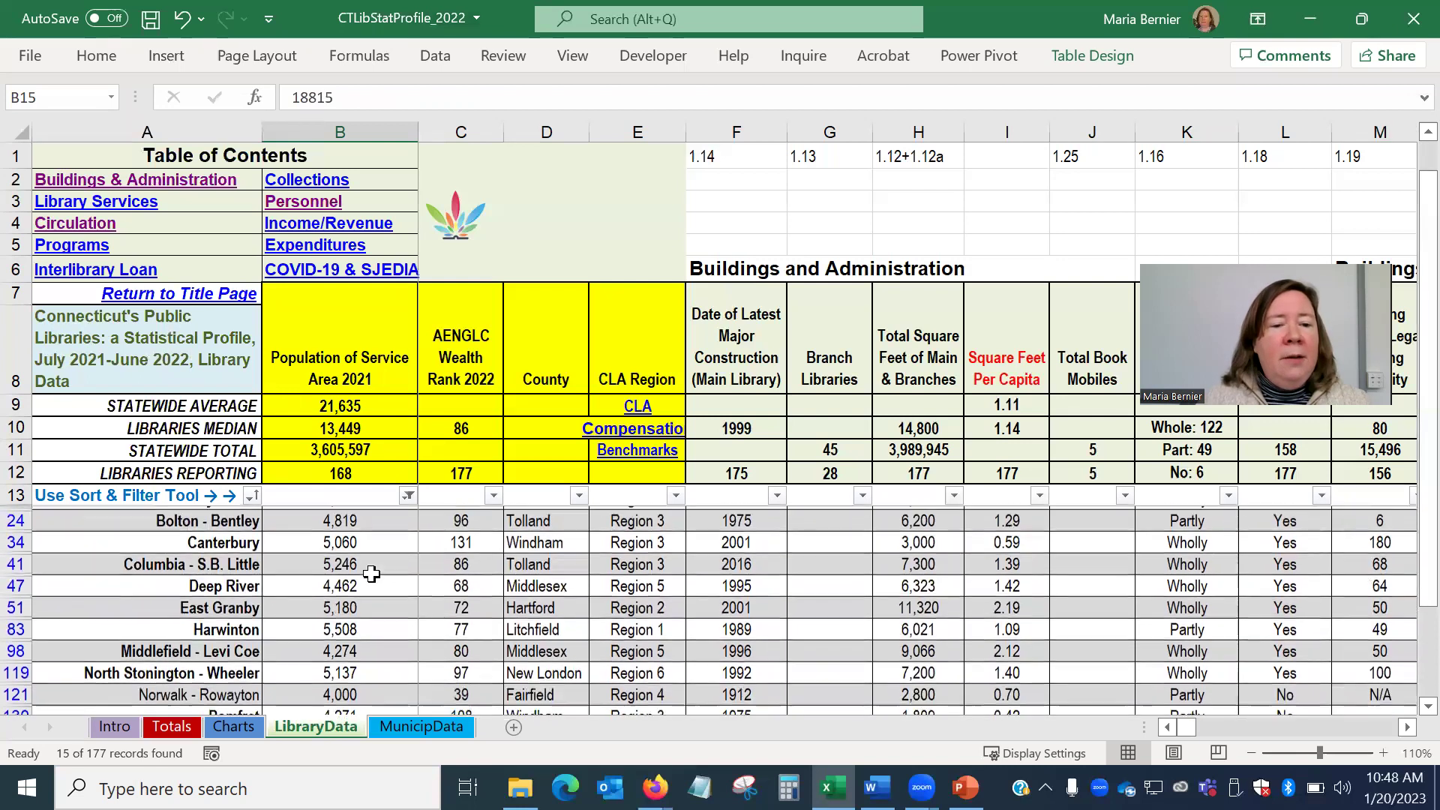
pyautogui.scroll(-3, 372, 574)
pyautogui.scroll(3, 375, 571)
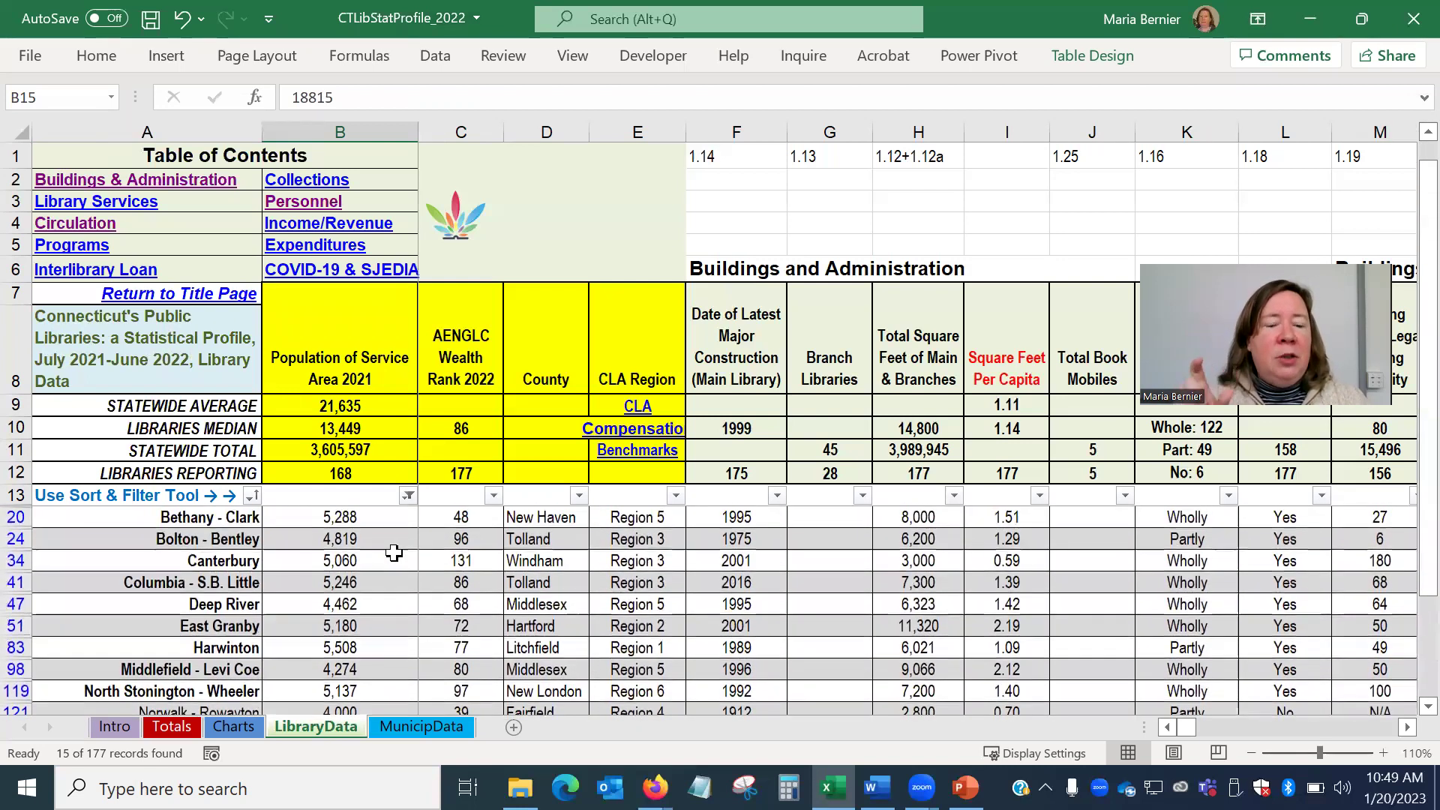
pyautogui.scroll(1, 393, 555)
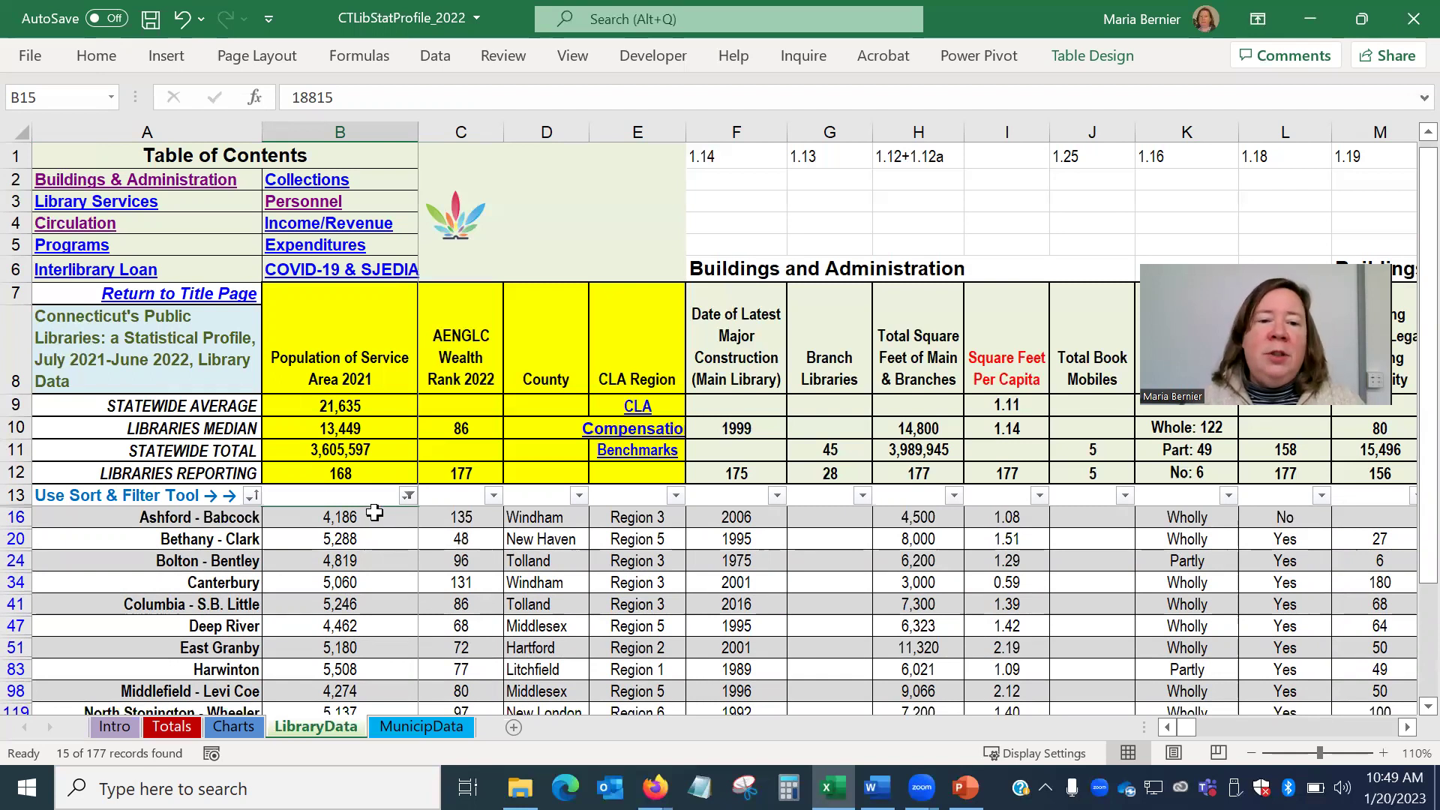
pyautogui.click(408, 495)
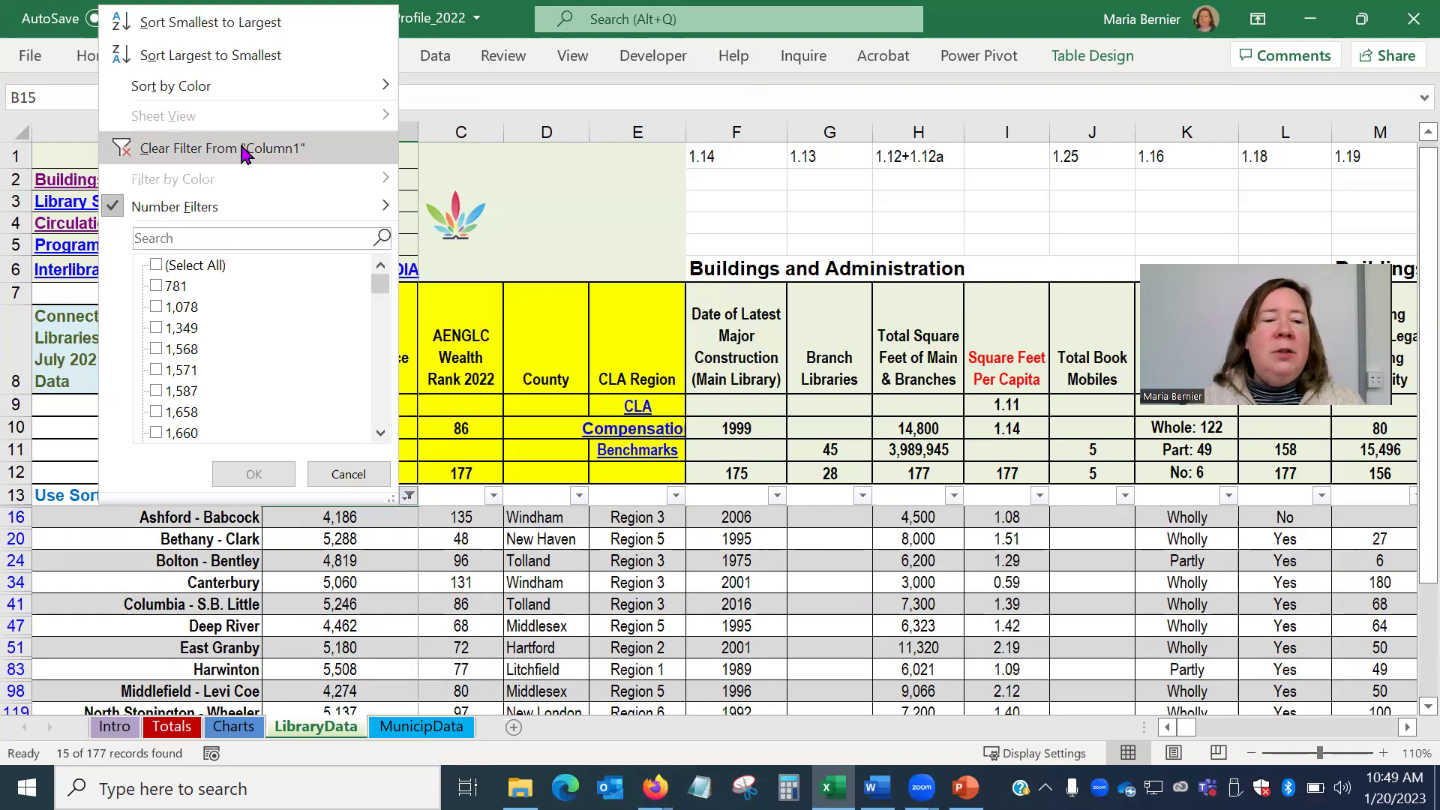
pyautogui.click(244, 150)
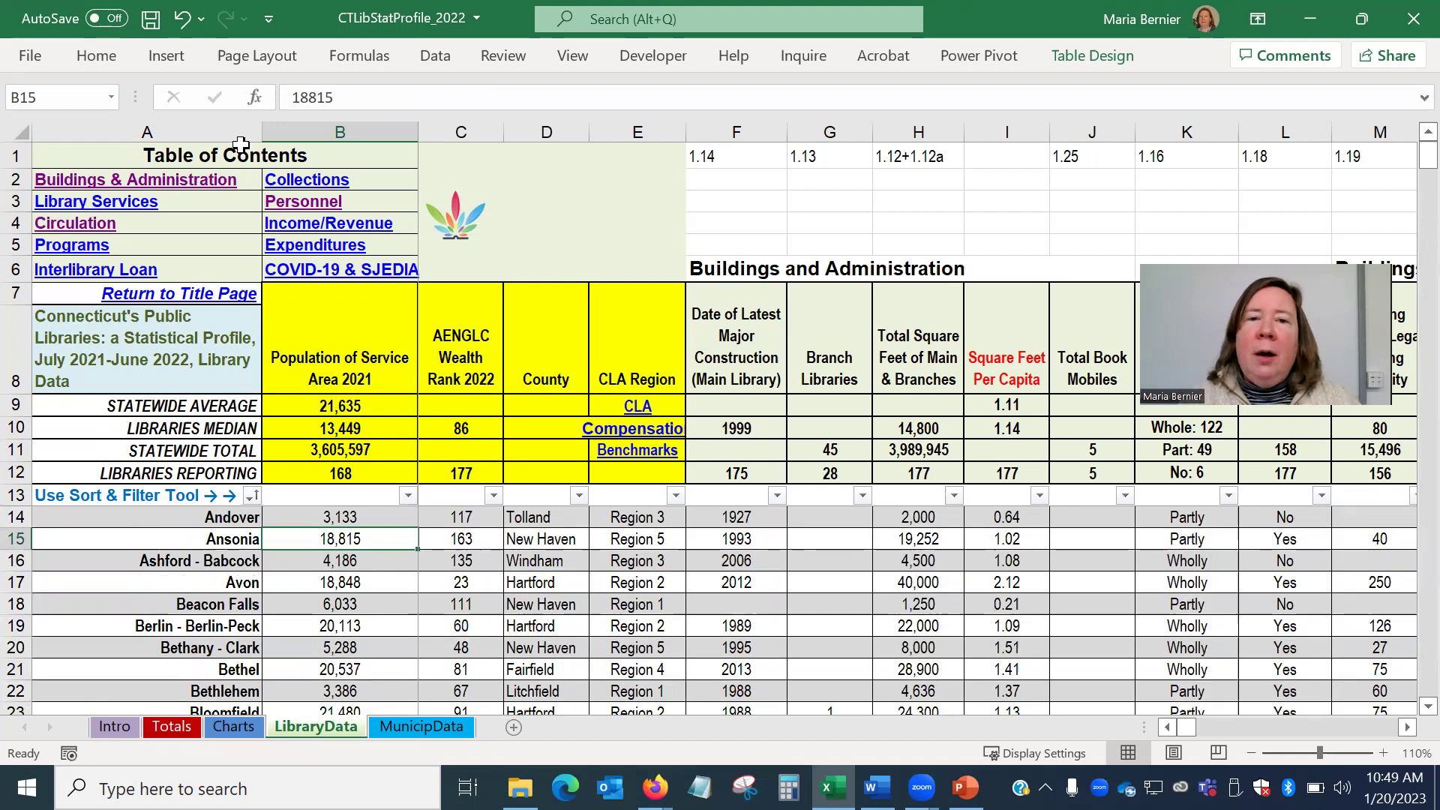
# - Filter the County column to show only libraries in Fairfield
pyautogui.click(580, 497)
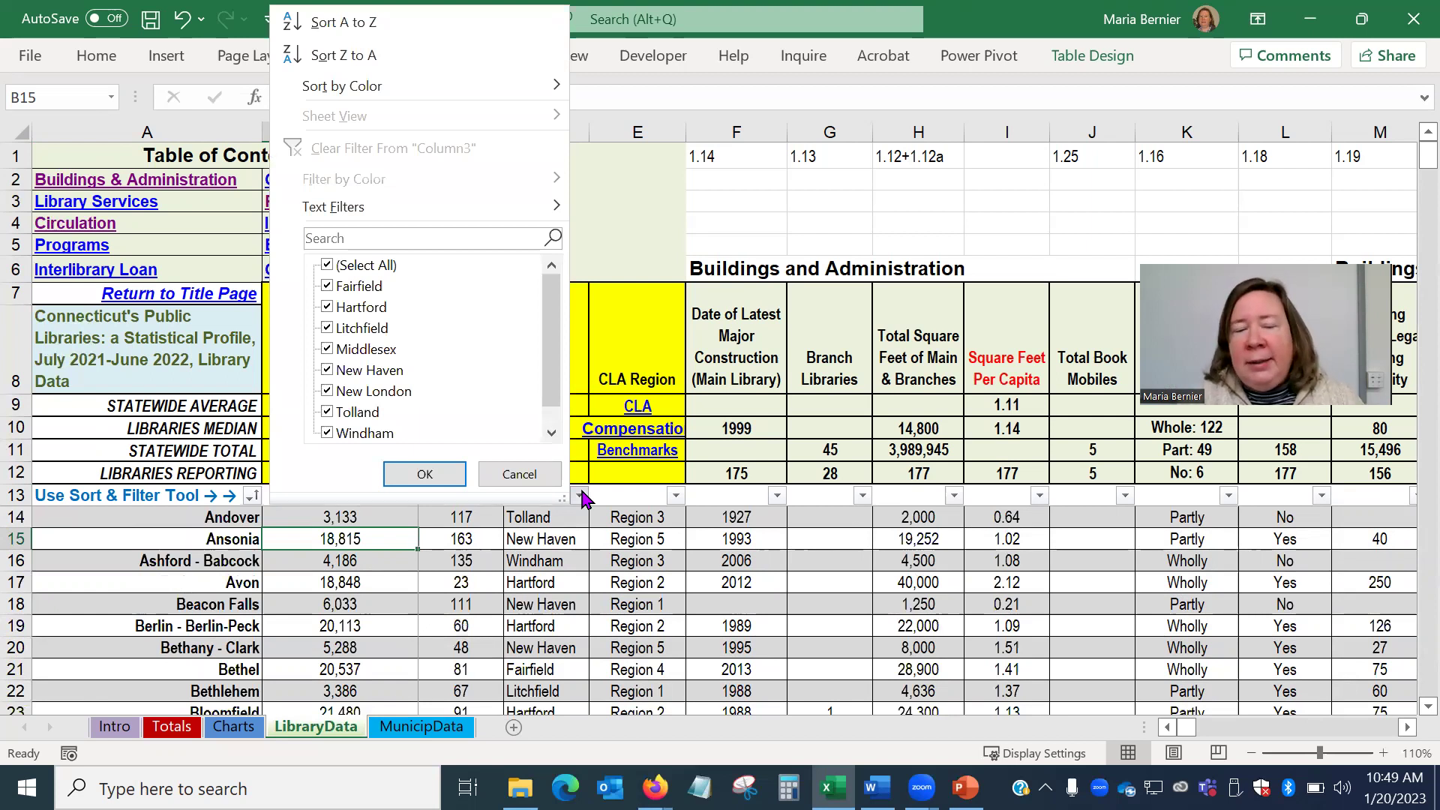
pyautogui.scroll(-1, 545, 306)
pyautogui.scroll(1, 545, 306)
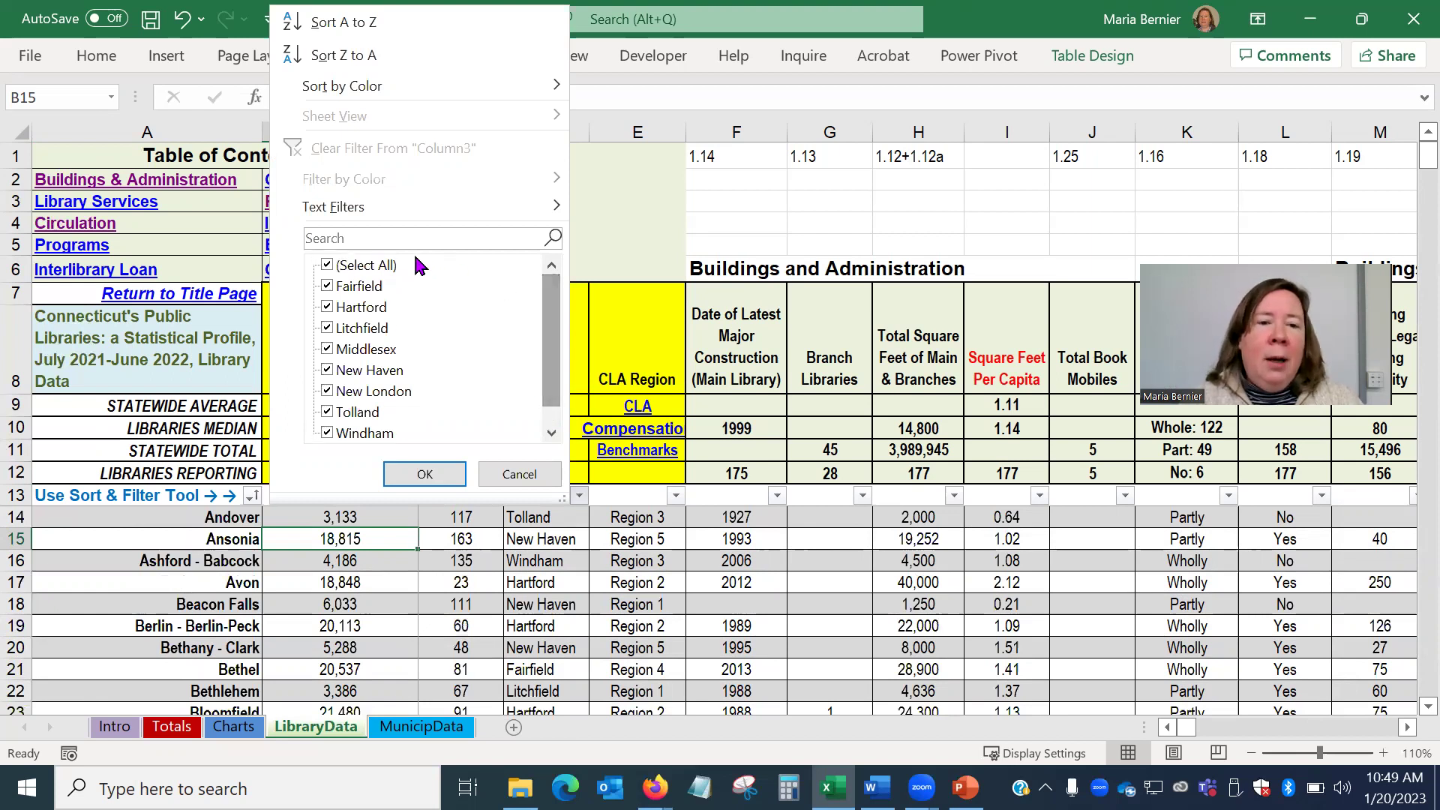
pyautogui.click(366, 267)
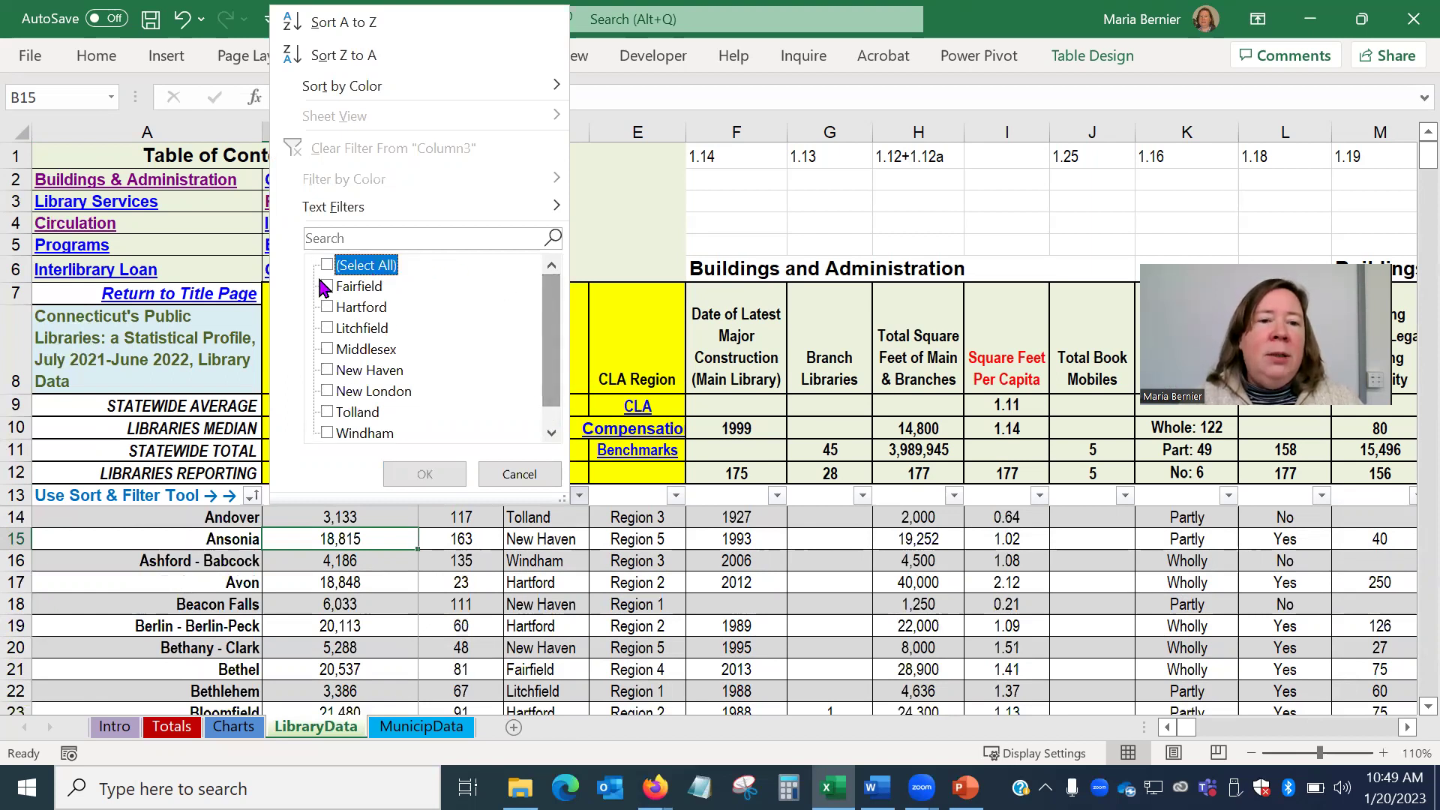
pyautogui.click(326, 286)
pyautogui.click(449, 481)
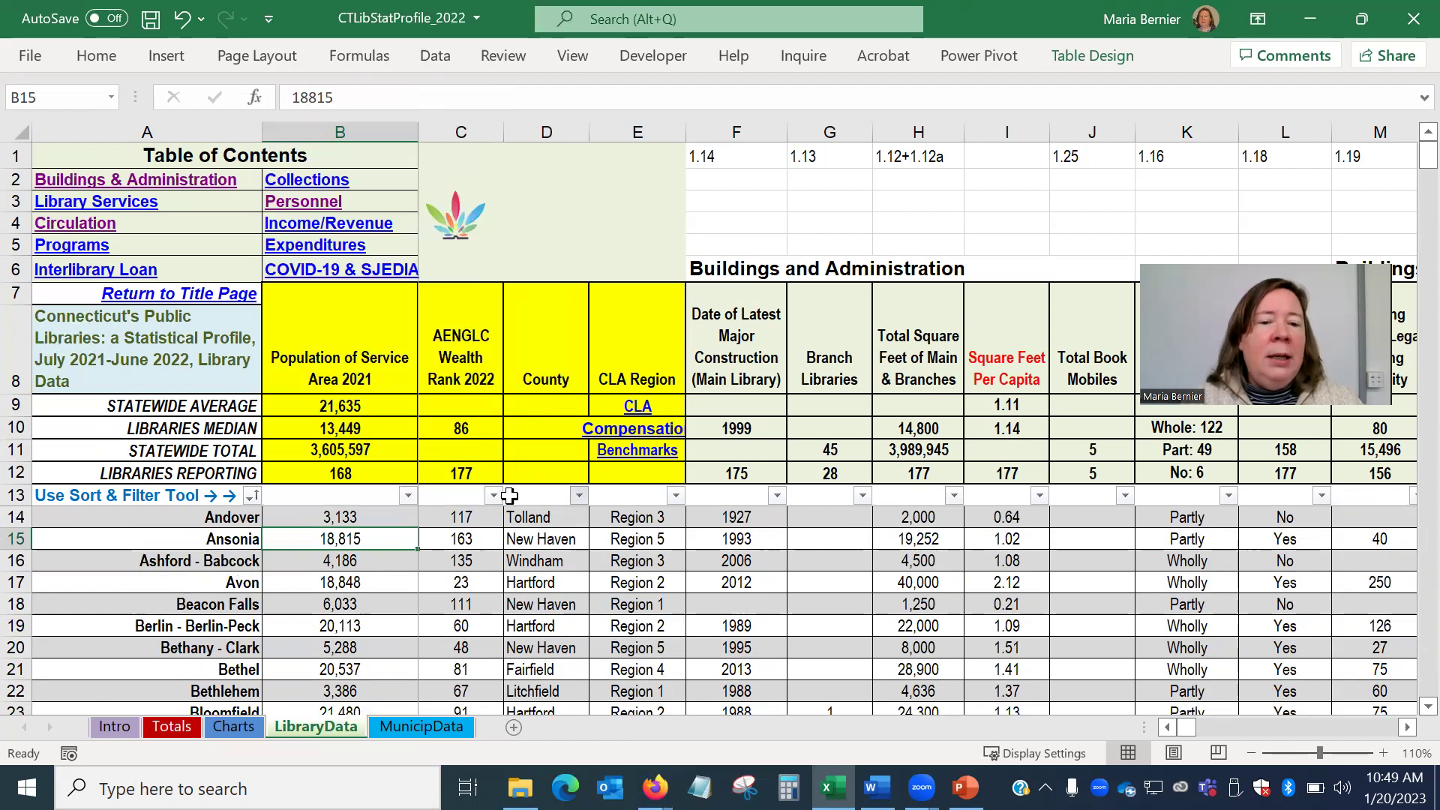
# - Look through the Fairfield libraries and clear the filter from the County column
pyautogui.scroll(-1, 757, 585)
pyautogui.scroll(-3, 762, 589)
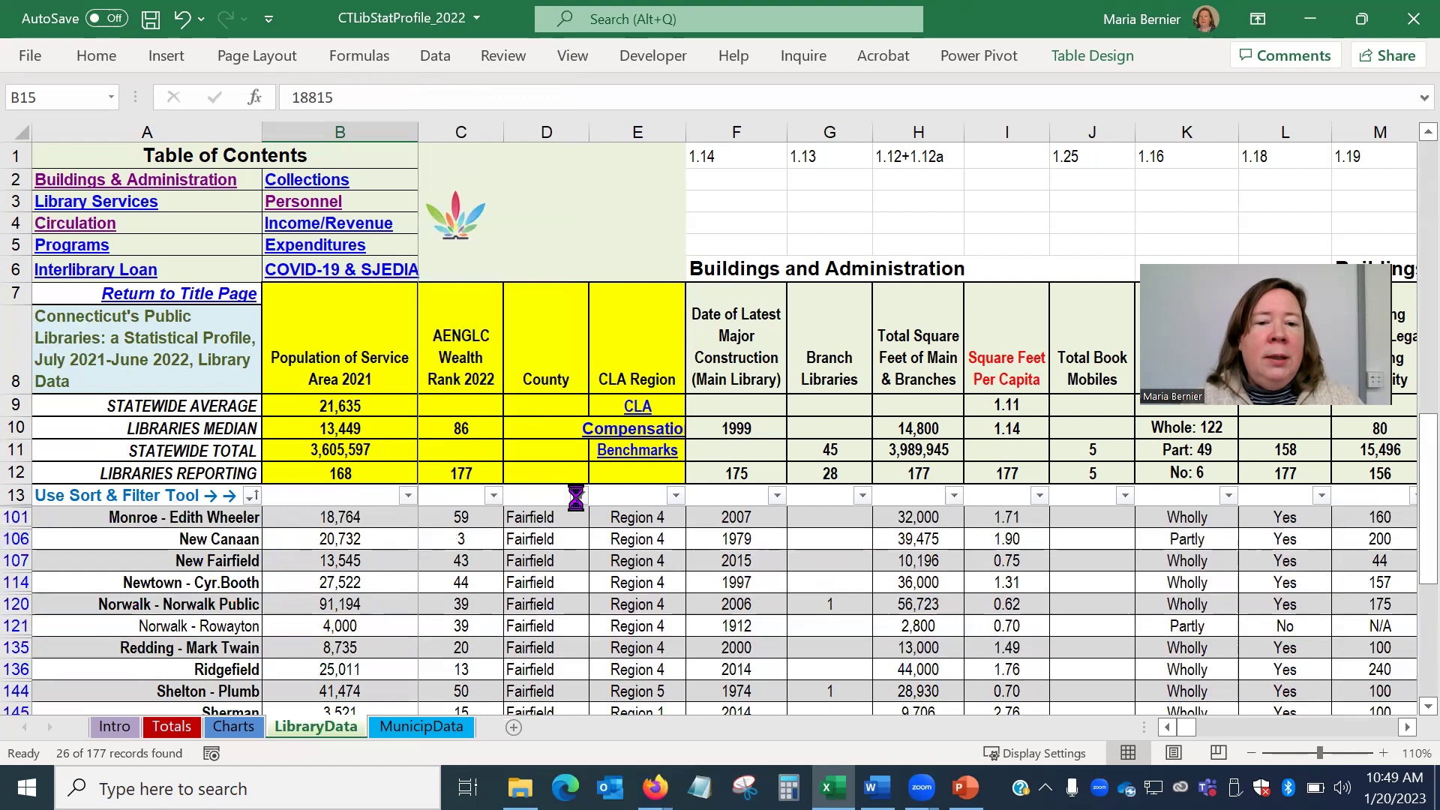
pyautogui.click(577, 496)
pyautogui.click(353, 147)
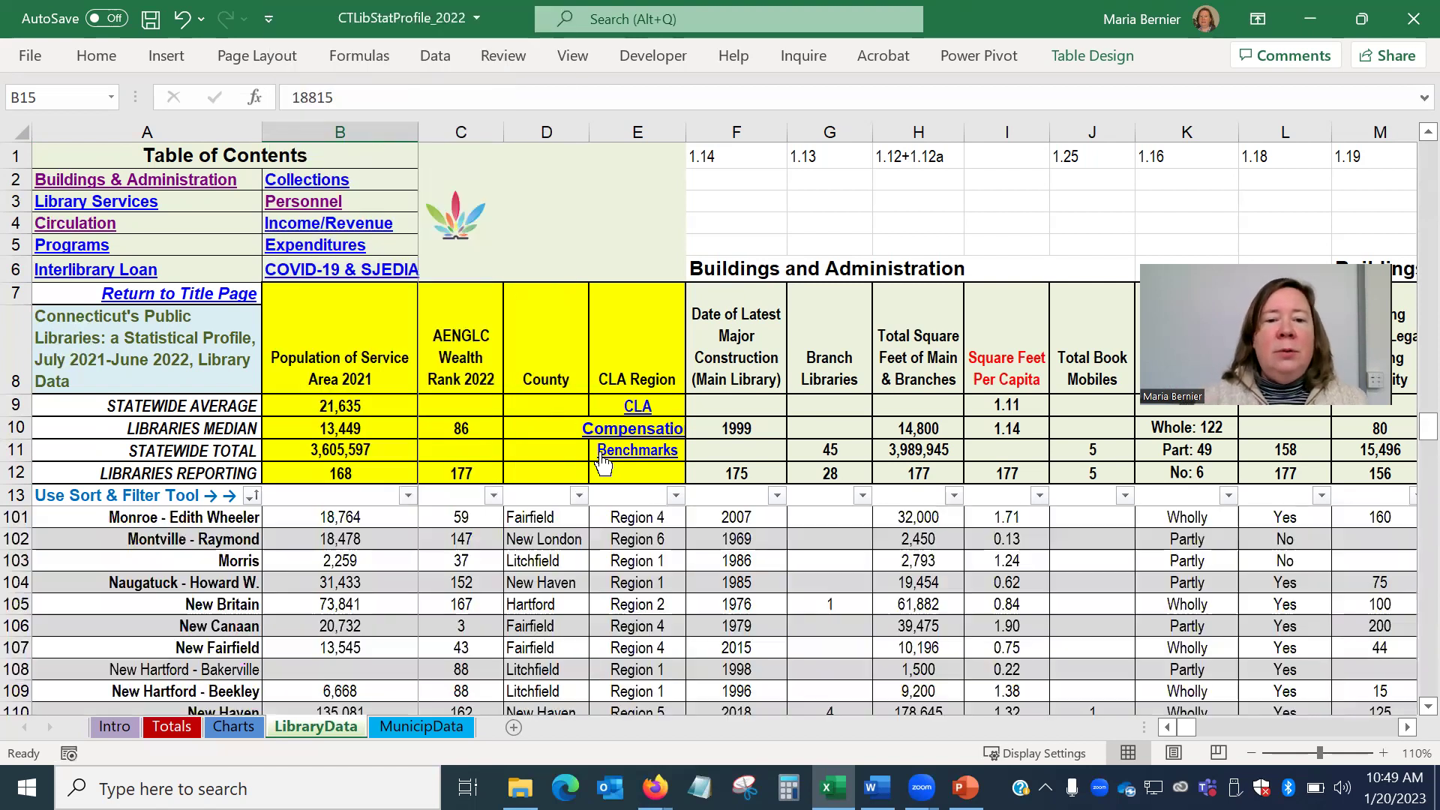
# - Sort the library rows by Population of Service Area 2021 from smallest to largest, and restore their alphabetical order by library name
pyautogui.click(409, 494)
pyautogui.click(212, 26)
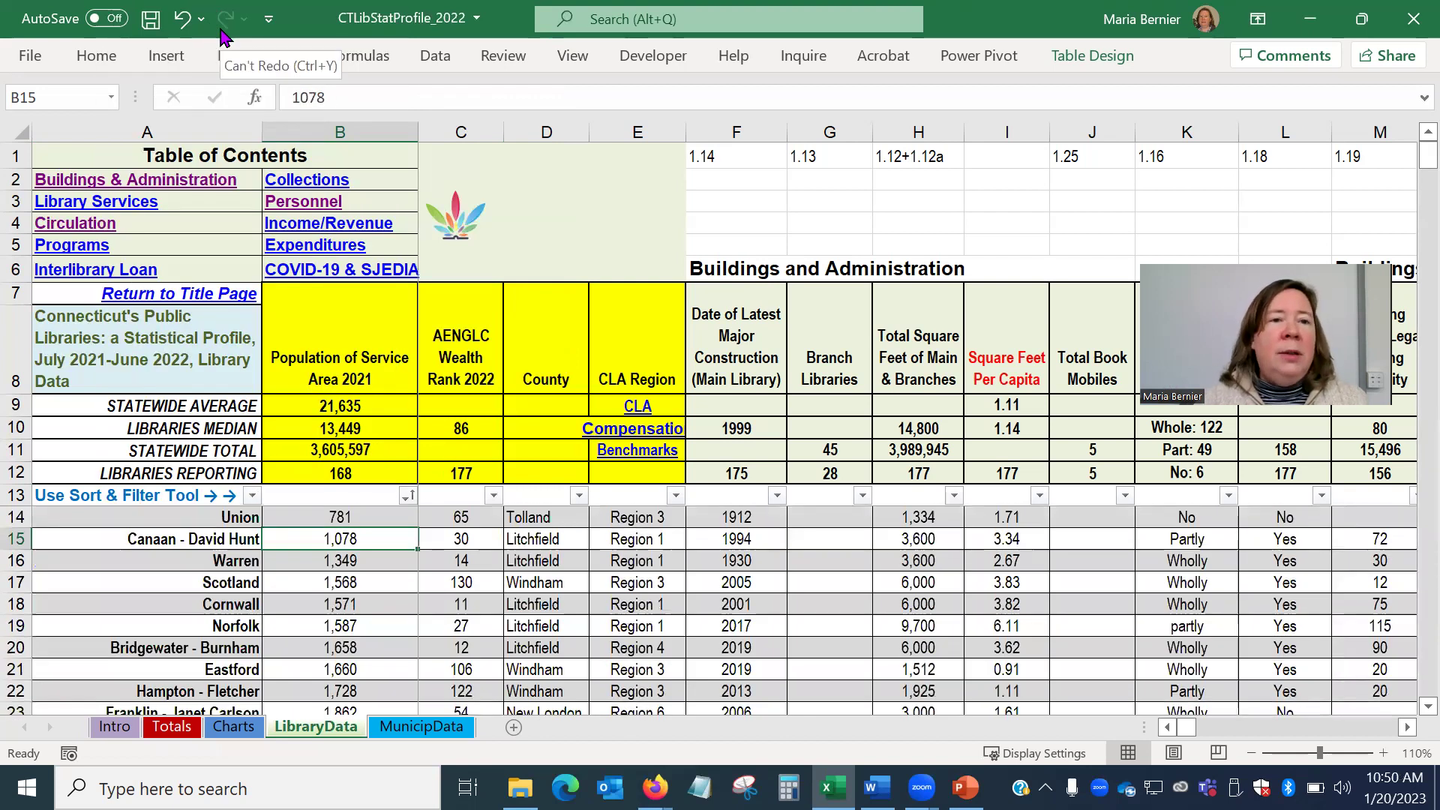
pyautogui.click(252, 495)
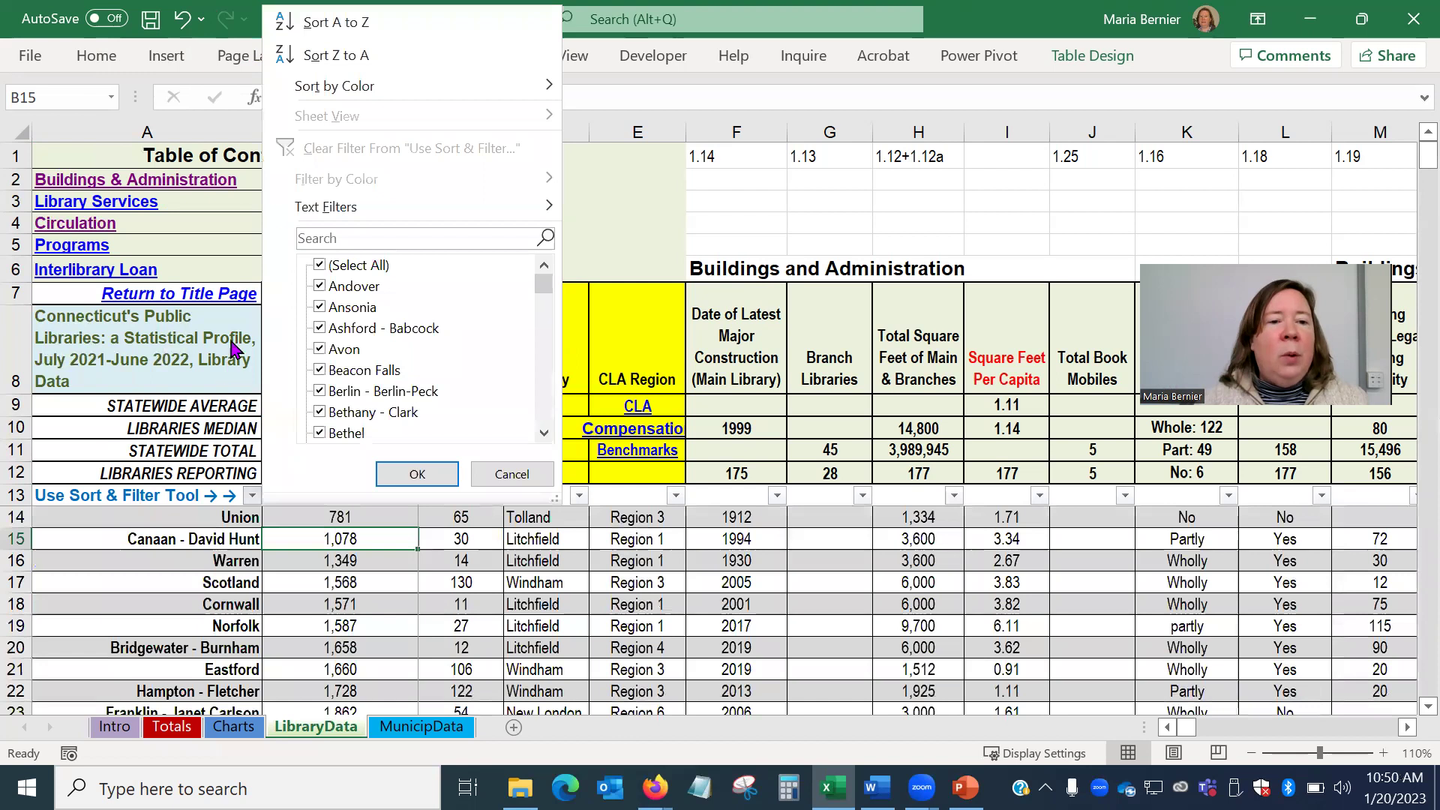
pyautogui.click(300, 23)
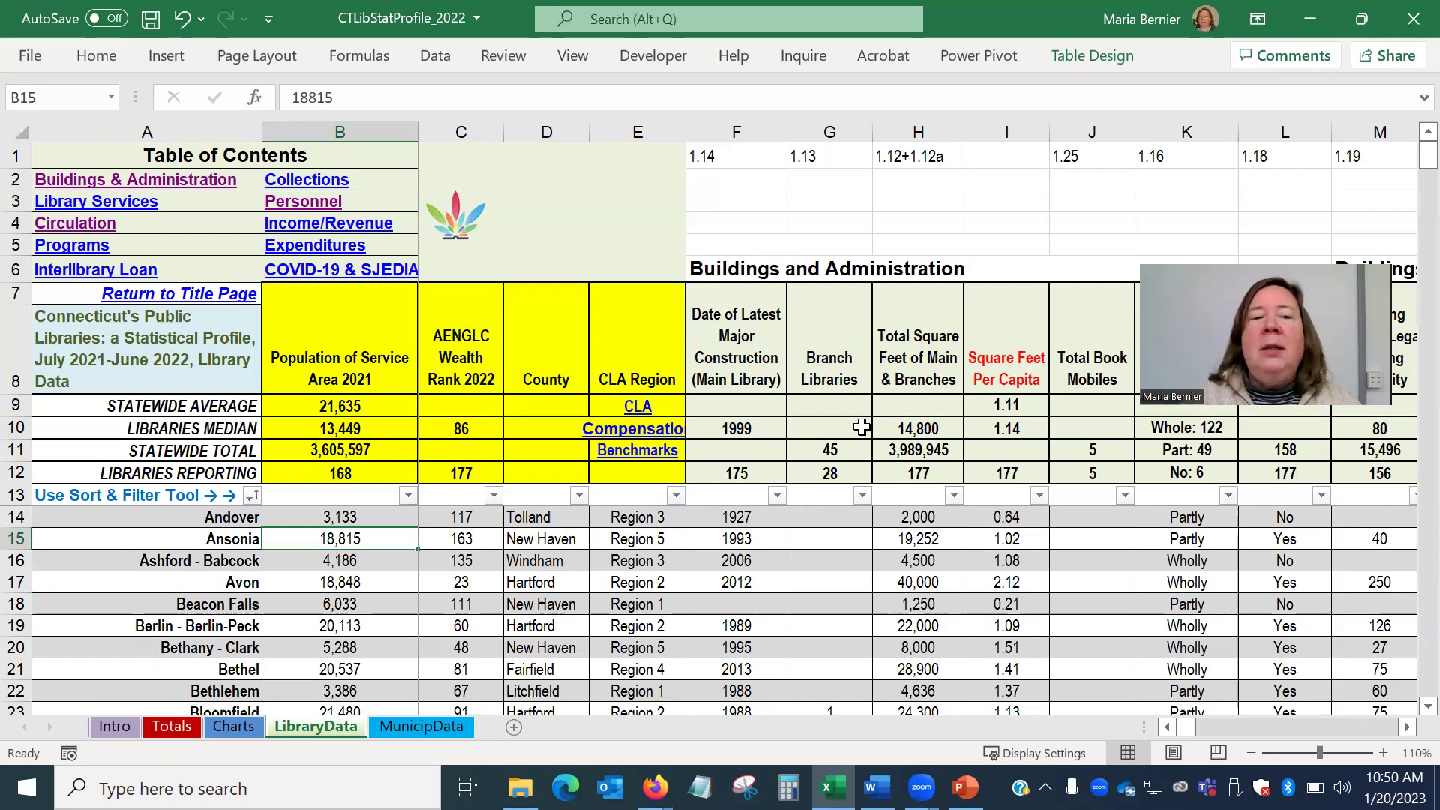
# - Go to the Expenditures section and locate Andover's value for Library Materials Expenditure Per Capita
pyautogui.click(327, 253)
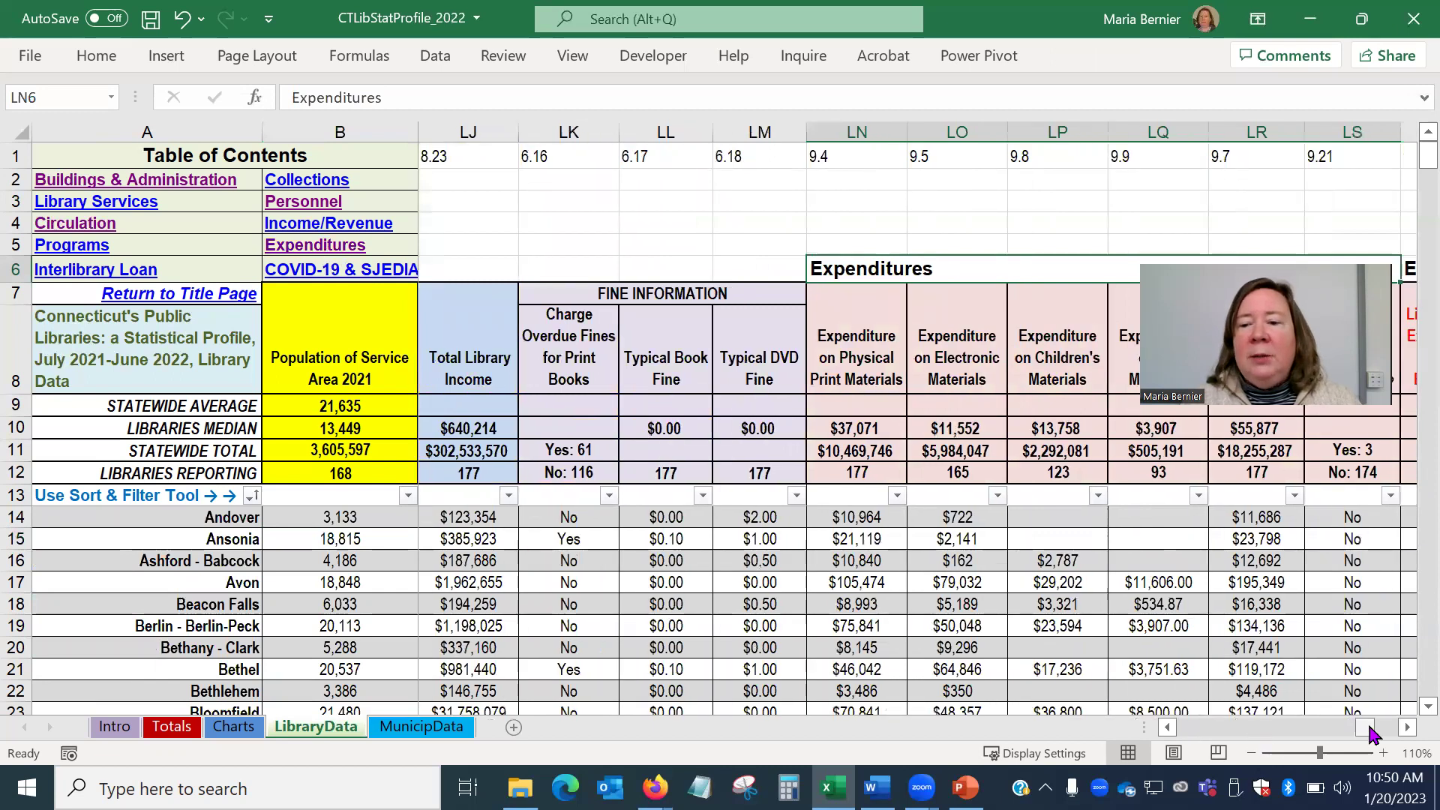
pyautogui.click(1406, 727)
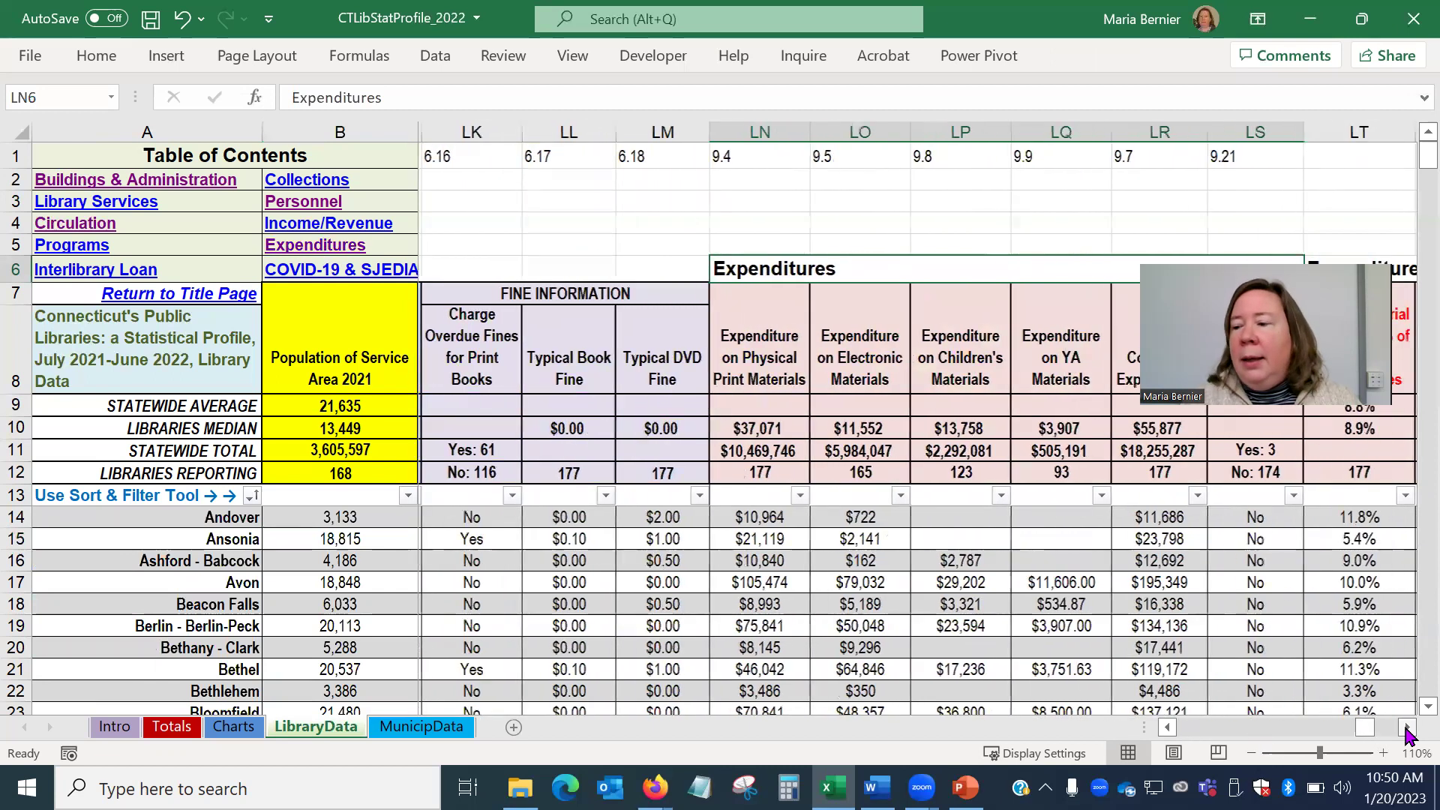
pyautogui.click(1406, 728)
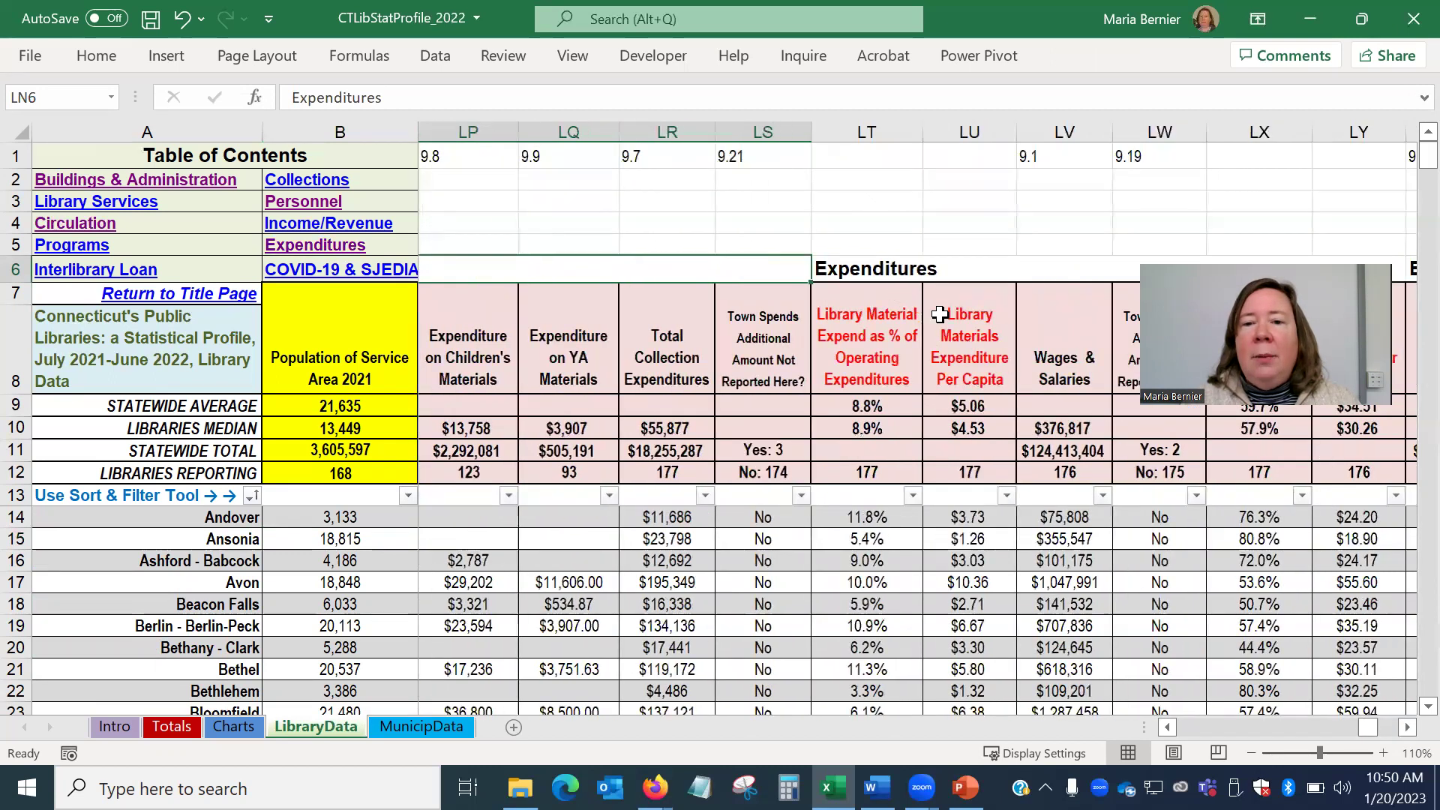
pyautogui.click(964, 322)
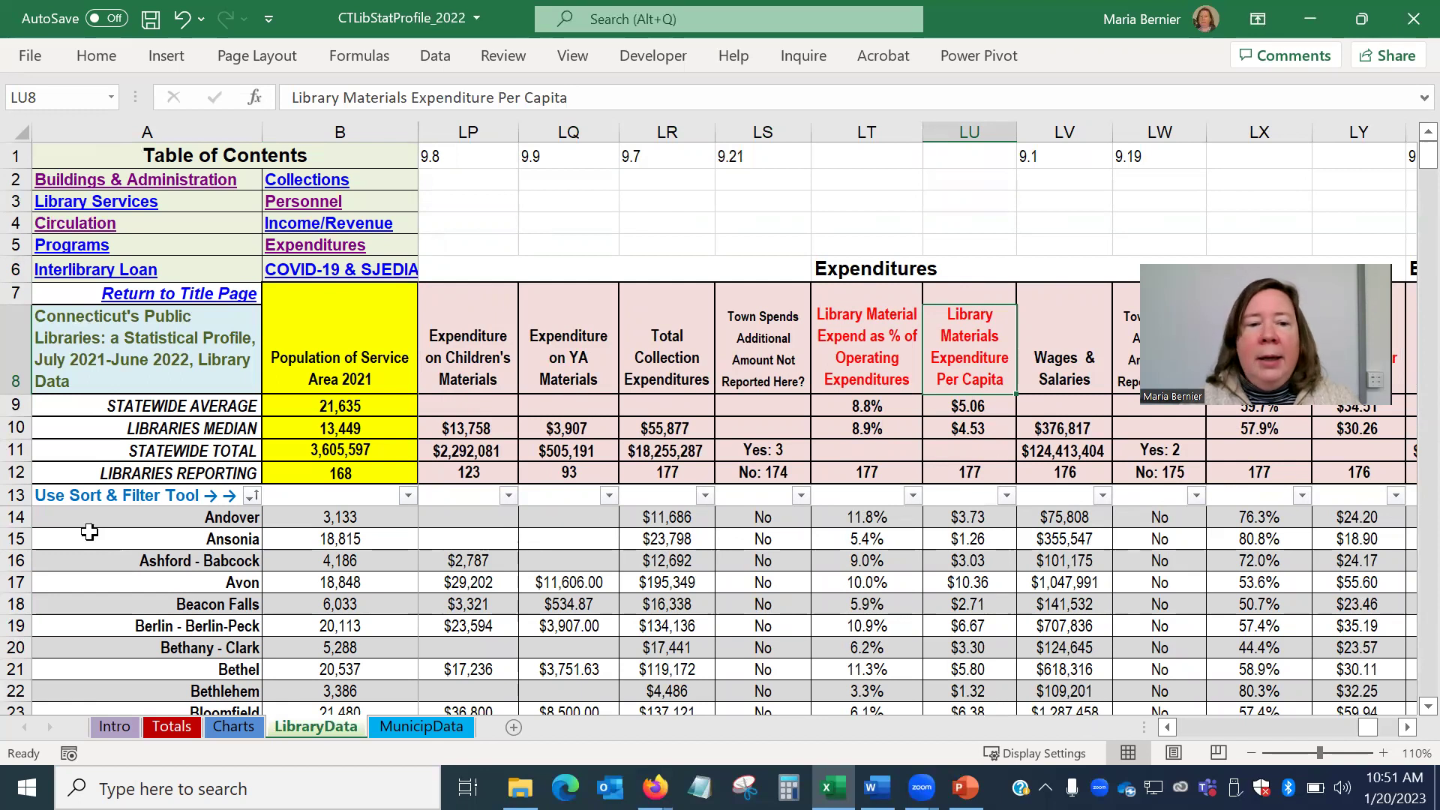
pyautogui.click(17, 517)
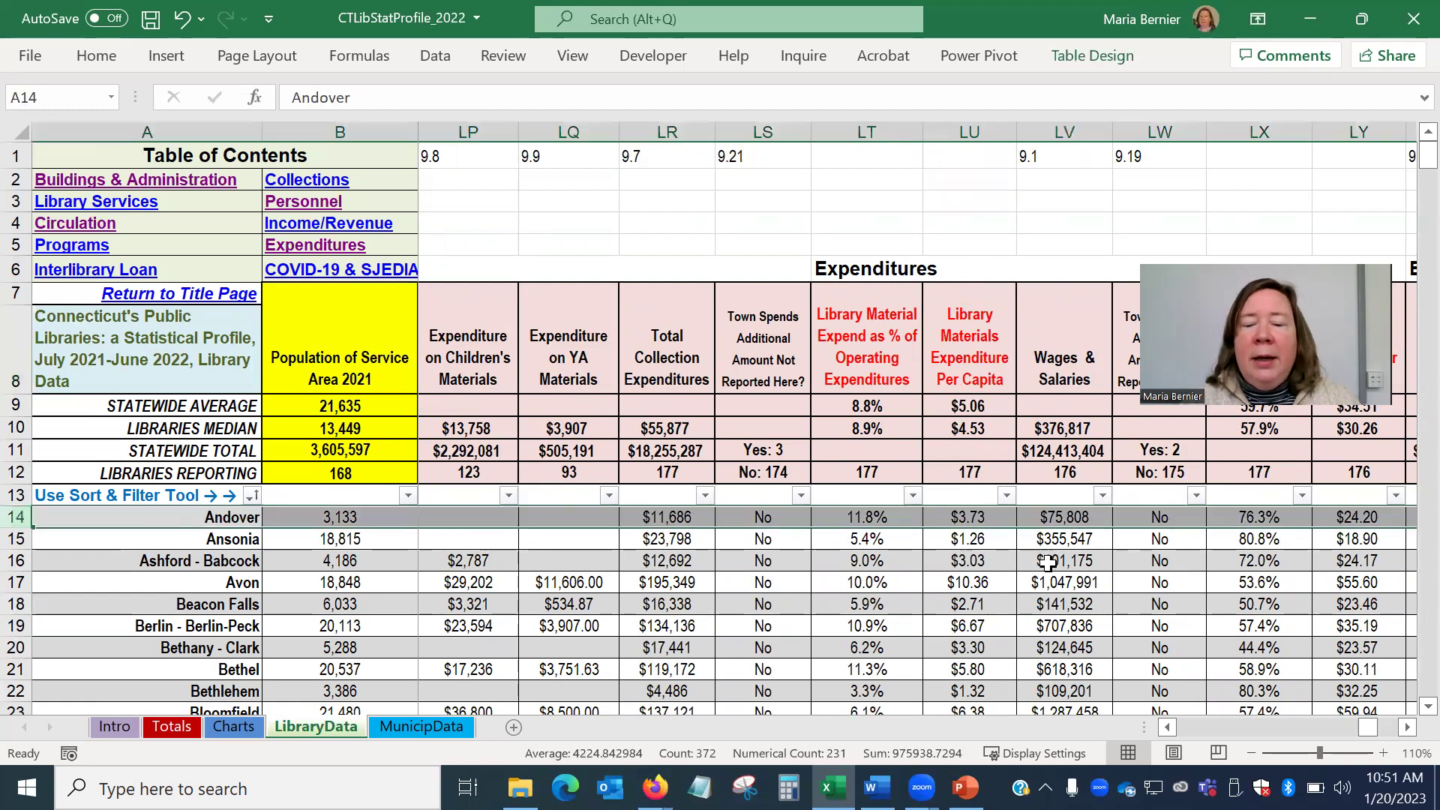
pyautogui.click(1007, 518)
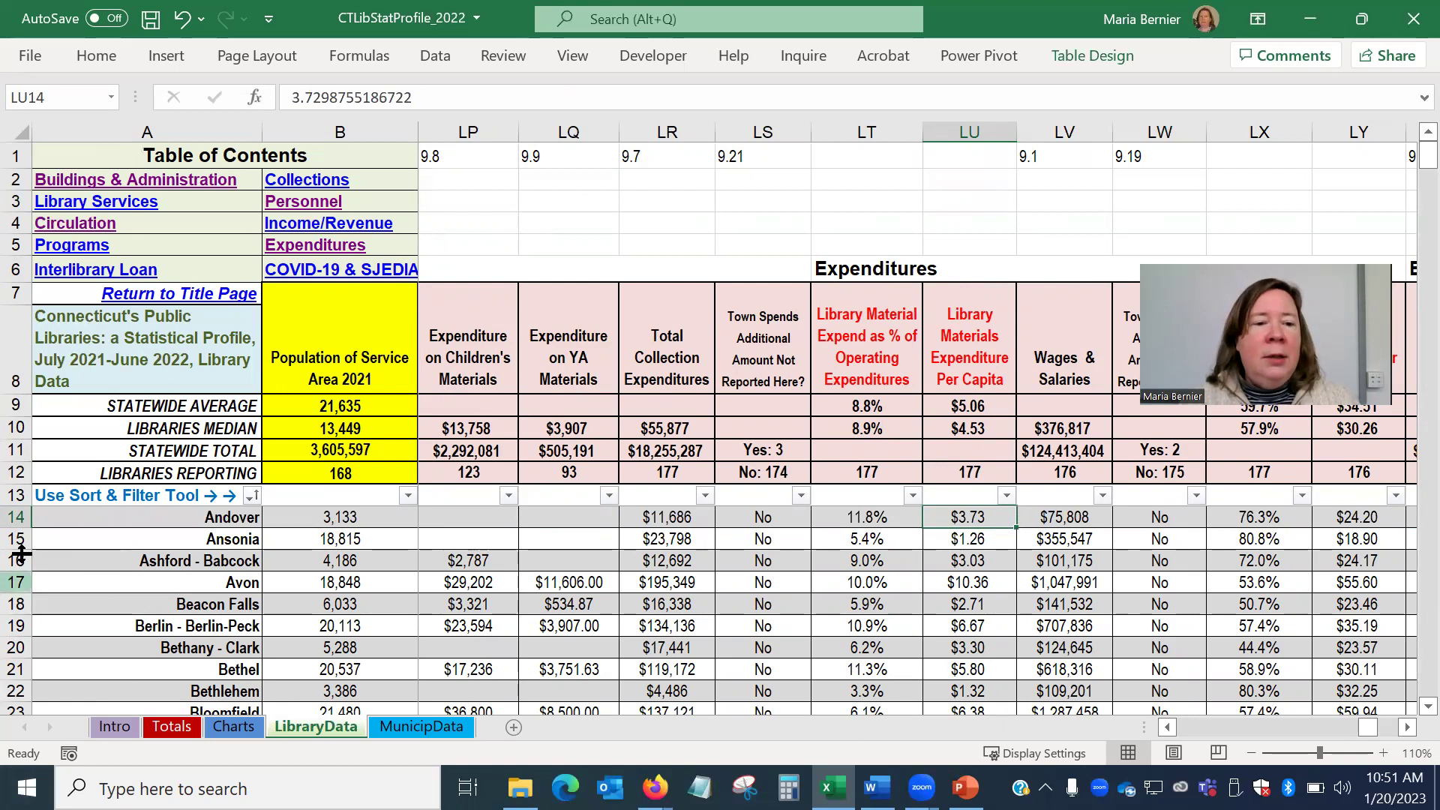
# - Highlight Andover's entire row 14 with a yellow fill
pyautogui.click(16, 519)
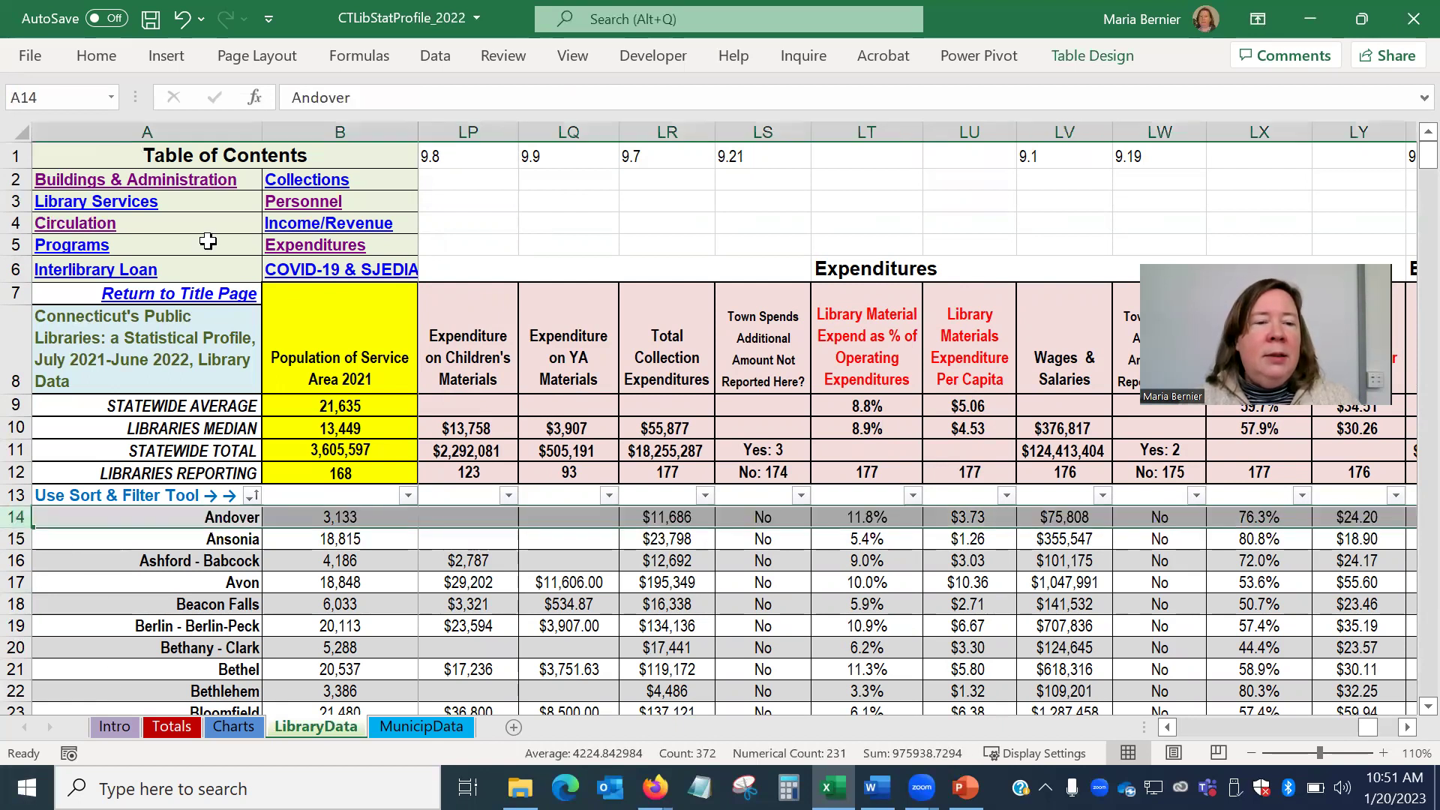
pyautogui.click(98, 57)
pyautogui.click(271, 139)
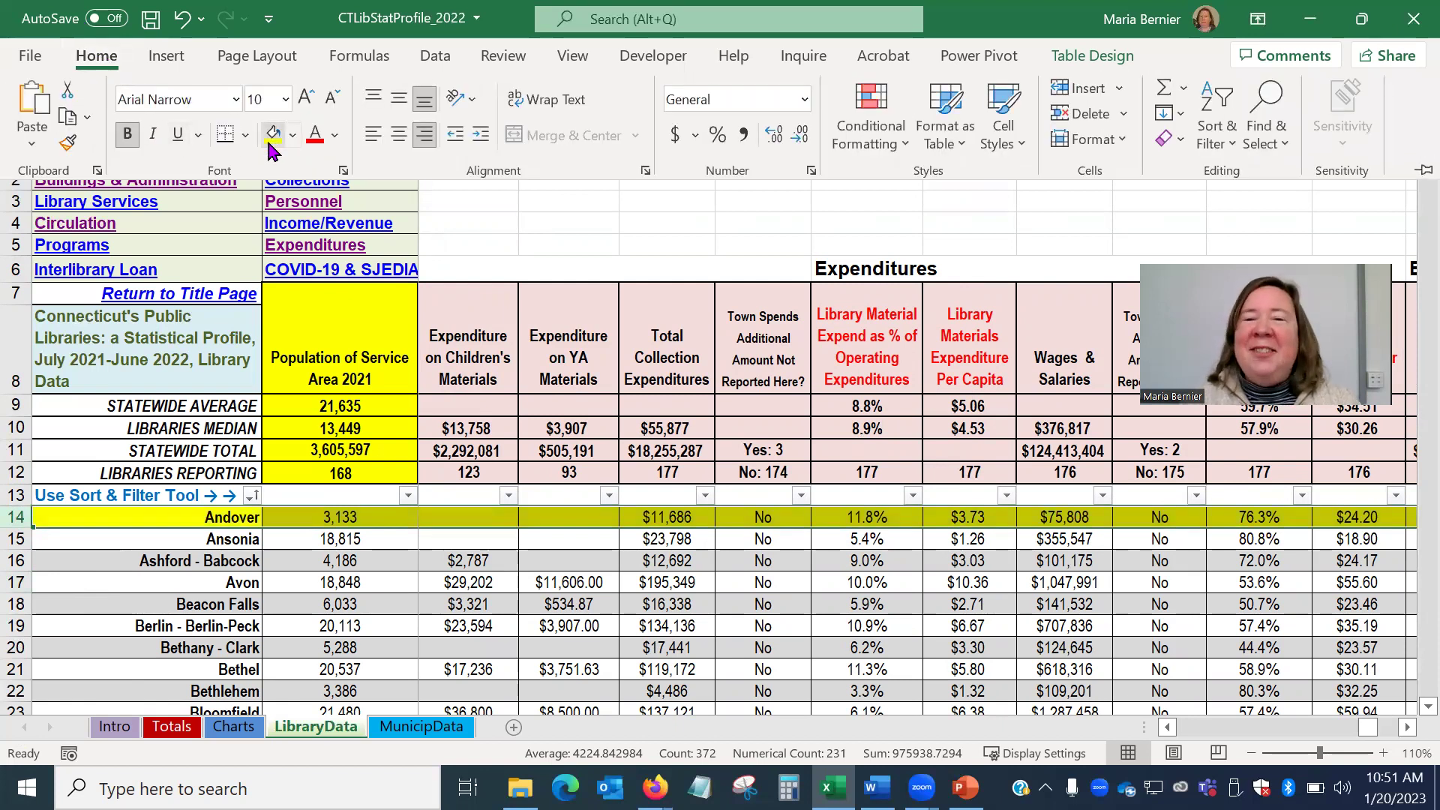
pyautogui.click(21, 525)
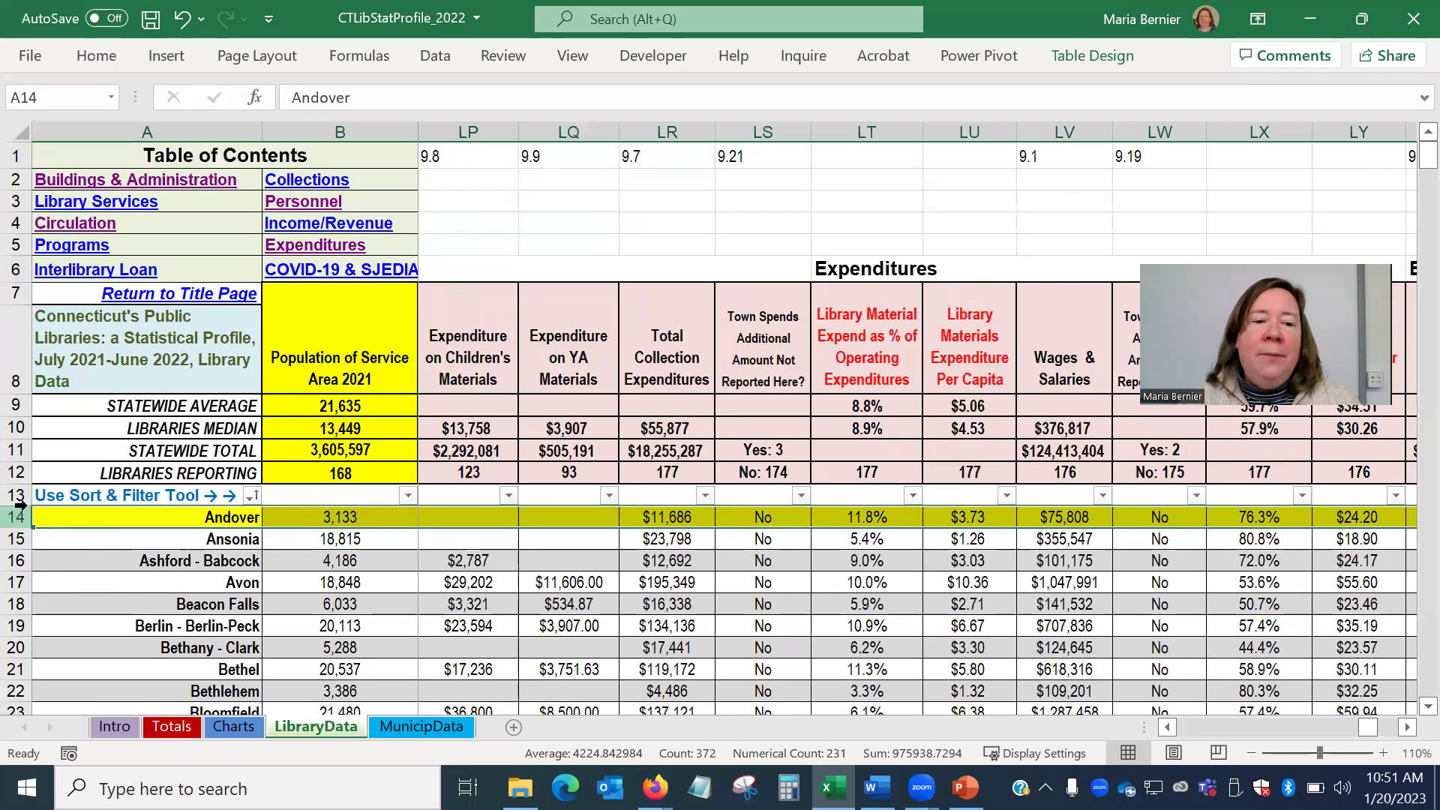
pyautogui.click(97, 56)
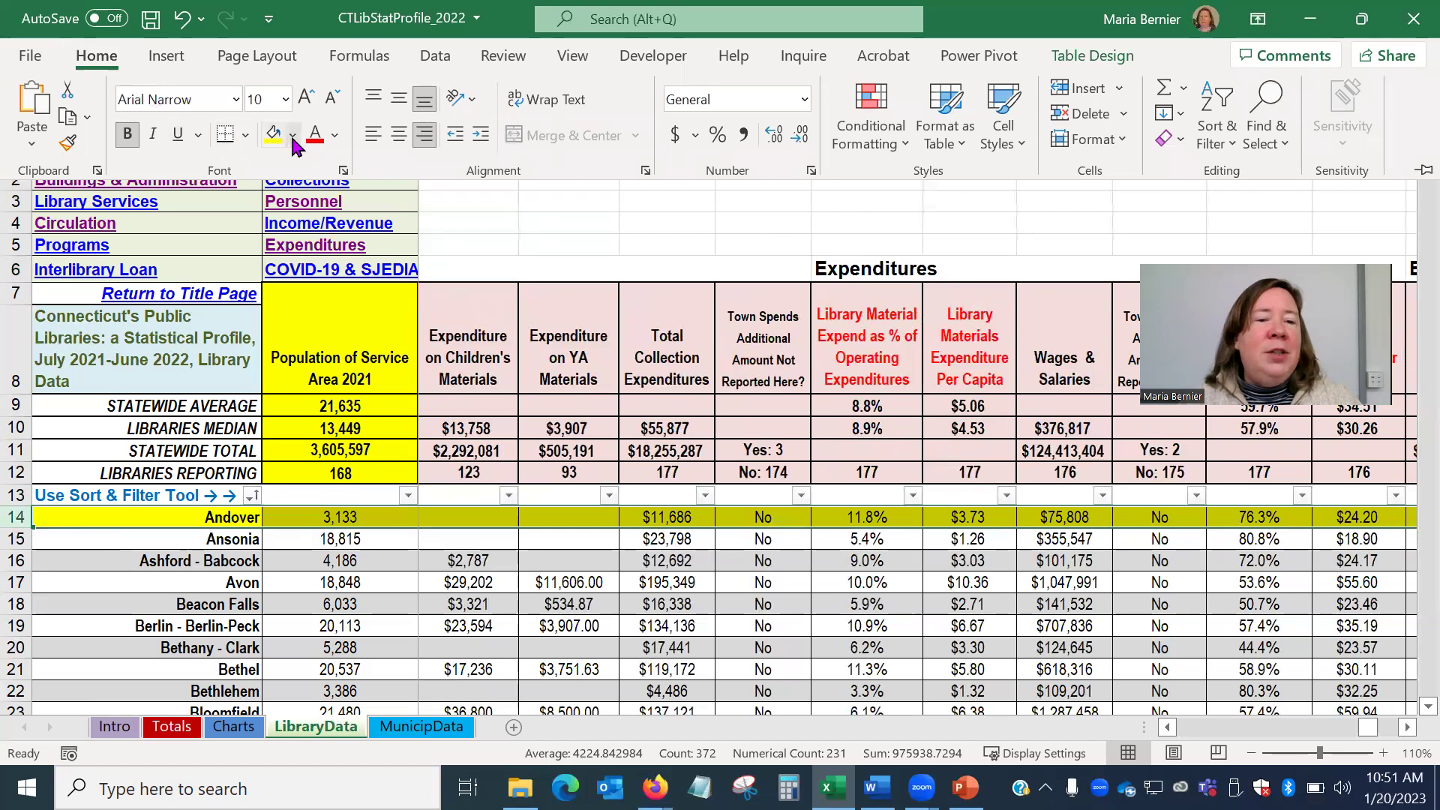
pyautogui.click(292, 135)
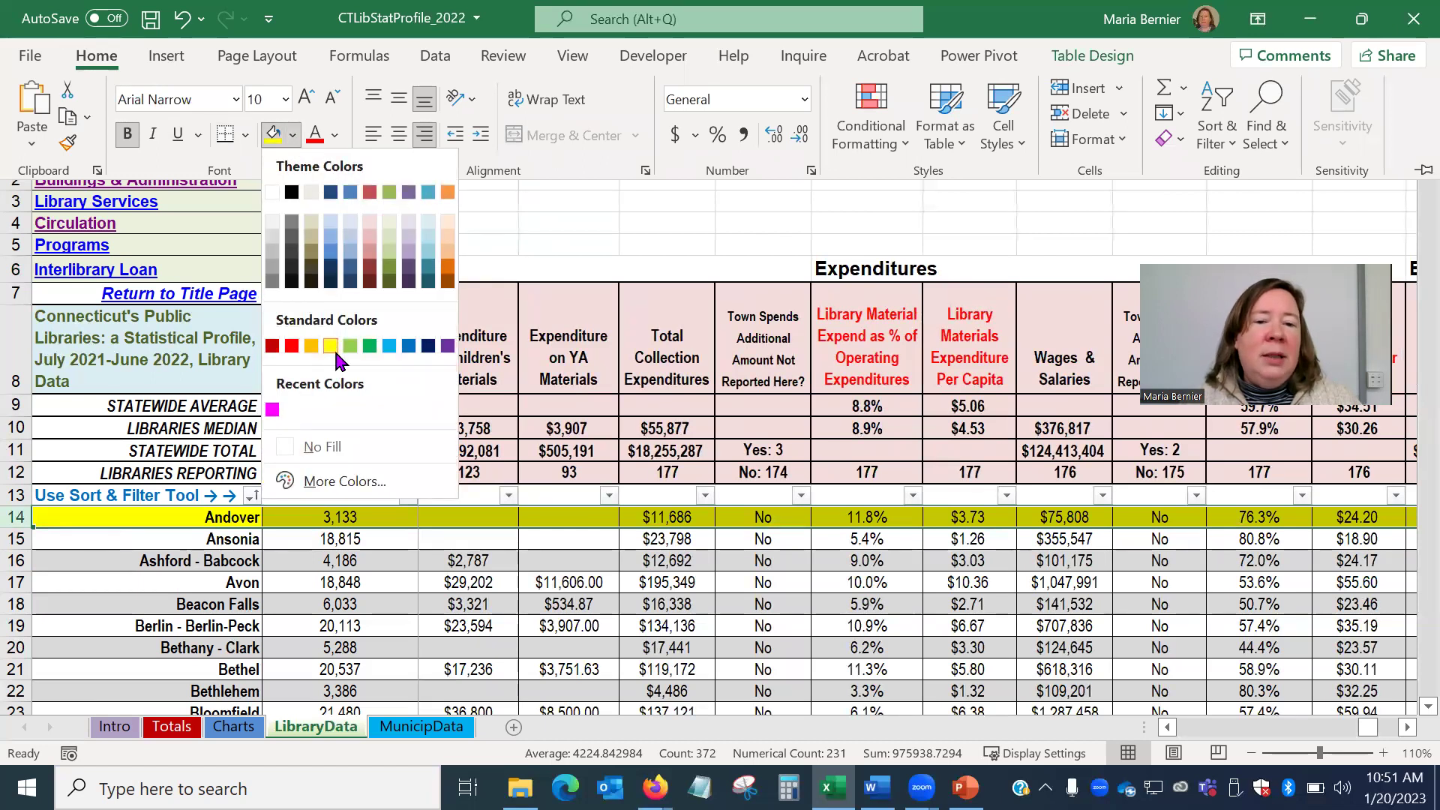
pyautogui.click(686, 522)
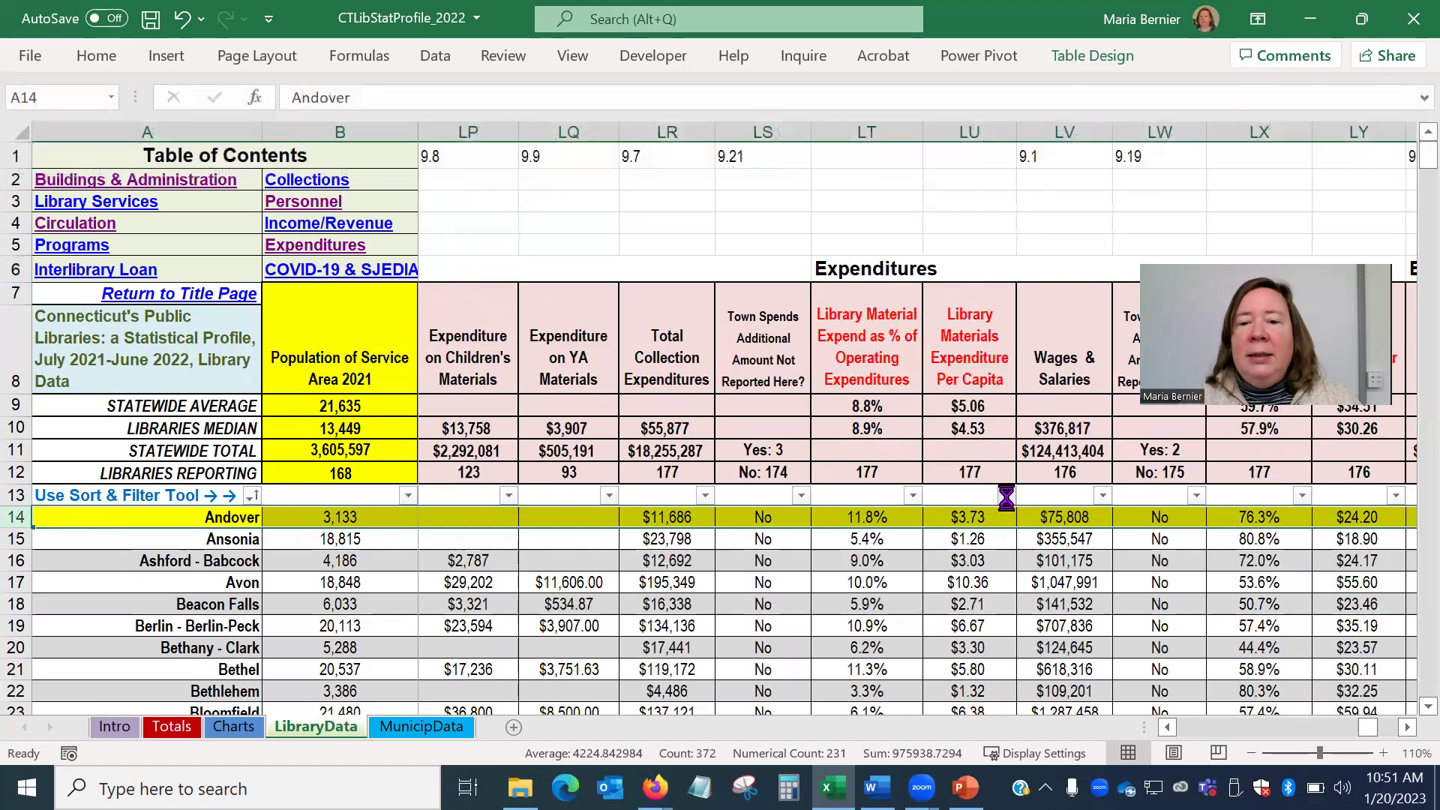
# - Sort the library rows by Library Materials Expenditure Per Capita from smallest to largest and find Andover's highlighted row
pyautogui.click(1005, 496)
pyautogui.click(868, 34)
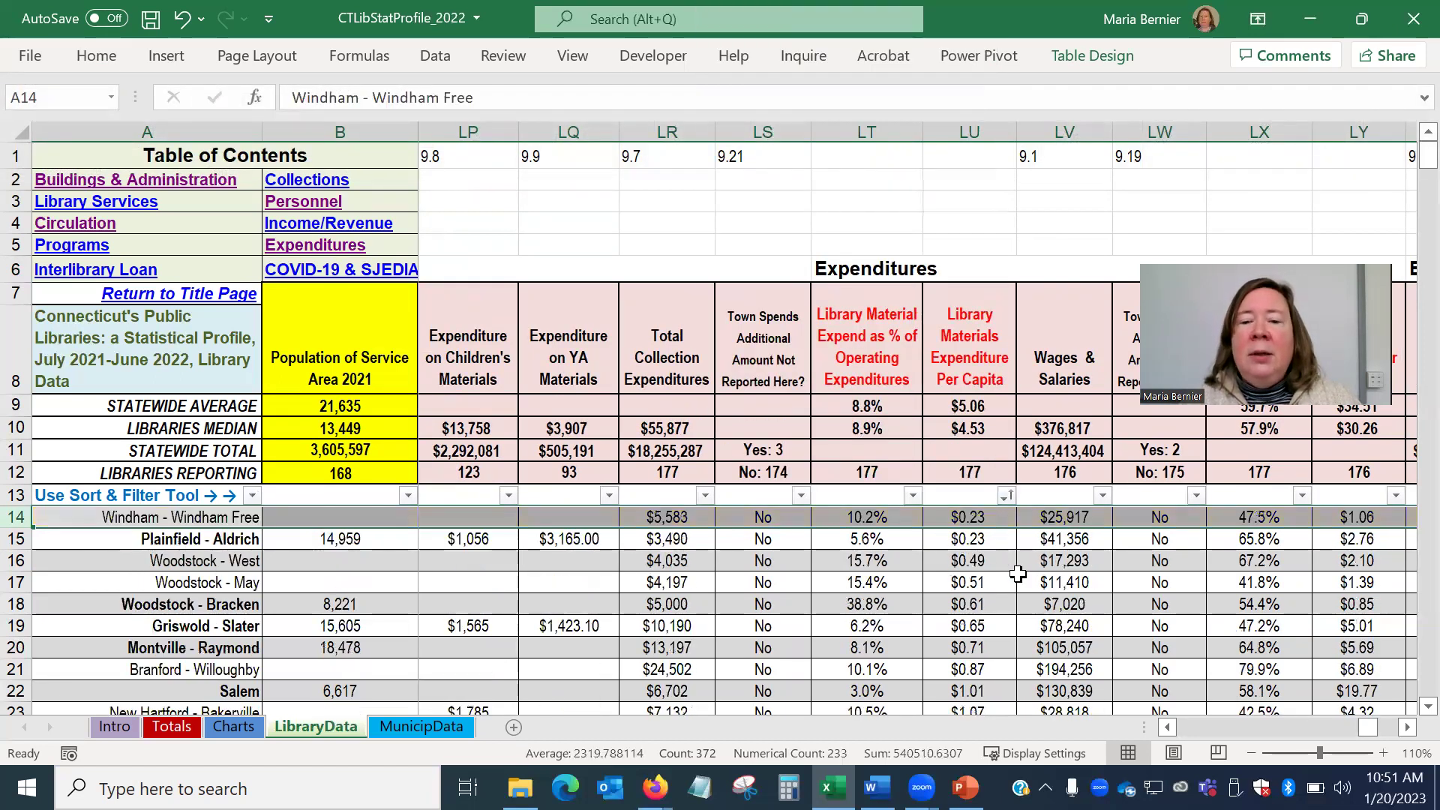
pyautogui.click(974, 516)
pyautogui.scroll(-2, 1003, 577)
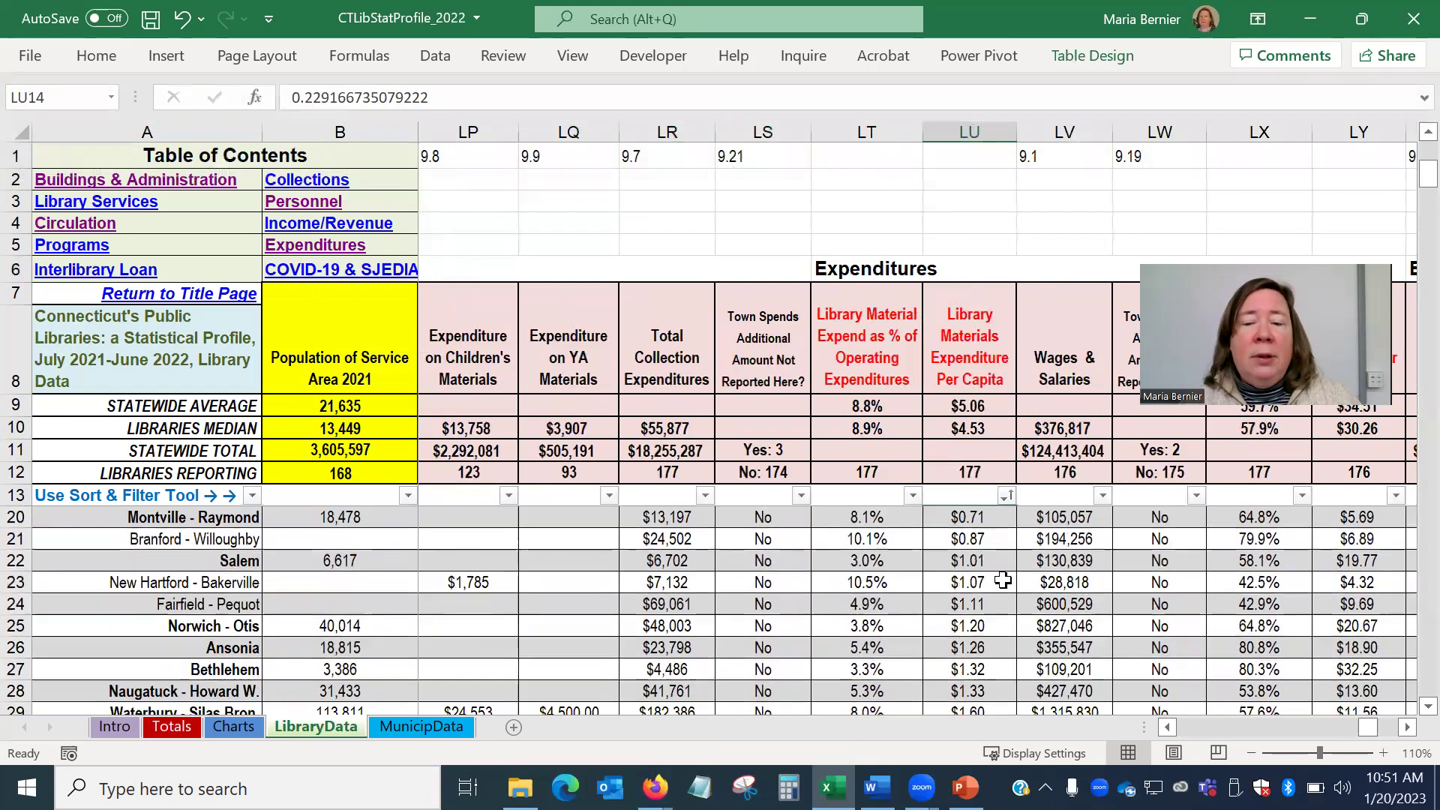
pyautogui.scroll(-2, 1004, 581)
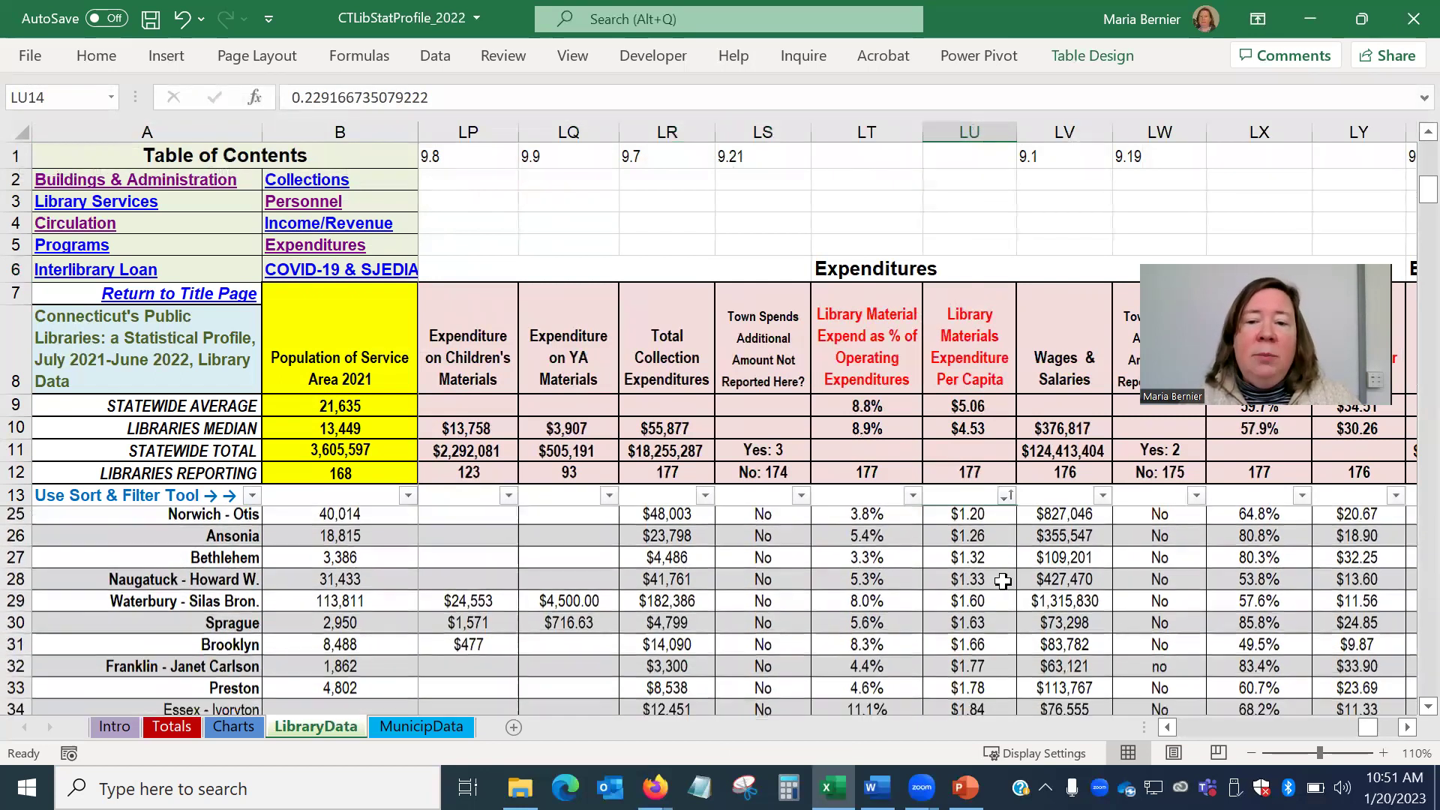
pyautogui.scroll(-7, 1004, 582)
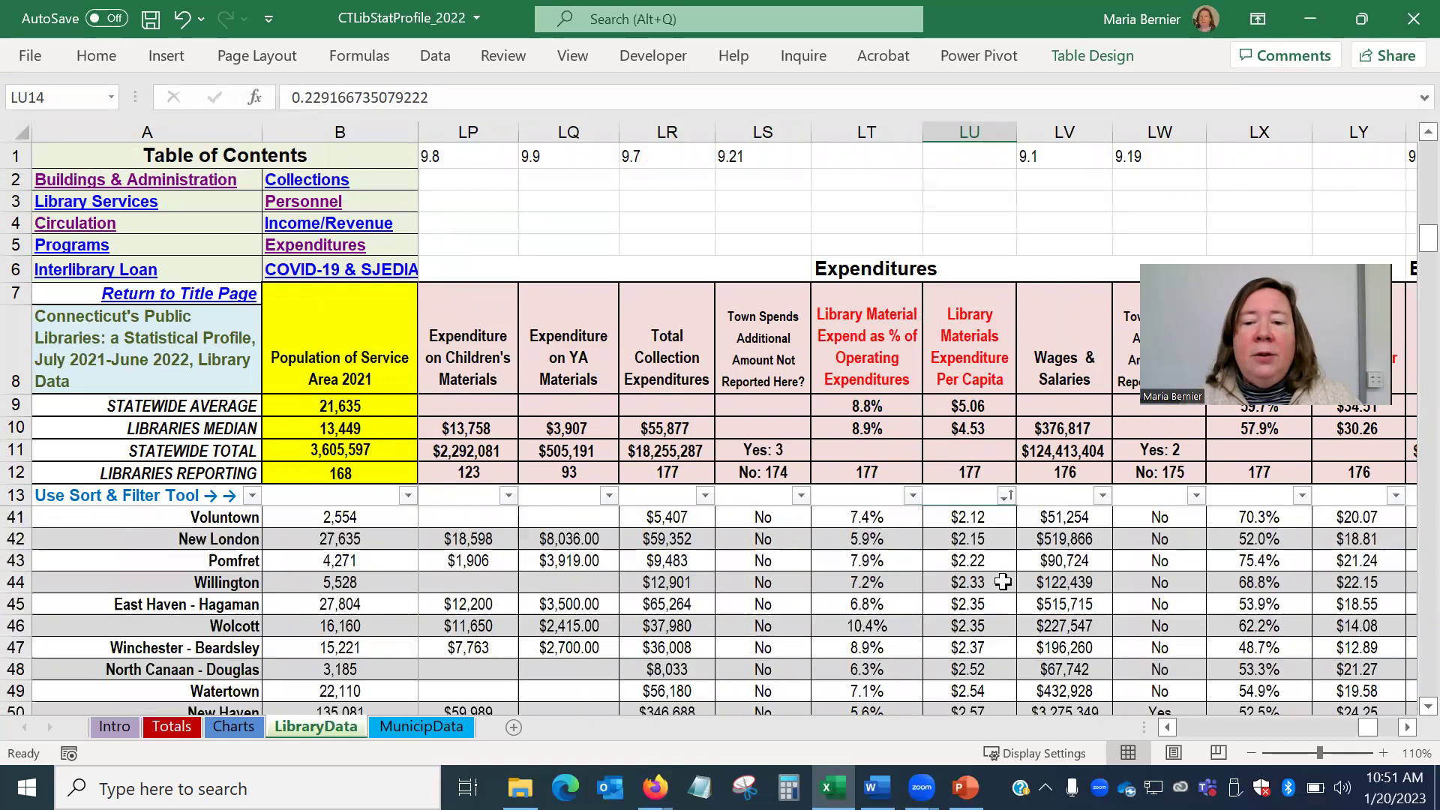
pyautogui.scroll(-8, 1004, 582)
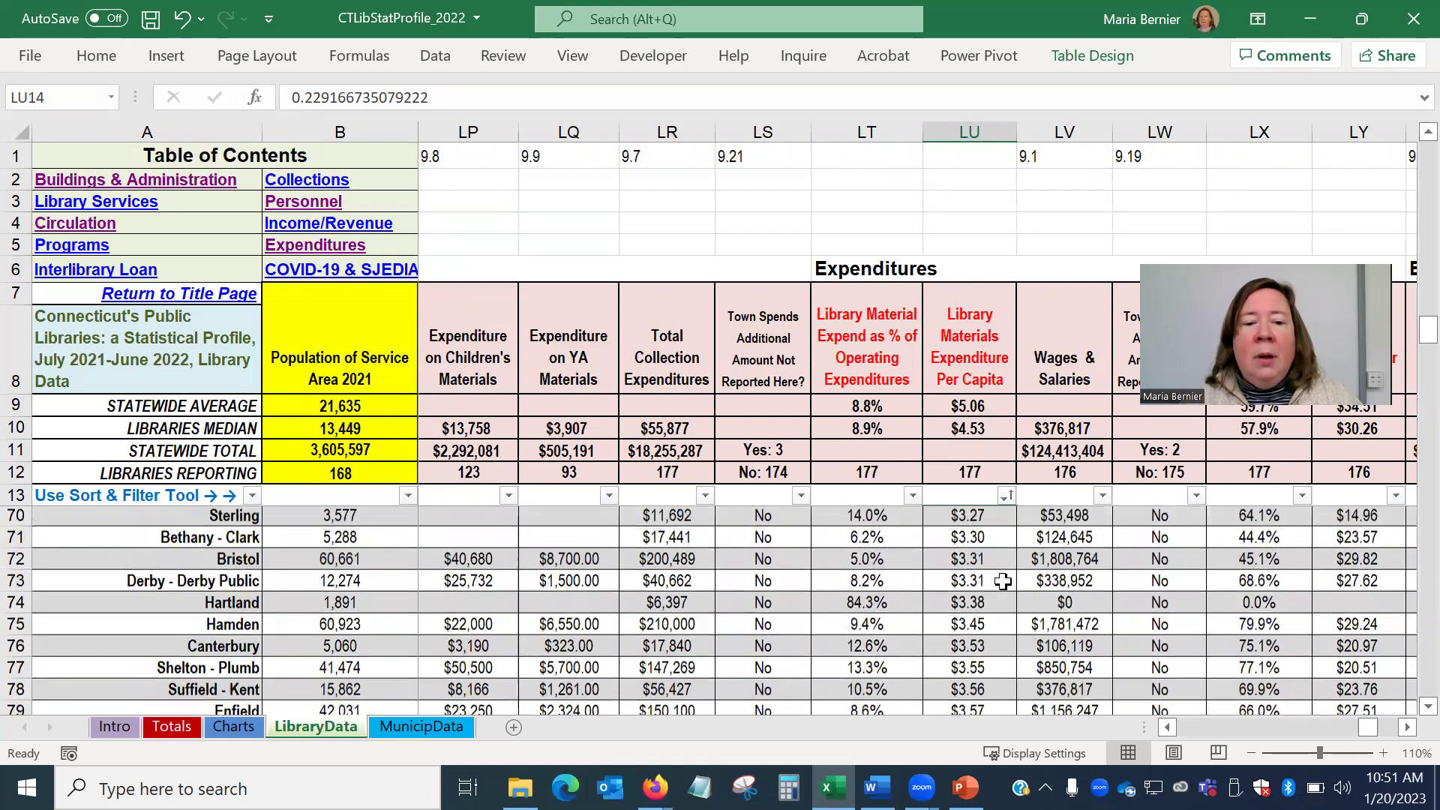
pyautogui.scroll(-3, 1003, 581)
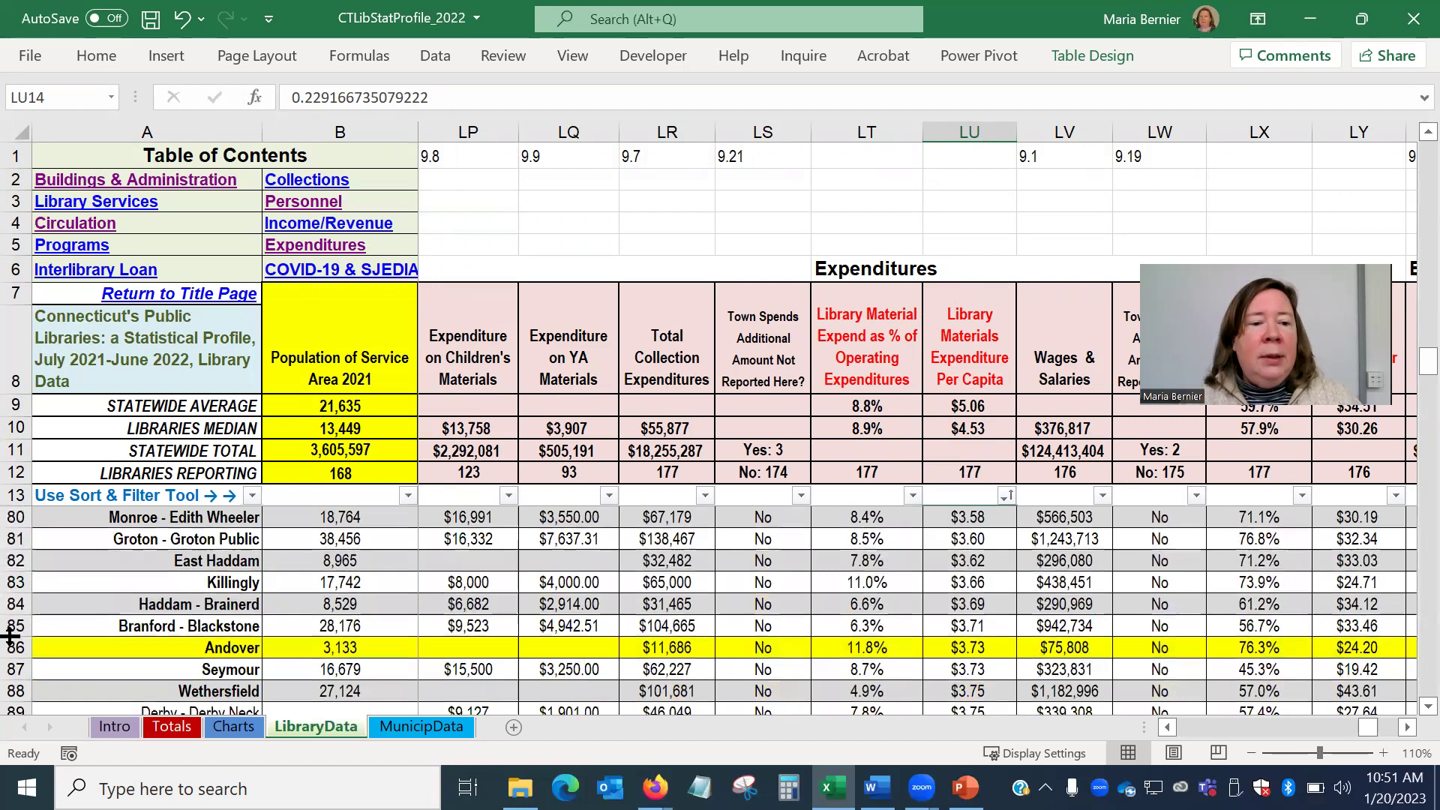
pyautogui.click(1010, 639)
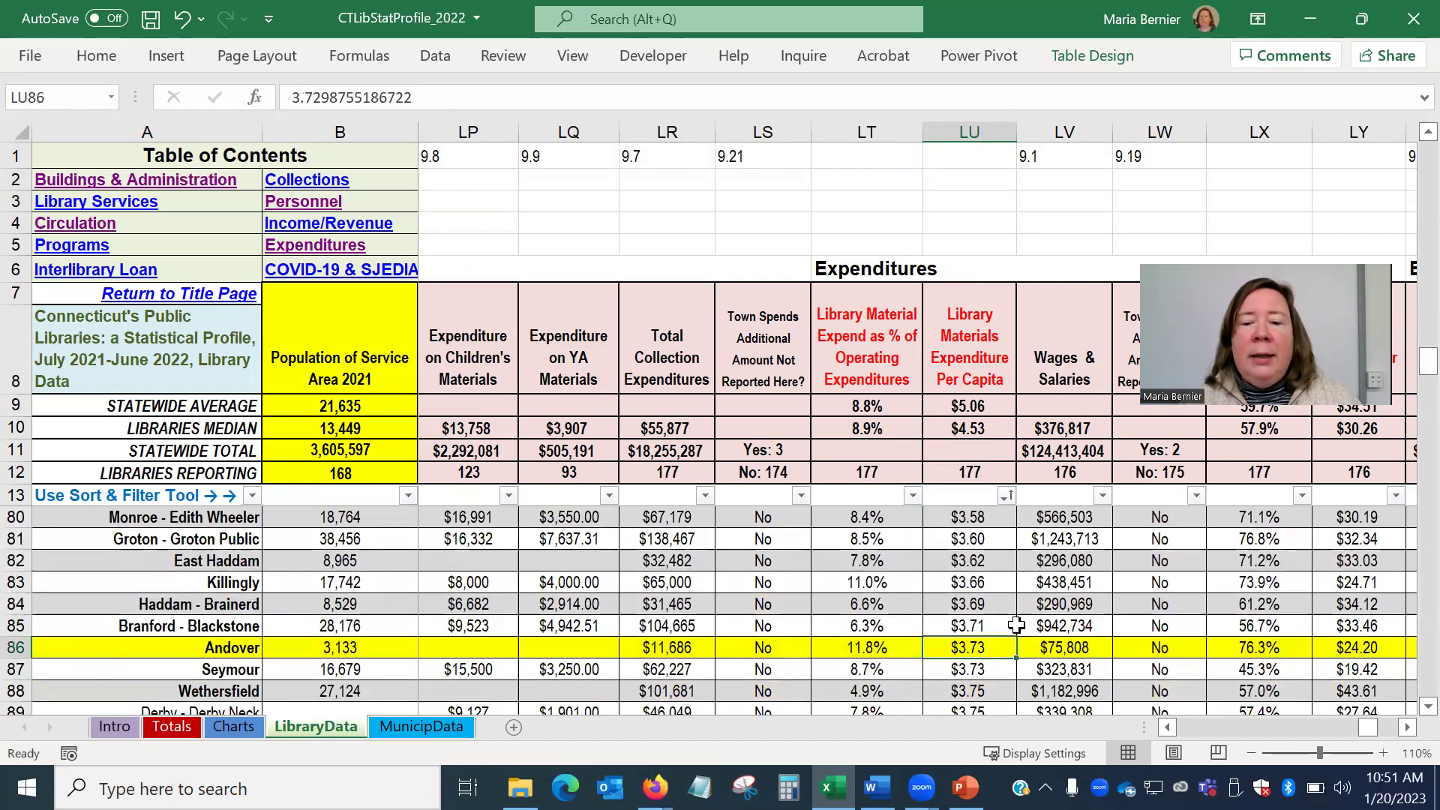
# - Examine the values around Andover and select the per capita materials expenditures of all libraries above its row, from LU85 up to LU14
pyautogui.scroll(-3, 1016, 625)
pyautogui.scroll(-8, 1016, 624)
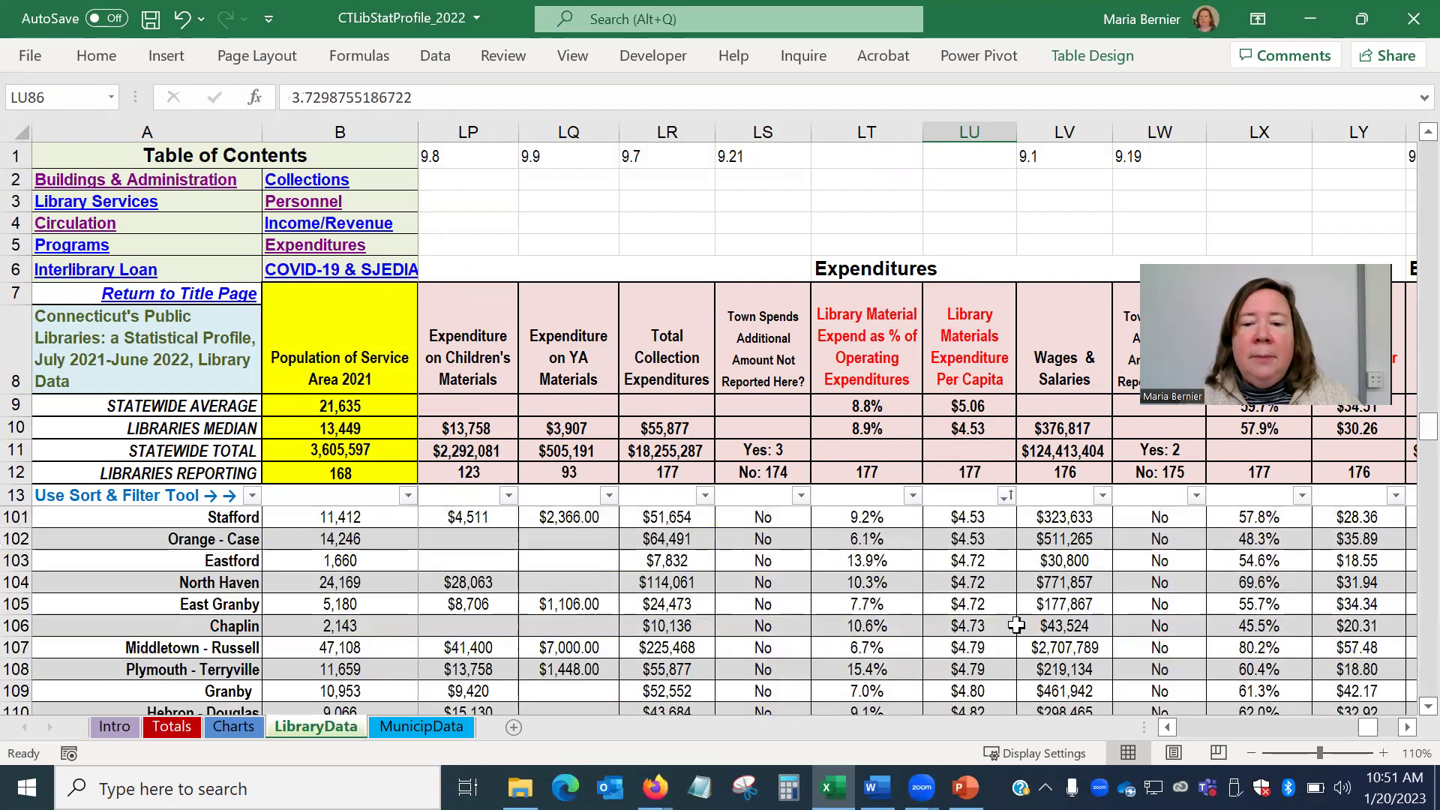
pyautogui.scroll(5, 1048, 564)
pyautogui.scroll(6, 1035, 571)
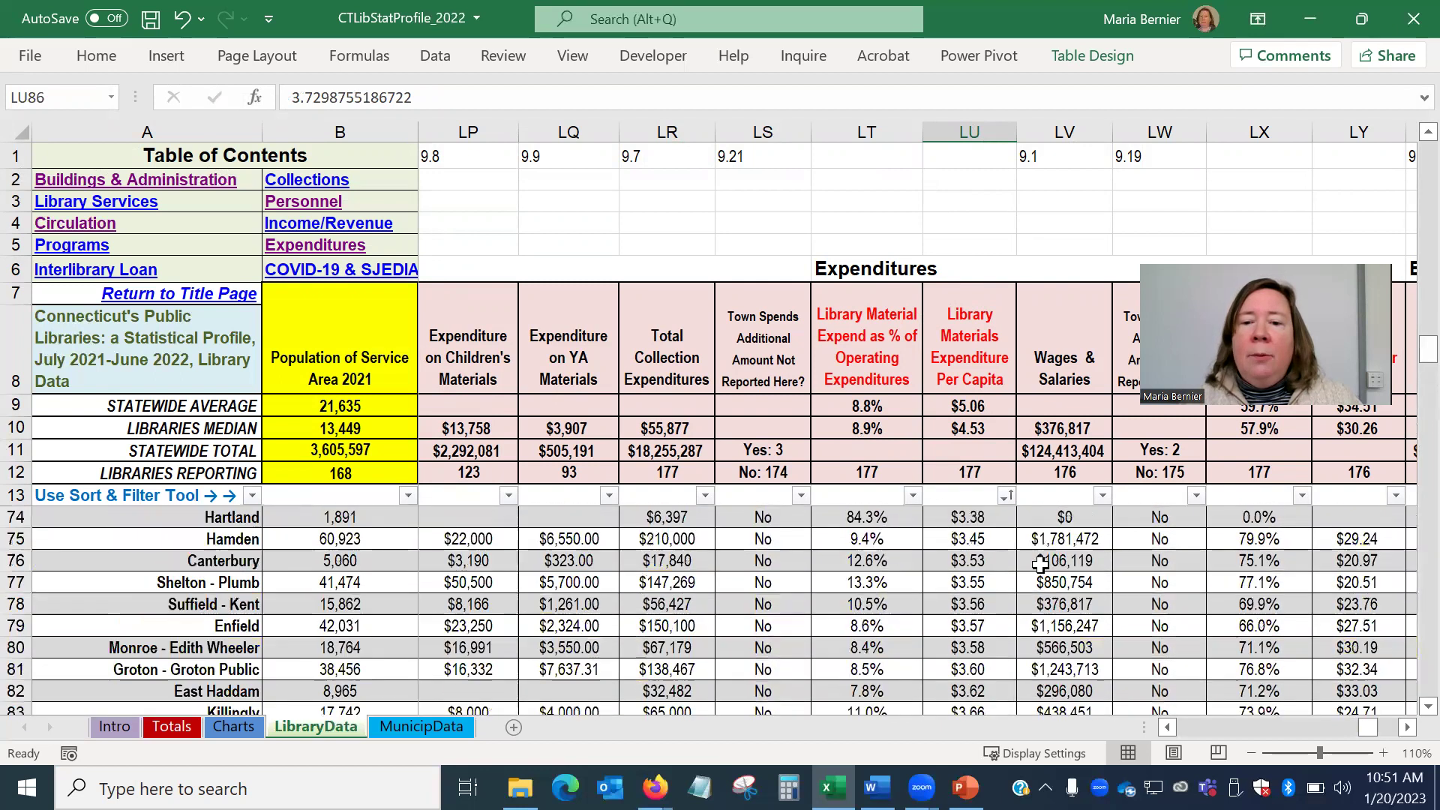
pyautogui.moveTo(968, 625); pyautogui.dragTo(971, 511)
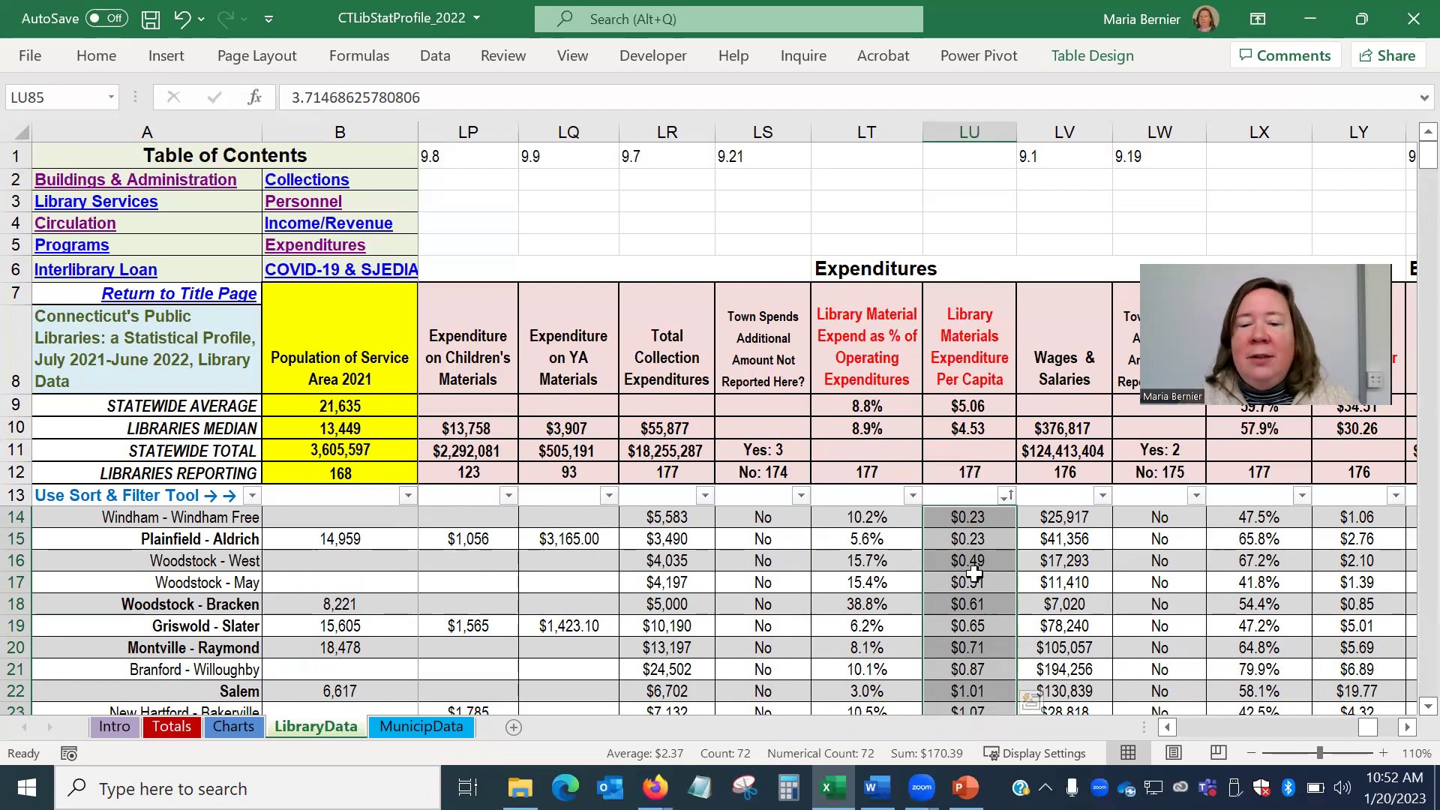
# - Return to Andover's Library Materials Expenditure Per Capita value and compare it with the statewide average and the libraries median
pyautogui.scroll(-17, 974, 572)
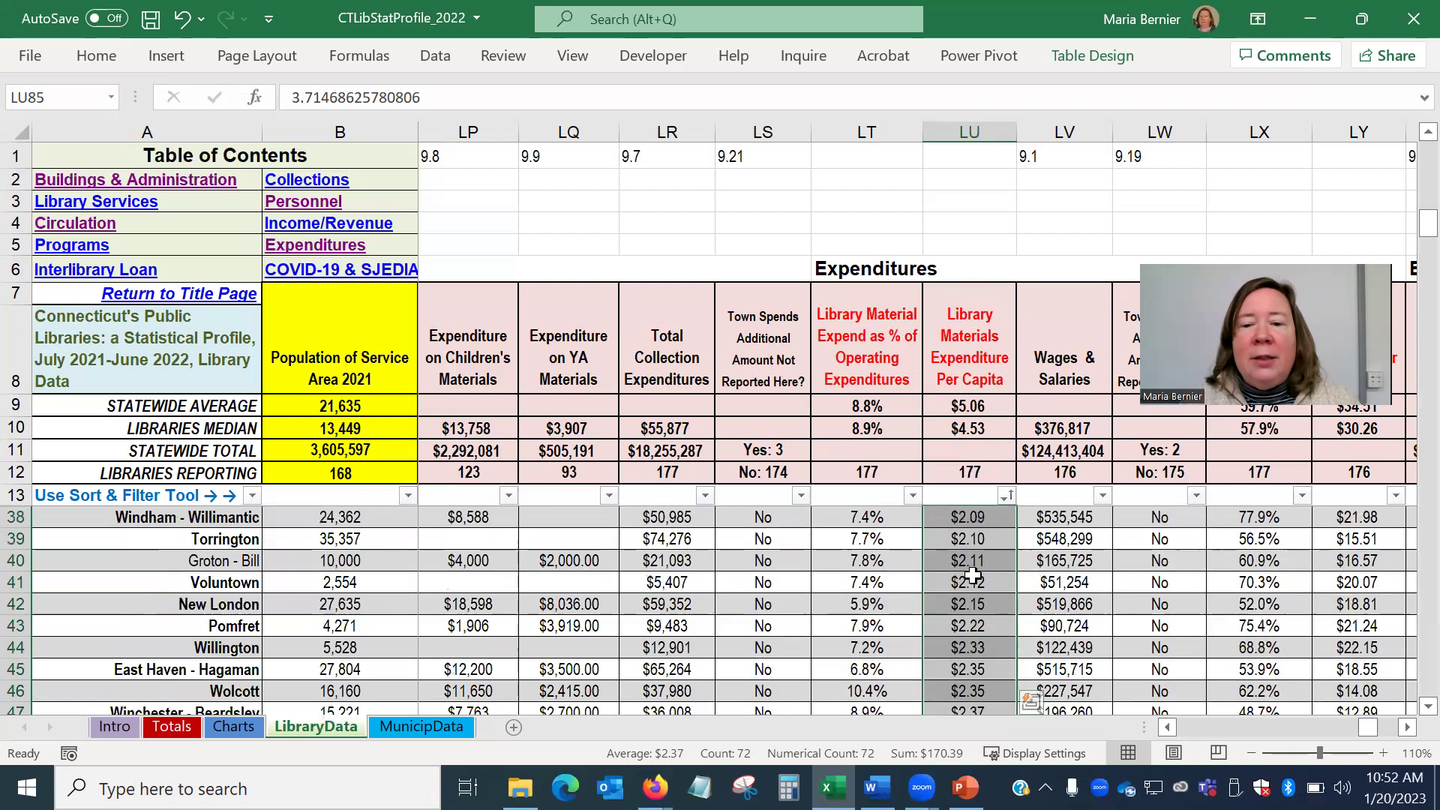
pyautogui.scroll(-6, 971, 564)
pyautogui.click(973, 582)
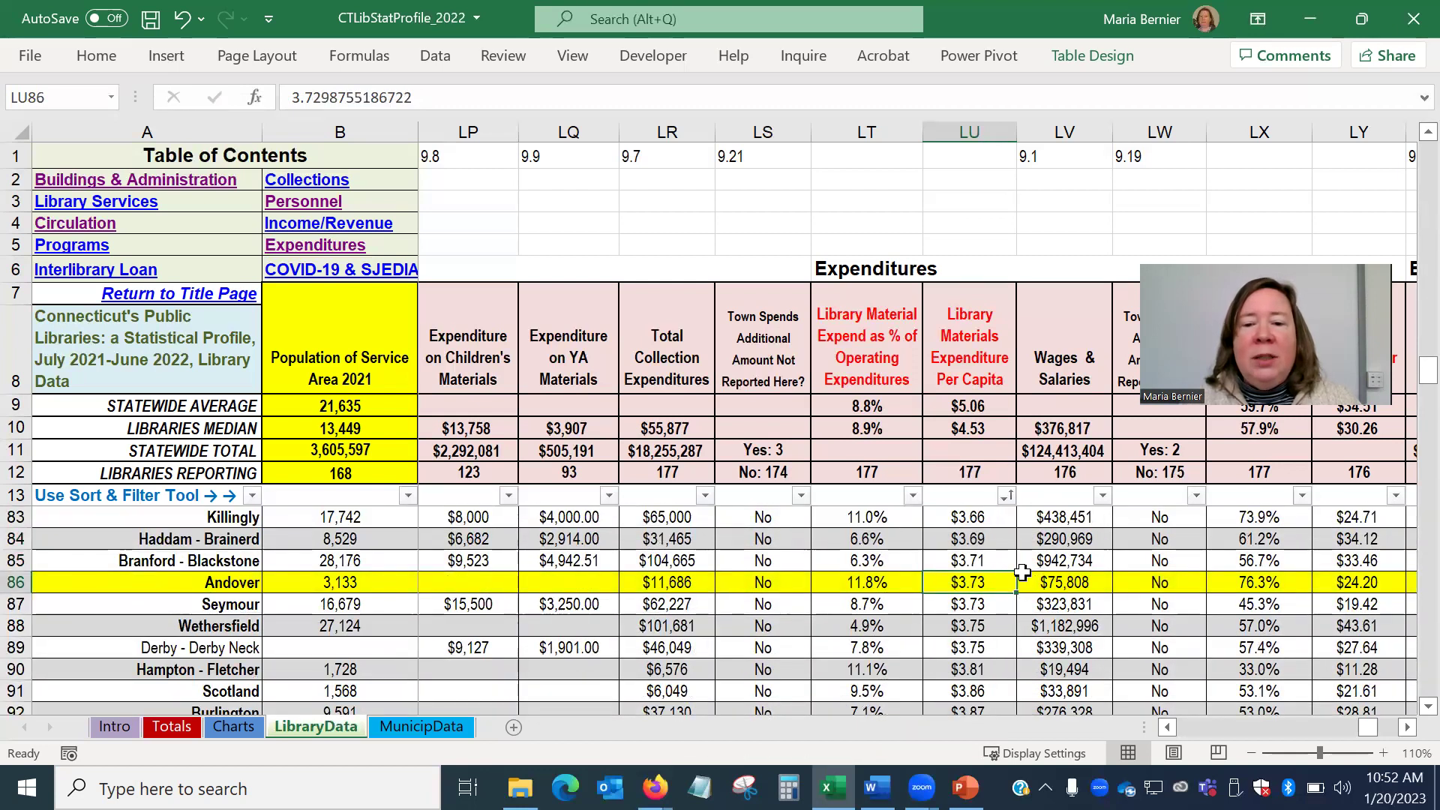
pyautogui.click(992, 398)
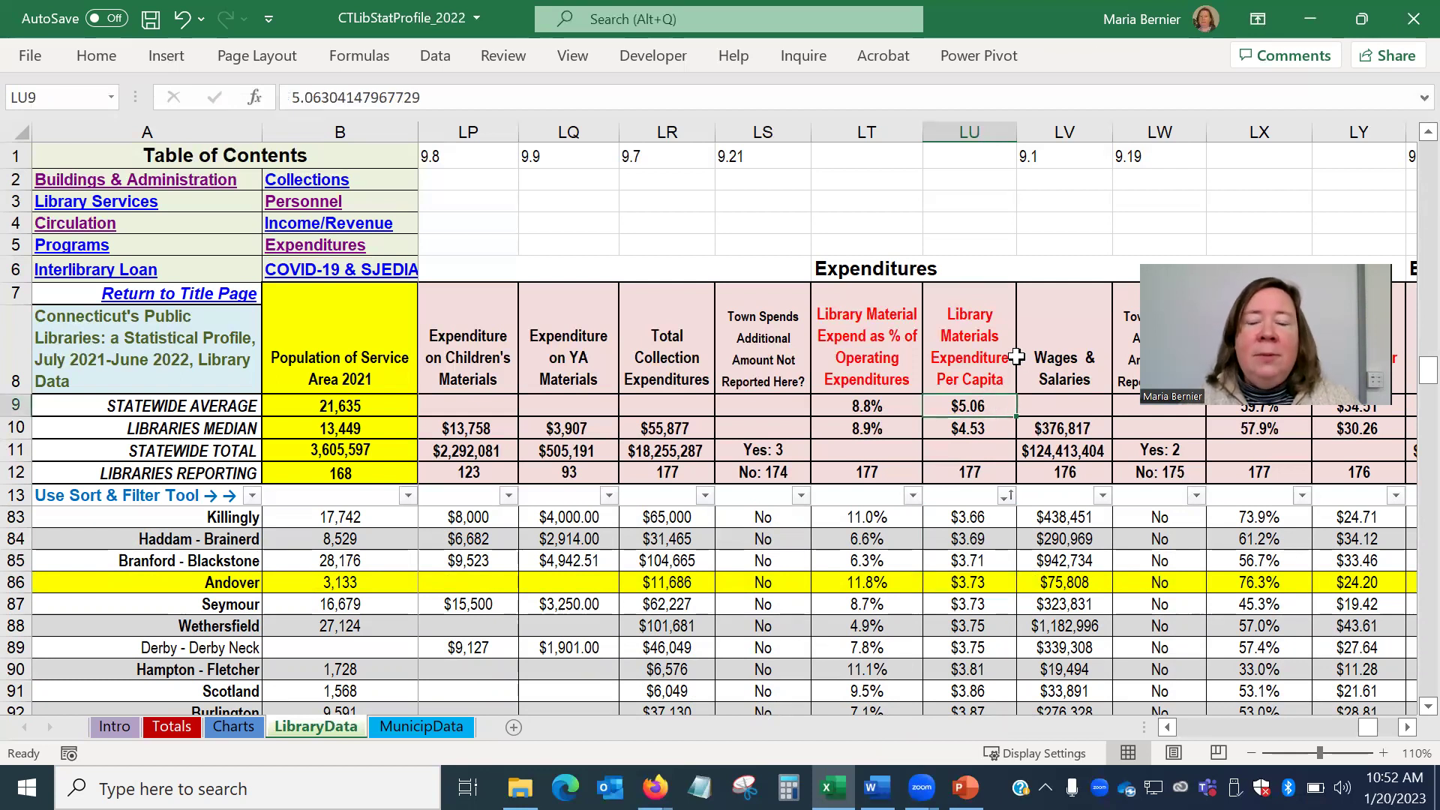
pyautogui.click(1007, 427)
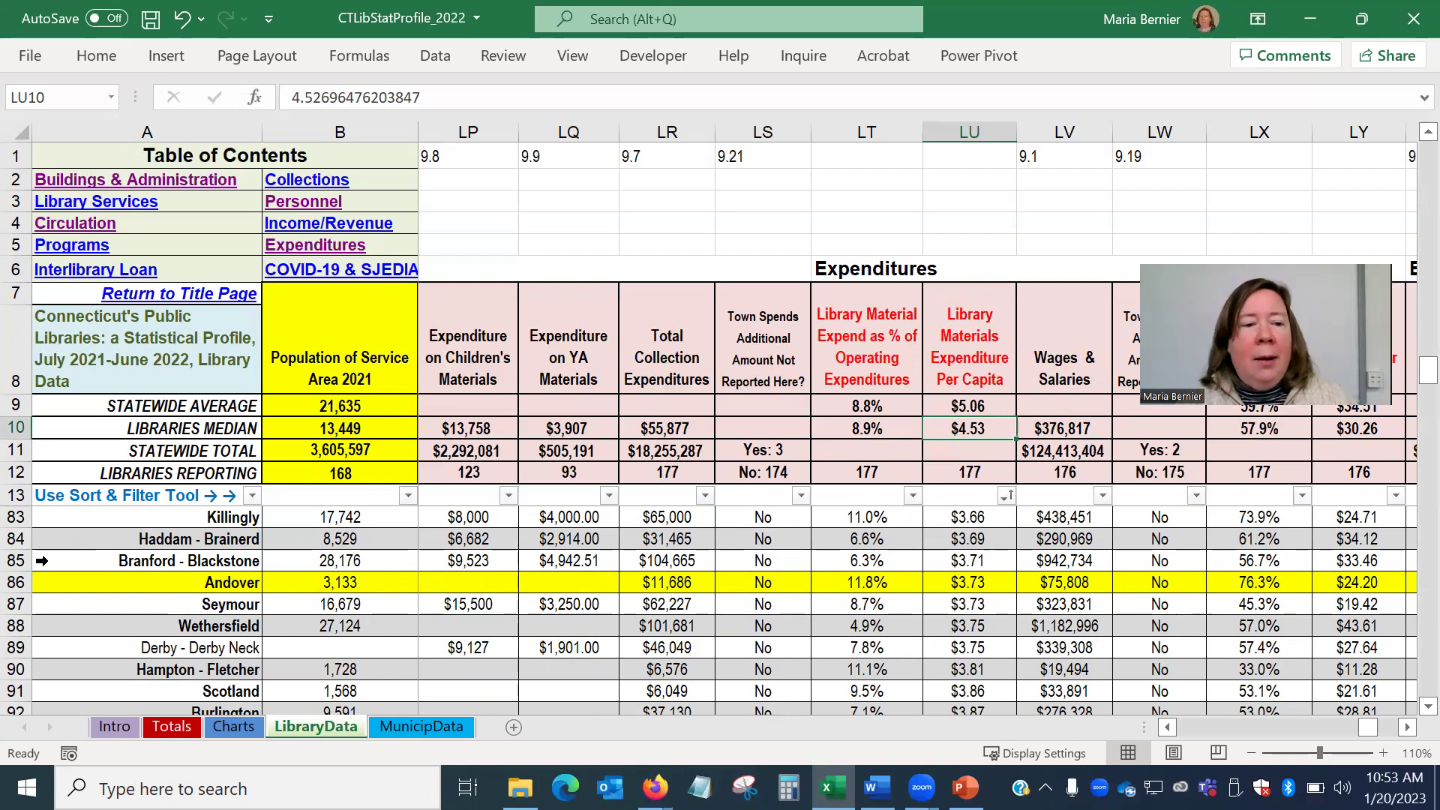
# - Remove the yellow fill from Andover's entire row 86
pyautogui.click(16, 581)
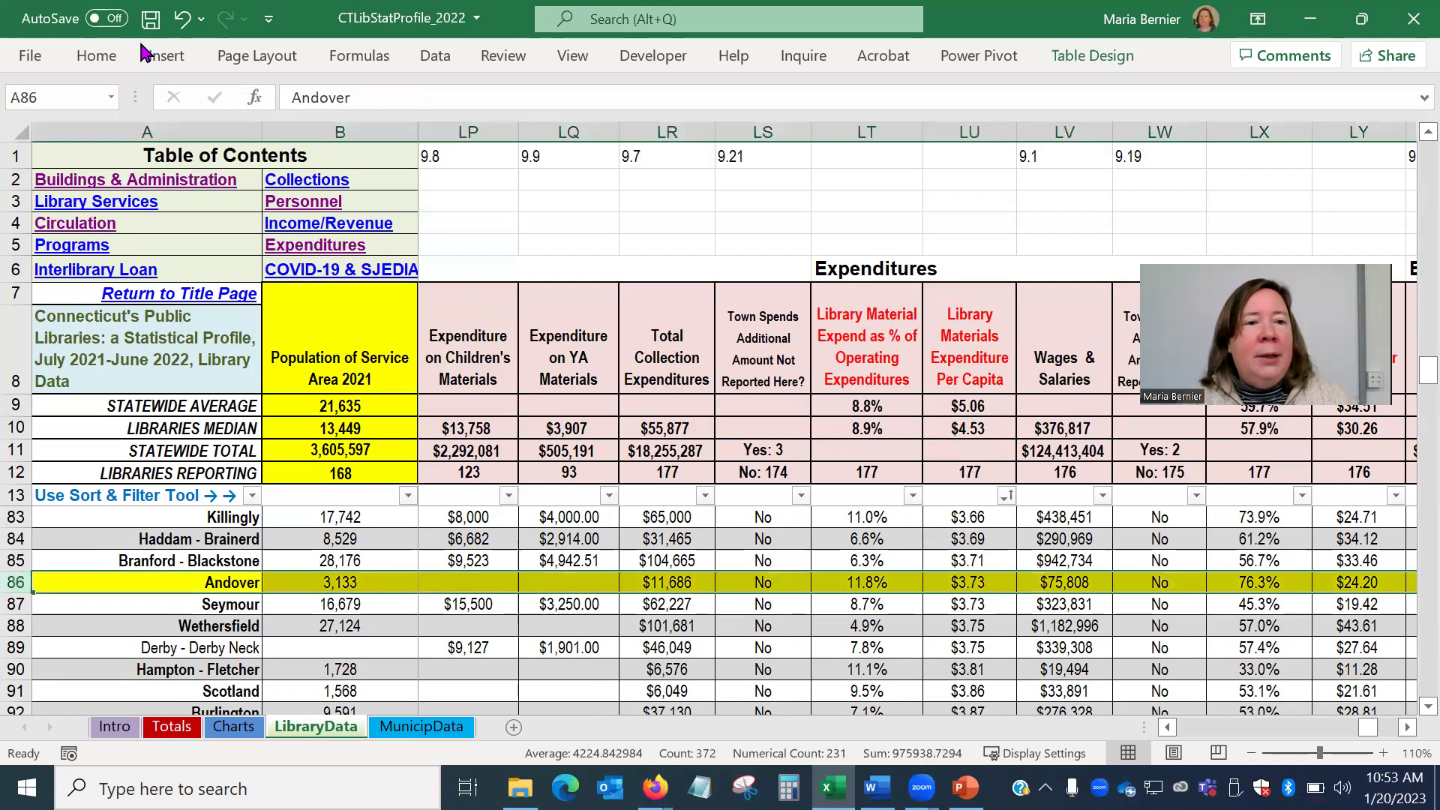
pyautogui.click(99, 57)
pyautogui.click(292, 135)
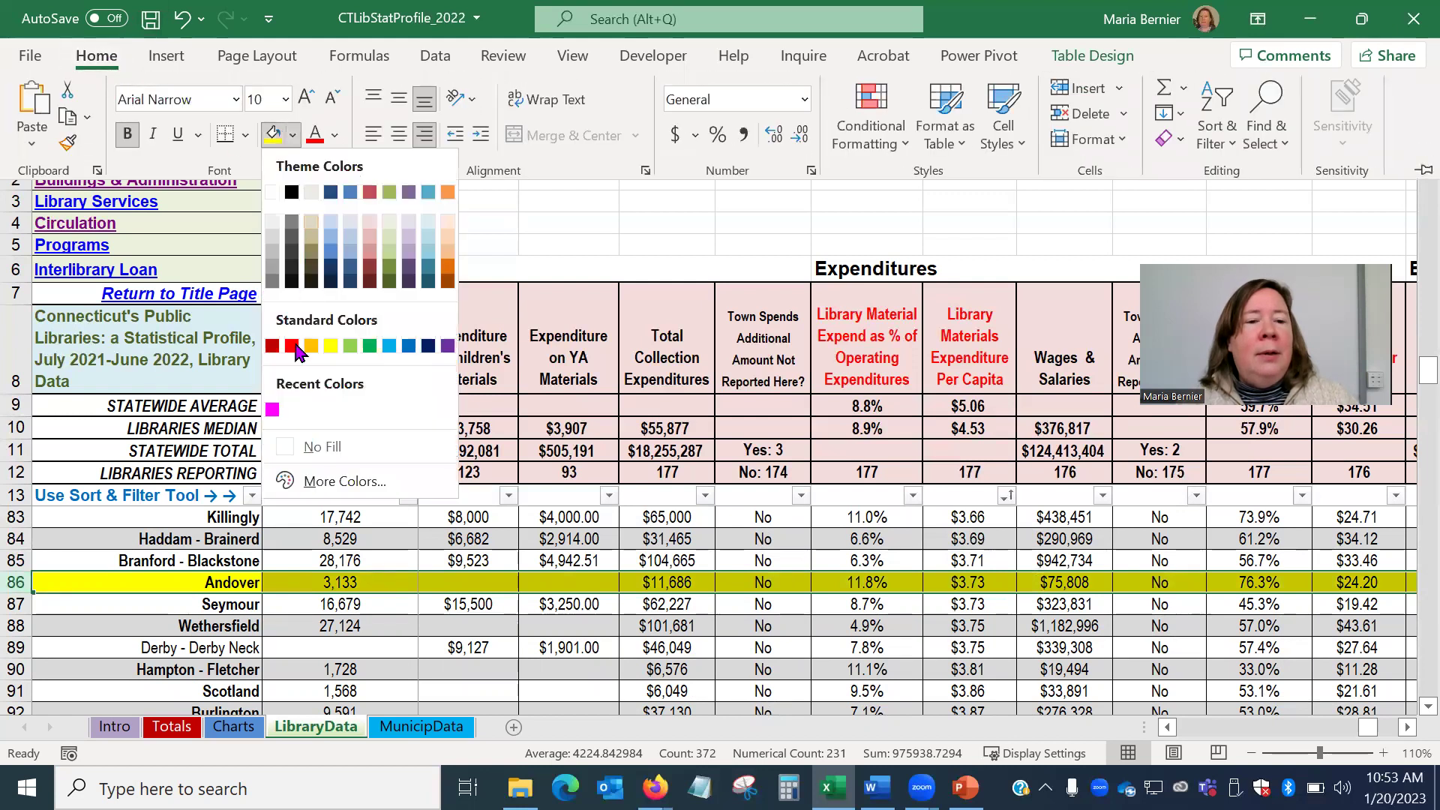
pyautogui.click(304, 446)
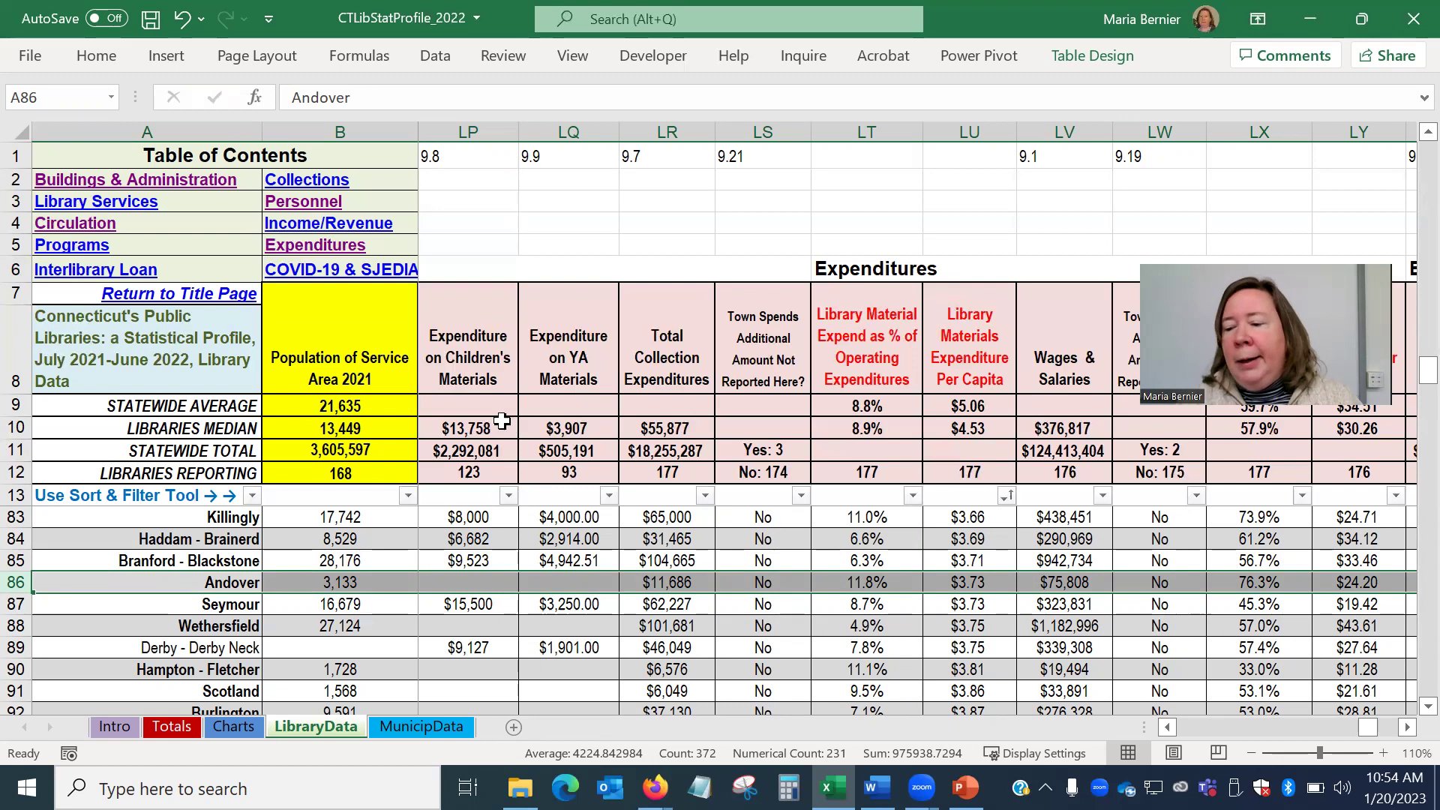
# - Go to the fine information columns beyond the Income/Revenue section and filter Typical Book Fine to show only $0.00
pyautogui.click(298, 227)
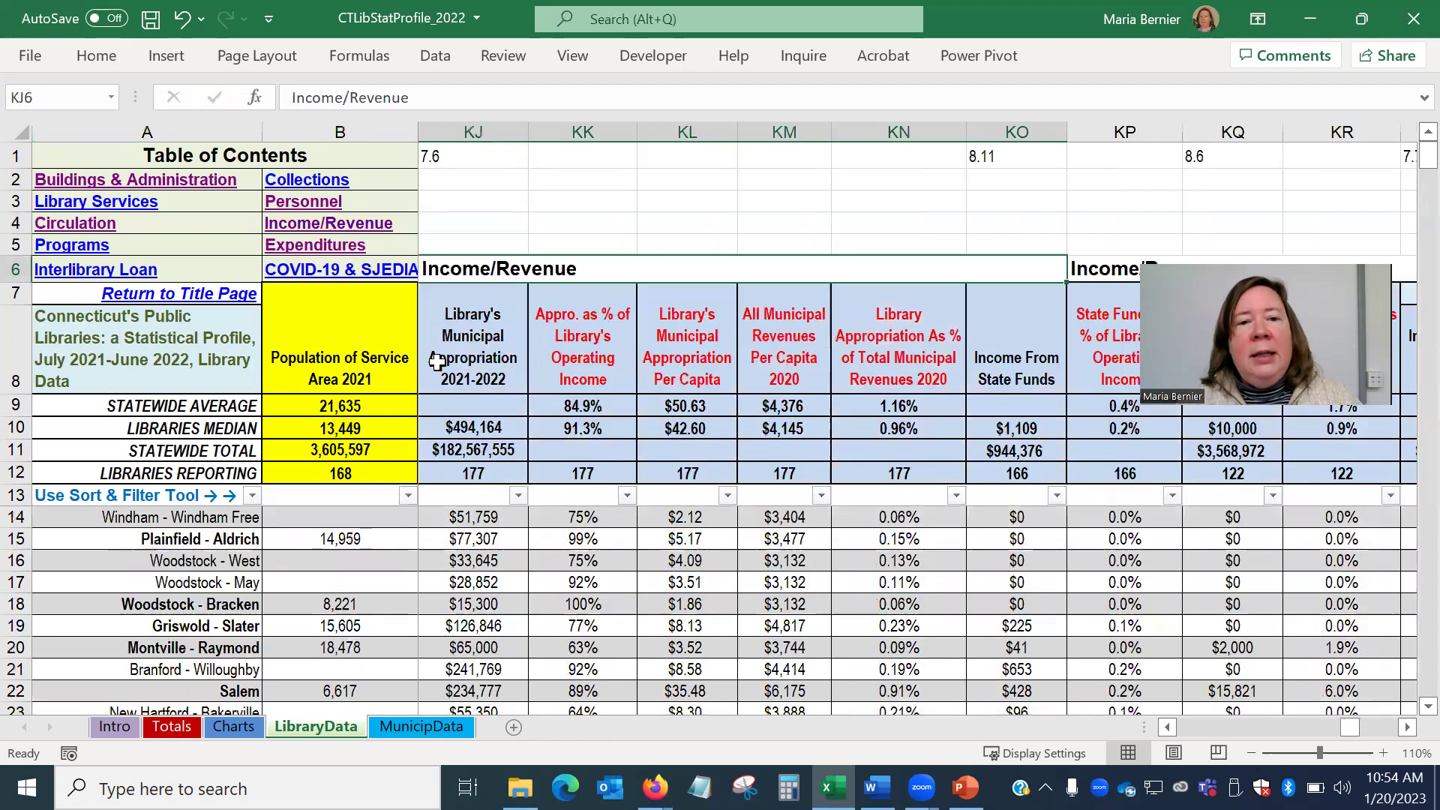
pyautogui.click(1374, 727)
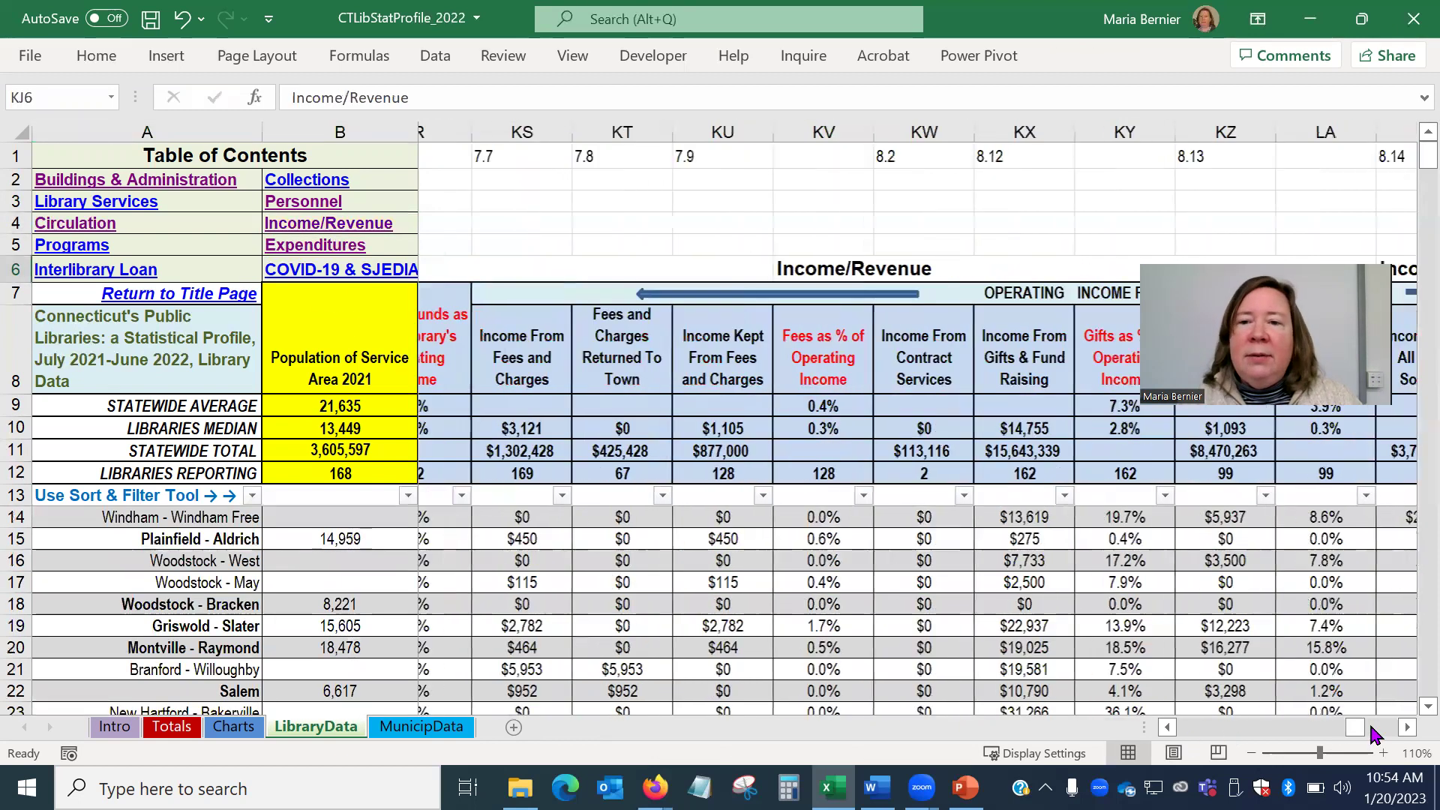
pyautogui.click(1374, 727)
pyautogui.click(1375, 729)
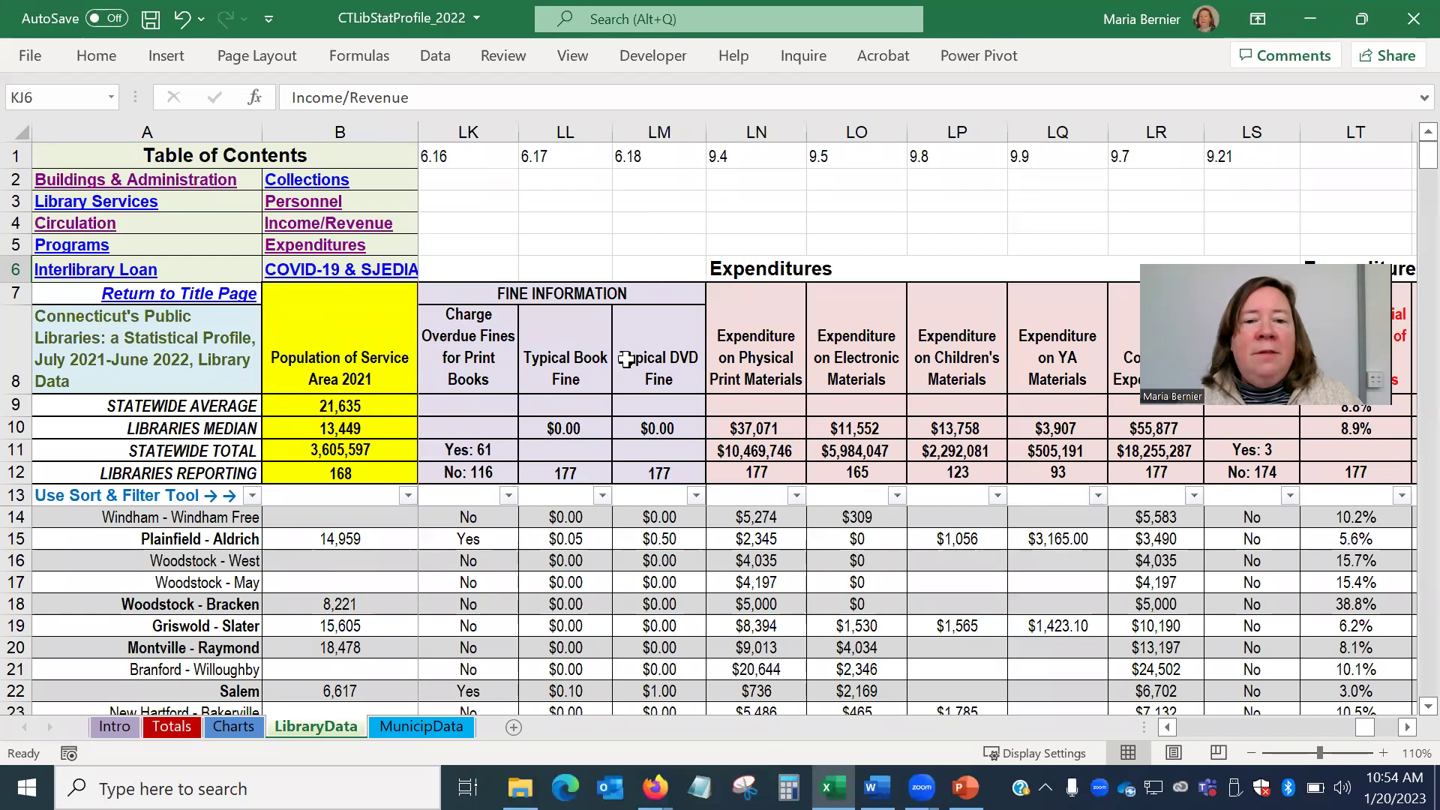
pyautogui.click(603, 495)
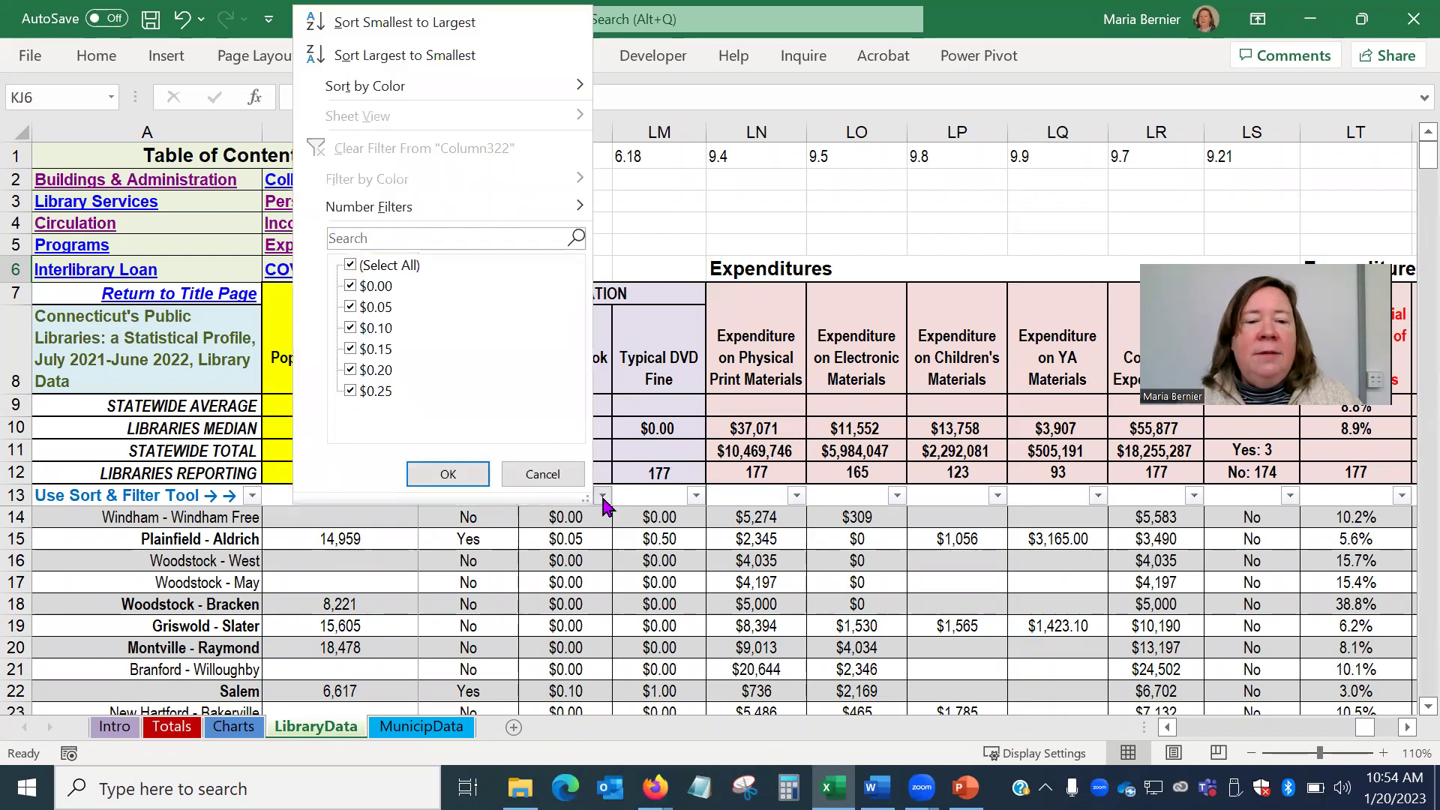
pyautogui.click(392, 271)
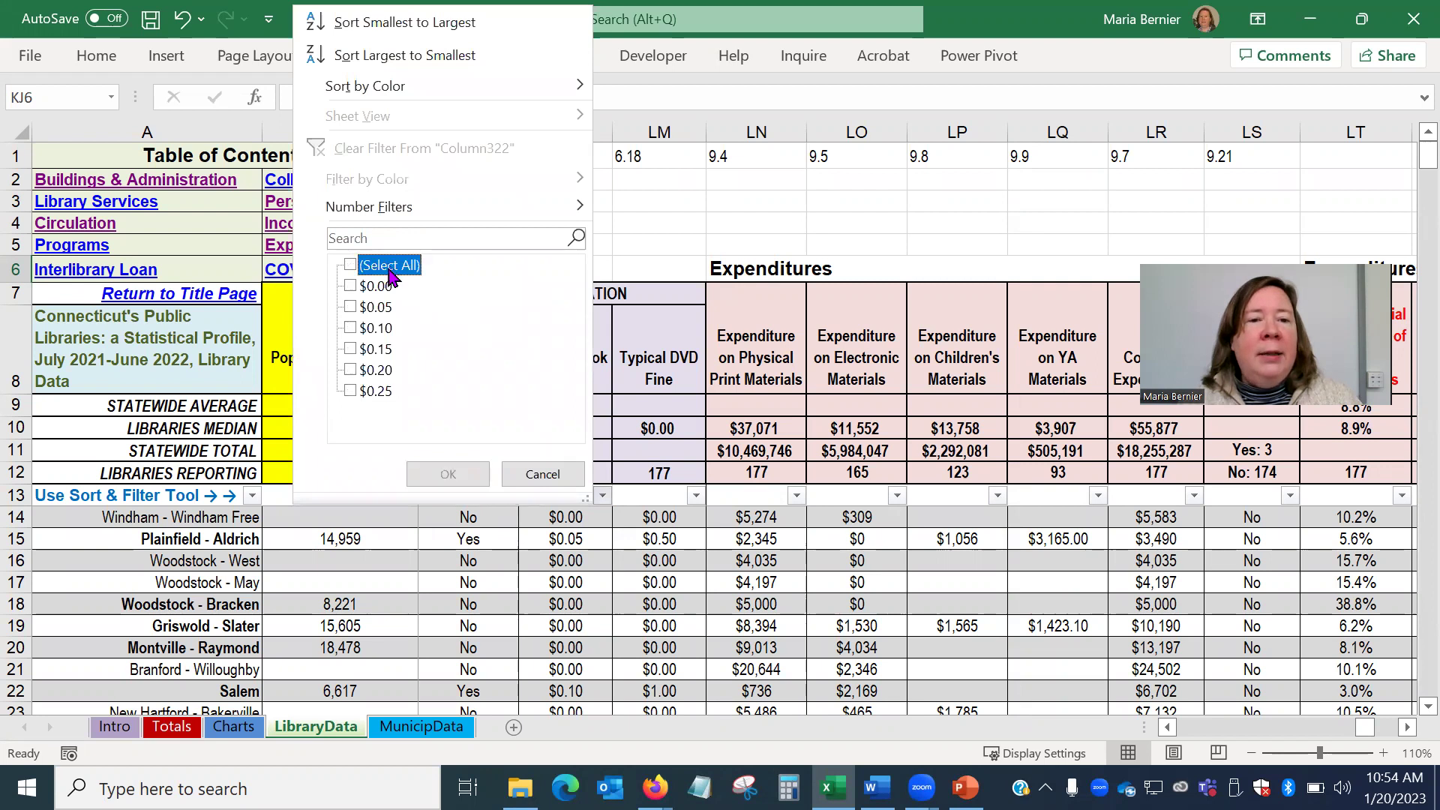
pyautogui.click(374, 290)
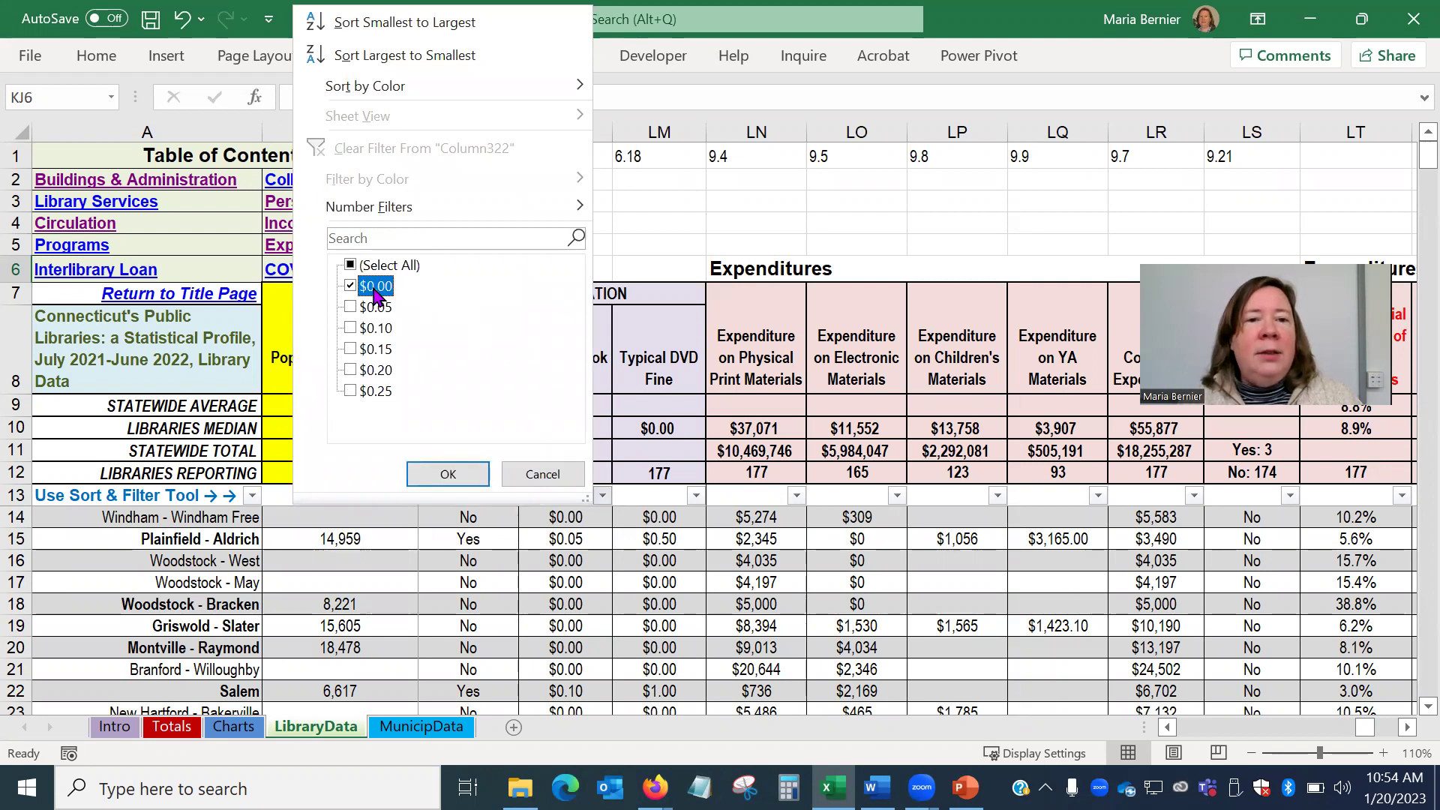
pyautogui.click(442, 475)
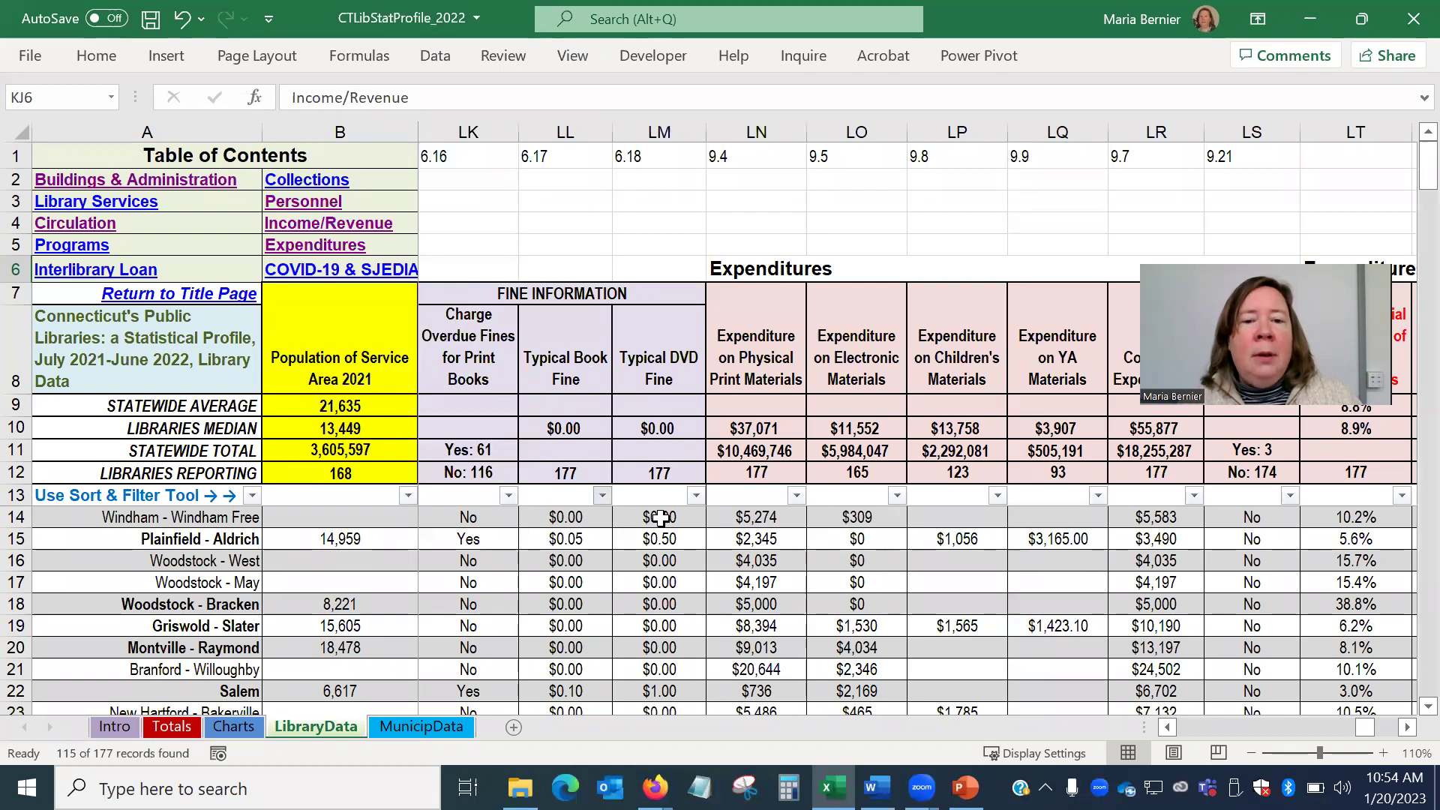
# - Filter Typical DVD Fine to show only $0.00 and look through the libraries that remain
pyautogui.click(696, 496)
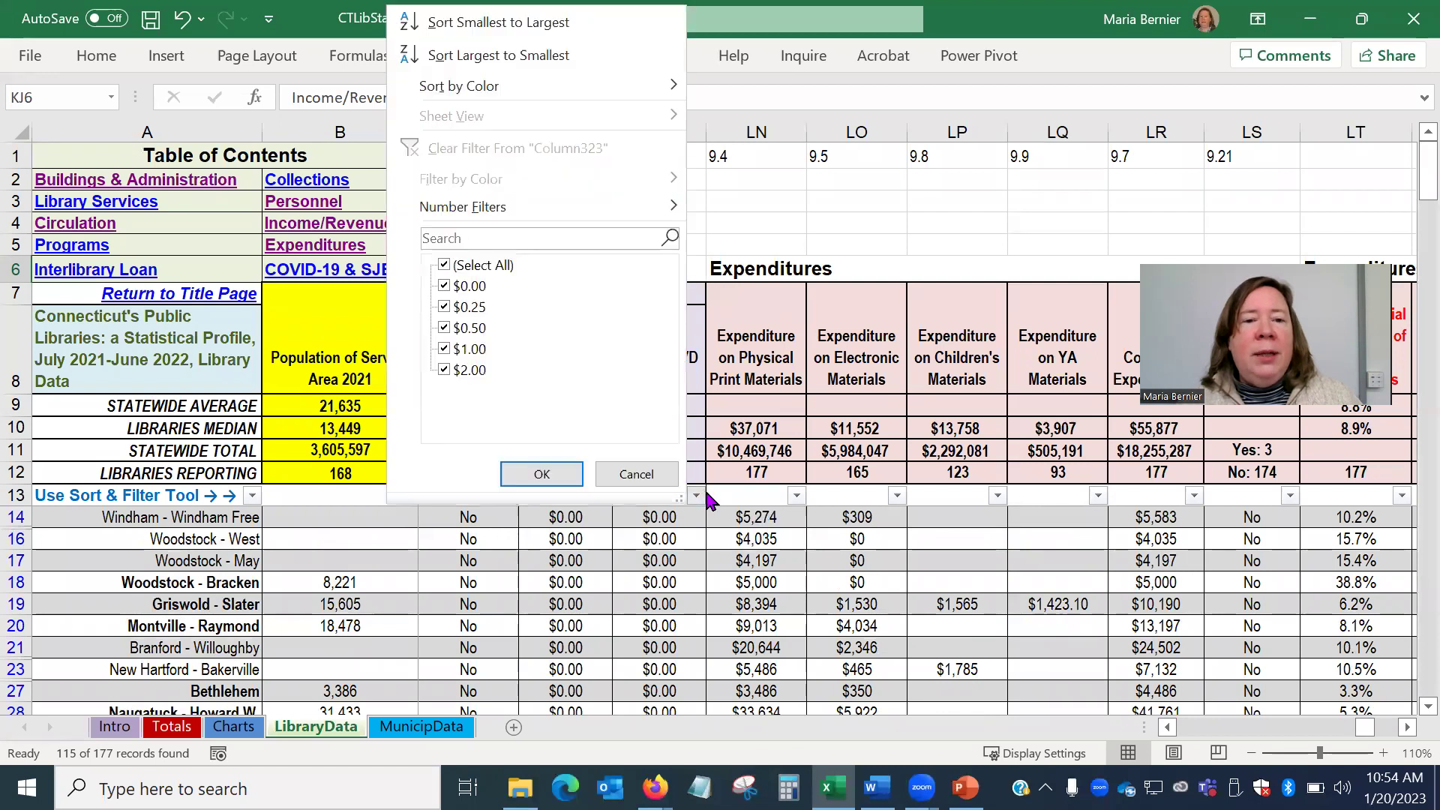
pyautogui.click(491, 266)
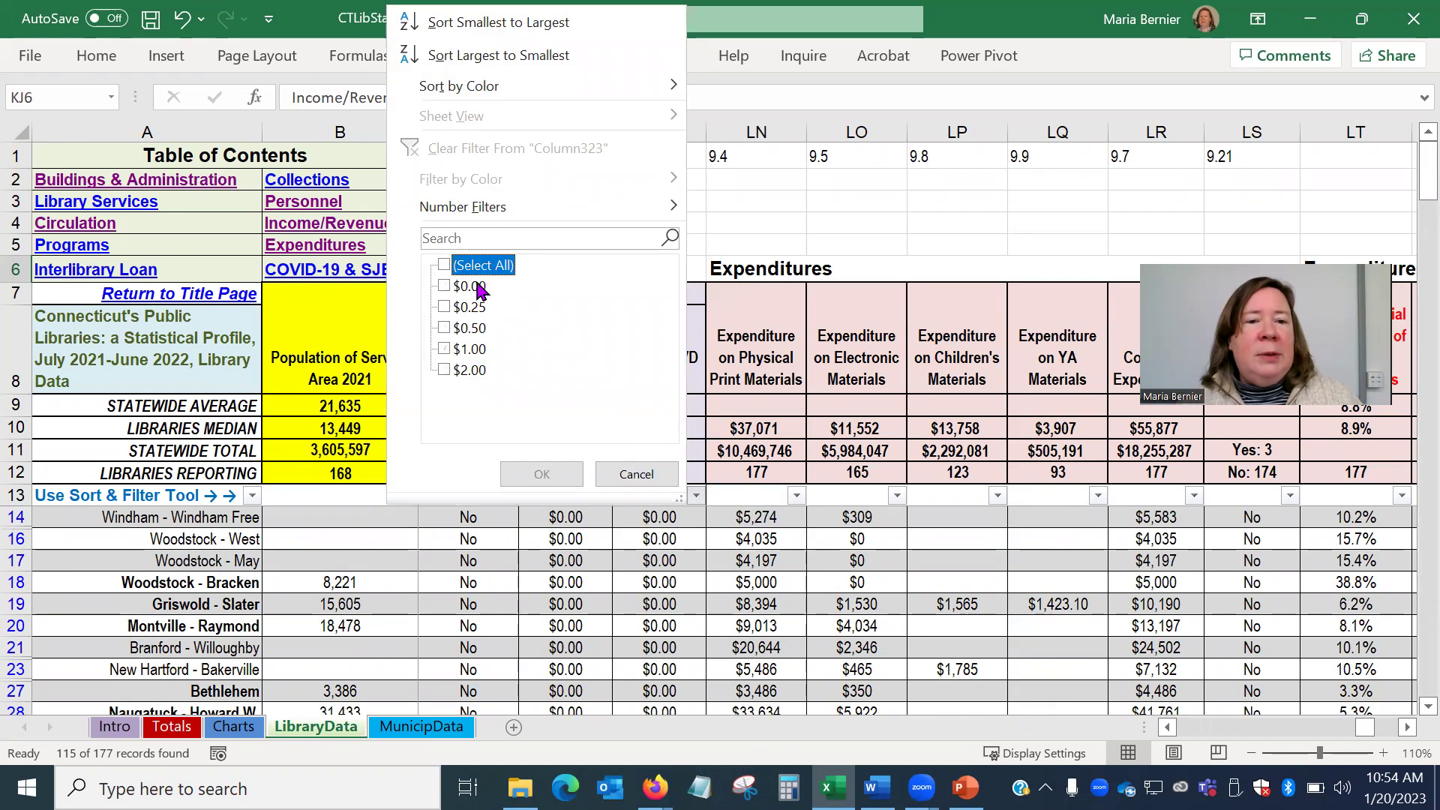
pyautogui.click(478, 287)
pyautogui.click(542, 474)
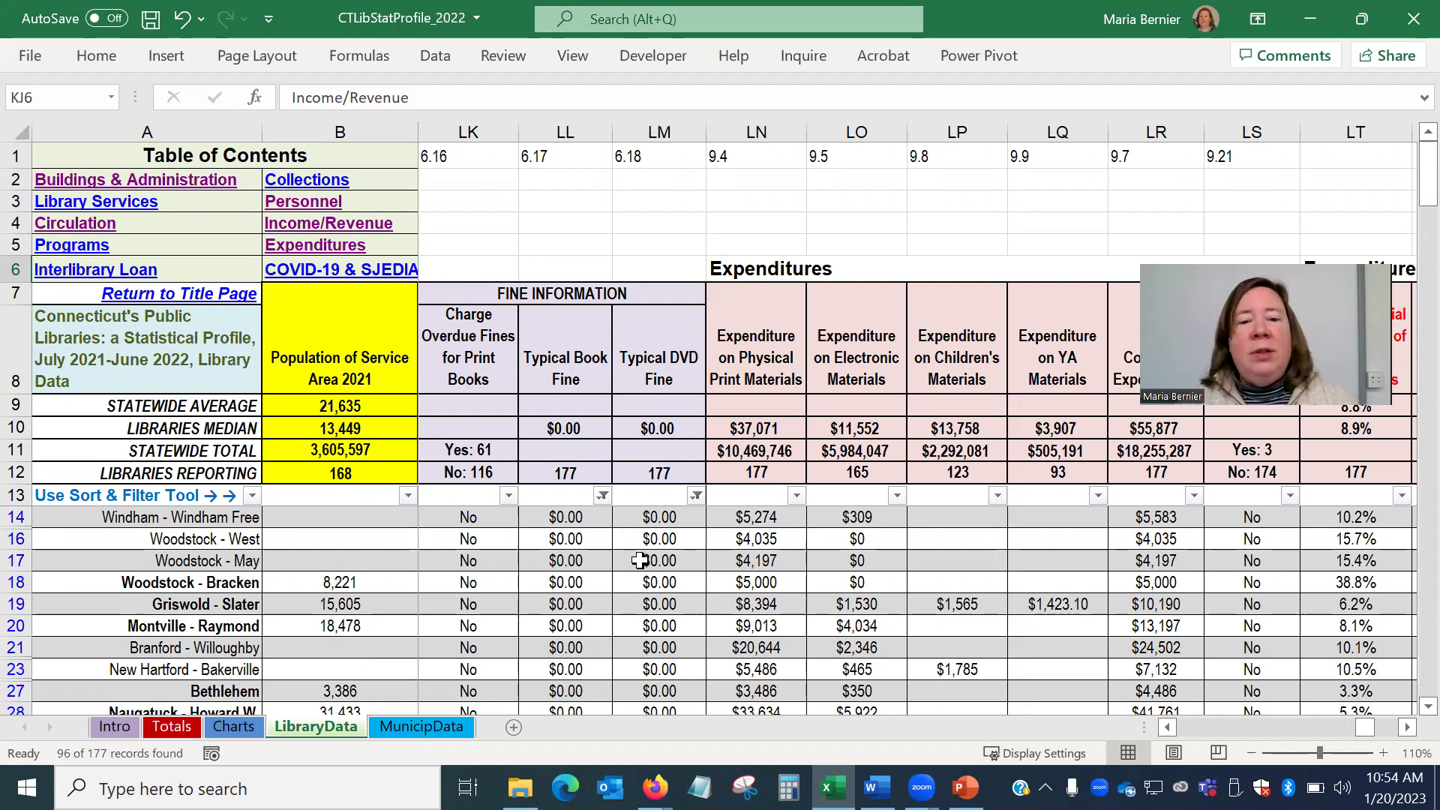
pyautogui.scroll(-3, 639, 560)
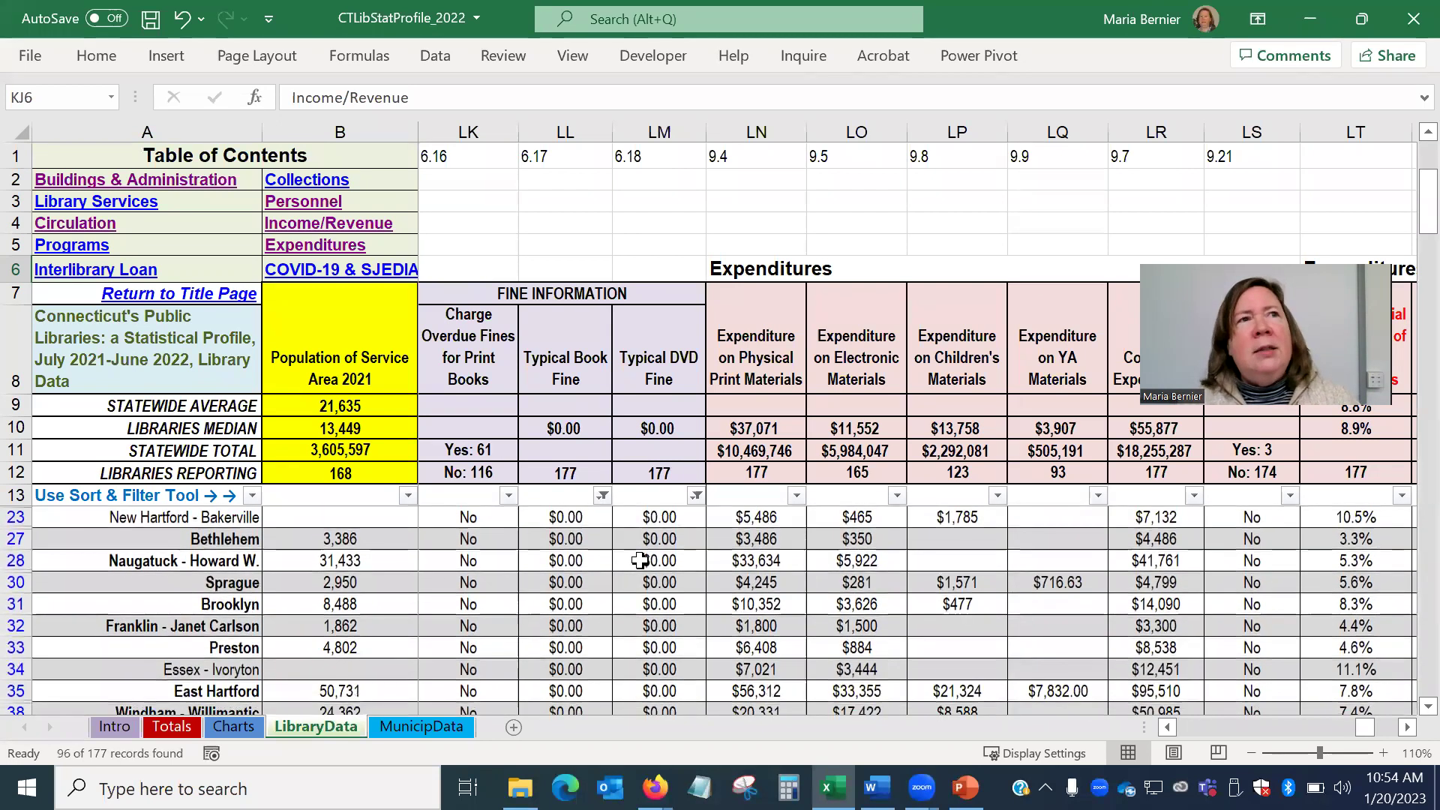
pyautogui.scroll(-7, 639, 560)
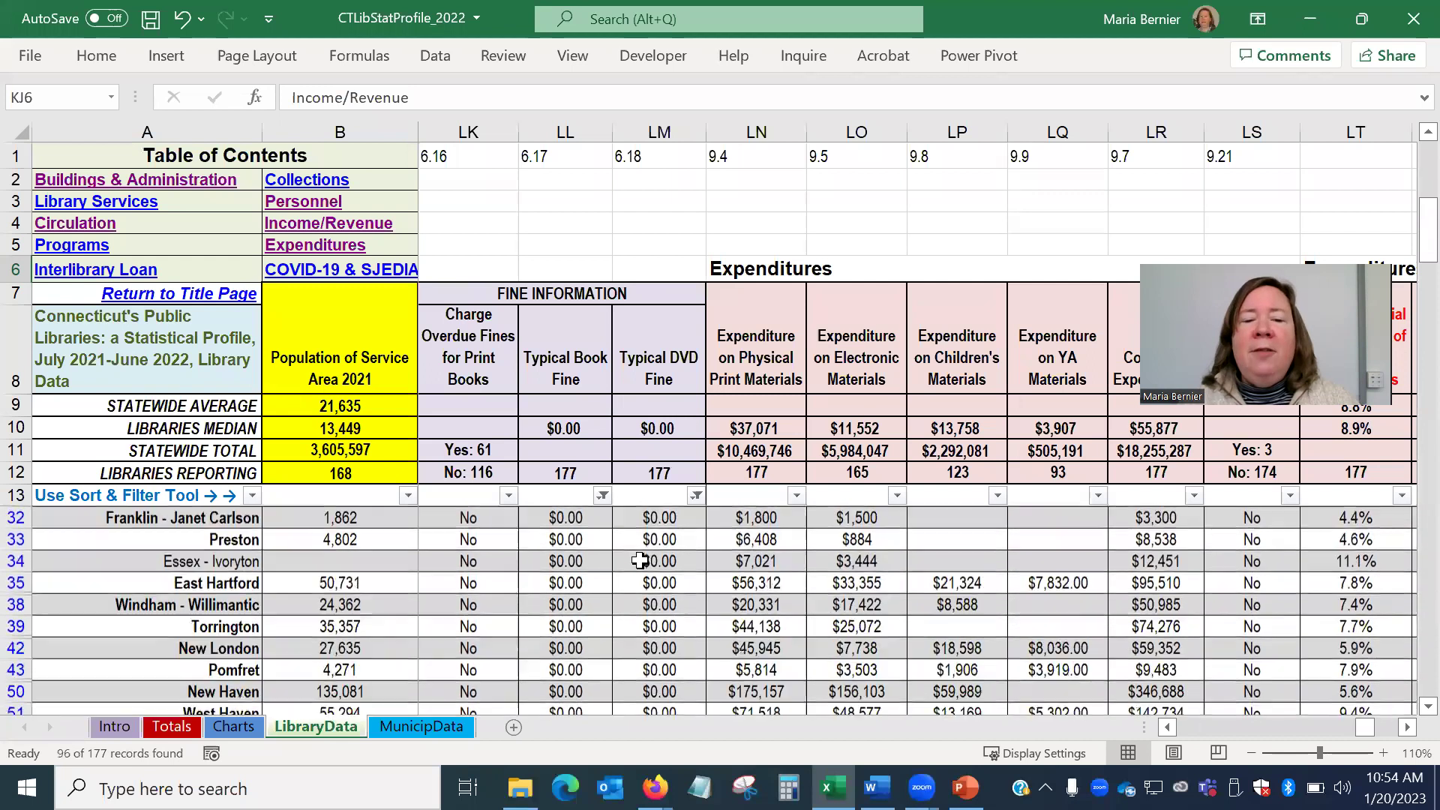
pyautogui.scroll(-2, 640, 560)
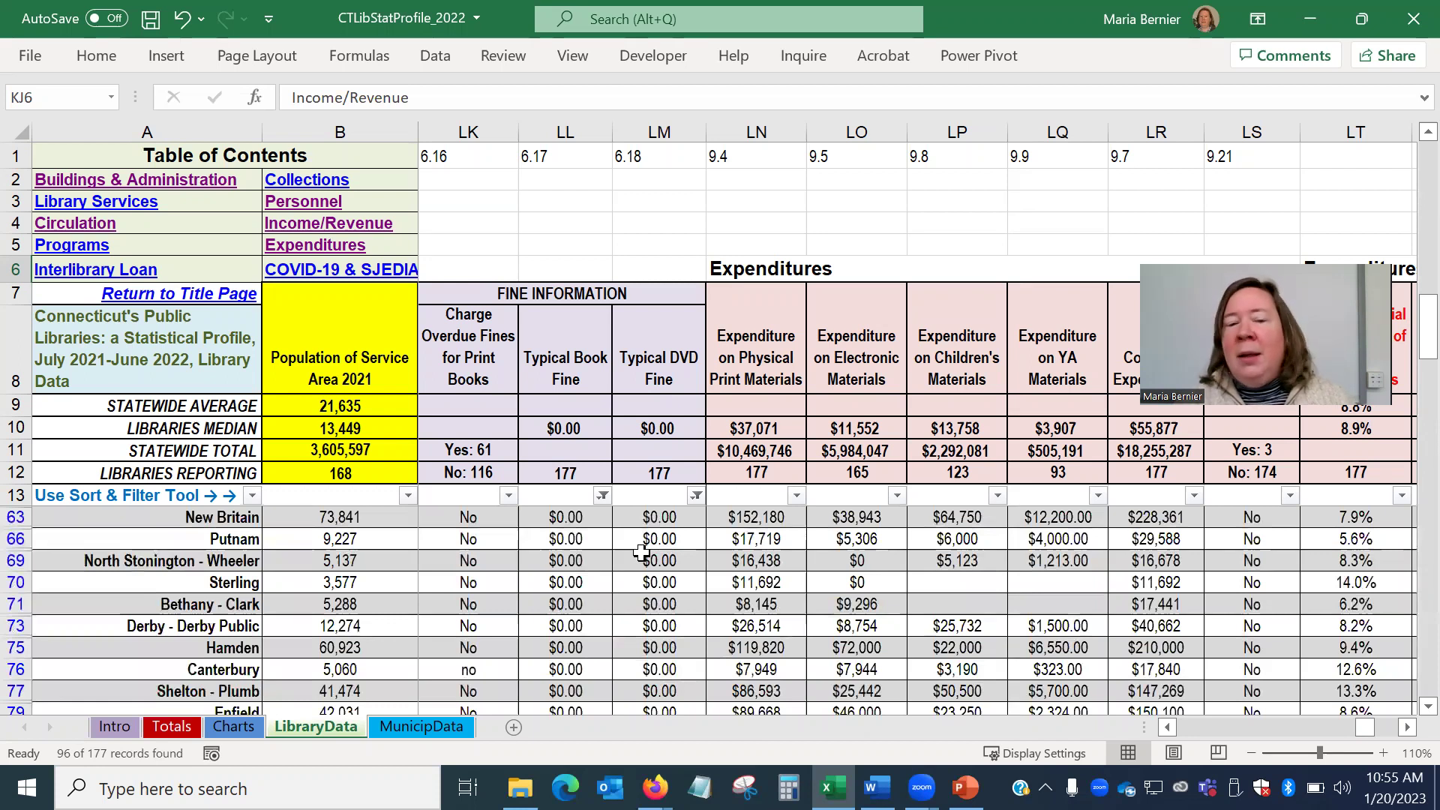
pyautogui.click(88, 63)
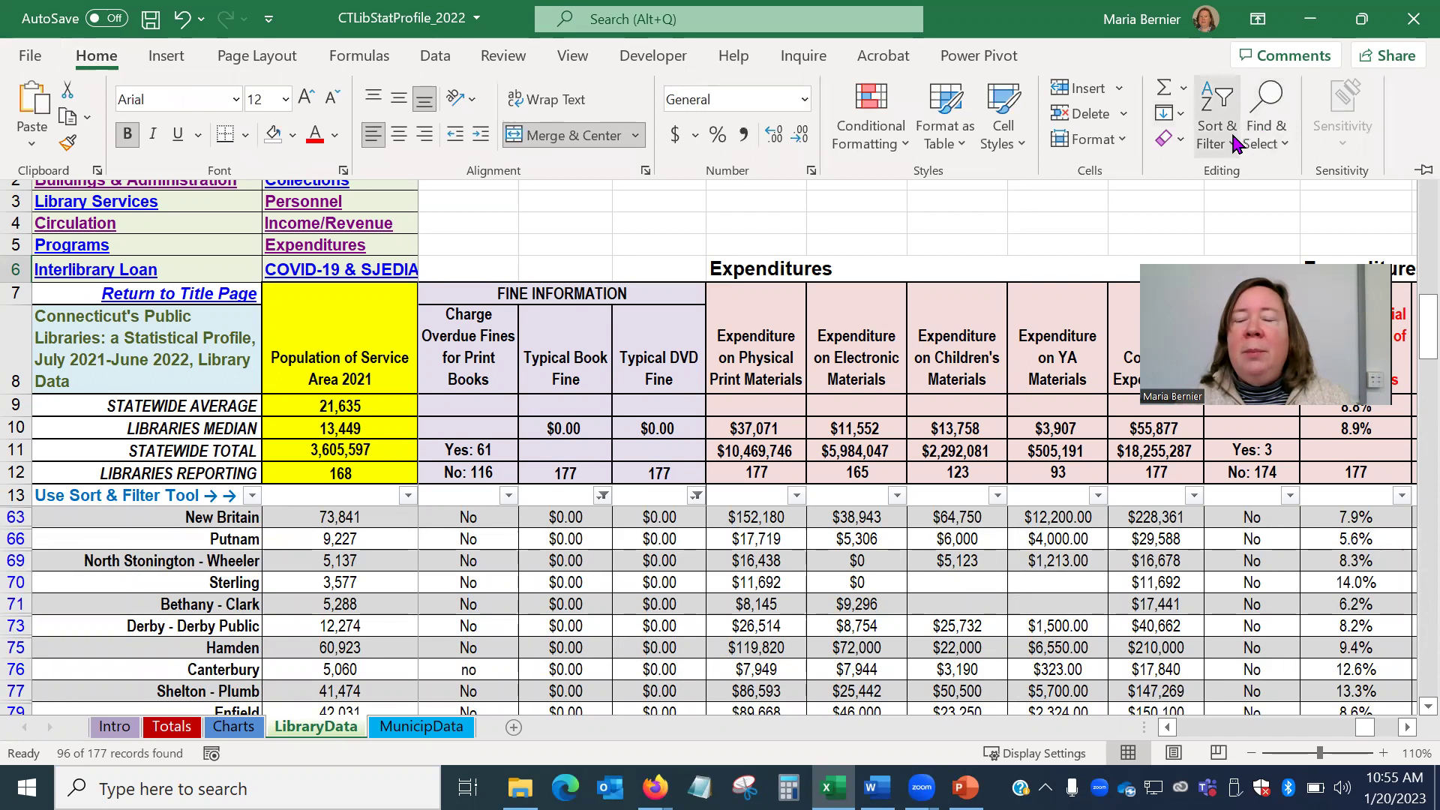
pyautogui.click(1236, 142)
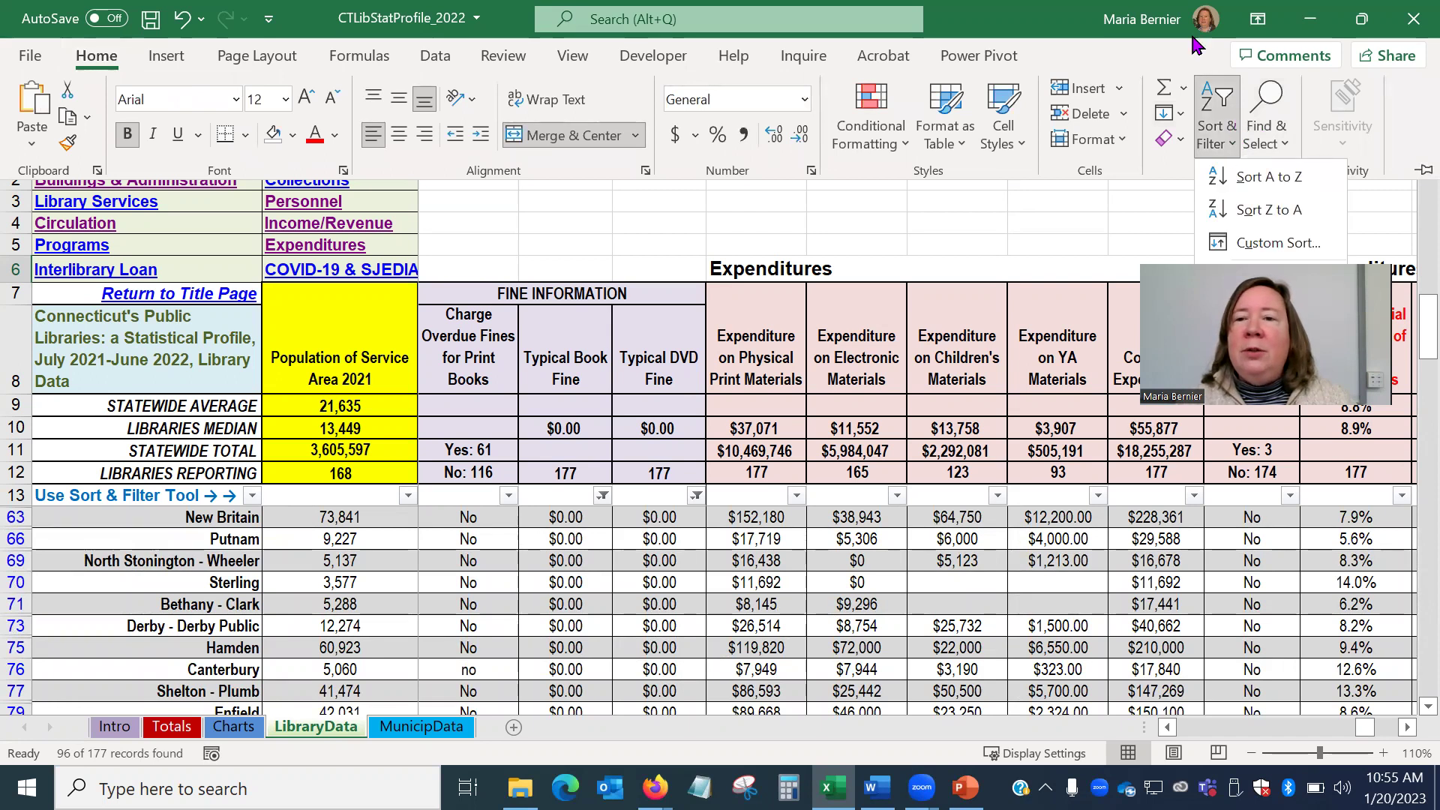
pyautogui.click(1057, 24)
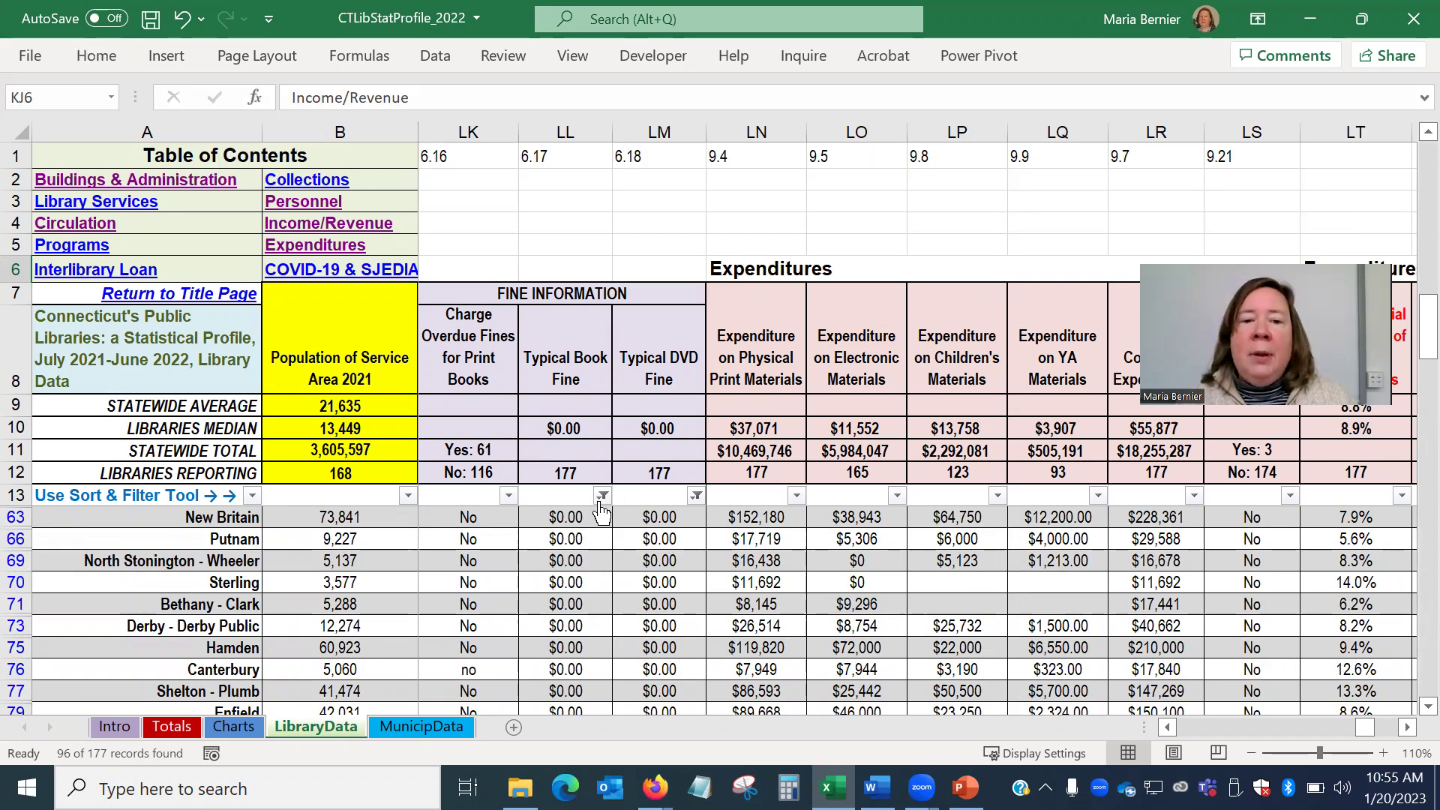
# - Clear all filters from the library table and sort the libraries by name from A to Z
pyautogui.click(653, 583)
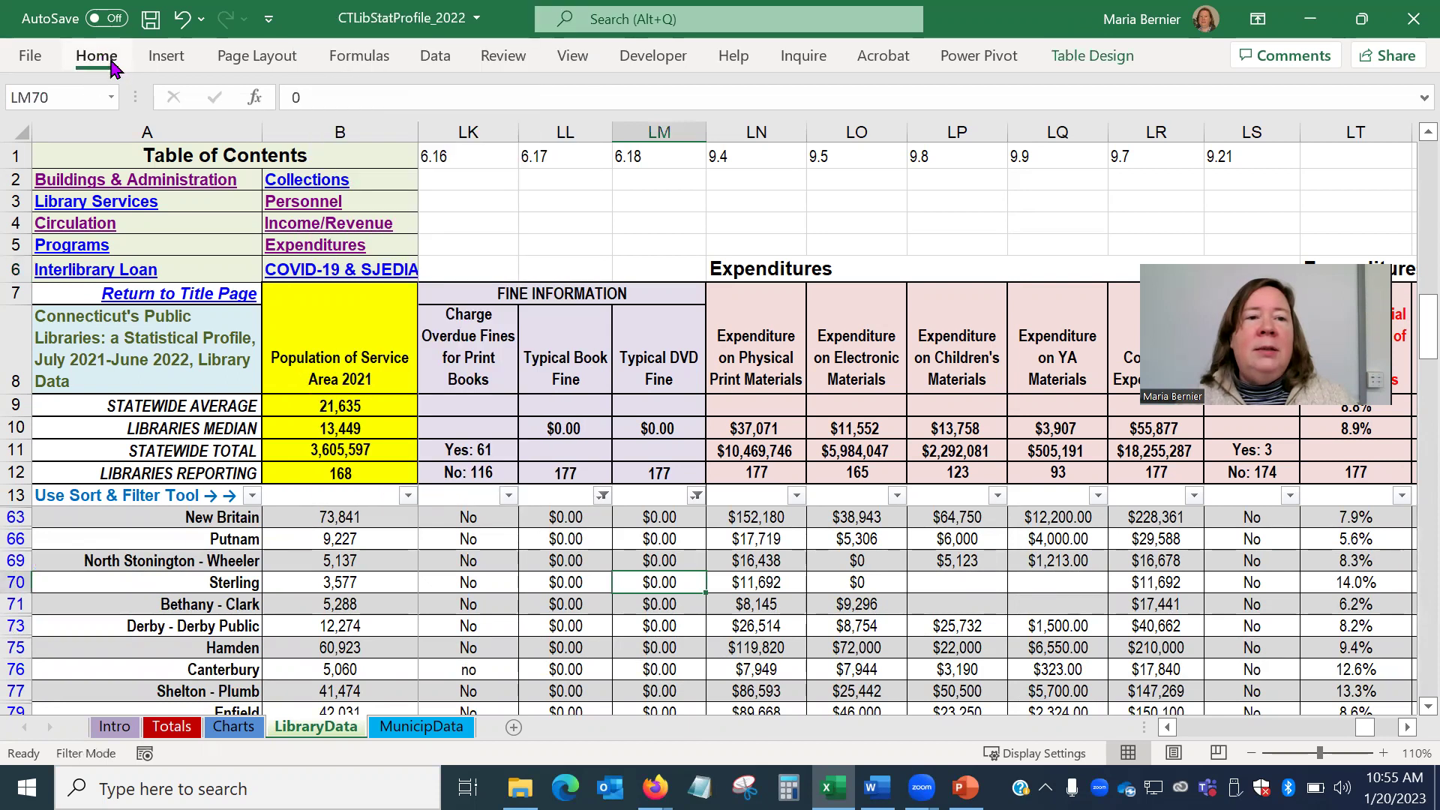
pyautogui.click(96, 57)
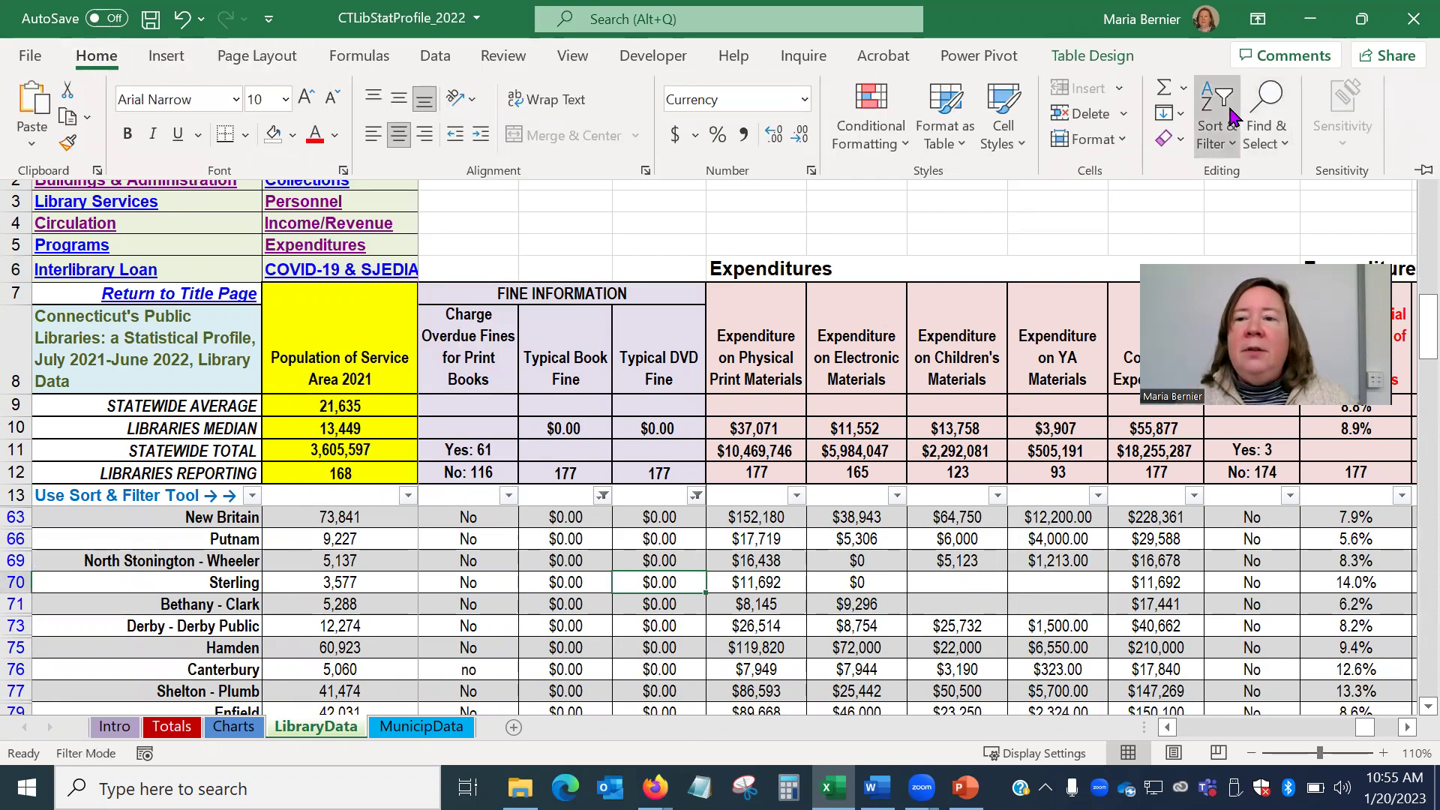
pyautogui.click(1214, 127)
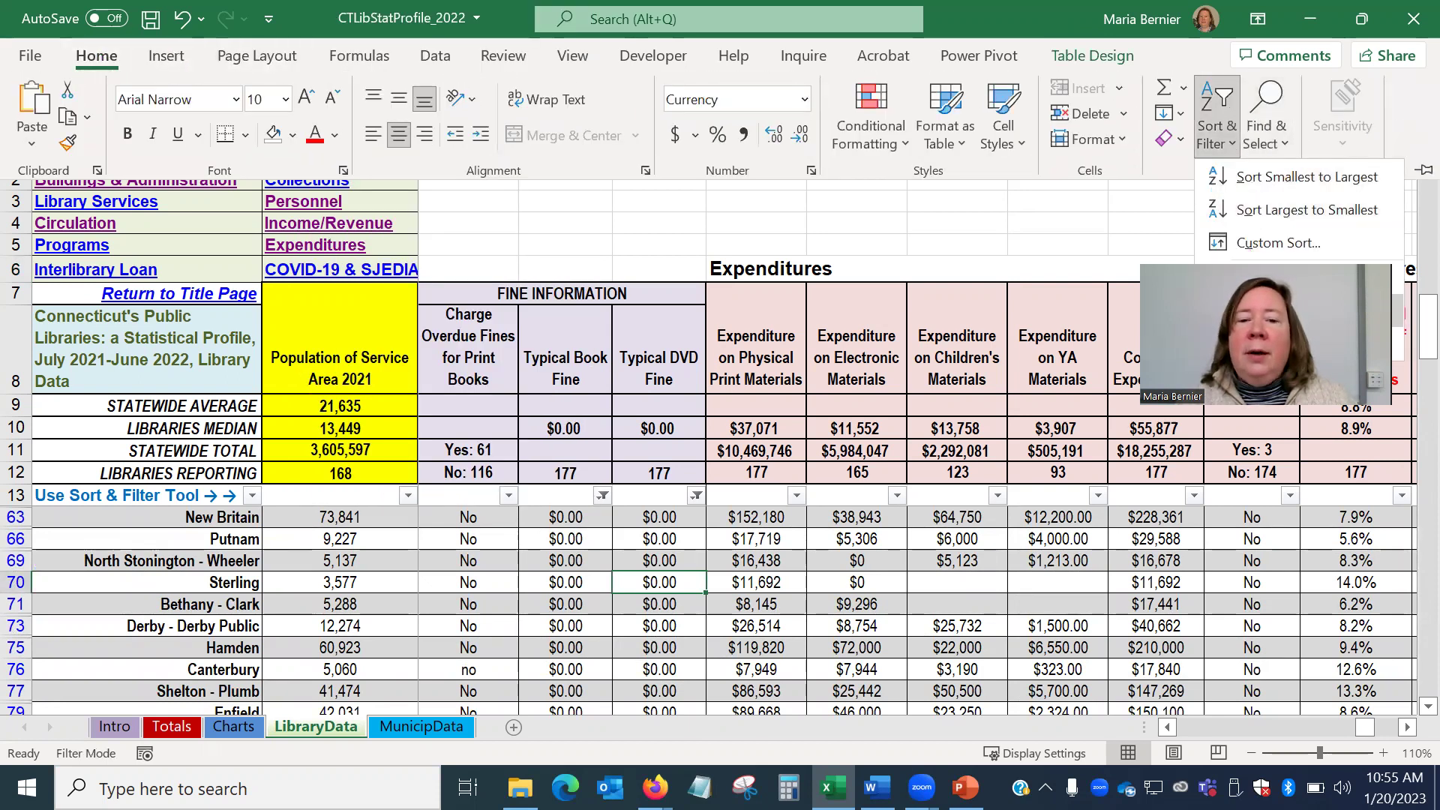
pyautogui.click(1245, 312)
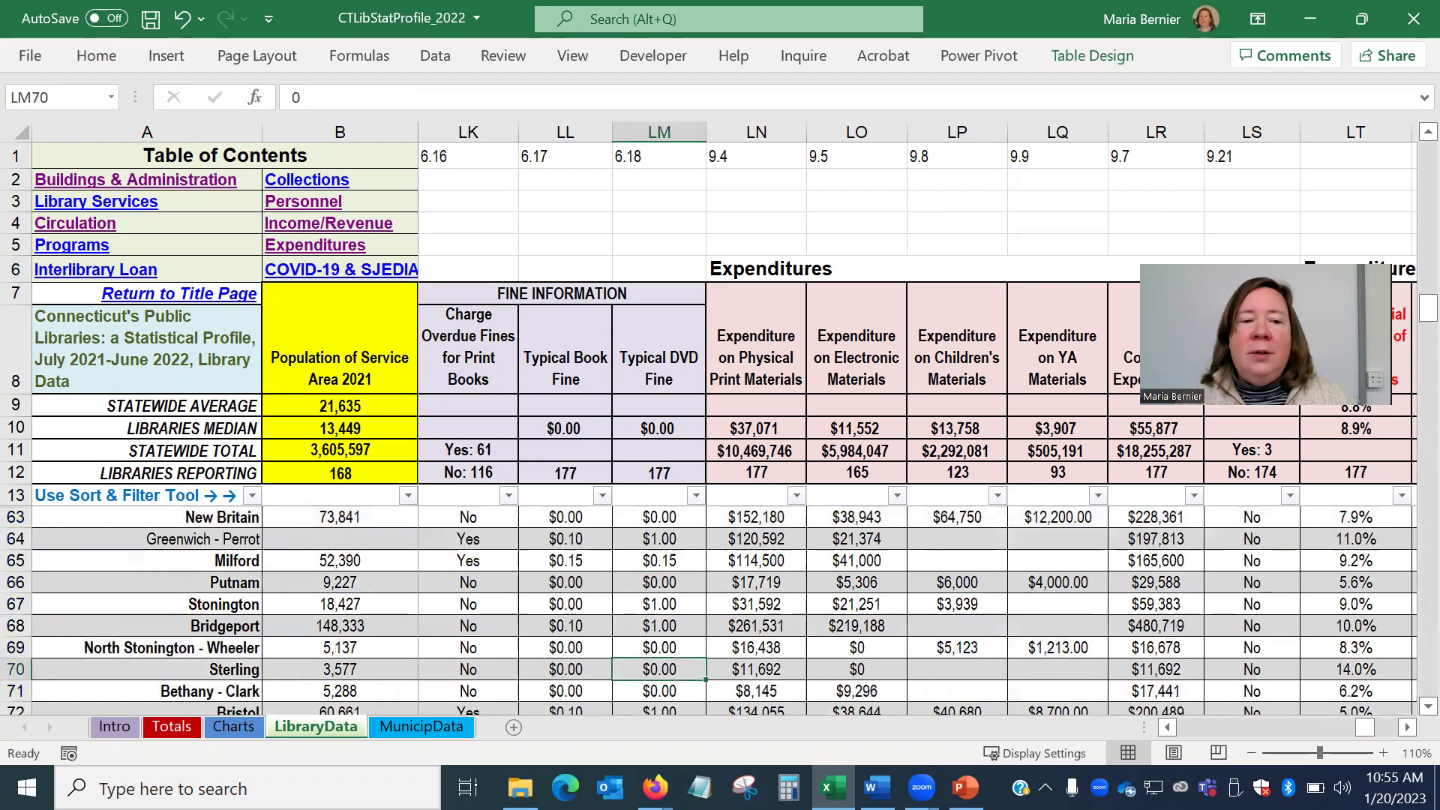
pyautogui.click(252, 495)
pyautogui.click(359, 29)
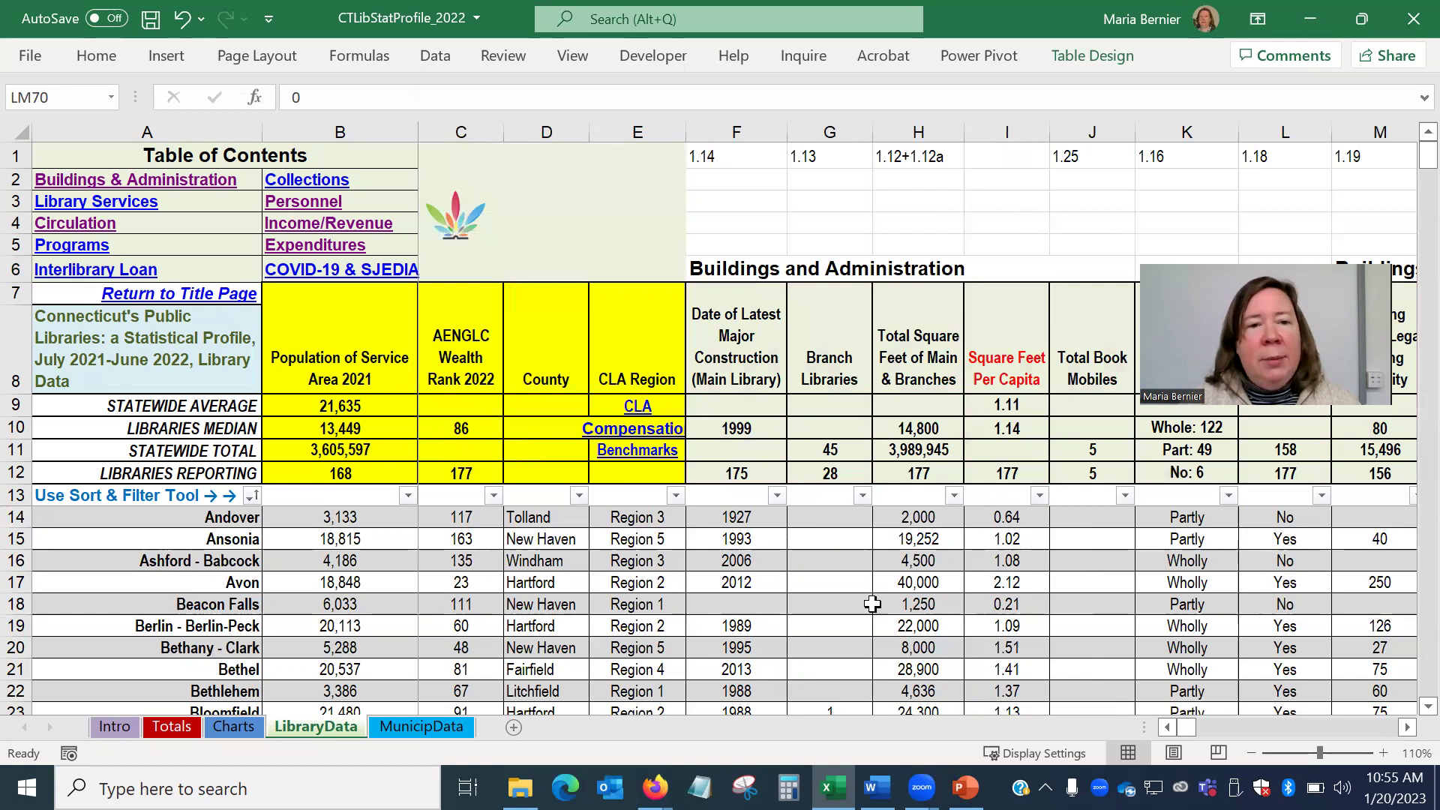
# - Go to the Personnel section and select the Children's Librarian's Salary or Range heading among the 2022 salary columns
pyautogui.click(285, 209)
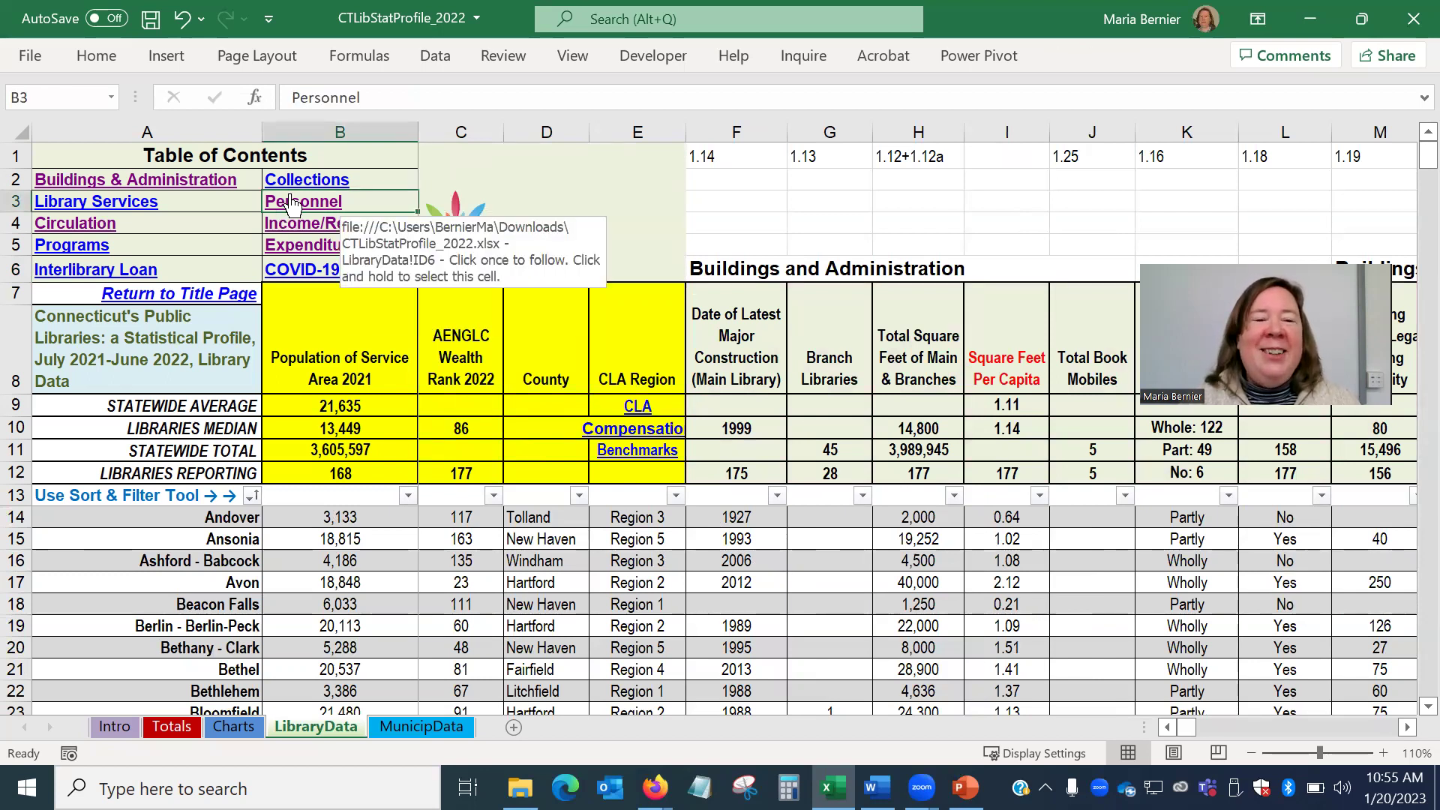
pyautogui.click(293, 206)
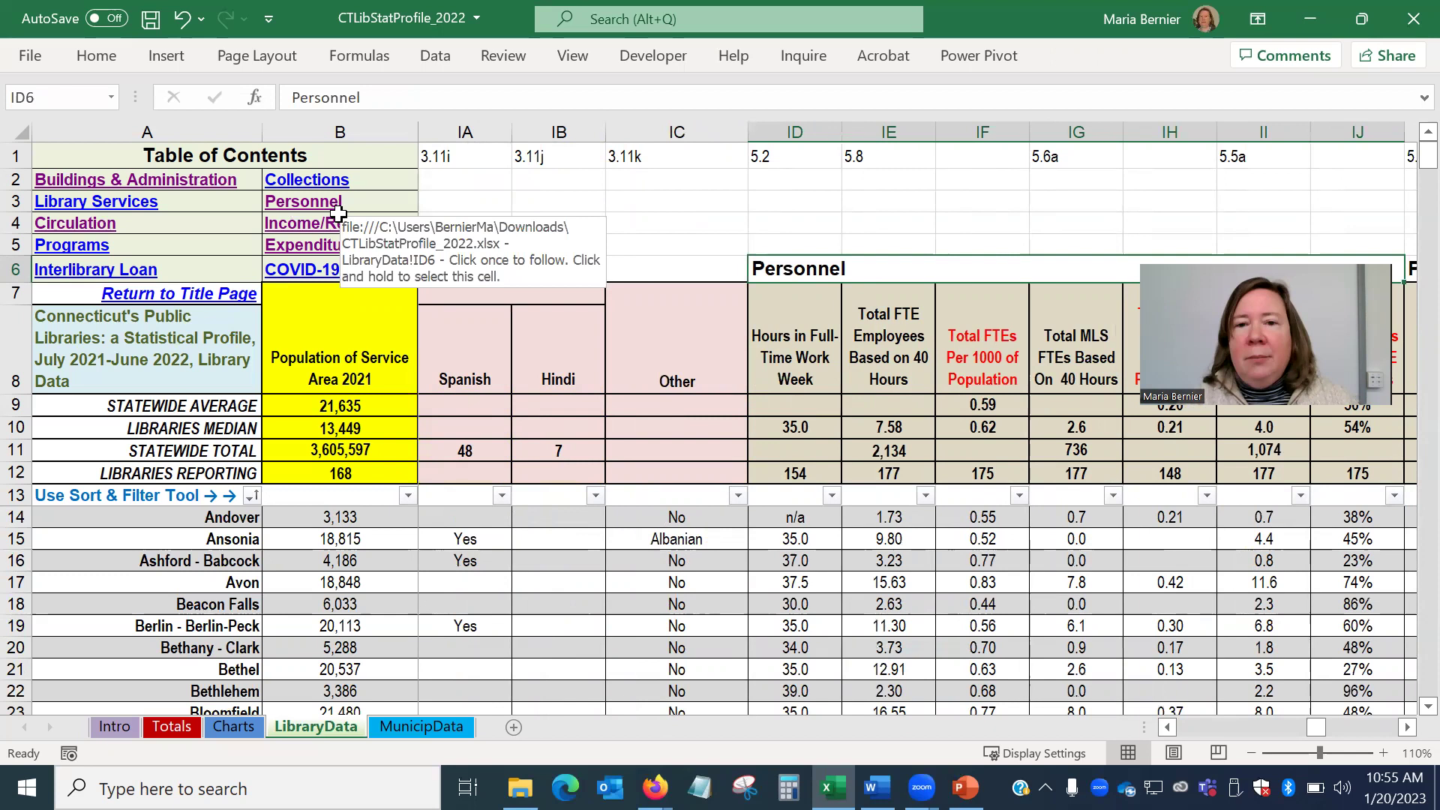
pyautogui.click(1406, 727)
pyautogui.click(1407, 728)
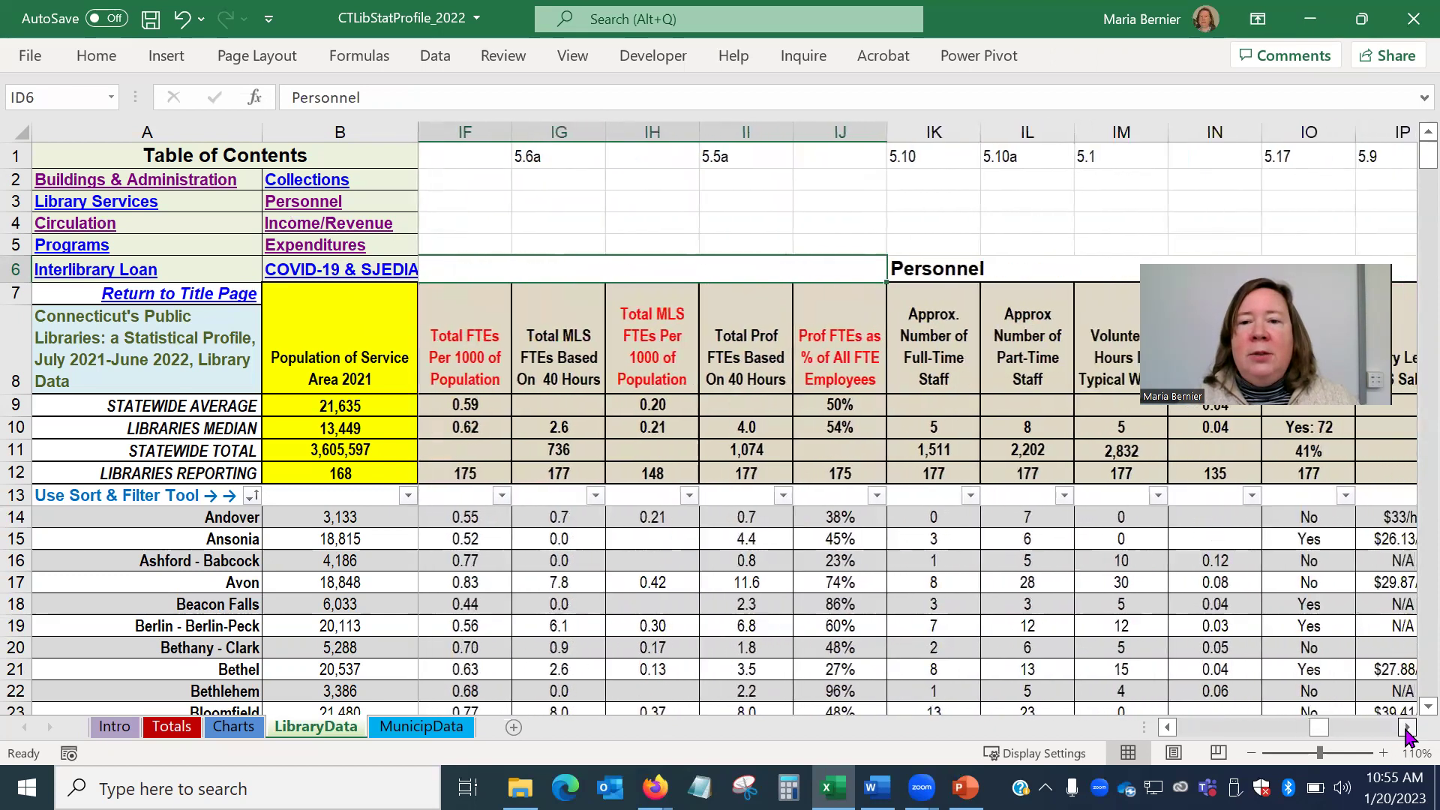
pyautogui.click(1407, 727)
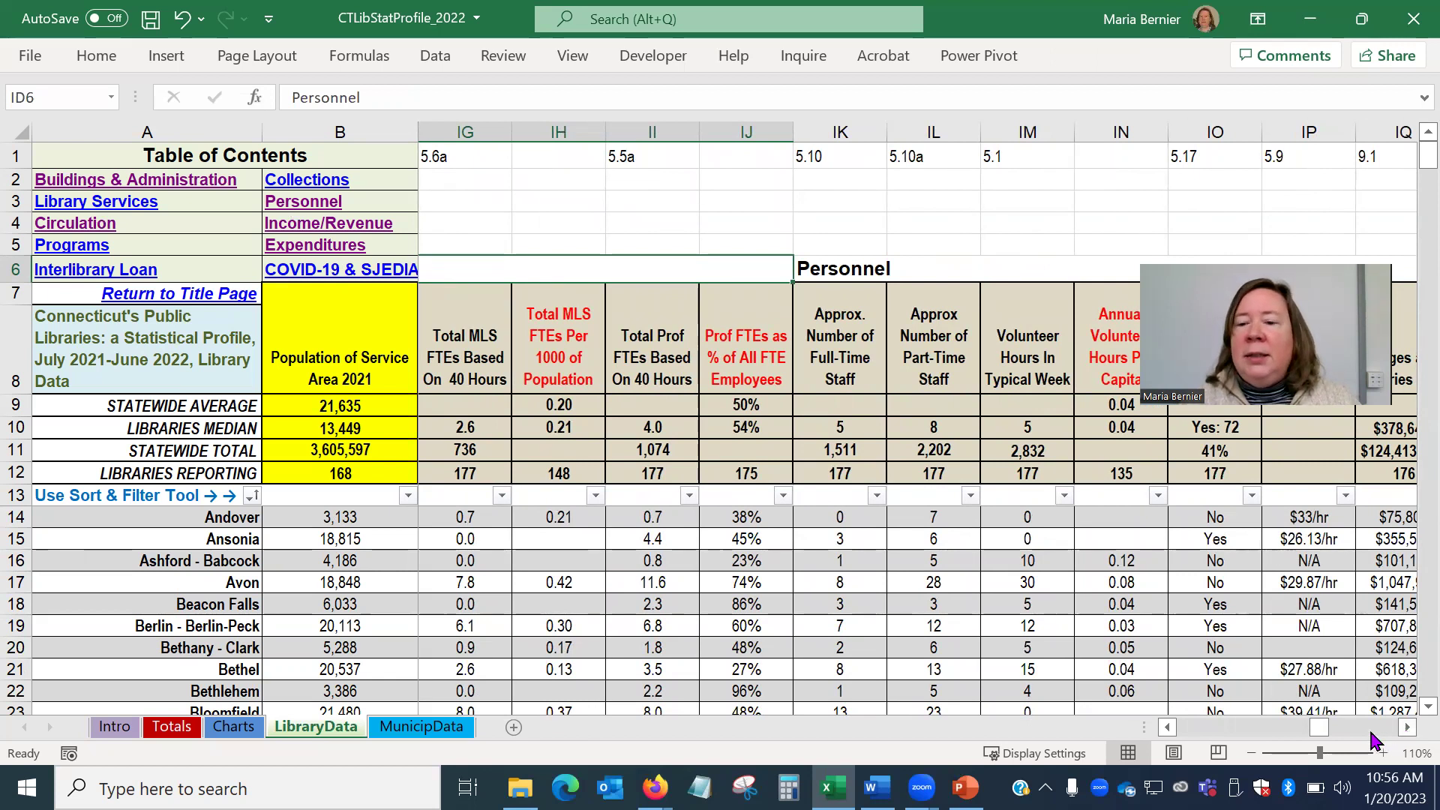
pyautogui.click(1377, 728)
pyautogui.click(1372, 727)
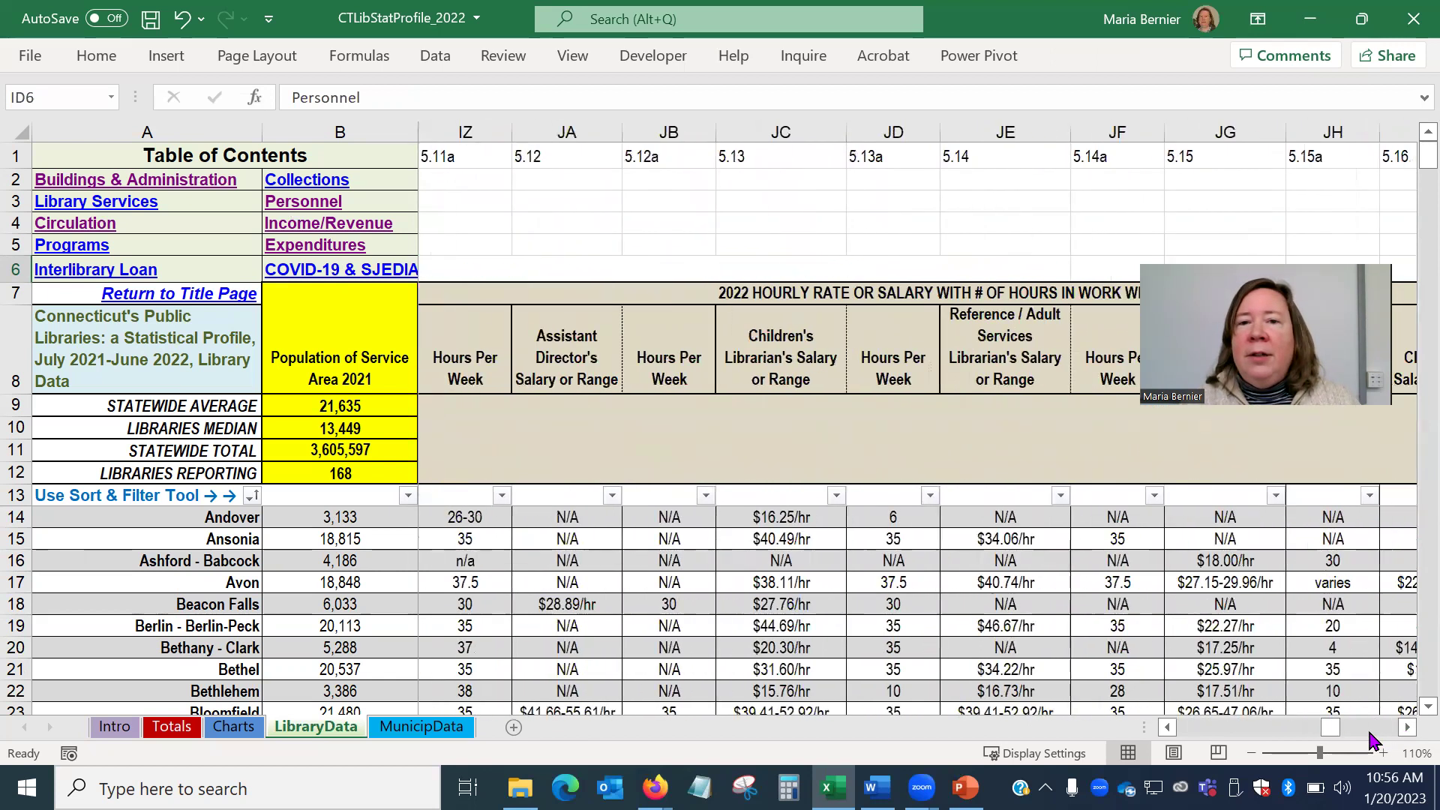
pyautogui.click(776, 132)
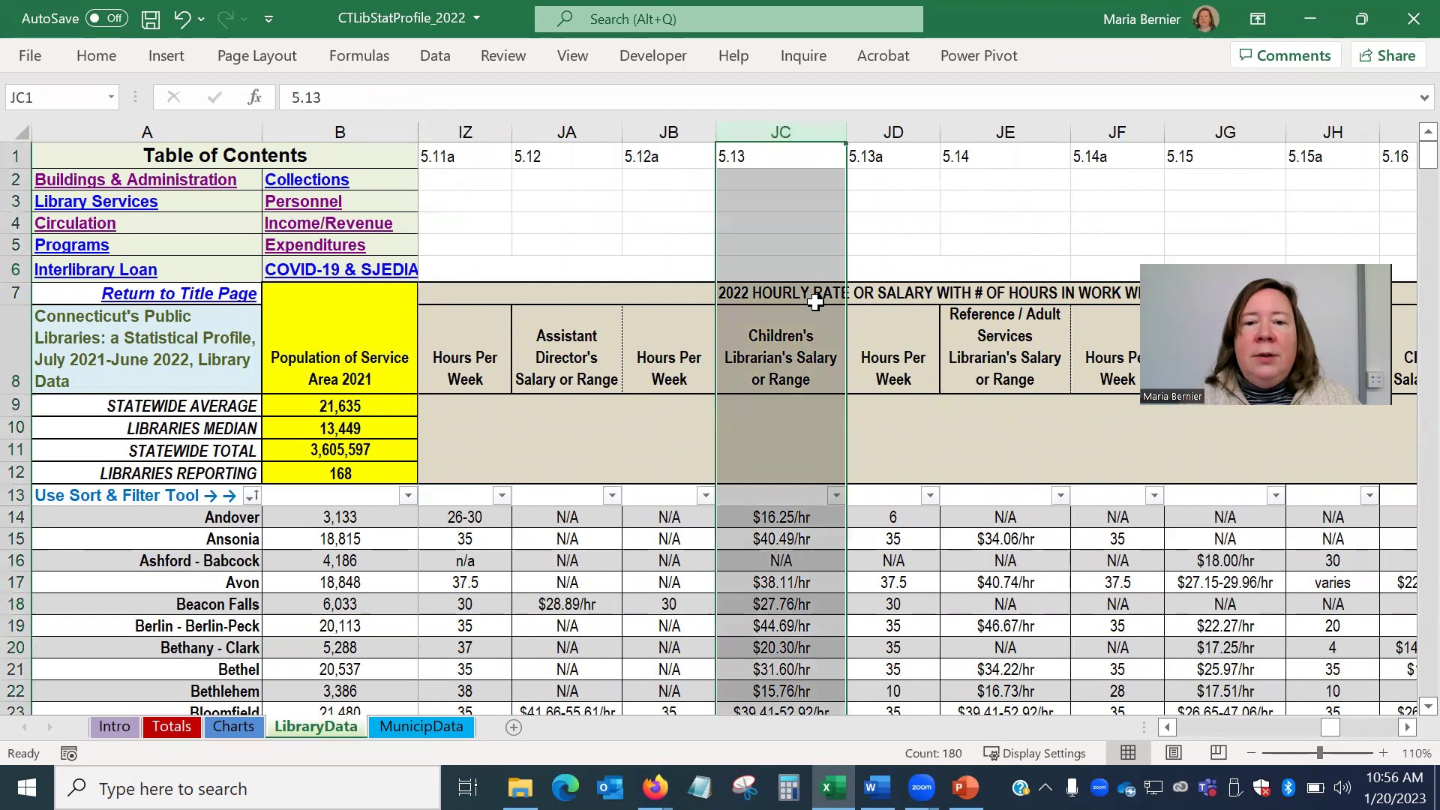
pyautogui.click(805, 358)
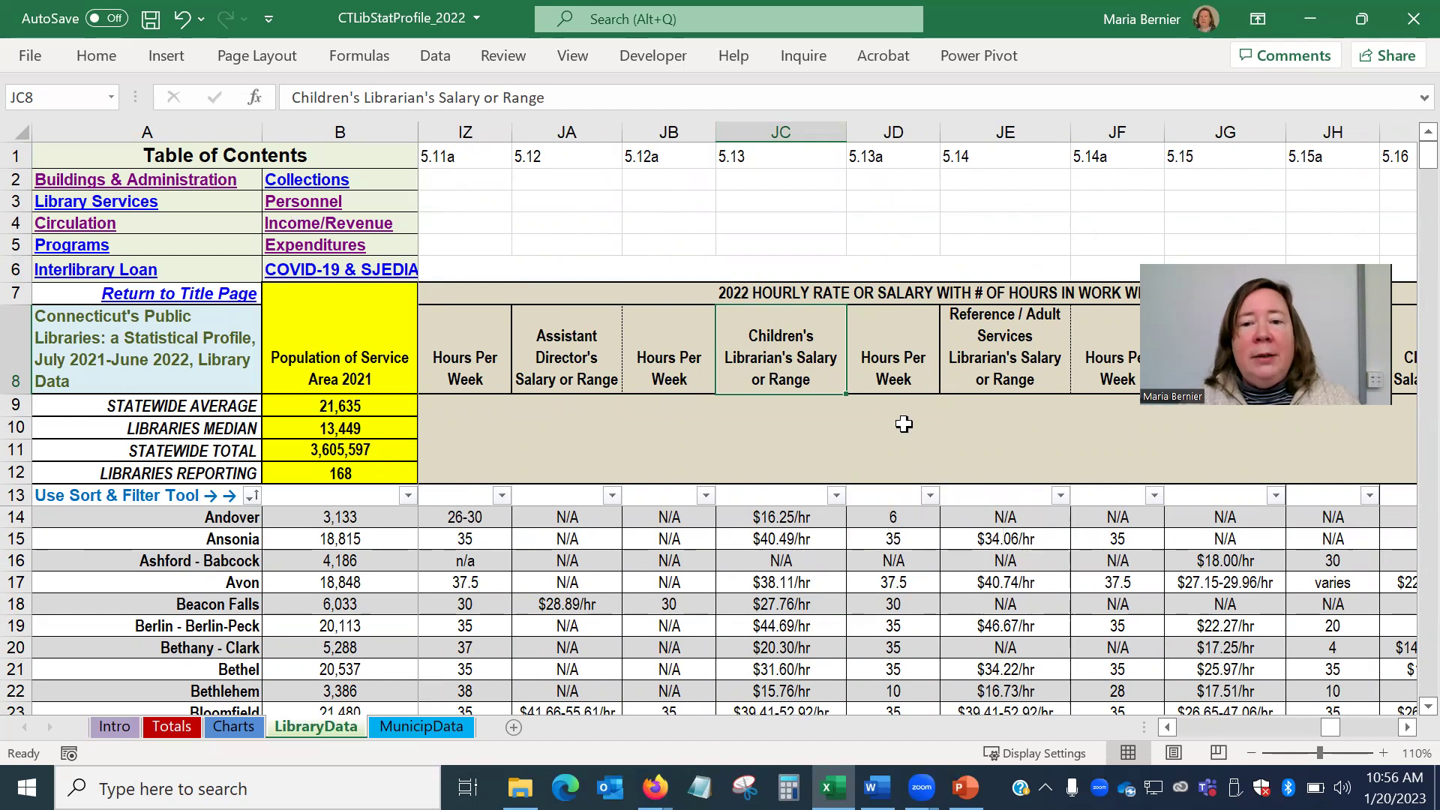
# - In the filter for the children's librarian's Hours Per Week, exclude the values 10, 12, 15, 16, 16.5, 18 and 19
pyautogui.click(927, 497)
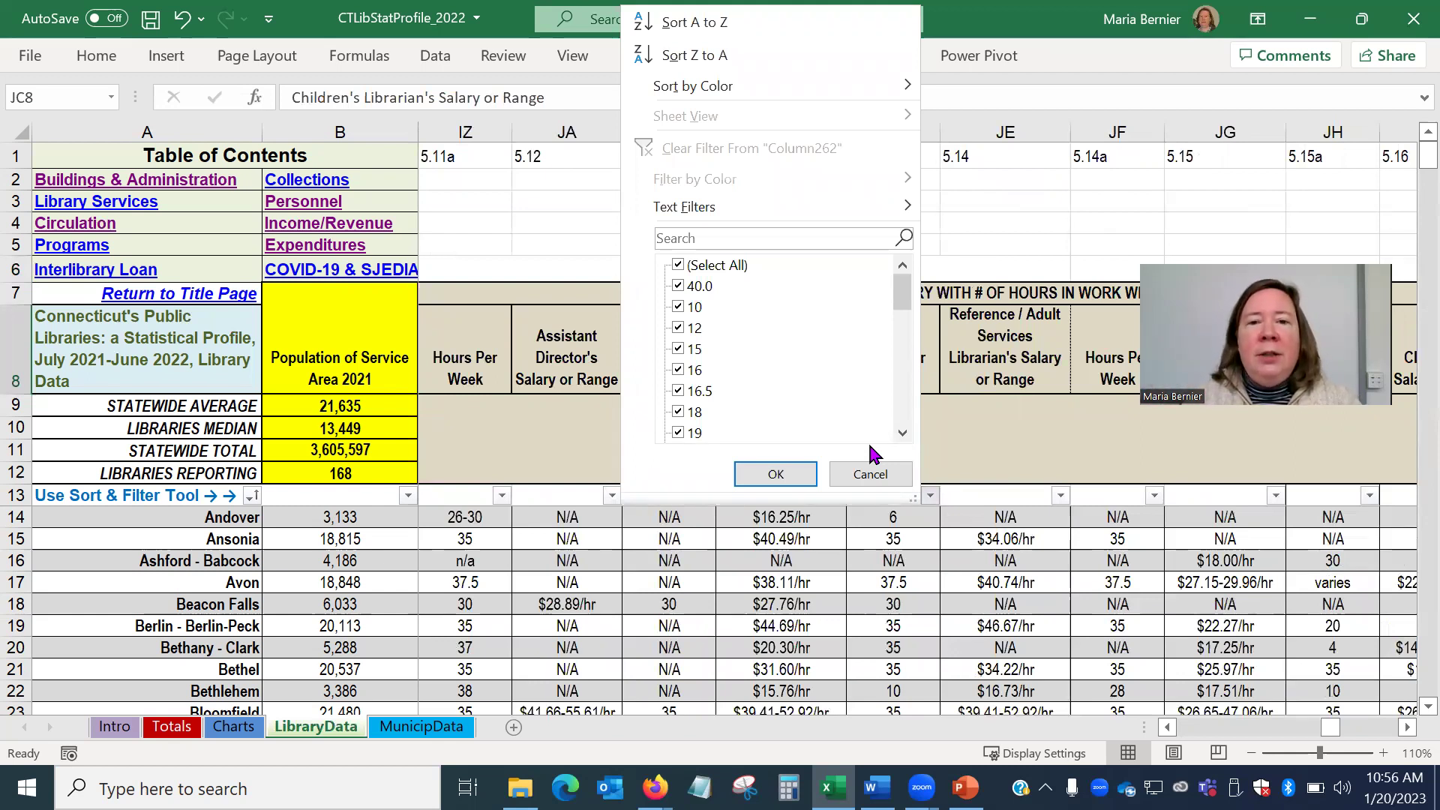
pyautogui.click(678, 307)
pyautogui.click(678, 329)
pyautogui.click(679, 350)
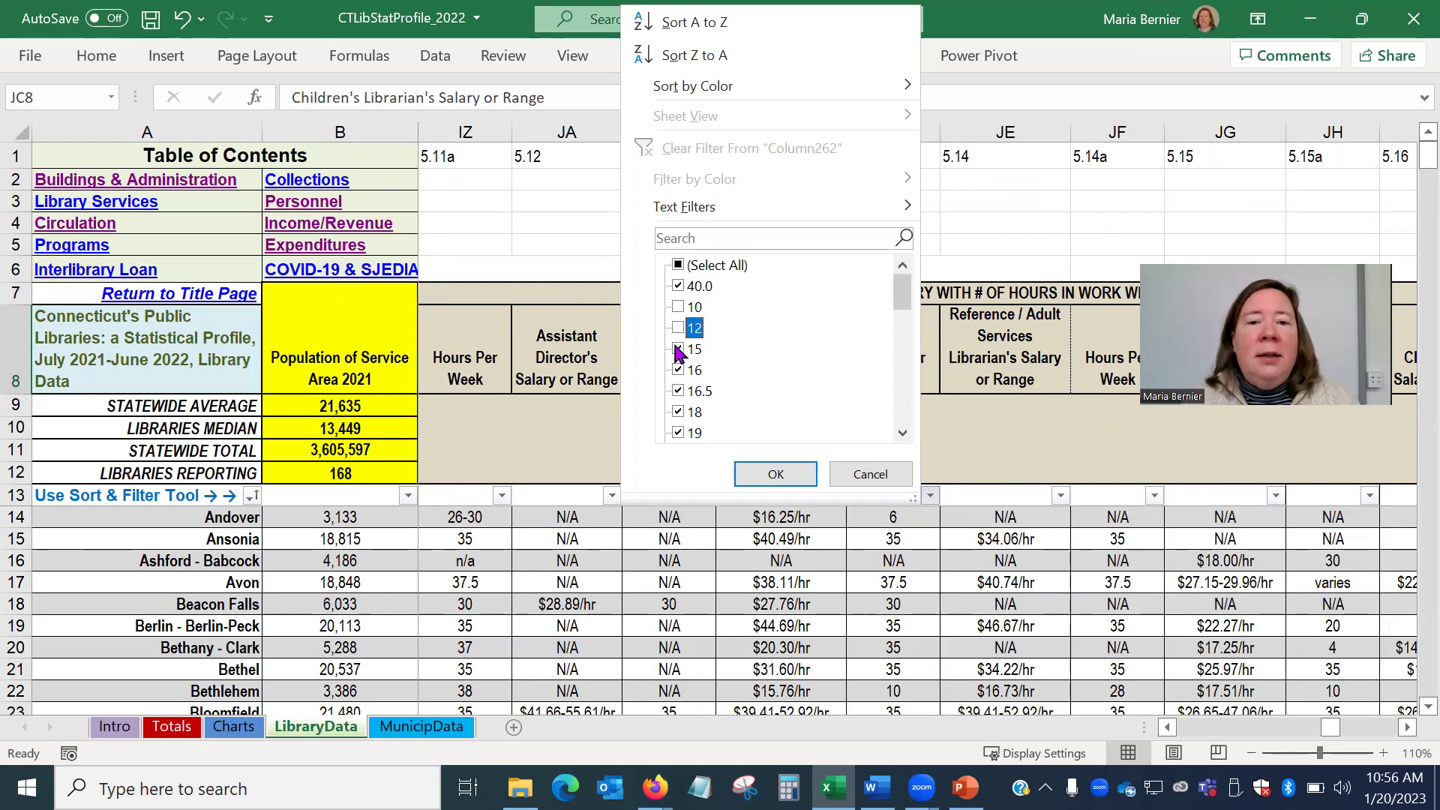
pyautogui.click(679, 370)
pyautogui.click(678, 392)
pyautogui.click(679, 413)
pyautogui.click(679, 434)
# - Exclude the values 20, 20-25, 22, 24 and 25 from the children's librarian's Hours Per Week filter
pyautogui.scroll(-1, 905, 304)
pyautogui.moveTo(905, 304); pyautogui.dragTo(905, 323)
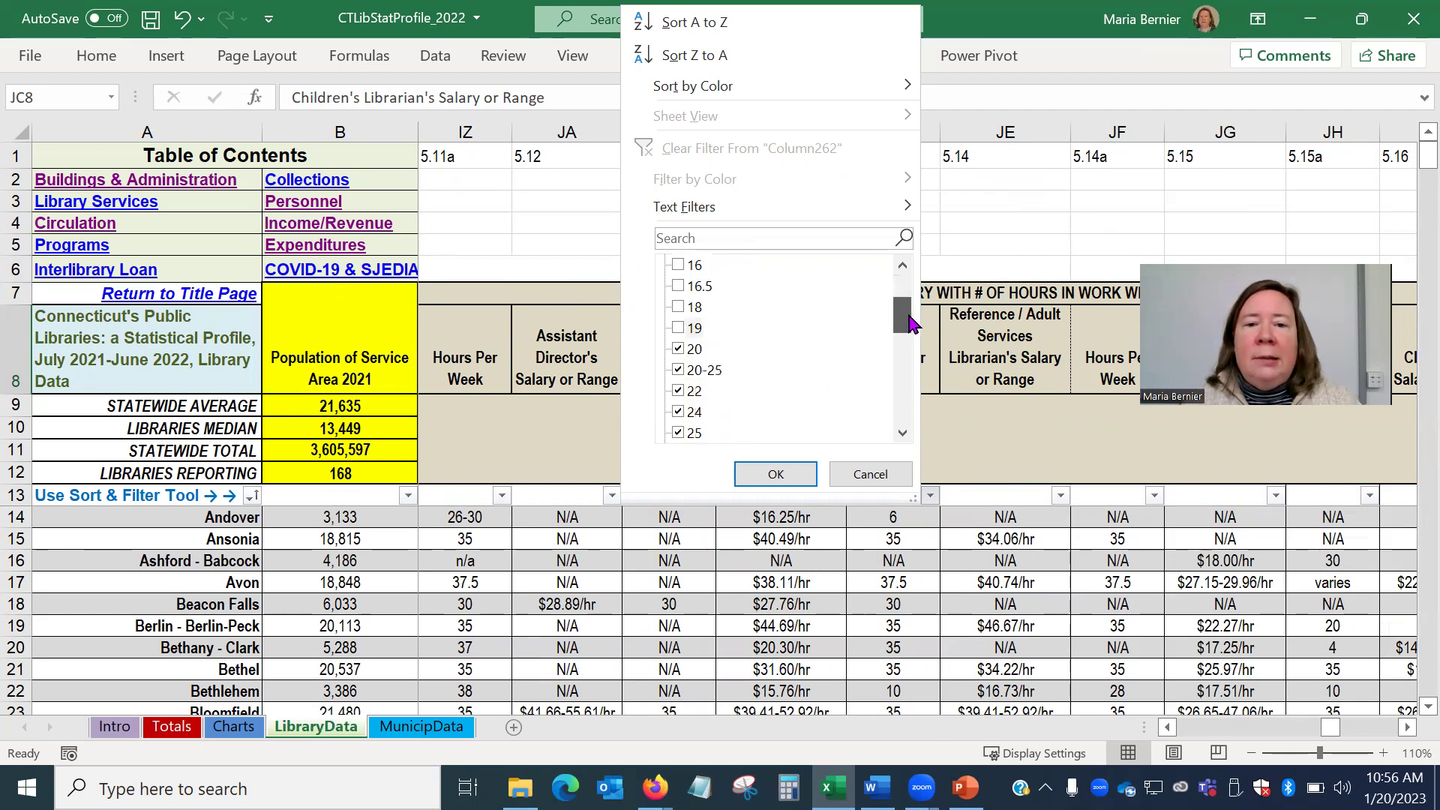
pyautogui.click(679, 350)
pyautogui.click(679, 371)
pyautogui.click(678, 391)
pyautogui.click(679, 412)
pyautogui.click(679, 434)
# - Exclude the values 26, 28.75, 29, 30 and 32 from the same Hours Per Week filter
pyautogui.scroll(-1, 900, 330)
pyautogui.moveTo(902, 326); pyautogui.dragTo(904, 346)
pyautogui.click(679, 328)
pyautogui.click(680, 349)
pyautogui.click(679, 370)
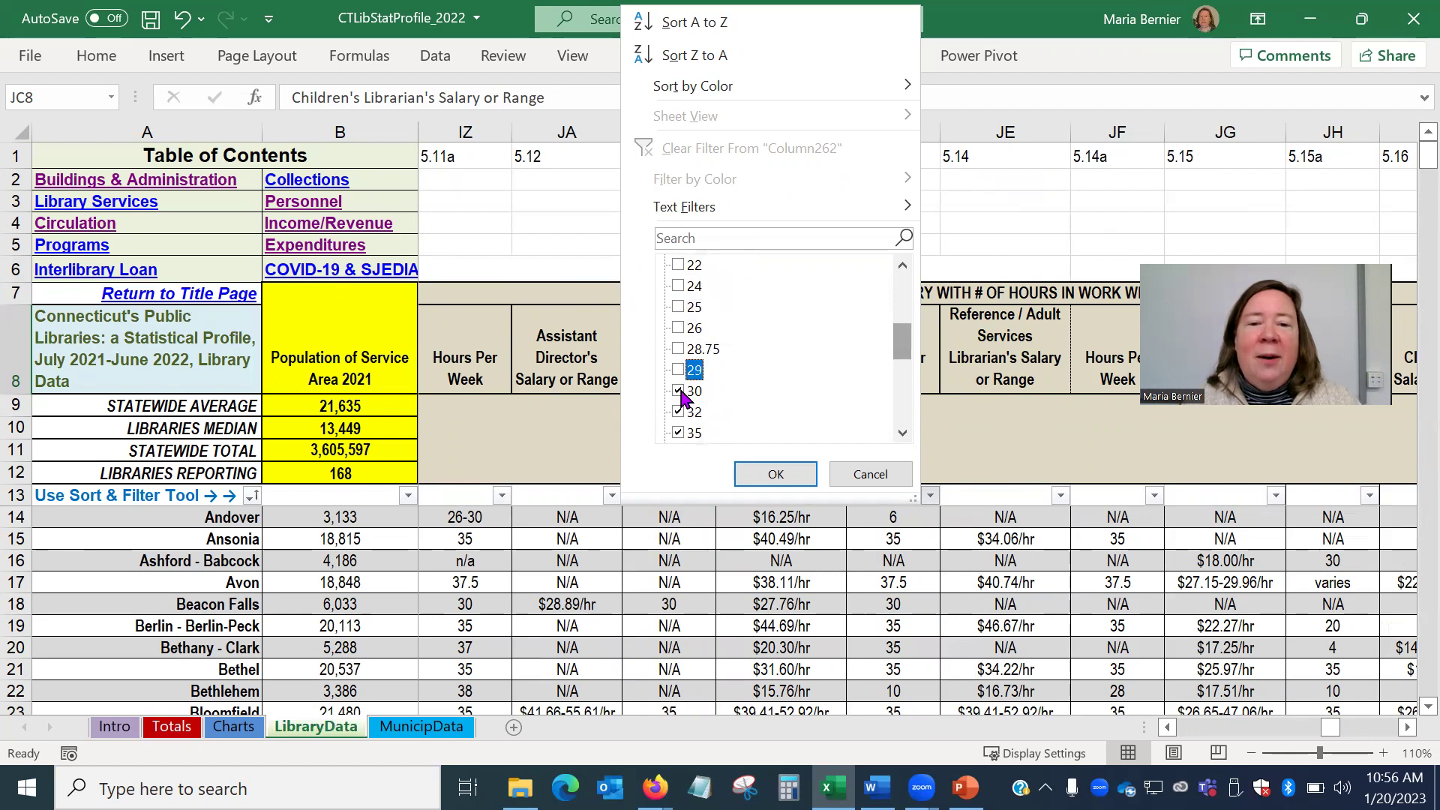
pyautogui.click(679, 392)
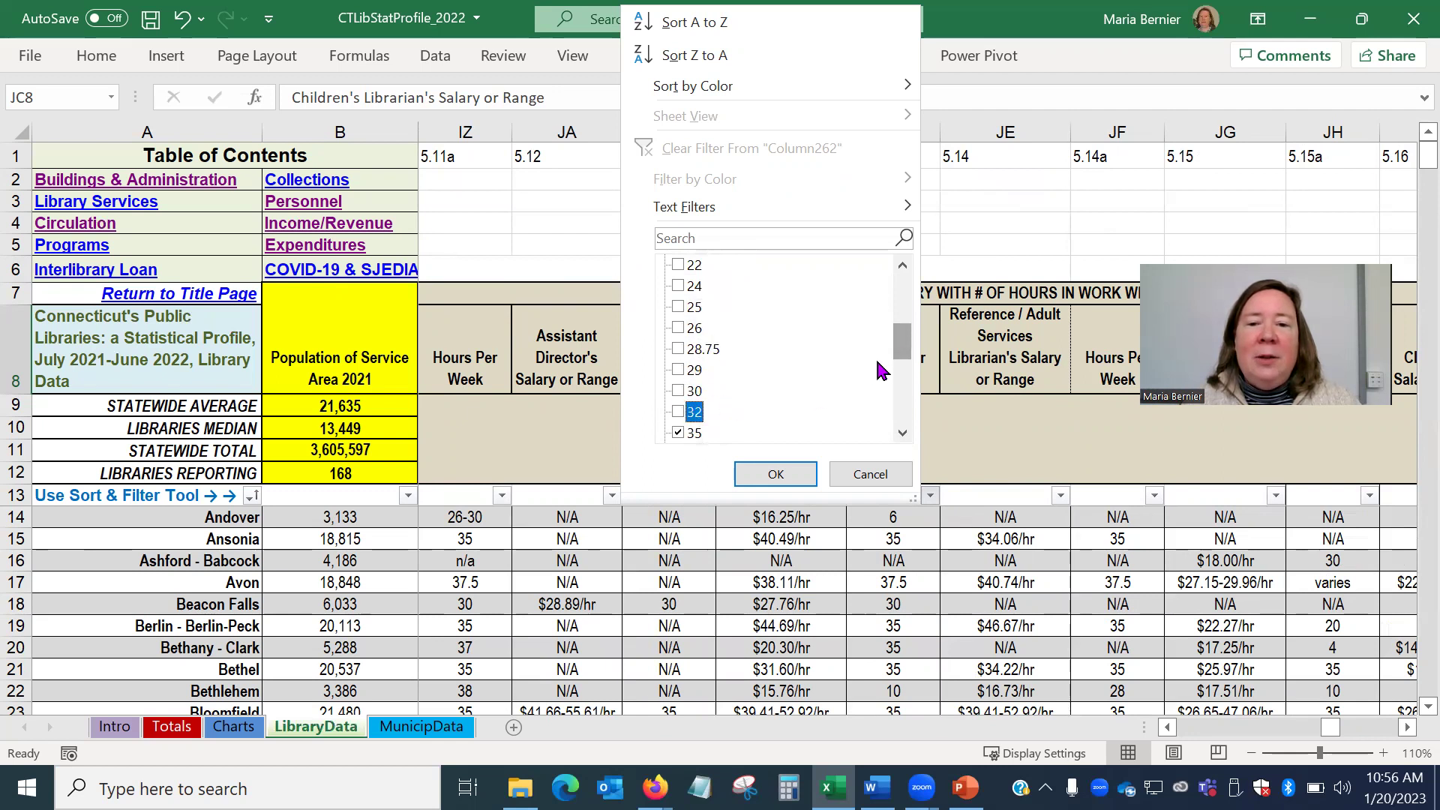
# - Exclude the last five entries of the hours list, apply the filter and look through the libraries that remain
pyautogui.moveTo(904, 345); pyautogui.dragTo(925, 413)
pyautogui.click(677, 349)
pyautogui.click(678, 371)
pyautogui.click(679, 392)
pyautogui.click(679, 413)
pyautogui.click(678, 434)
pyautogui.scroll(-1, 904, 414)
pyautogui.moveTo(904, 415); pyautogui.dragTo(899, 284)
pyautogui.click(780, 474)
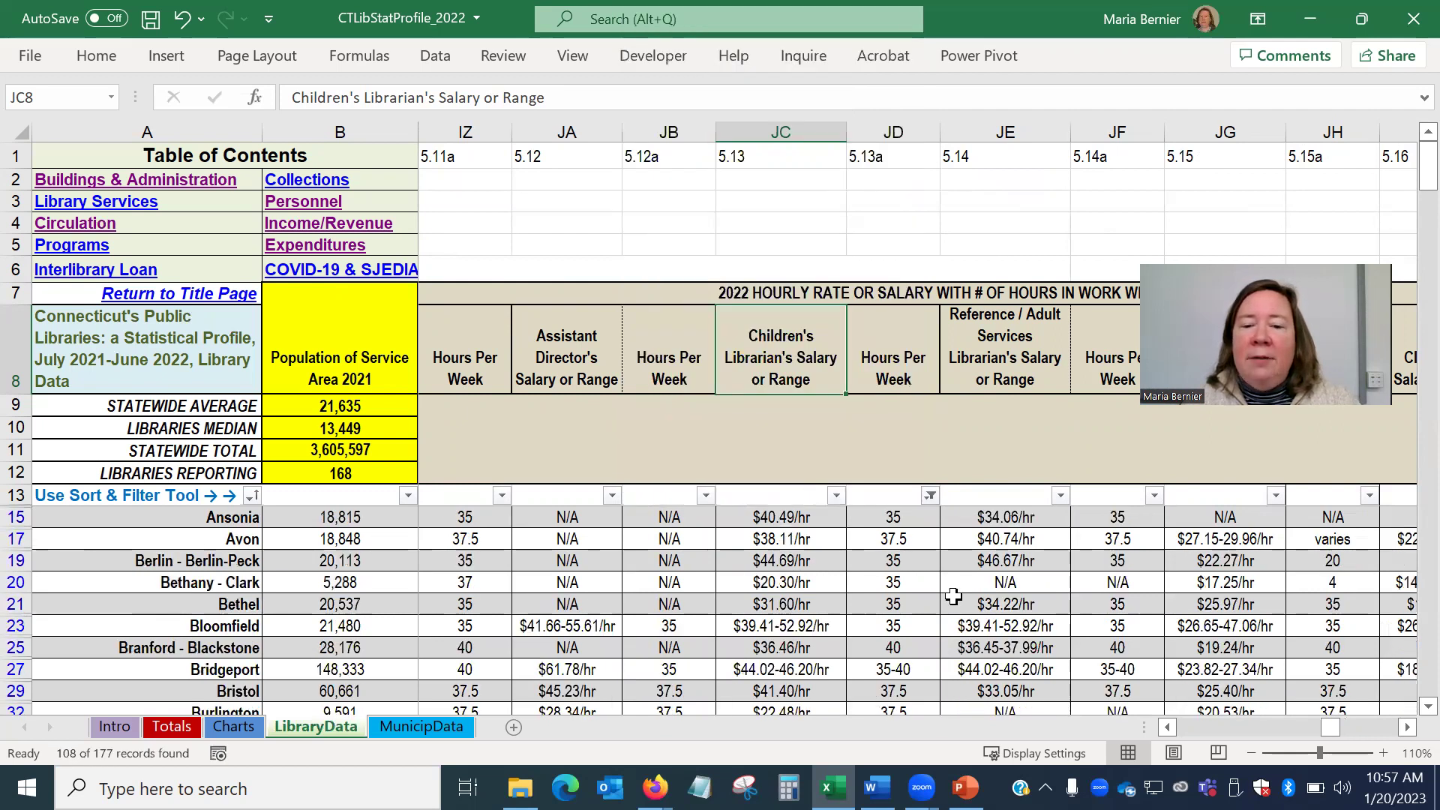
pyautogui.scroll(-3, 952, 596)
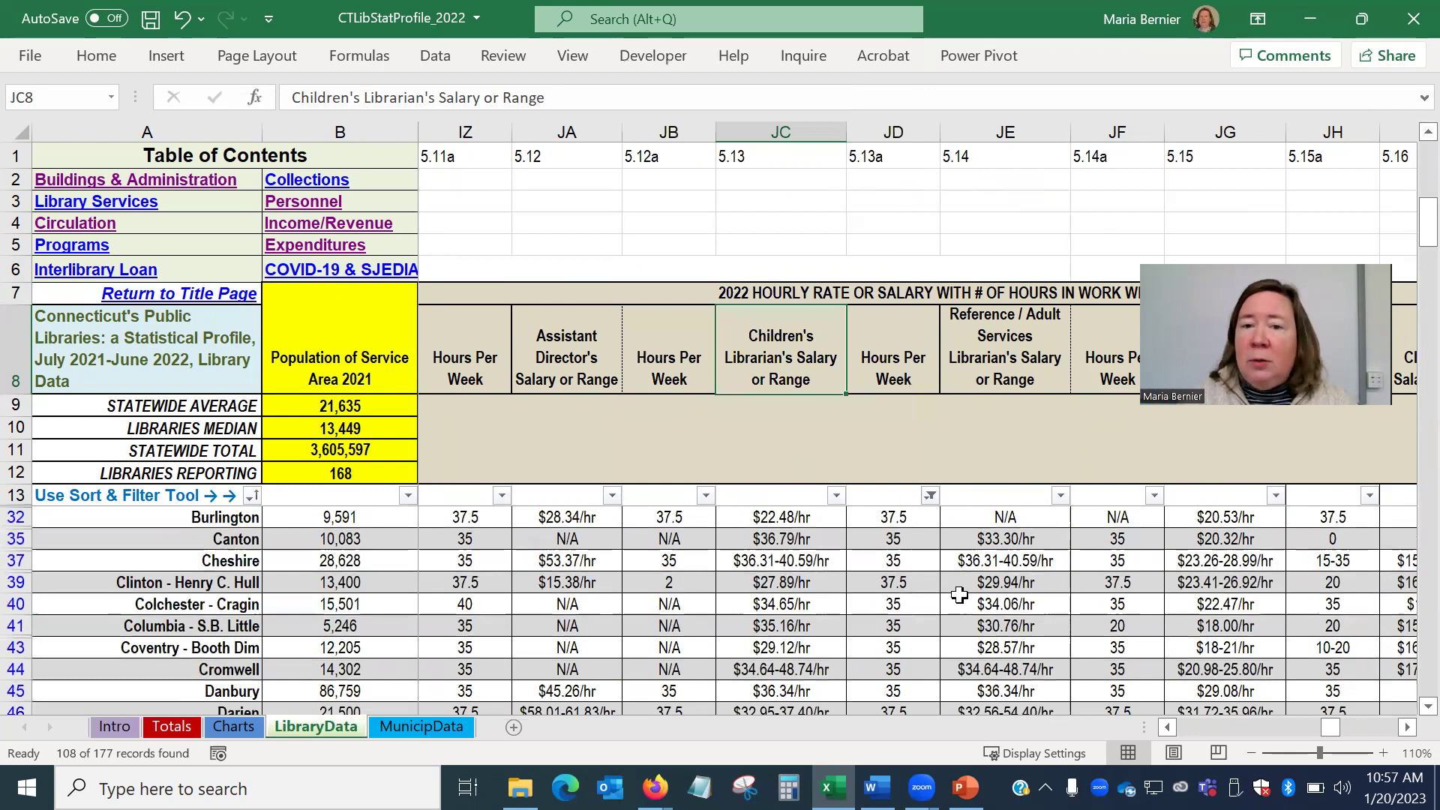
pyautogui.scroll(-4, 959, 595)
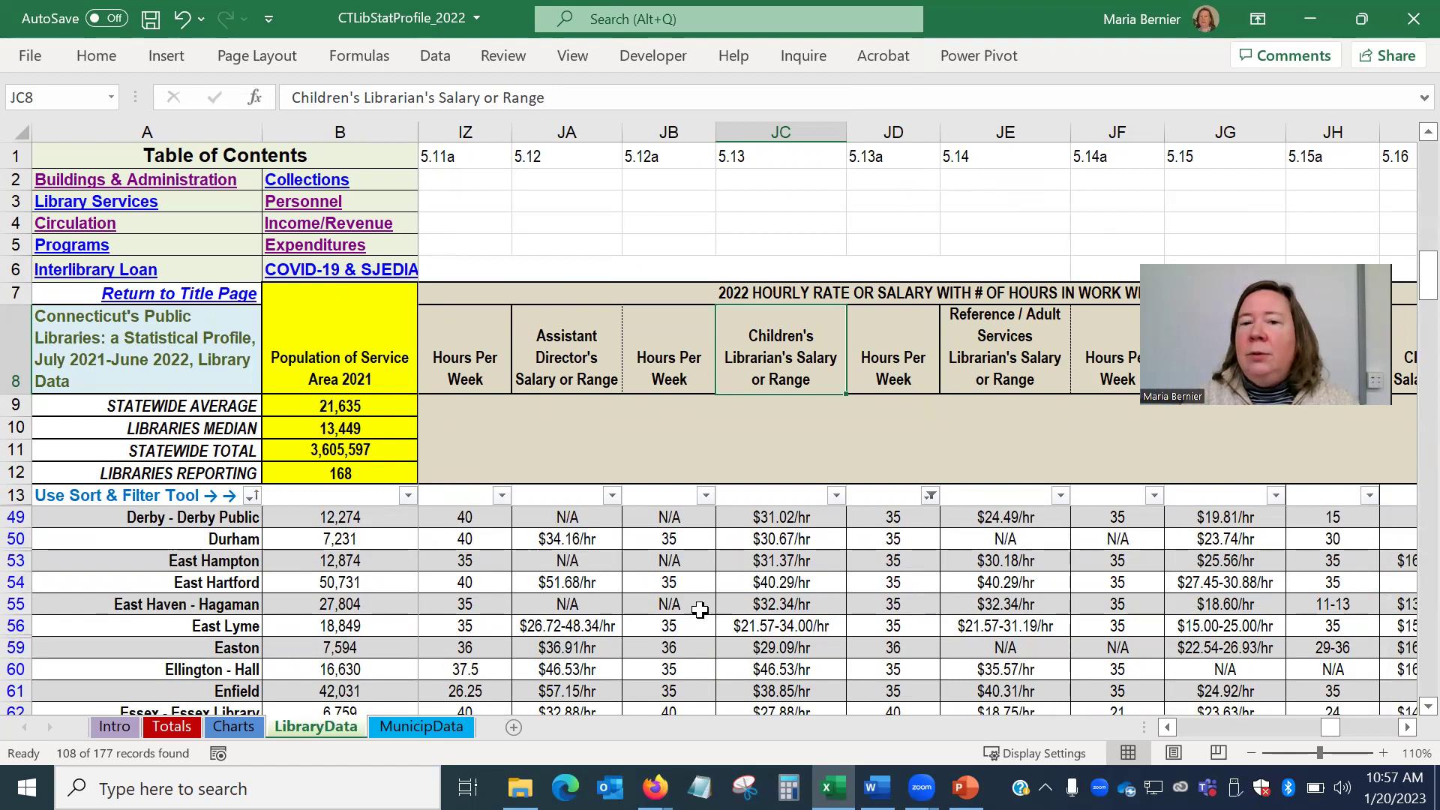
# - Filter Population of Service Area 2021 to values between 40000 and 60000
pyautogui.click(400, 478)
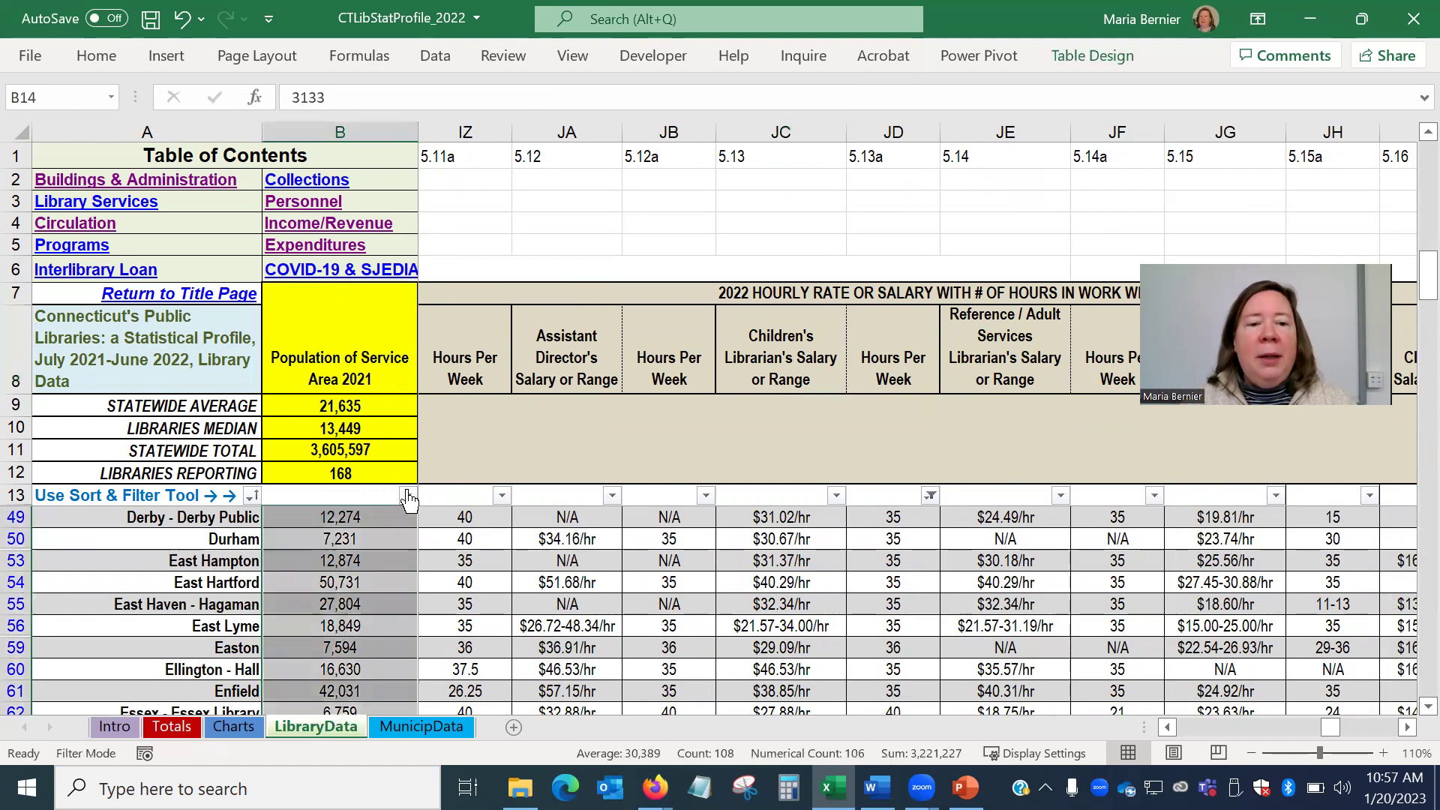
pyautogui.click(408, 495)
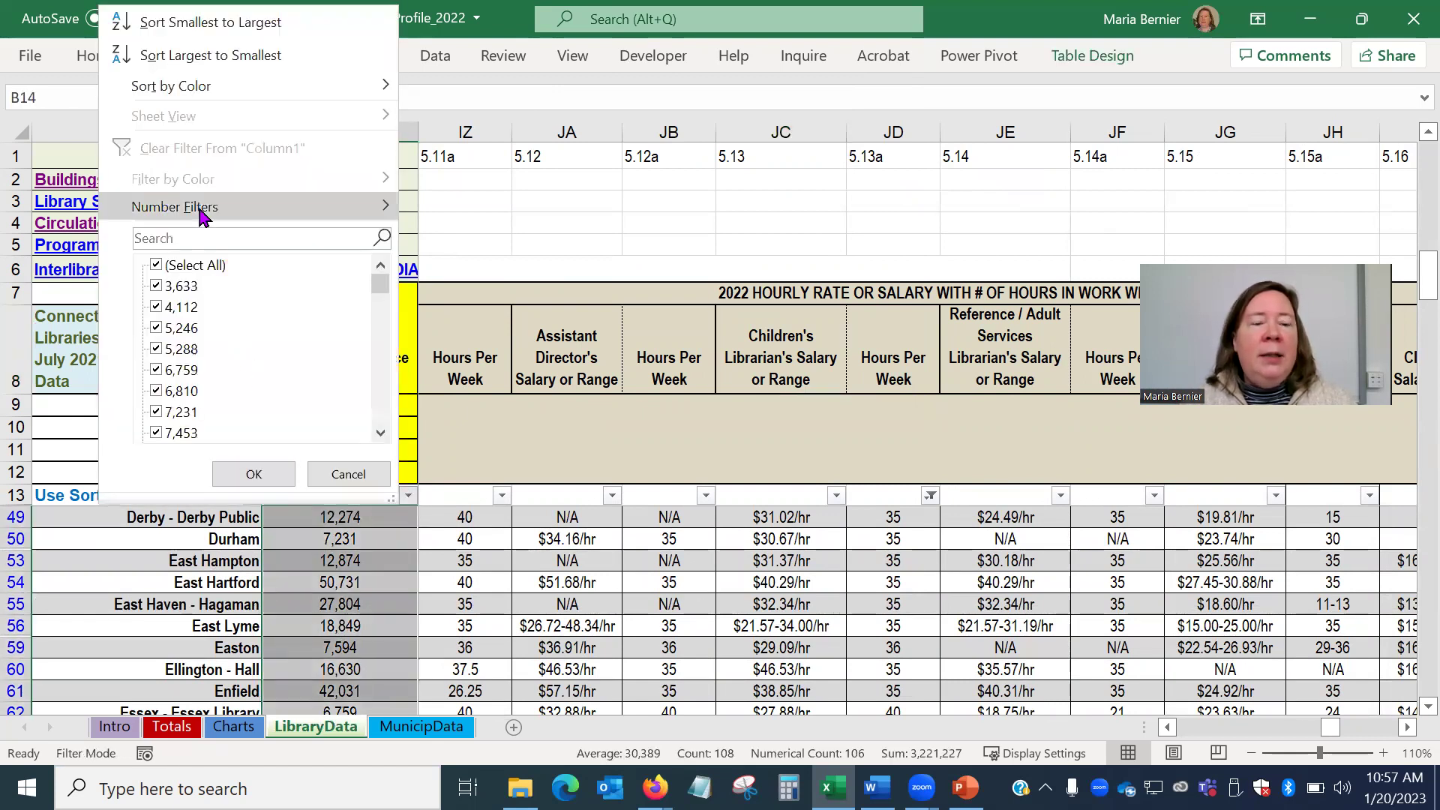
pyautogui.moveTo(201, 217)
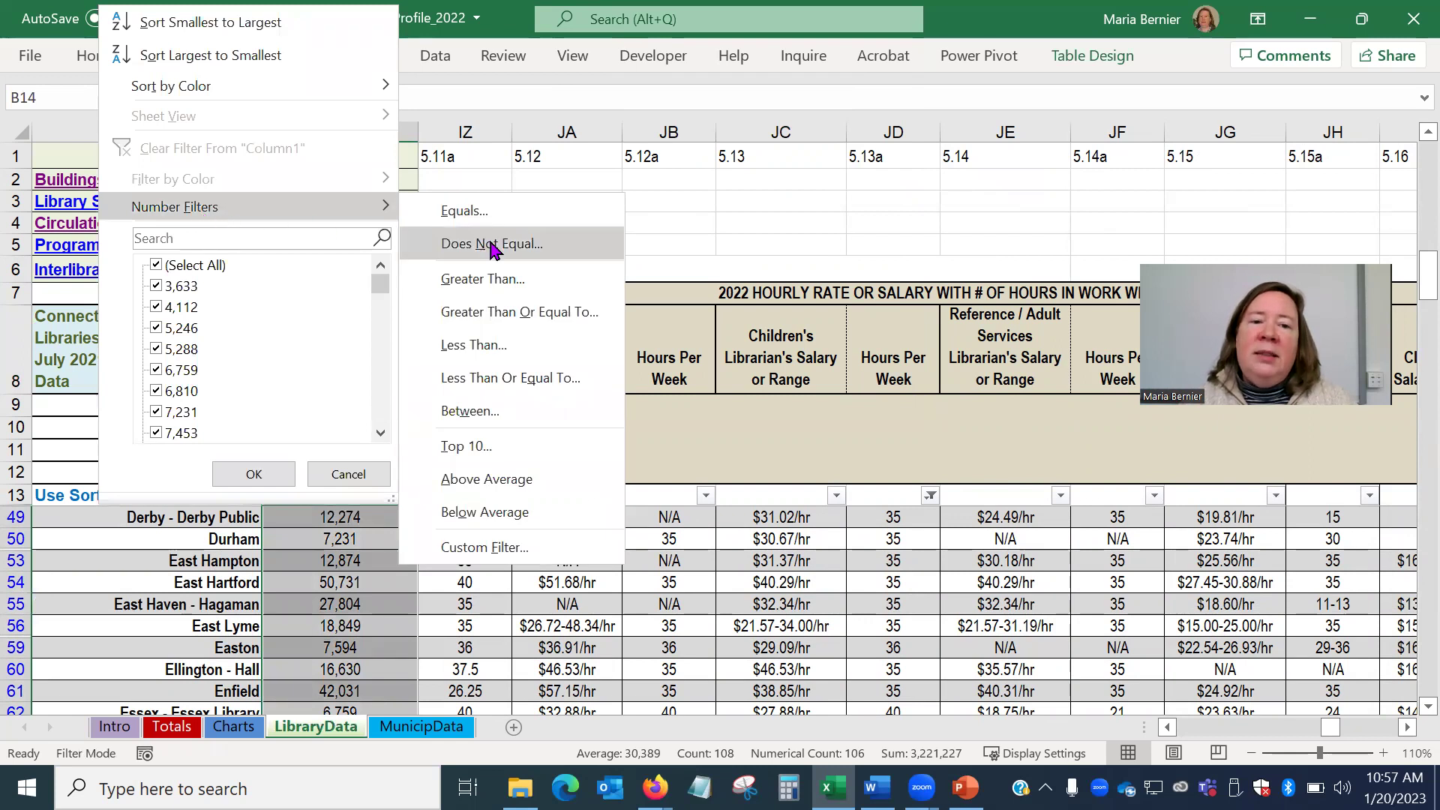
pyautogui.click(507, 411)
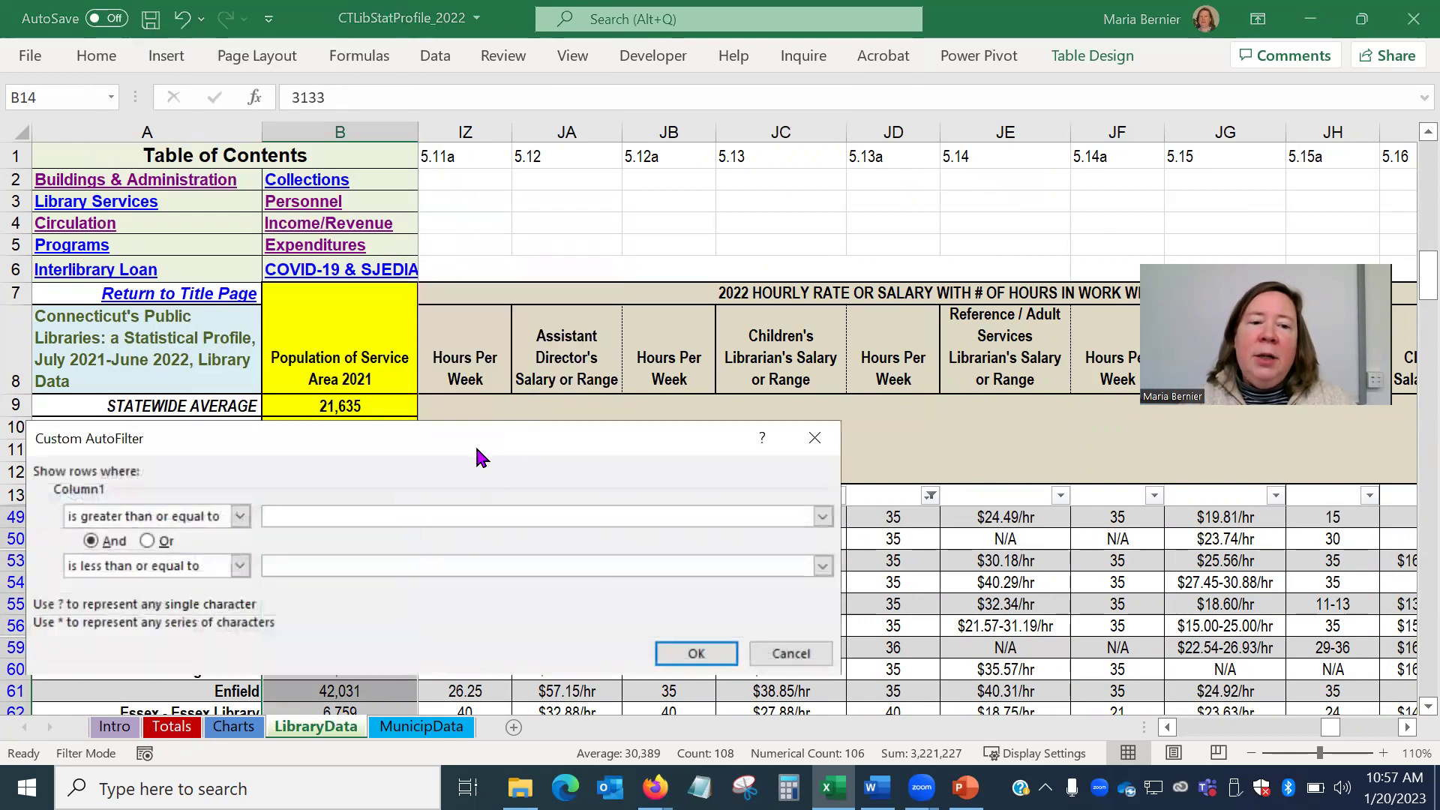
pyautogui.write('4')
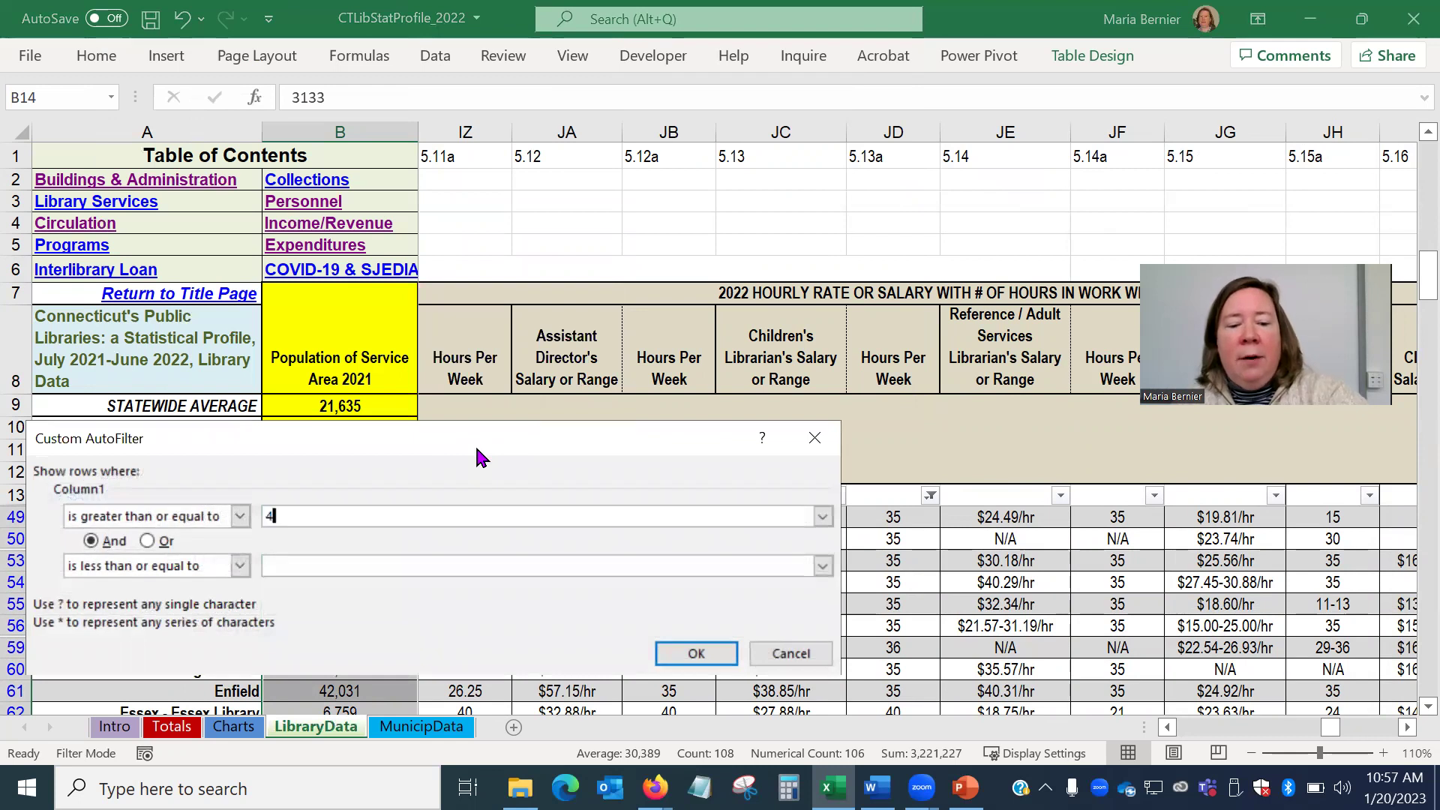
pyautogui.write('0000')
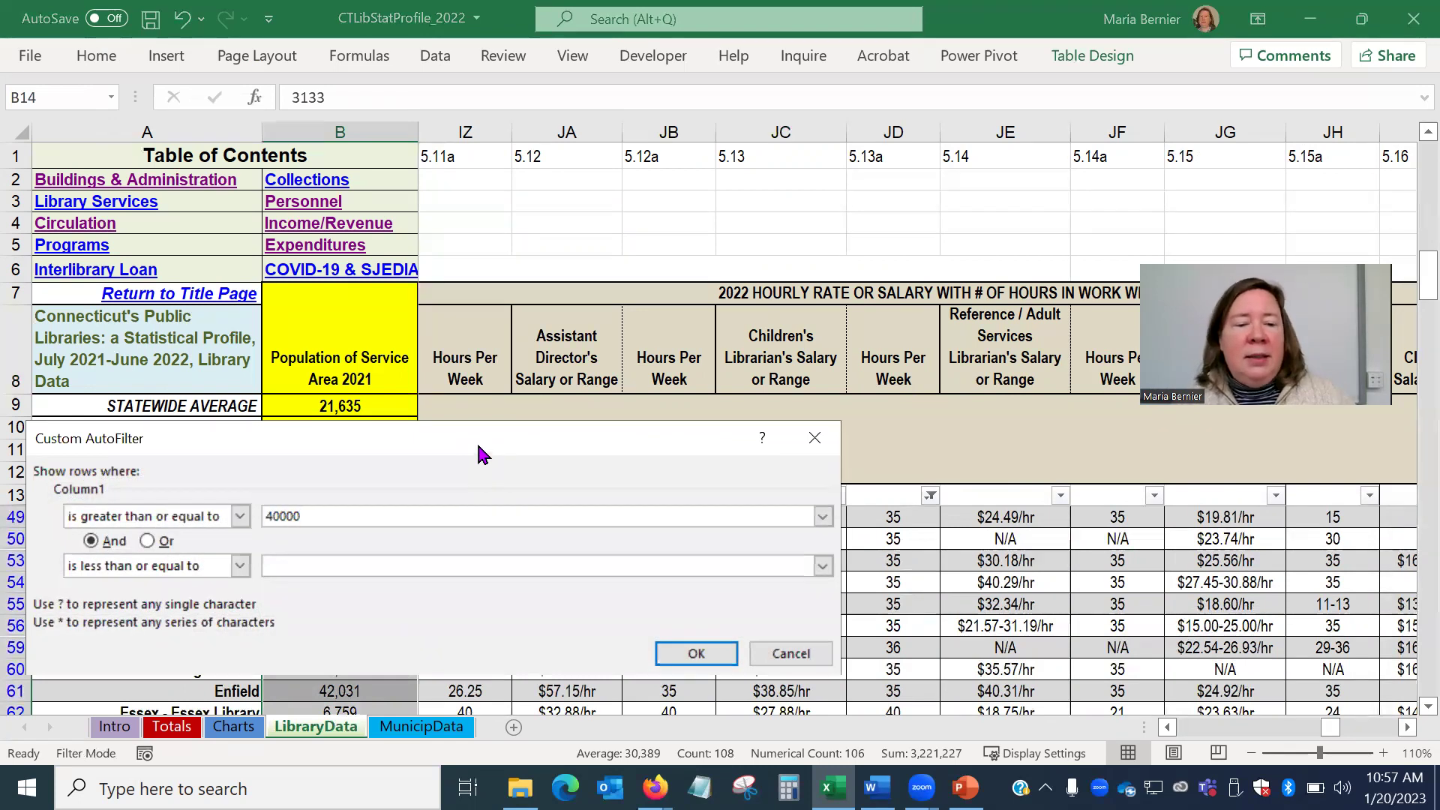
pyautogui.click(391, 566)
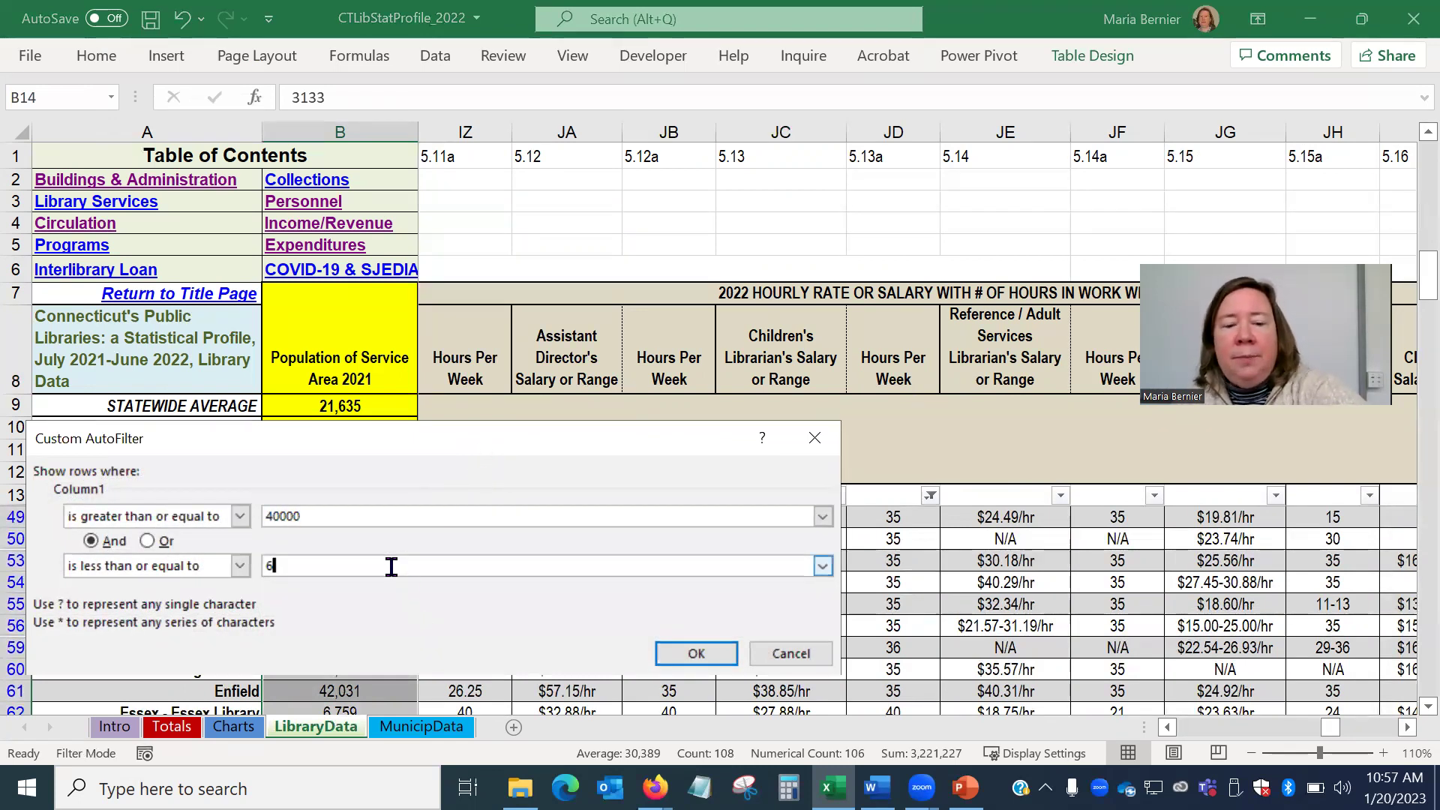
pyautogui.press('Return')
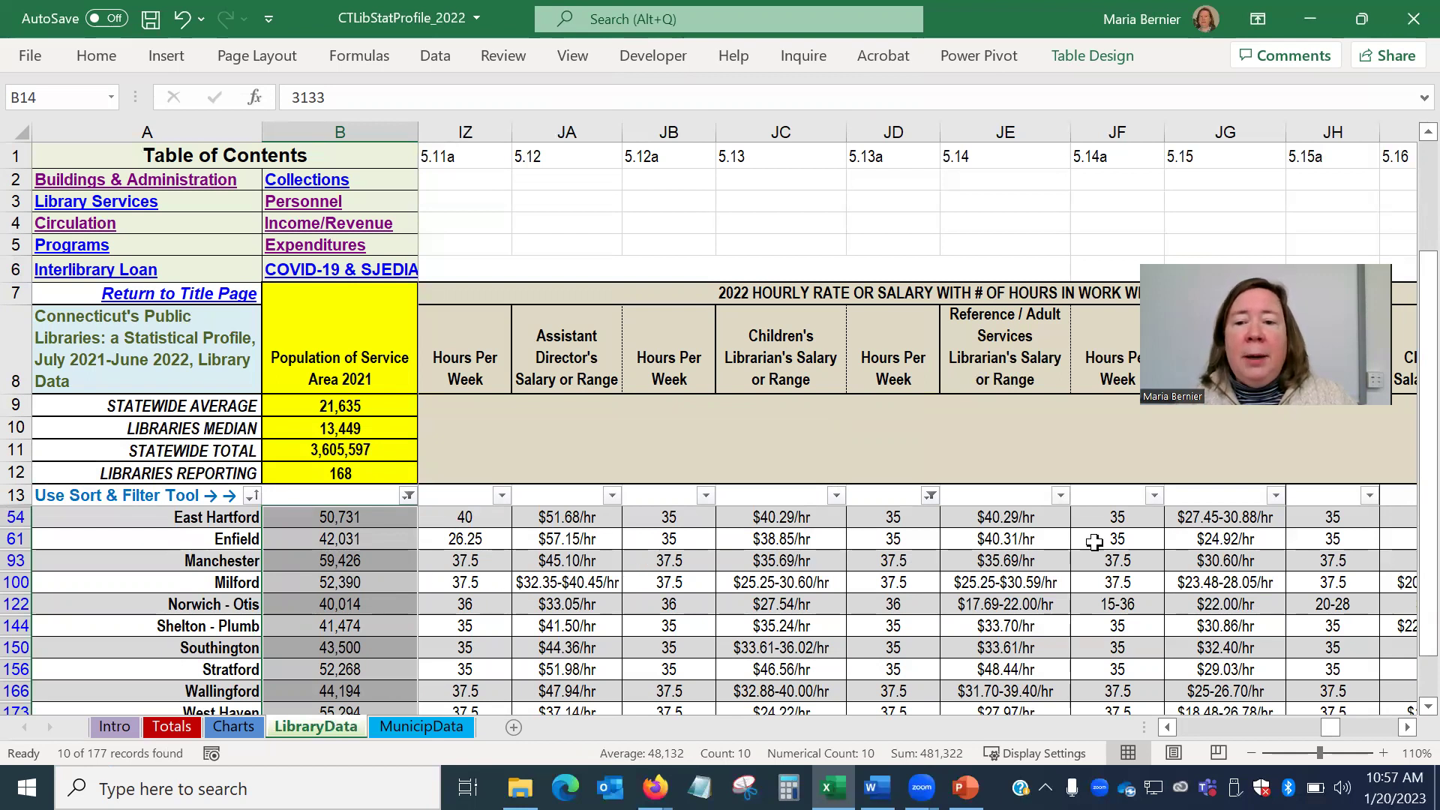
# - Sort the filtered libraries by AENGLC Wealth Rank 2022 from smallest to largest and look over the order
pyautogui.click(1056, 540)
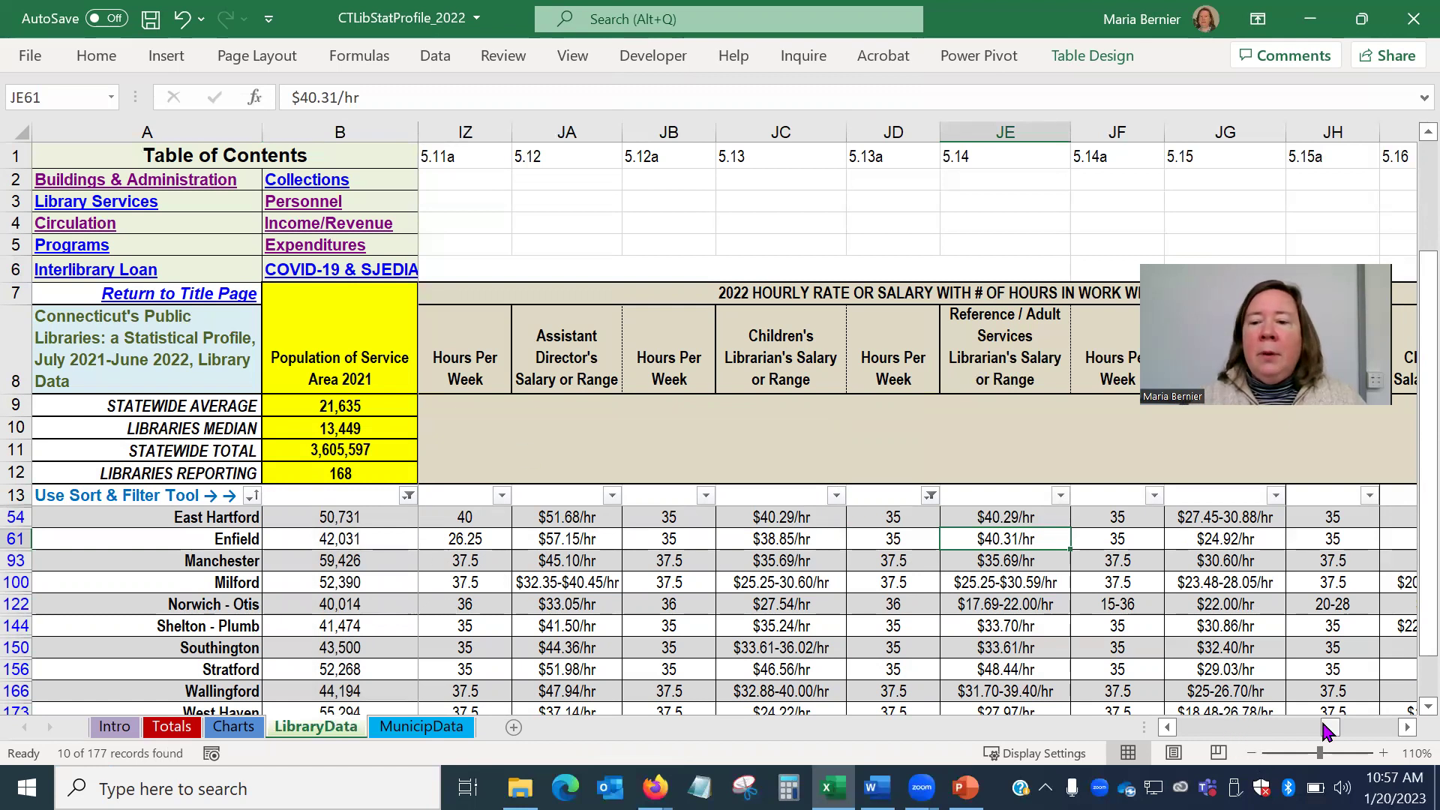
pyautogui.moveTo(1331, 727); pyautogui.dragTo(1146, 727)
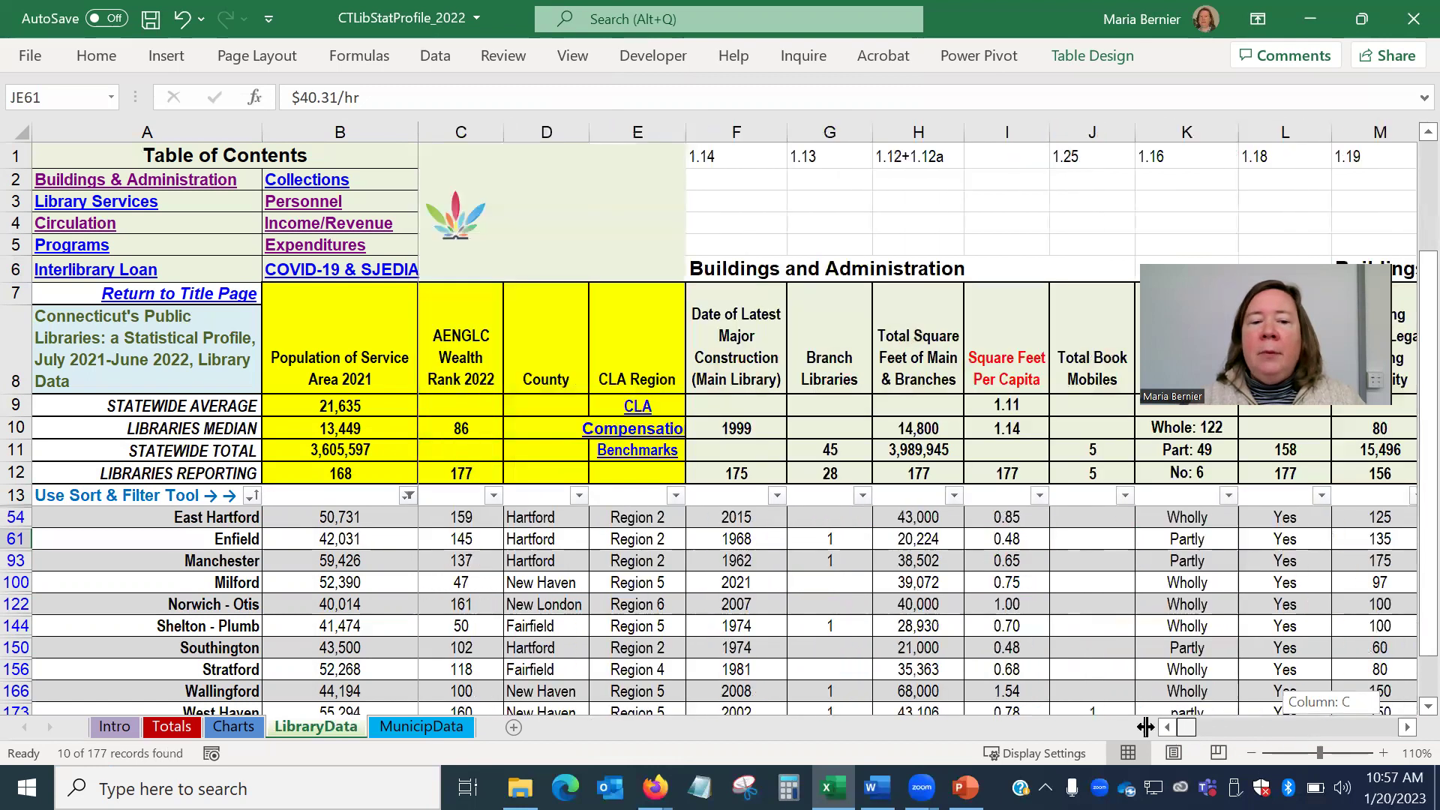
pyautogui.click(493, 497)
pyautogui.press('Escape')
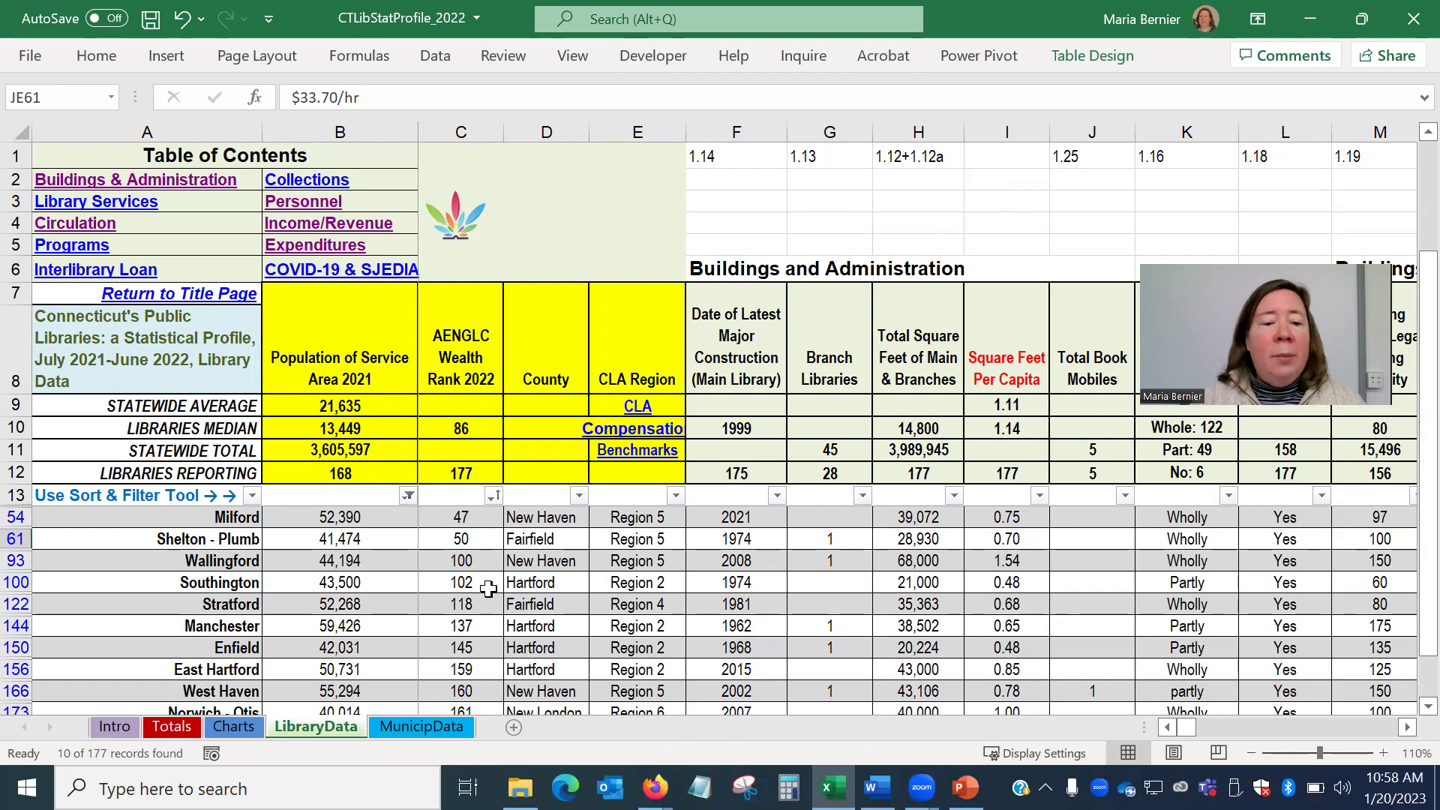
pyautogui.scroll(-1, 487, 623)
pyautogui.scroll(-1, 488, 623)
pyautogui.scroll(2, 487, 623)
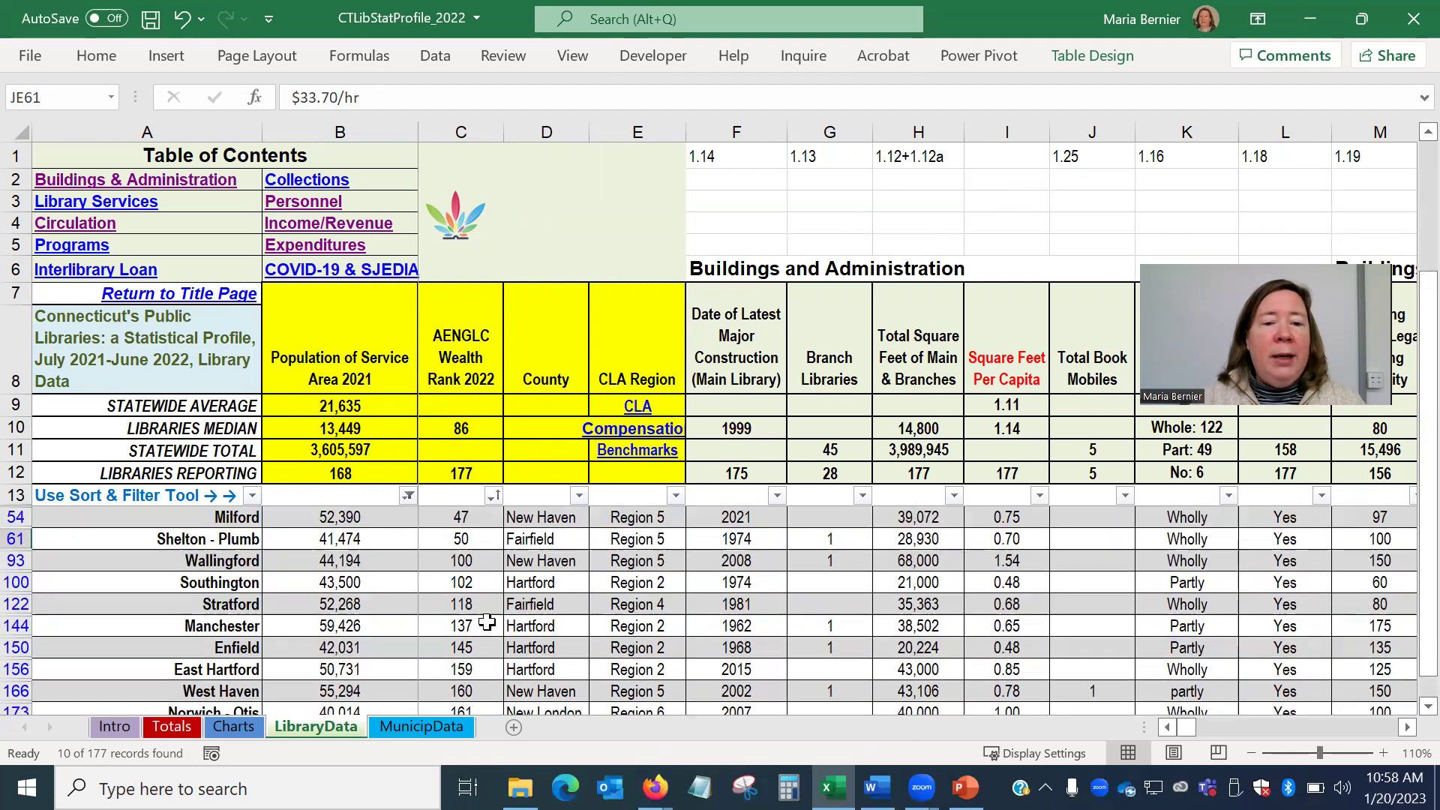
# - Filter County to show only Hartford and go to the 2022 salary columns to compare the children's librarians' pay
pyautogui.click(579, 496)
pyautogui.click(390, 266)
pyautogui.click(367, 307)
pyautogui.click(432, 473)
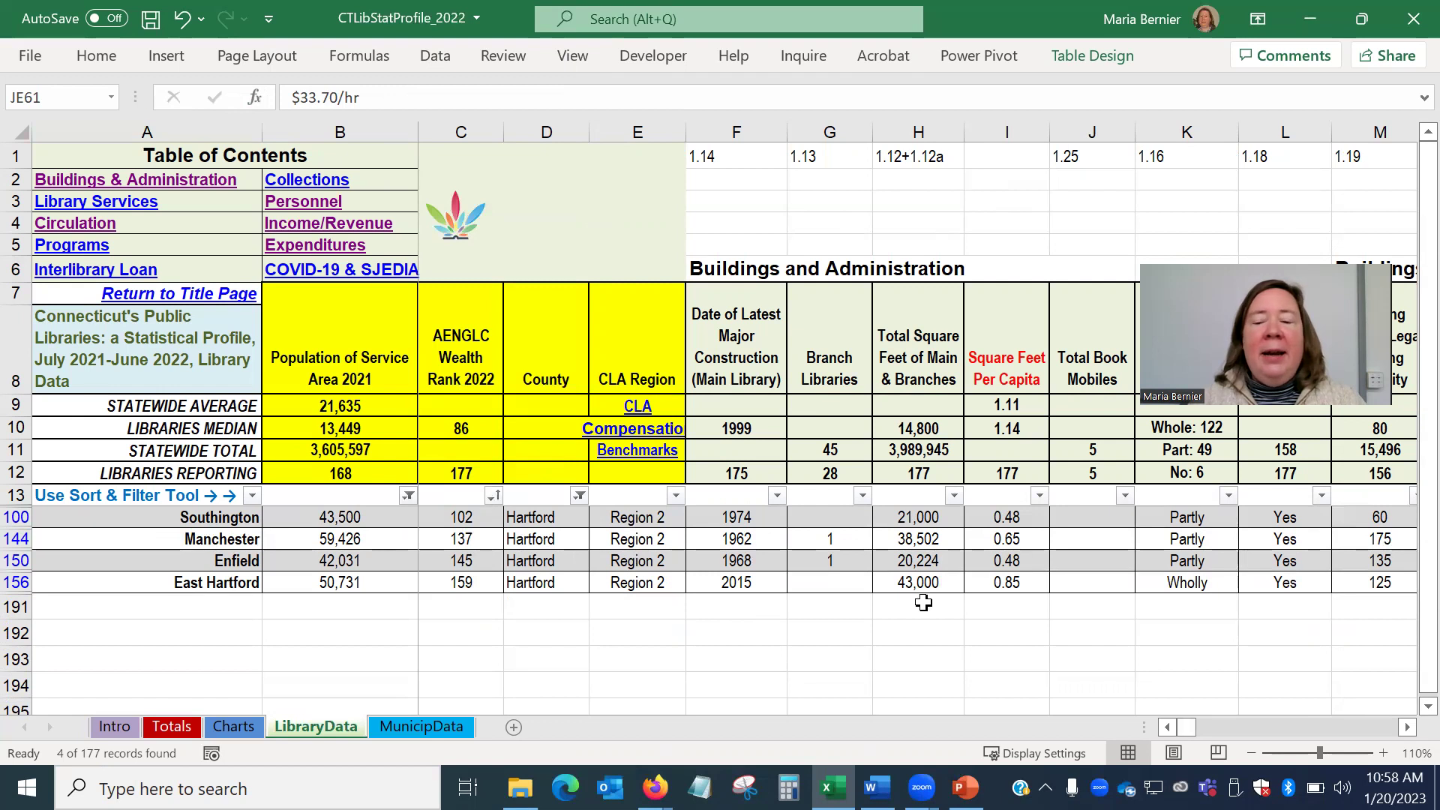
pyautogui.moveTo(1196, 735); pyautogui.dragTo(1355, 735)
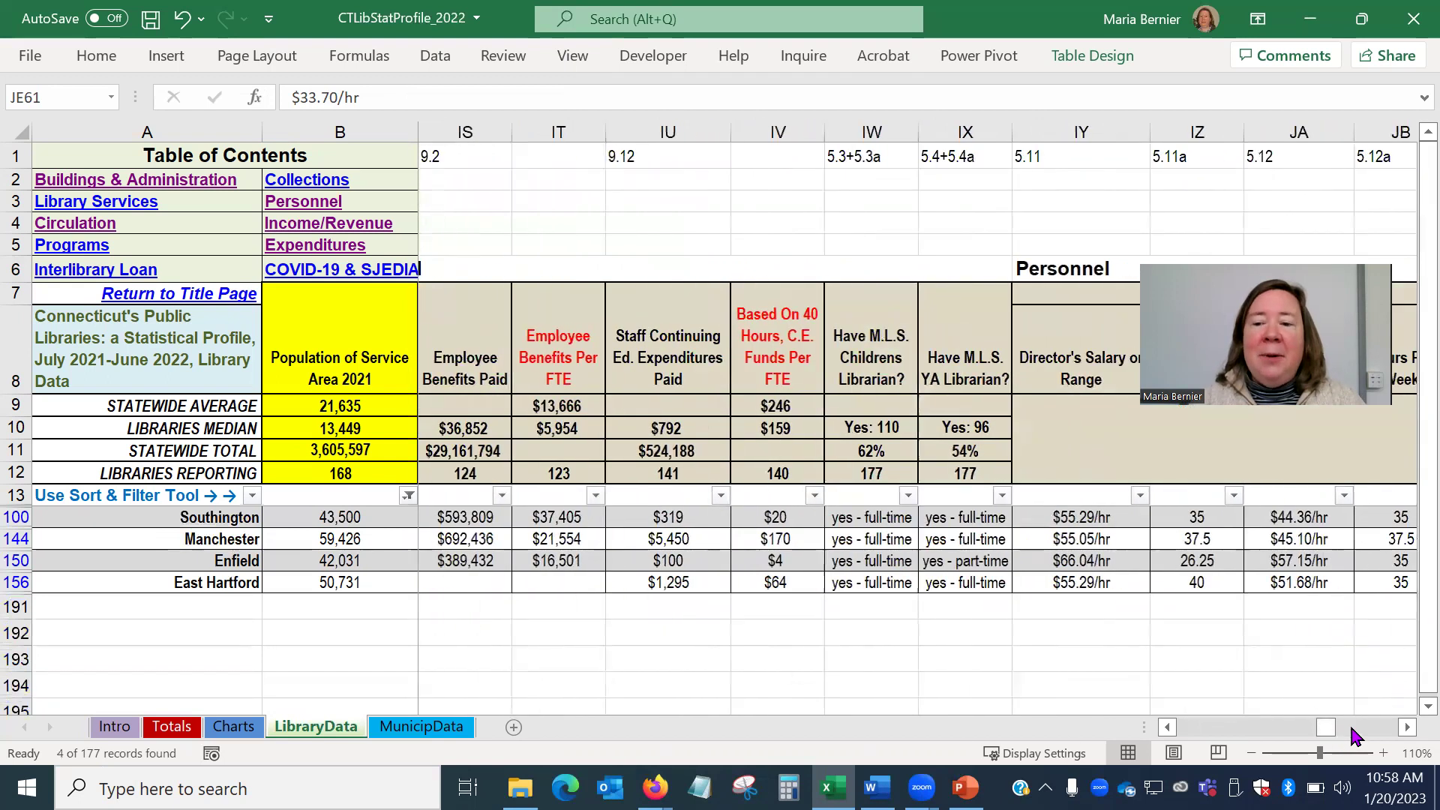
pyautogui.click(1355, 736)
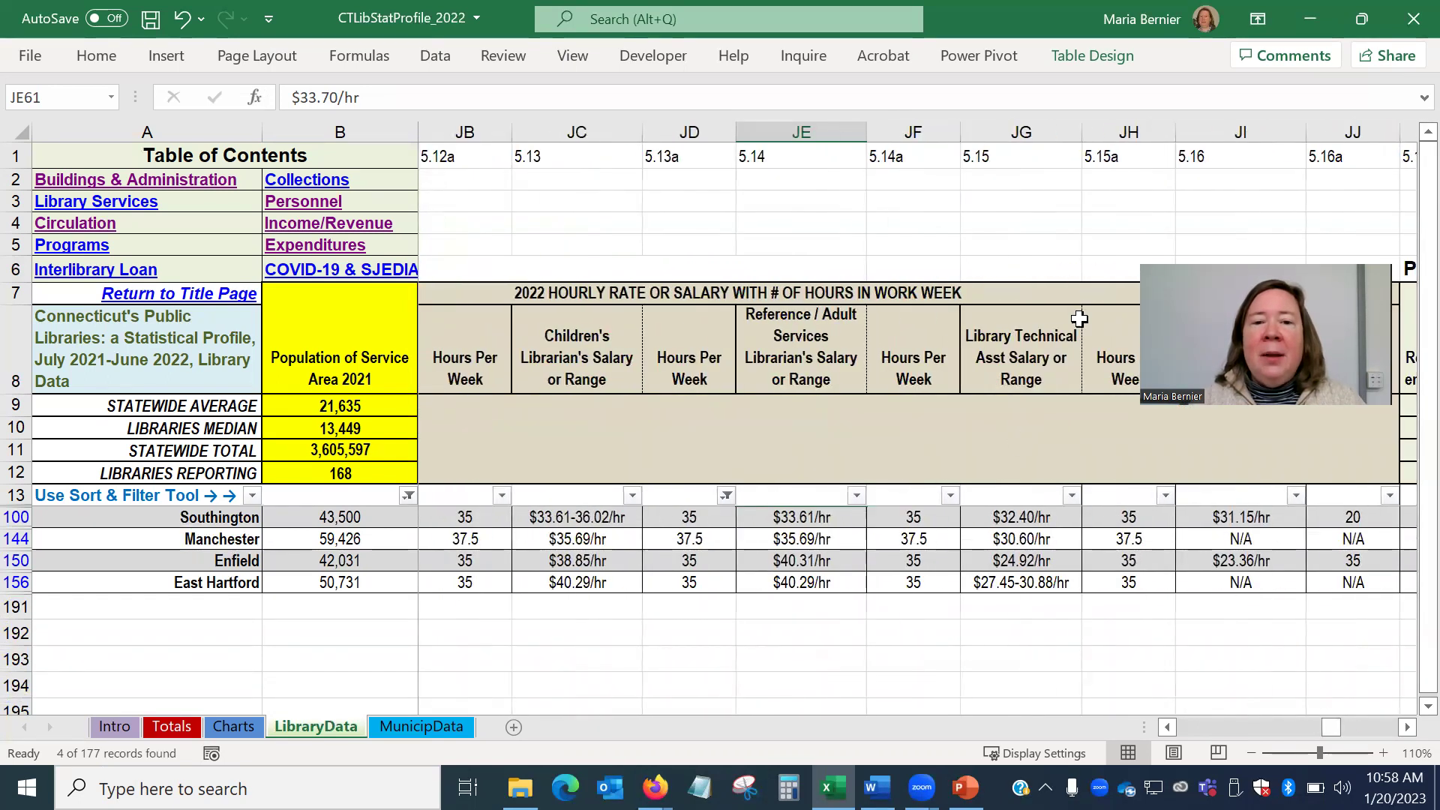
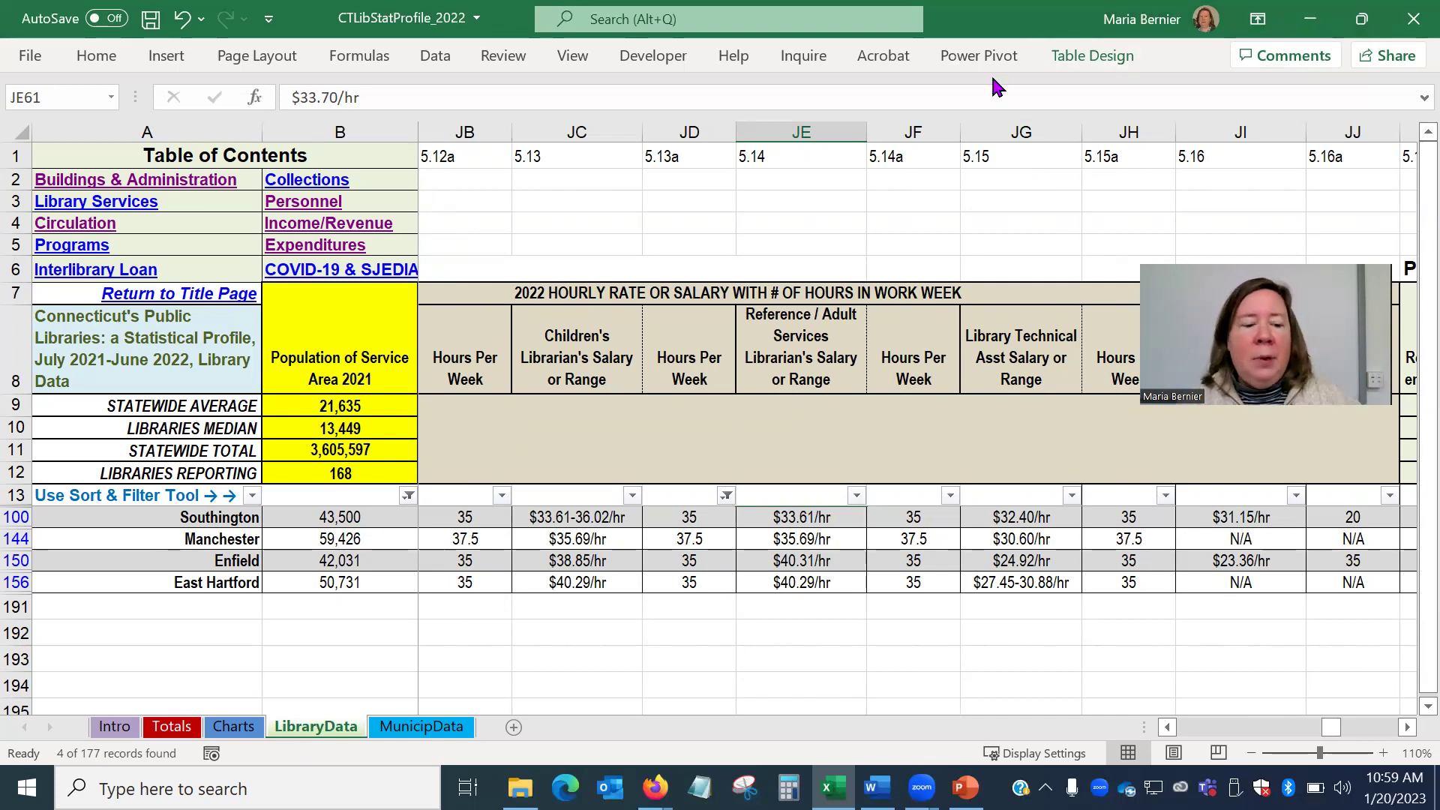
# - Switch to the Statistical Profile page in Firefox and examine Profiles from Past Years, 2022 Statewide Numbers and the documents offered for 2022
pyautogui.click(1313, 14)
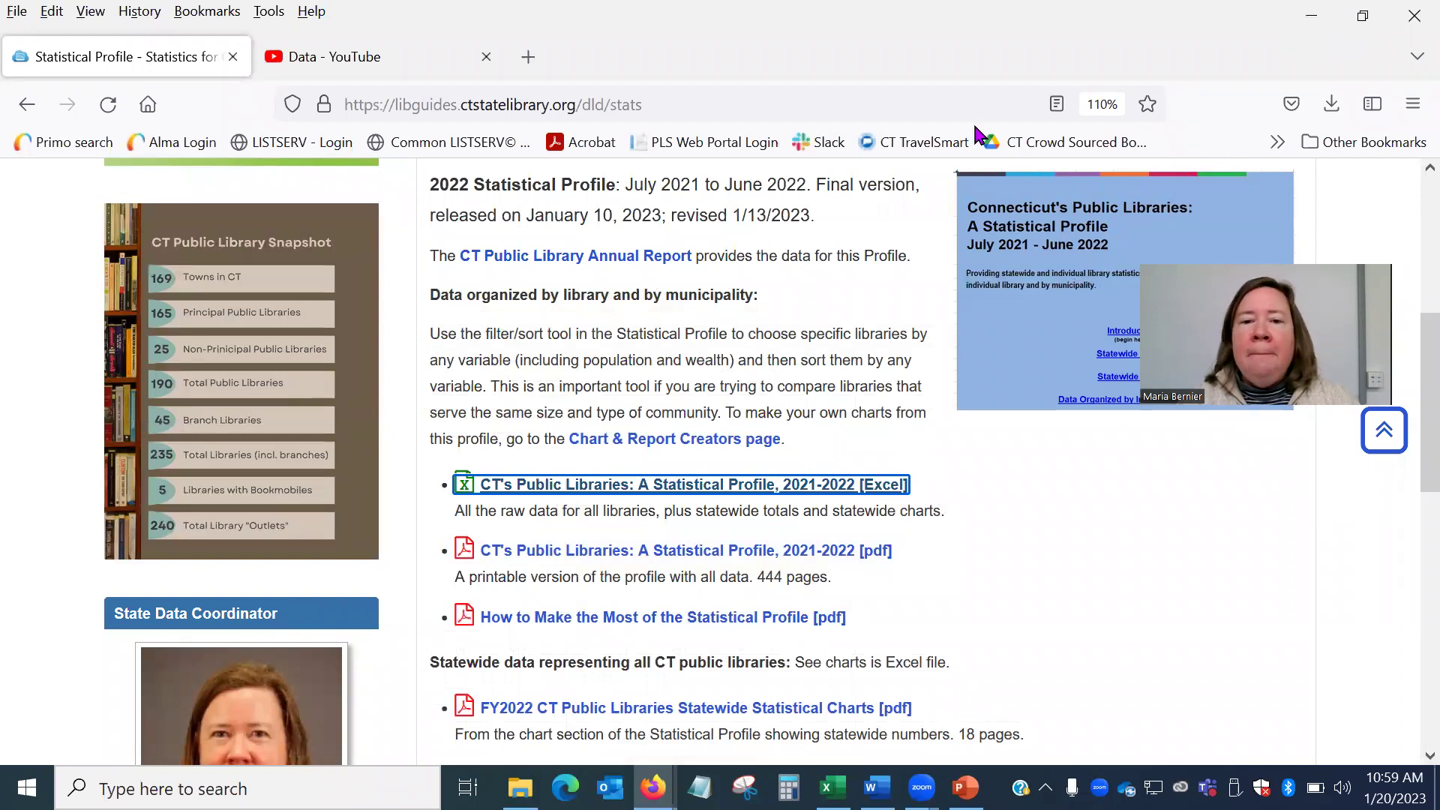
pyautogui.scroll(4, 731, 427)
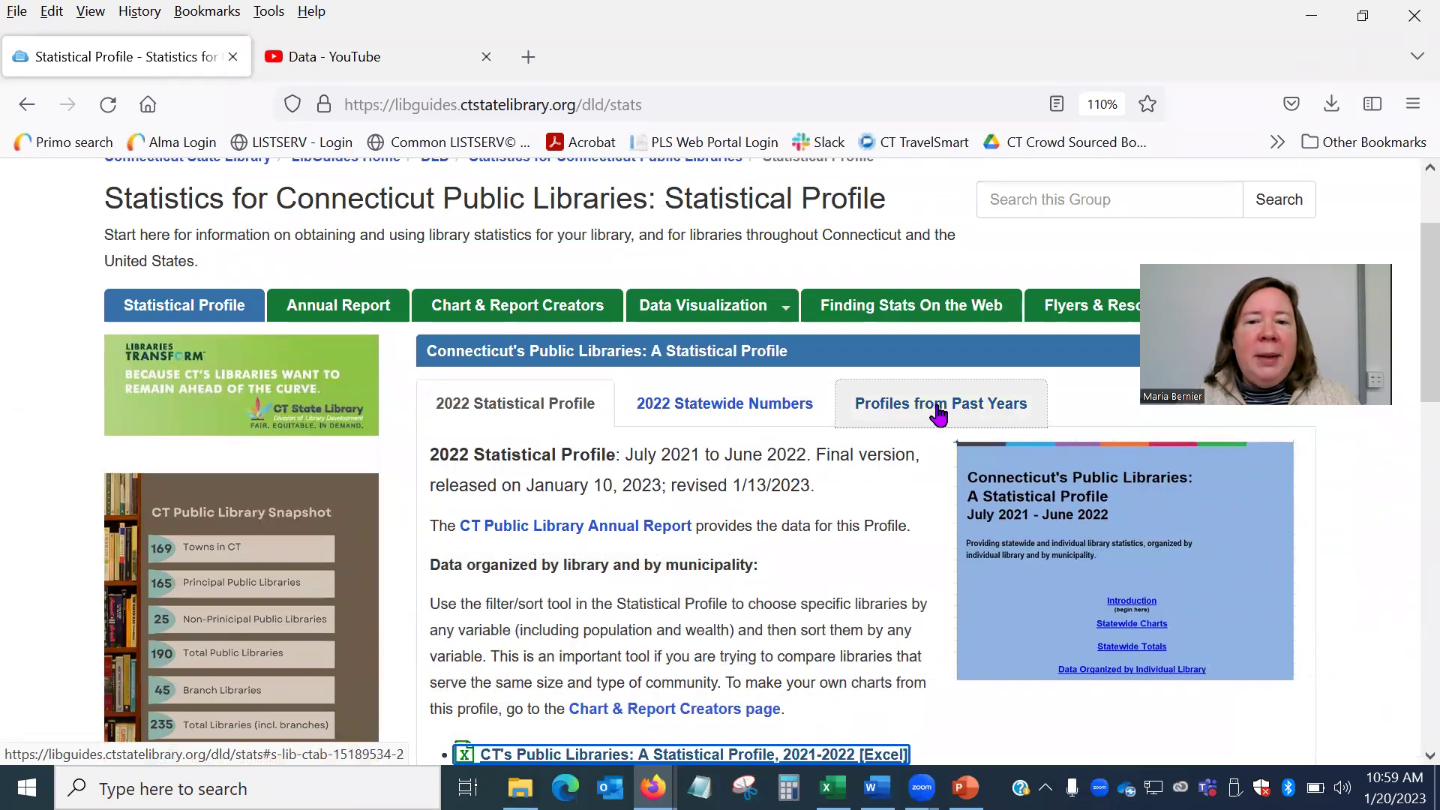
pyautogui.click(939, 412)
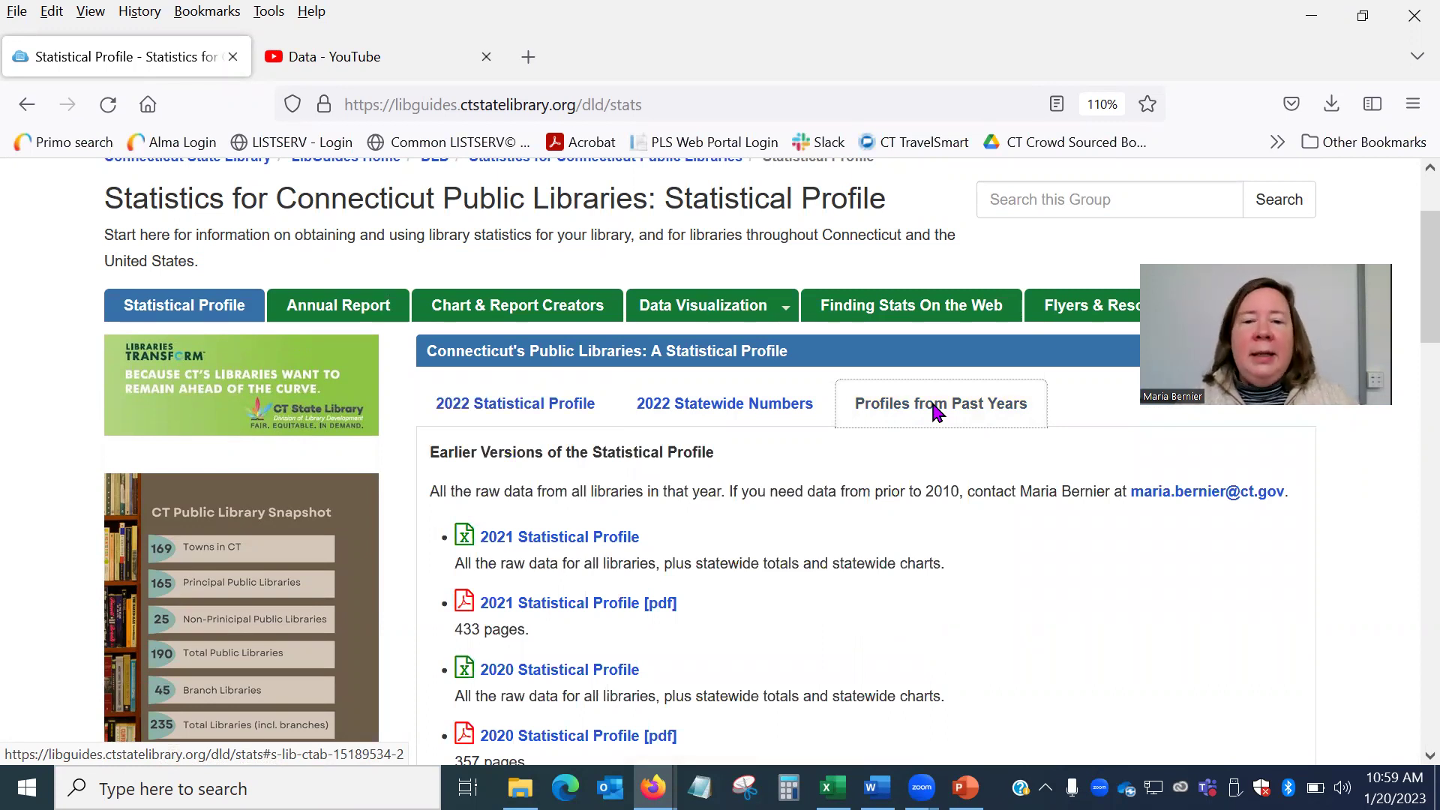
pyautogui.click(750, 408)
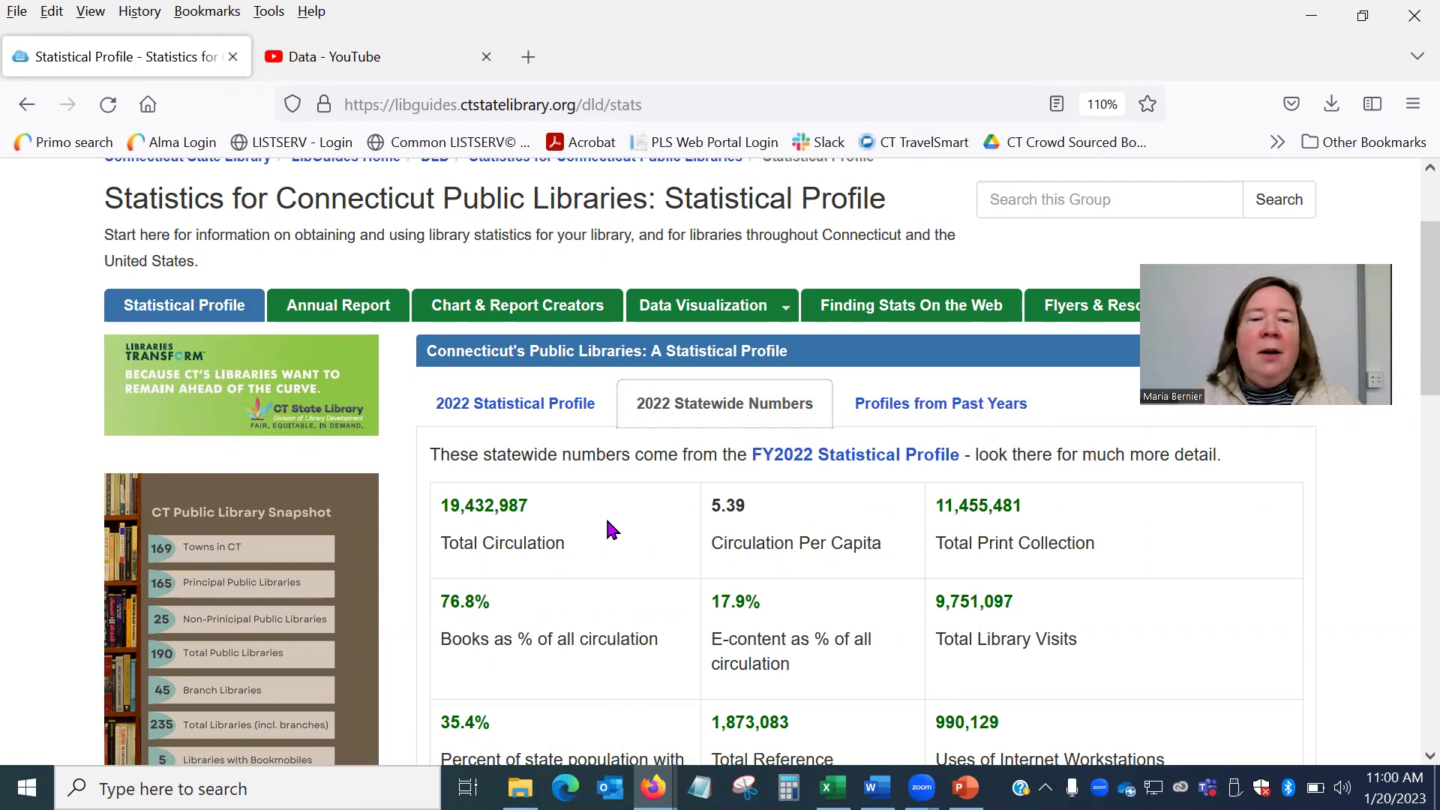
pyautogui.click(558, 418)
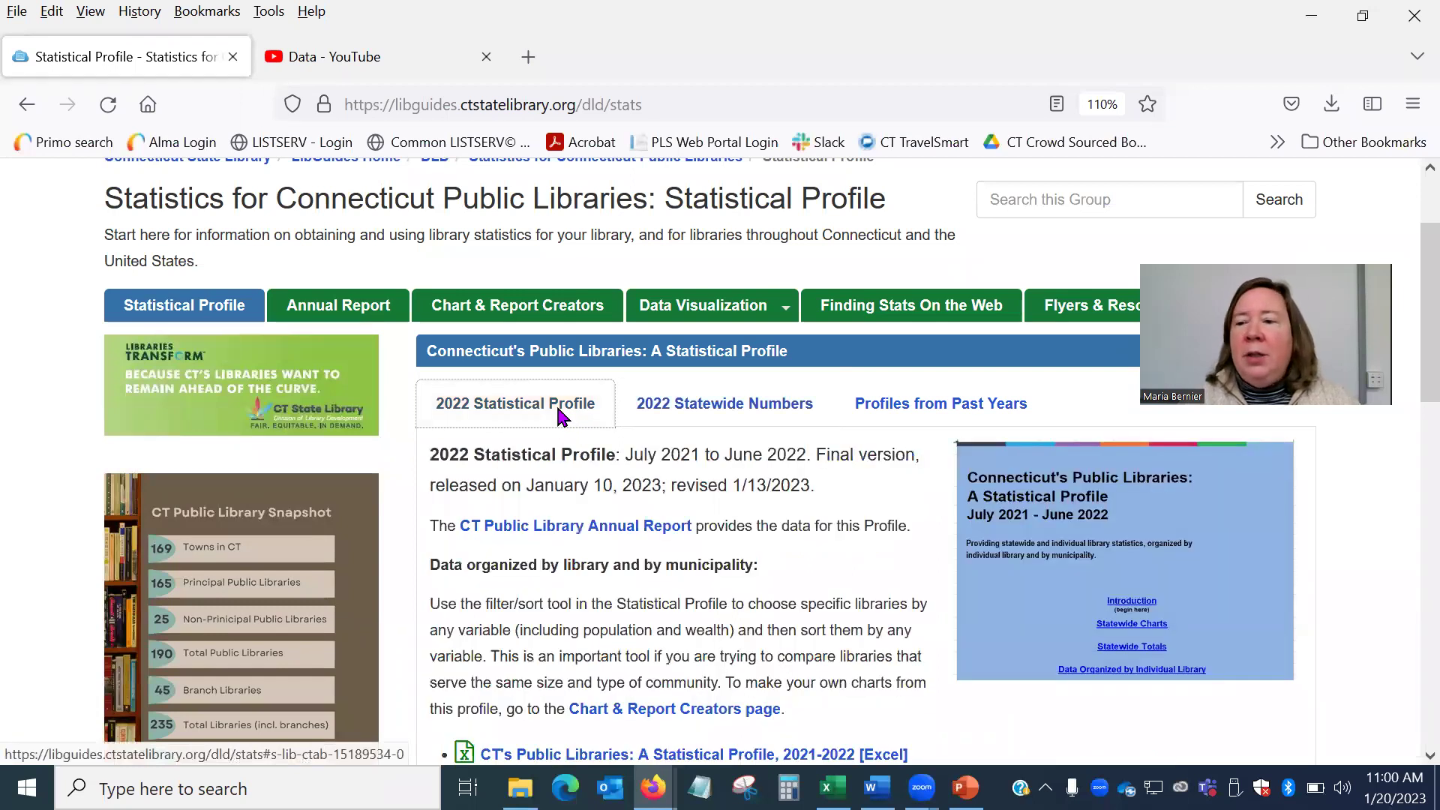
pyautogui.scroll(-5, 558, 417)
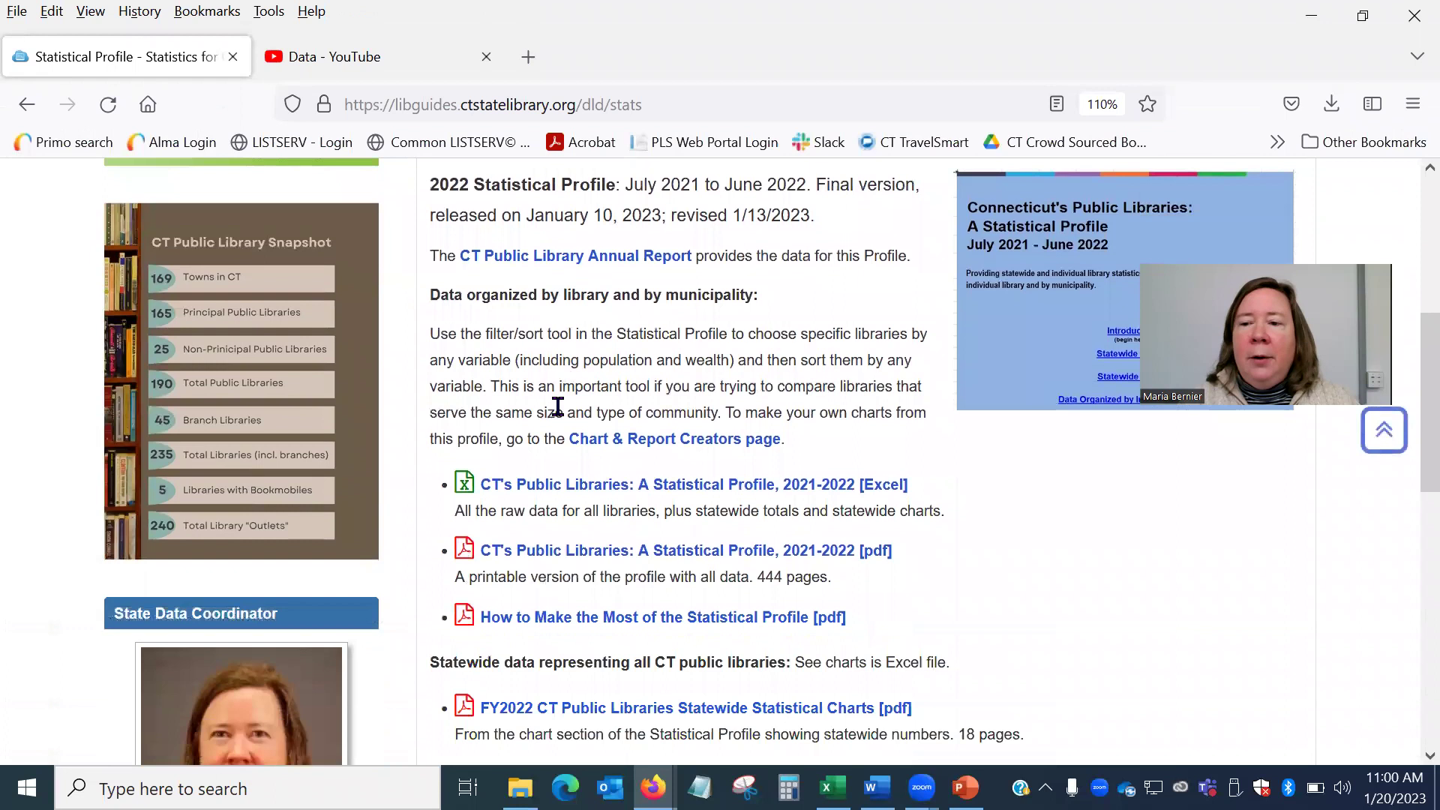
pyautogui.scroll(-1, 557, 406)
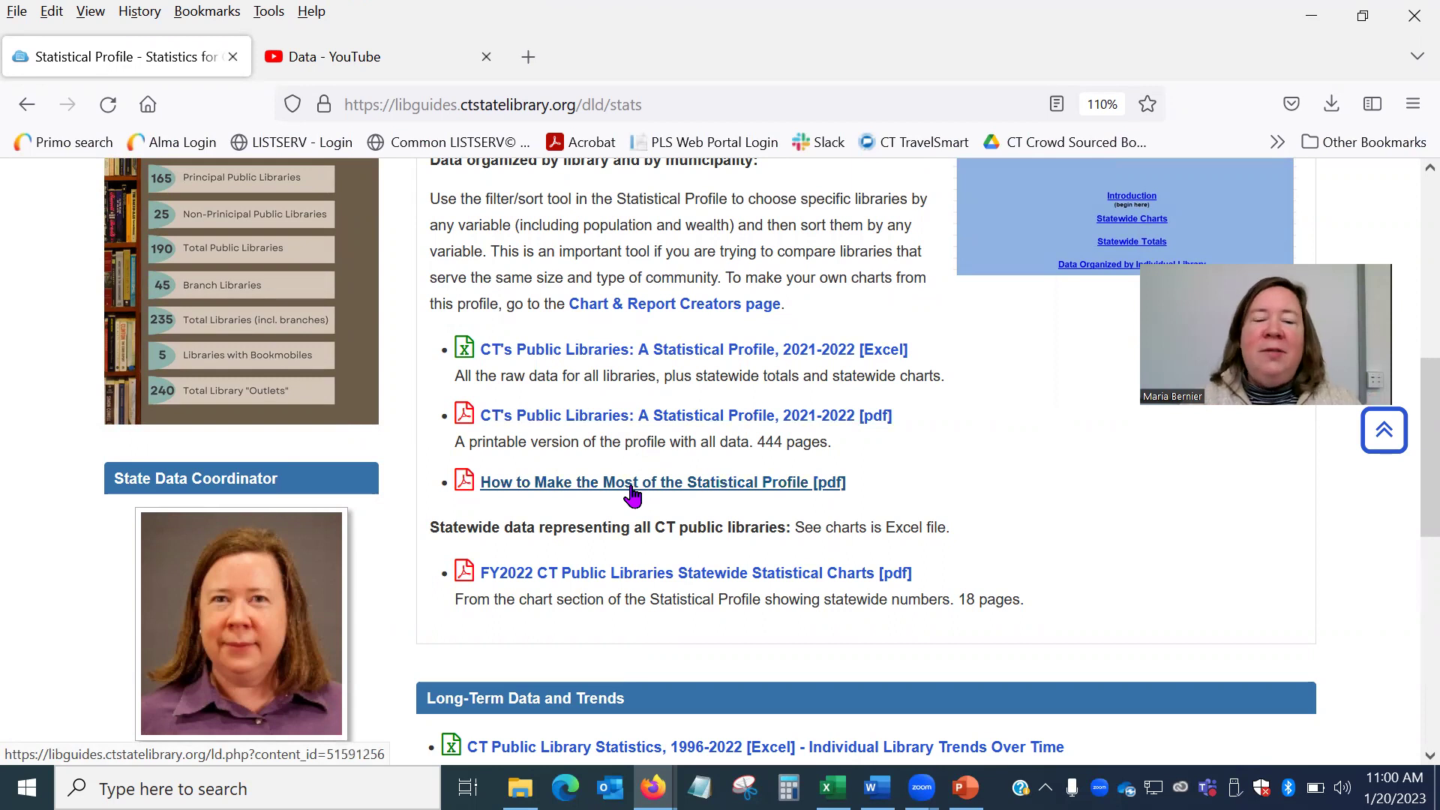
pyautogui.scroll(-3, 642, 502)
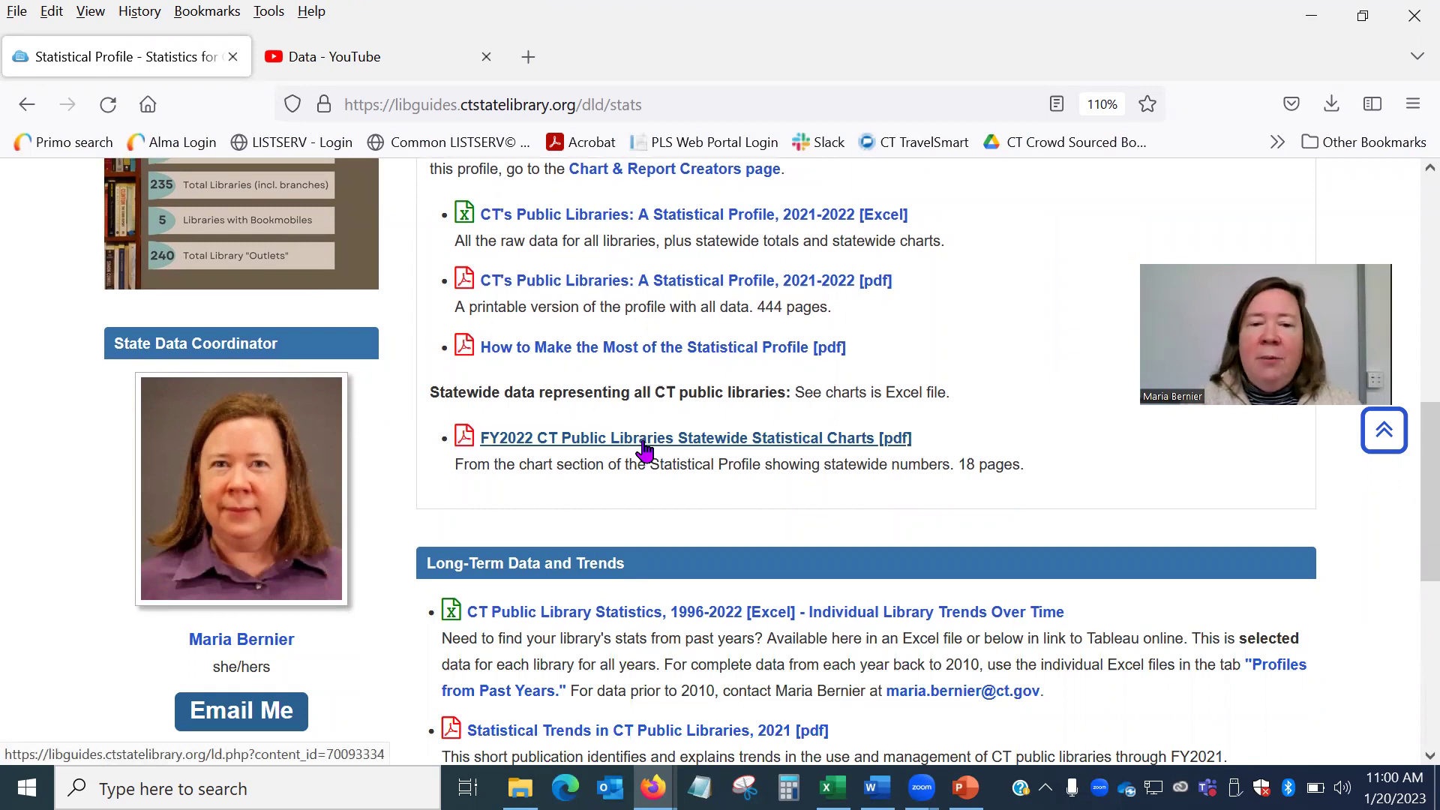
pyautogui.scroll(-5, 642, 450)
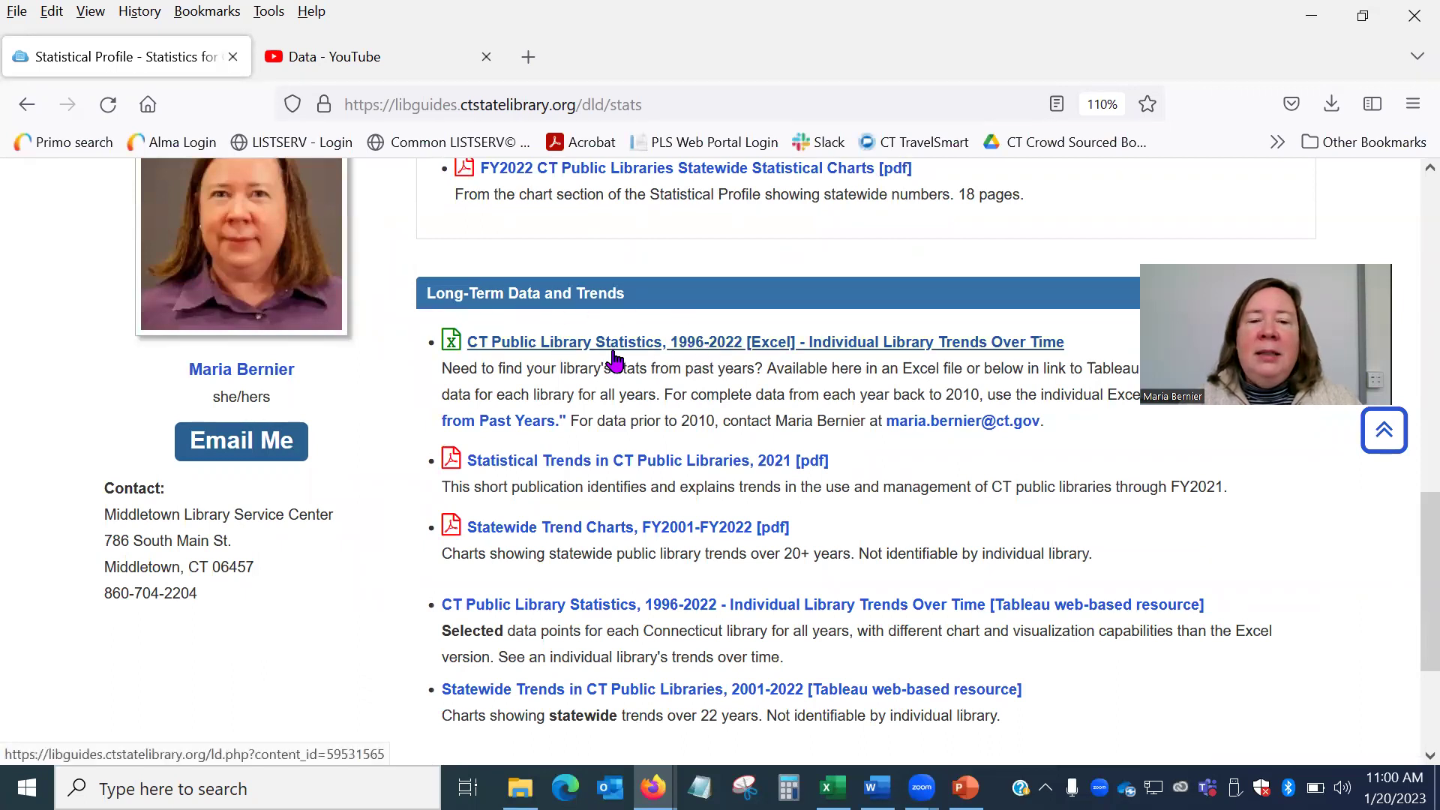
# - Download the CT Public Library Statistics, 1996-2022 Excel file, and open it in Excel for editing with its filter row selected
pyautogui.click(710, 343)
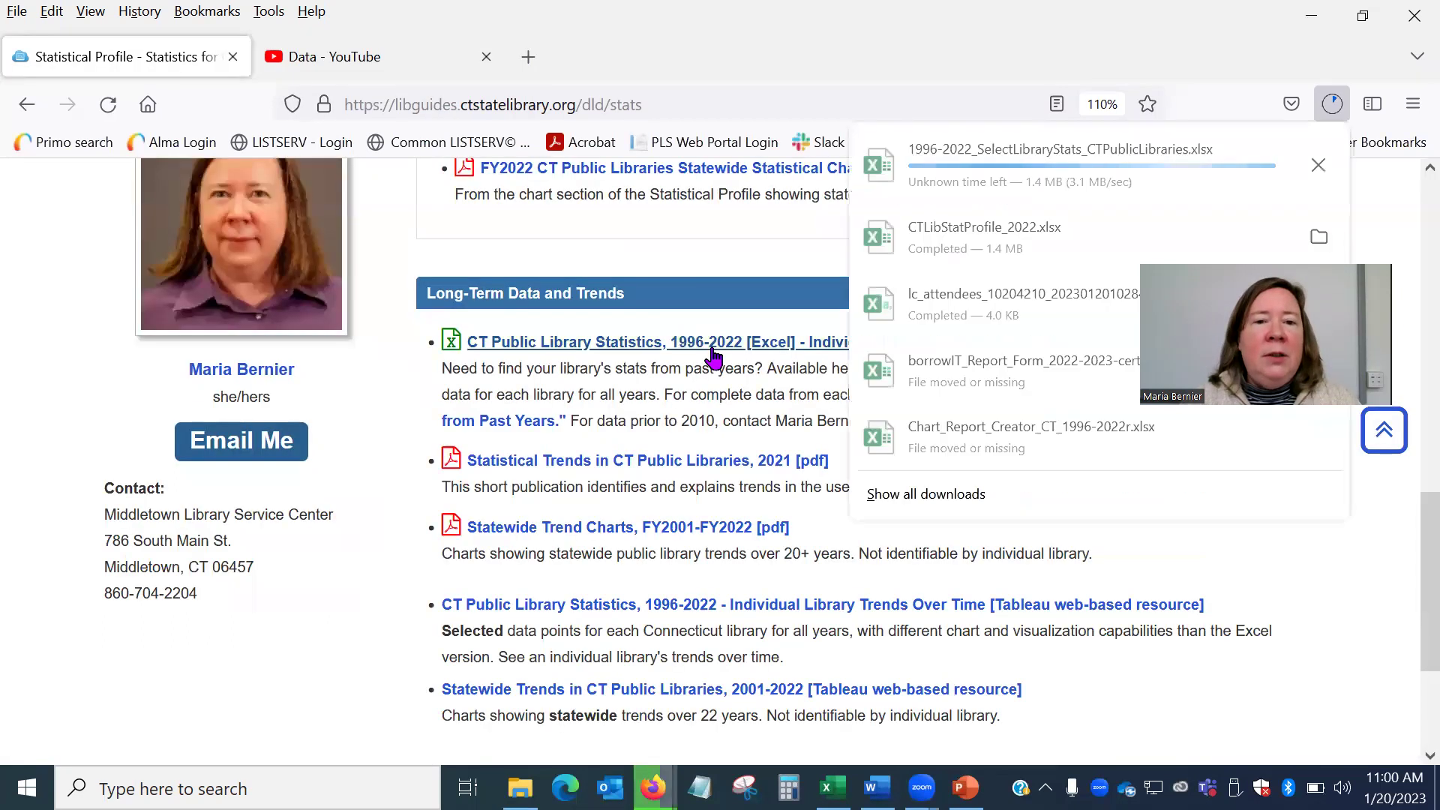
pyautogui.click(980, 173)
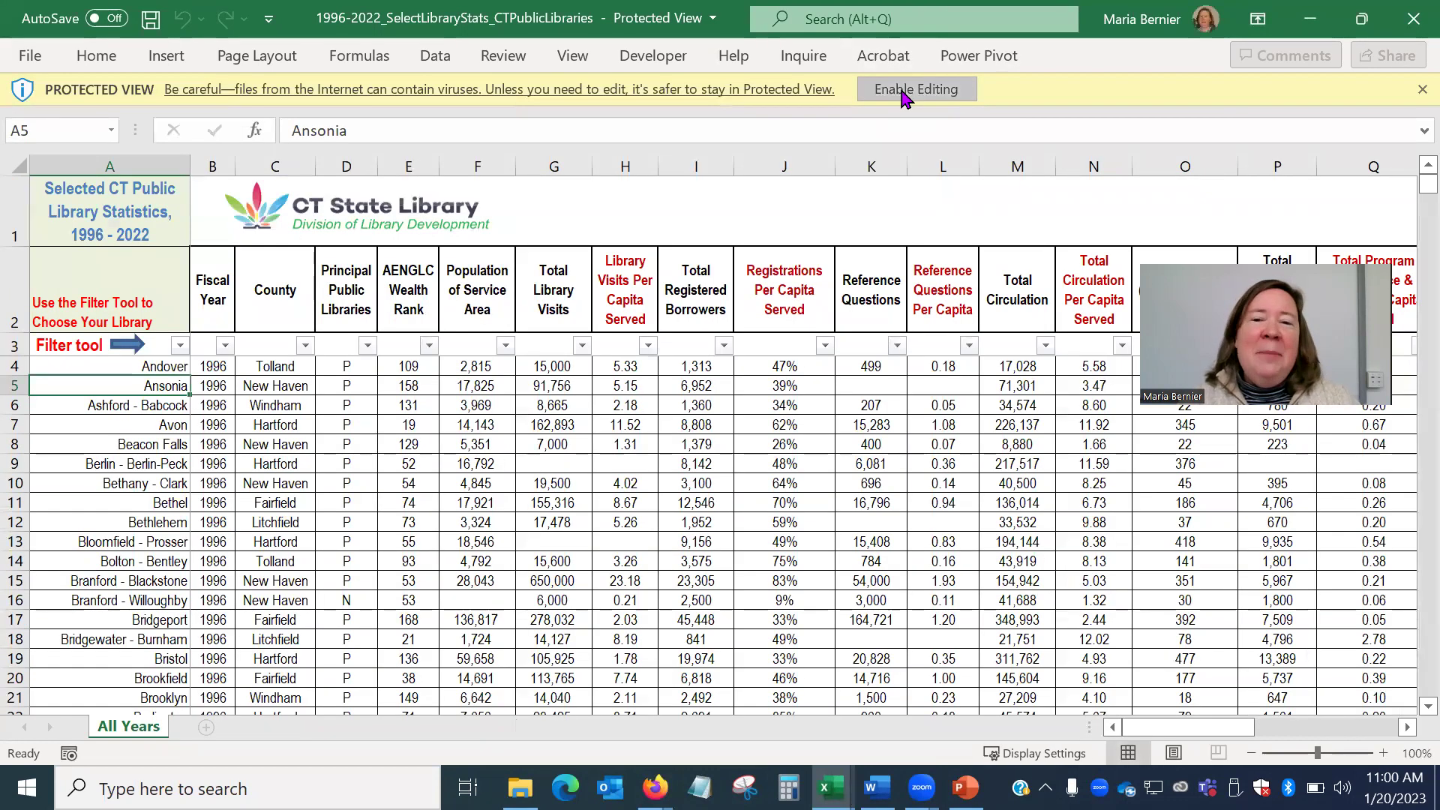
pyautogui.click(902, 91)
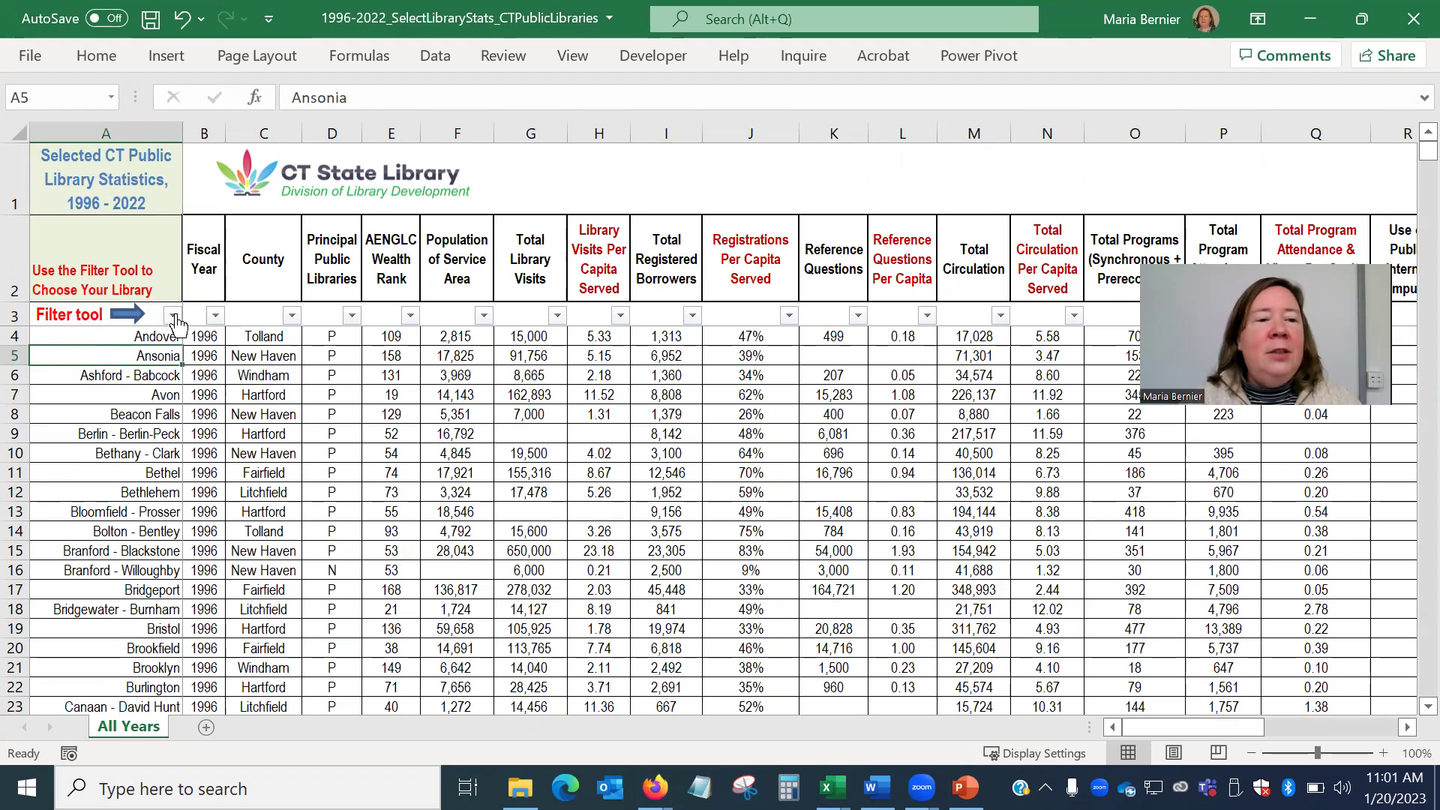
pyautogui.click(15, 315)
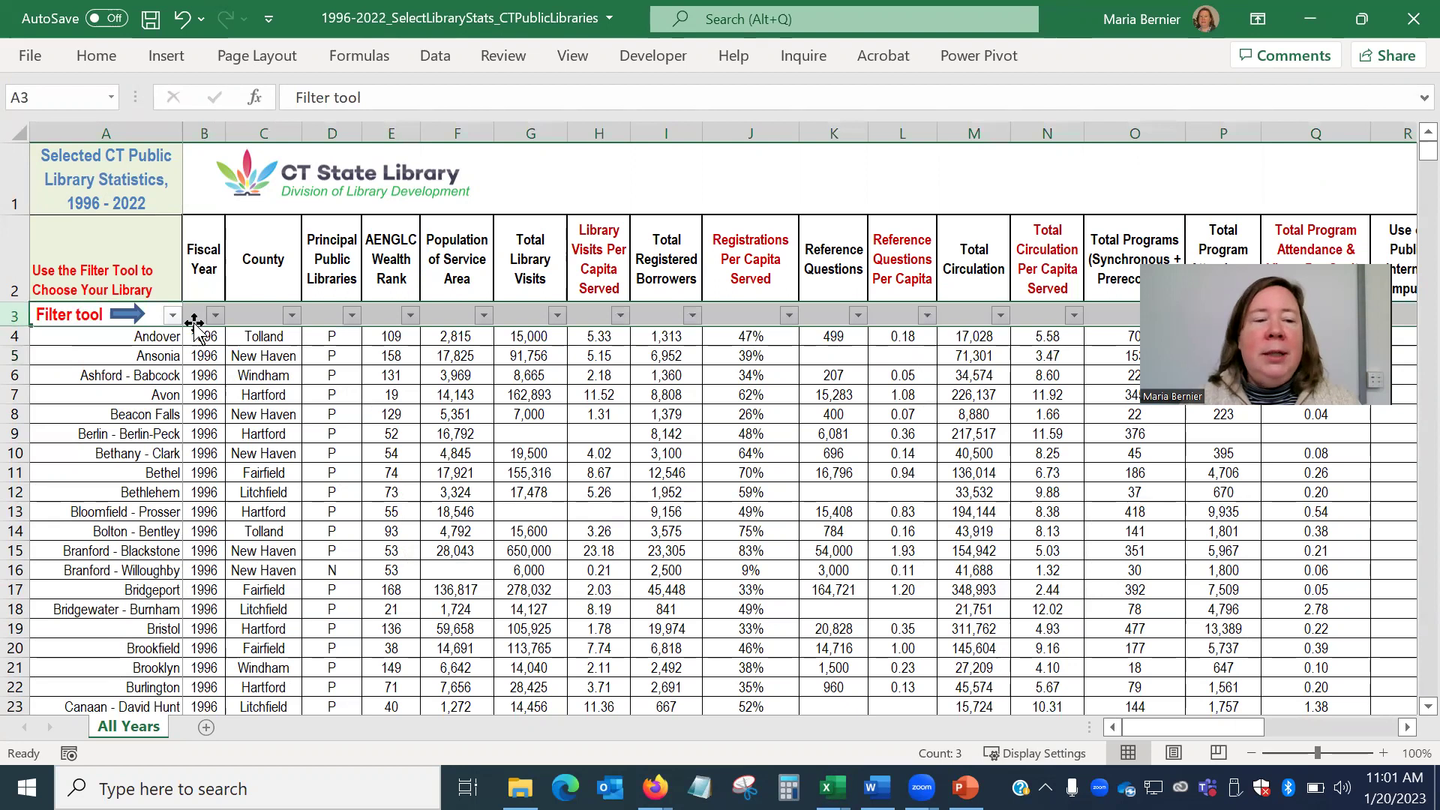
# - Filter the library names in the 1996-2022 workbook to show only Avon
pyautogui.click(171, 315)
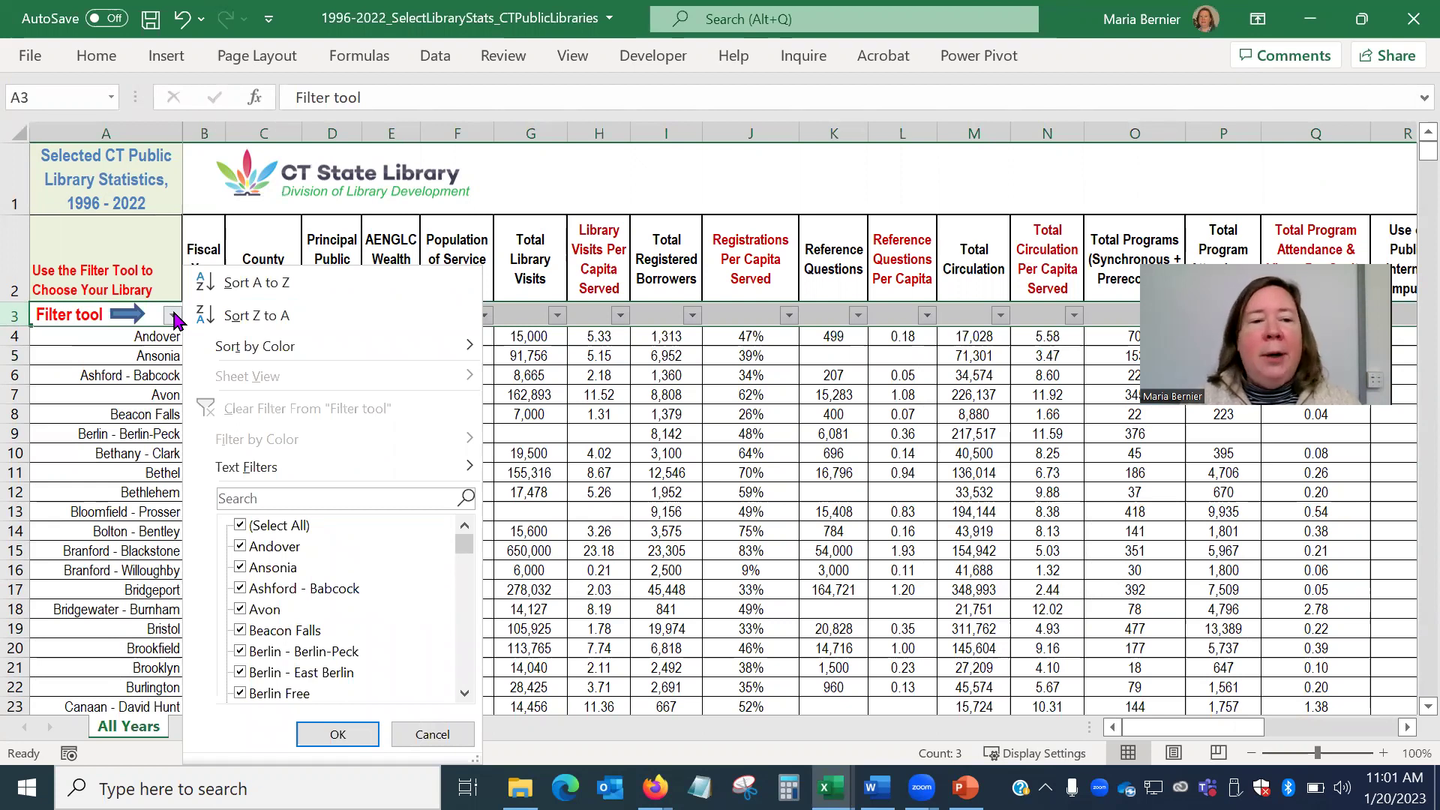
pyautogui.click(238, 526)
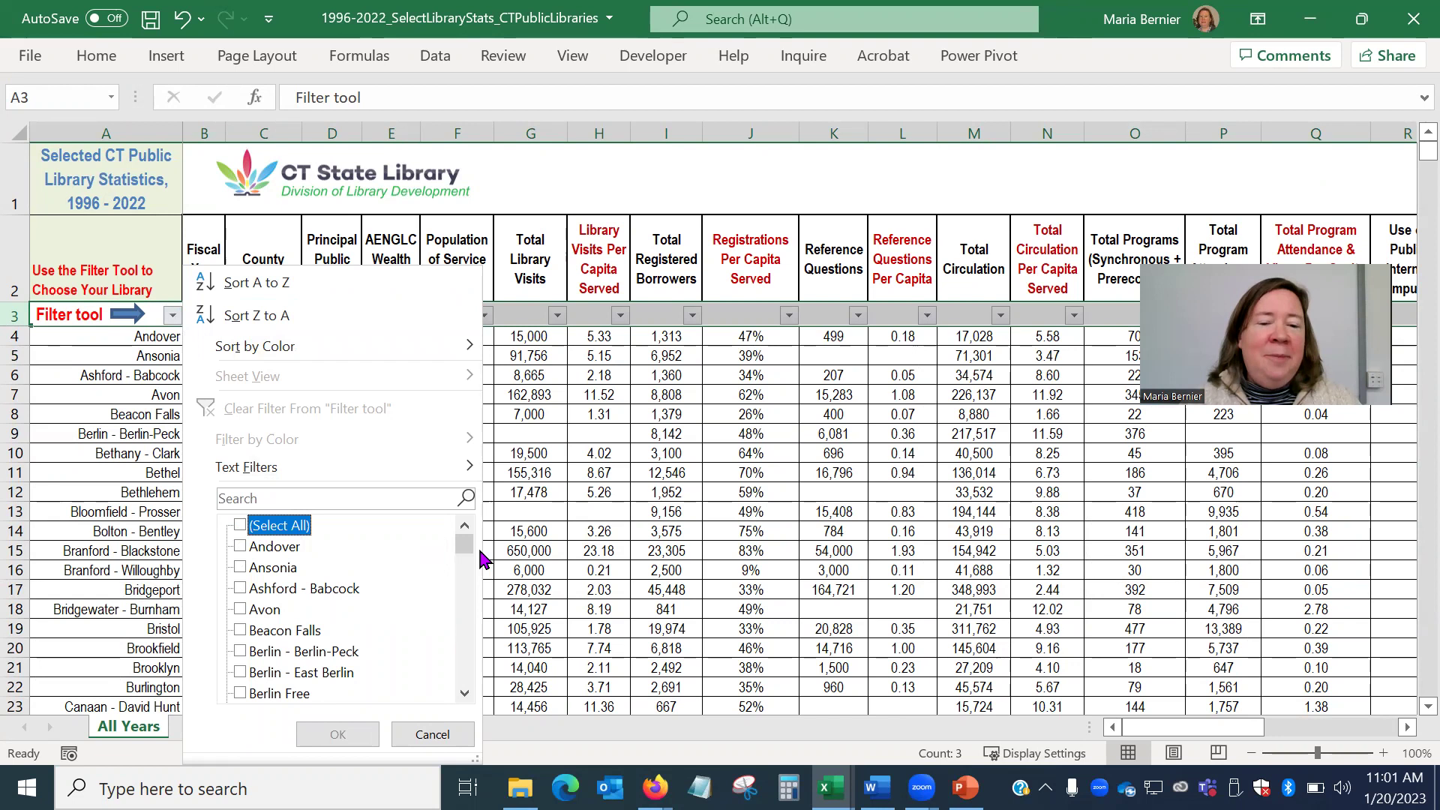
pyautogui.click(261, 611)
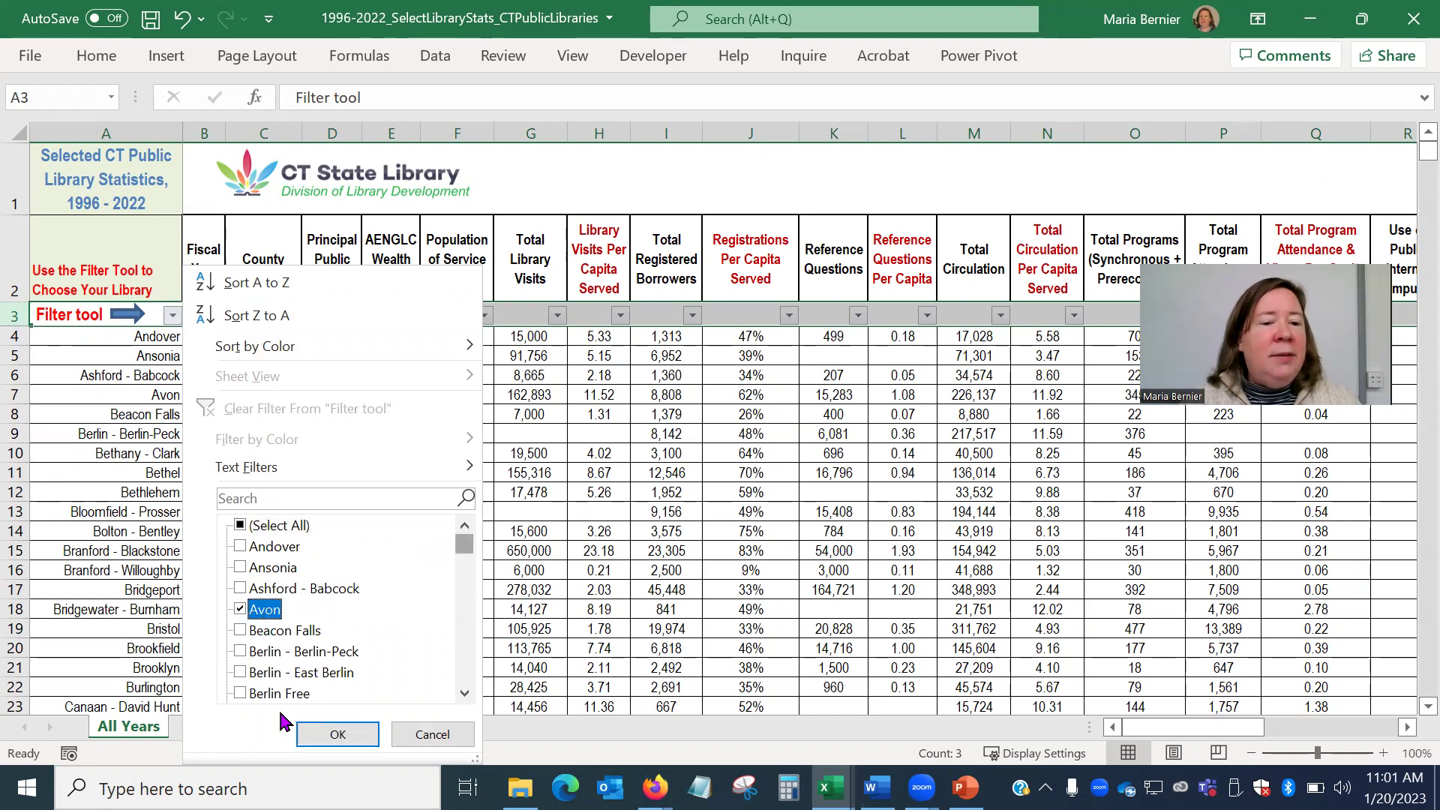
pyautogui.click(330, 734)
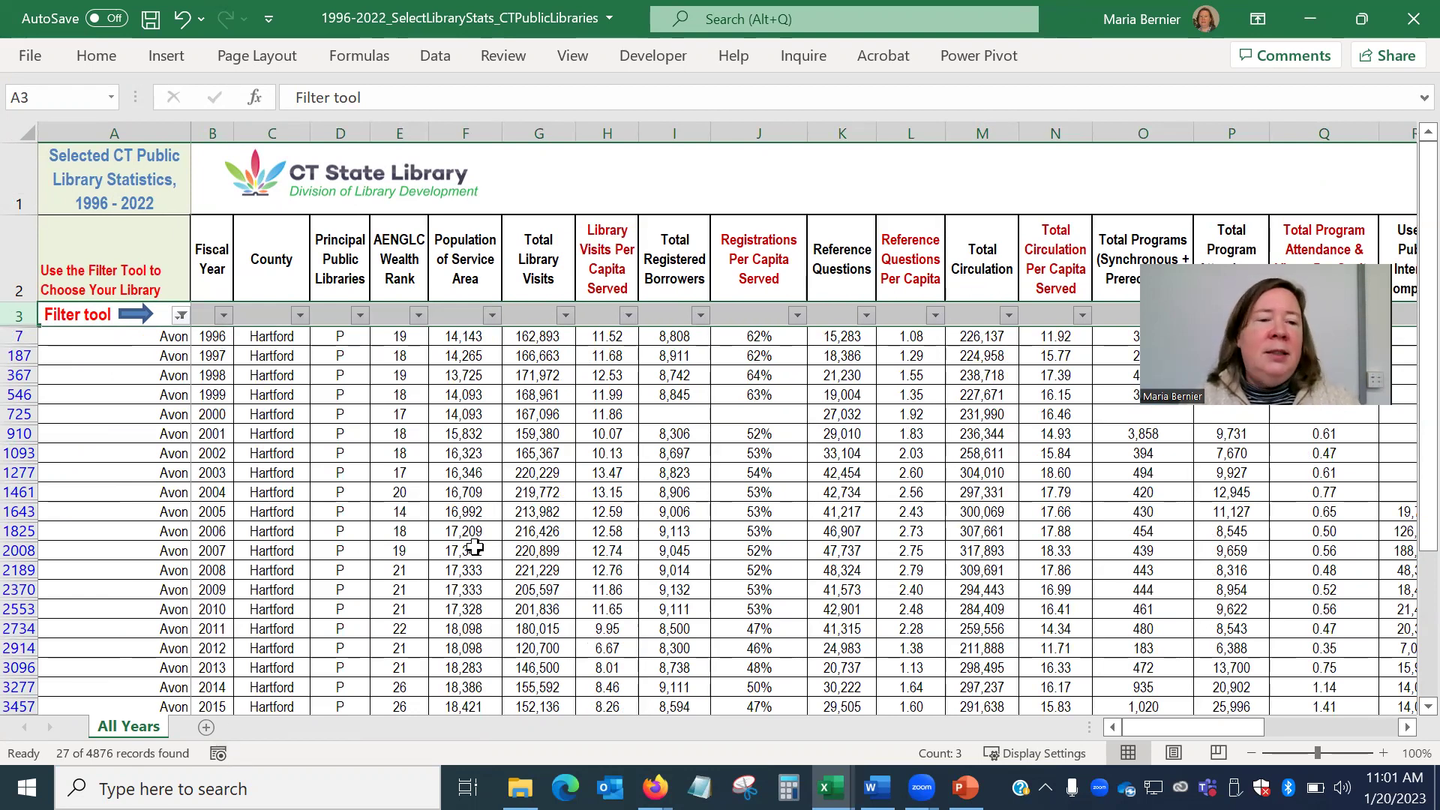
# - Look over Avon's yearly figures through 2022 and across to operating expenditures at 110% zoom, and return to the Statistical Profile page in Firefox
pyautogui.scroll(-2, 474, 548)
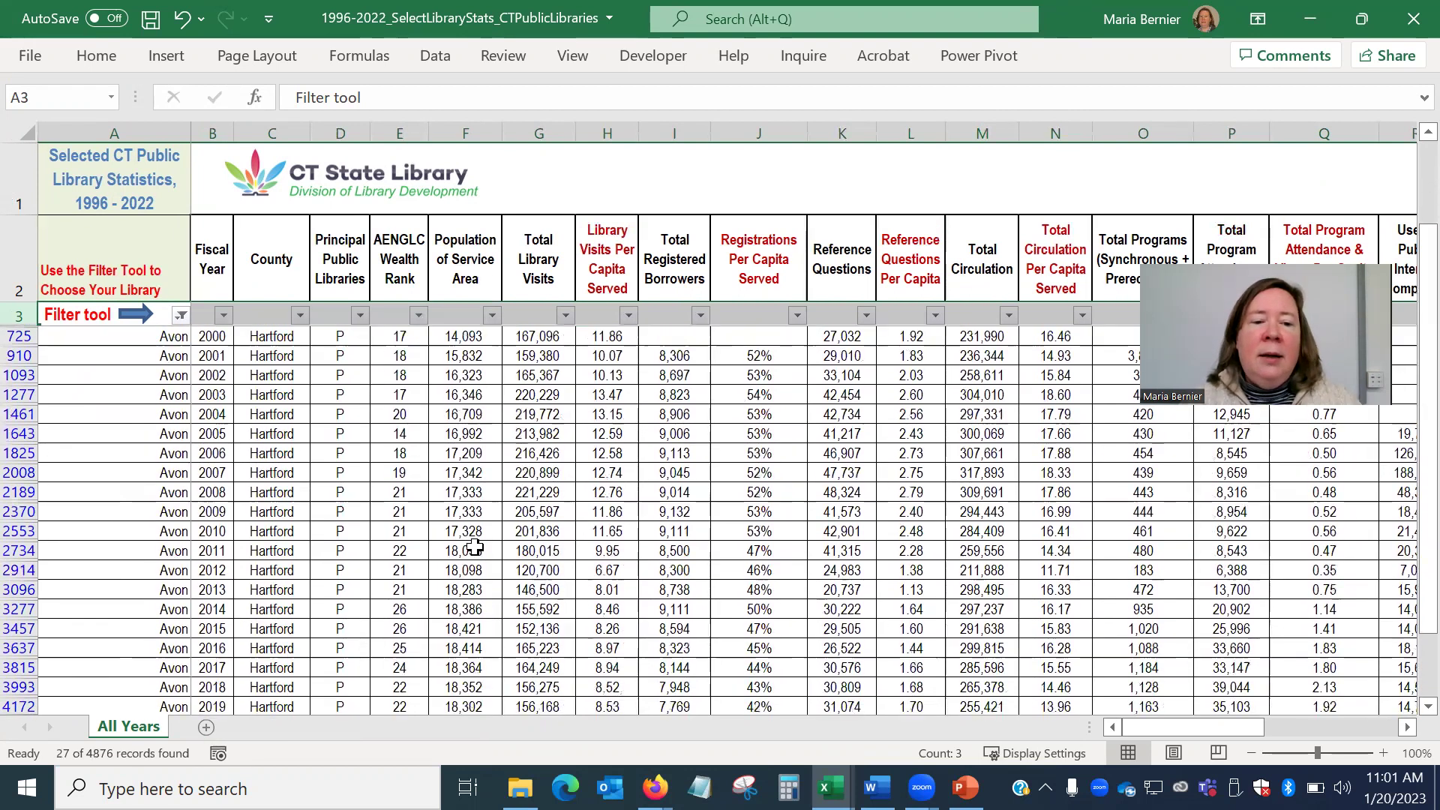
pyautogui.scroll(-1, 475, 548)
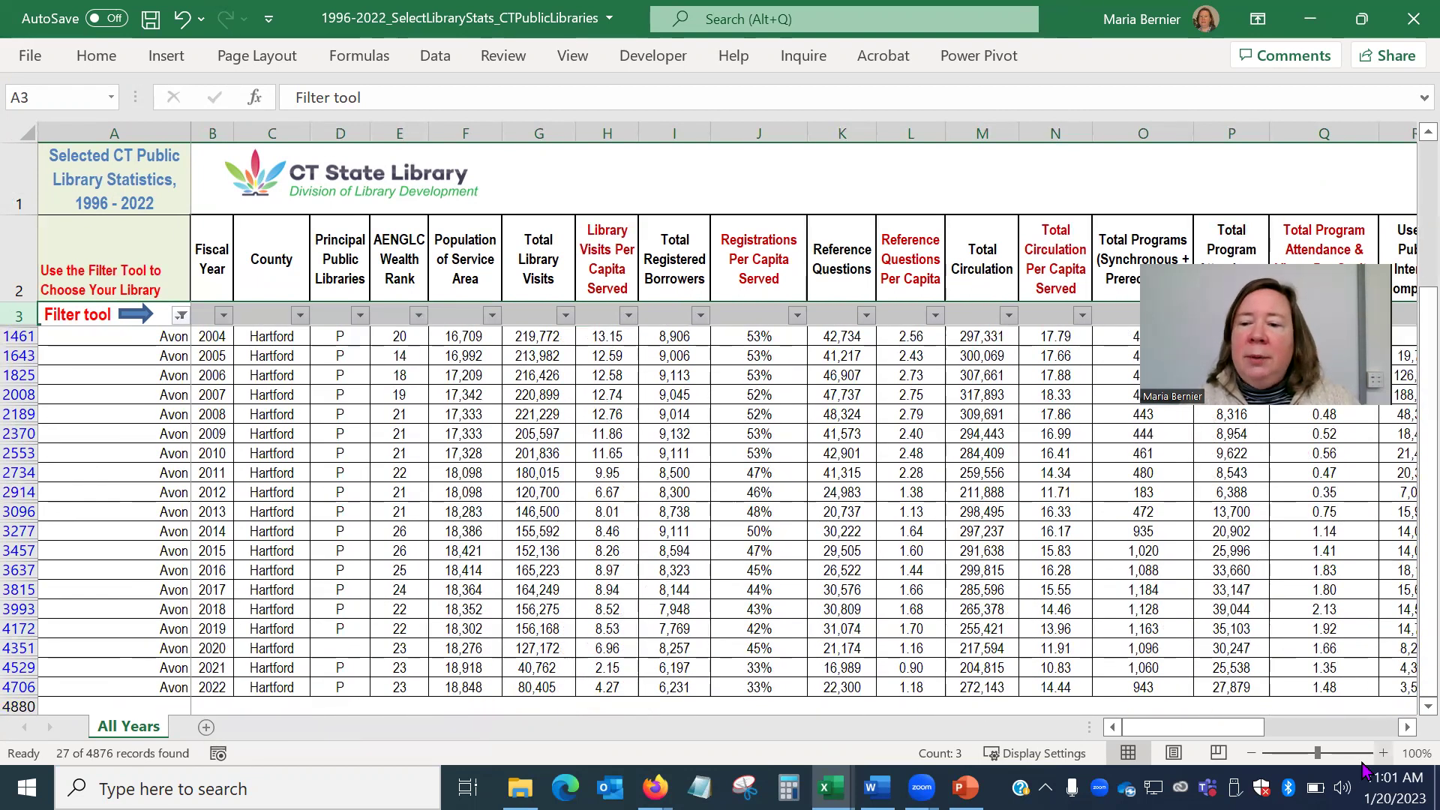
pyautogui.click(1383, 753)
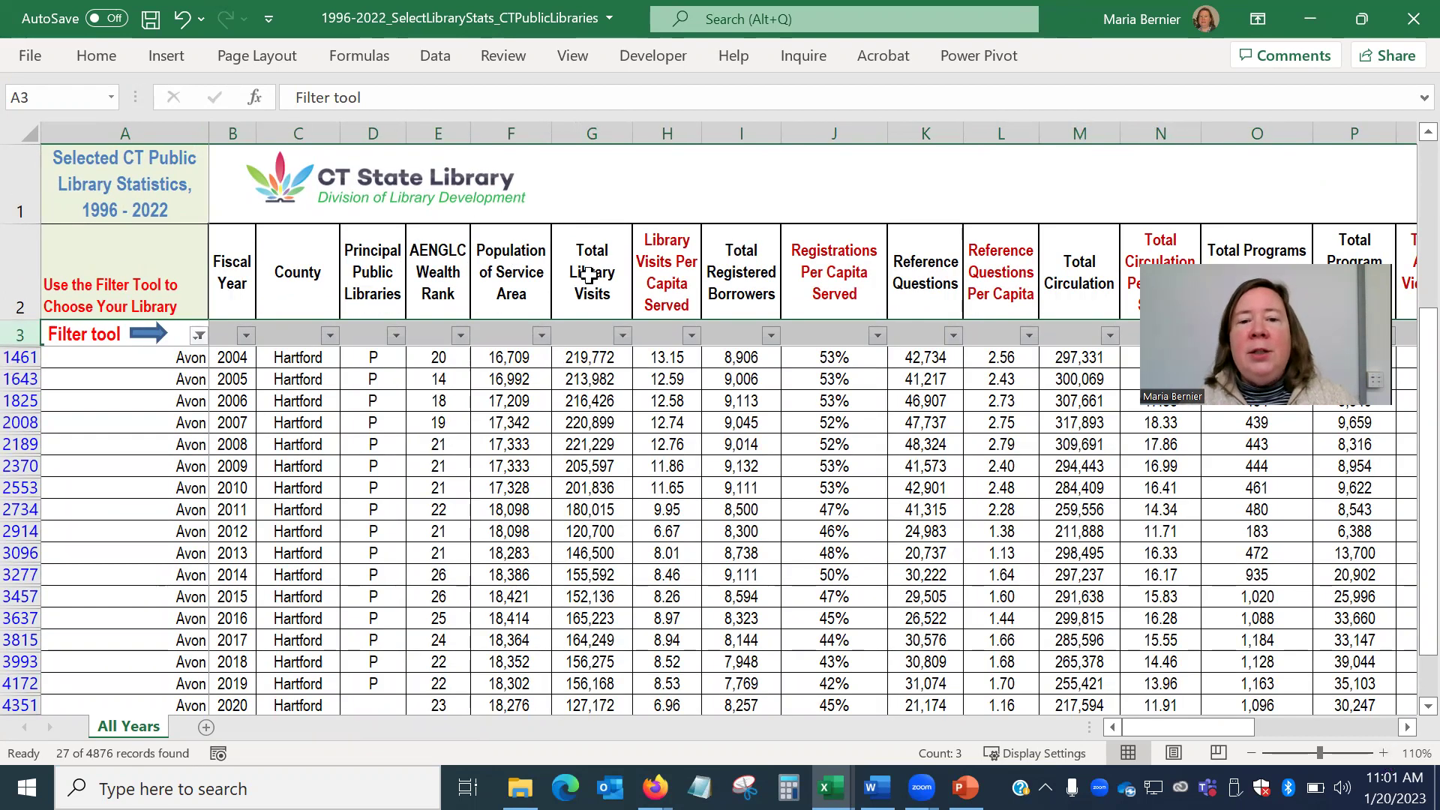
pyautogui.scroll(-2, 799, 532)
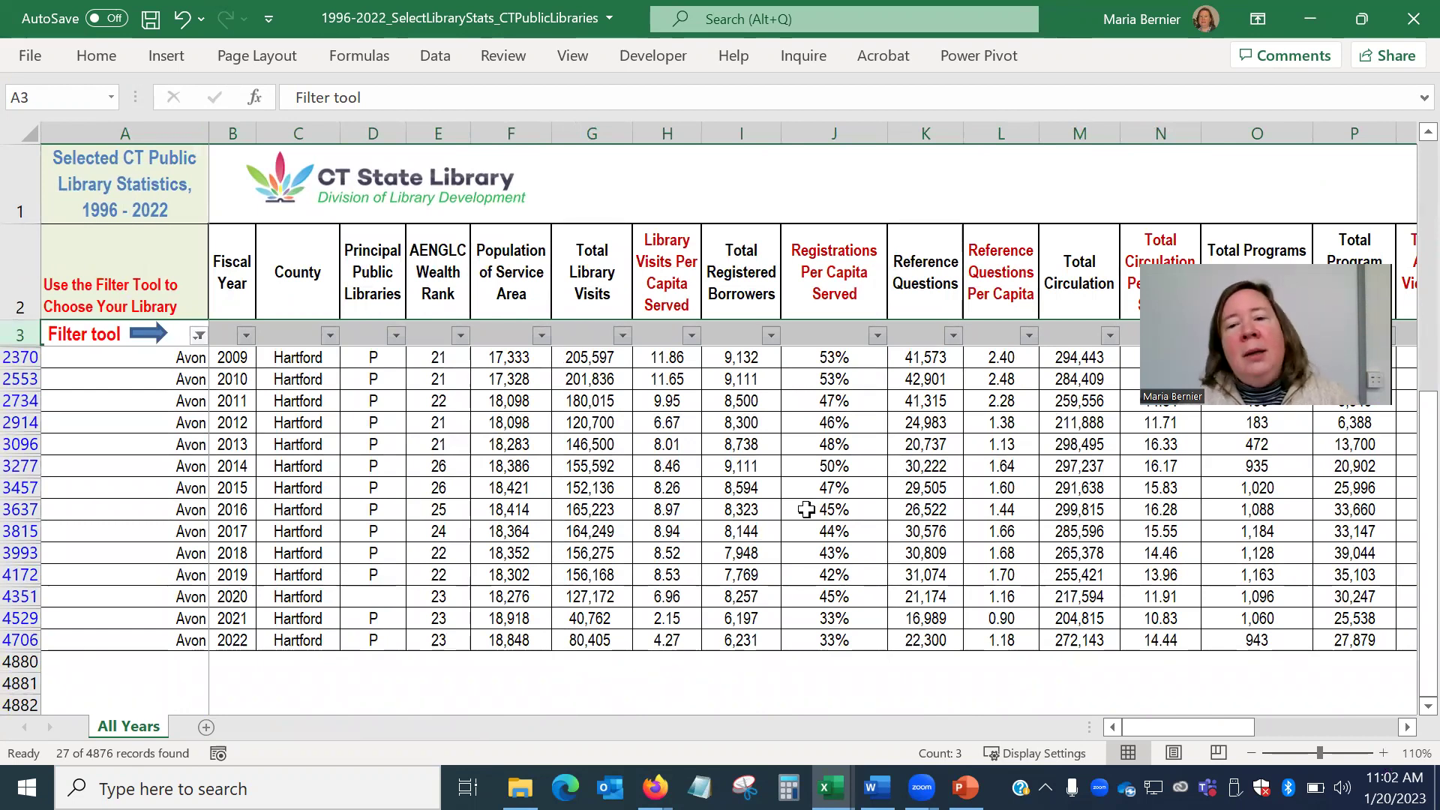
pyautogui.moveTo(1163, 728); pyautogui.dragTo(1330, 739)
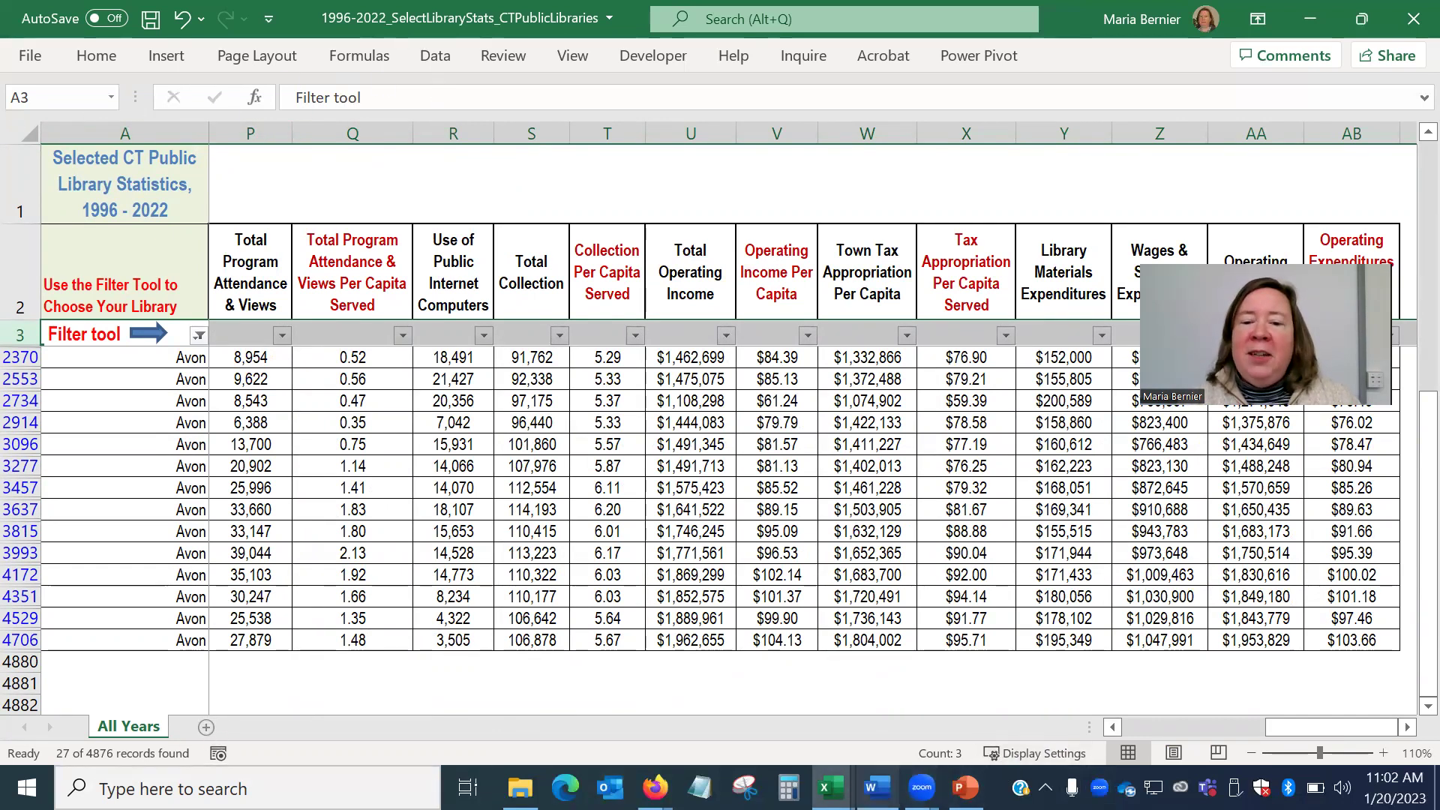
pyautogui.moveTo(653, 787)
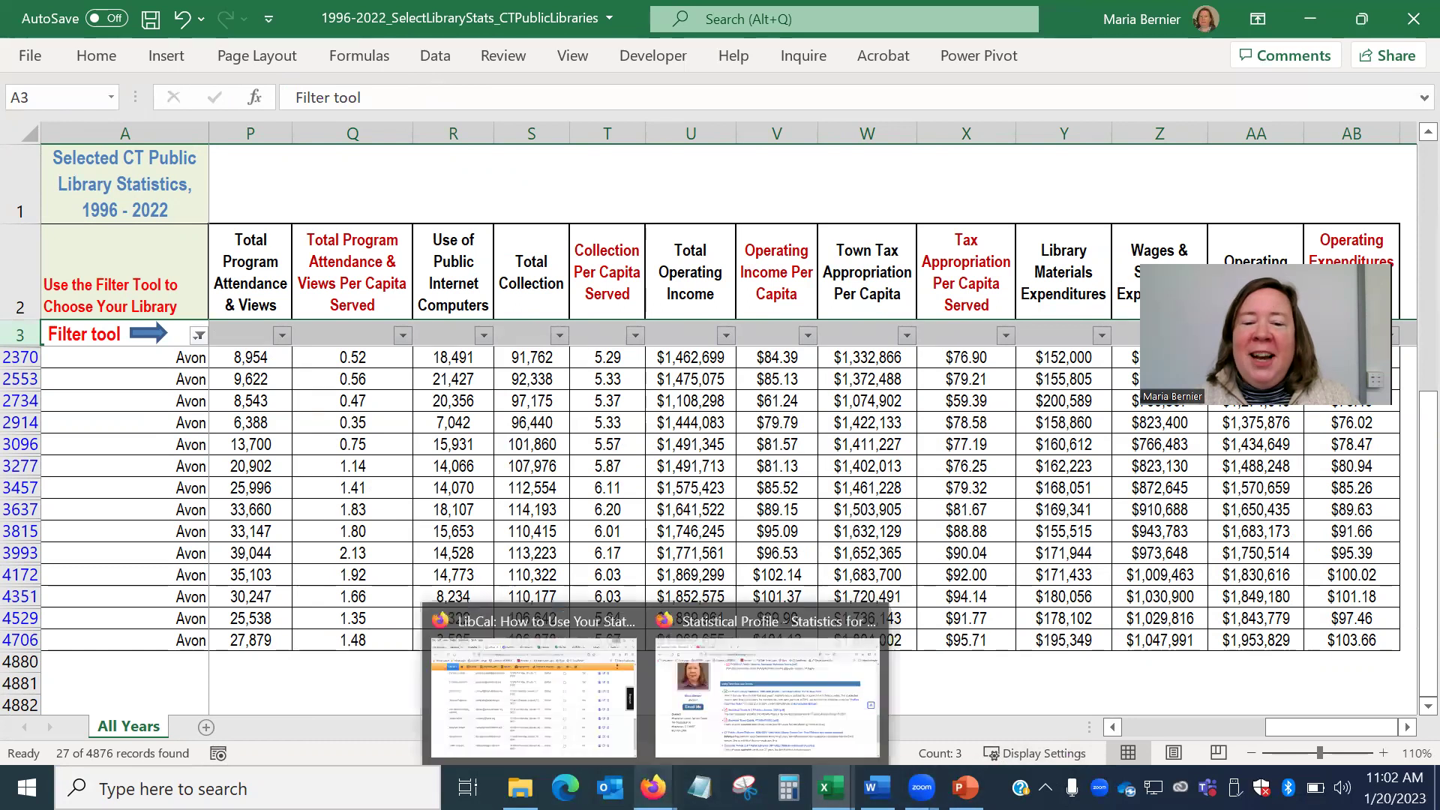
pyautogui.click(724, 731)
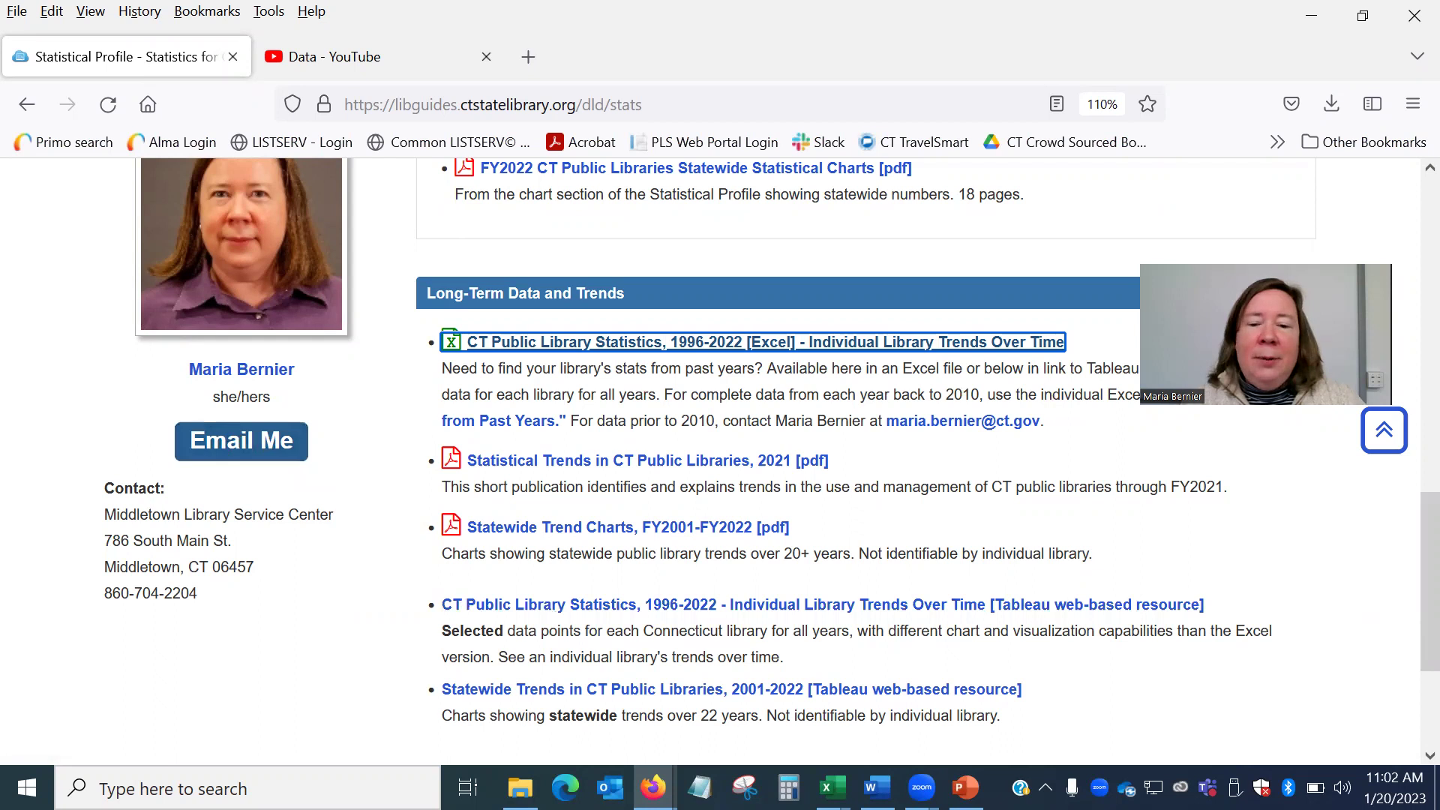
# - Switch to the CTLibStatProfile_2022 workbook, clear the filters and sorting on its library data, and review the Clear option again
pyautogui.moveTo(828, 788)
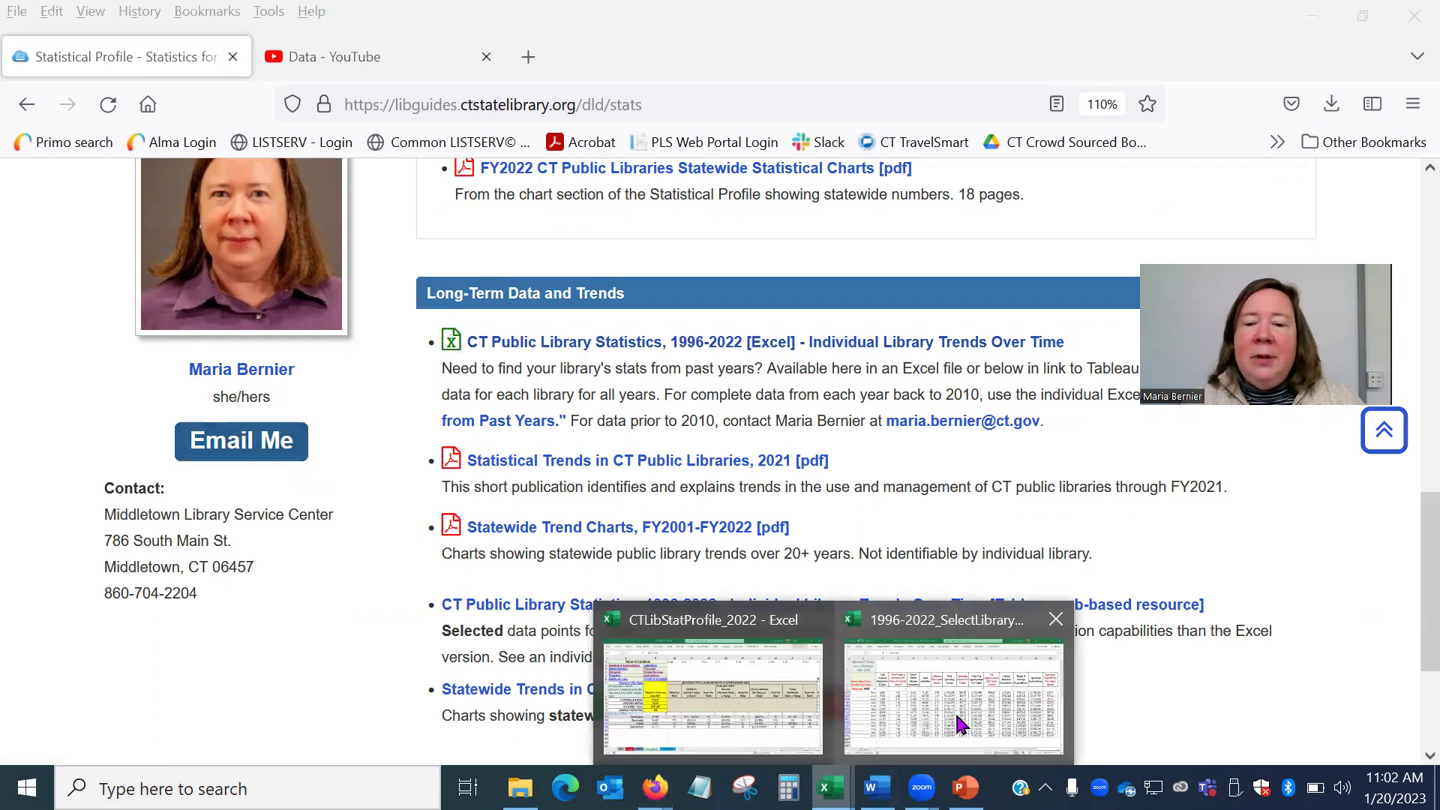
pyautogui.click(958, 722)
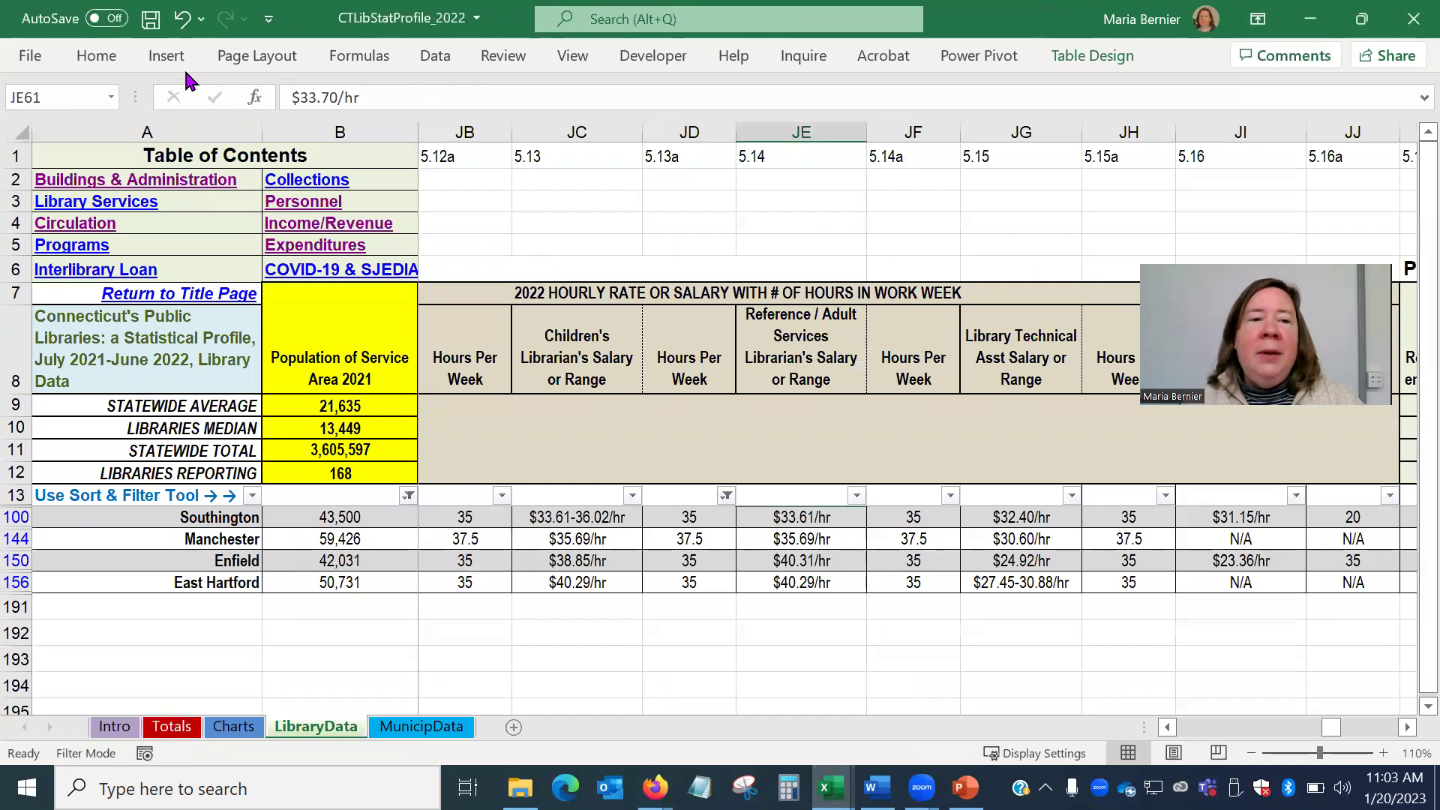
pyautogui.click(93, 57)
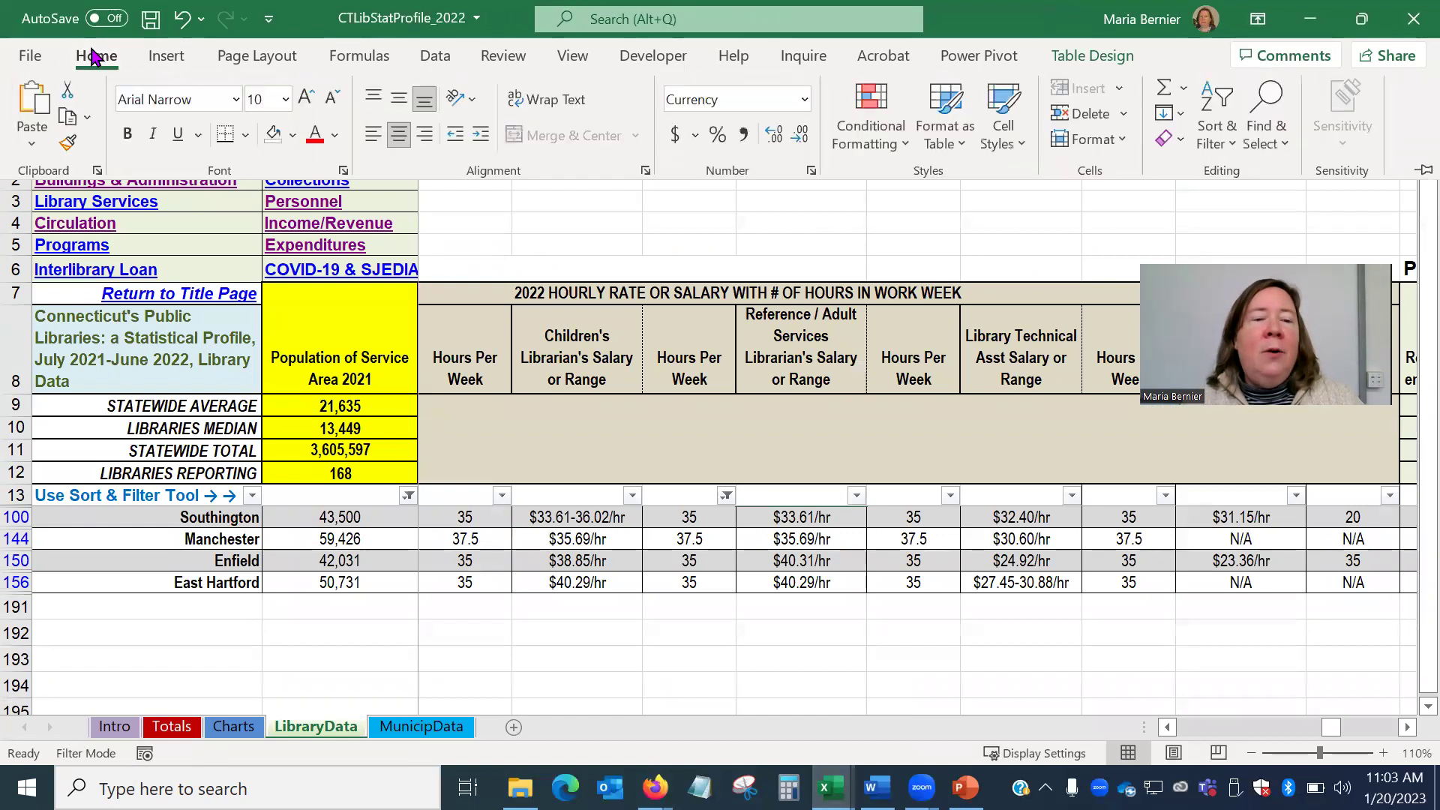
pyautogui.click(1221, 127)
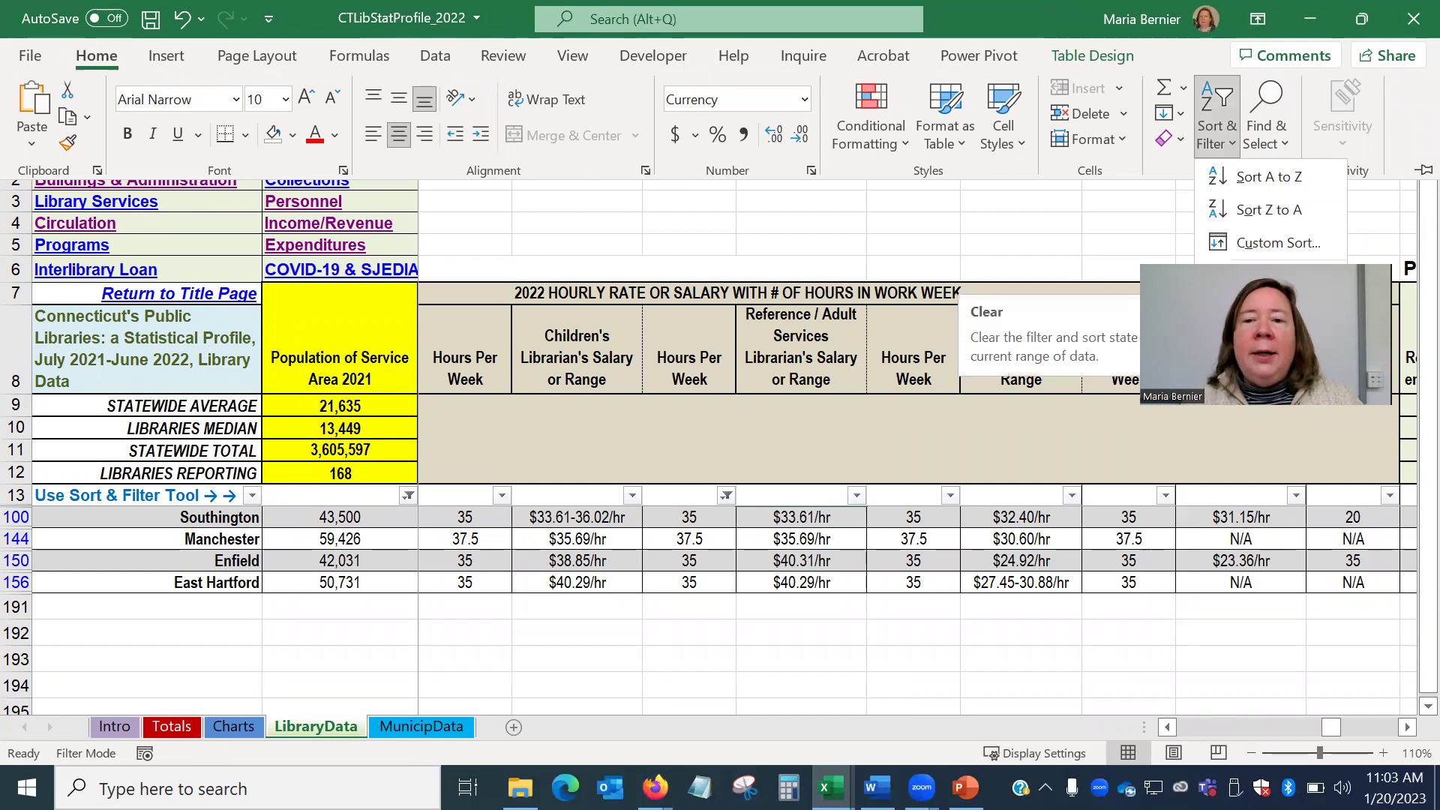
pyautogui.click(1260, 308)
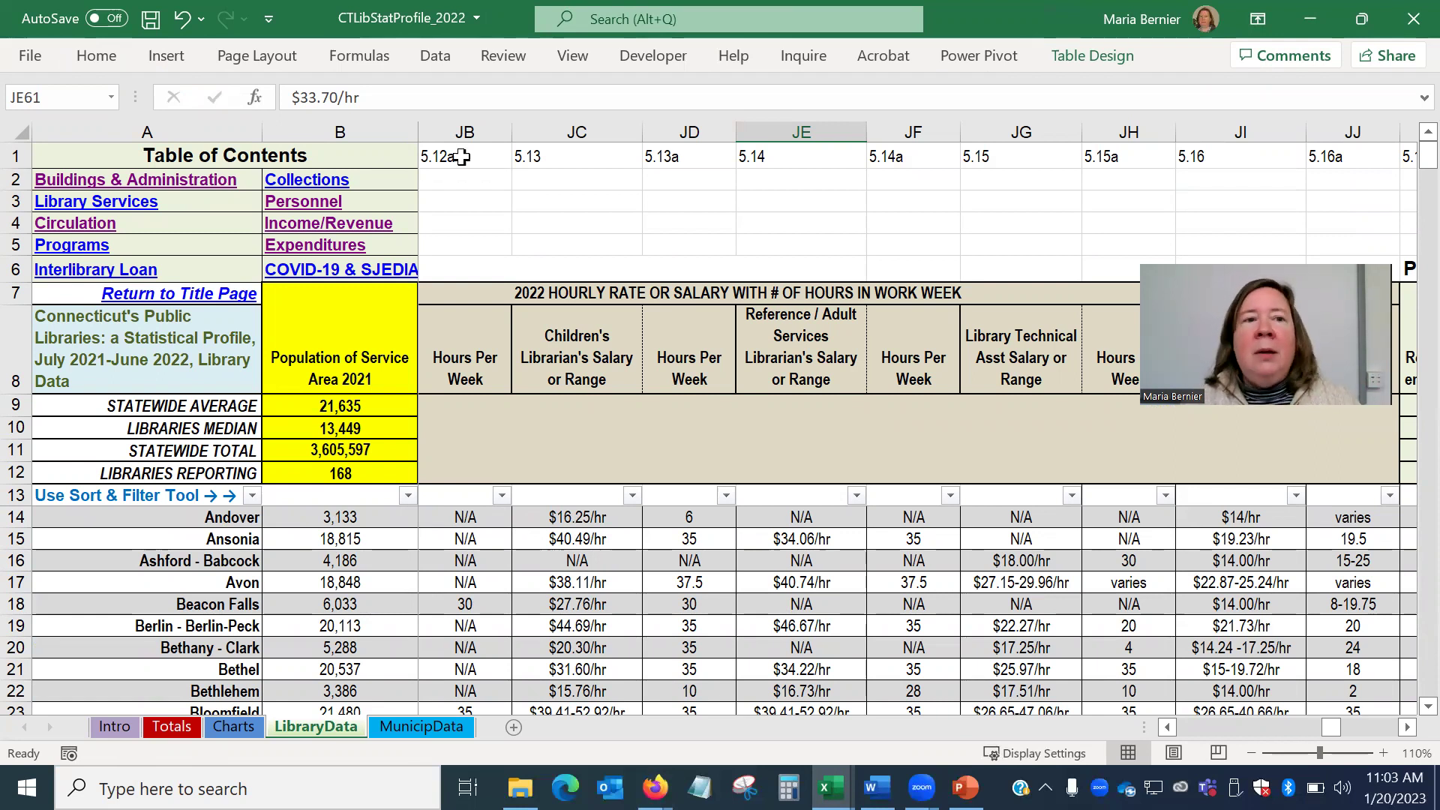
pyautogui.click(96, 56)
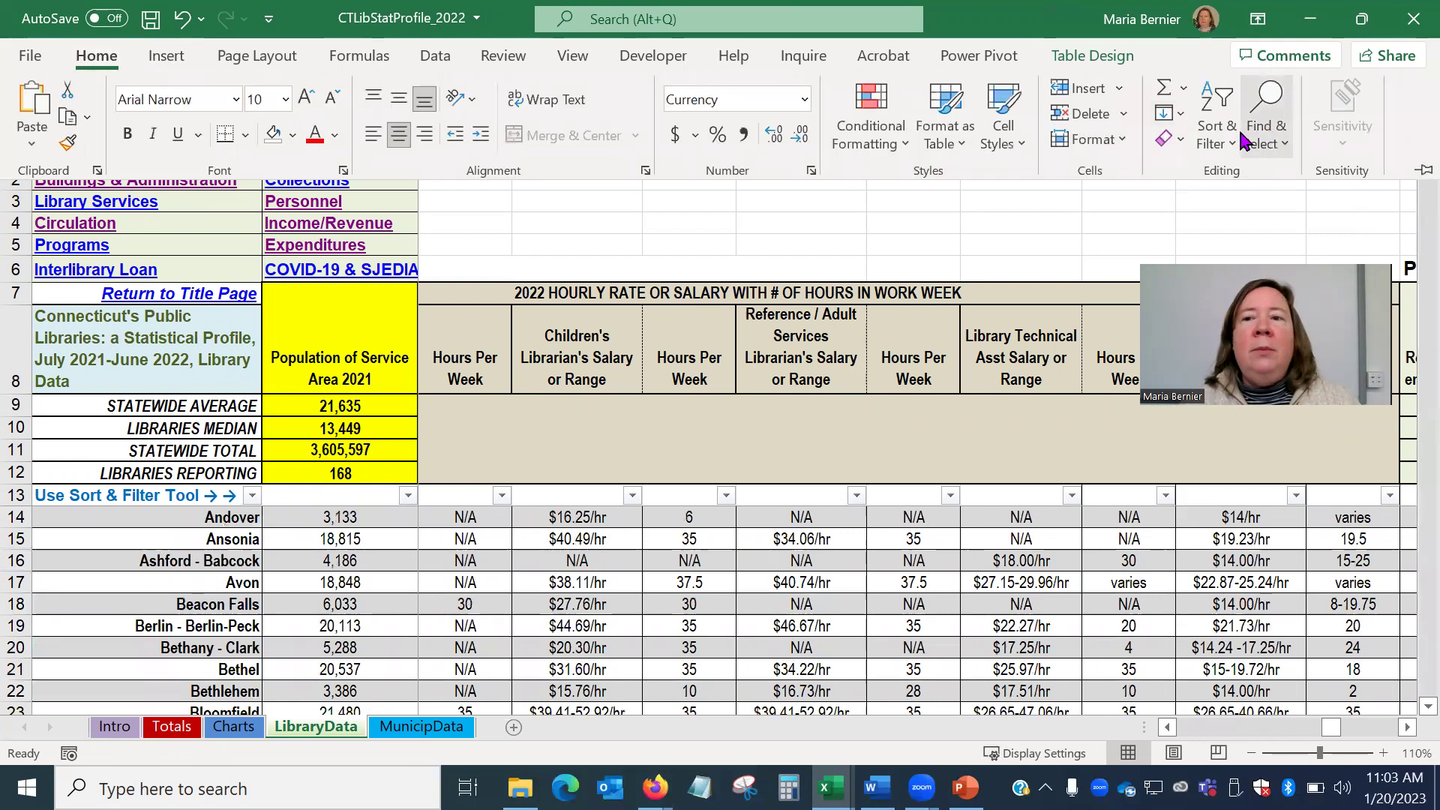
pyautogui.click(1227, 134)
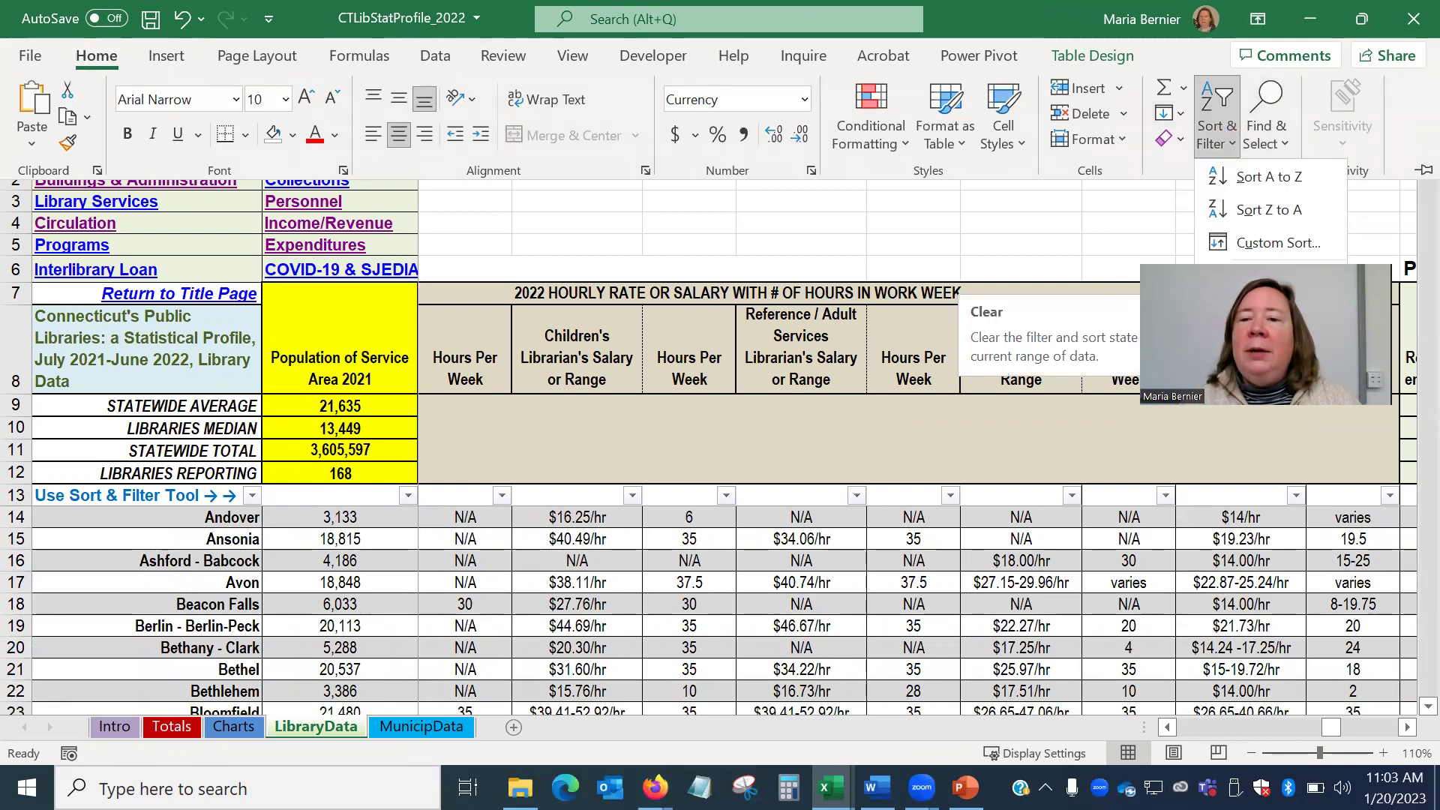
# - Minimize both Excel workbooks and maximize the Firefox window showing the Statistical Profile page
pyautogui.click(1312, 16)
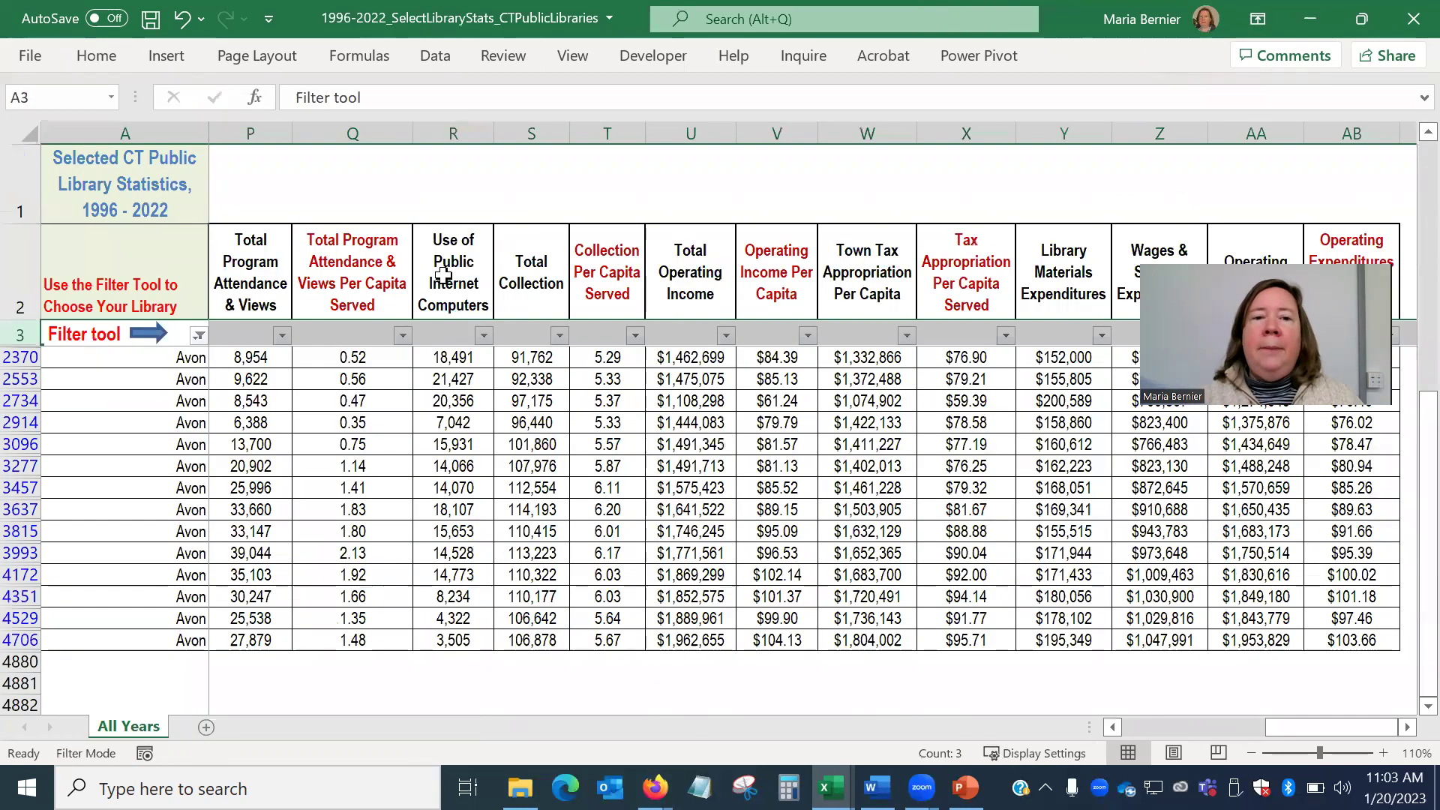
pyautogui.click(1313, 11)
pyautogui.doubleClick(765, 38)
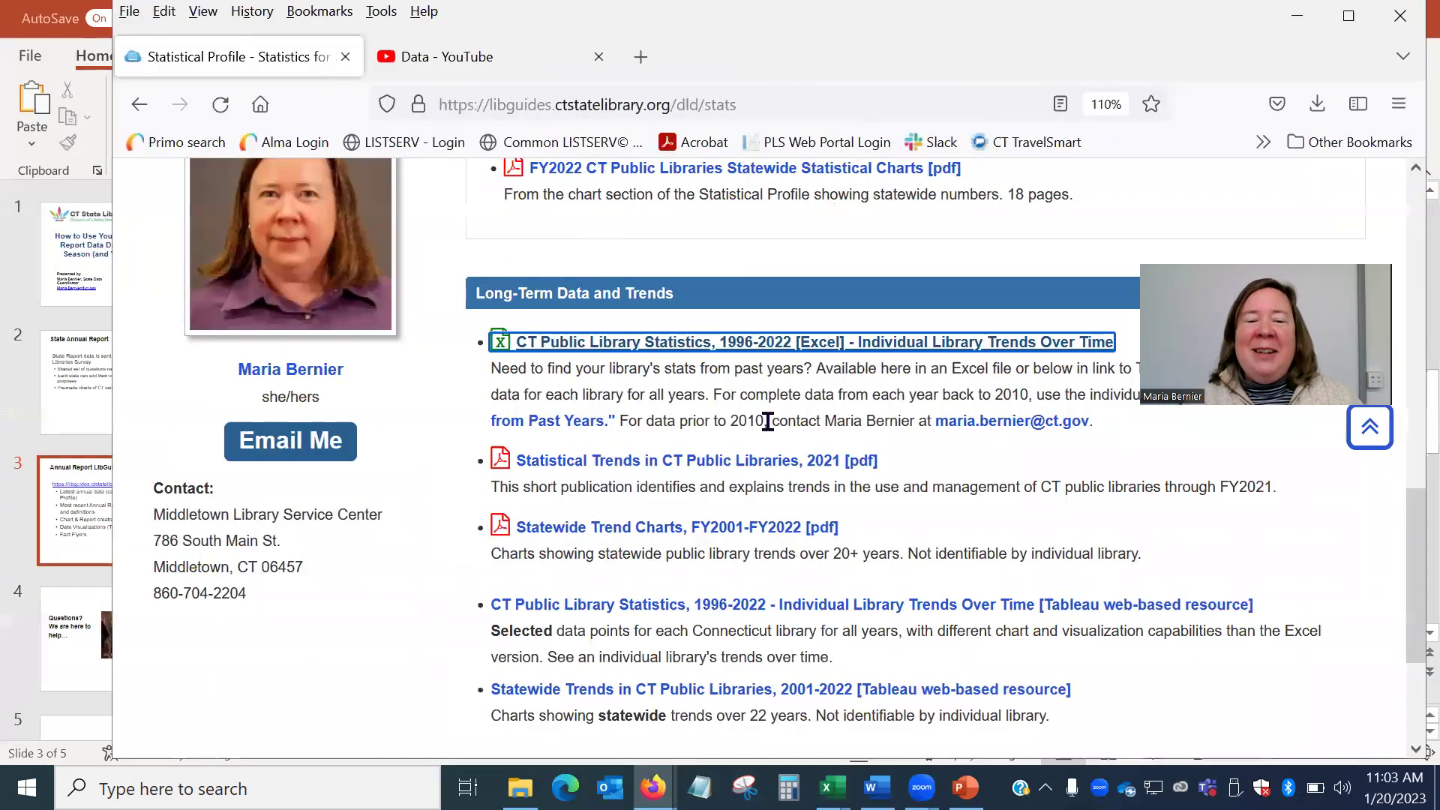
pyautogui.click(1348, 16)
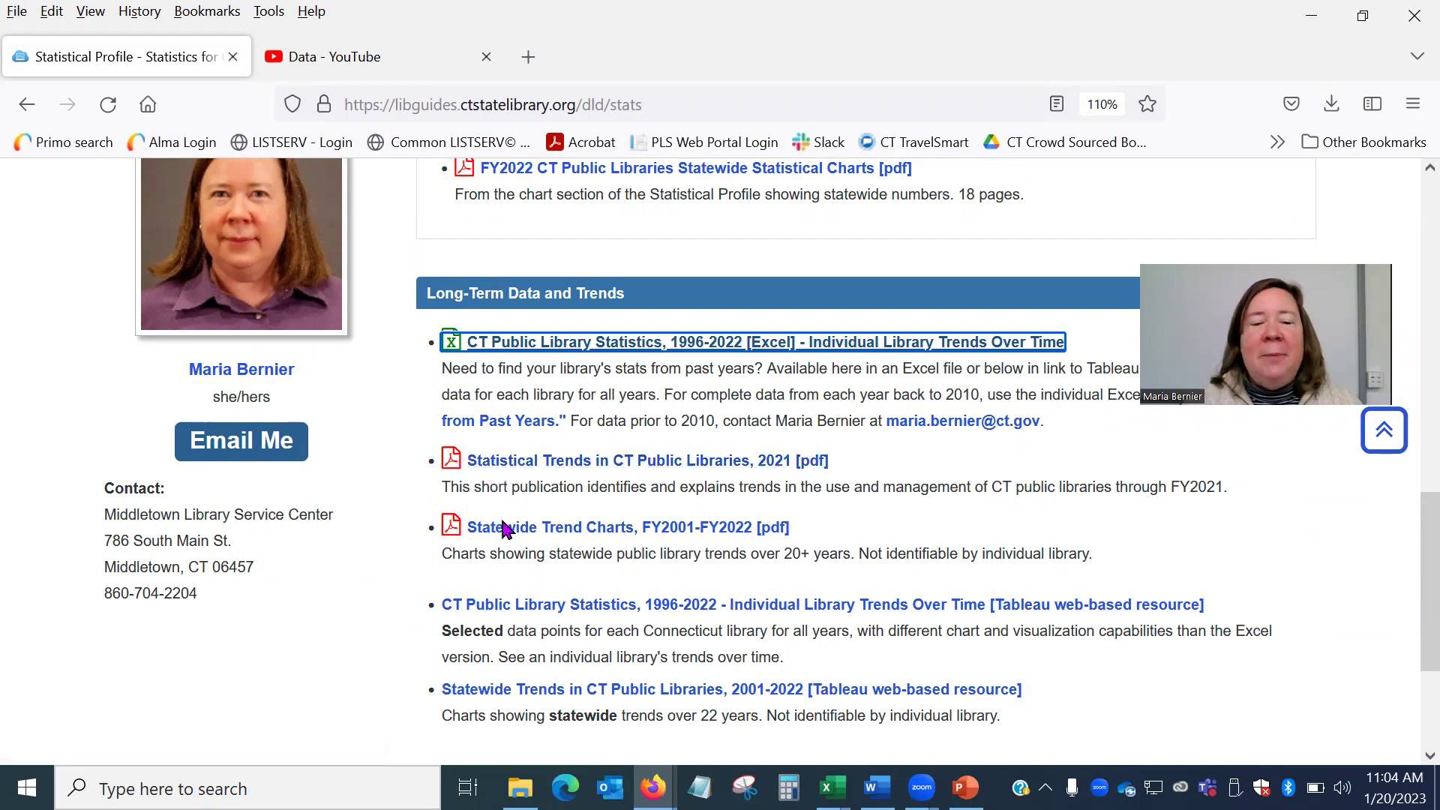
# - Open the Statewide Trend Charts, FY2001-FY2022 PDF, examine its circulation per capita charts, and close it
pyautogui.click(692, 534)
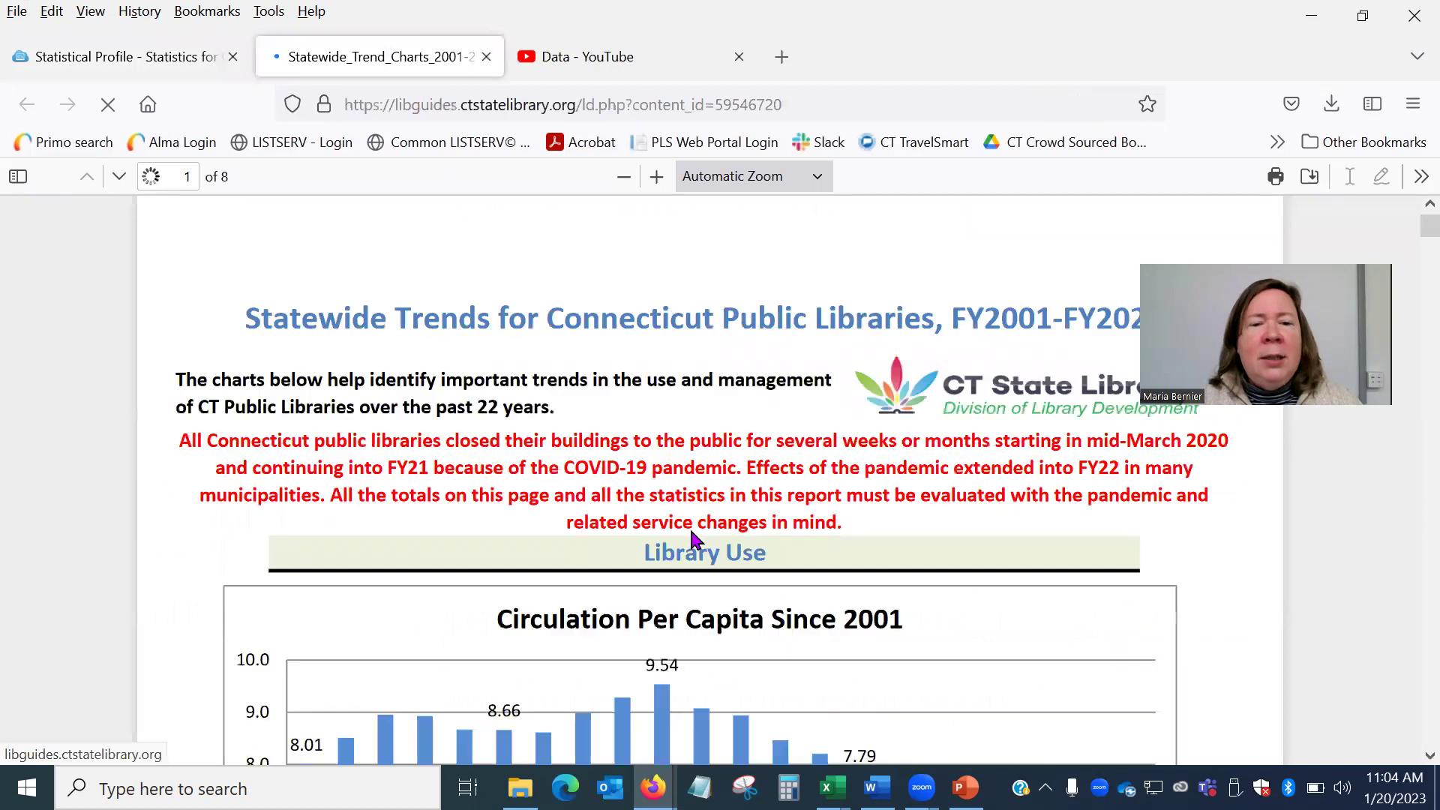
pyautogui.scroll(-2, 692, 534)
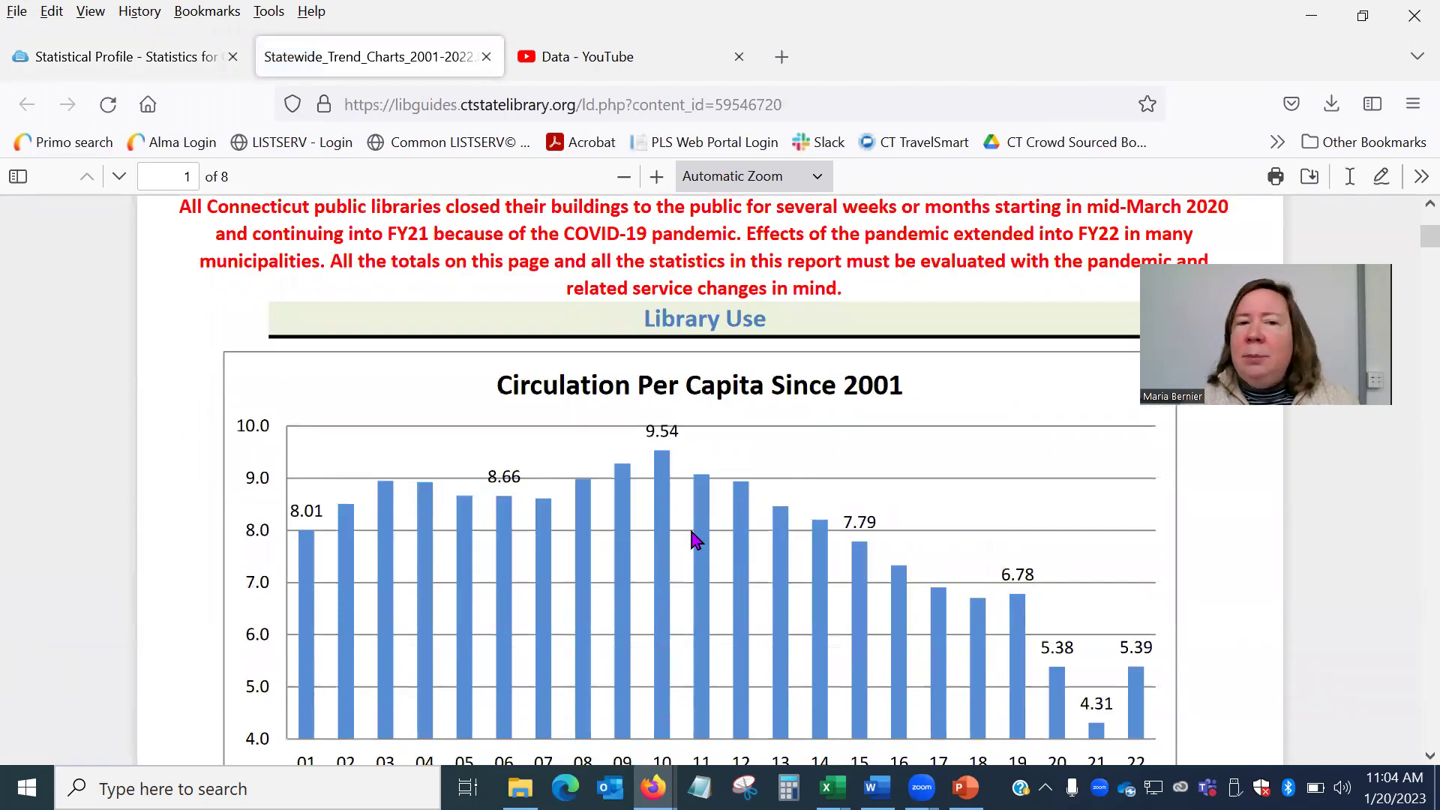
pyautogui.scroll(-6, 666, 538)
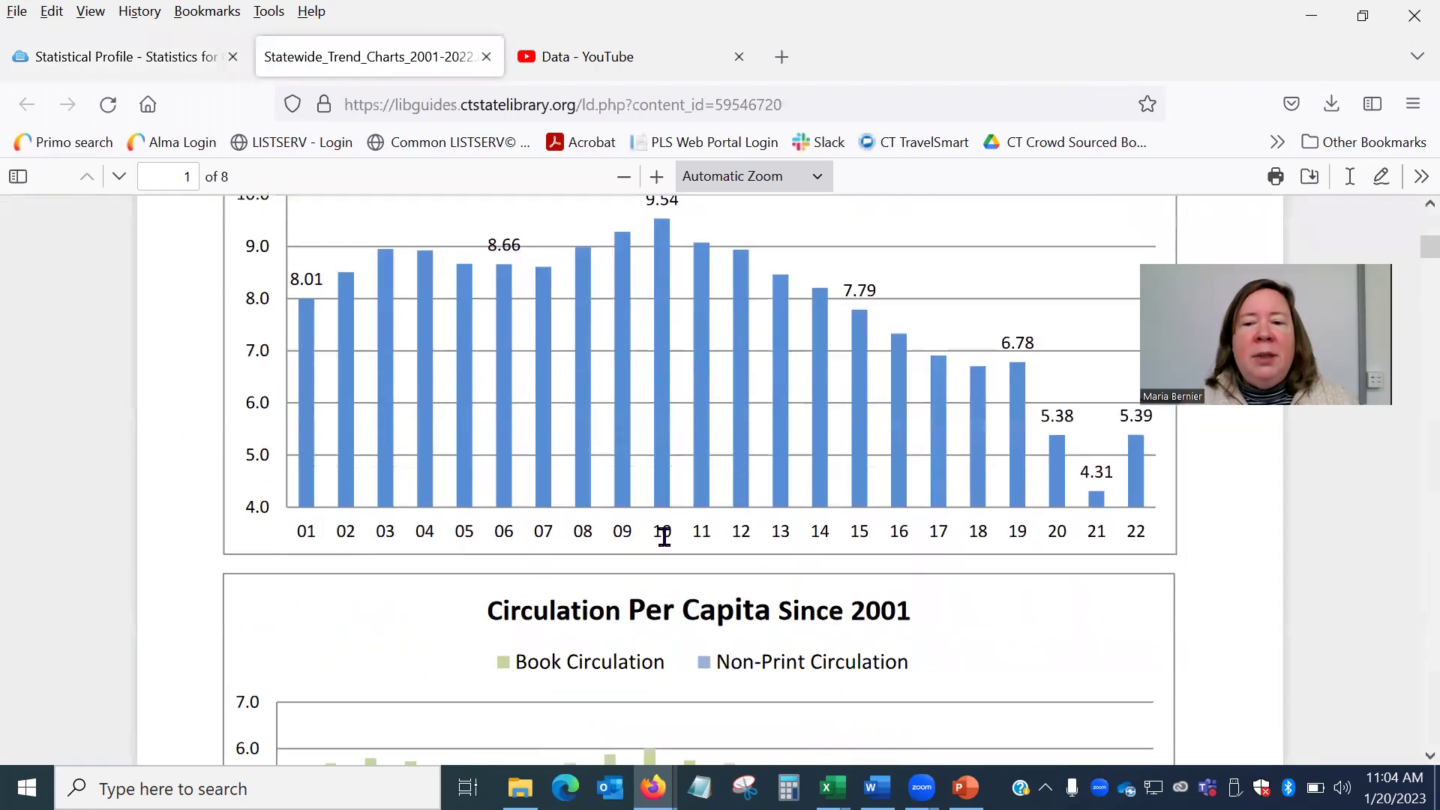
pyautogui.scroll(-12, 669, 540)
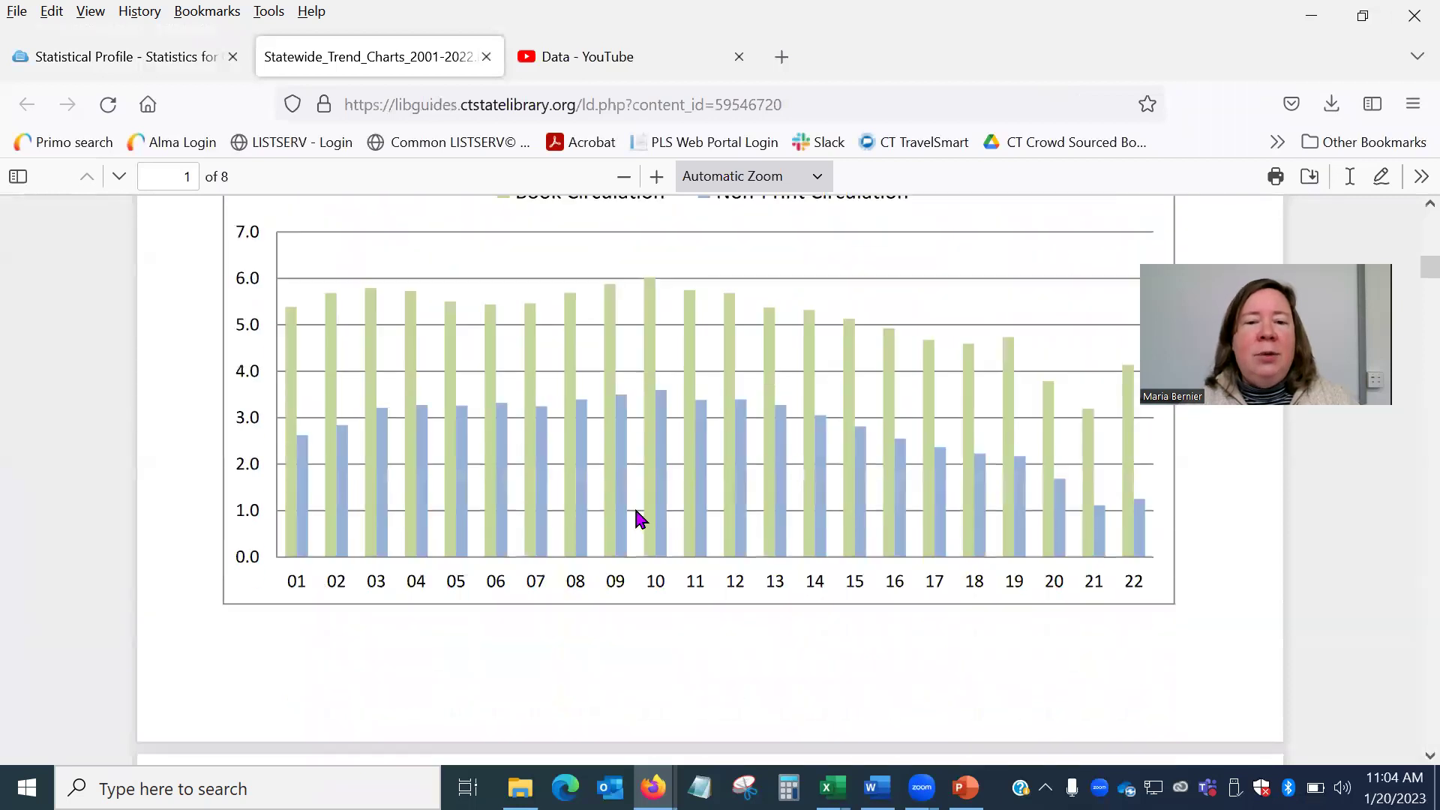
pyautogui.scroll(-2, 617, 501)
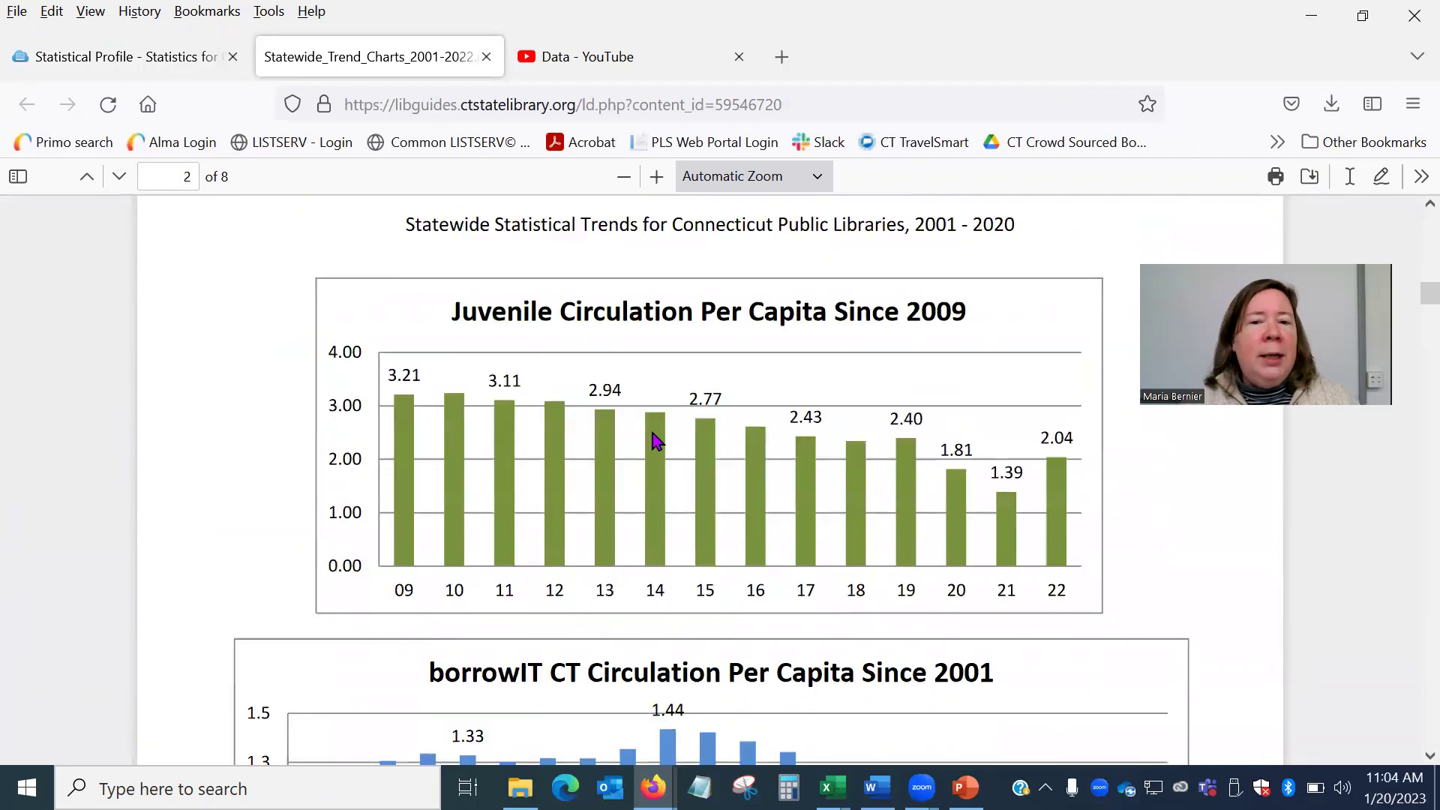
pyautogui.click(486, 57)
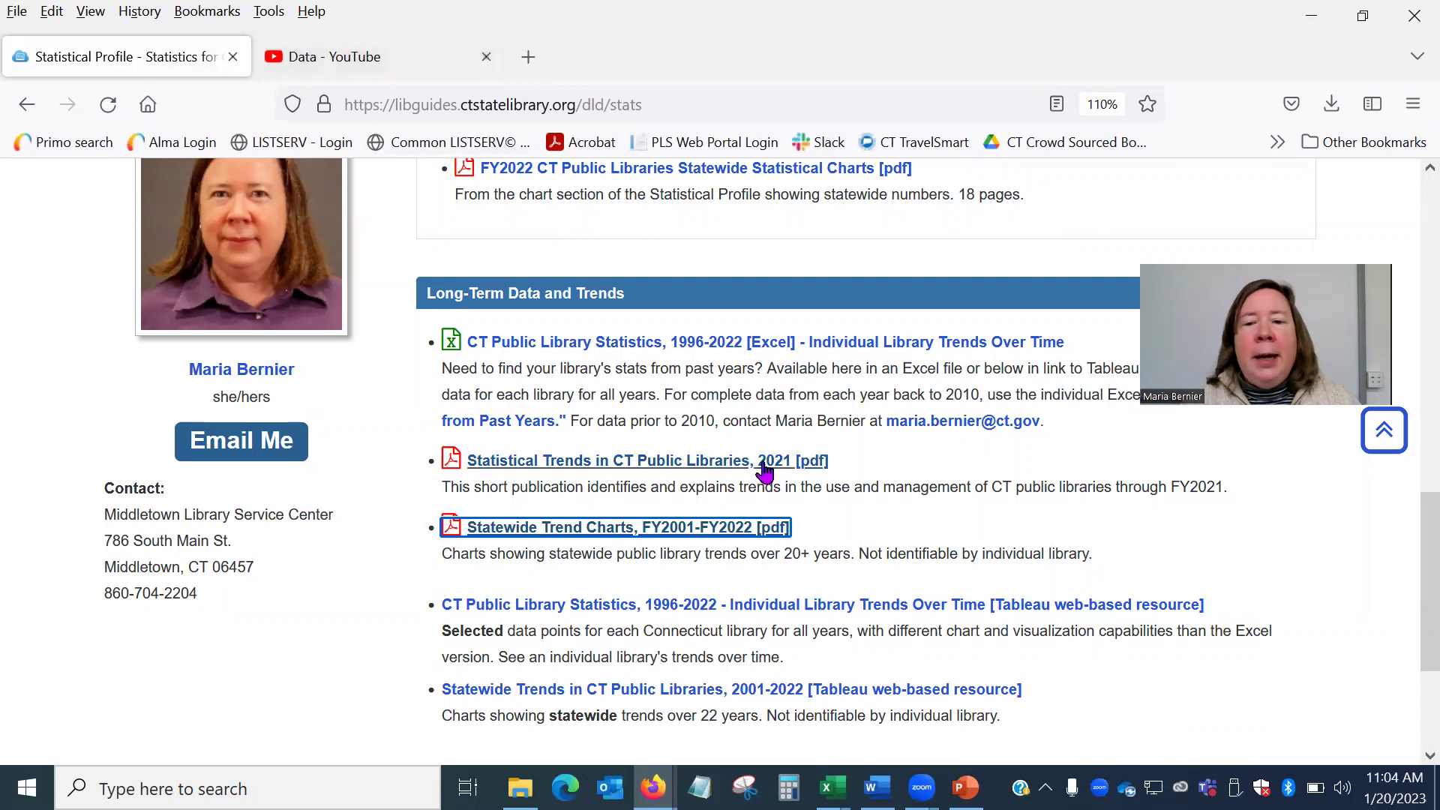
# - Go to the Chart & Report Creators page and review its introduction and the Excel tools it offers
pyautogui.scroll(10, 764, 470)
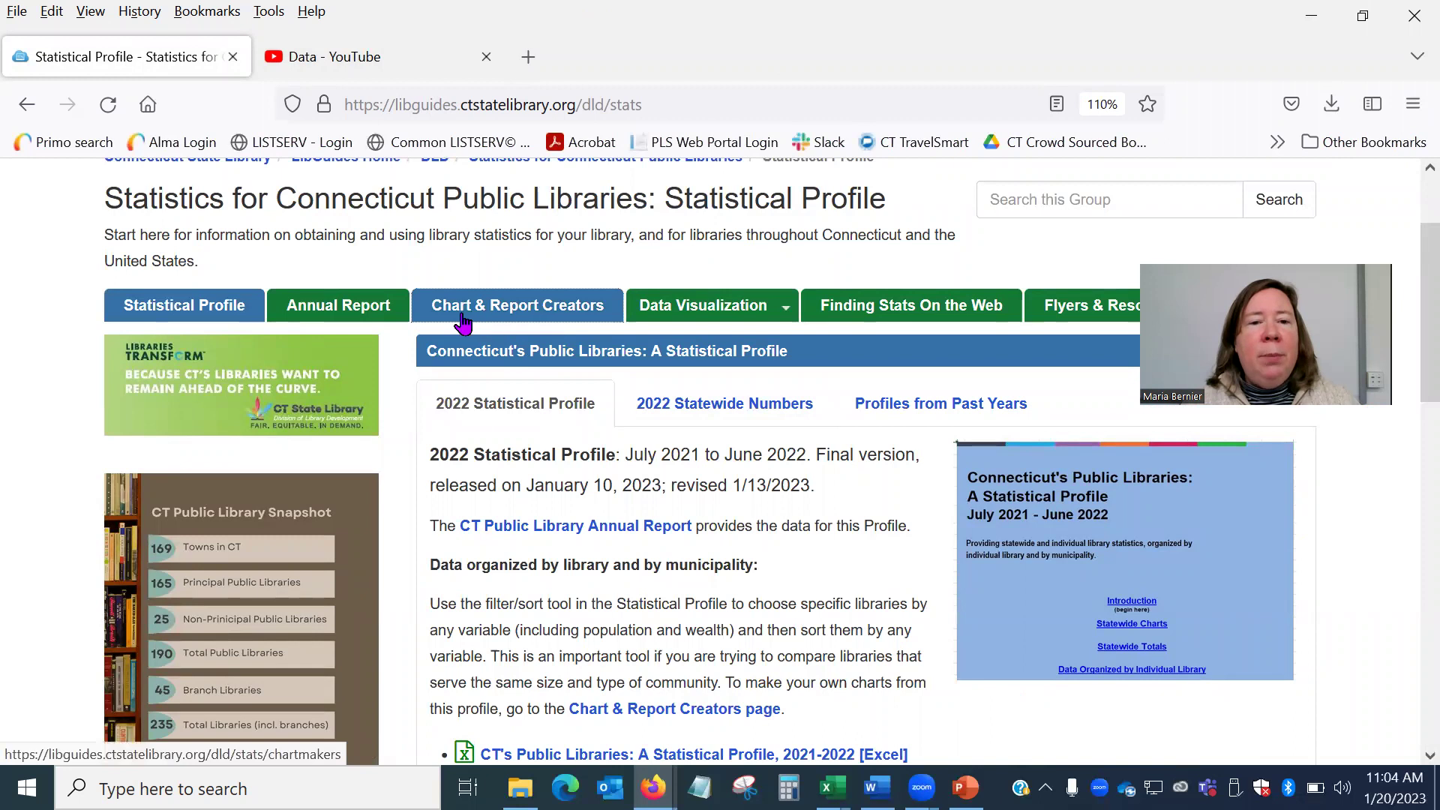
pyautogui.click(502, 319)
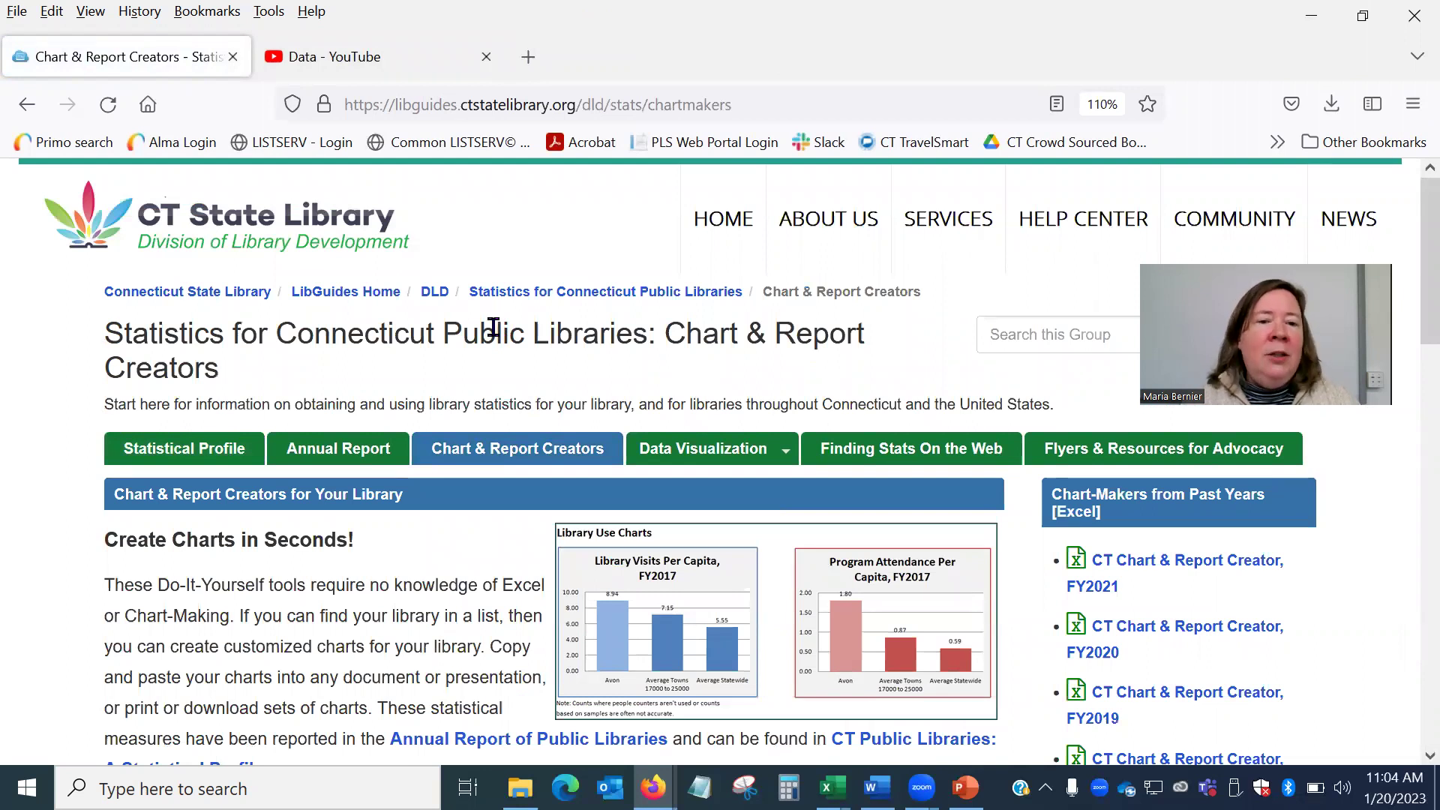
pyautogui.scroll(-2, 492, 330)
pyautogui.scroll(-2, 481, 346)
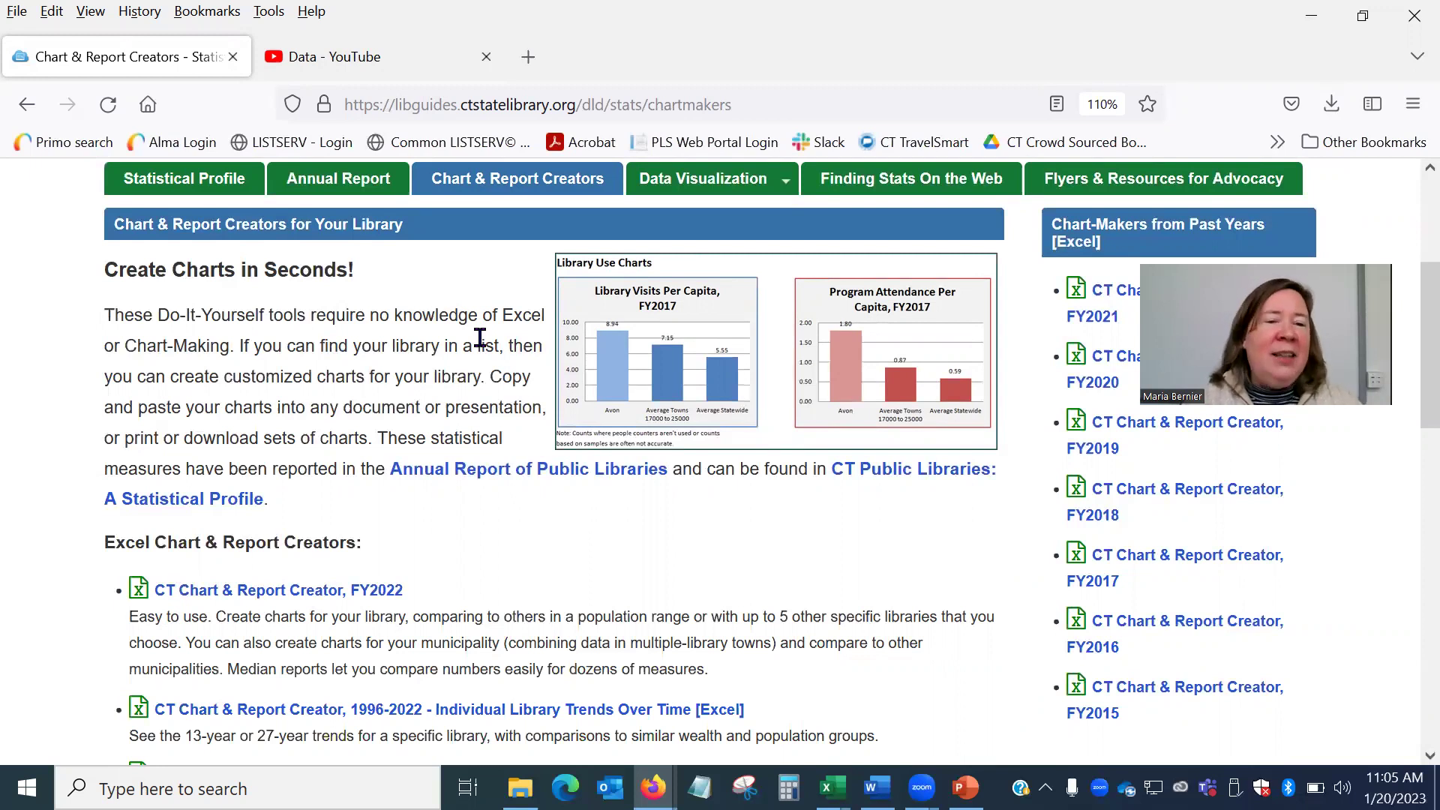
pyautogui.scroll(-2, 462, 372)
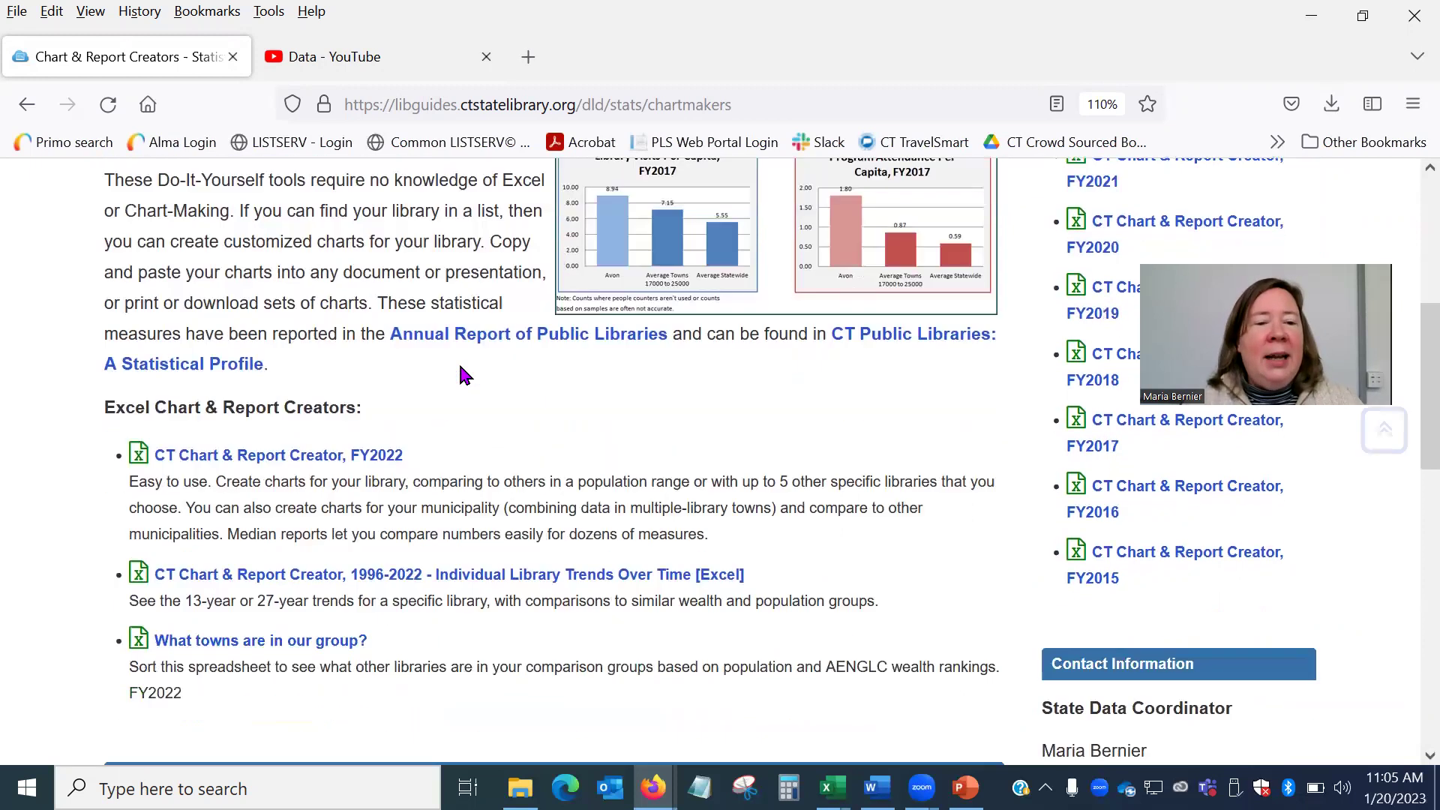
pyautogui.scroll(2, 467, 370)
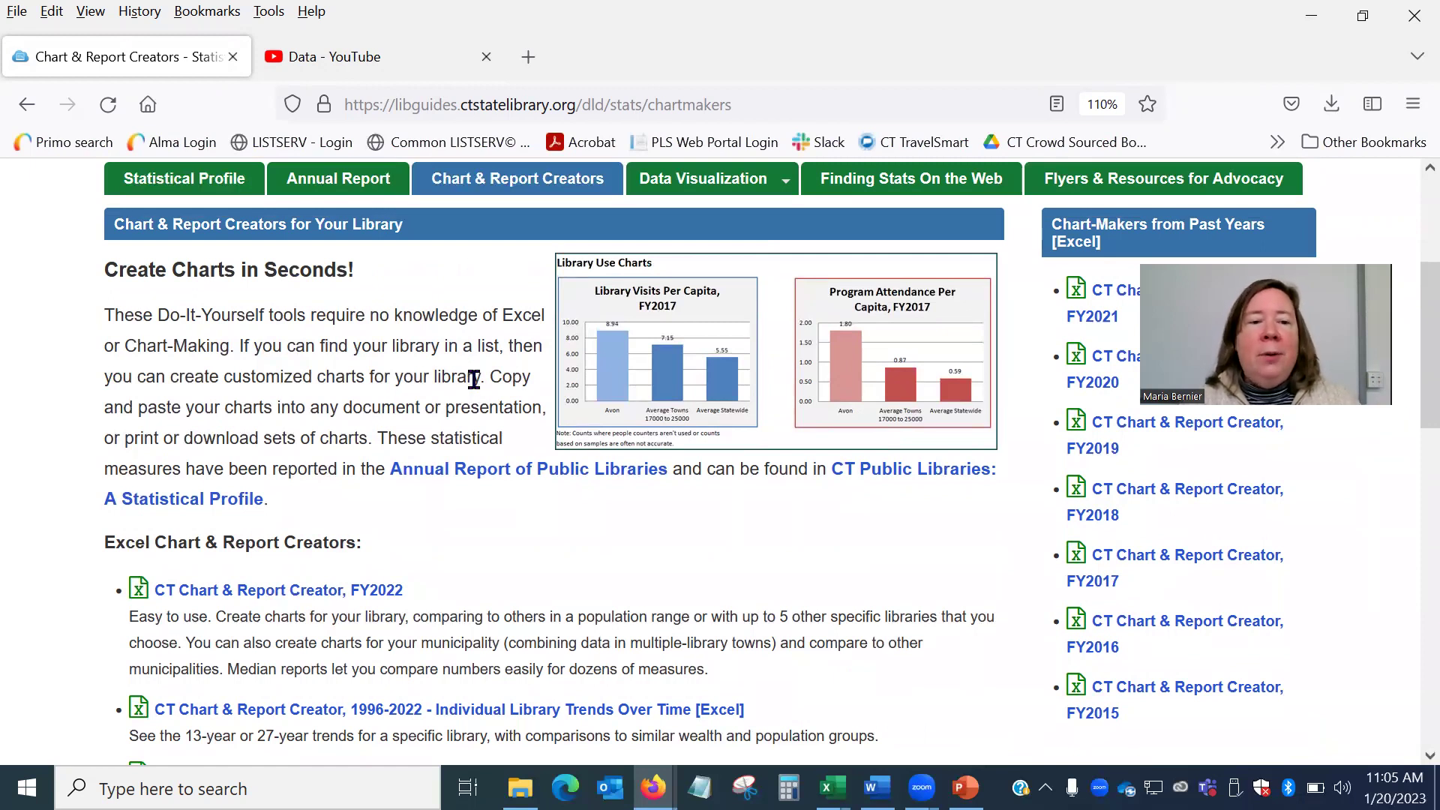
# - Download the CT Chart & Report Creator, FY2022 workbook and open it in Excel
pyautogui.scroll(-3, 474, 377)
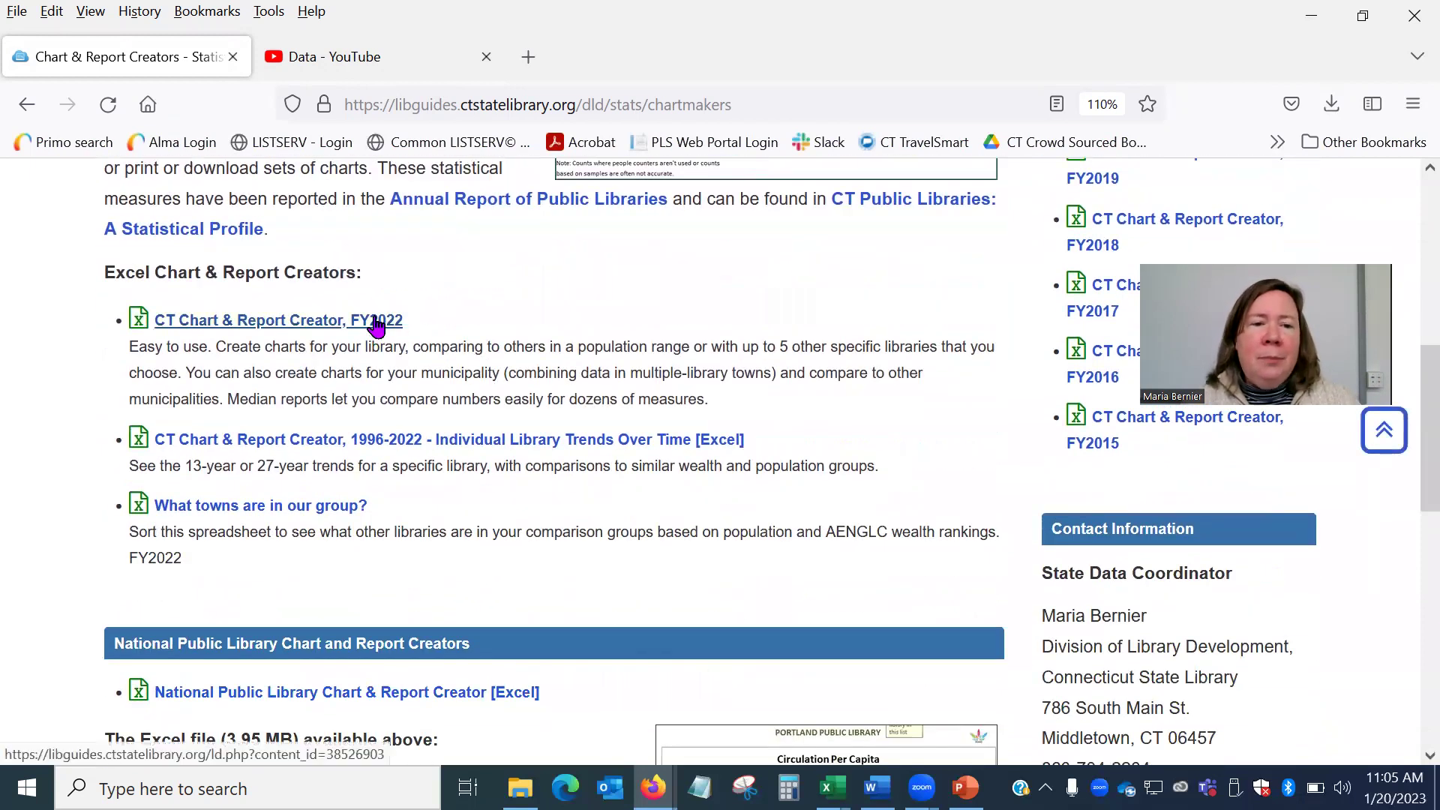
pyautogui.click(305, 327)
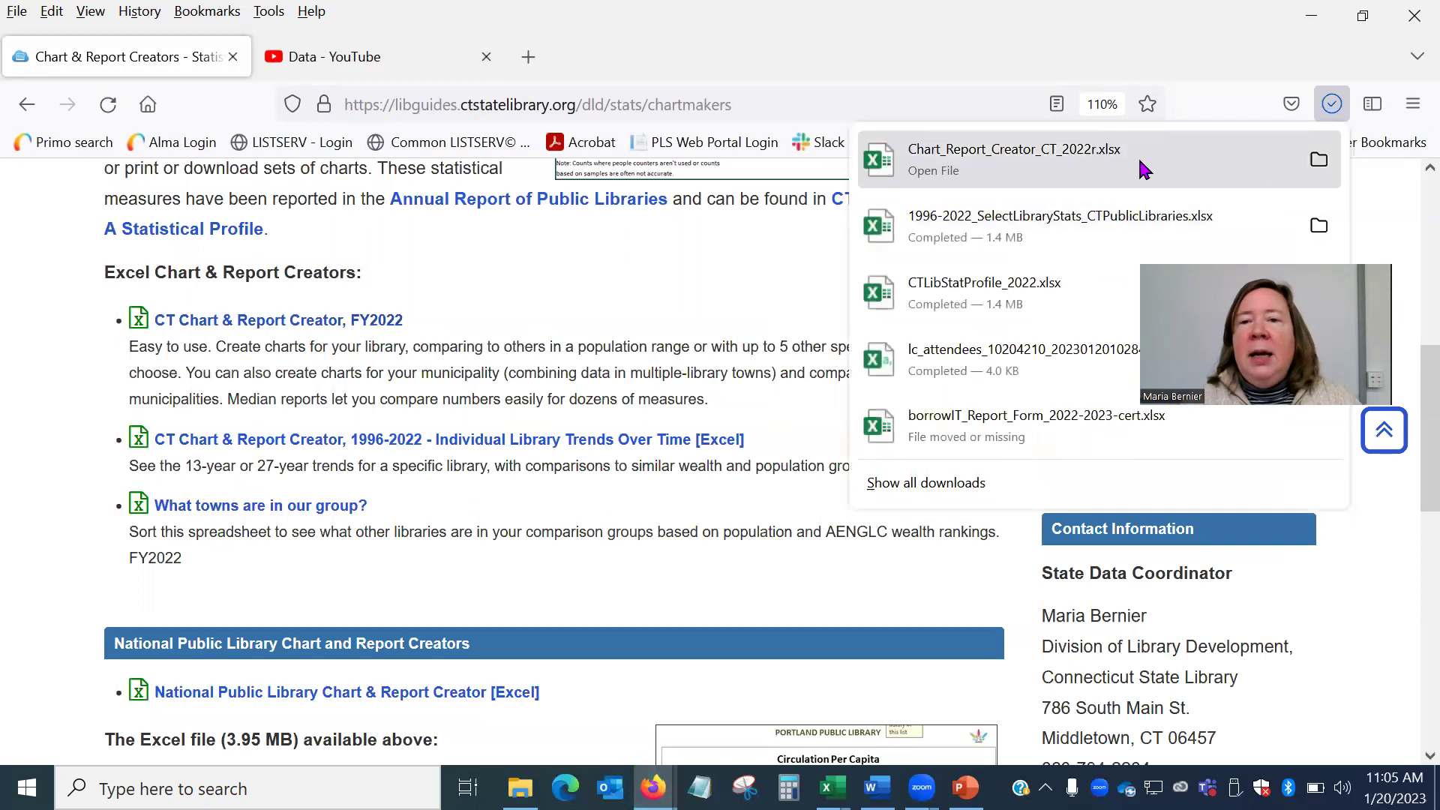
pyautogui.click(1098, 167)
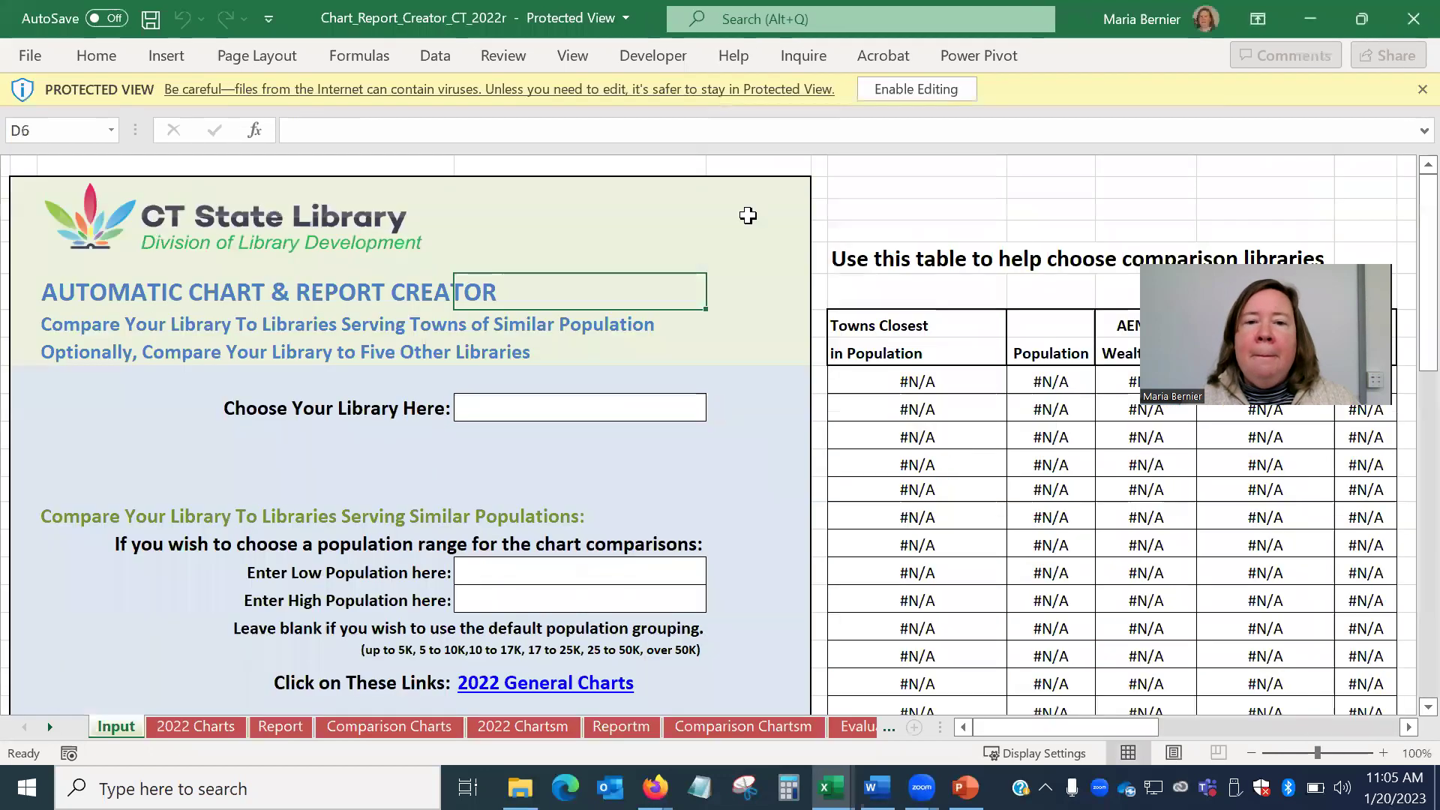
# - Enable editing in the chart creator workbook and choose Meriden as the library on the Input sheet
pyautogui.click(925, 99)
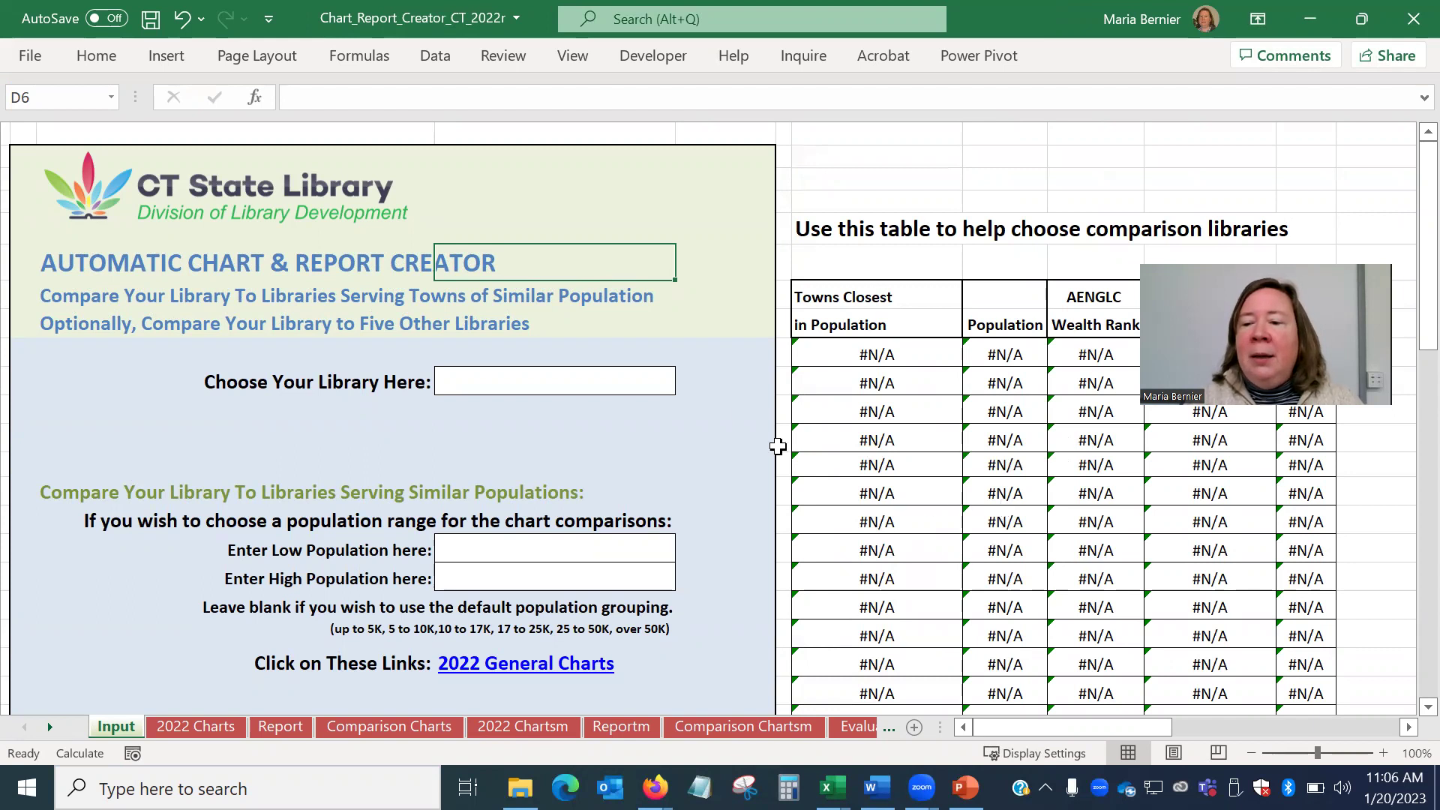
pyautogui.click(634, 381)
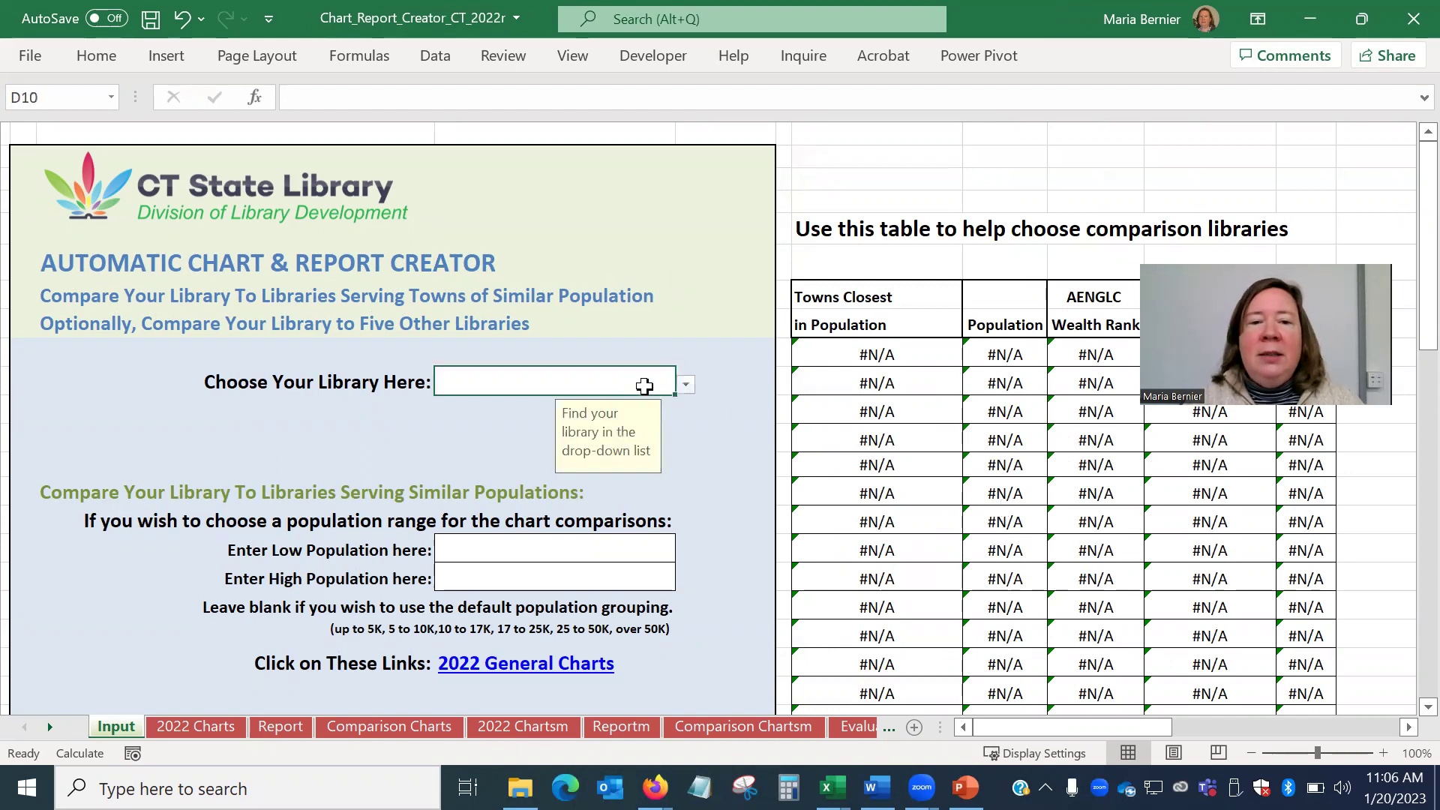
pyautogui.click(684, 385)
pyautogui.moveTo(684, 422); pyautogui.dragTo(691, 453)
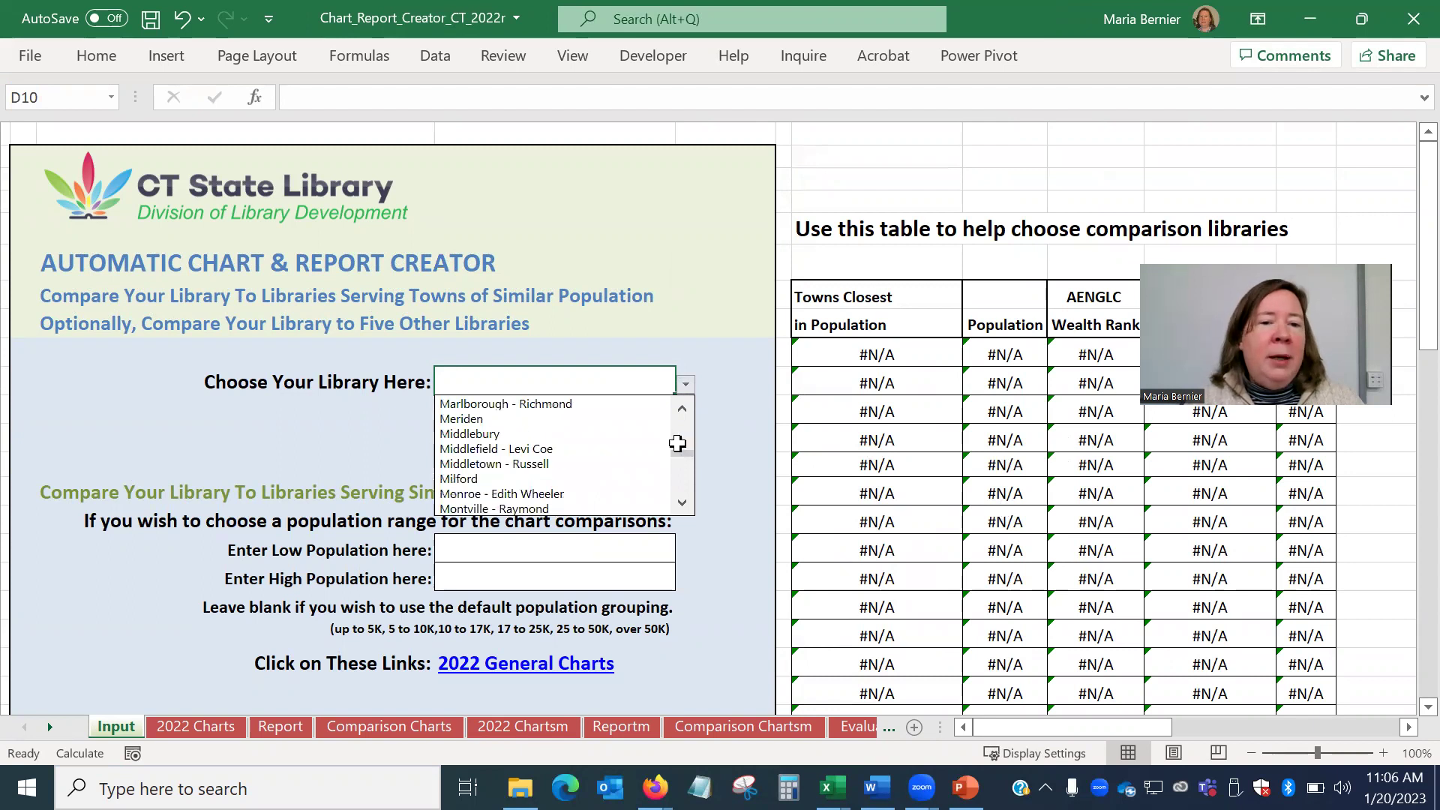
pyautogui.click(604, 418)
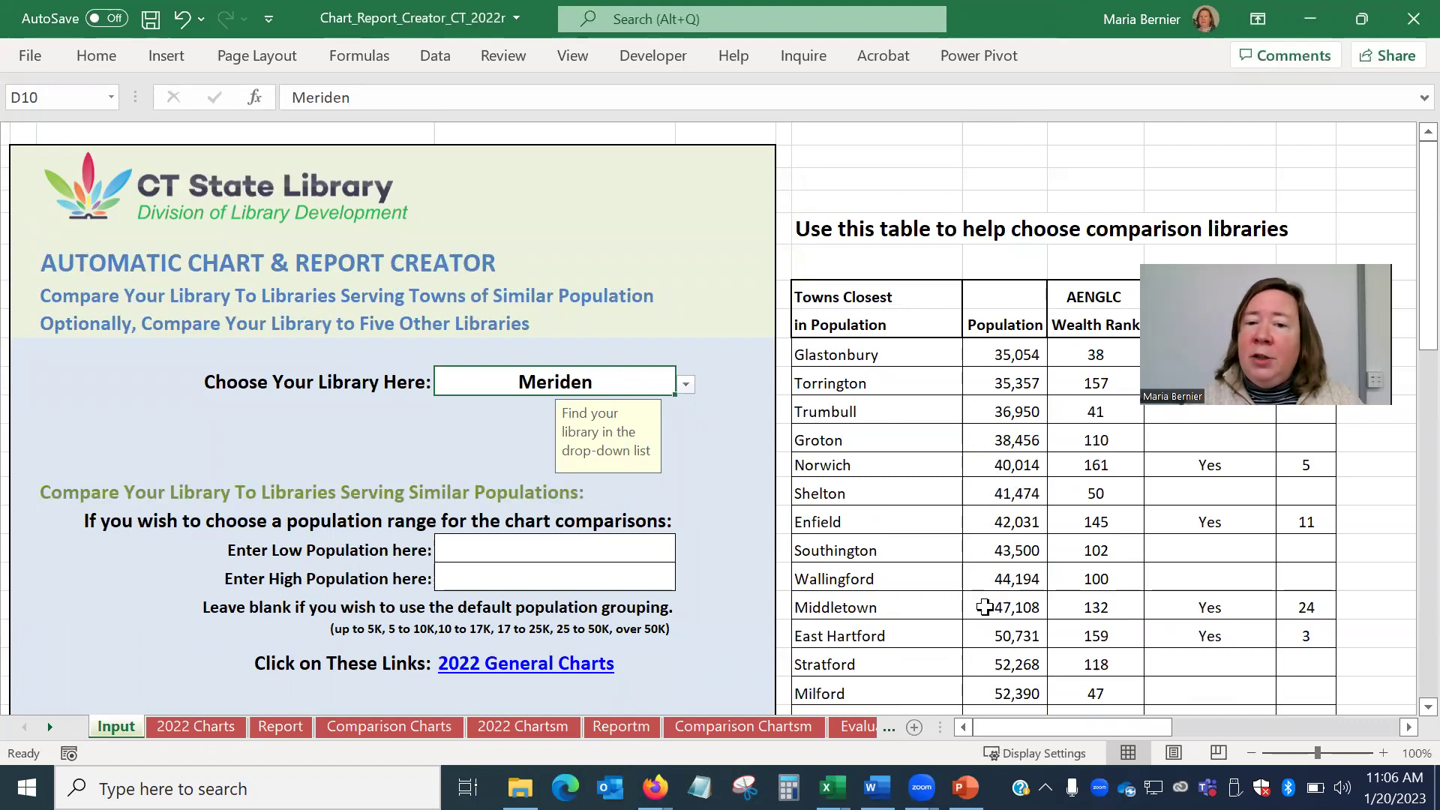
# - Set the population range for the chart comparisons to a low of 50,000 and a high of 70,000
pyautogui.scroll(-1, 999, 585)
pyautogui.scroll(-1, 999, 590)
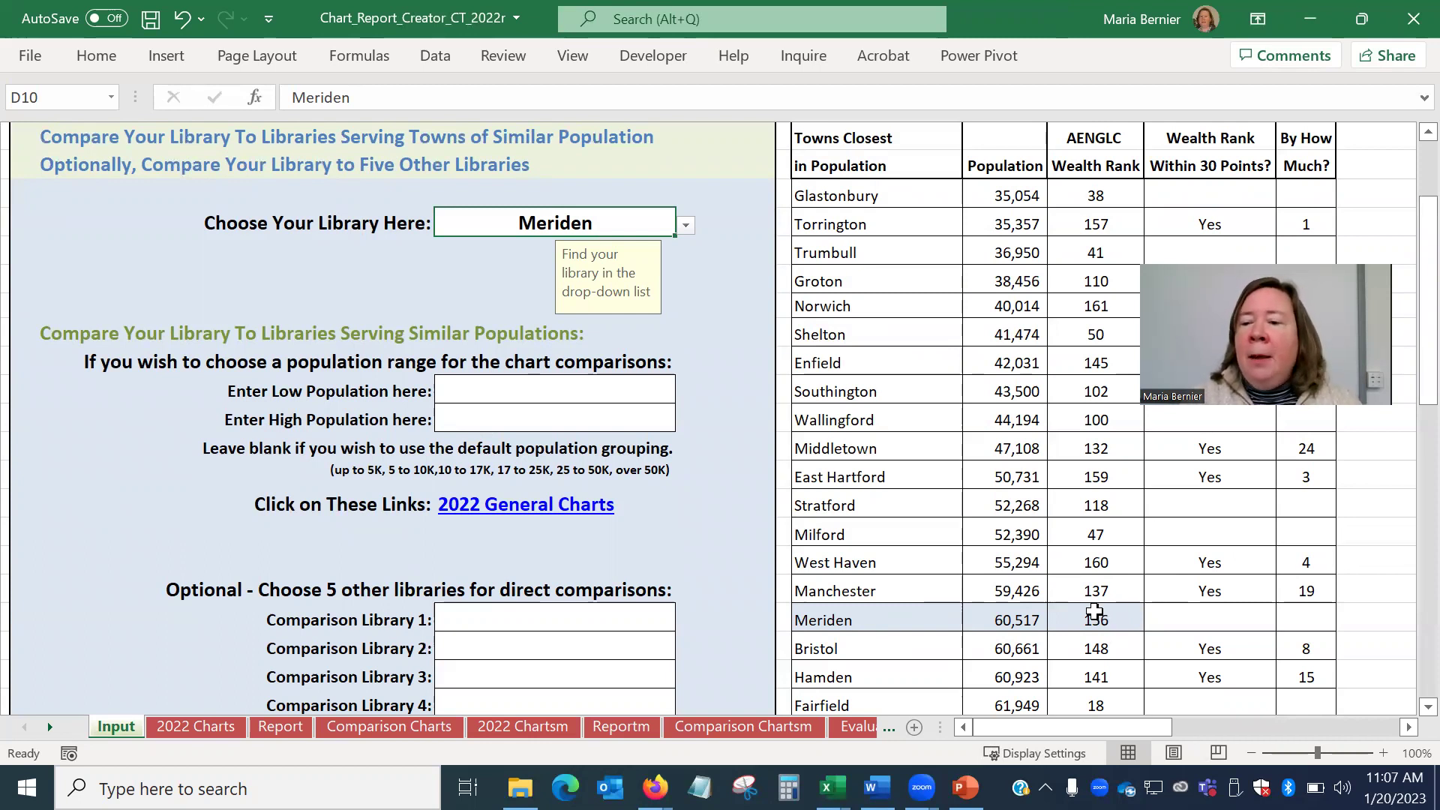
pyautogui.click(489, 395)
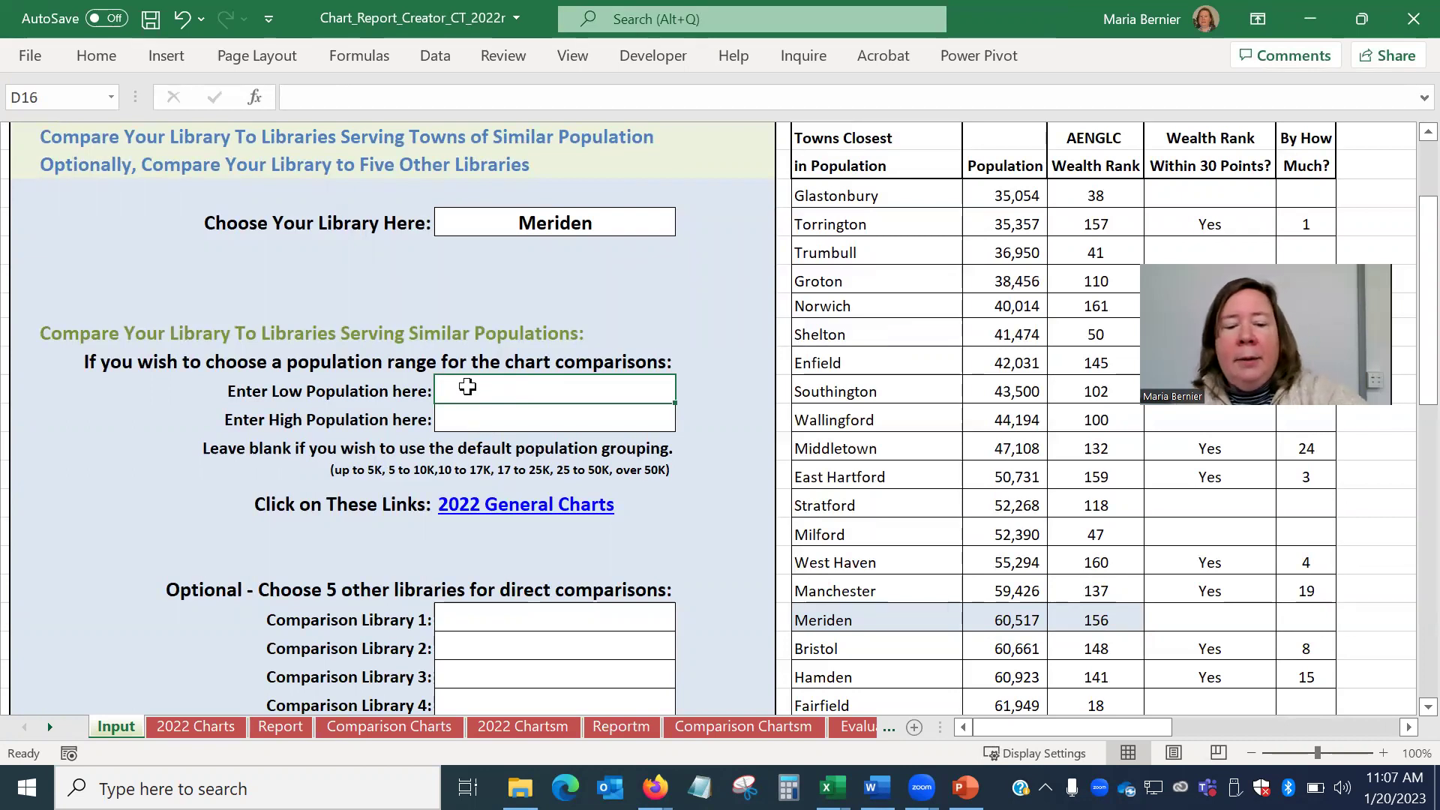
pyautogui.write('50000')
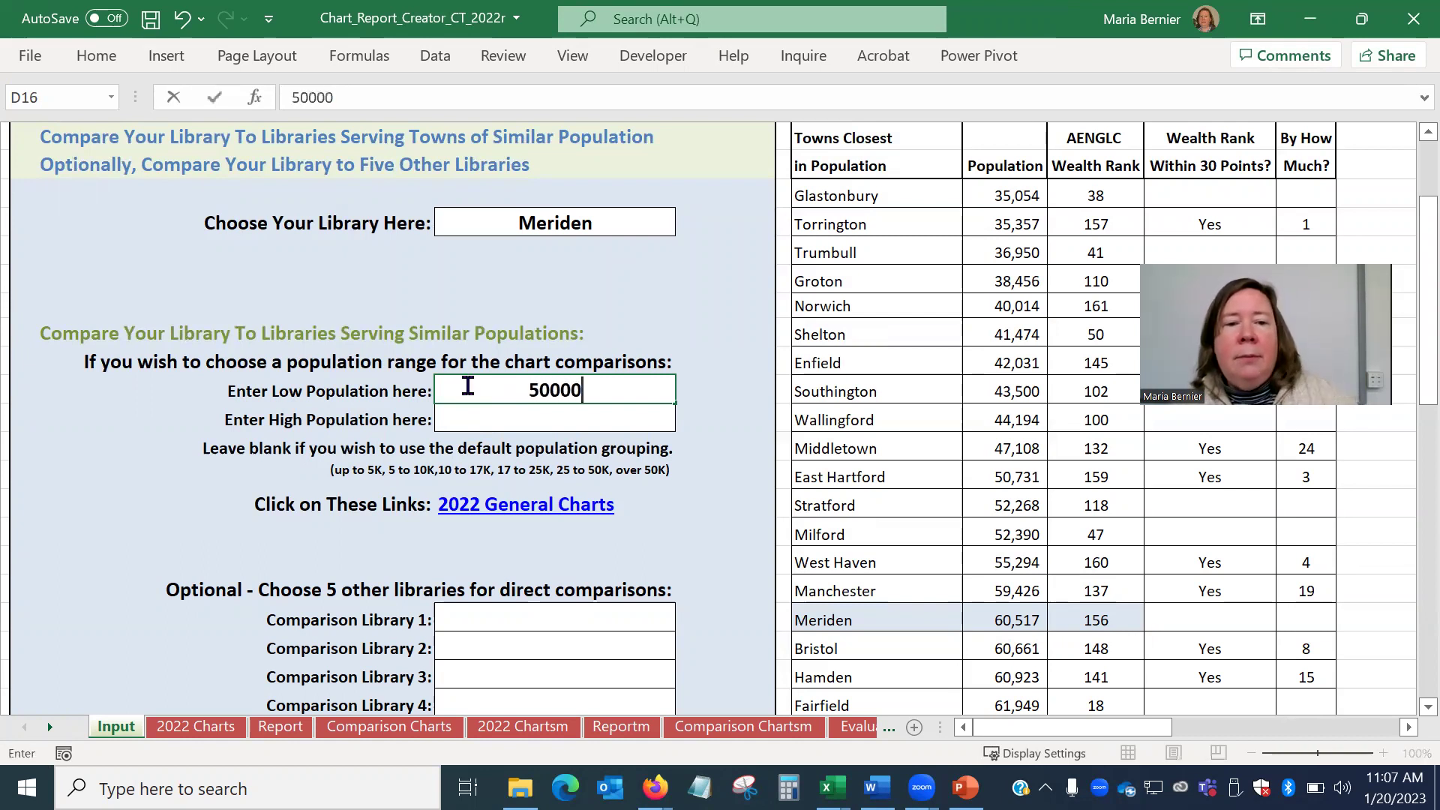
pyautogui.click(518, 415)
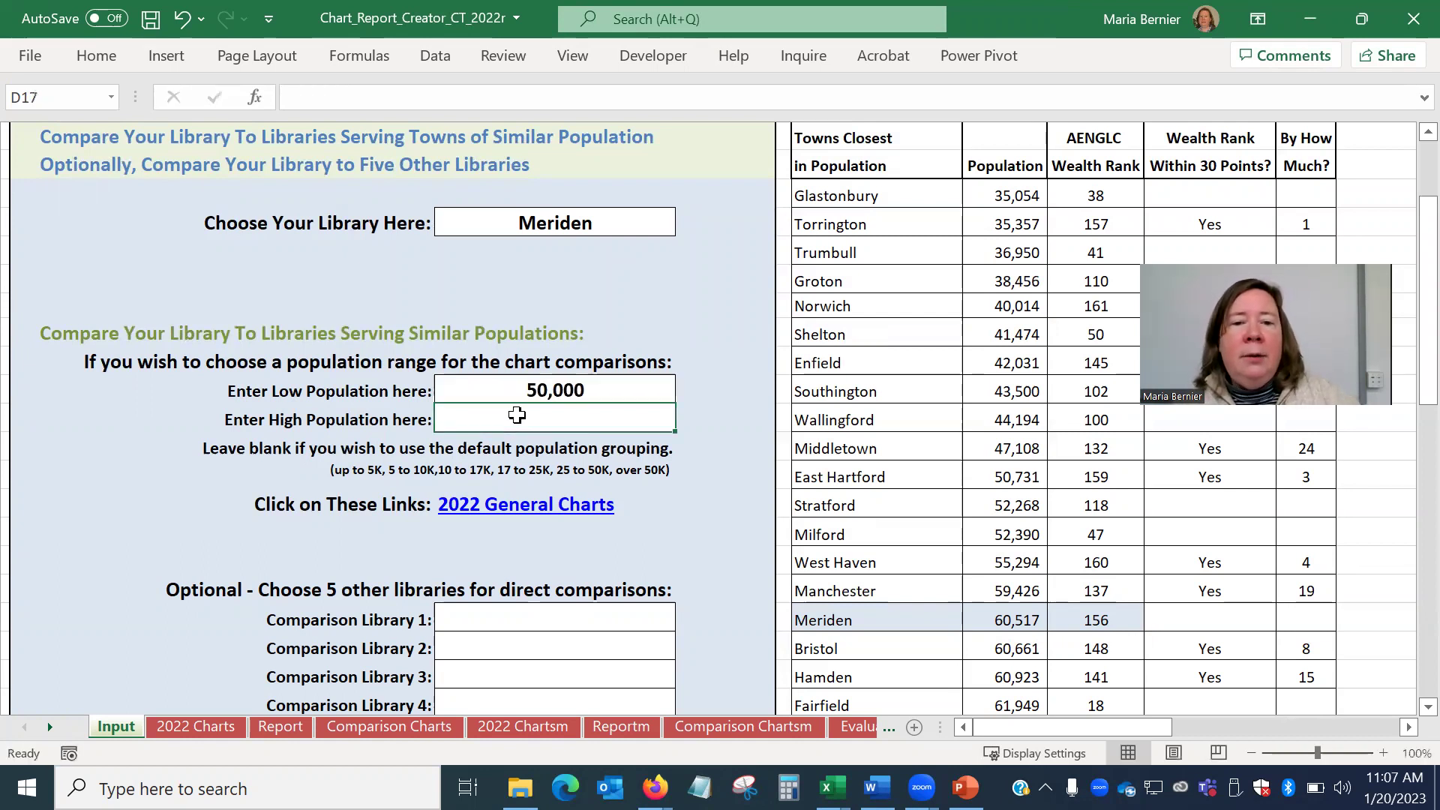
pyautogui.write('700')
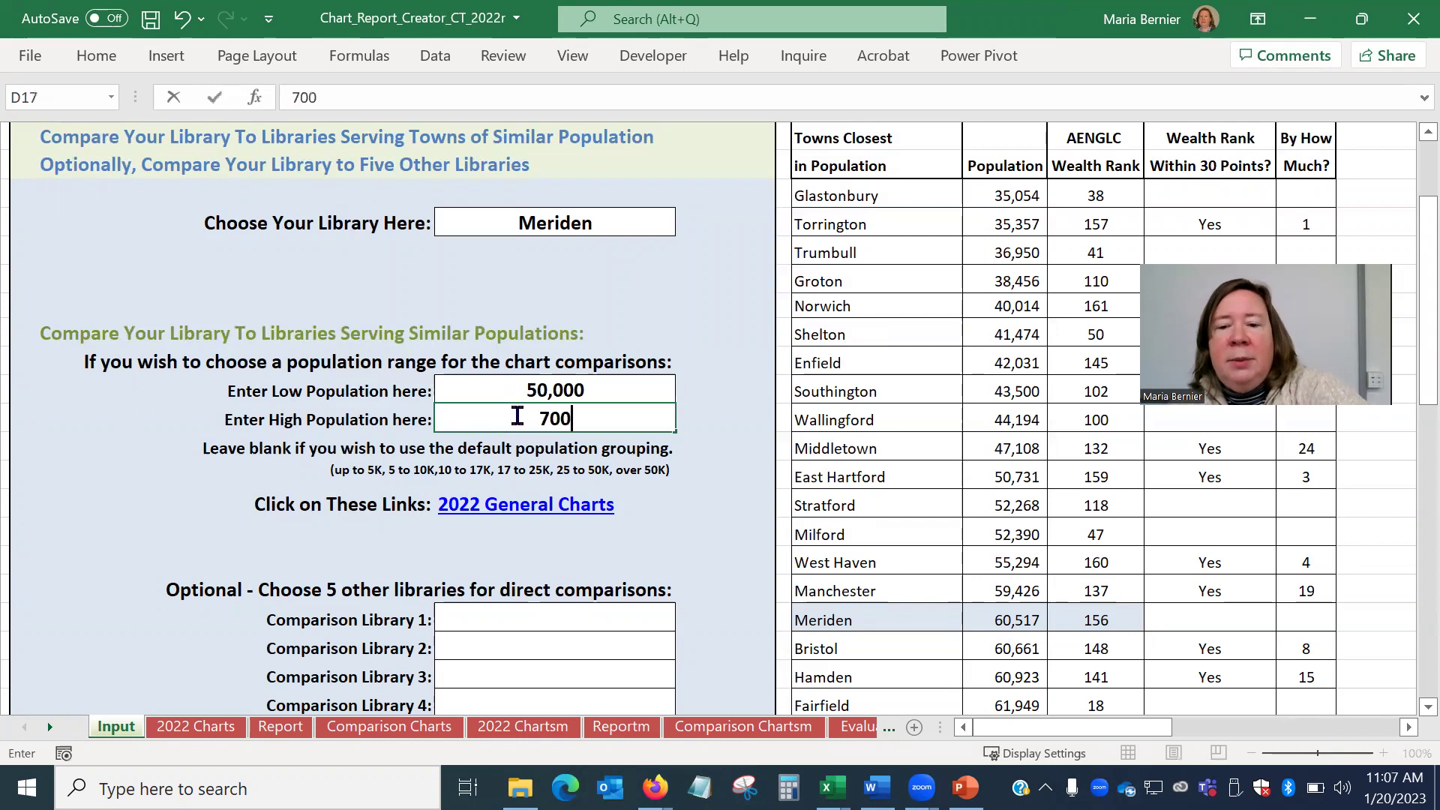
pyautogui.write('00')
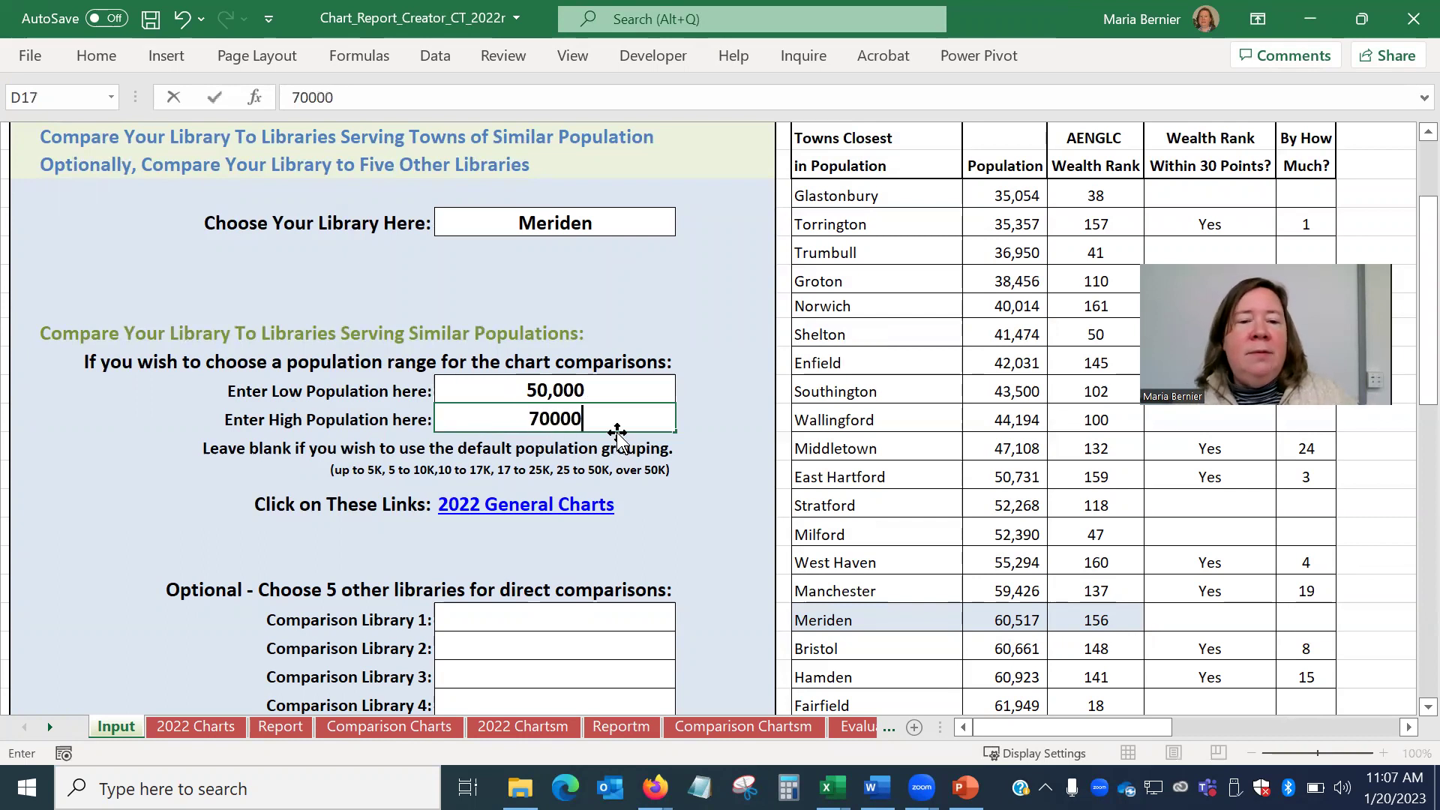
pyautogui.click(718, 411)
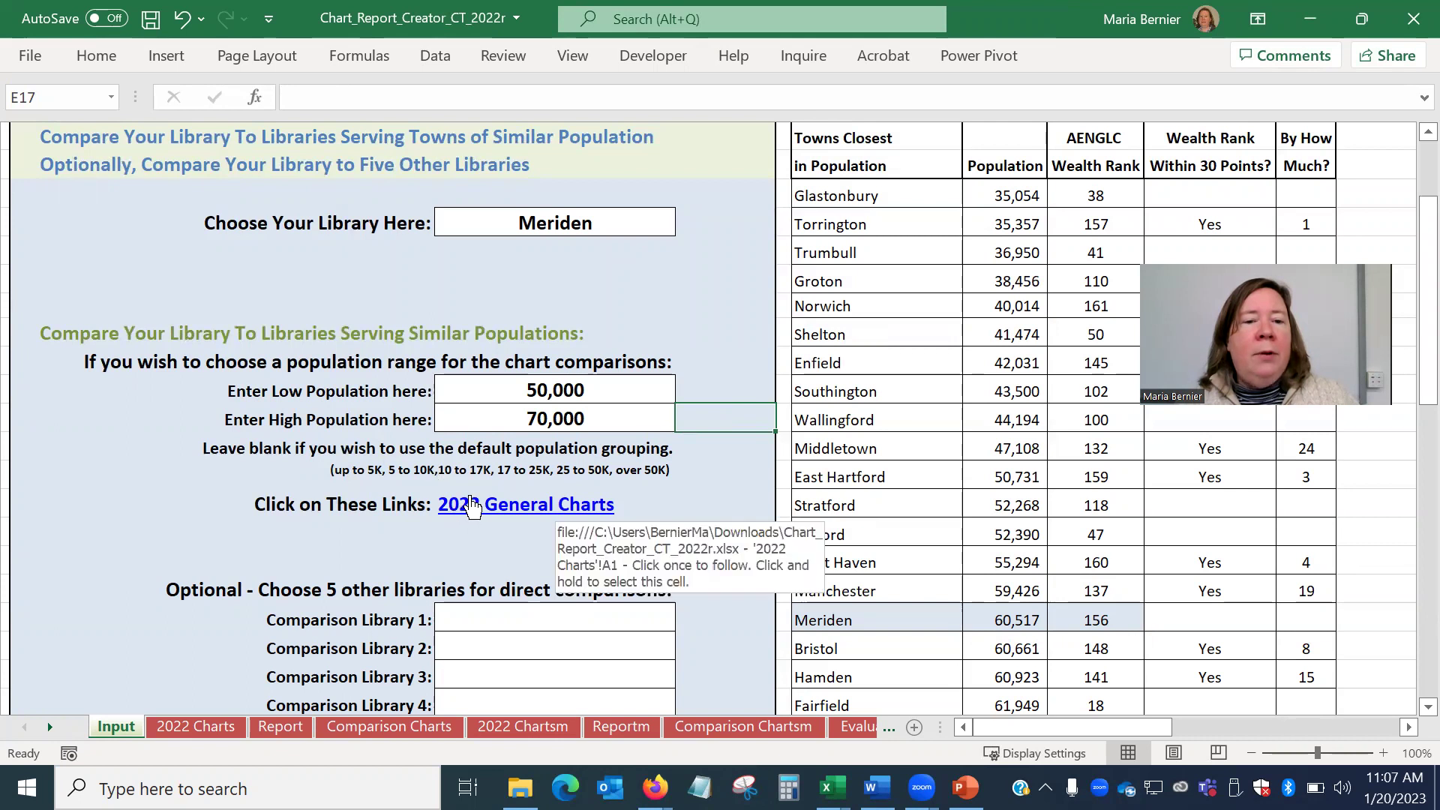
# - Open the 2022 General Charts and examine the Library Use Charts comparing Meriden with the chosen population range and statewide averages
pyautogui.click(472, 507)
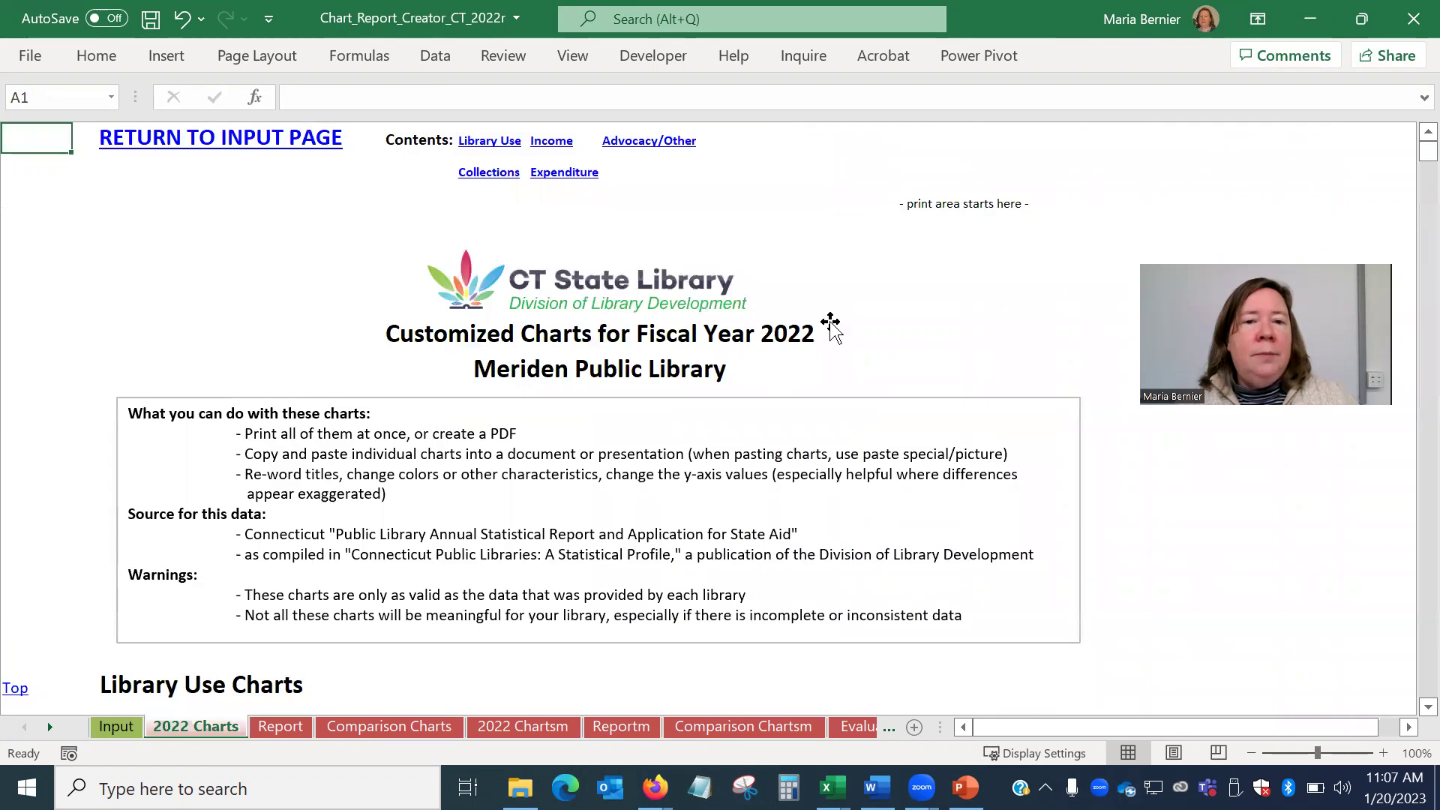
pyautogui.scroll(-10, 845, 300)
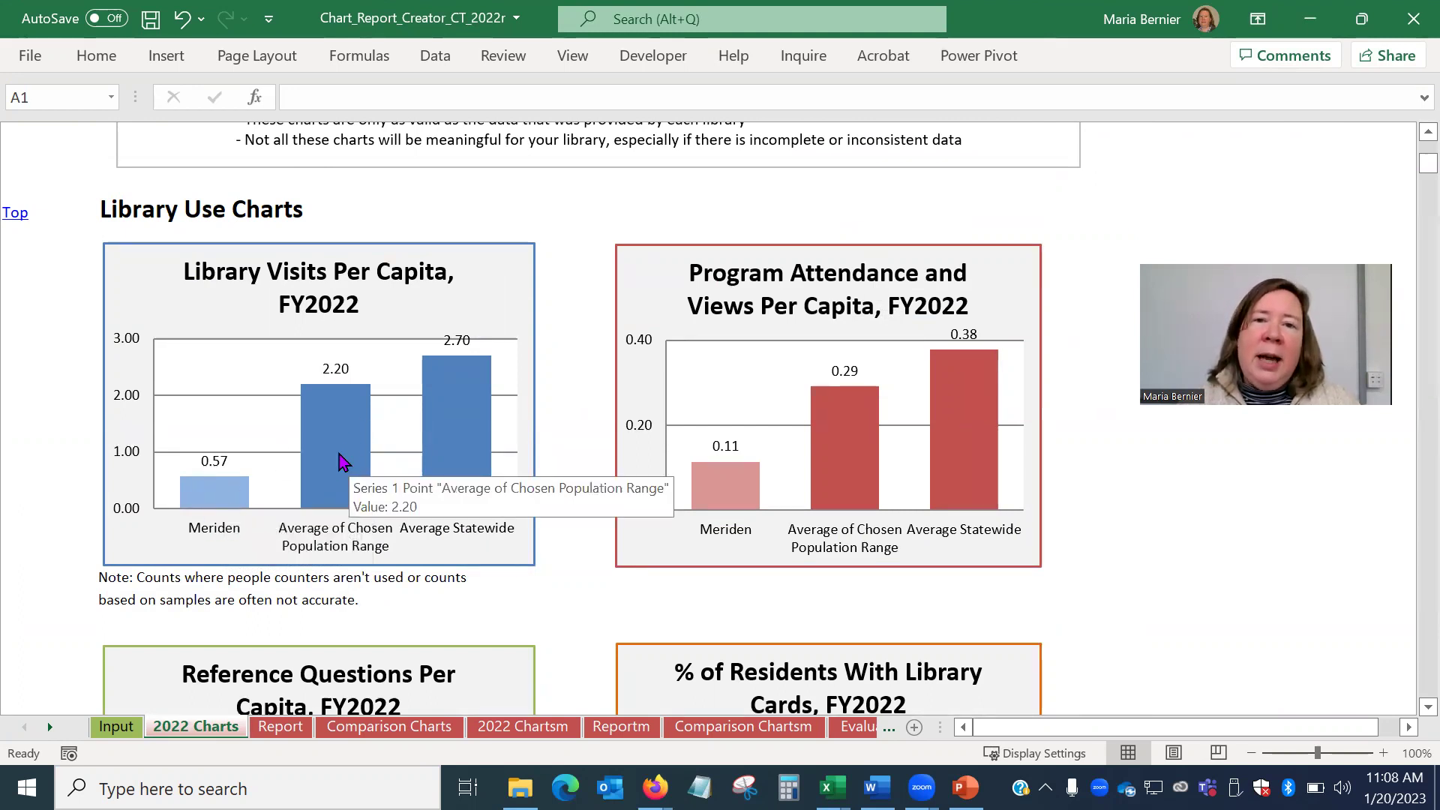
pyautogui.moveTo(460, 414)
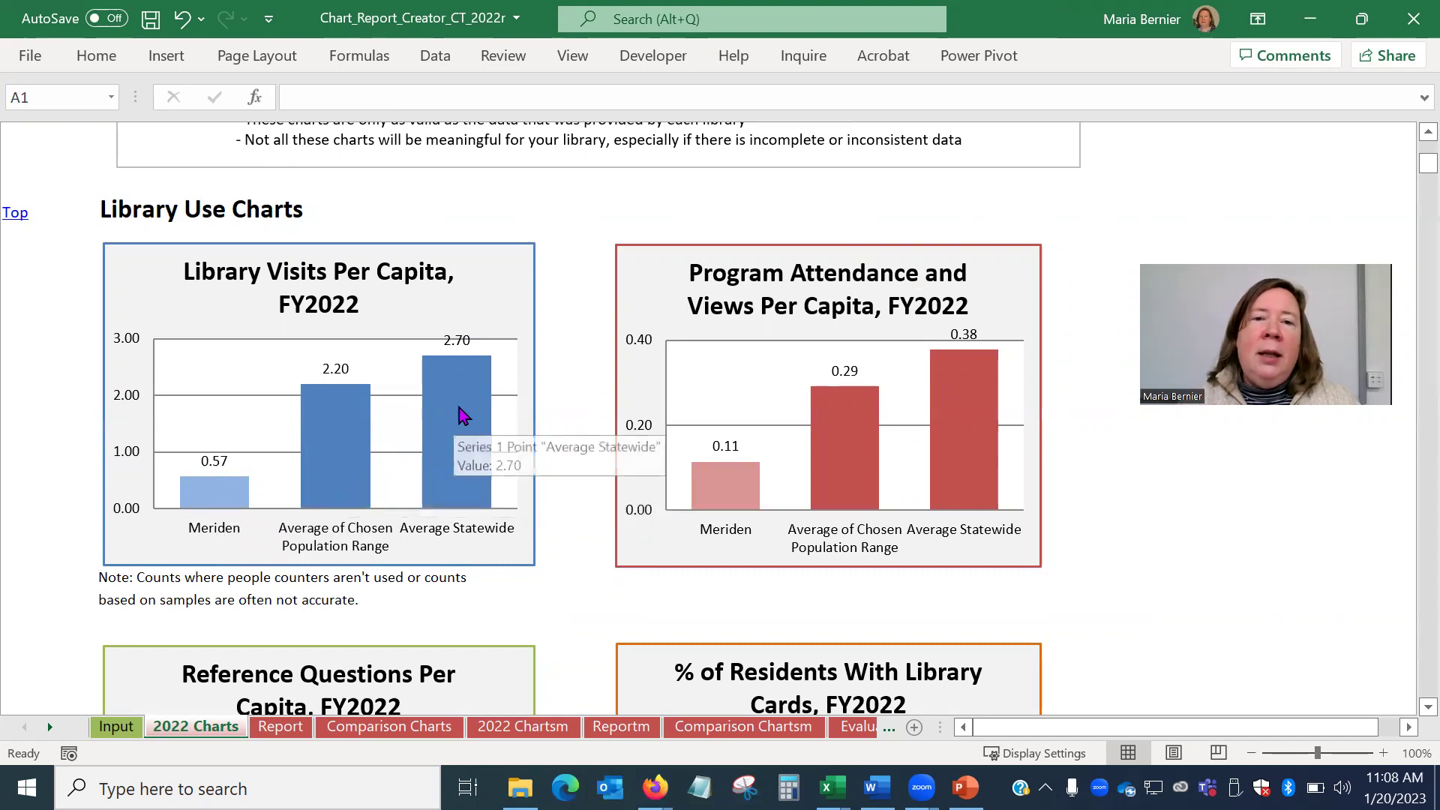
pyautogui.scroll(-3, 543, 374)
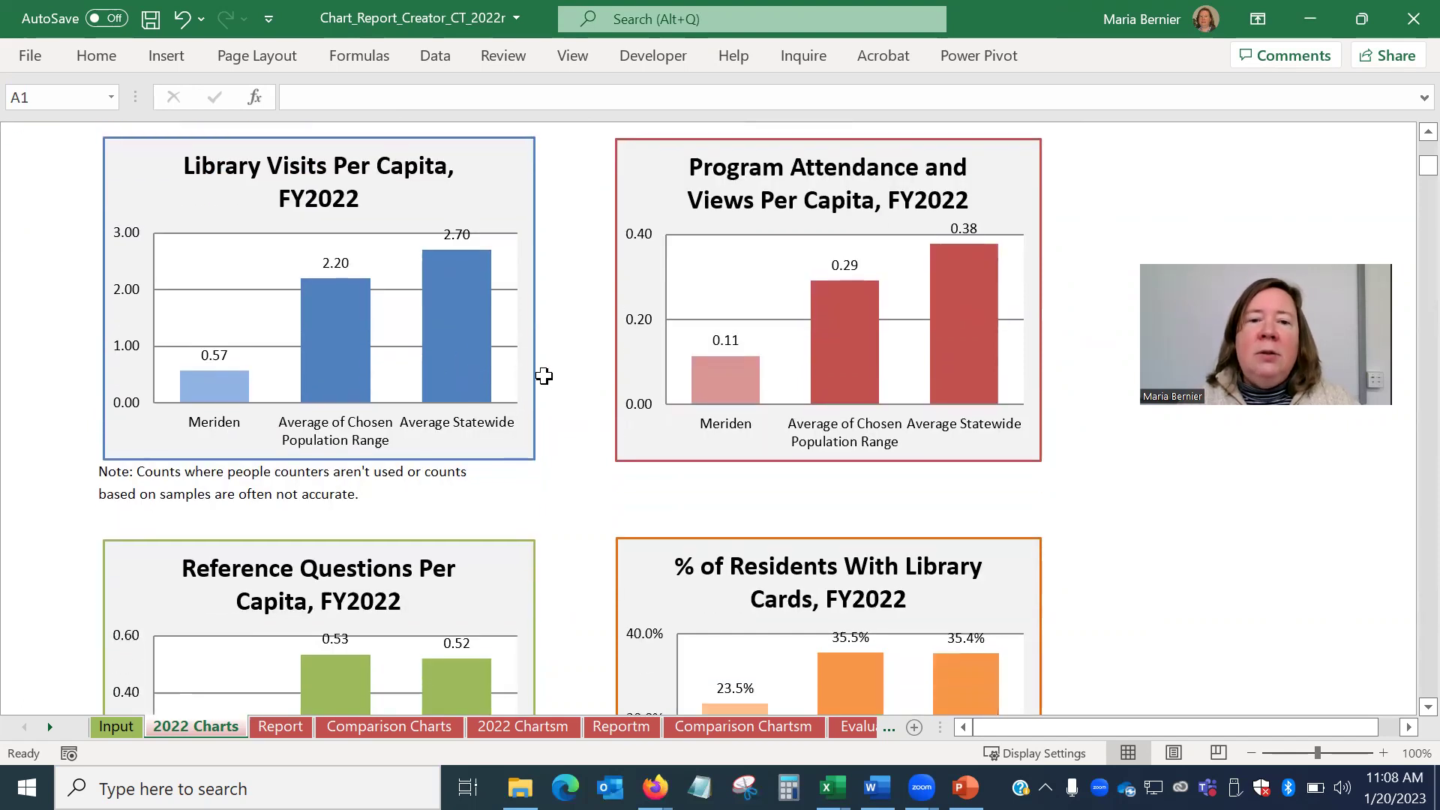
pyautogui.scroll(-3, 545, 374)
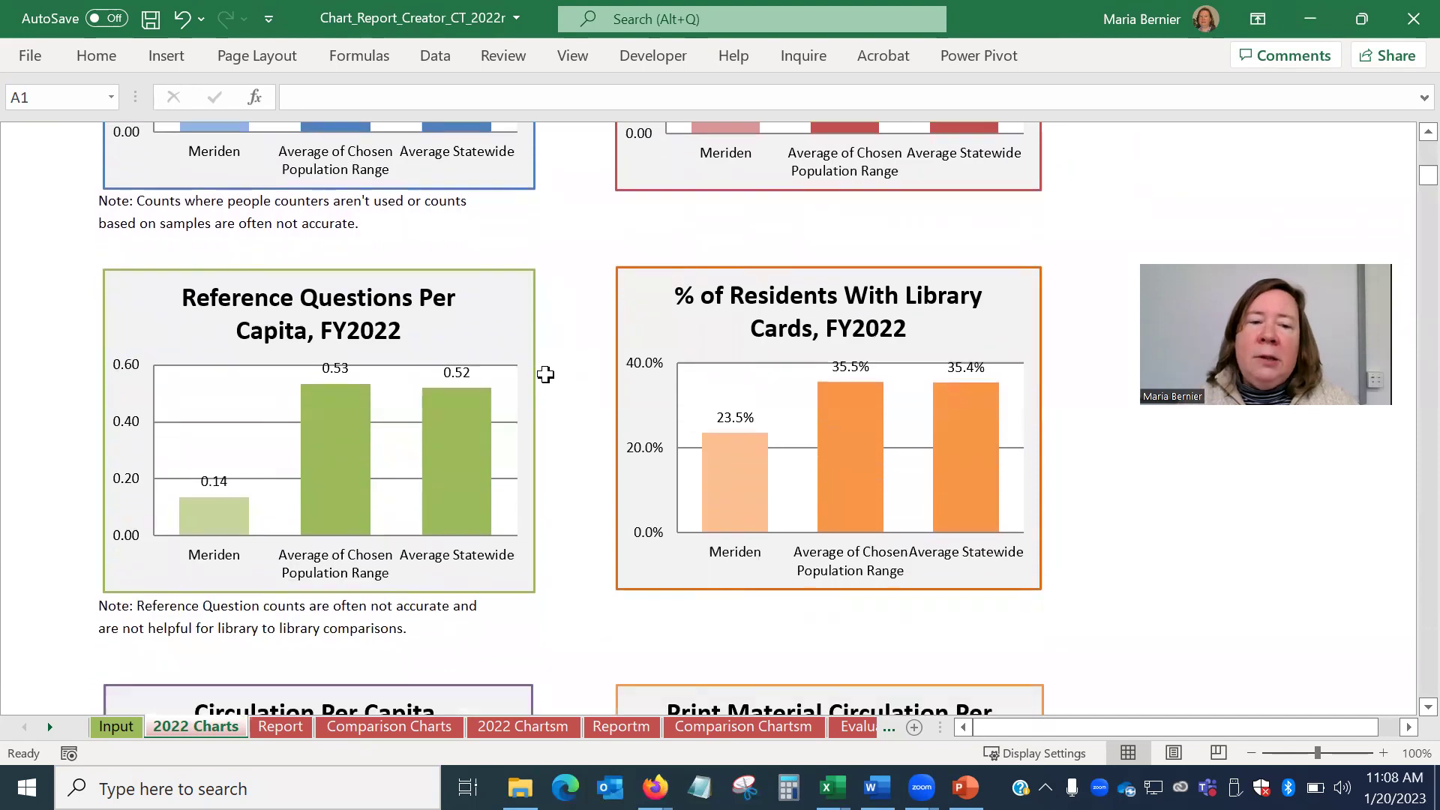
pyautogui.scroll(-1, 545, 374)
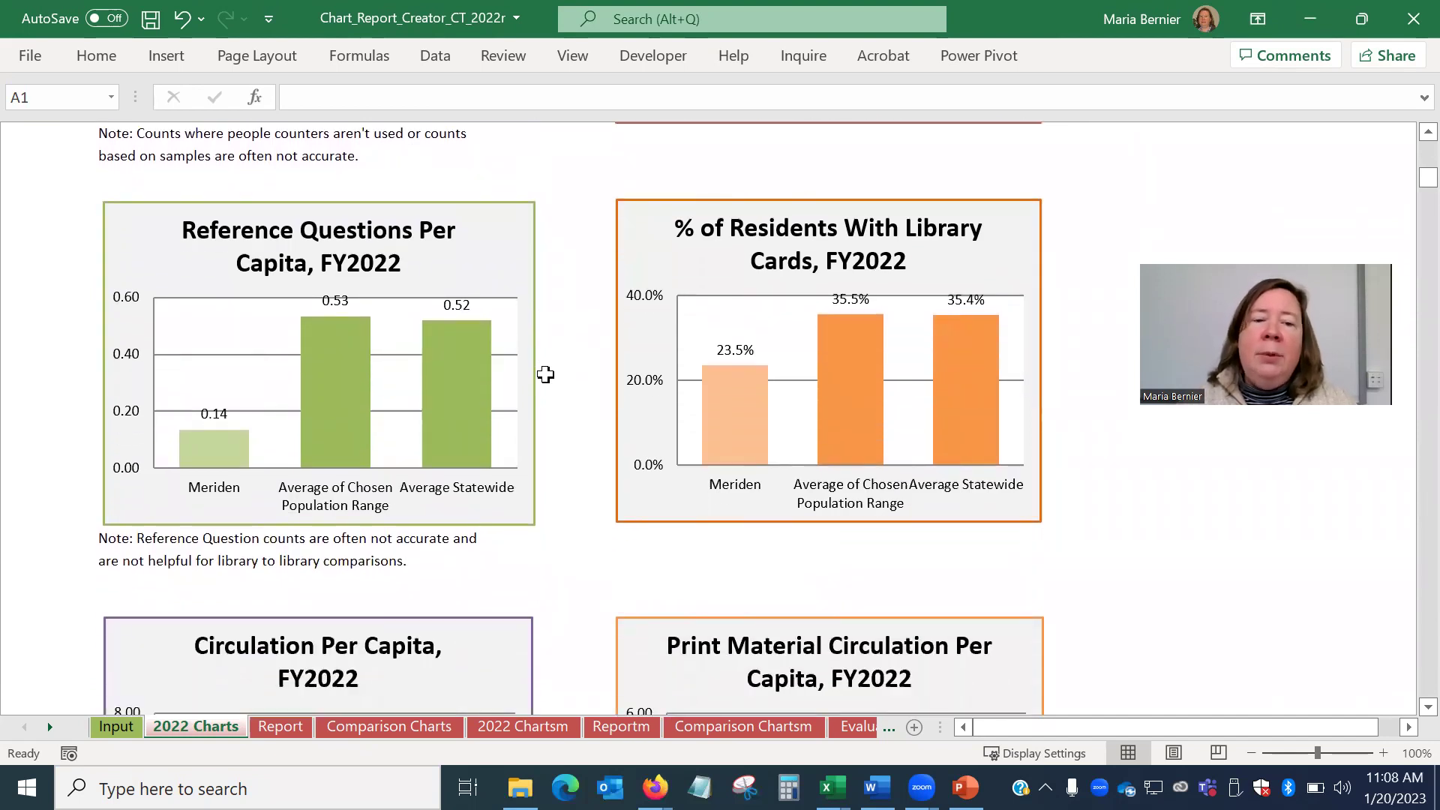
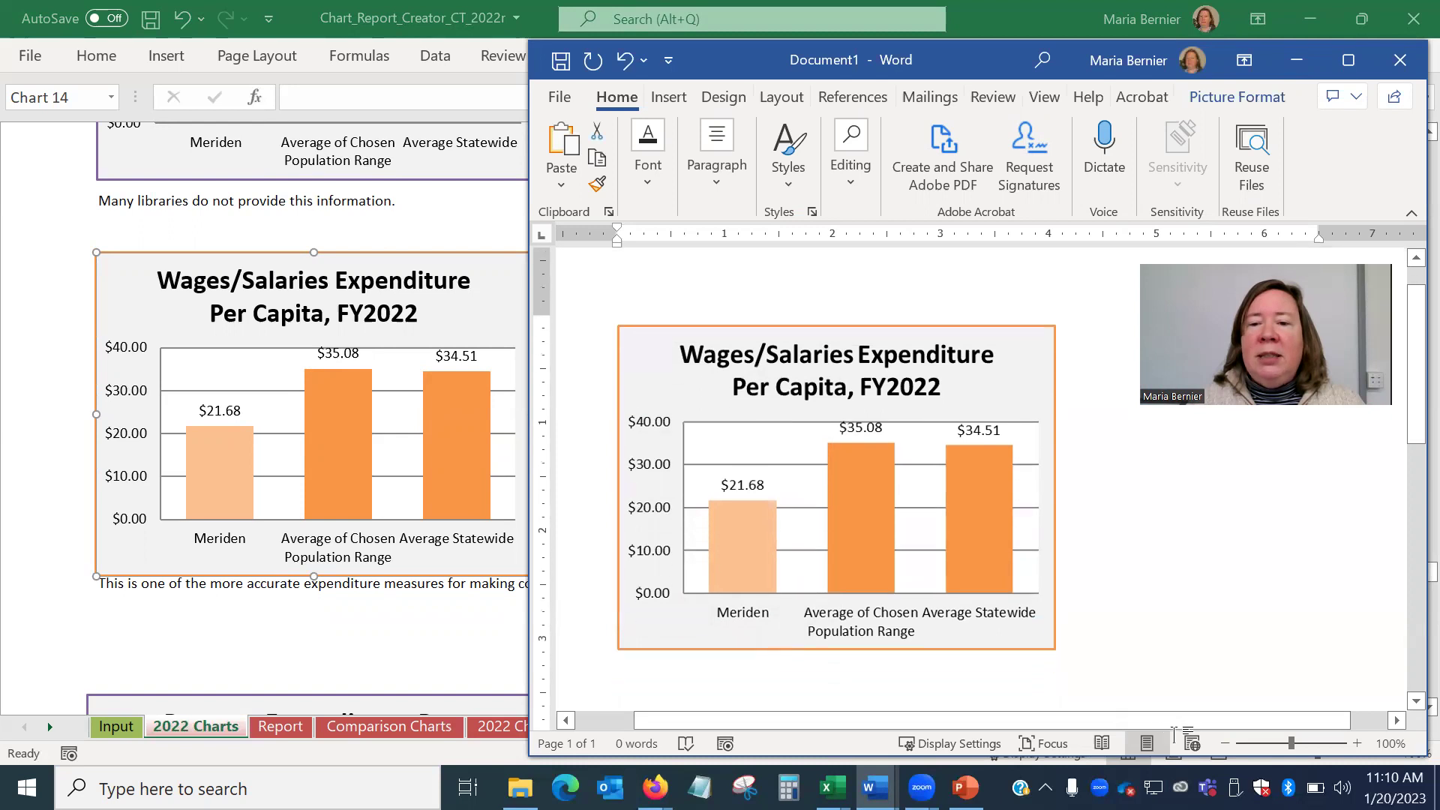
# - Enlarge the pasted Wages/Salaries Expenditure Per Capita chart proportionally to the full text width and enter "type data" after it
pyautogui.click(1176, 612)
pyautogui.click(1021, 272)
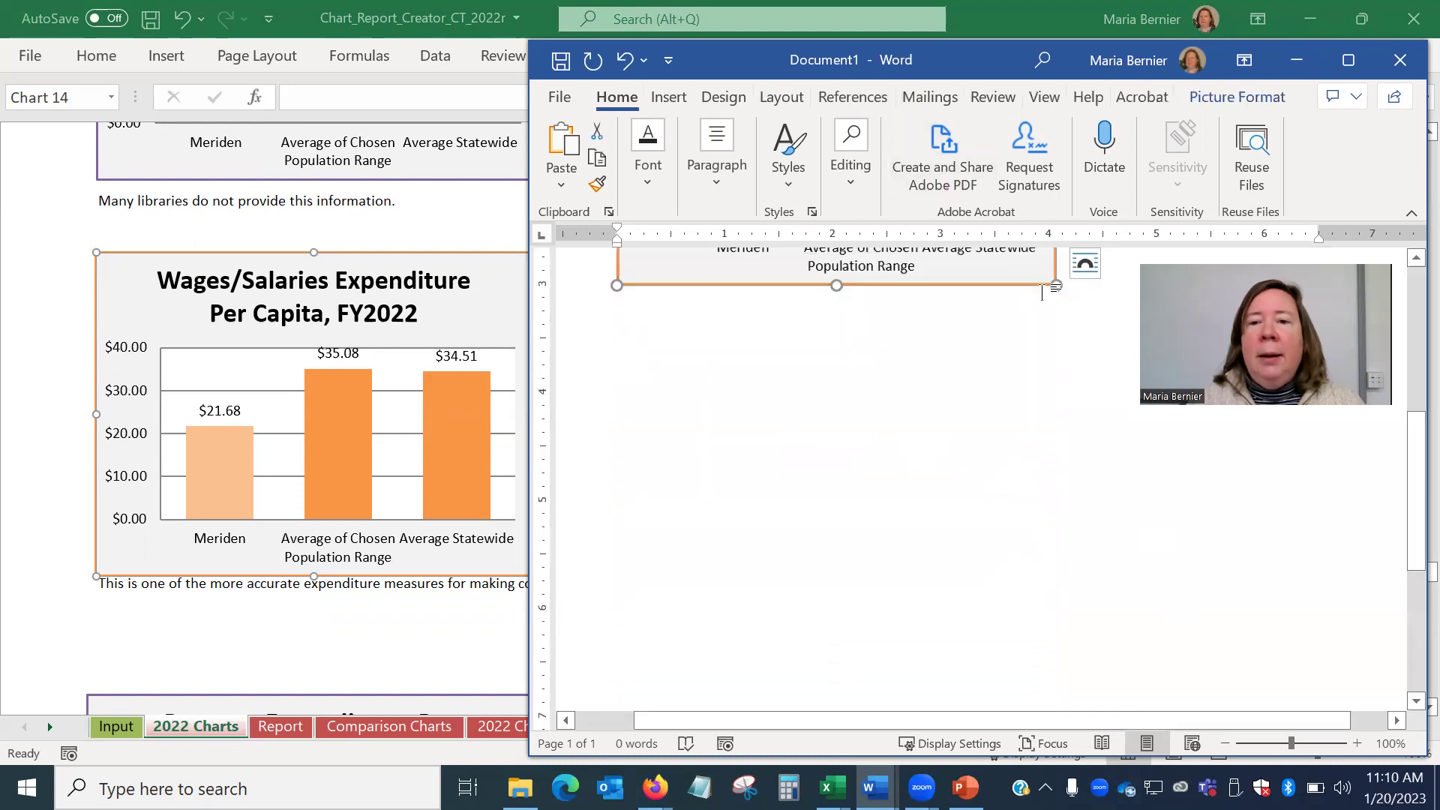
pyautogui.moveTo(1053, 289); pyautogui.dragTo(1318, 504)
pyautogui.click(1373, 542)
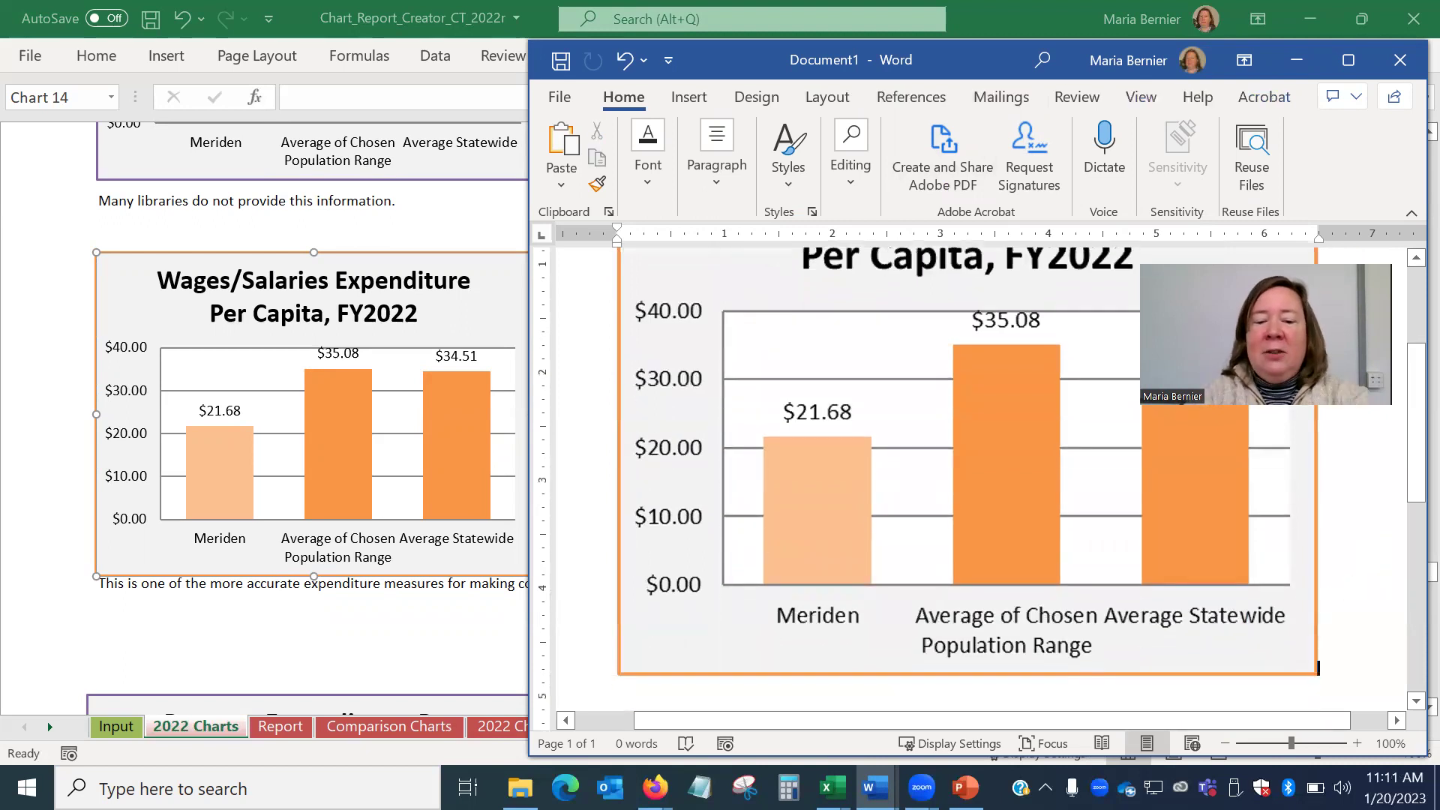
pyautogui.write('type data')
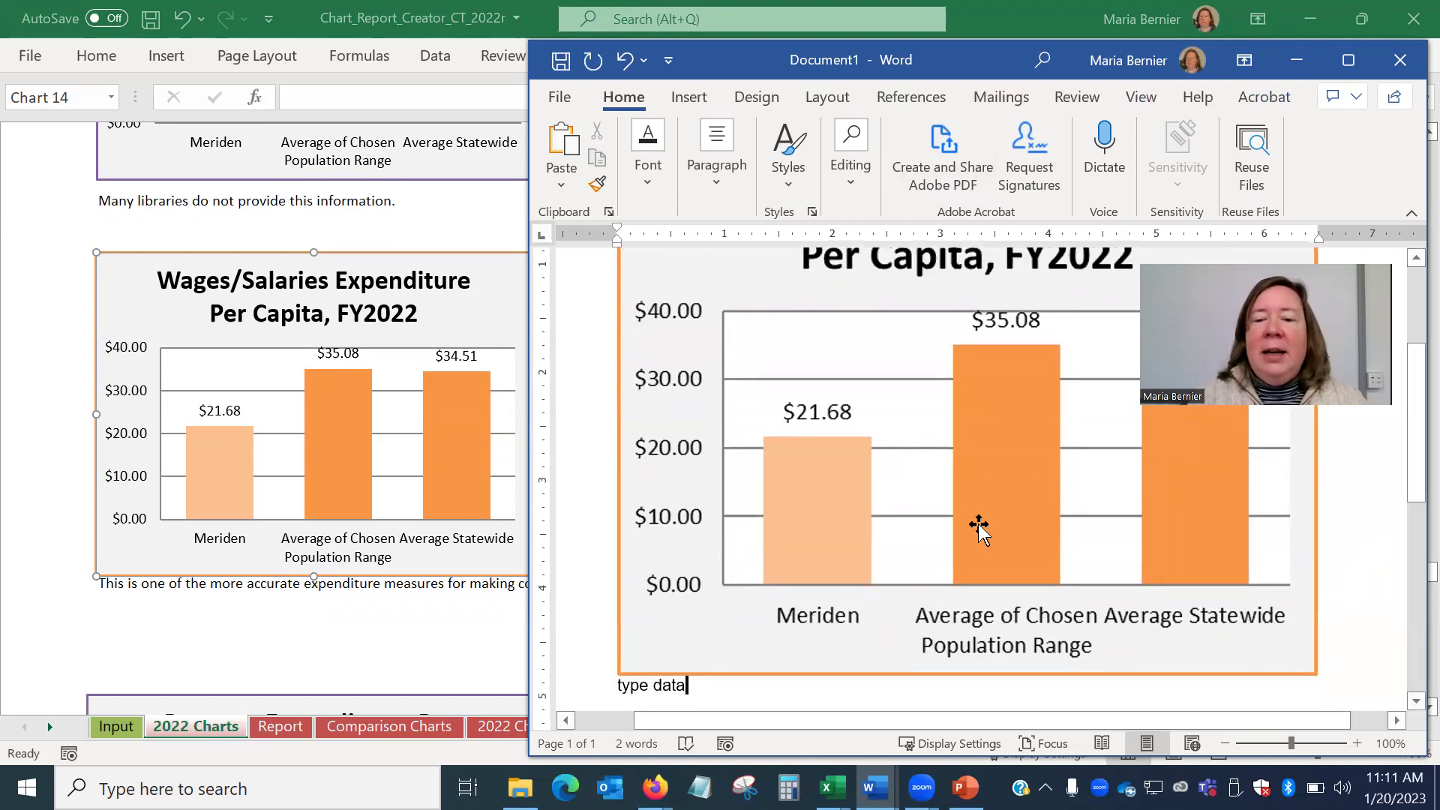
# - Narrow the enlarged Per Capita chart from its right edge to about 6.2 inches wide, keeping its height
pyautogui.scroll(-2, 867, 524)
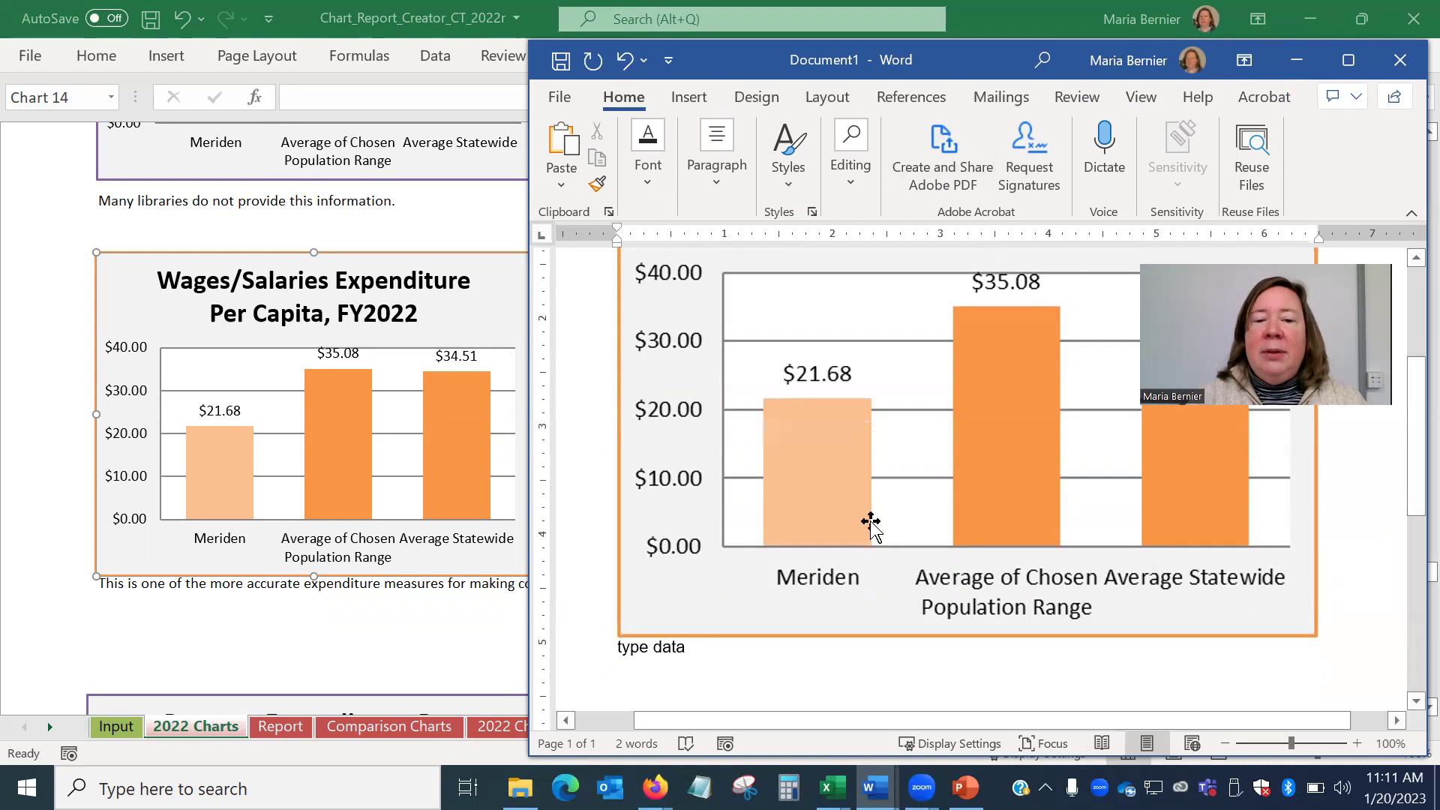
pyautogui.scroll(5, 776, 574)
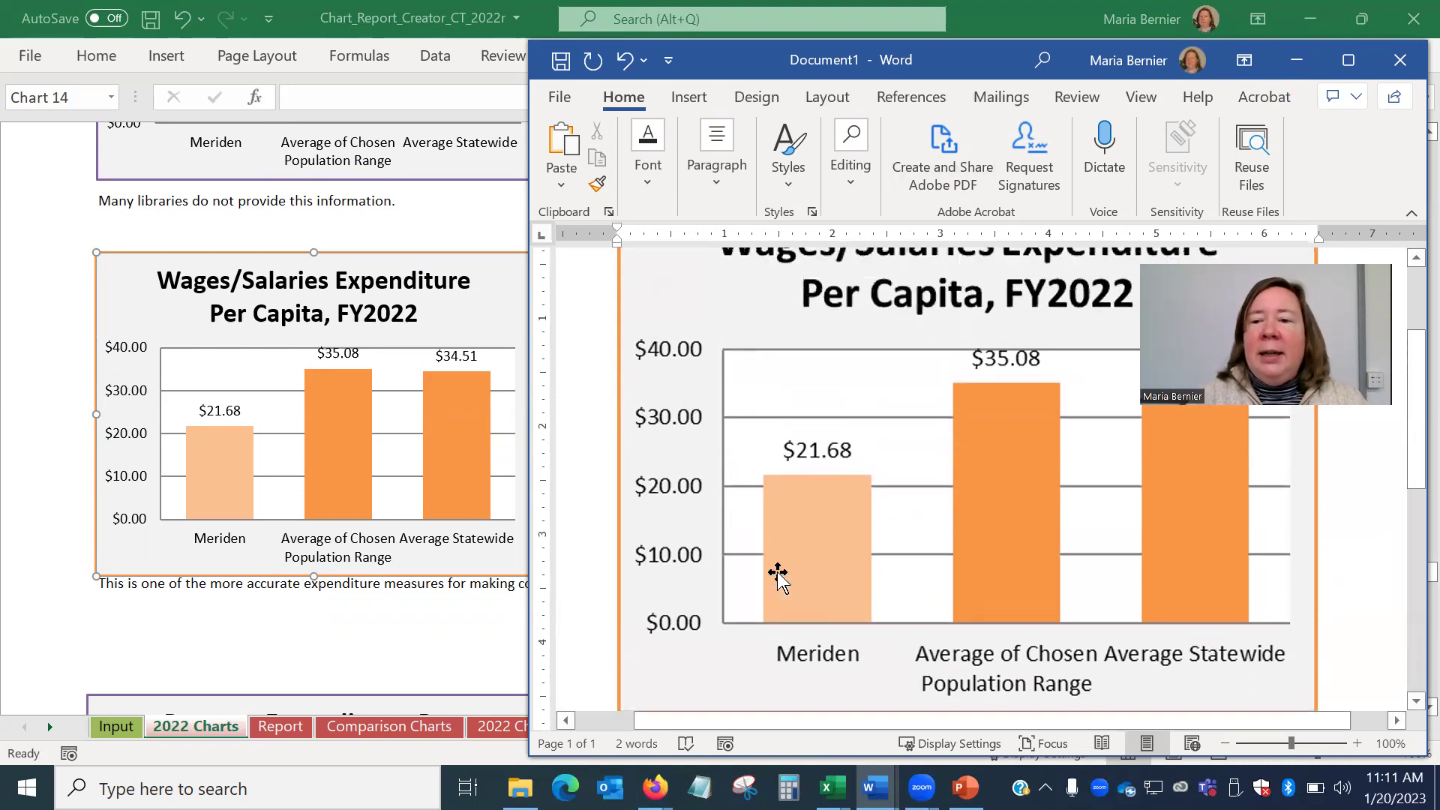
pyautogui.scroll(1, 1001, 603)
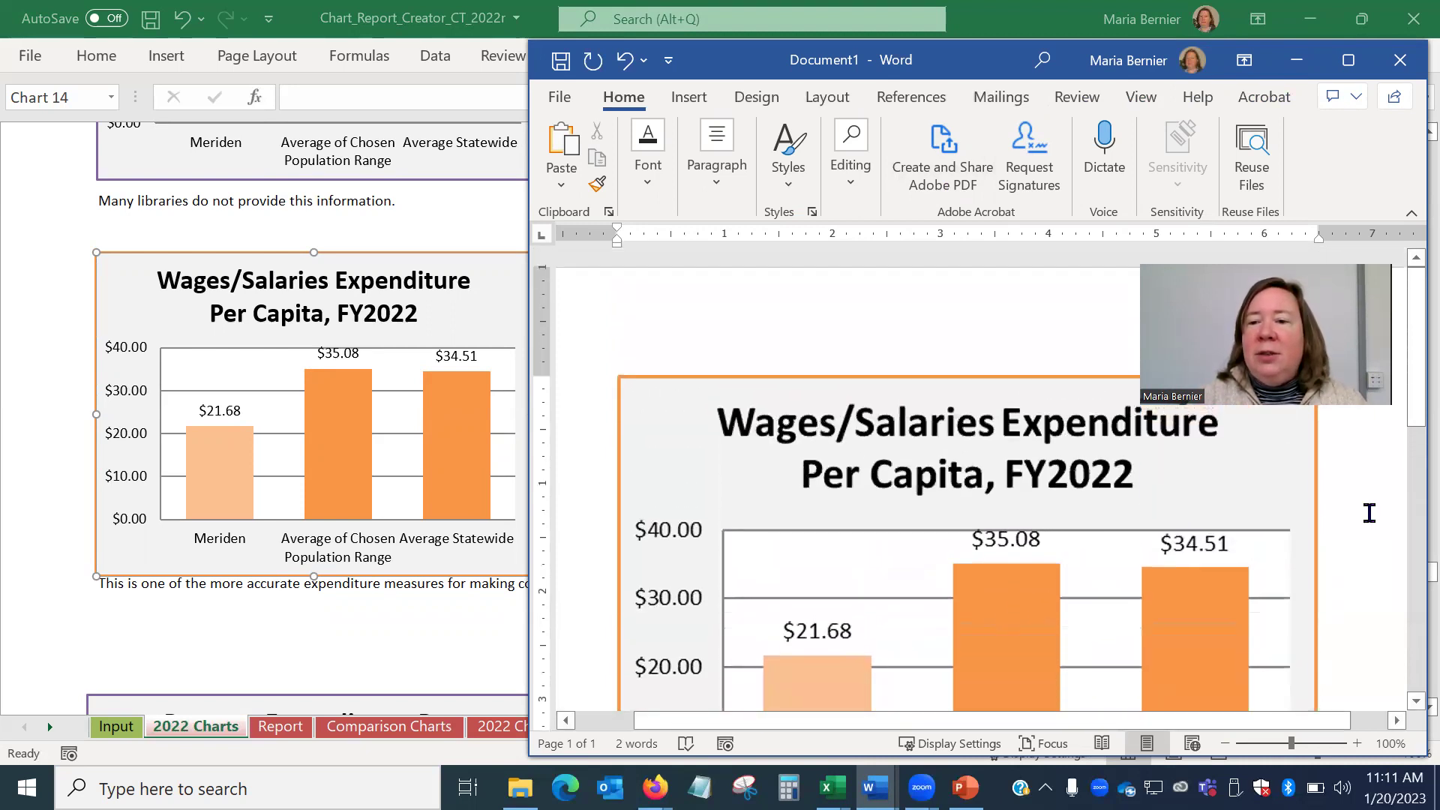
pyautogui.click(1247, 515)
pyautogui.scroll(-6, 1405, 431)
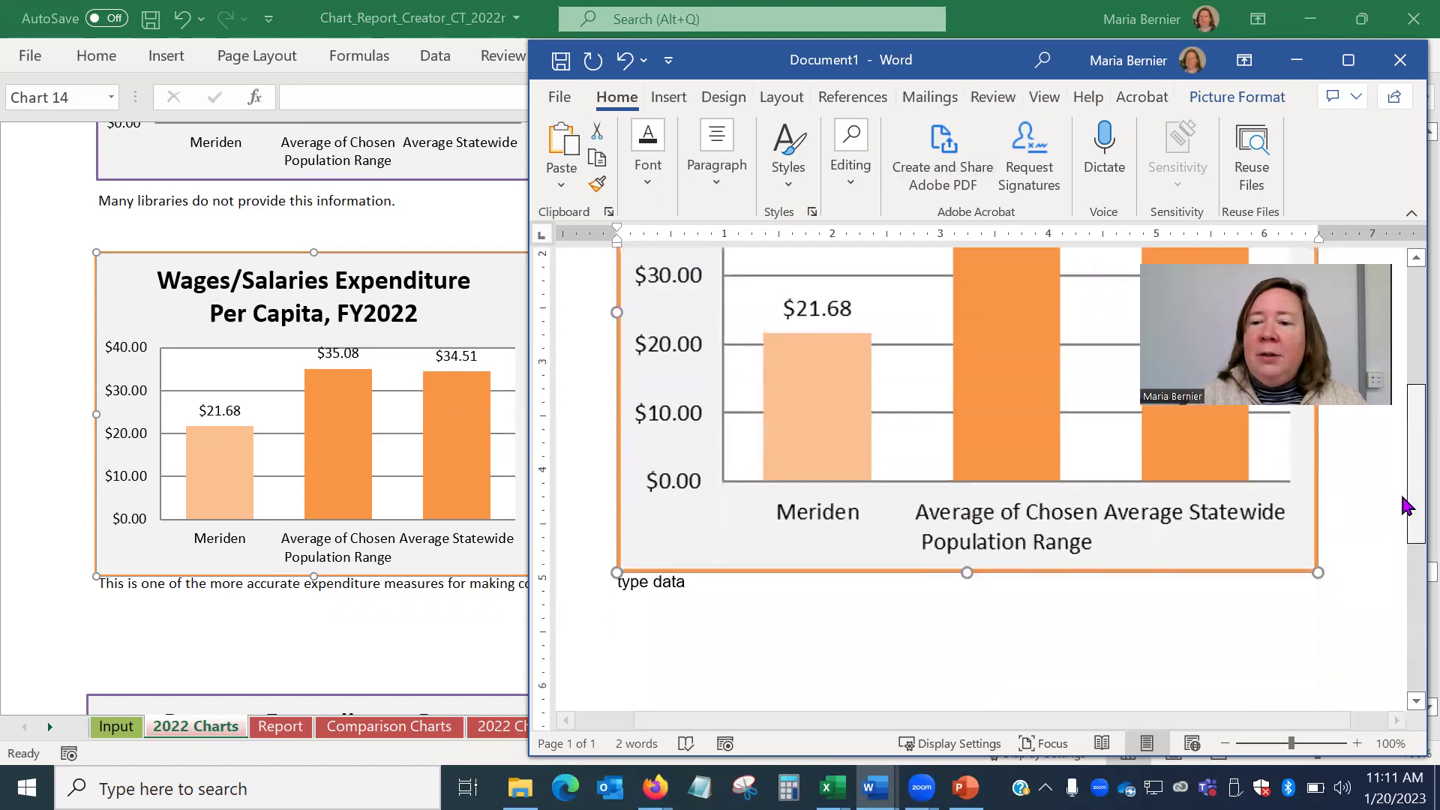
pyautogui.scroll(5, 1407, 424)
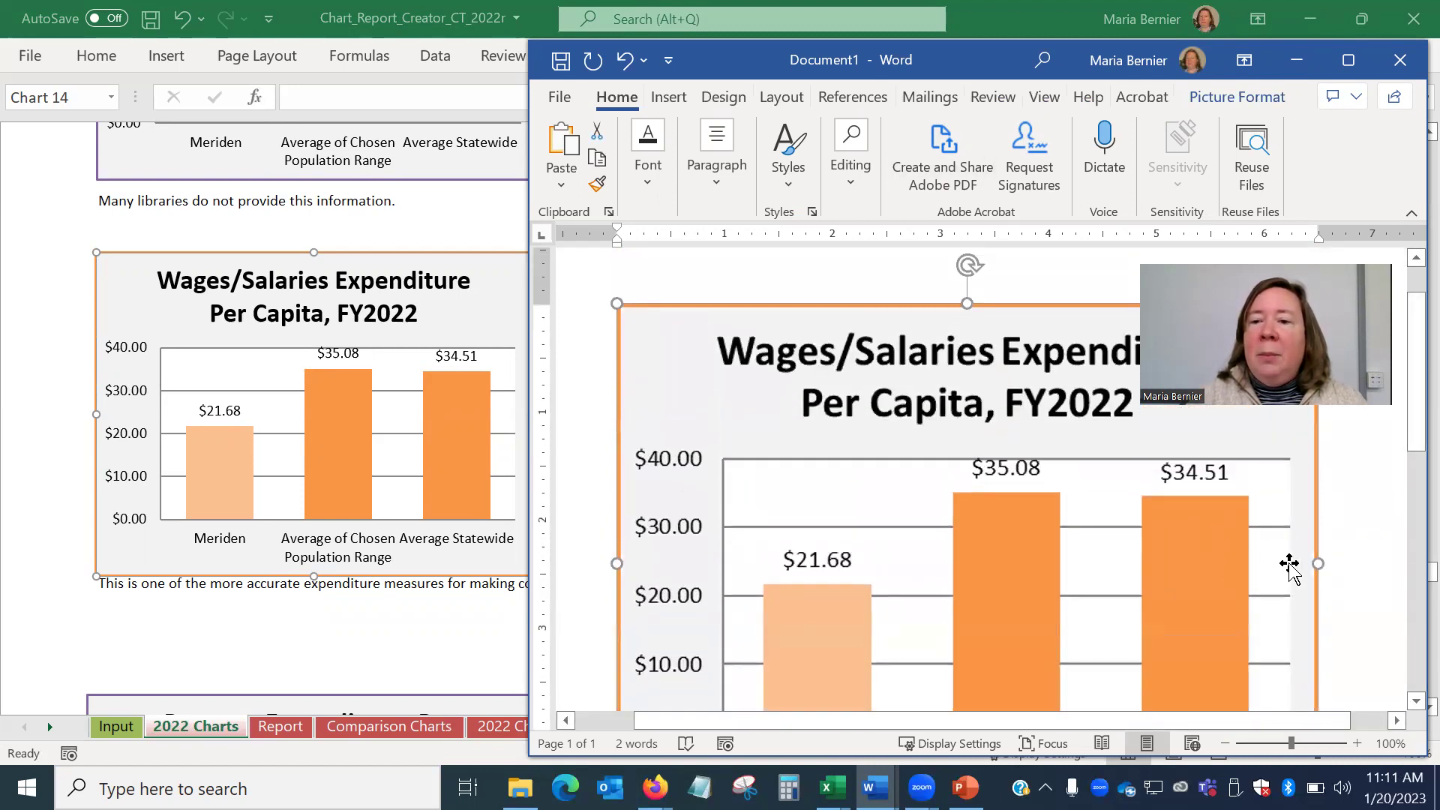
pyautogui.moveTo(1206, 559); pyautogui.dragTo(1280, 555)
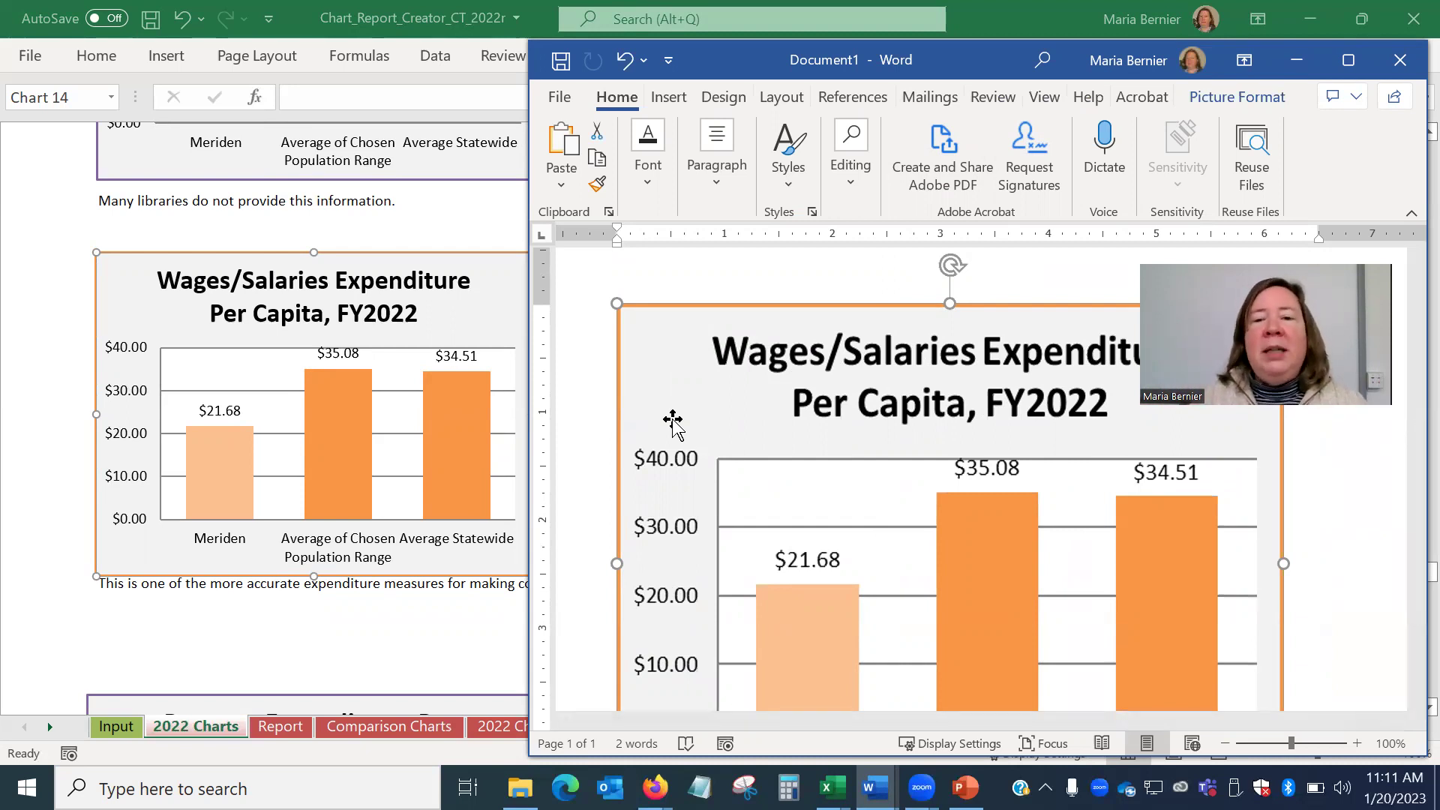
# - Switch to the Excel workbook and copy the green Wages/Salaries Expenditure as a % of All Operating Expenditures chart
pyautogui.click(298, 240)
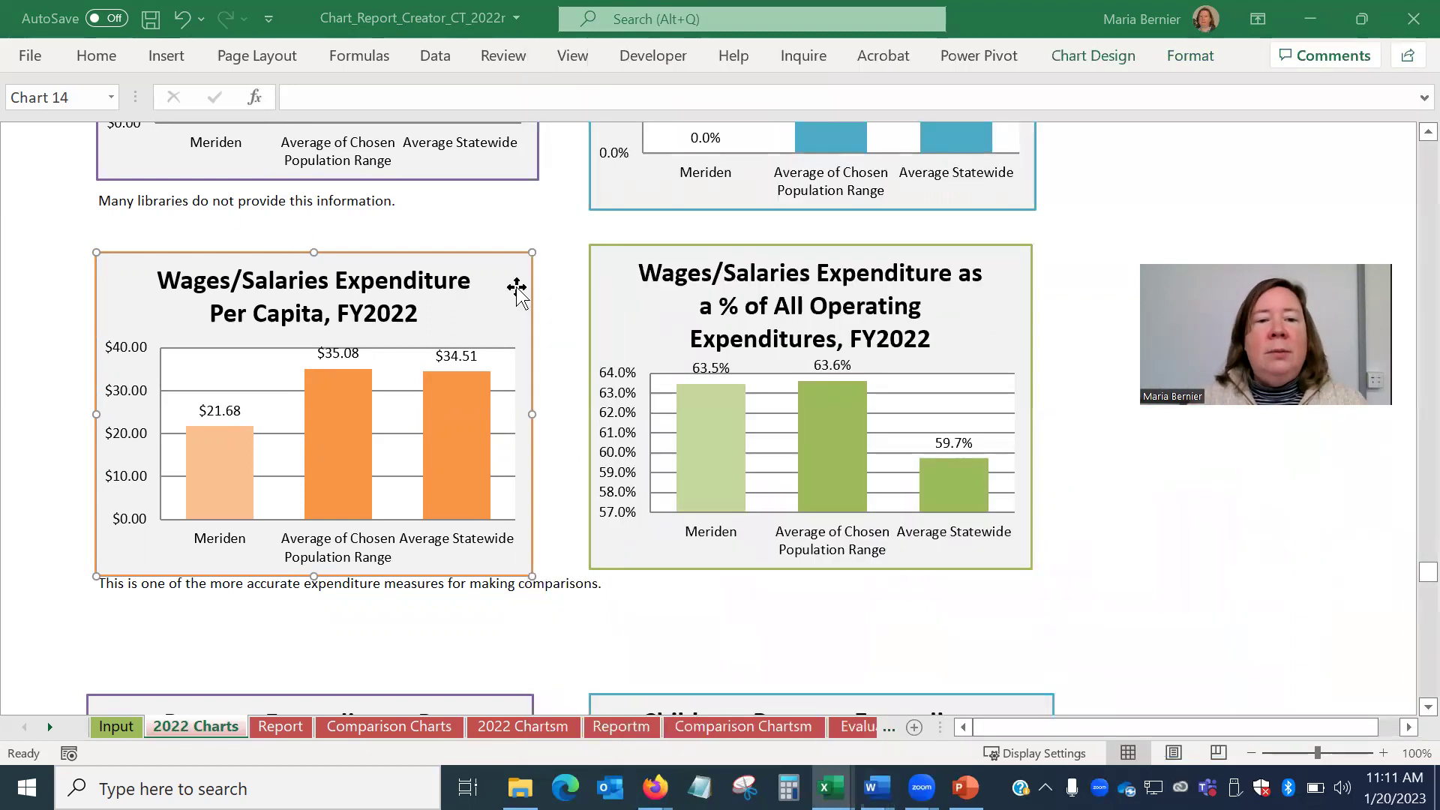
pyautogui.click(617, 311)
pyautogui.rightClick(614, 312)
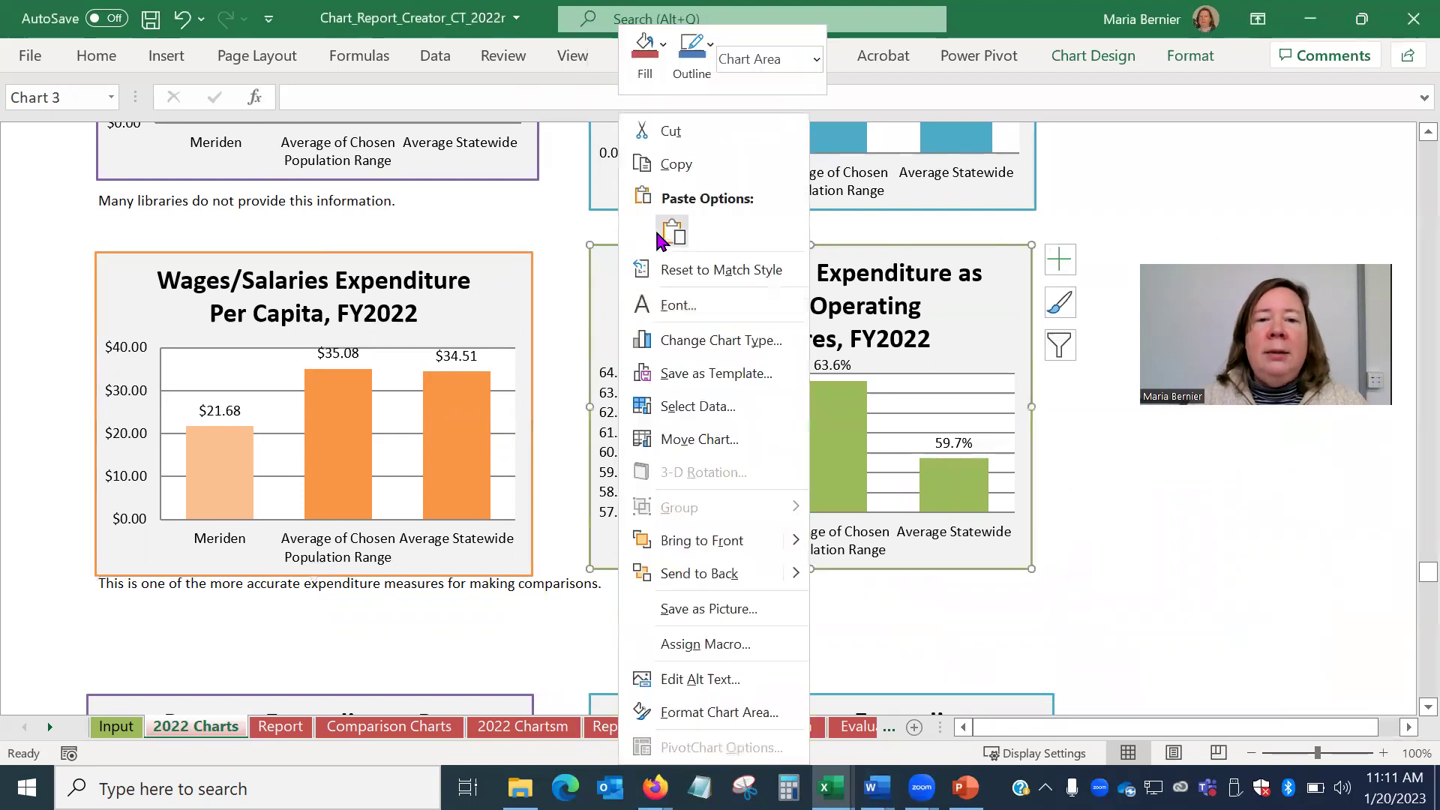
pyautogui.click(664, 164)
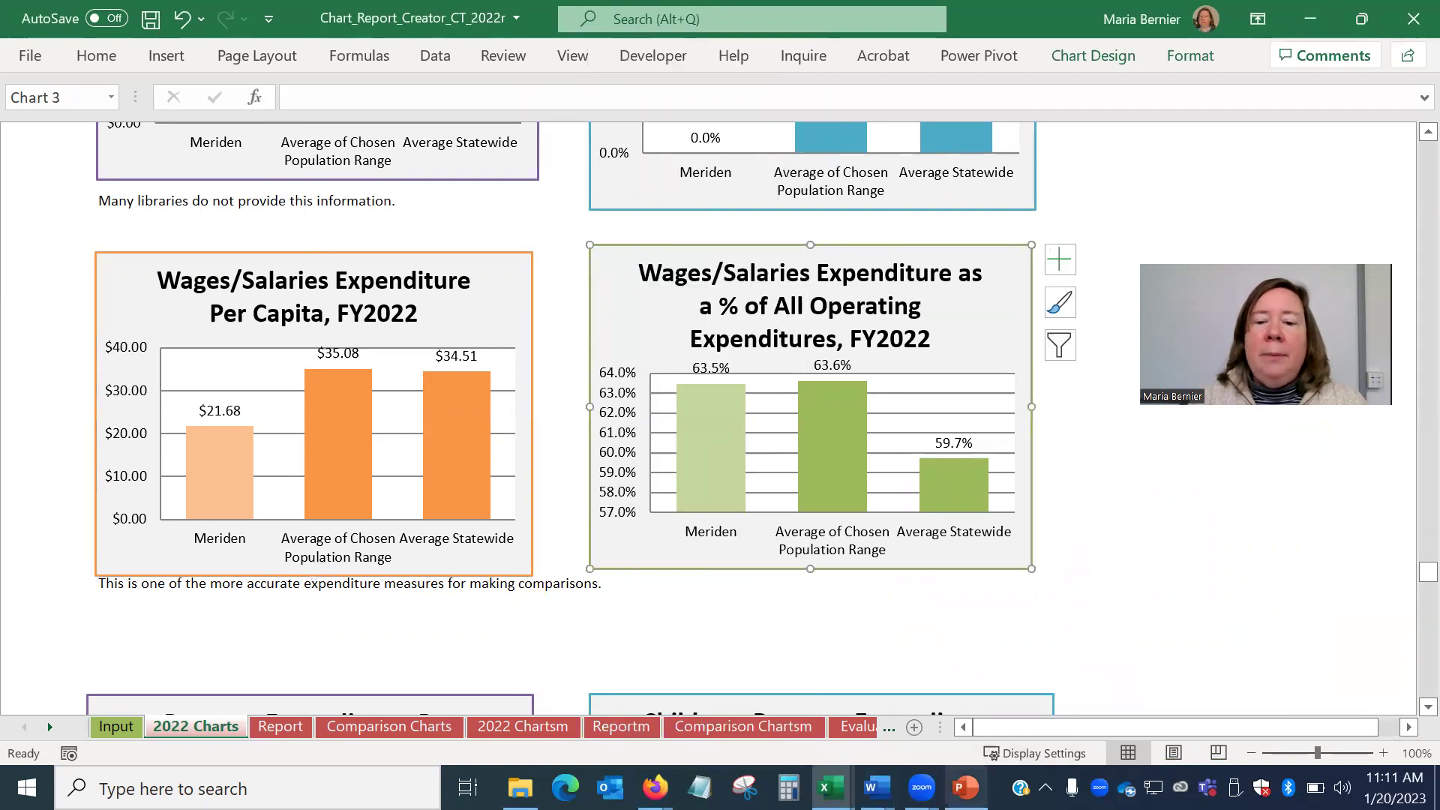
# - Switch to the Word document and paste the copied chart as a picture on a new line below the text "data"
pyautogui.moveTo(874, 787)
pyautogui.click(990, 697)
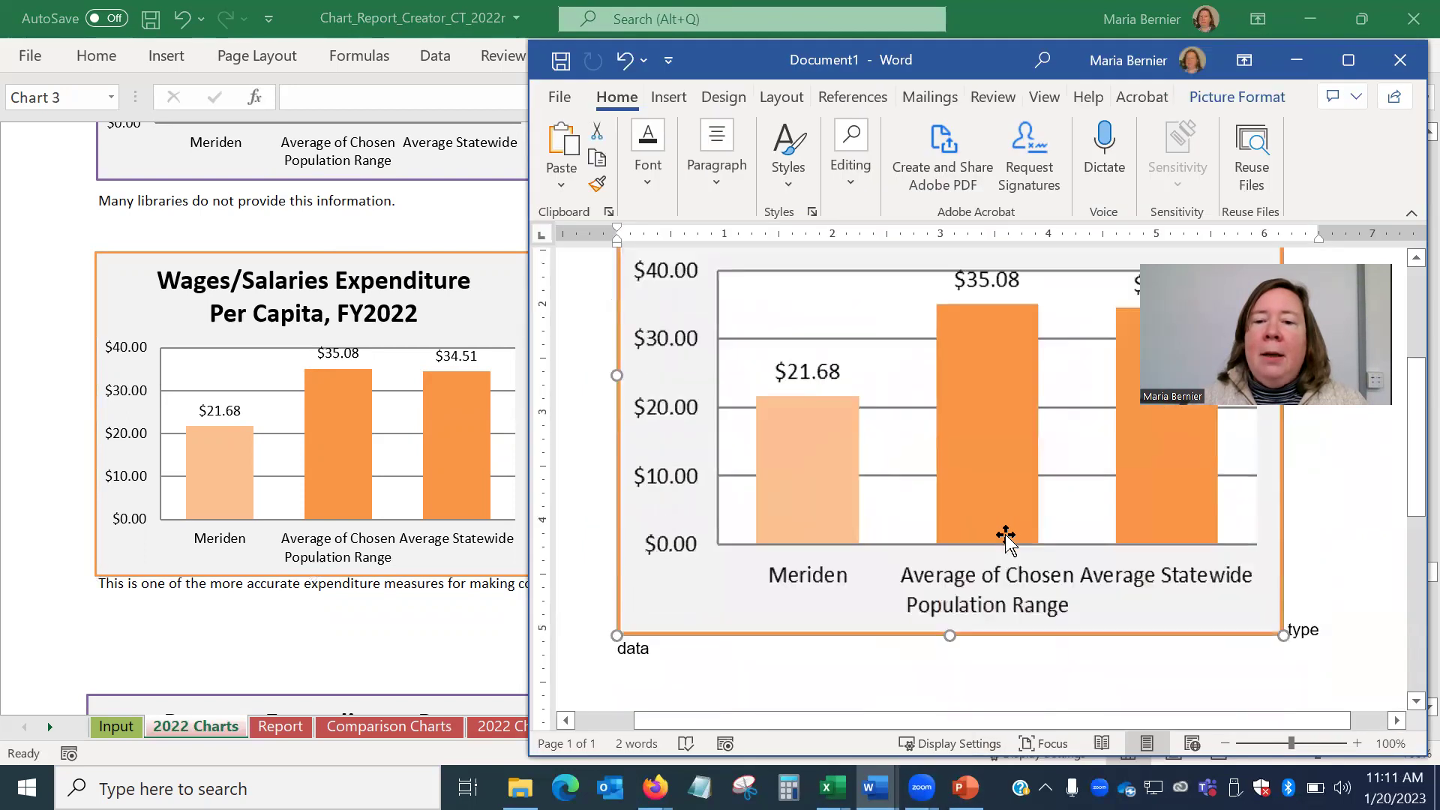
pyautogui.scroll(-5, 1006, 535)
pyautogui.click(825, 483)
pyautogui.rightClick(738, 465)
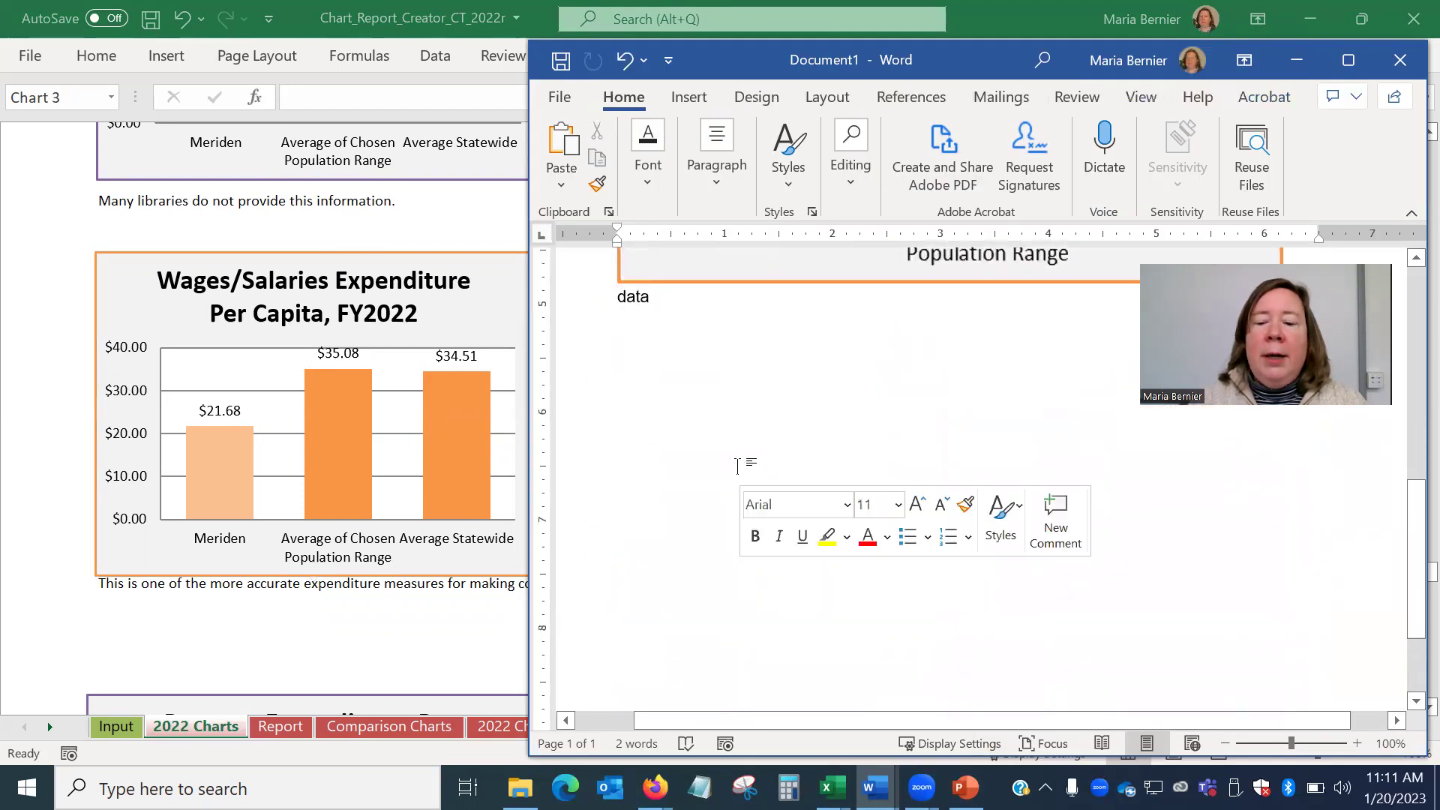
pyautogui.click(738, 466)
pyautogui.rightClick(746, 442)
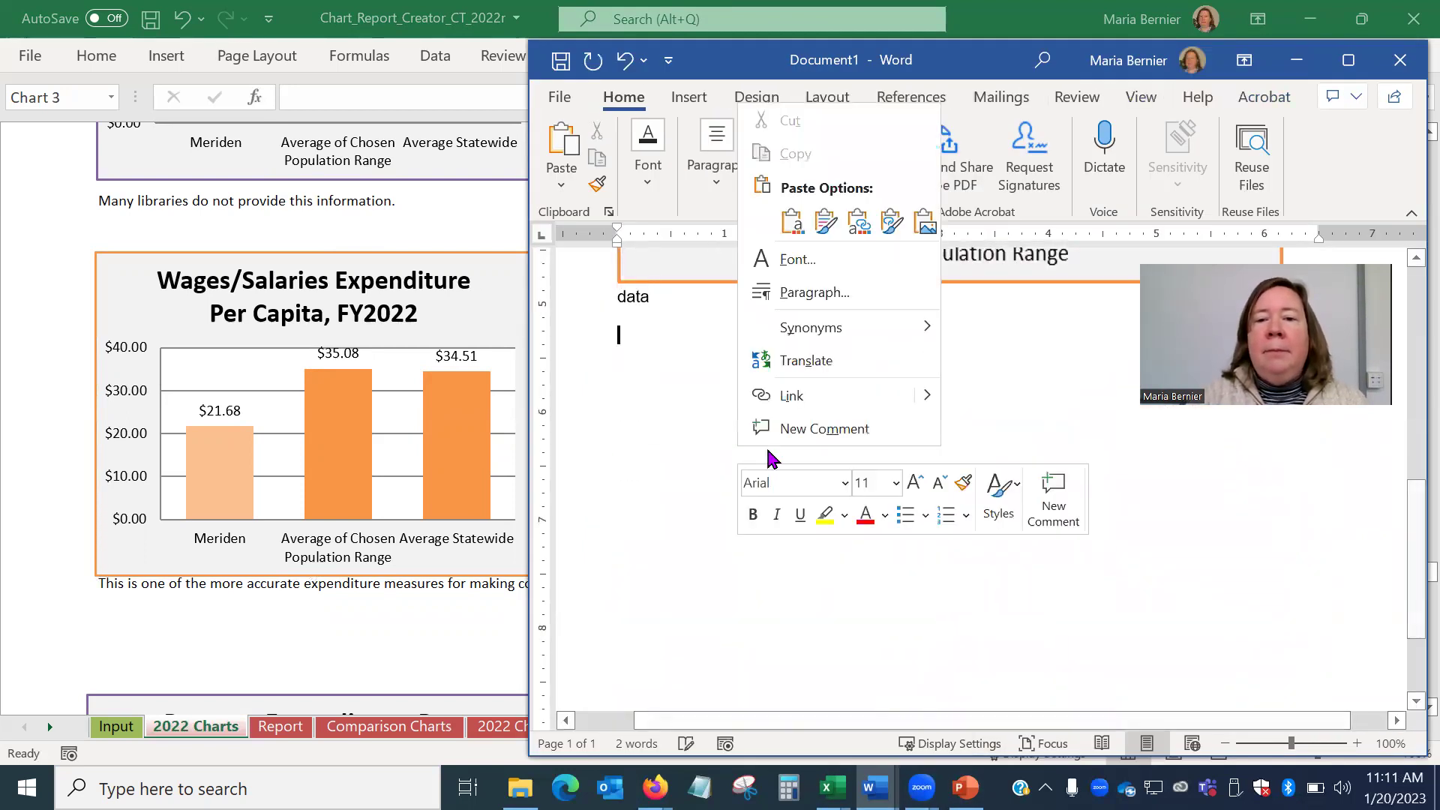
pyautogui.click(924, 223)
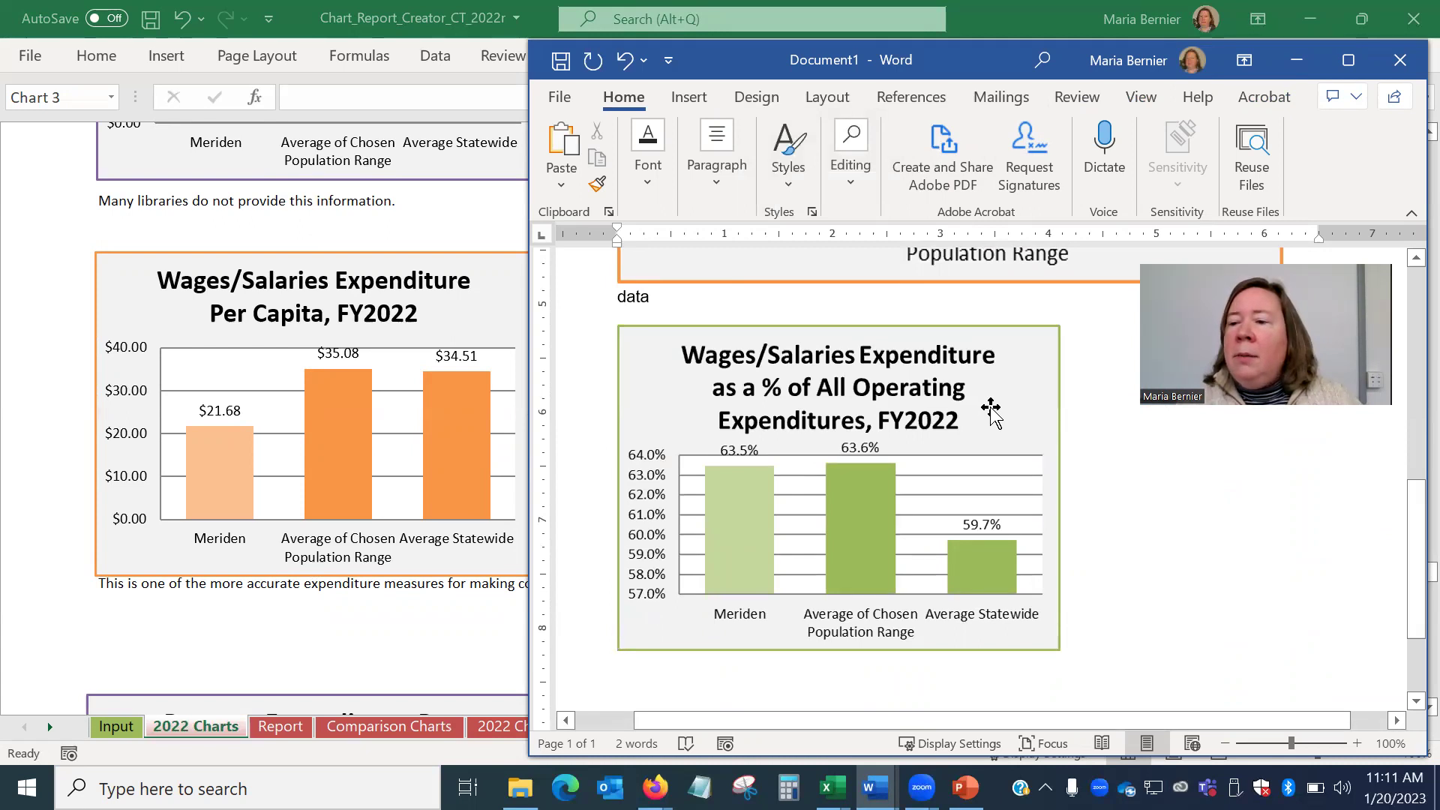
# - Switch back to Excel and clear the low and high population values on the Input sheet
pyautogui.hotkey('alt', 'Tab')
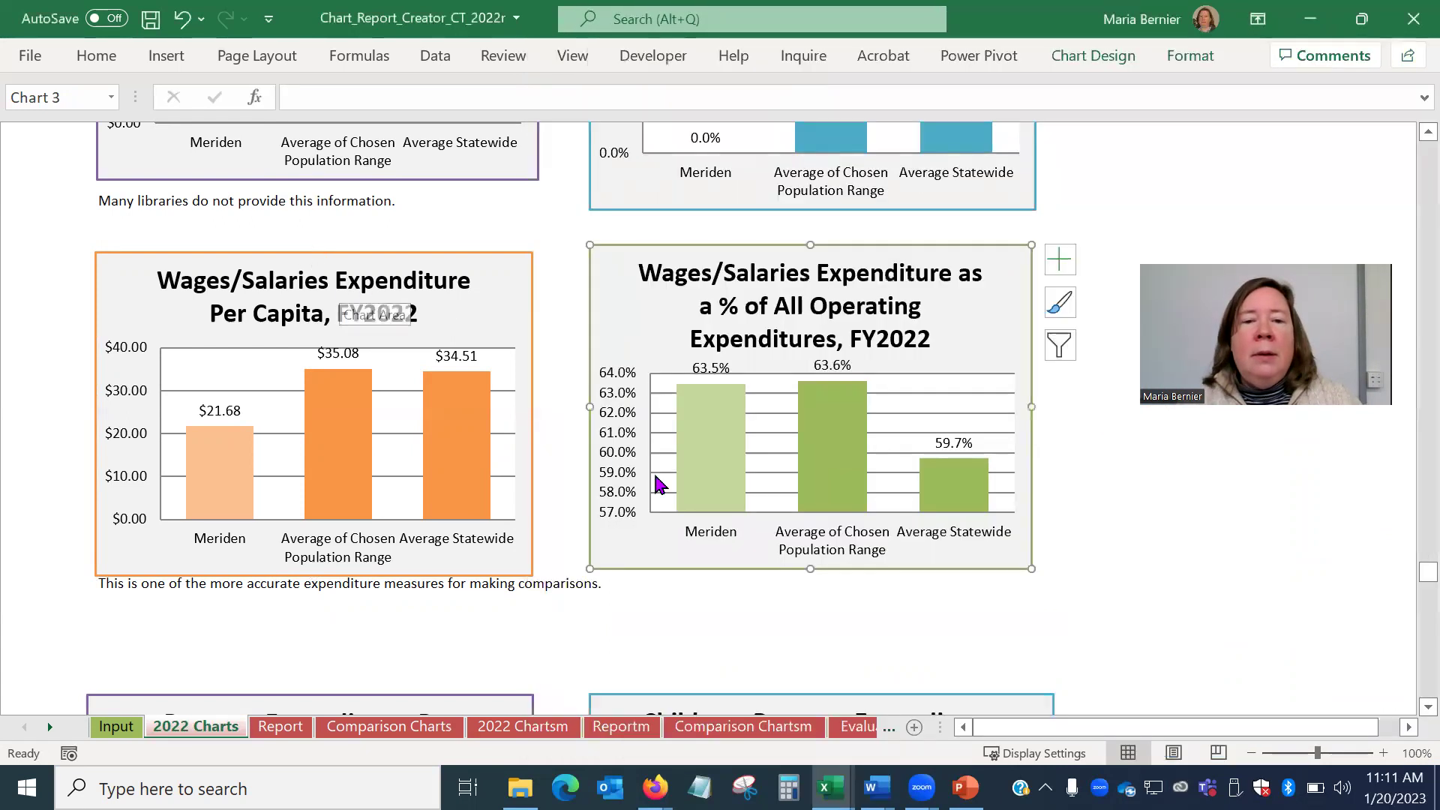
pyautogui.click(112, 728)
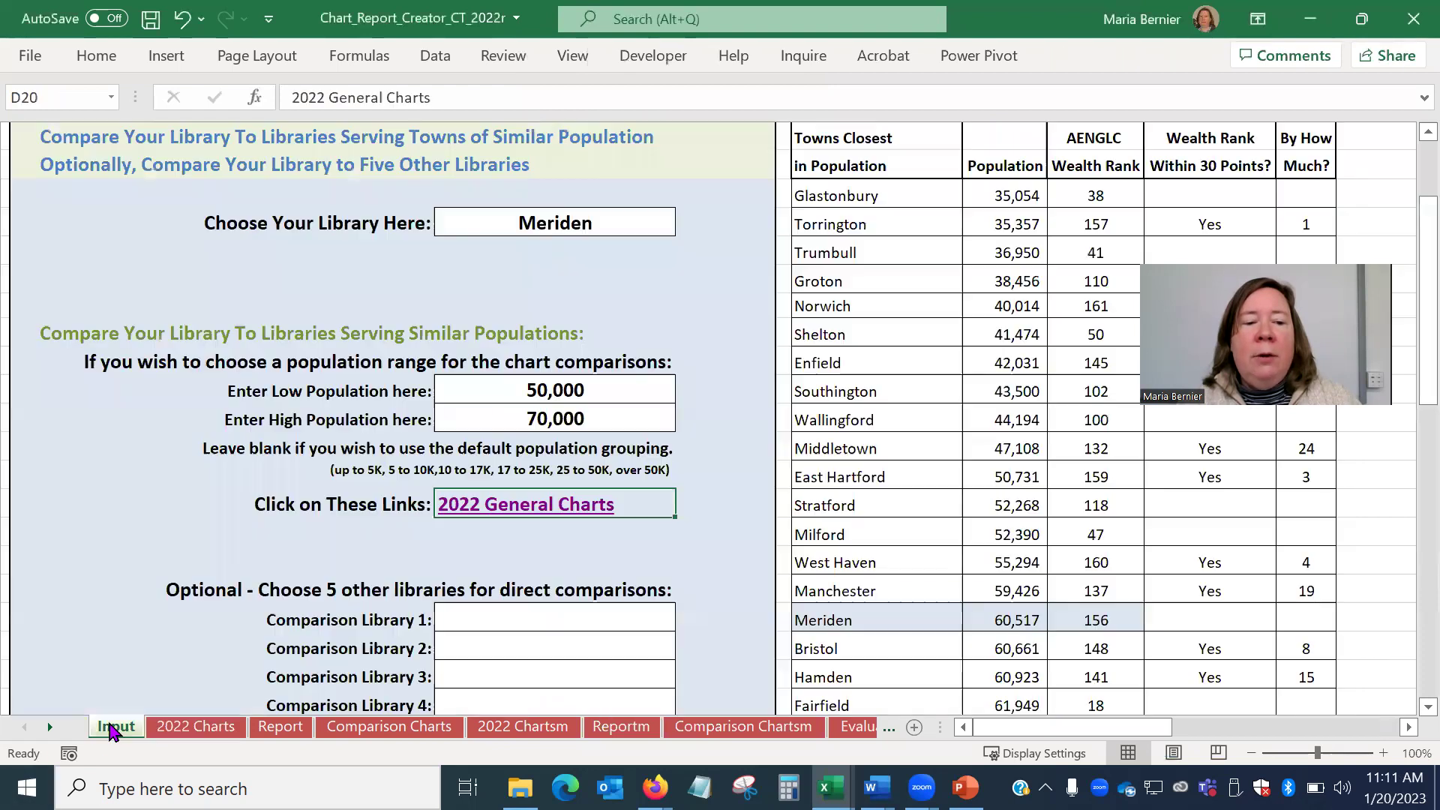
pyautogui.click(570, 389)
pyautogui.doubleClick(570, 390)
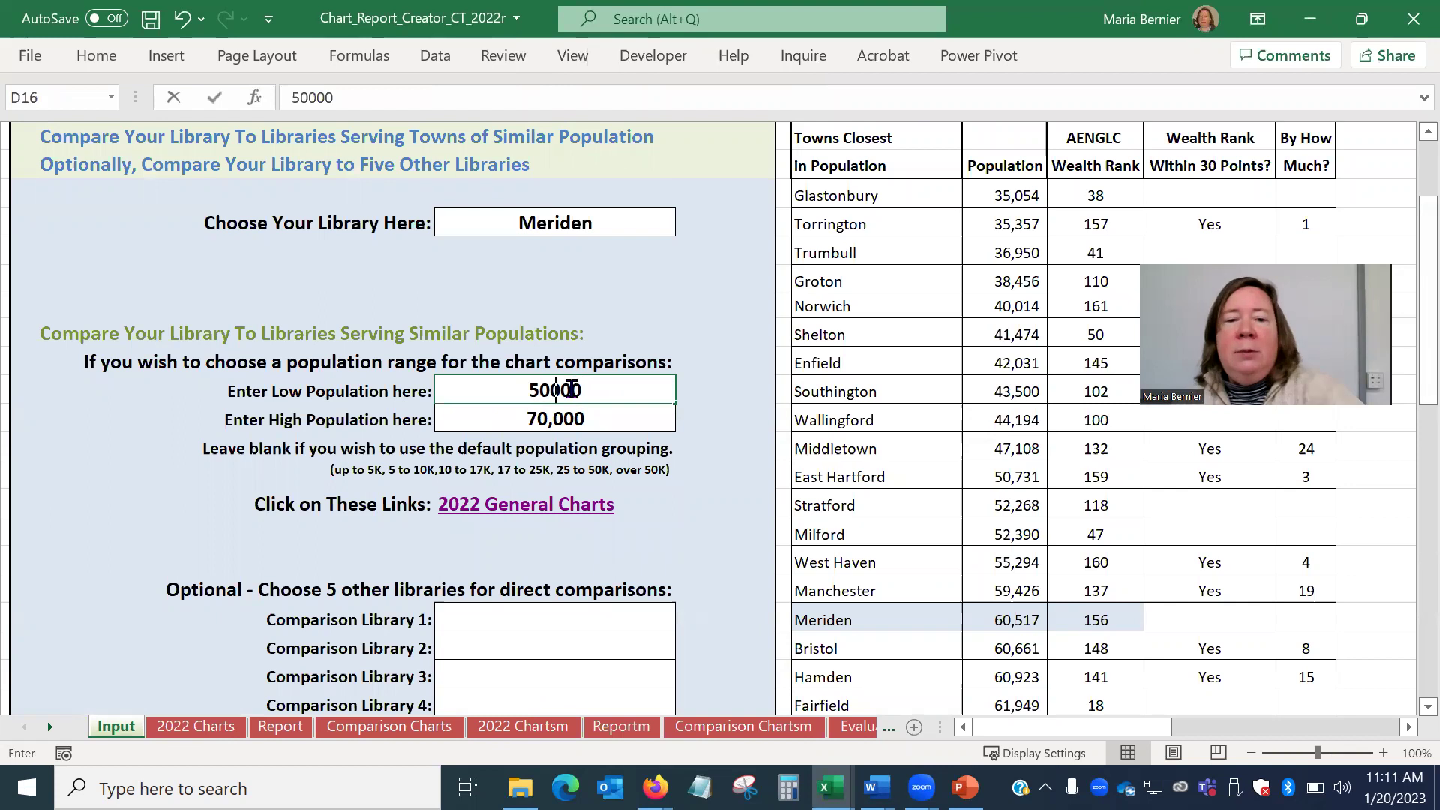
pyautogui.press('BackSpace')
pyautogui.click(546, 422)
pyautogui.press('Delete')
# - Follow the 2022 General Charts link and examine the comparison group shown in the Library Use Charts
pyautogui.click(555, 516)
pyautogui.click(554, 516)
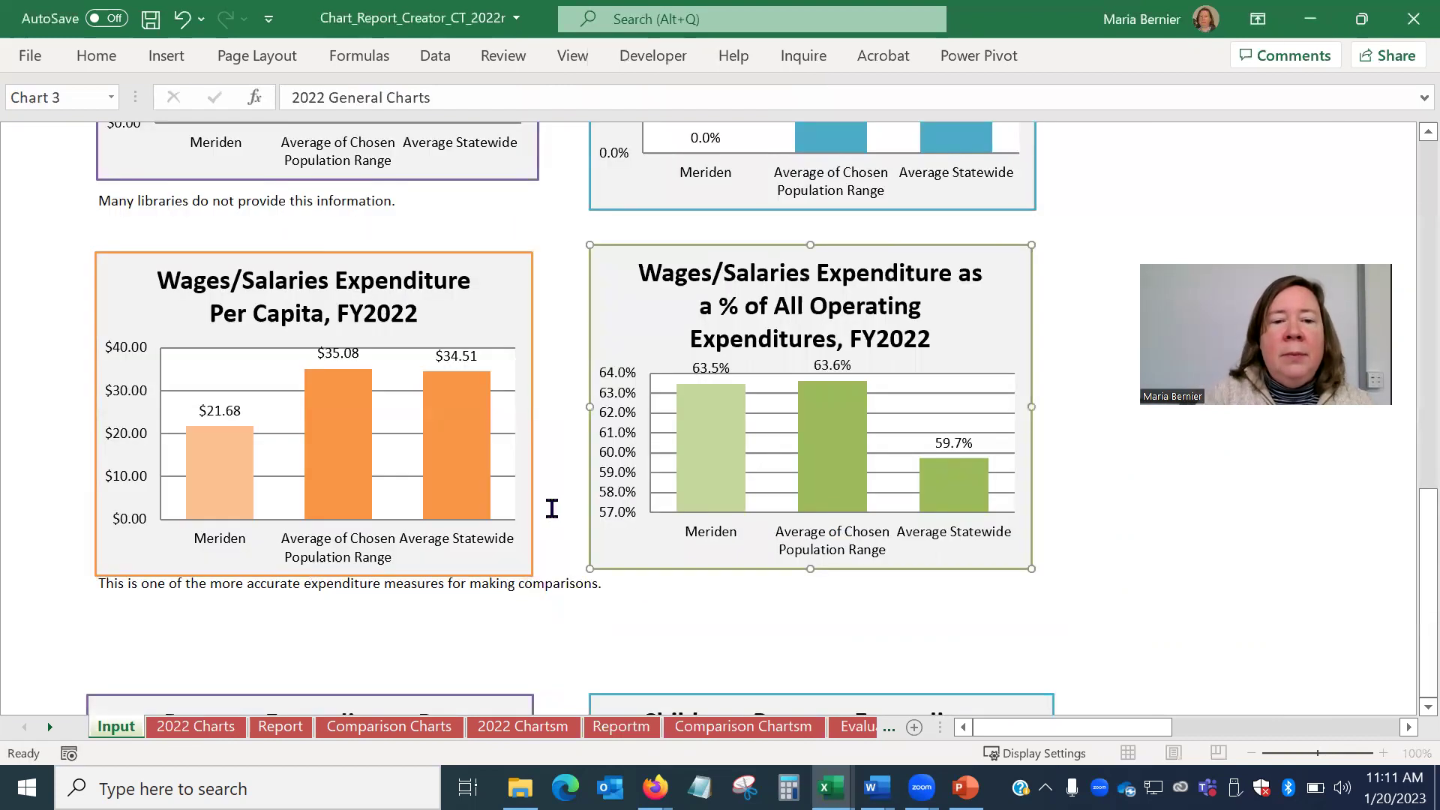
pyautogui.scroll(-6, 399, 508)
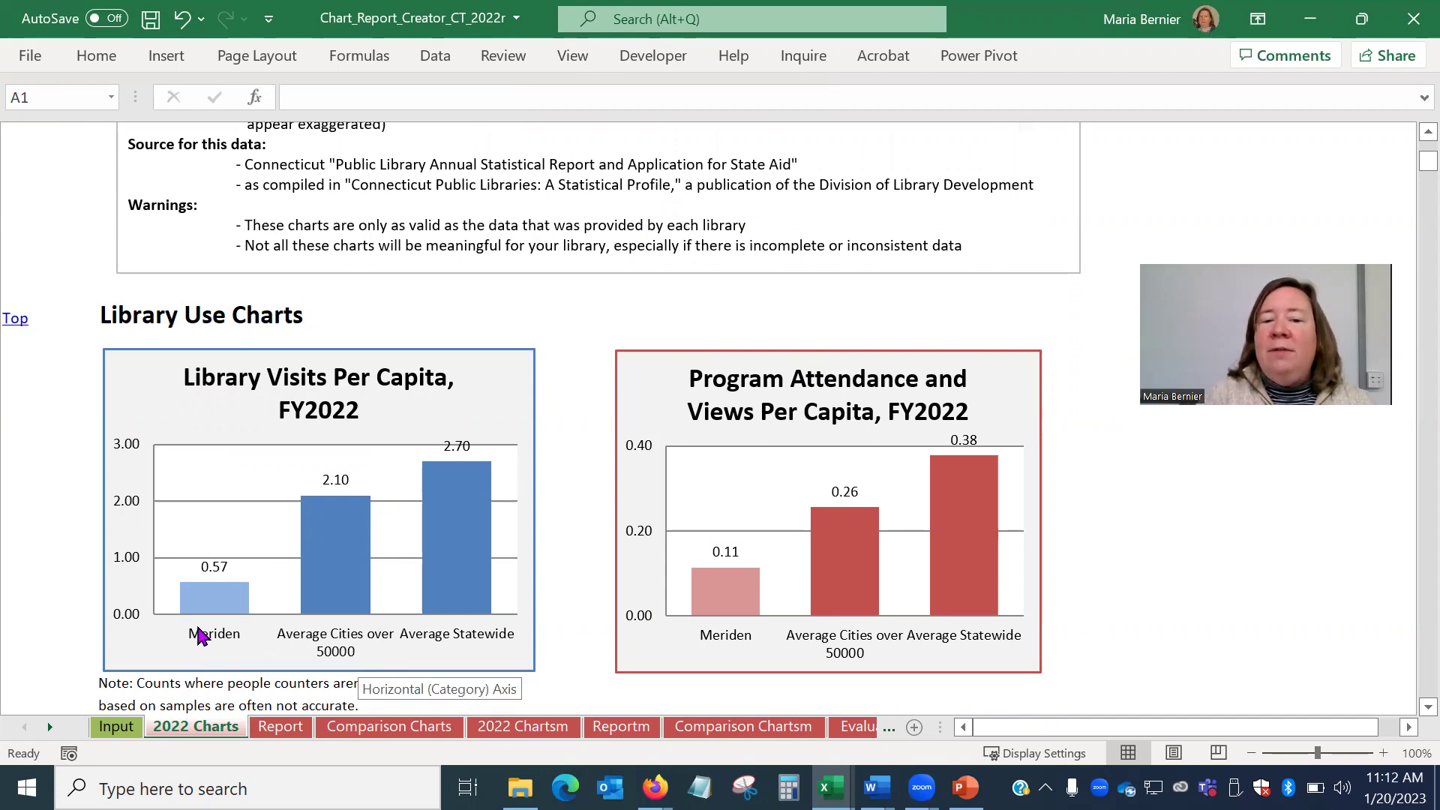
# - Return to the Input sheet and highlight the line listing the default population groupings
pyautogui.click(114, 727)
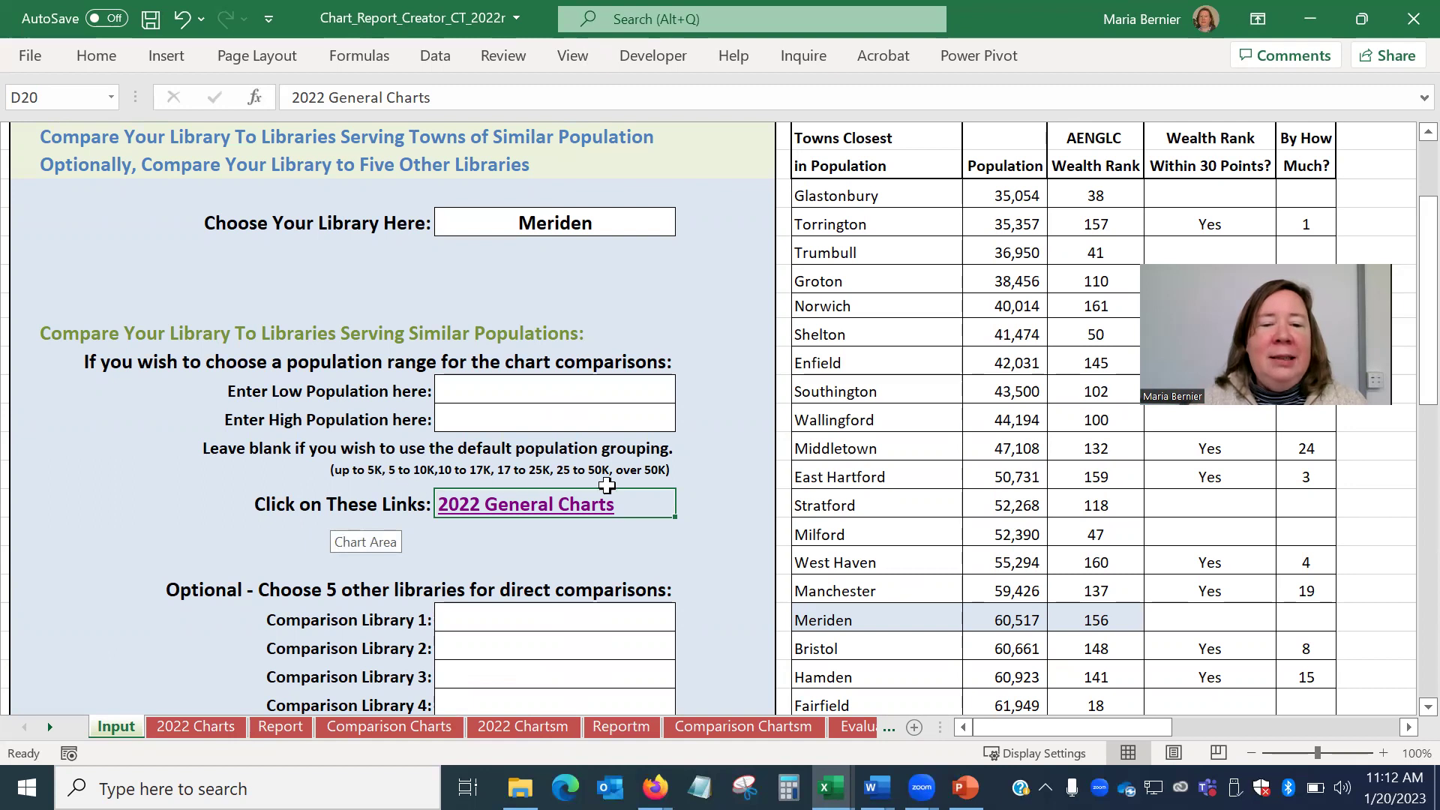
pyautogui.click(1383, 753)
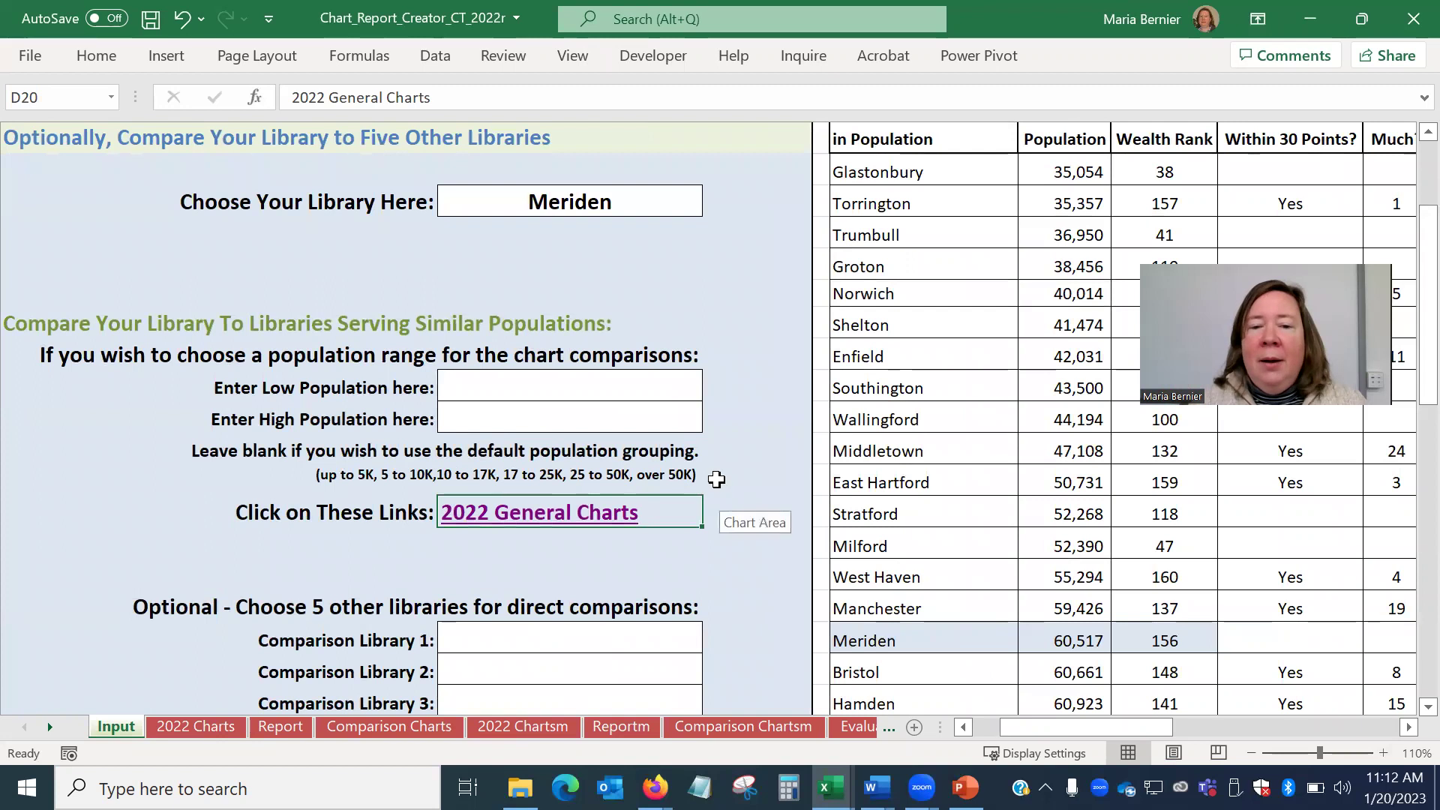
pyautogui.moveTo(707, 474); pyautogui.dragTo(247, 482)
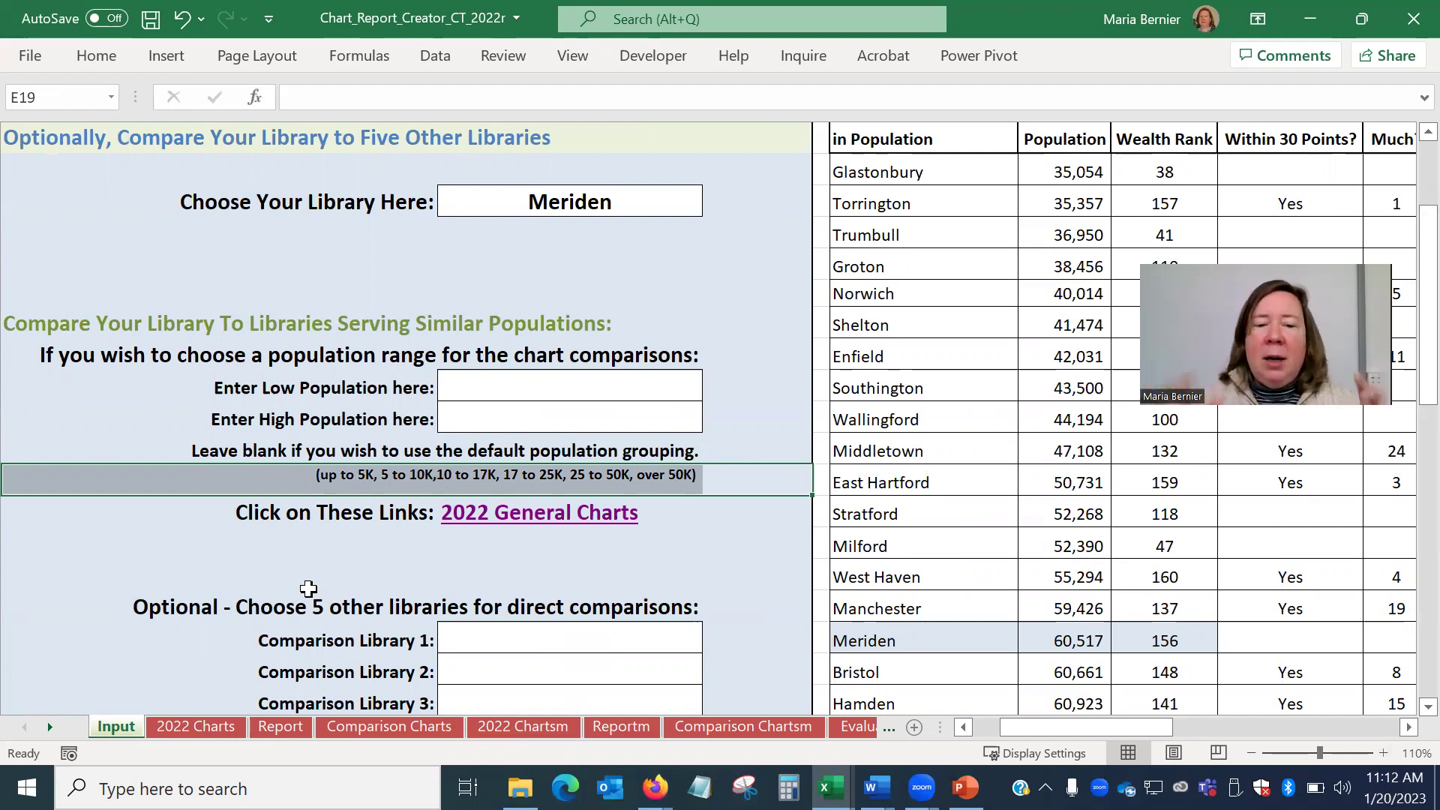
pyautogui.click(663, 582)
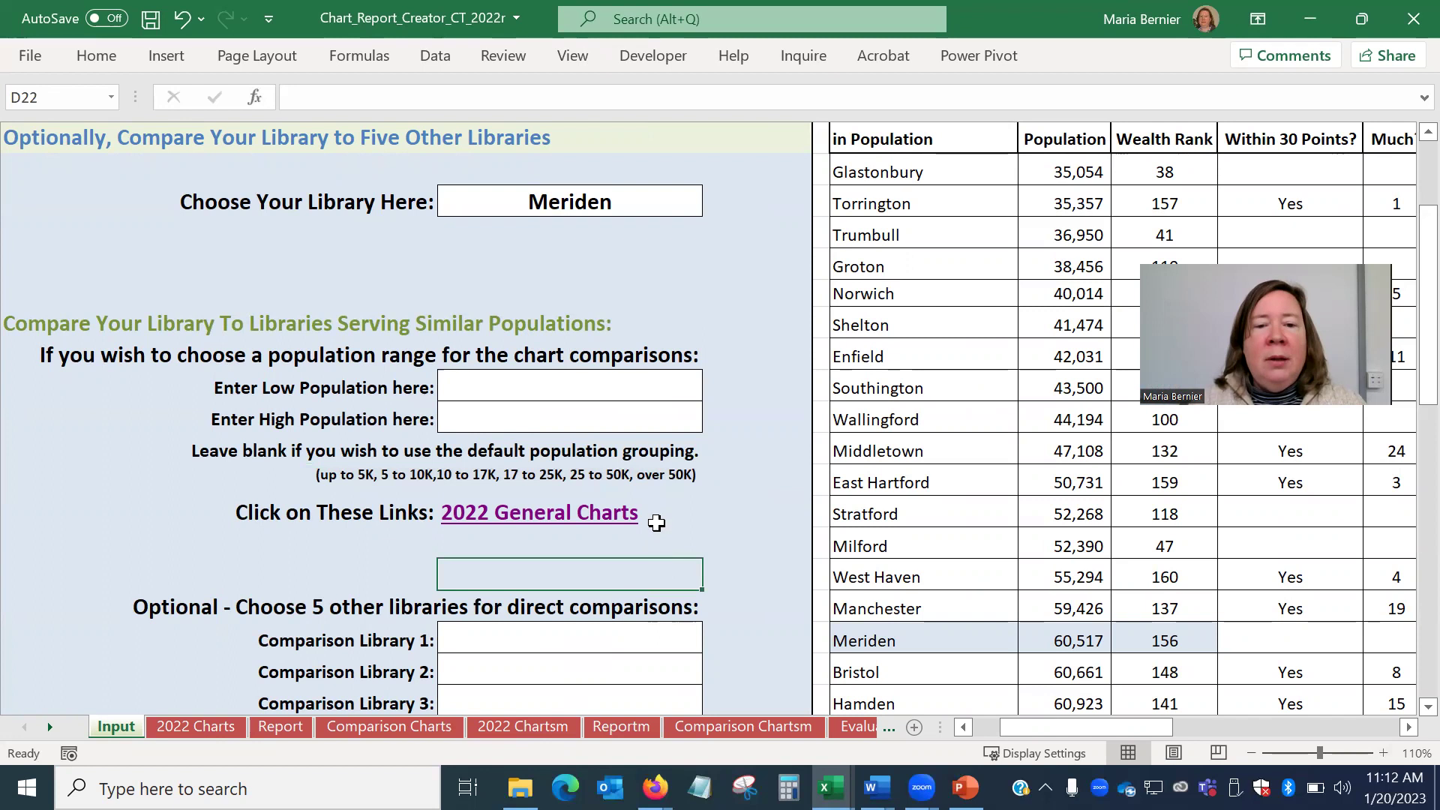
# - Set Comparison Library 1 to Cheshire in the optional direct comparisons section
pyautogui.scroll(-2, 697, 511)
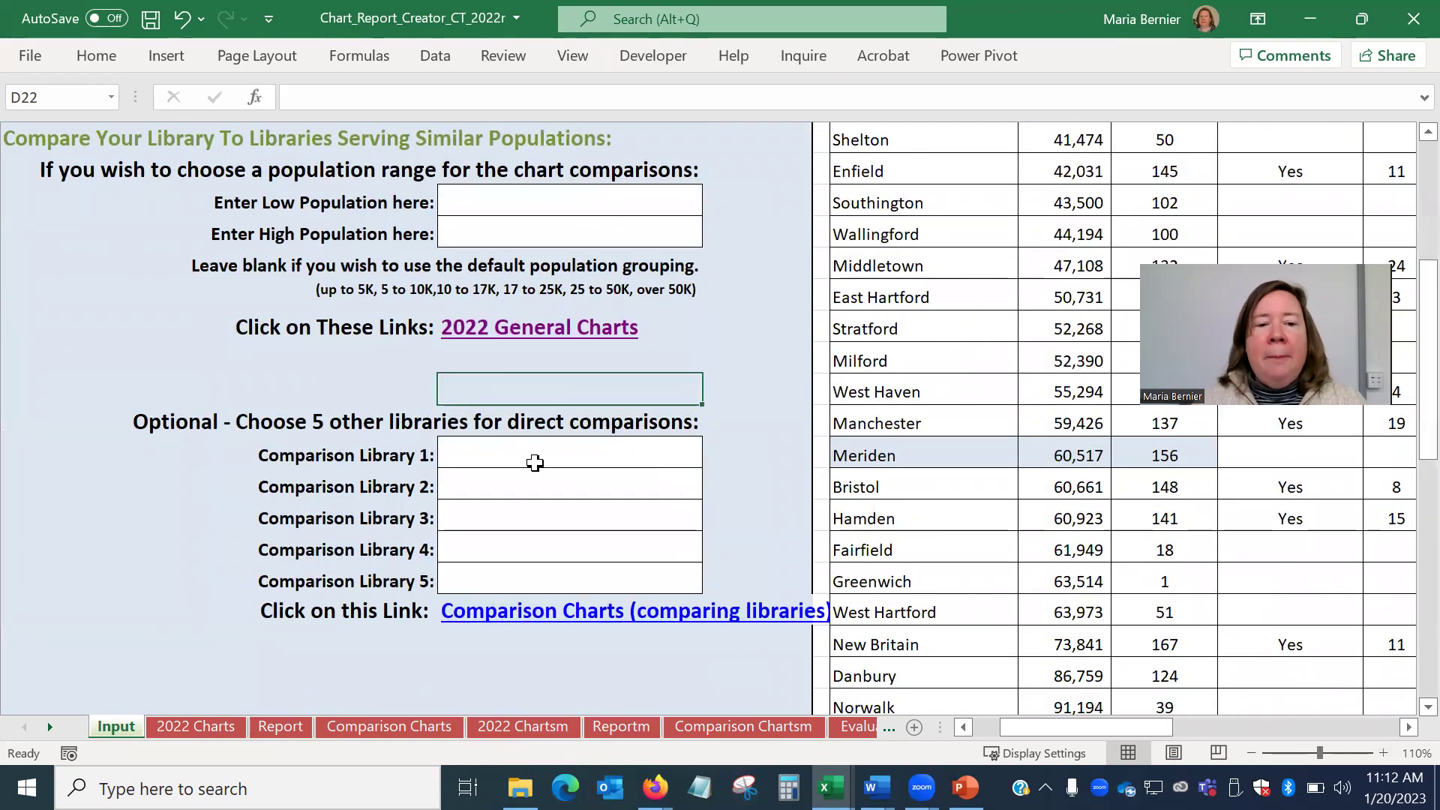
pyautogui.click(541, 452)
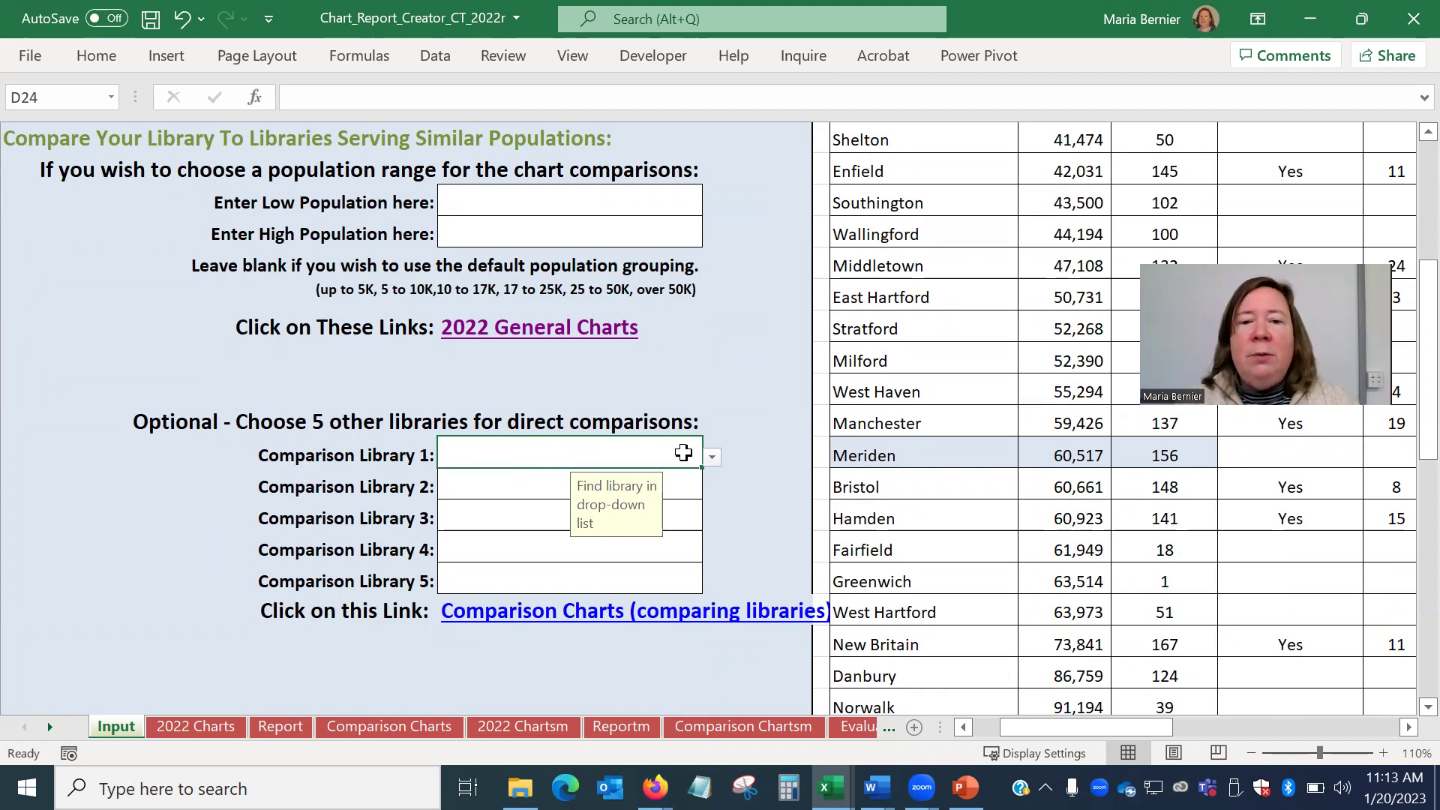
pyautogui.click(711, 456)
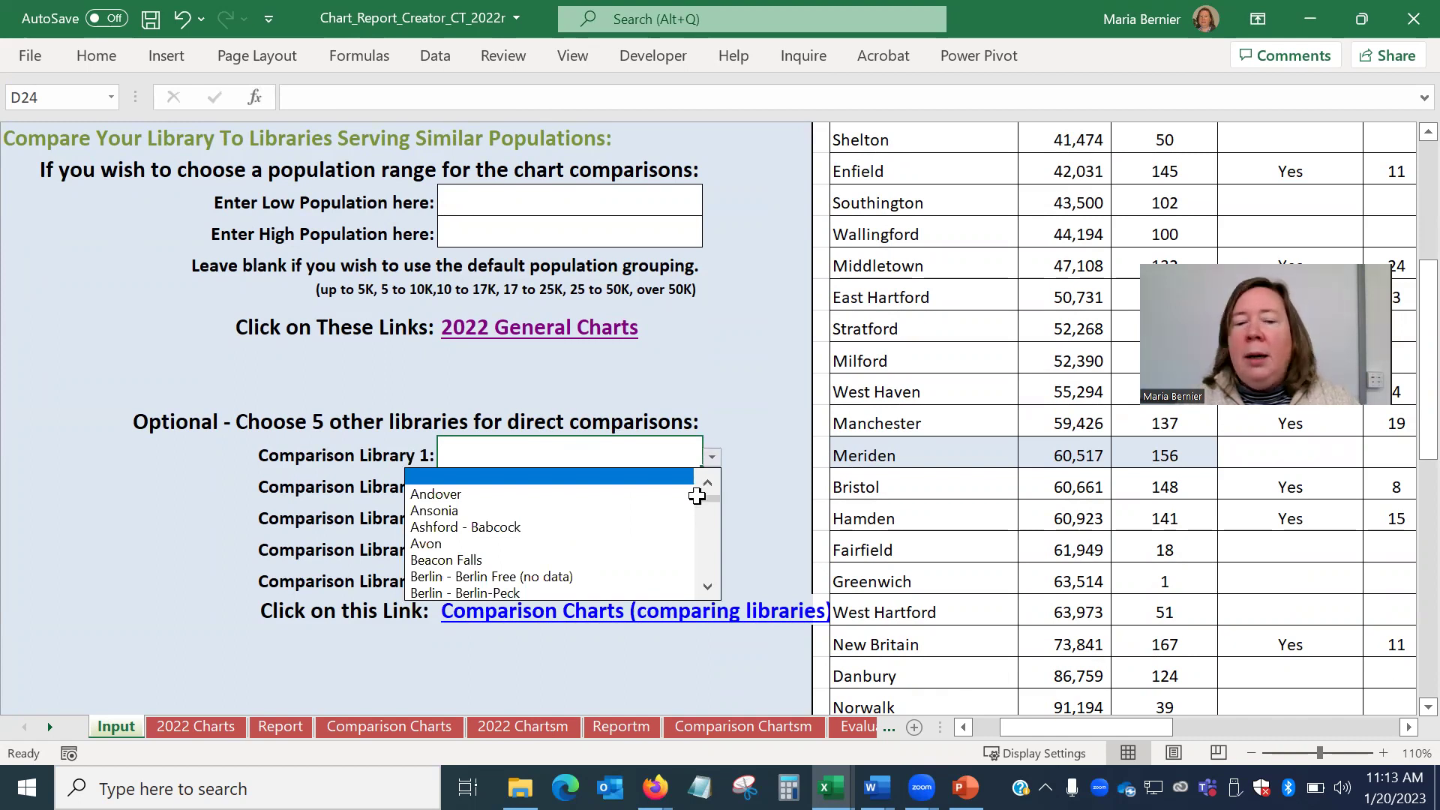
pyautogui.click(709, 538)
pyautogui.click(708, 538)
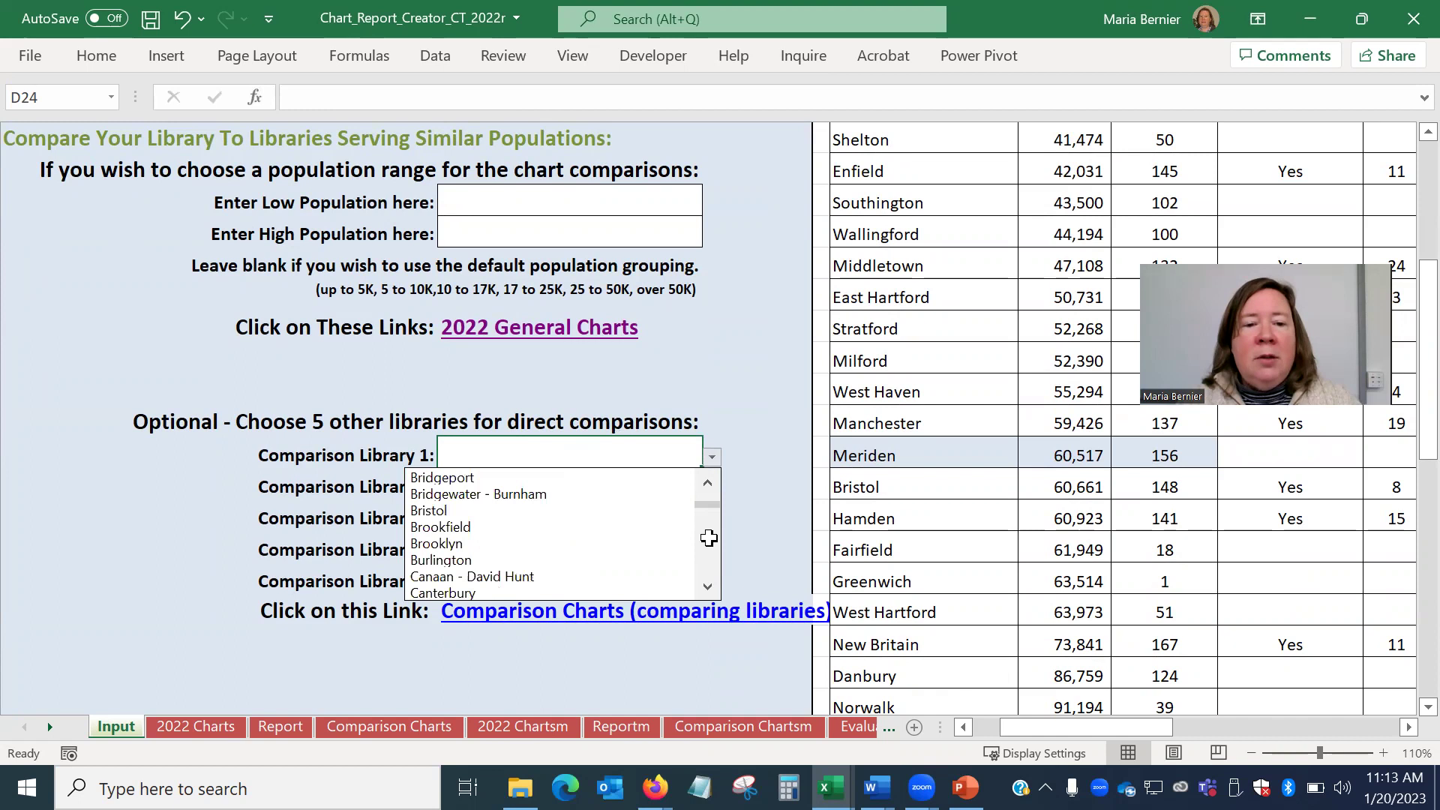
pyautogui.click(709, 538)
pyautogui.click(709, 538)
pyautogui.click(704, 504)
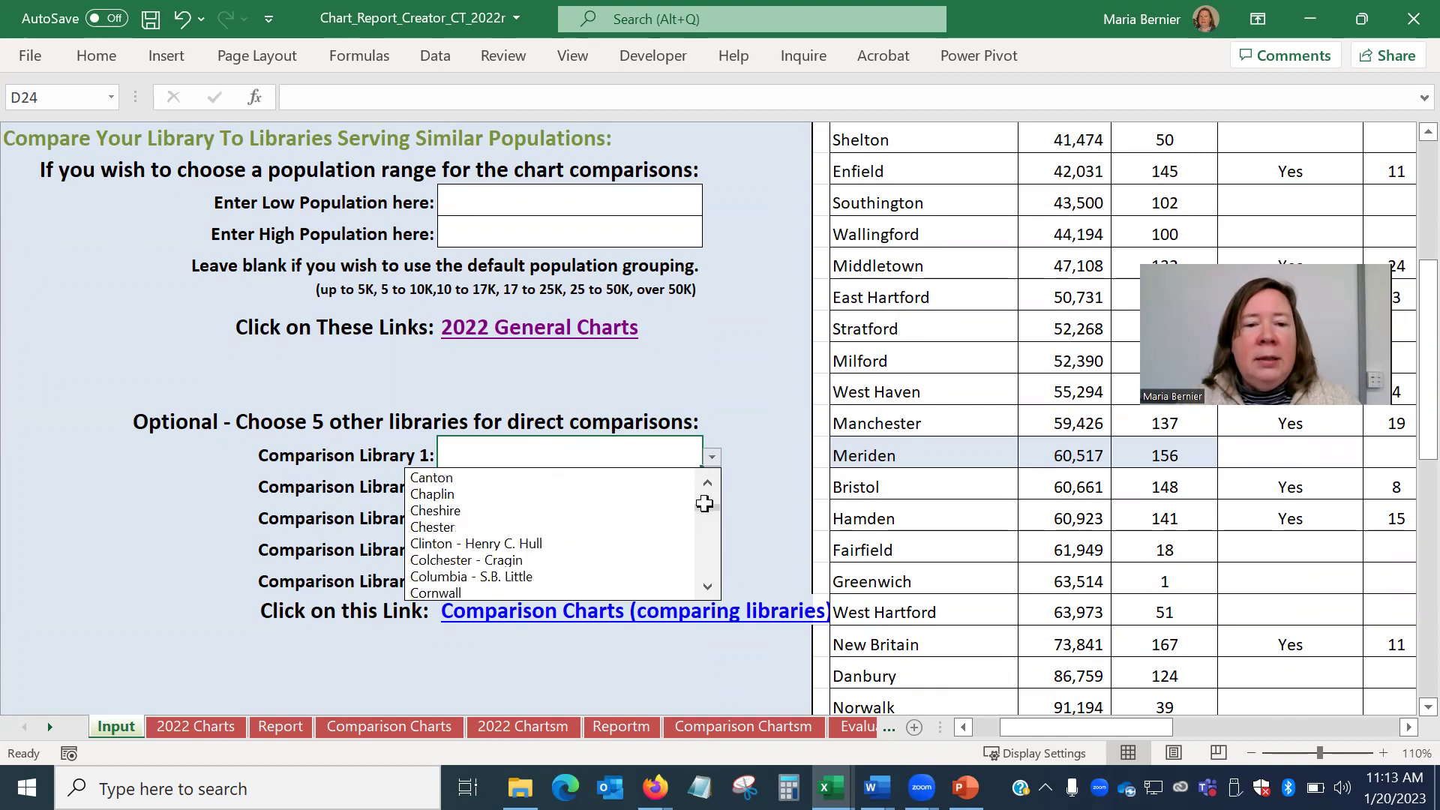
pyautogui.click(665, 512)
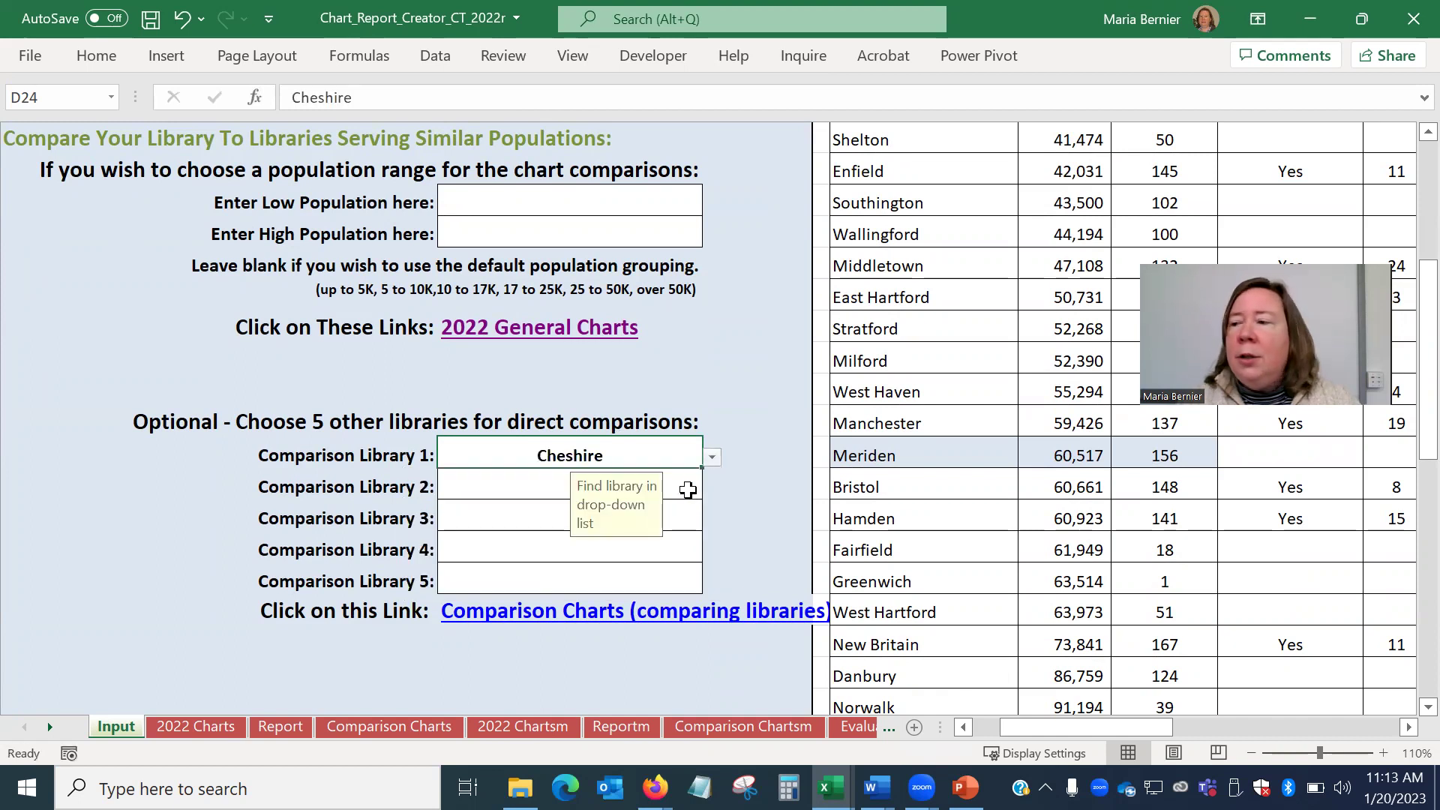
# - Set Comparison Library 2 to Middlefield - Levi Coe
pyautogui.click(687, 490)
pyautogui.click(712, 488)
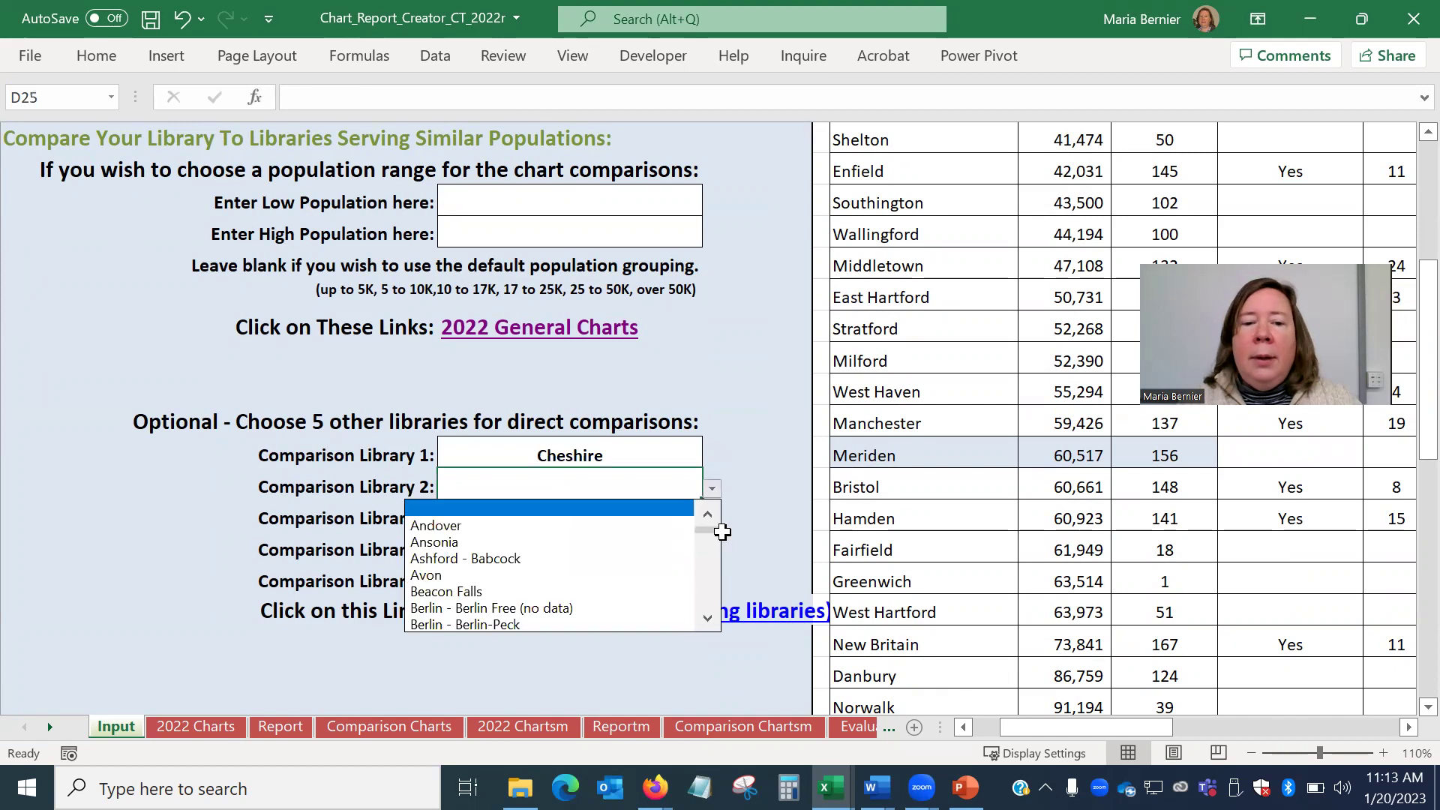
pyautogui.click(711, 575)
pyautogui.click(710, 575)
pyautogui.click(710, 575)
pyautogui.click(710, 574)
pyautogui.click(711, 576)
pyautogui.click(710, 588)
pyautogui.click(712, 588)
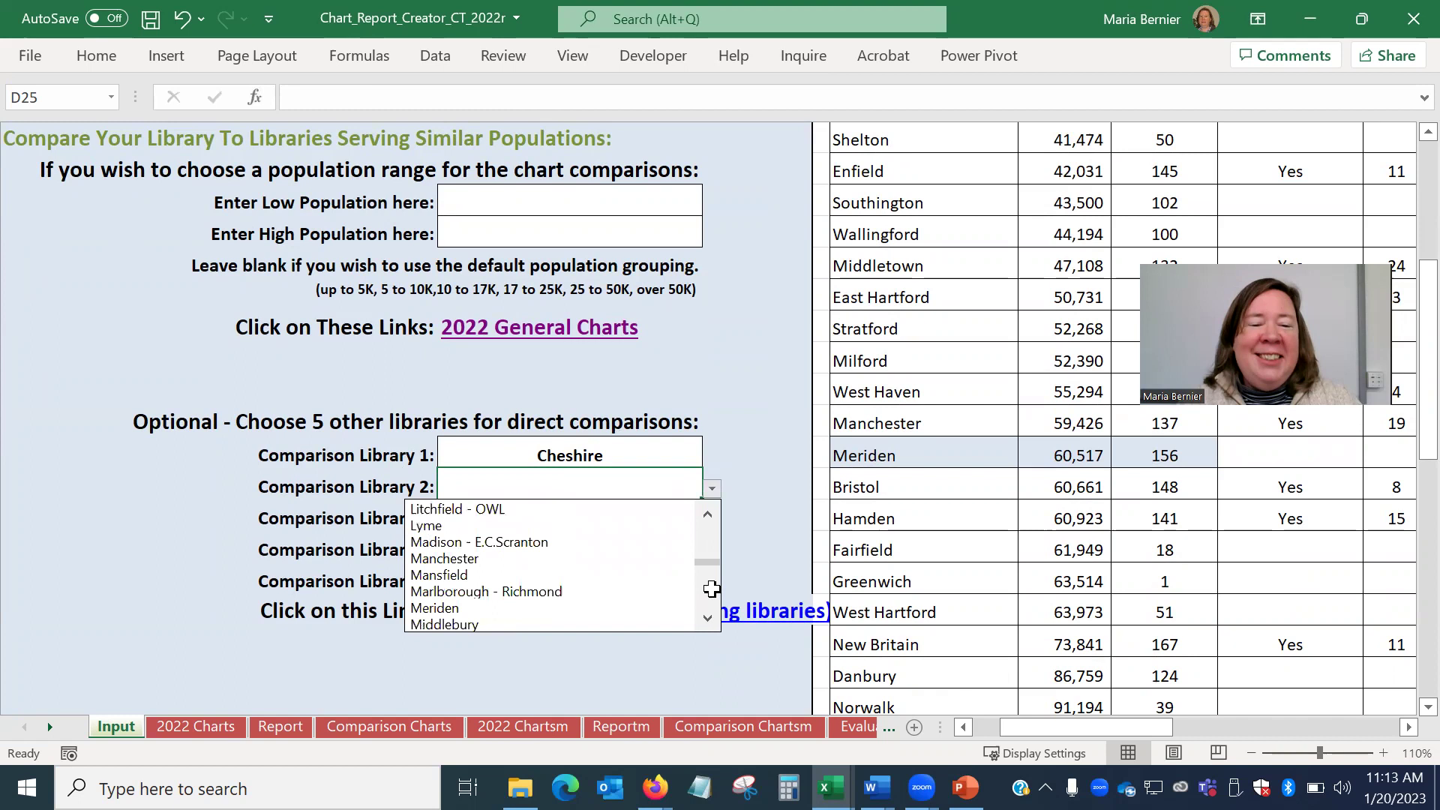
pyautogui.click(709, 593)
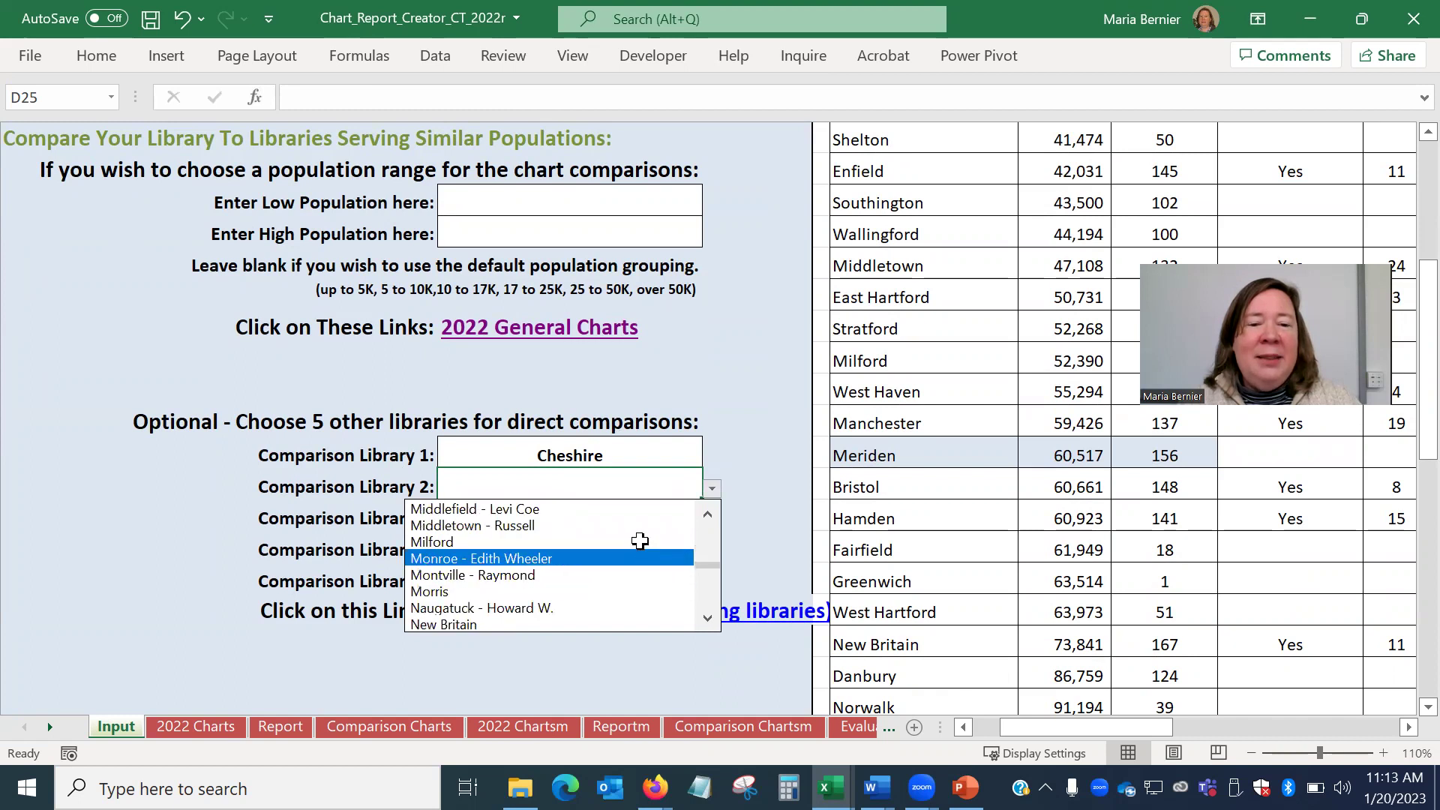
pyautogui.click(632, 510)
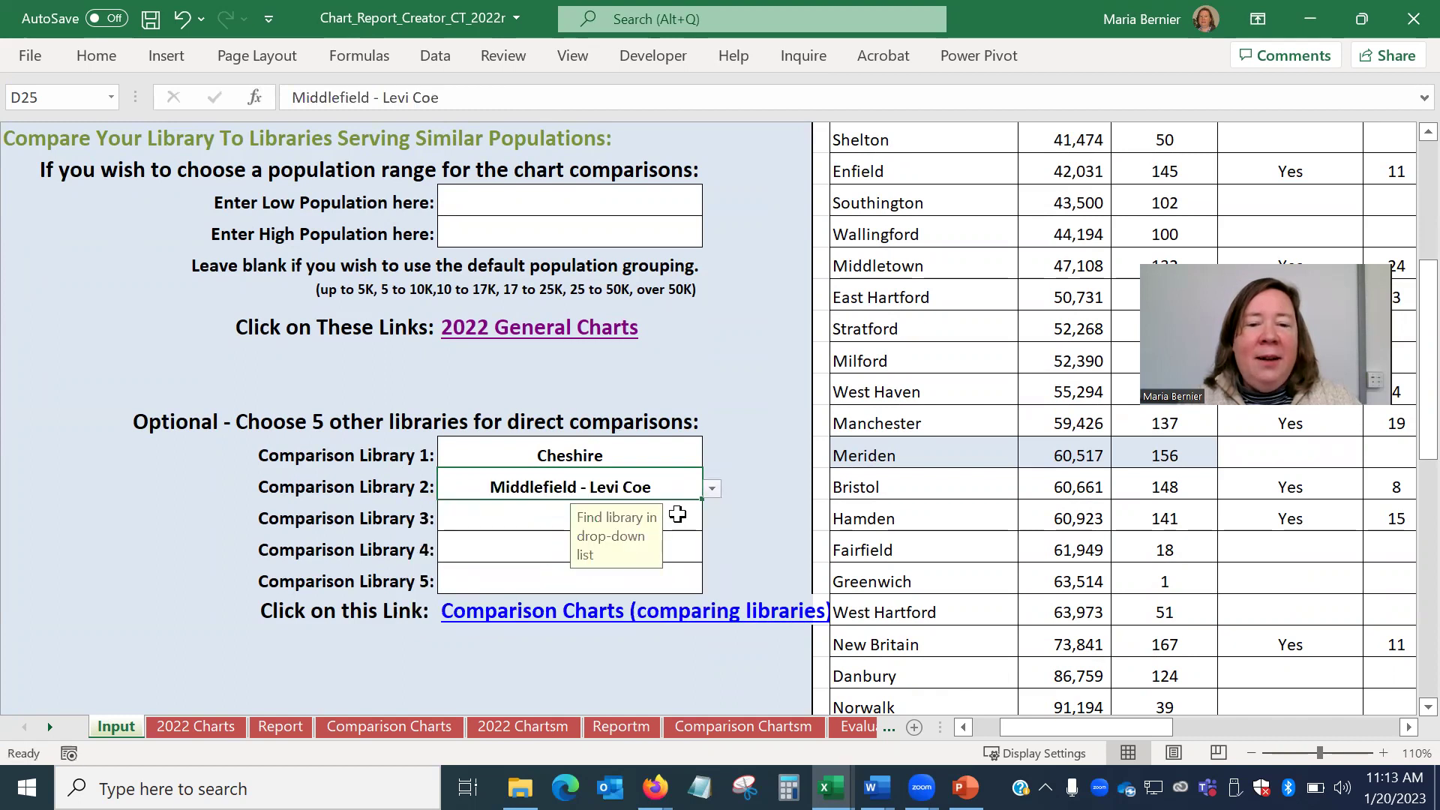
# - Set Comparison Library 3 to Middletown - Russell in the optional direct comparisons section
pyautogui.click(675, 516)
pyautogui.click(712, 521)
pyautogui.click(708, 609)
pyautogui.click(707, 609)
pyautogui.click(707, 609)
pyautogui.click(707, 609)
pyautogui.click(707, 609)
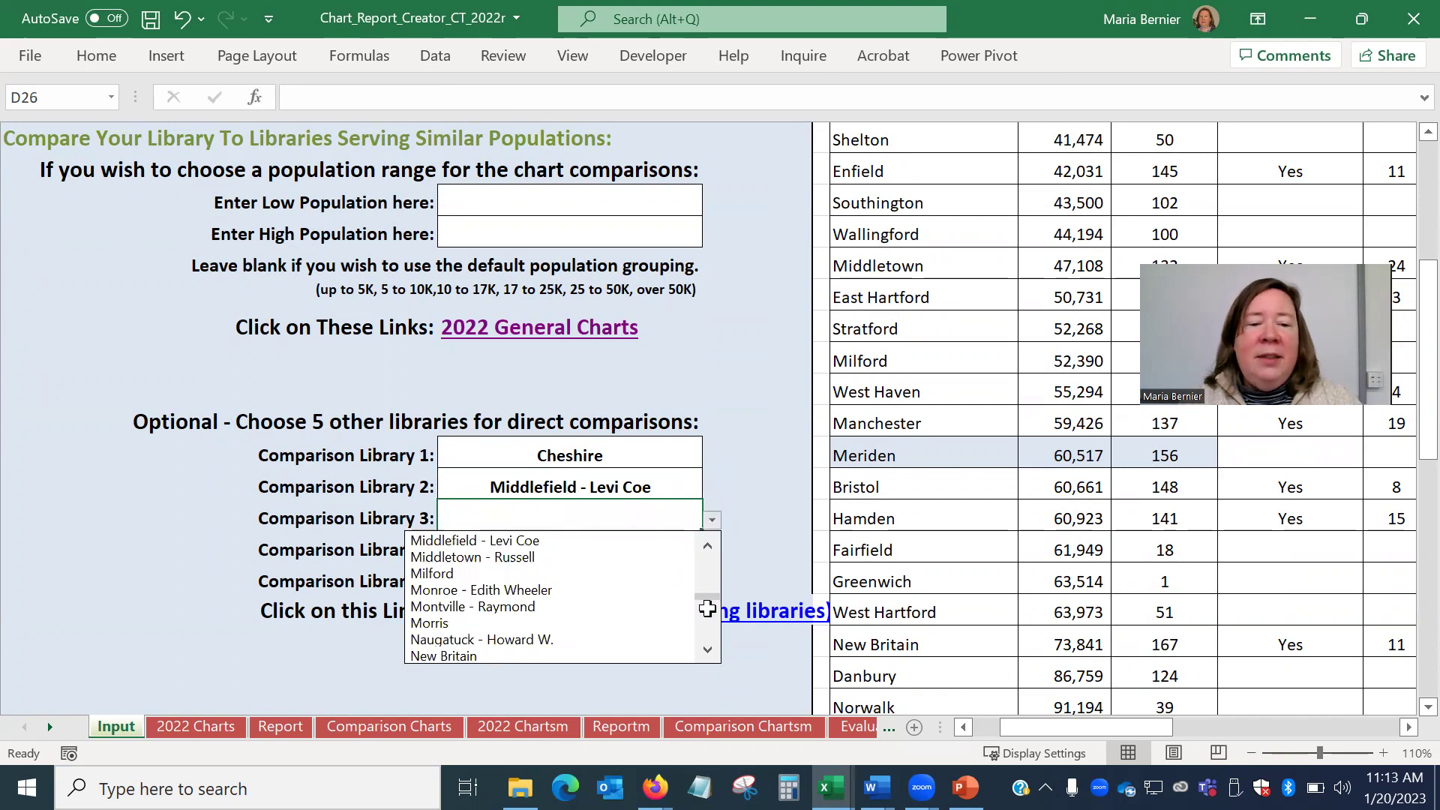
pyautogui.click(637, 556)
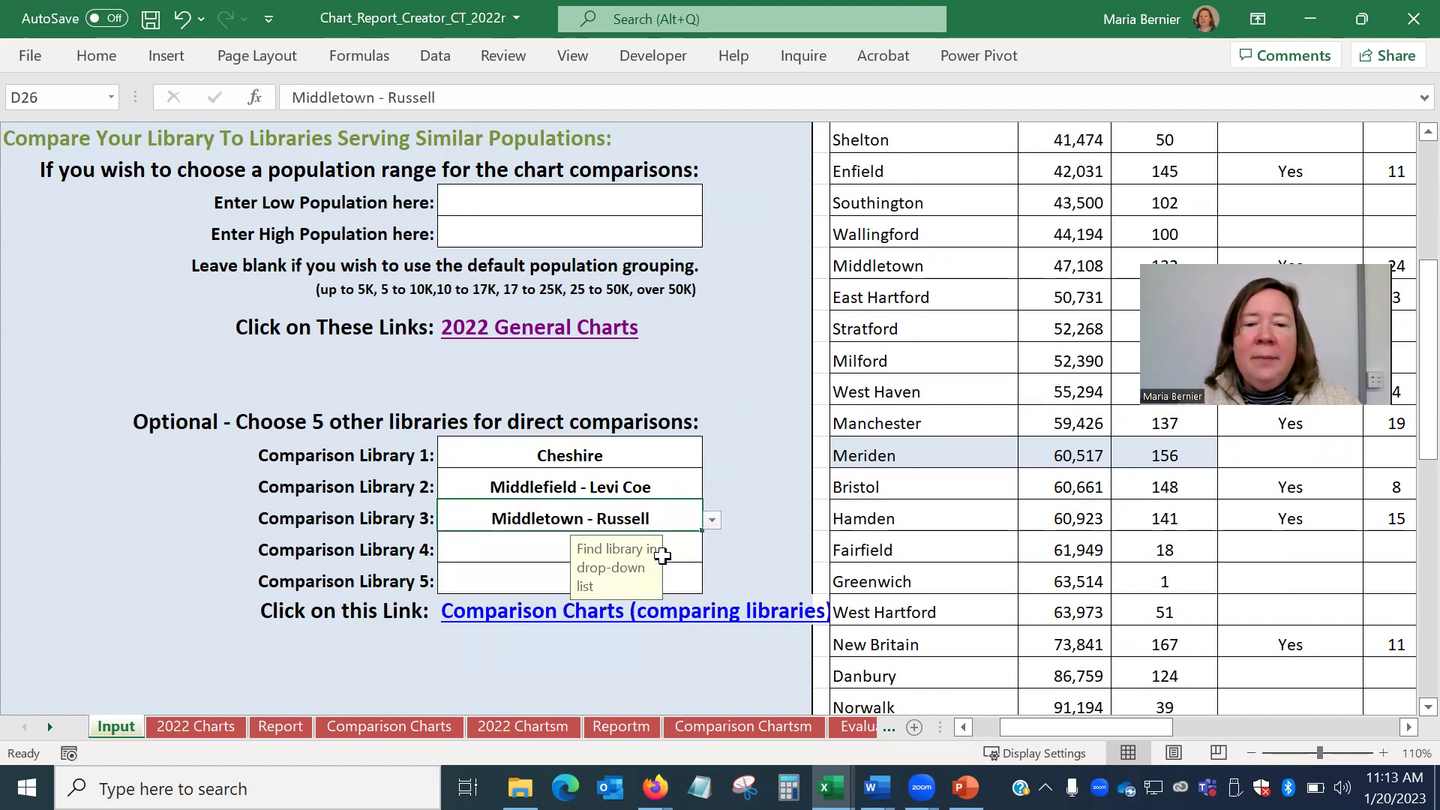
# - Set Comparison Library 4 to Sprague
pyautogui.click(706, 554)
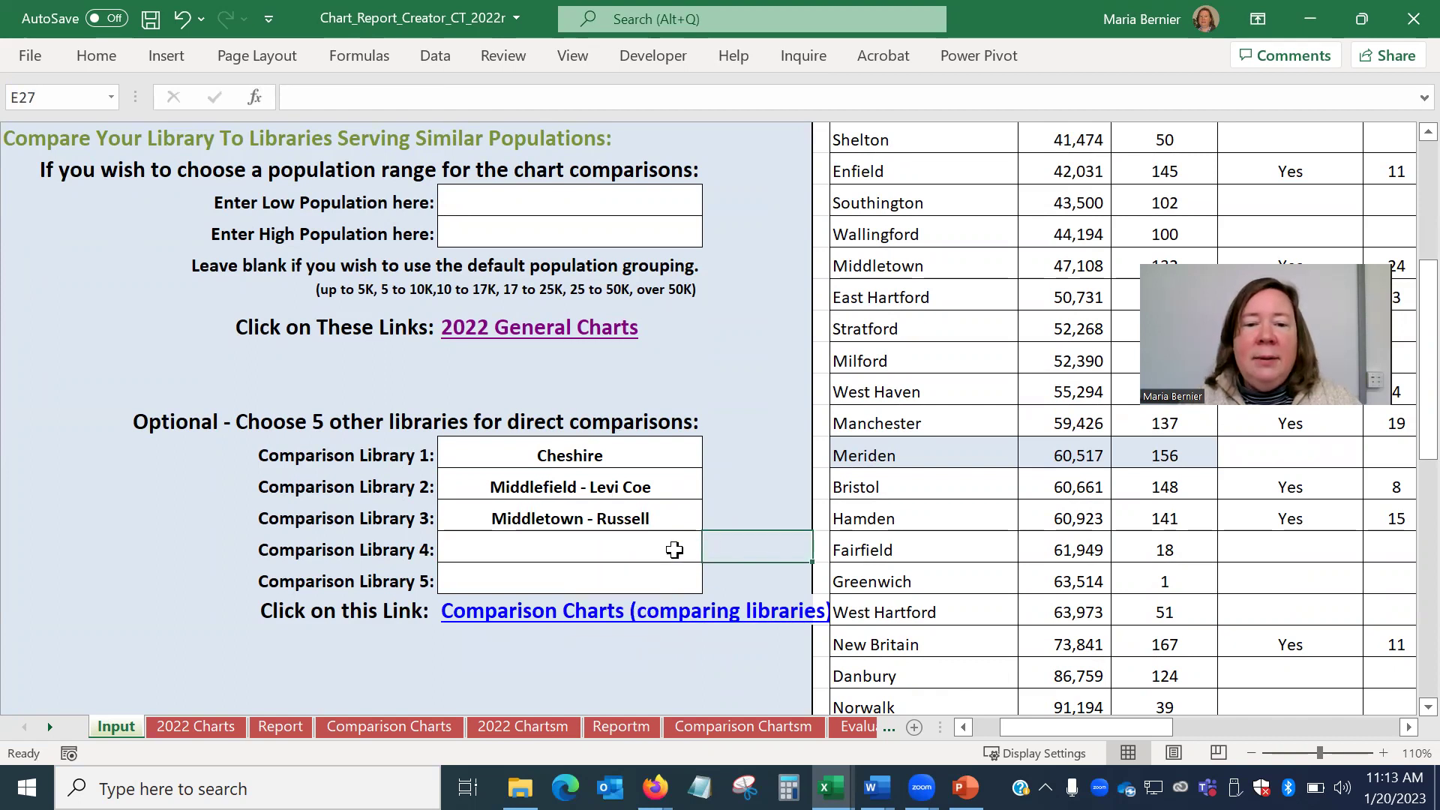
pyautogui.click(698, 553)
pyautogui.click(712, 552)
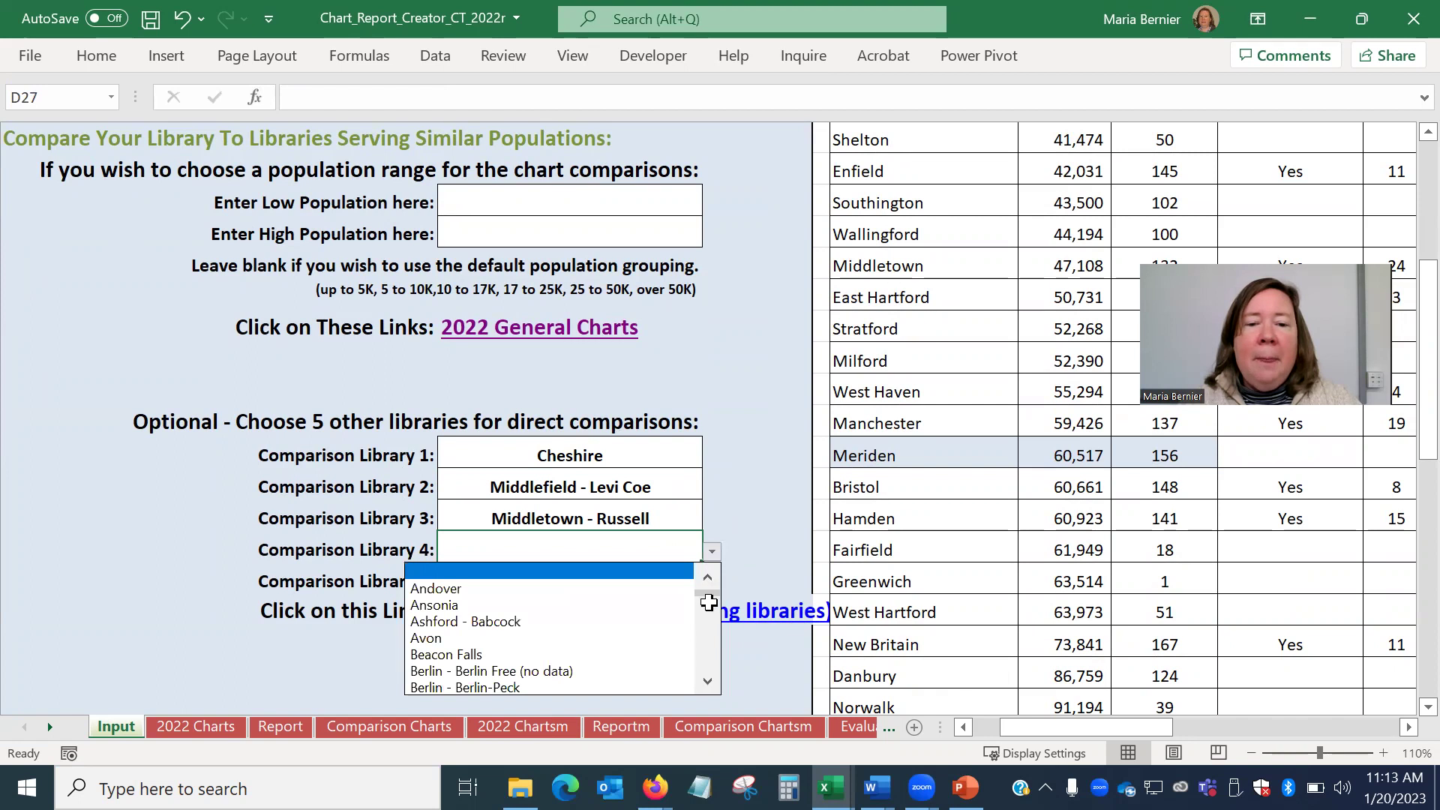
pyautogui.scroll(-20, 709, 607)
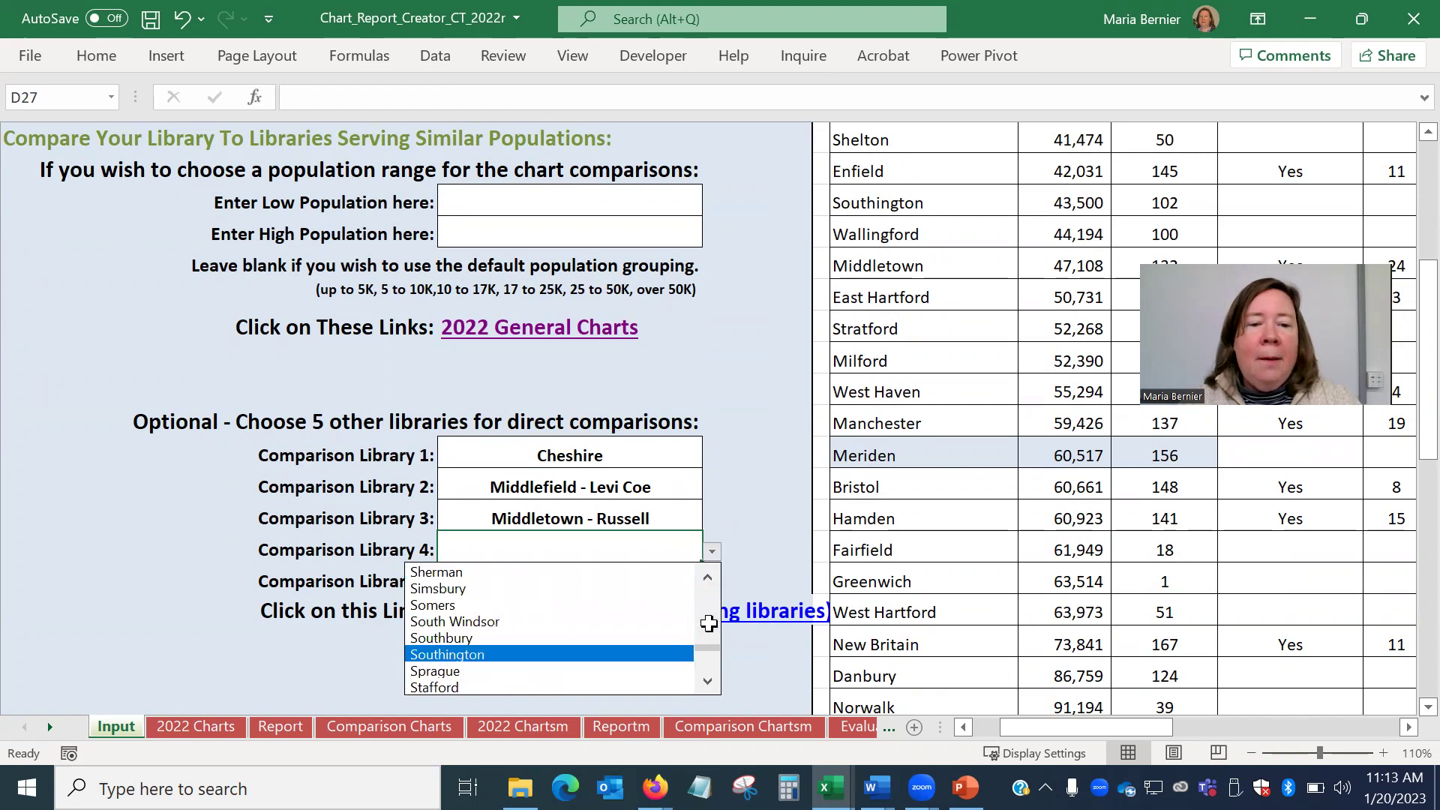
pyautogui.click(480, 670)
# - Set Comparison Library 5 to Wallingford
pyautogui.click(462, 575)
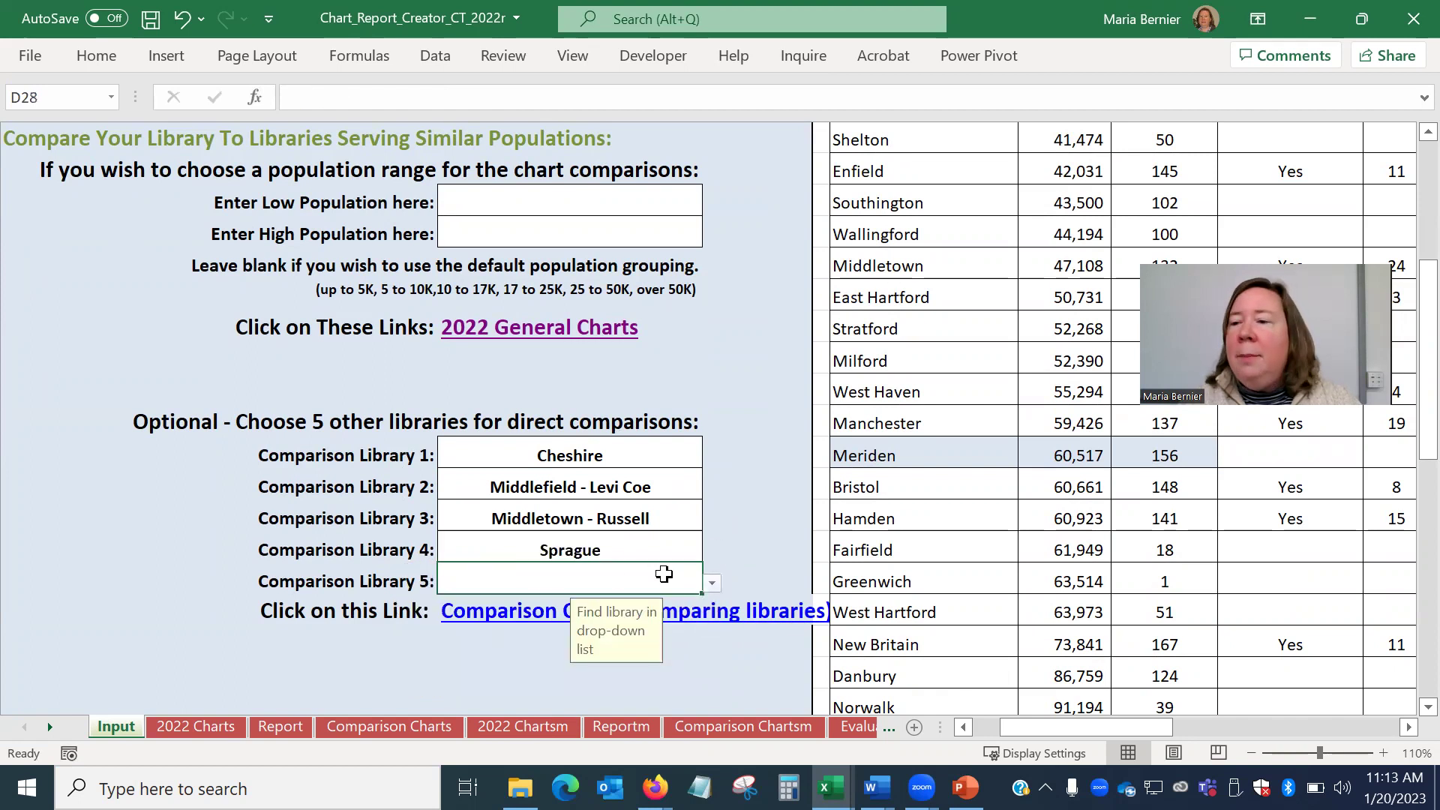
pyautogui.click(710, 586)
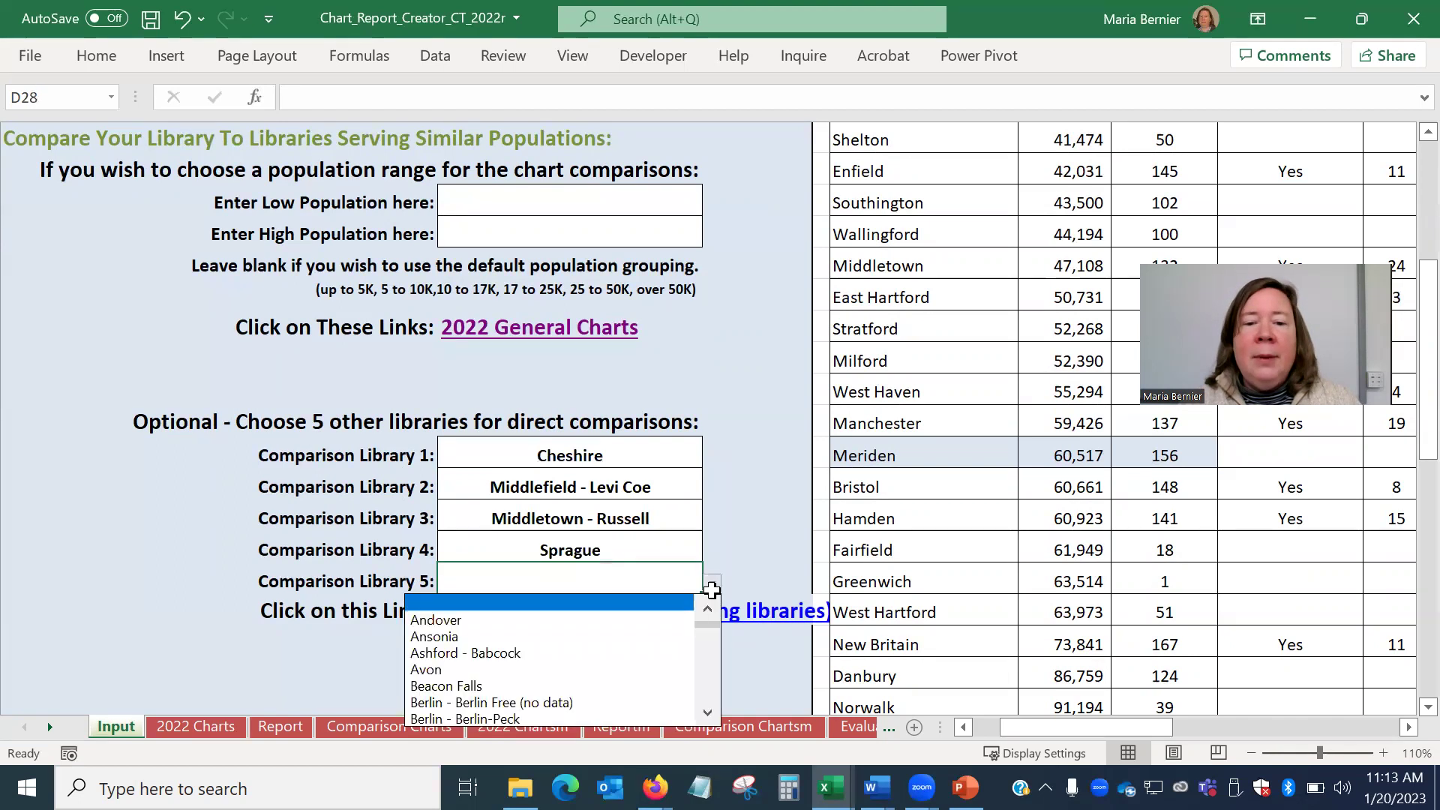
pyautogui.scroll(-20, 707, 627)
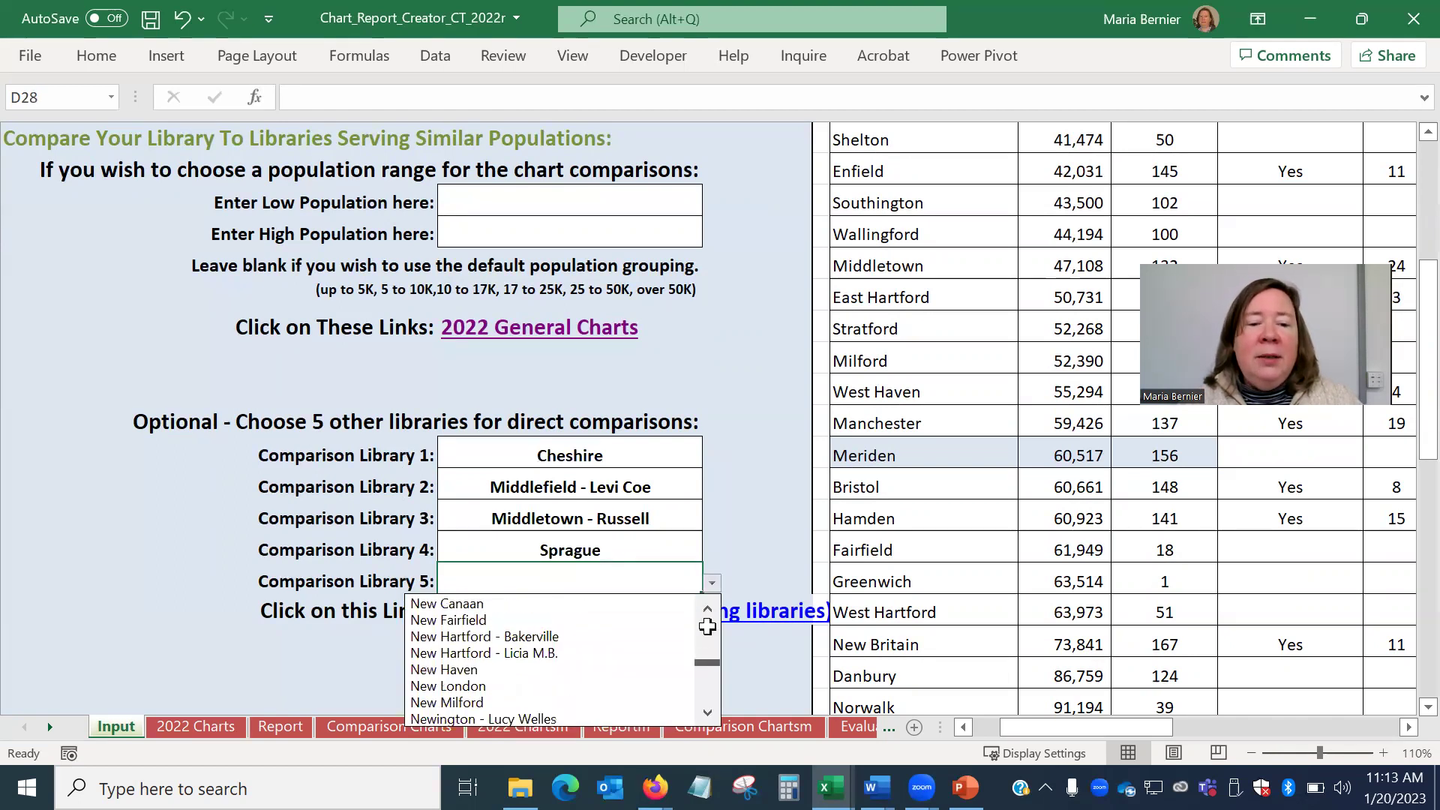
pyautogui.scroll(-13, 708, 626)
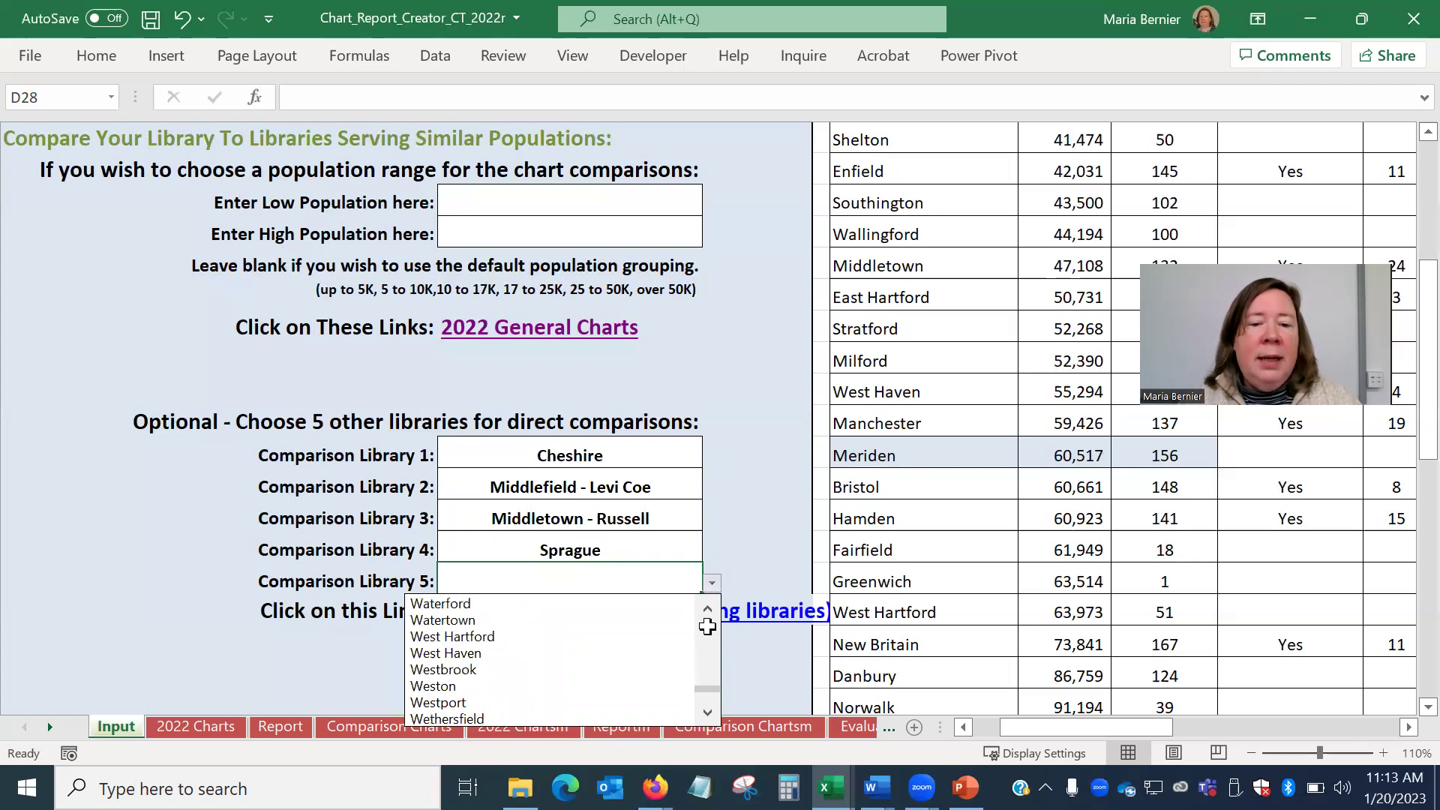
pyautogui.scroll(5, 706, 610)
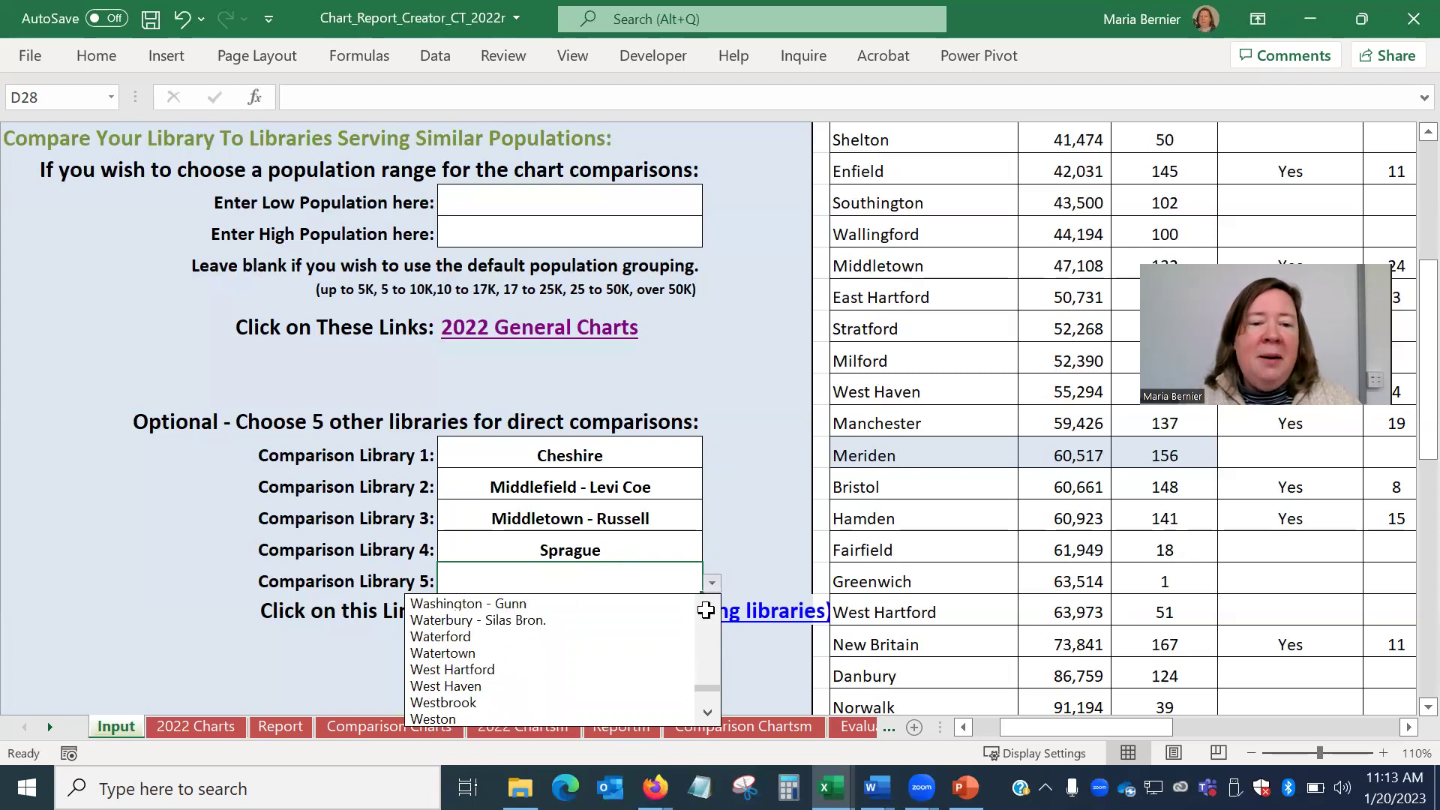
pyautogui.click(582, 619)
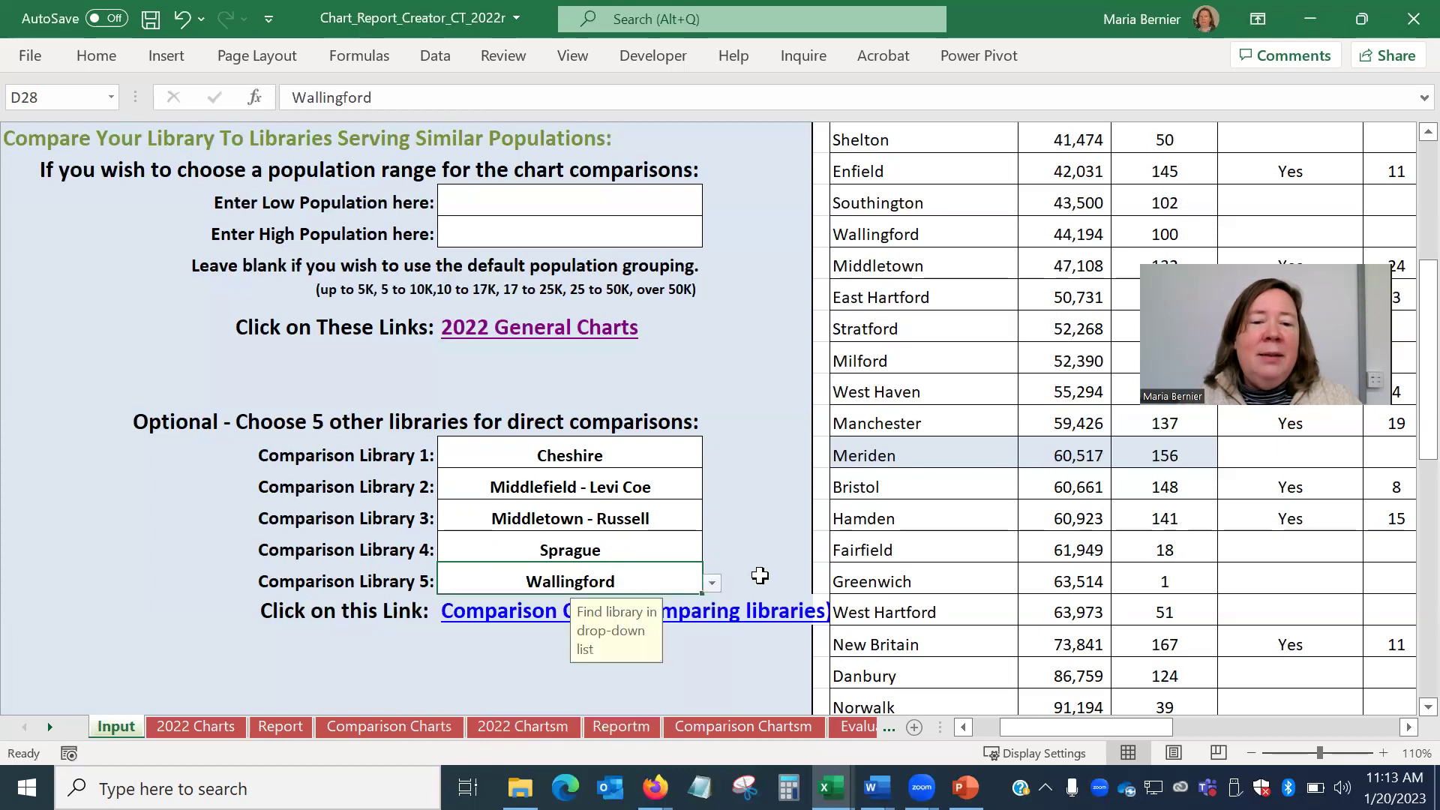
pyautogui.click(530, 483)
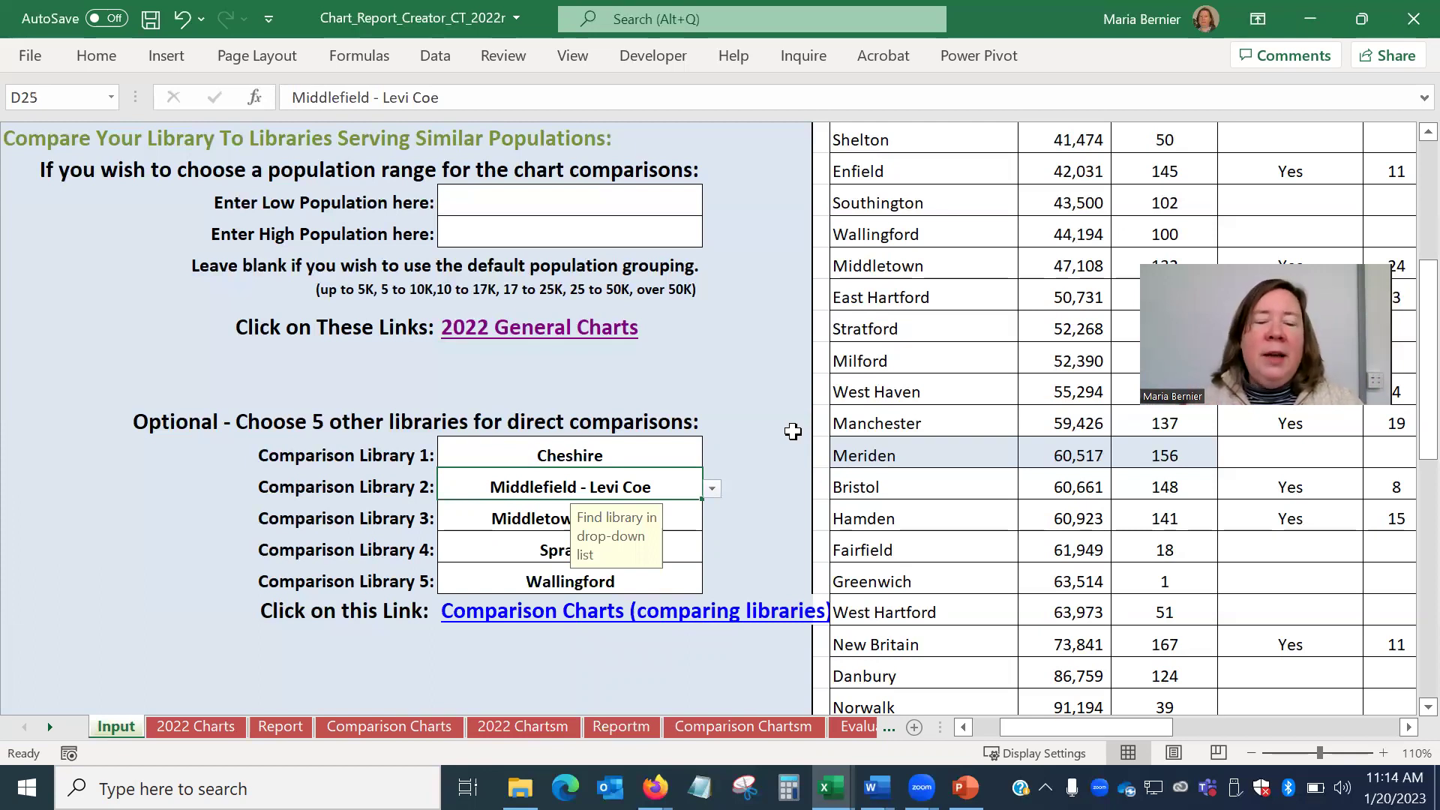
pyautogui.click(643, 449)
pyautogui.click(691, 474)
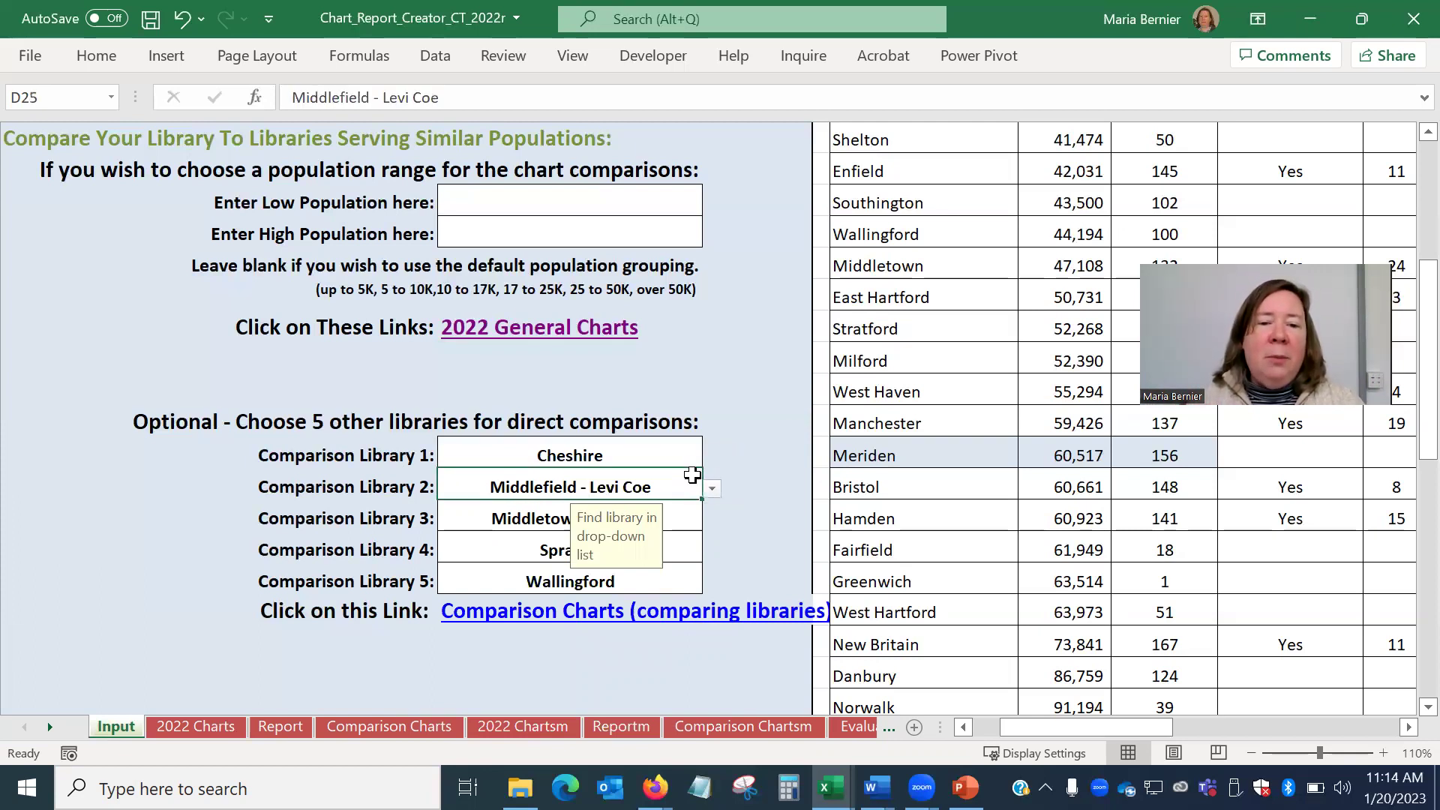
pyautogui.click(778, 518)
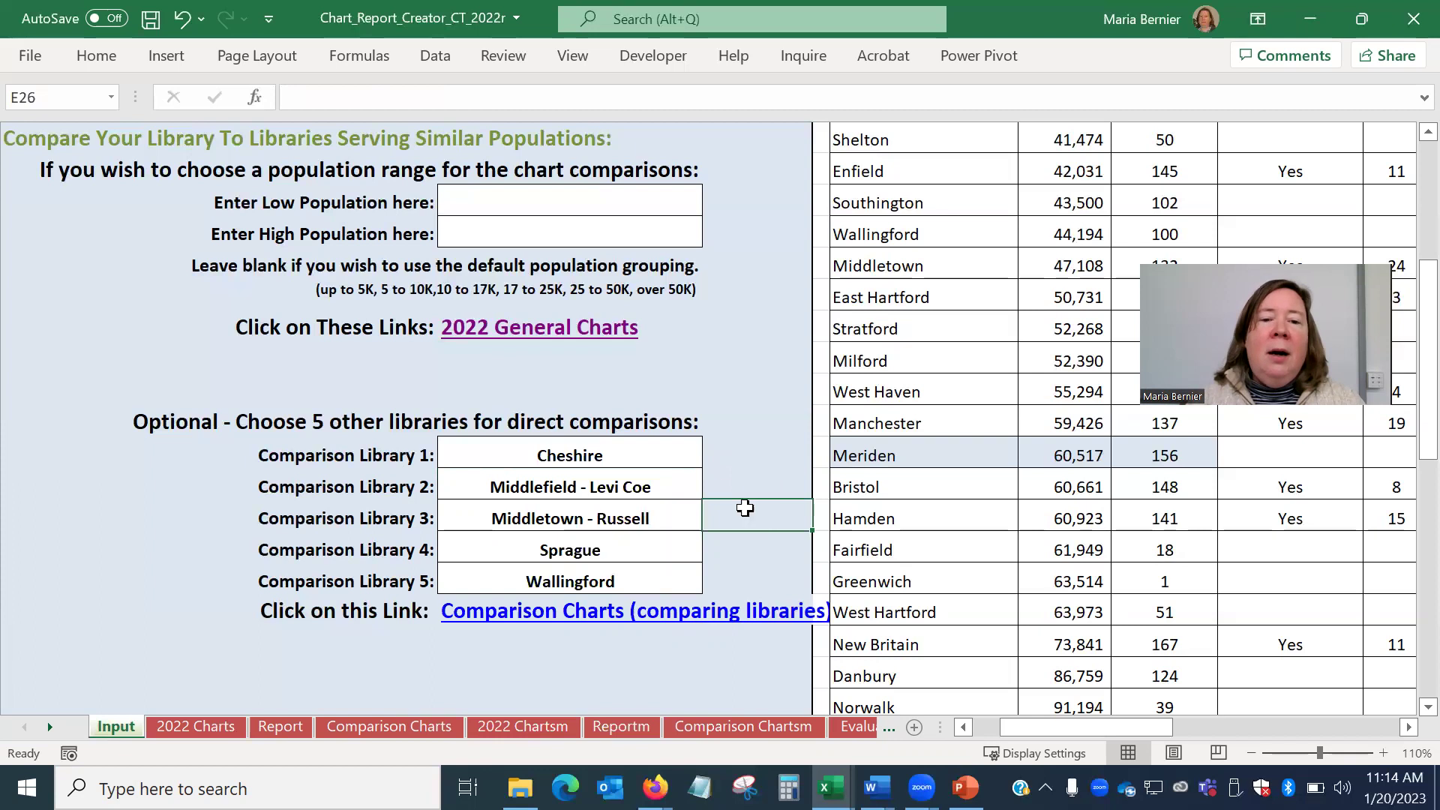
pyautogui.click(643, 577)
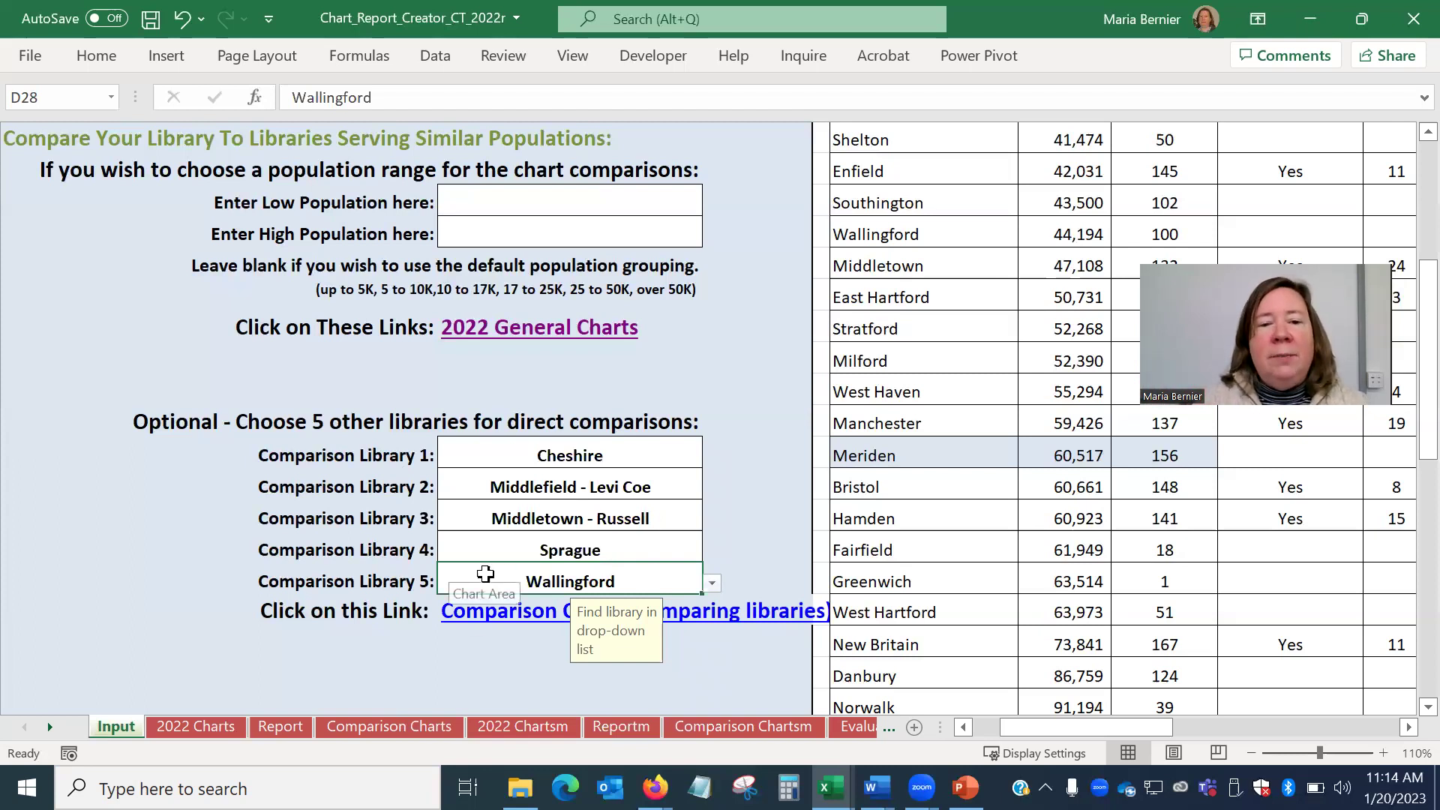
pyautogui.click(761, 510)
# - Follow the Comparison Charts link and compare Meriden with the chosen libraries and the 5-Library Average in the Library Visits Per Capita chart
pyautogui.click(513, 617)
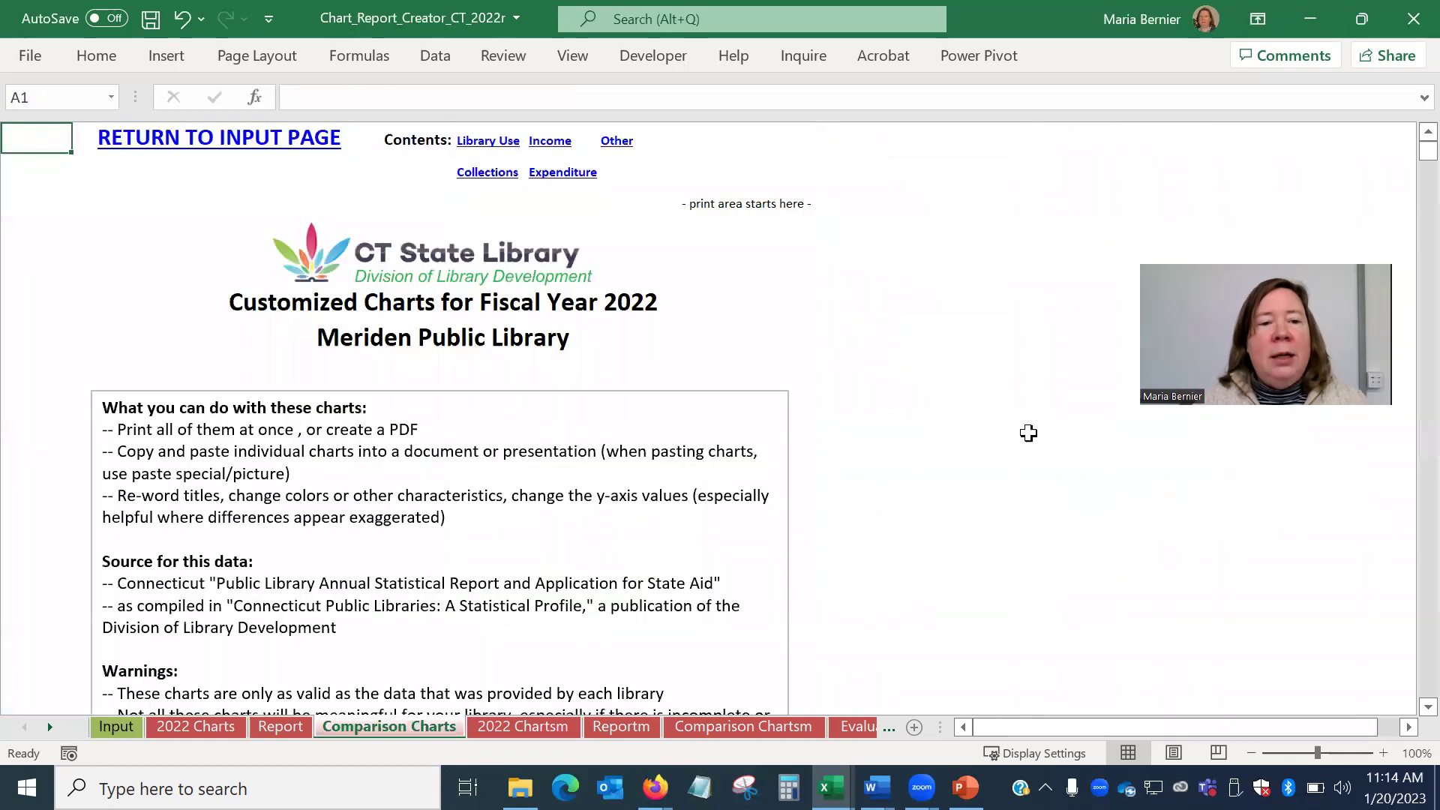
pyautogui.scroll(-10, 1028, 433)
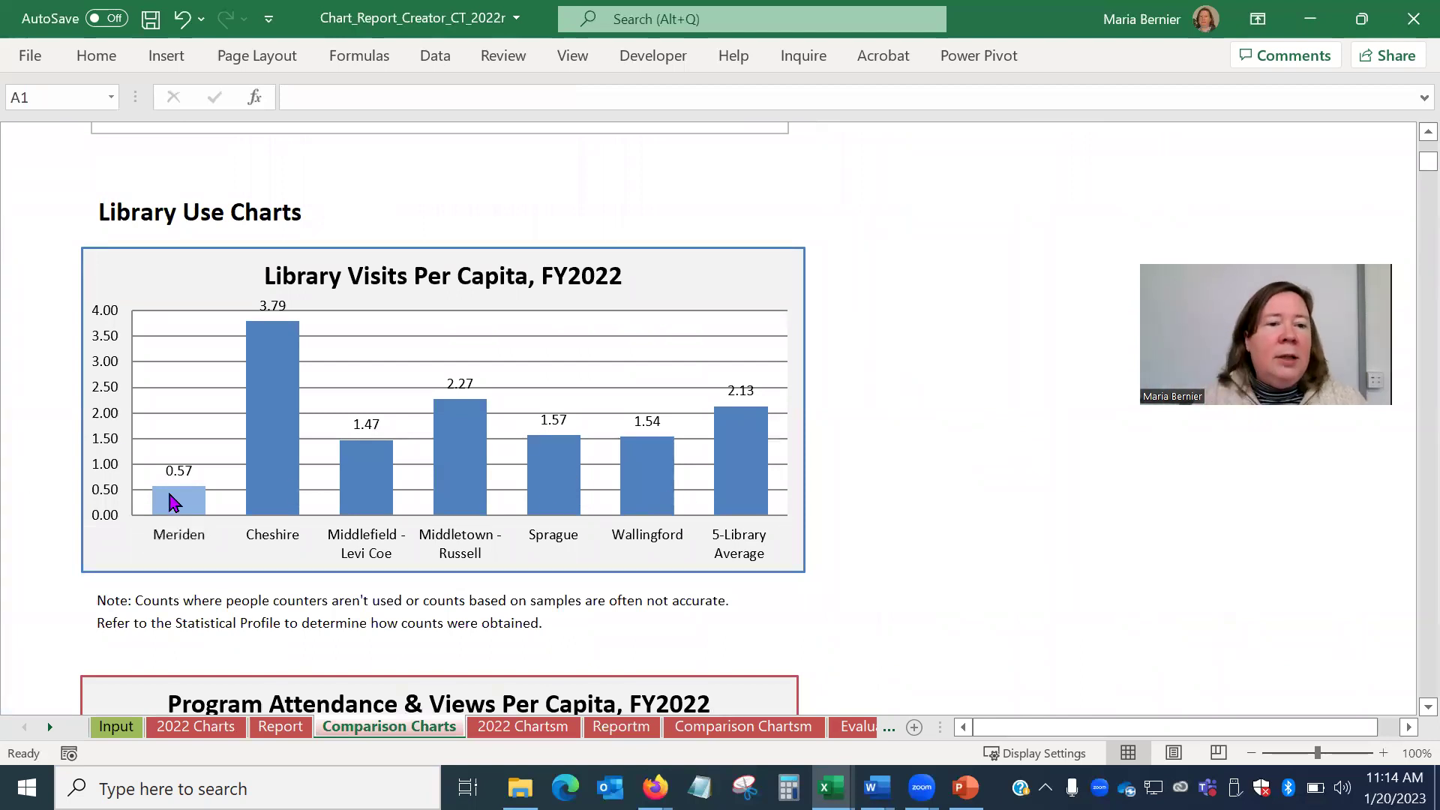
pyautogui.moveTo(173, 504)
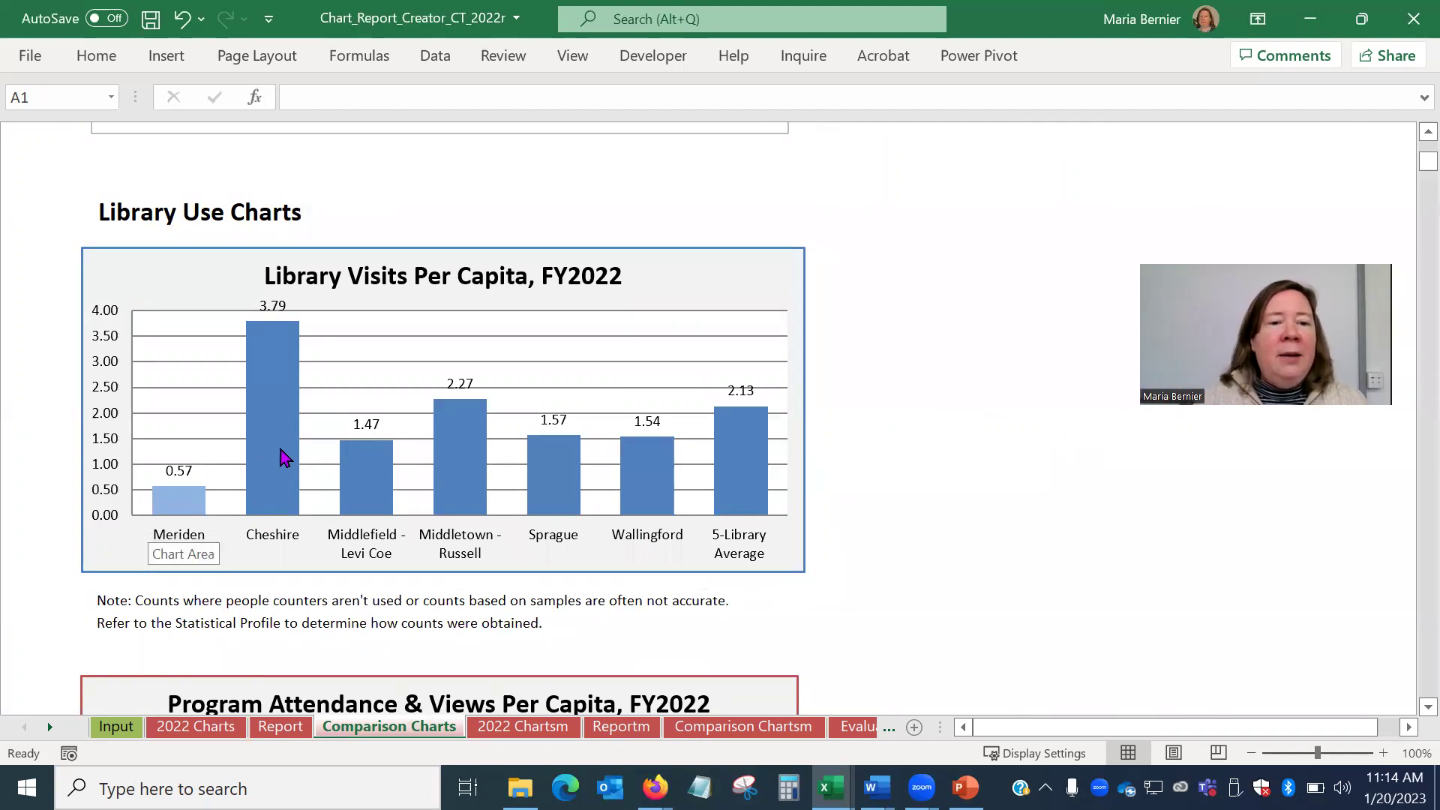
pyautogui.moveTo(276, 454)
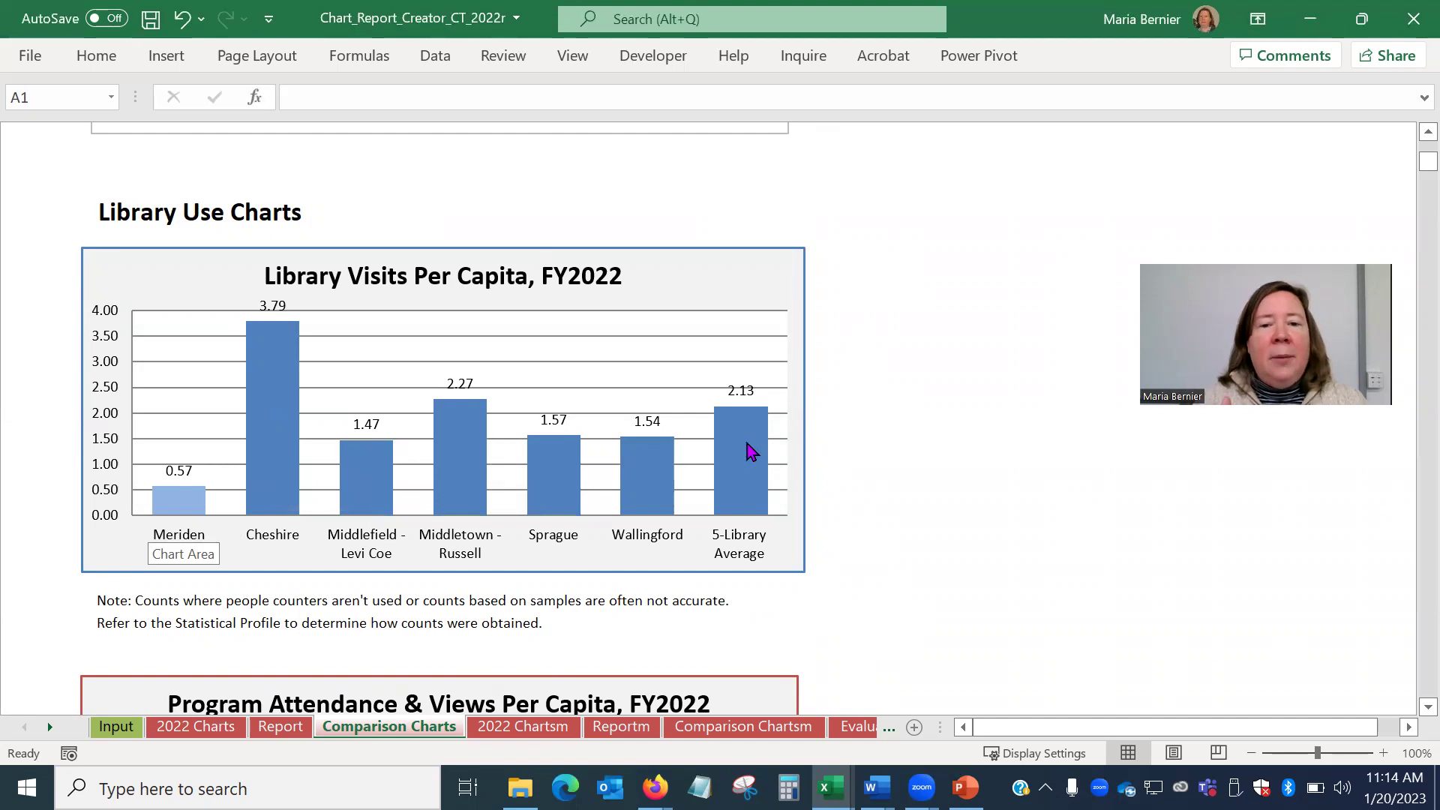
pyautogui.moveTo(743, 438)
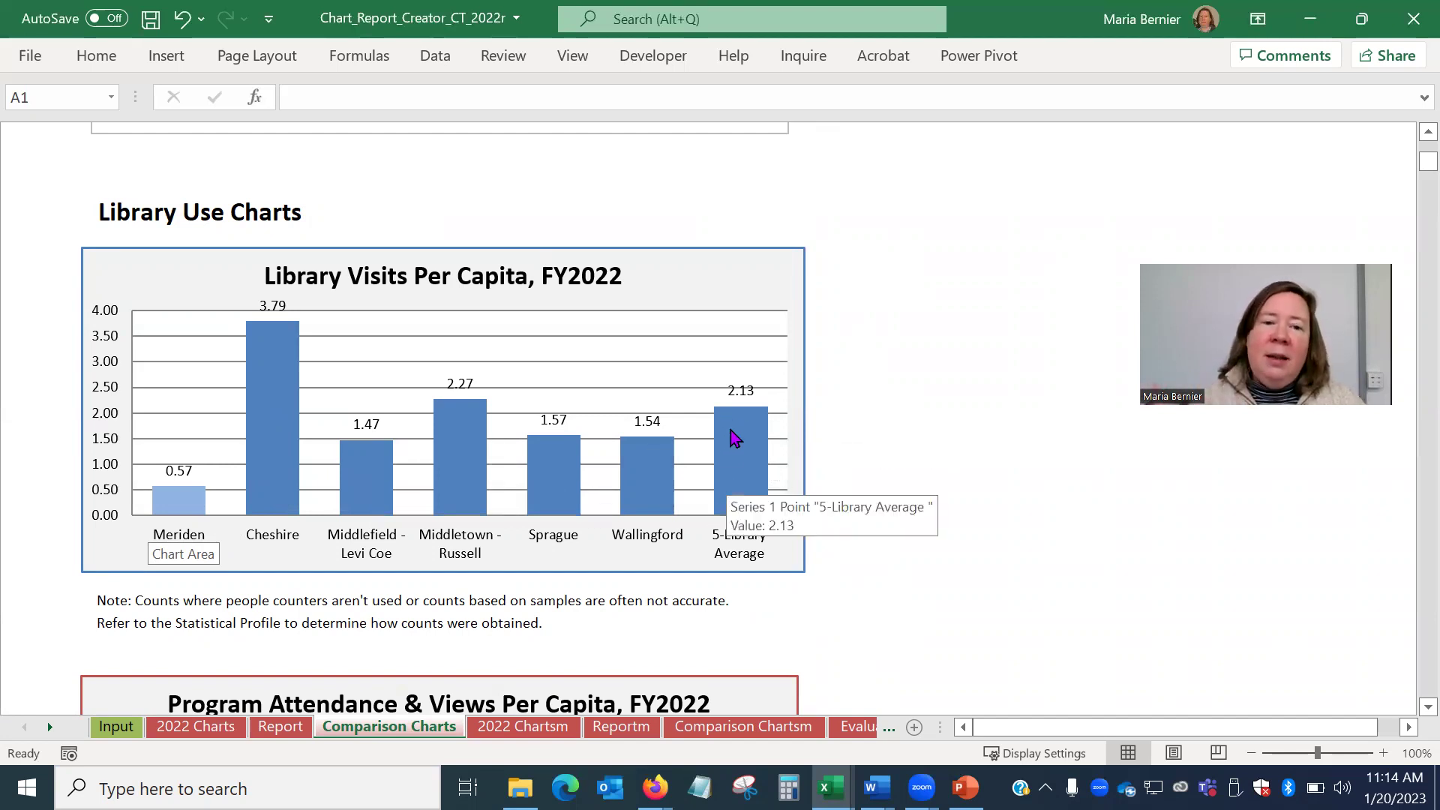
pyautogui.click(174, 512)
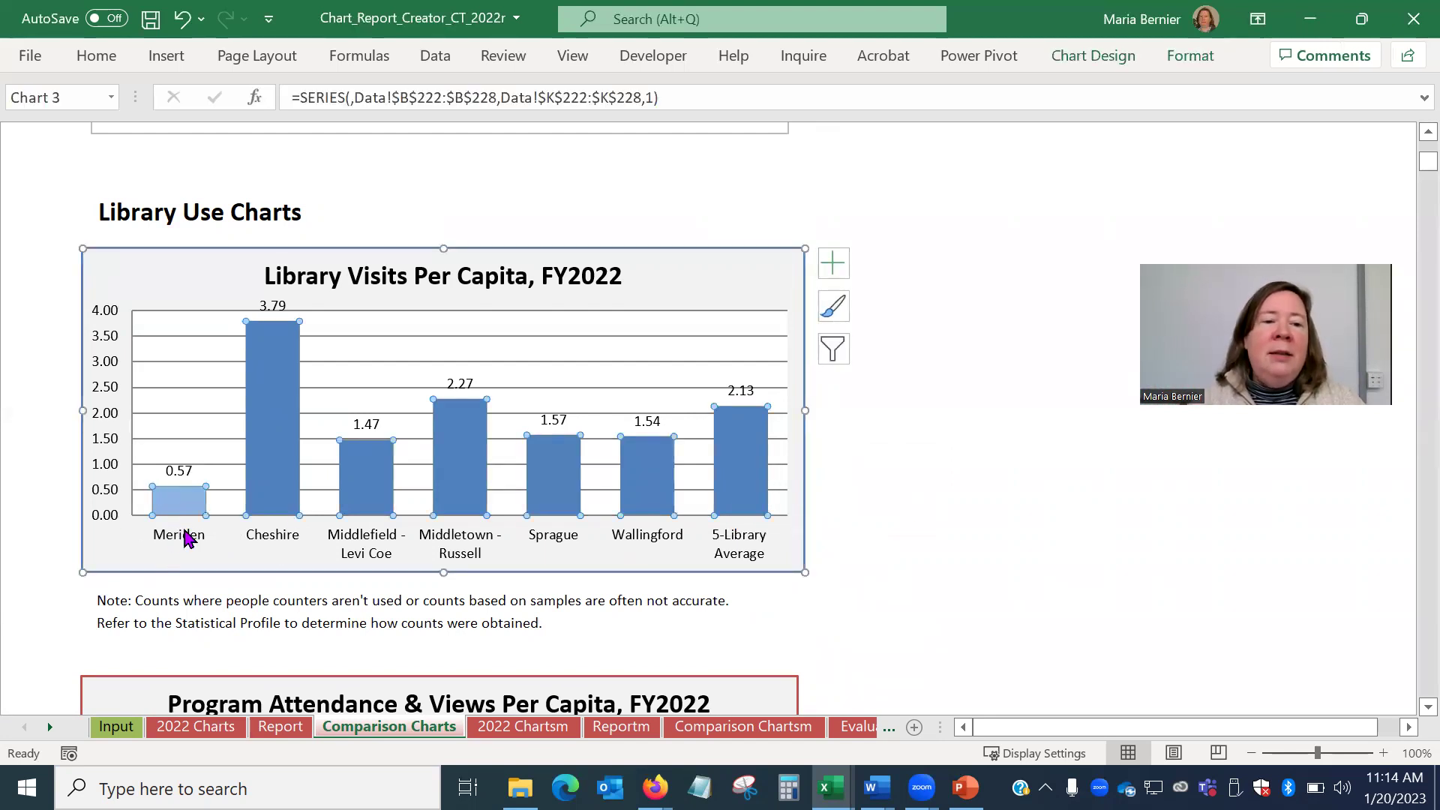
pyautogui.moveTo(745, 471)
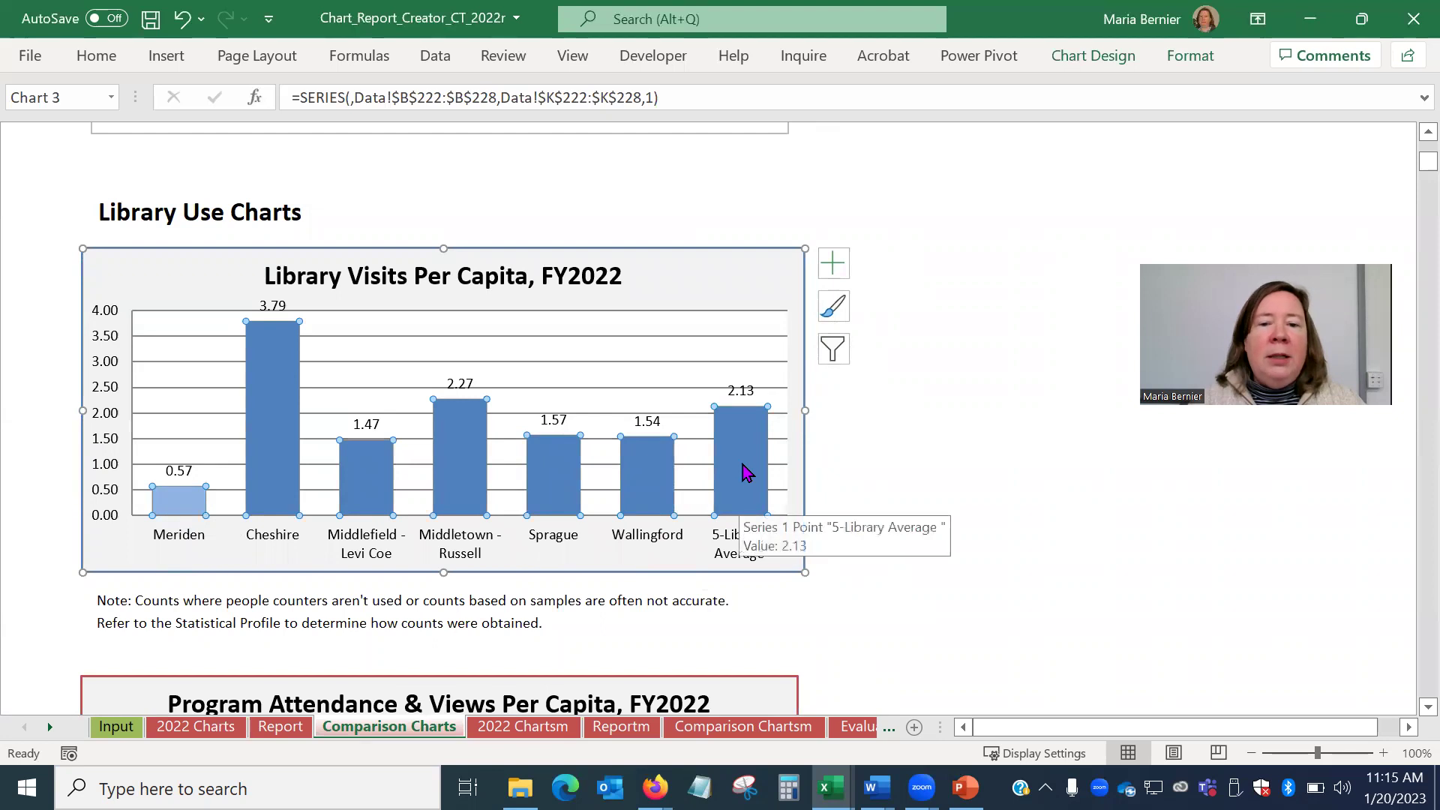
# - Examine the other Library Use comparison charts, from Program Attendance & Views through Reference Questions and Circulation to Visual Material Circulation Per Capita
pyautogui.click(888, 485)
pyautogui.scroll(-3, 872, 444)
pyautogui.scroll(-5, 874, 447)
pyautogui.scroll(-1, 876, 445)
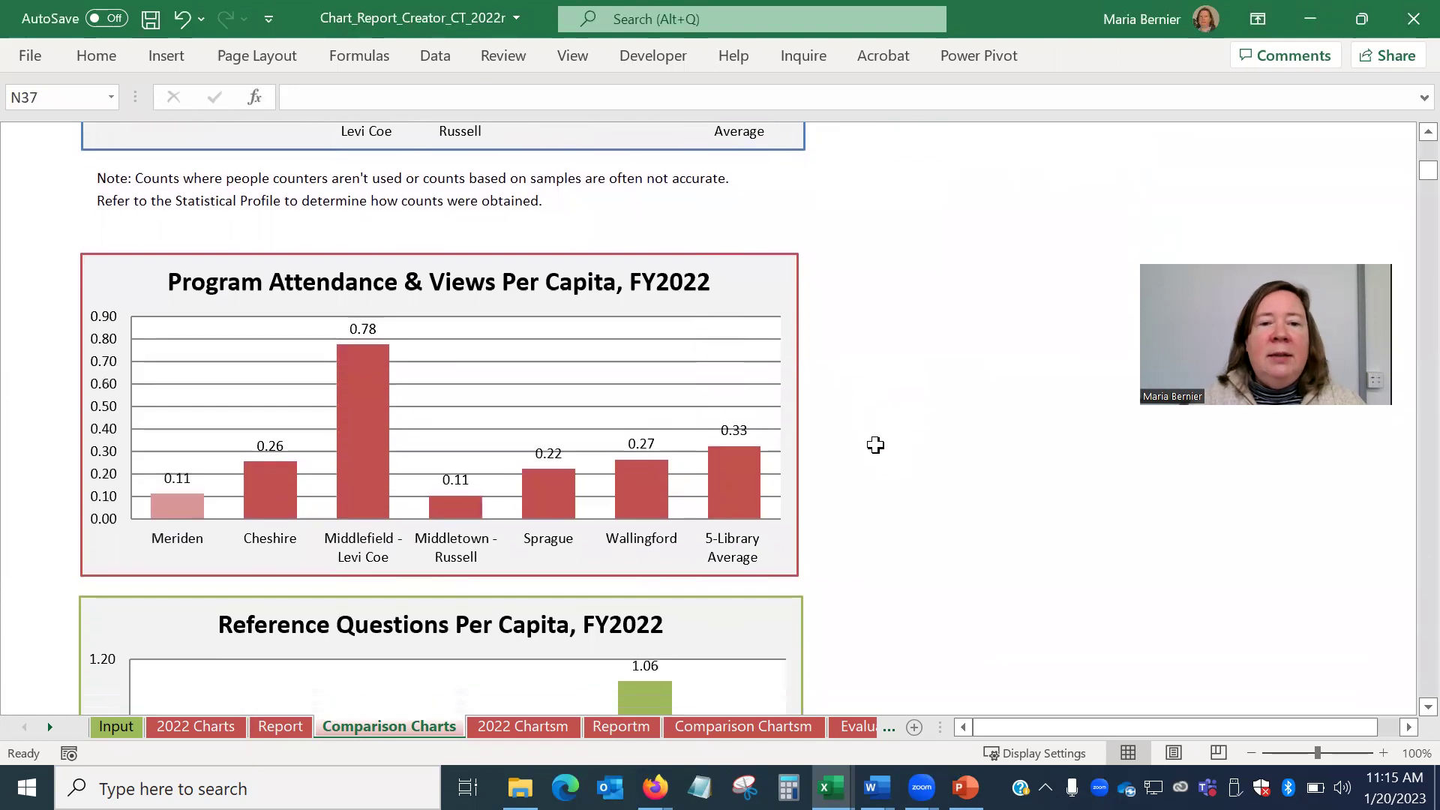
pyautogui.scroll(-2, 877, 441)
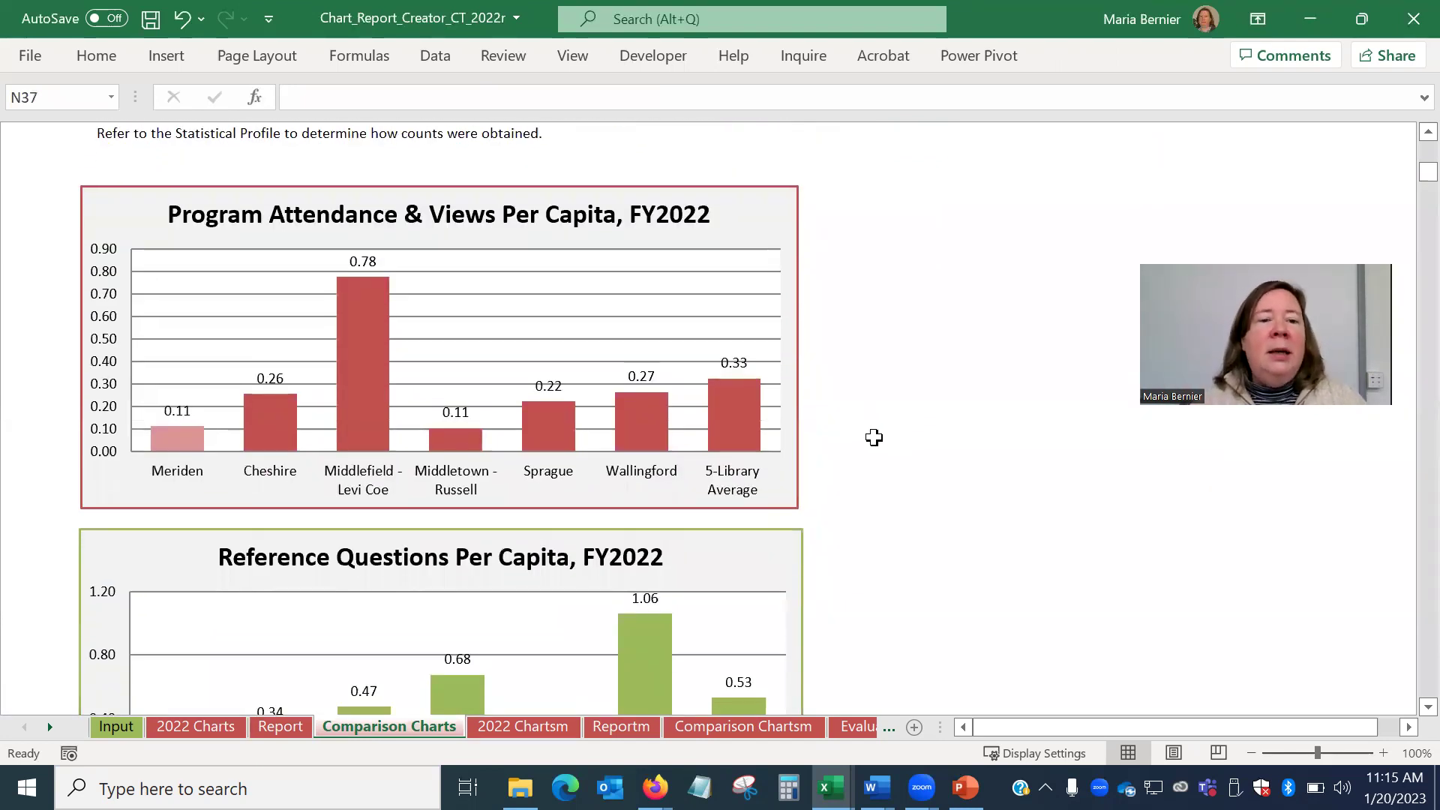
pyautogui.scroll(-4, 874, 441)
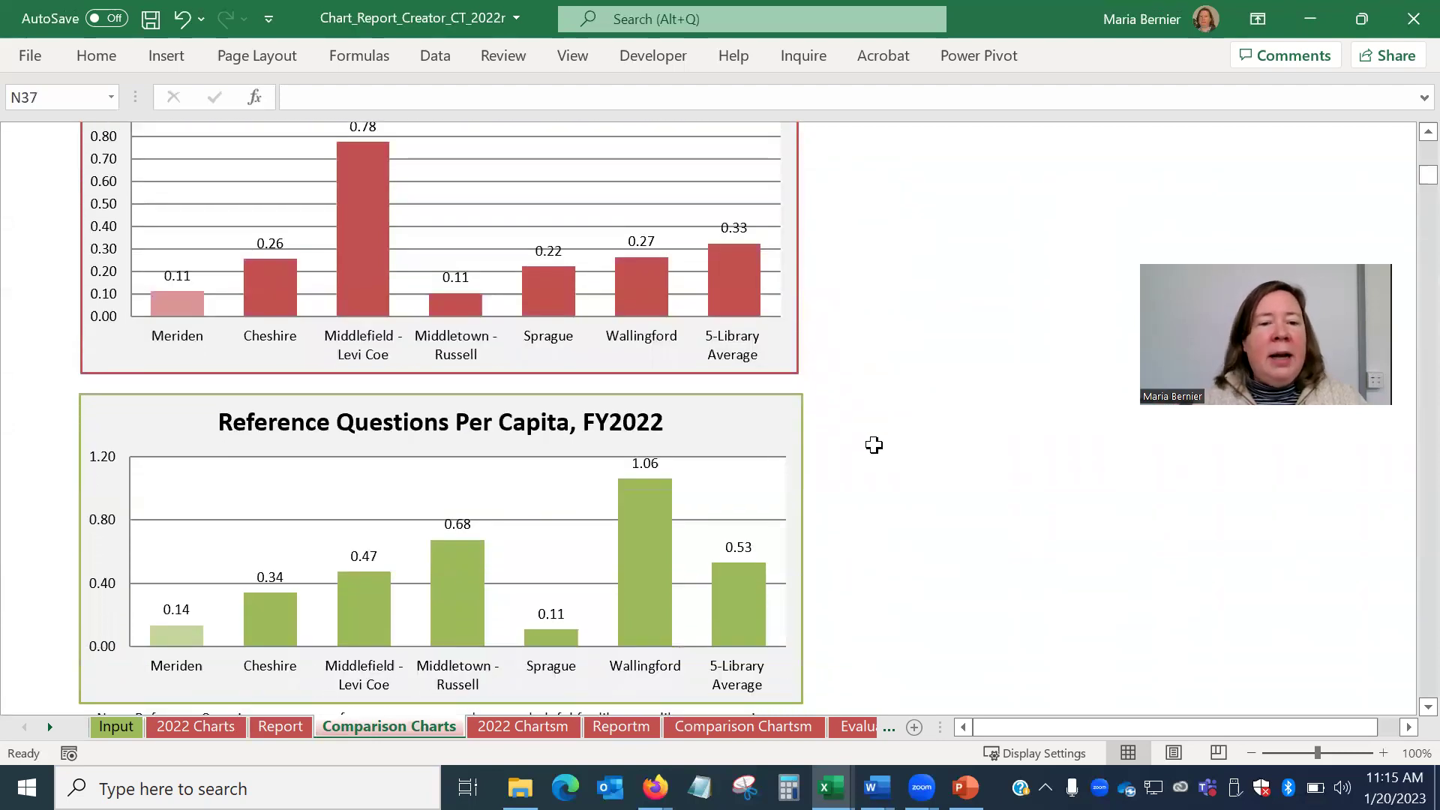
pyautogui.scroll(-8, 873, 446)
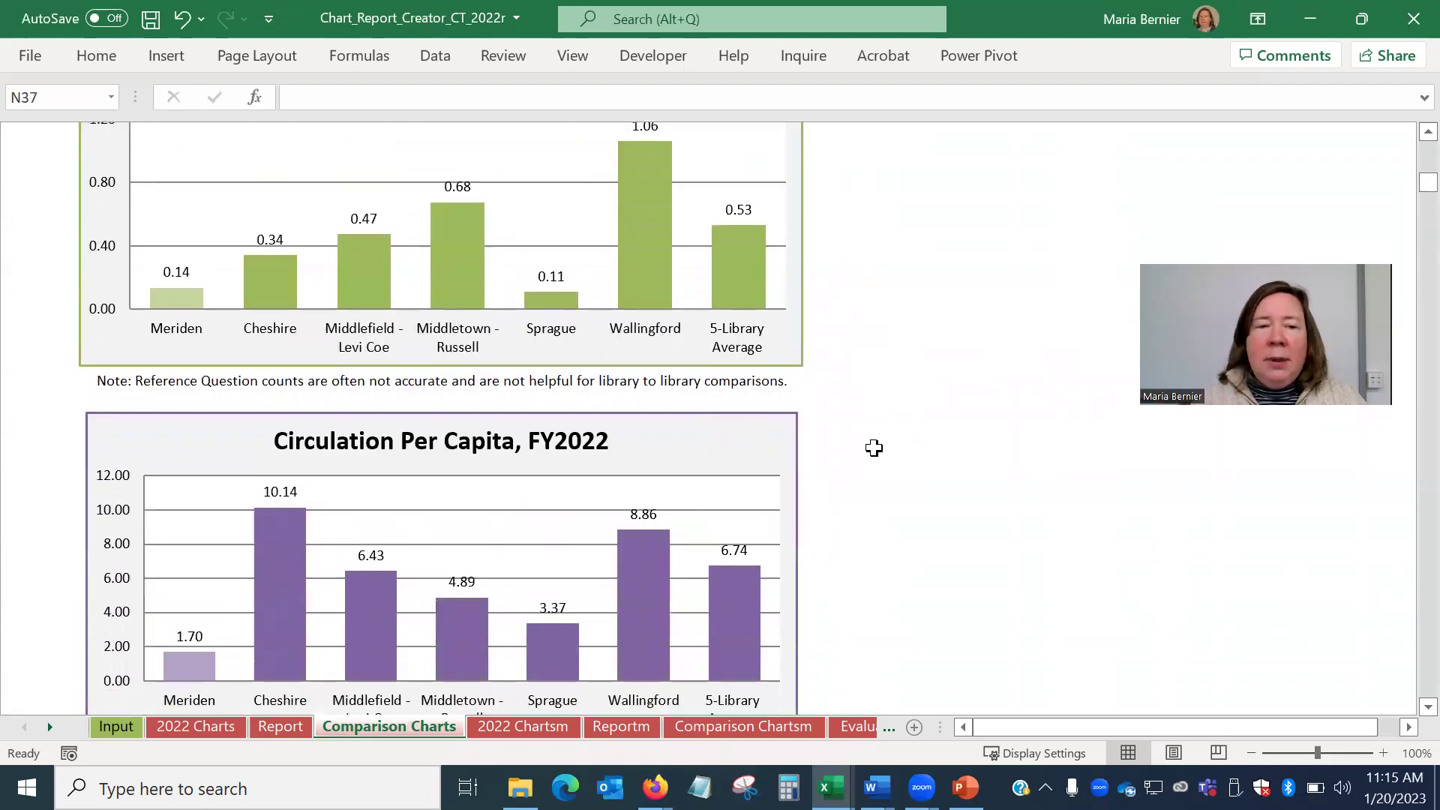
pyautogui.scroll(-1, 875, 444)
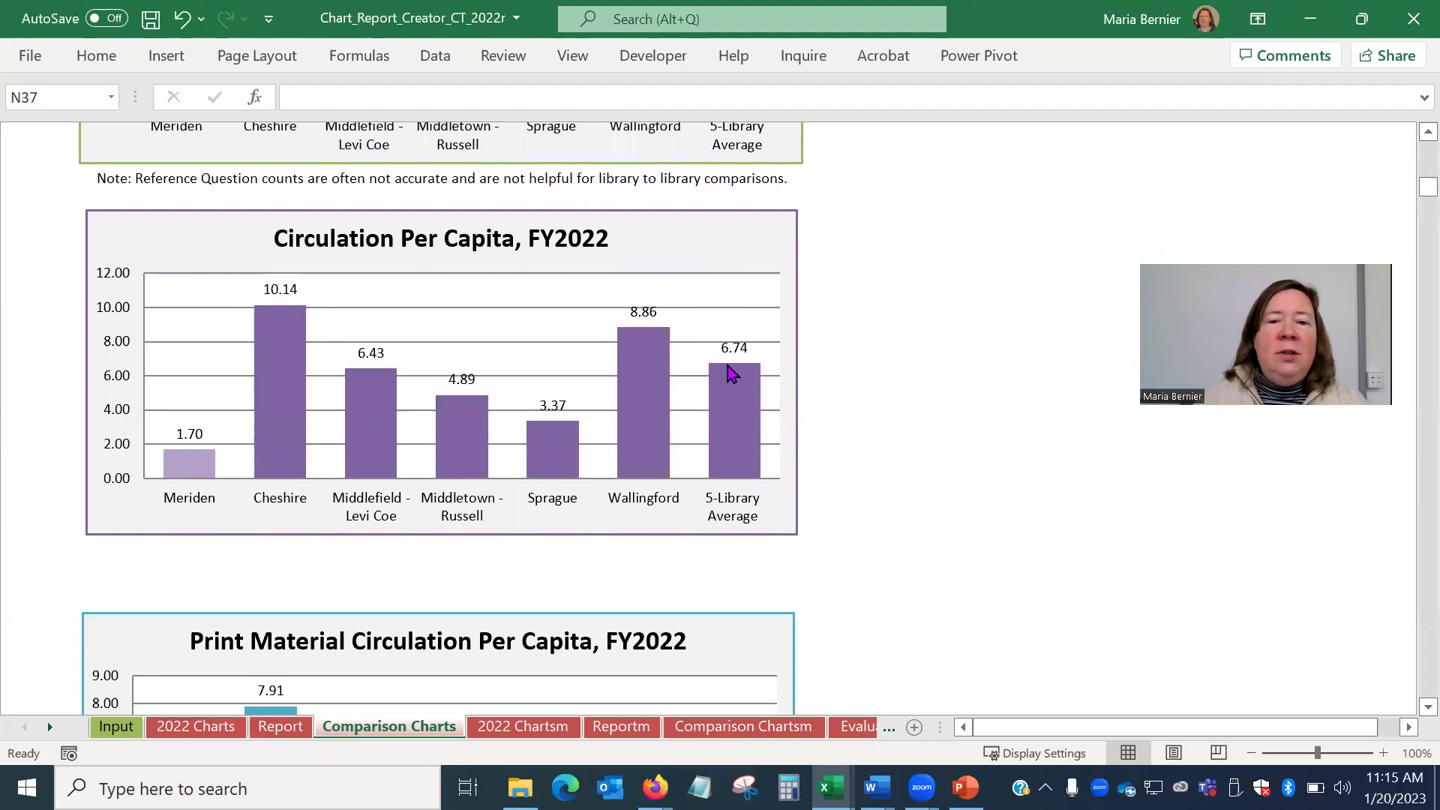
pyautogui.moveTo(728, 366)
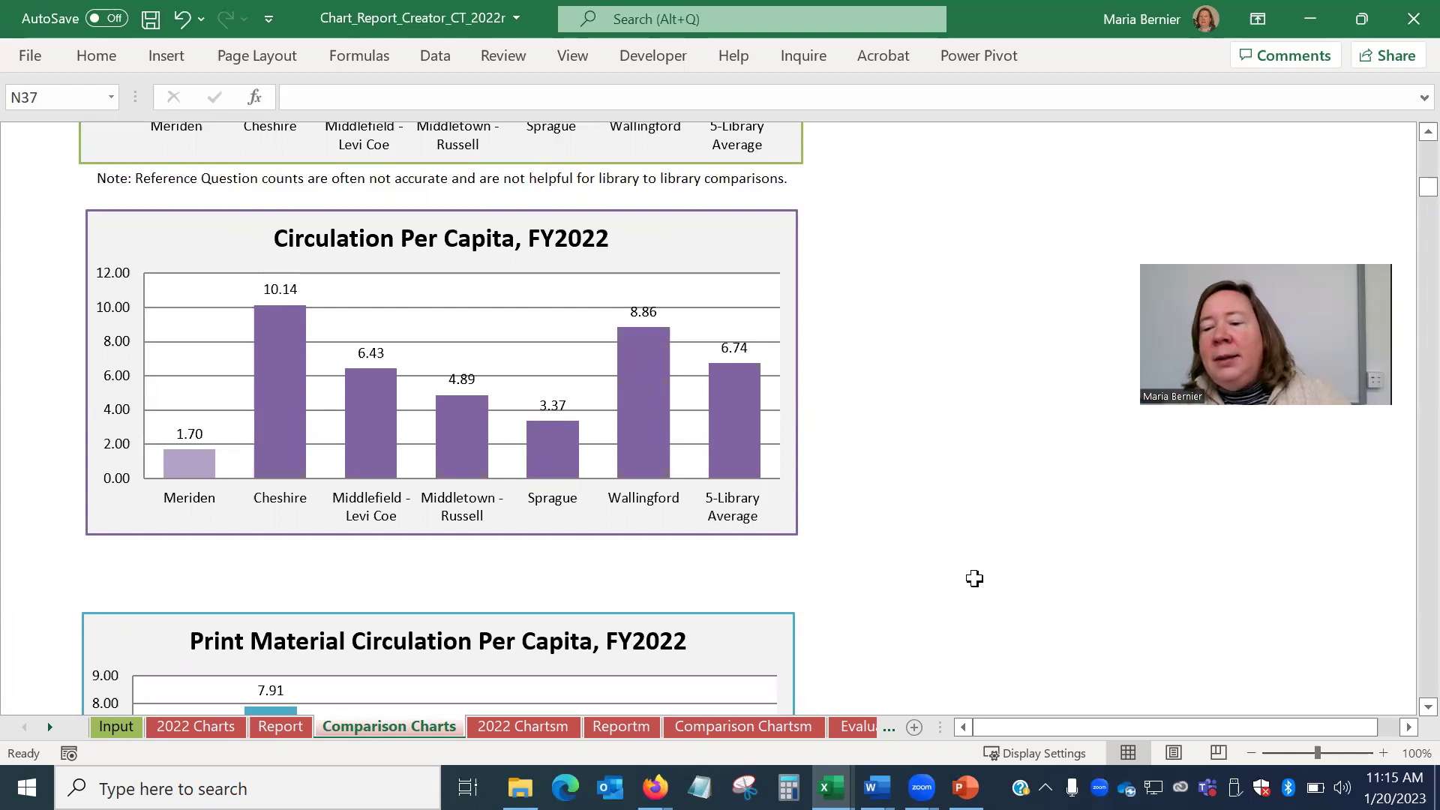
pyautogui.scroll(-5, 1018, 466)
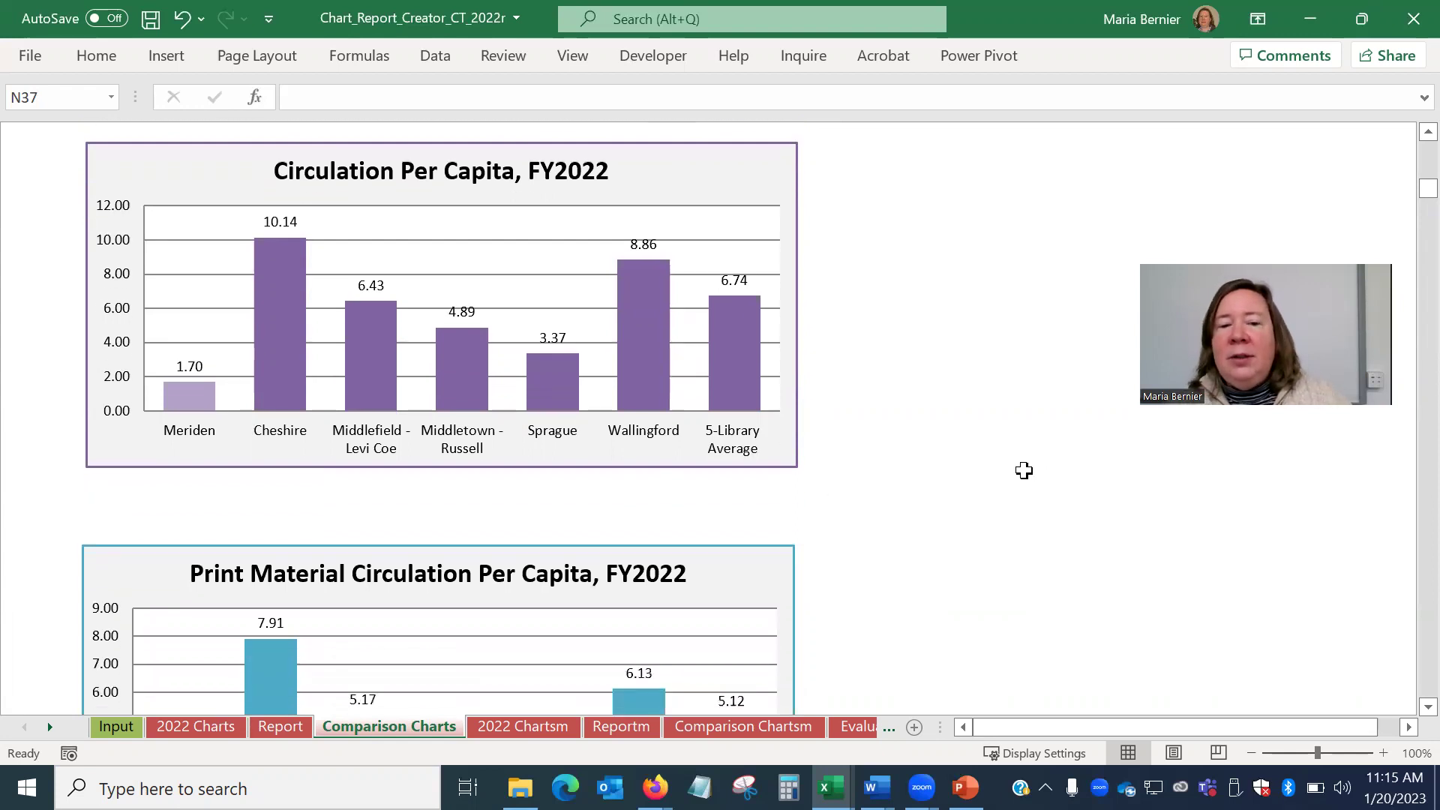
pyautogui.scroll(-20, 1017, 466)
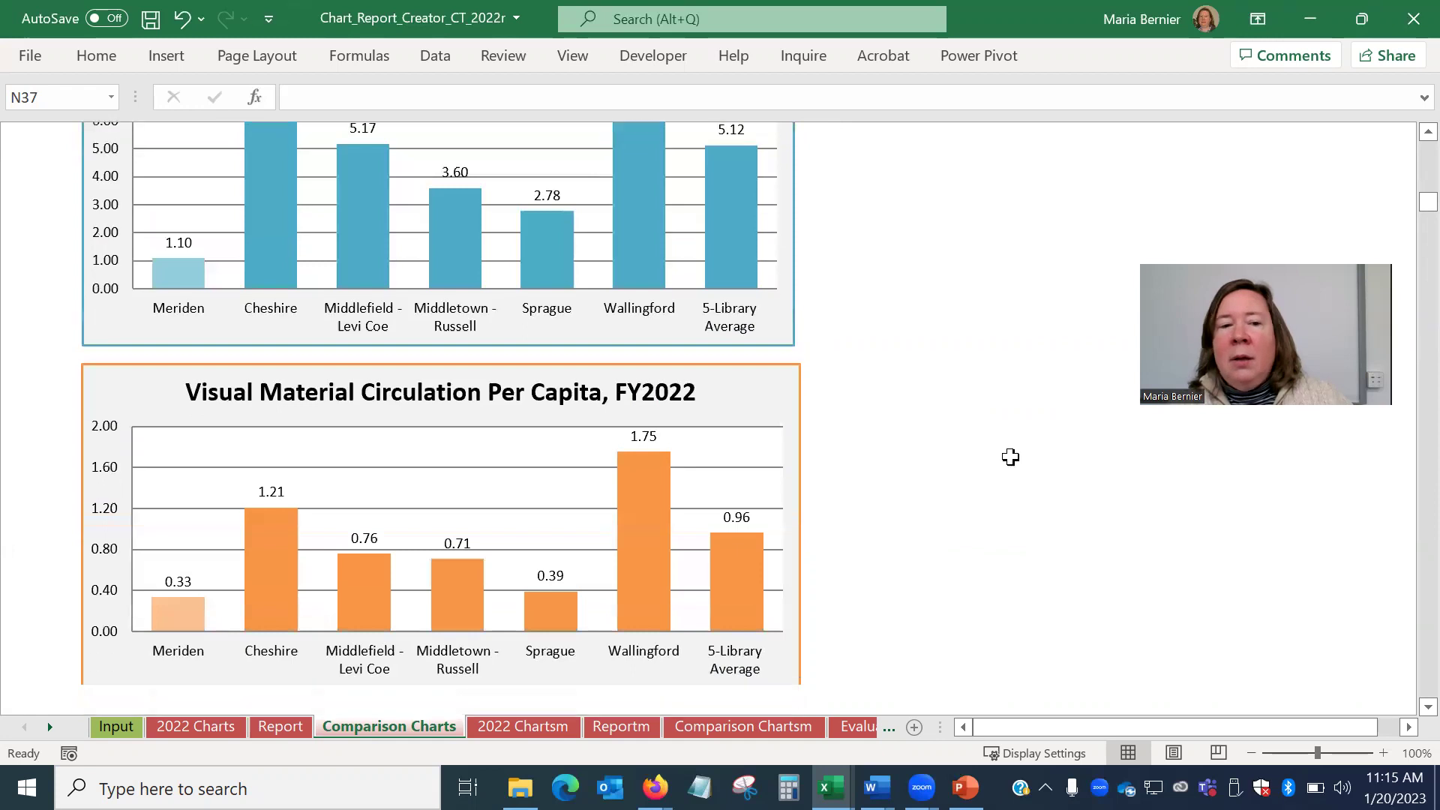
# - Go to the Expenditure section through the contents links of the comparison charts and examine the Operating Expenditures and Library Materials Expenditure Per Capita charts
pyautogui.moveTo(1424, 213); pyautogui.dragTo(1405, 133)
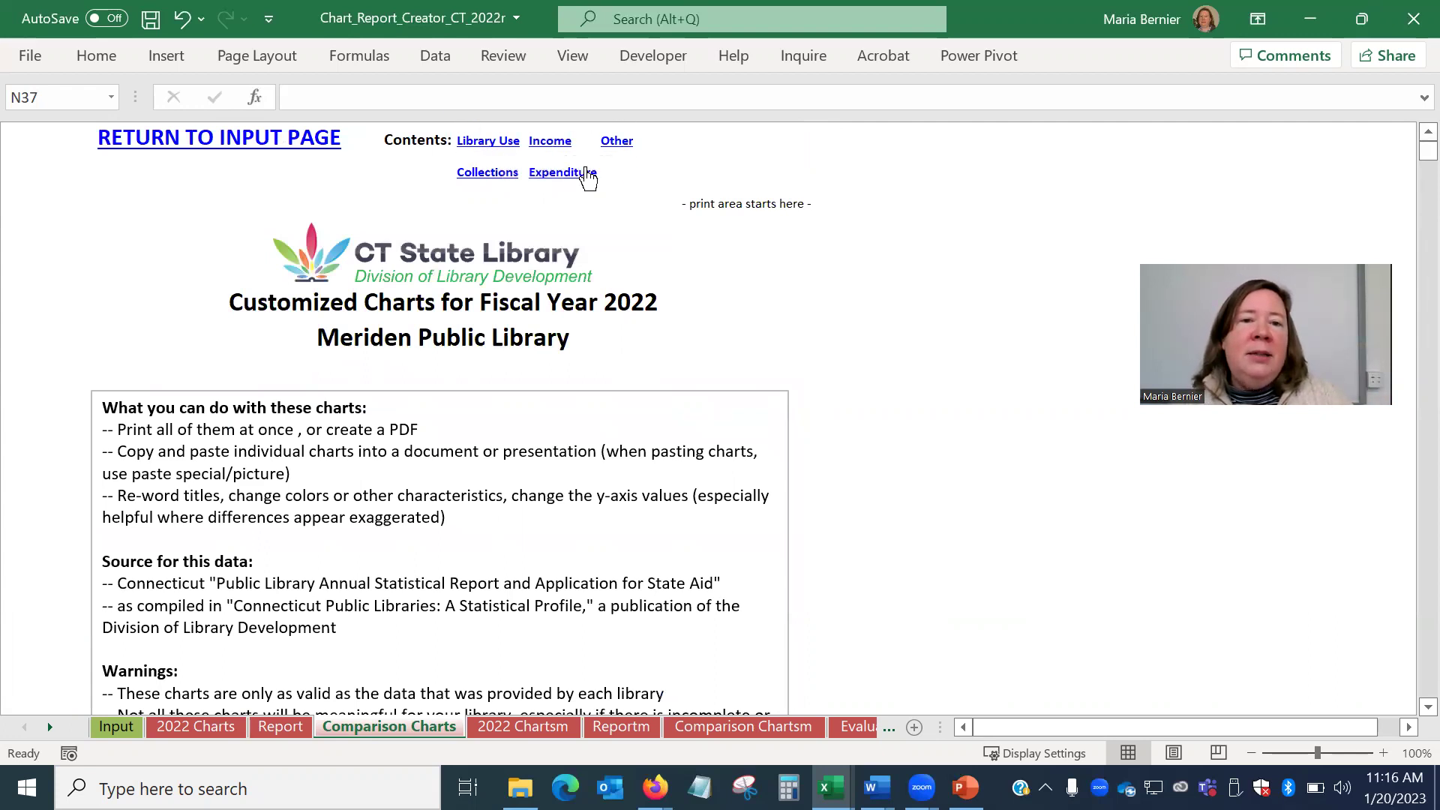
pyautogui.click(566, 172)
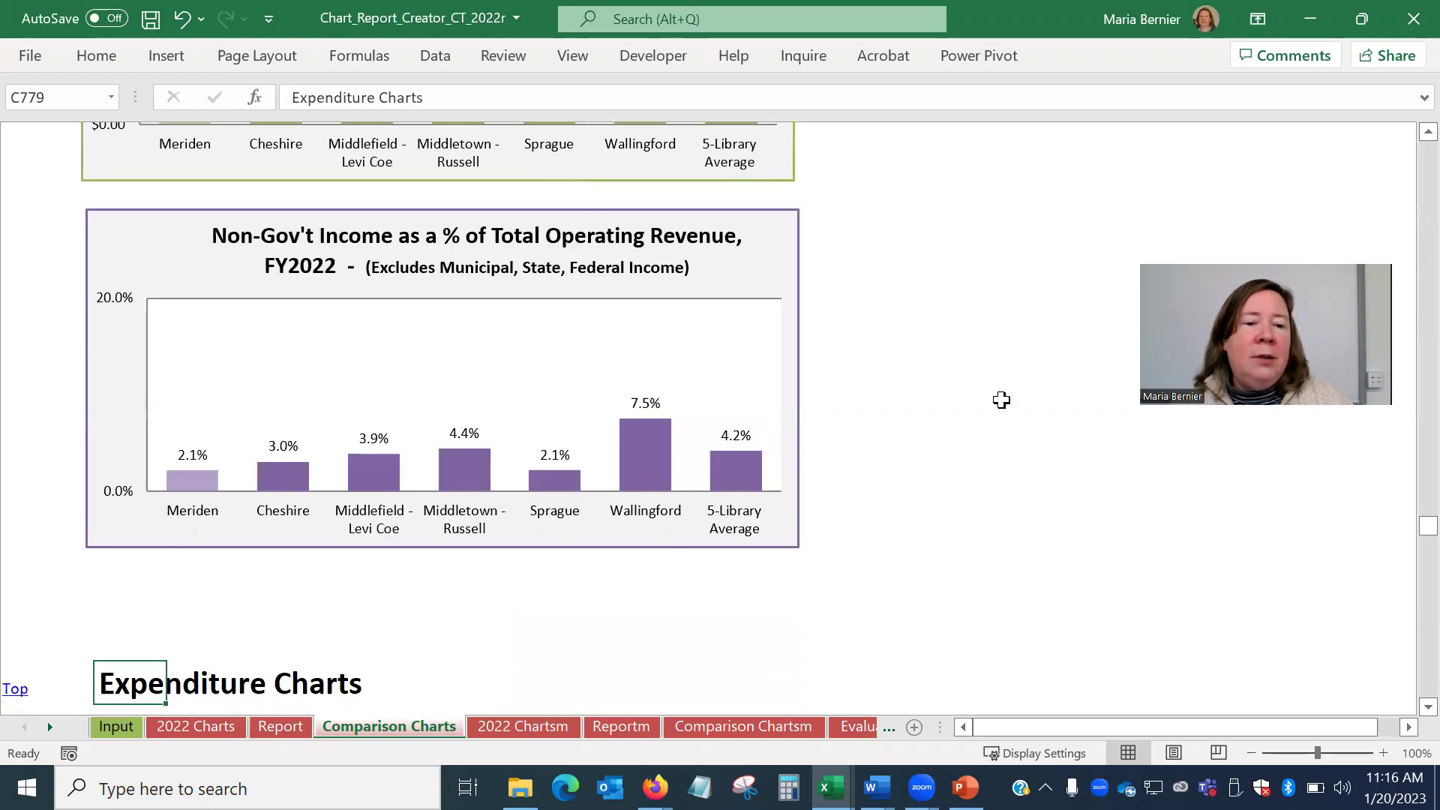
pyautogui.scroll(-14, 1001, 400)
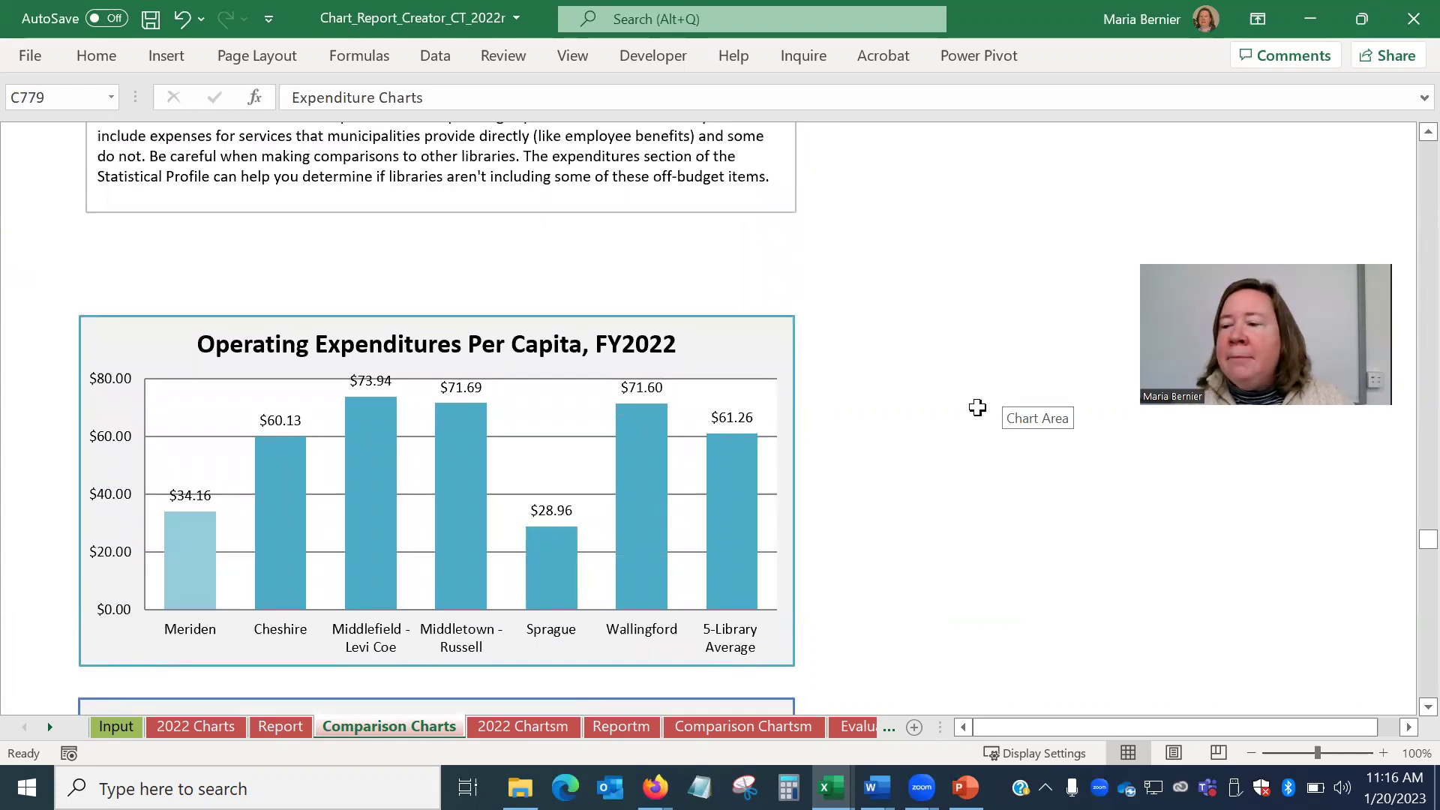
pyautogui.scroll(-3, 977, 398)
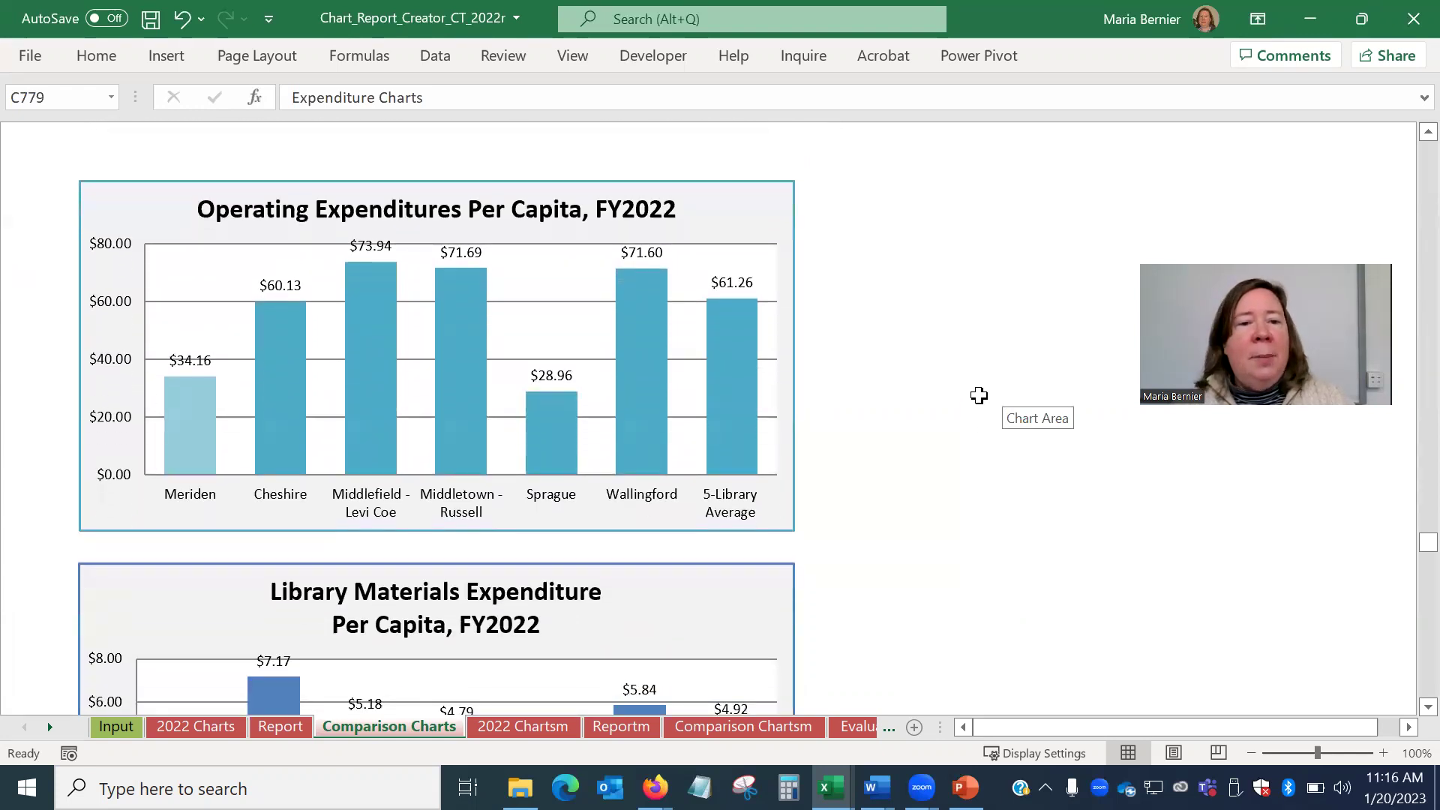
pyautogui.scroll(-2, 979, 395)
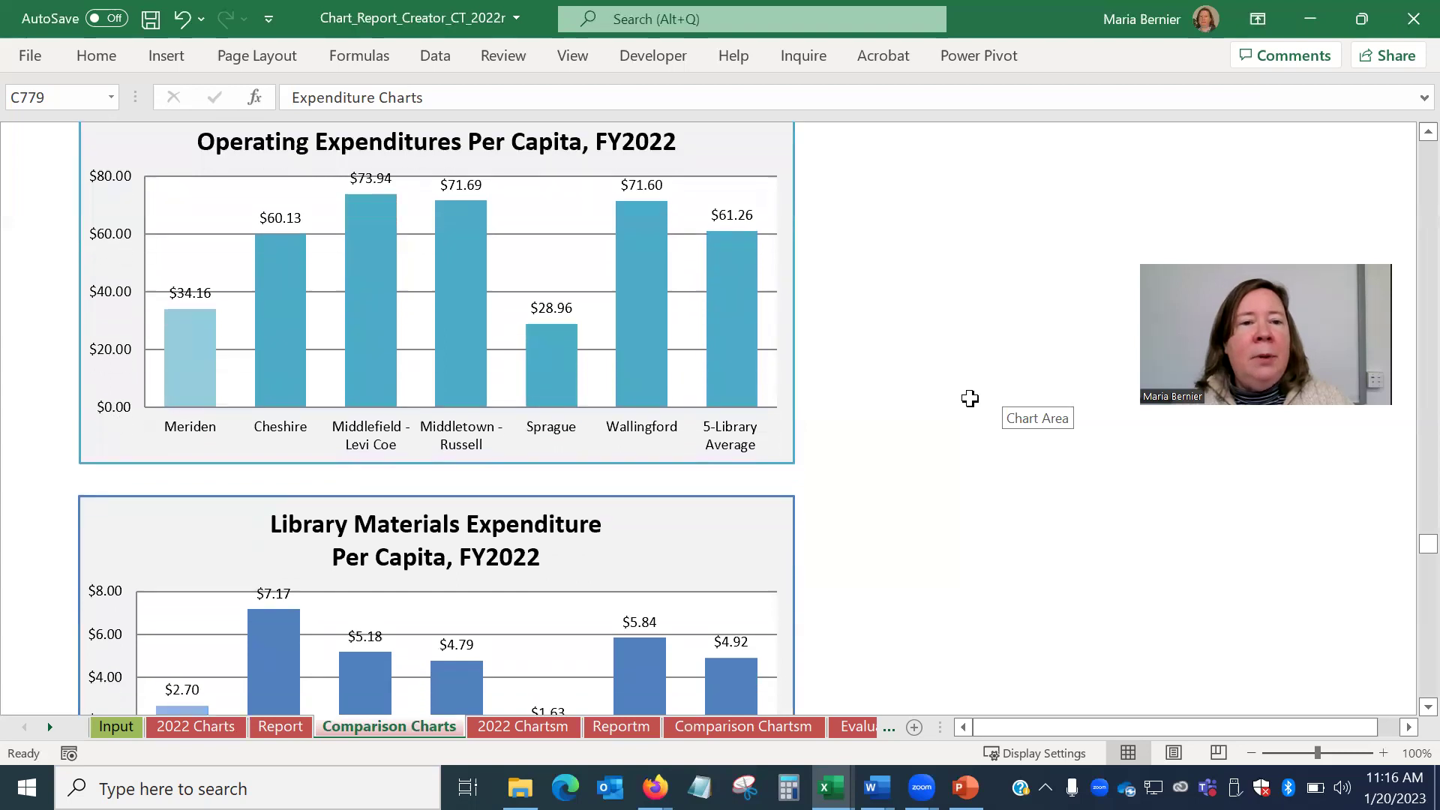
# - Go to the Income section through the contents links and examine the Operating Income and Library's Municipal Appropriation Per Capita charts
pyautogui.scroll(11, 969, 398)
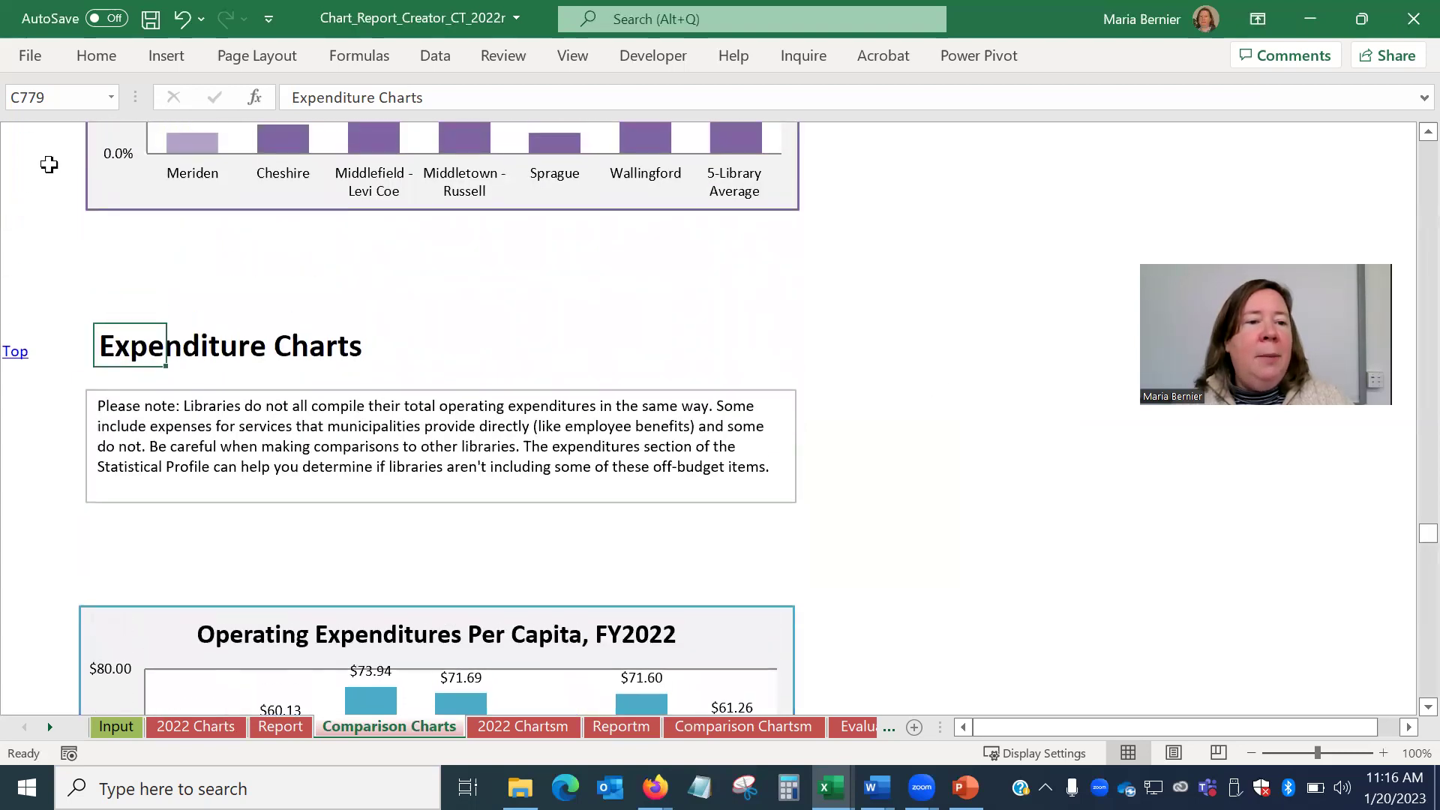
pyautogui.click(15, 351)
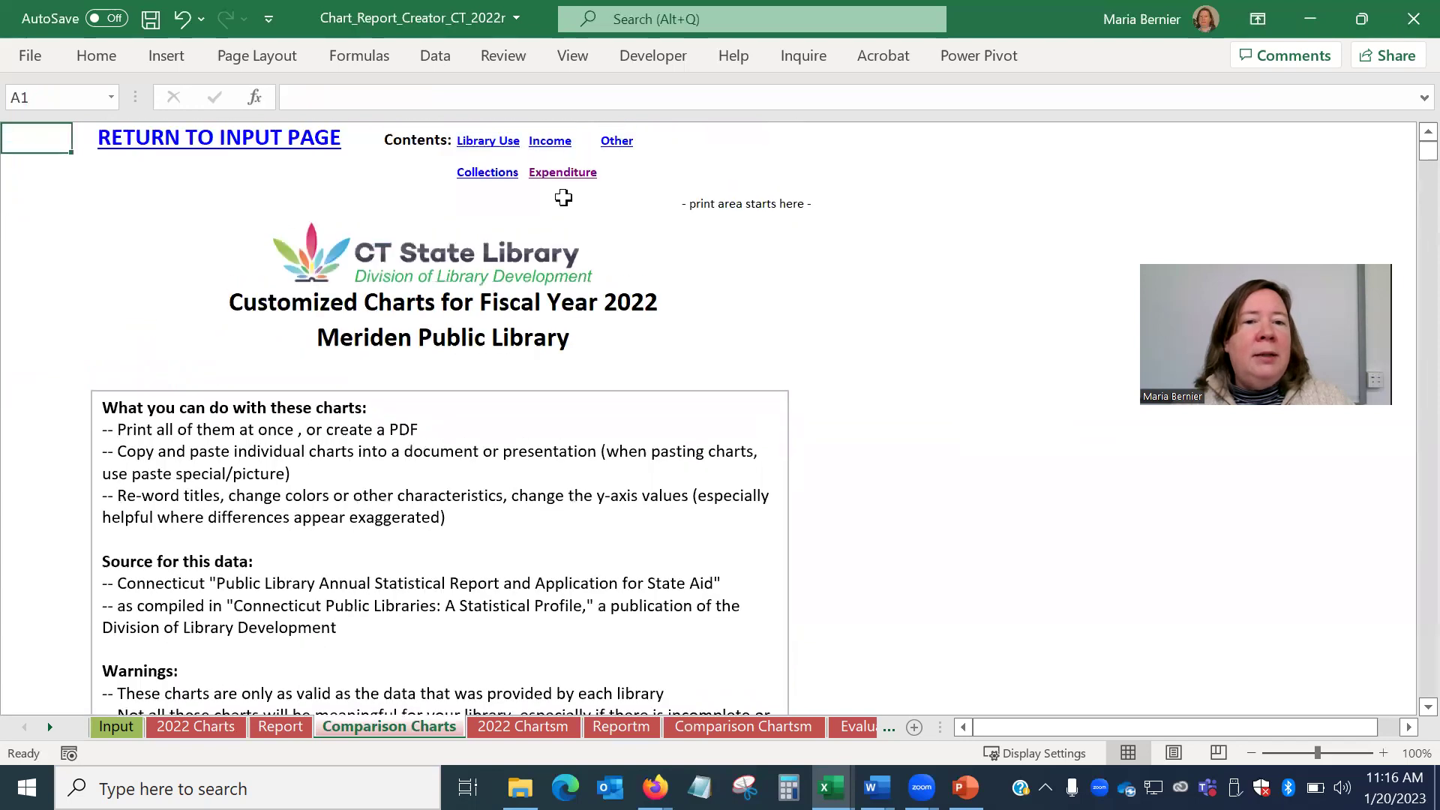
pyautogui.click(550, 141)
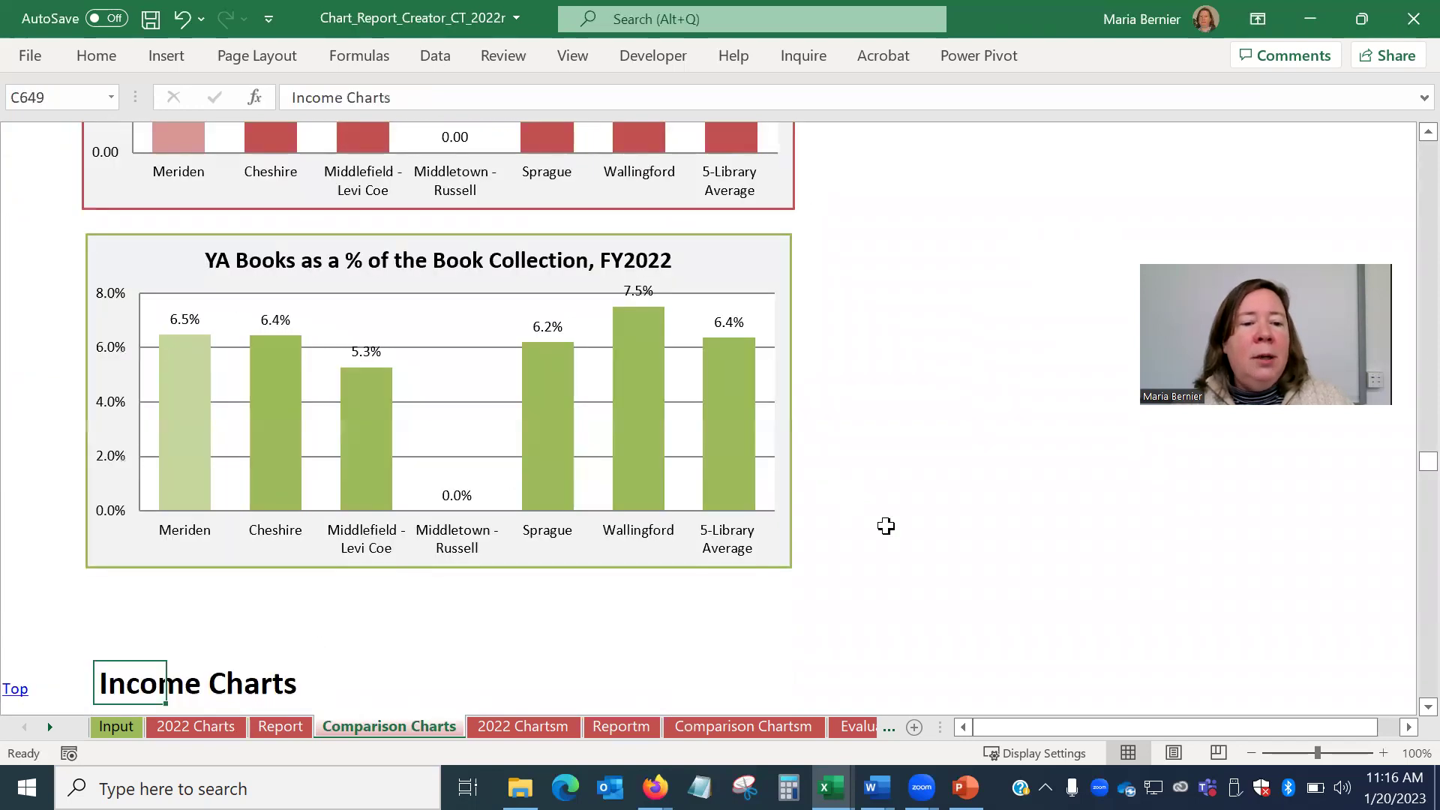
pyautogui.scroll(-15, 886, 526)
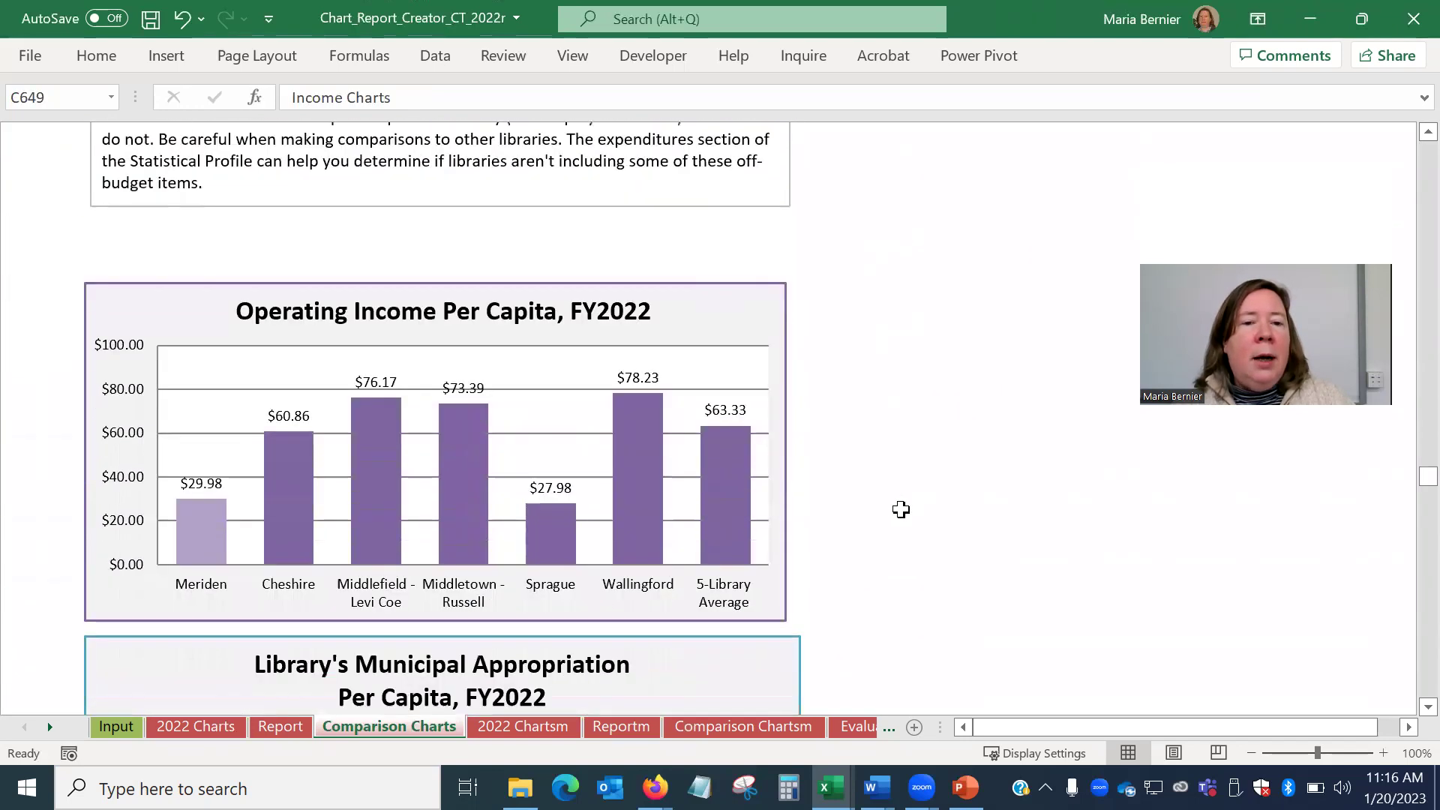
pyautogui.scroll(-8, 901, 509)
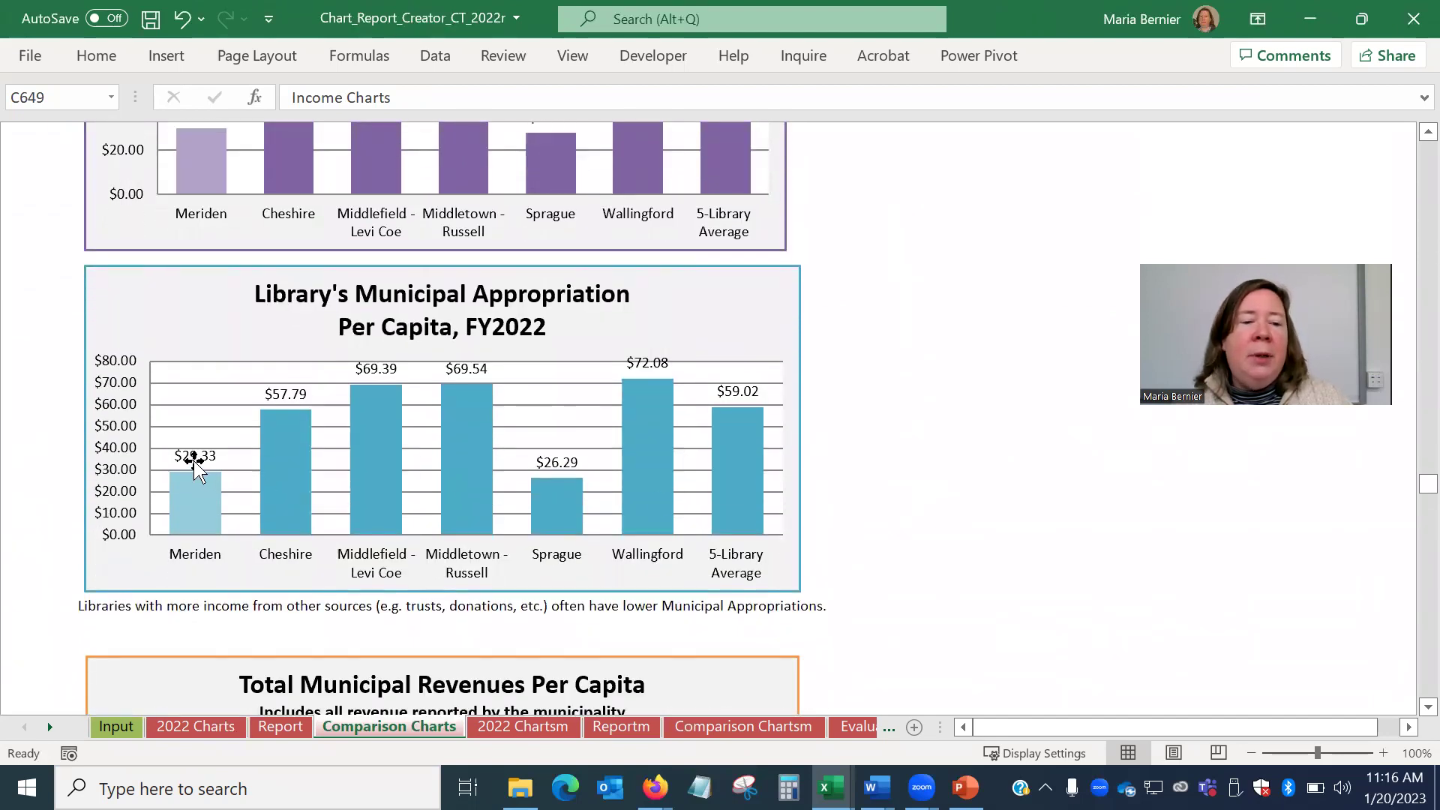
pyautogui.click(560, 517)
pyautogui.click(562, 568)
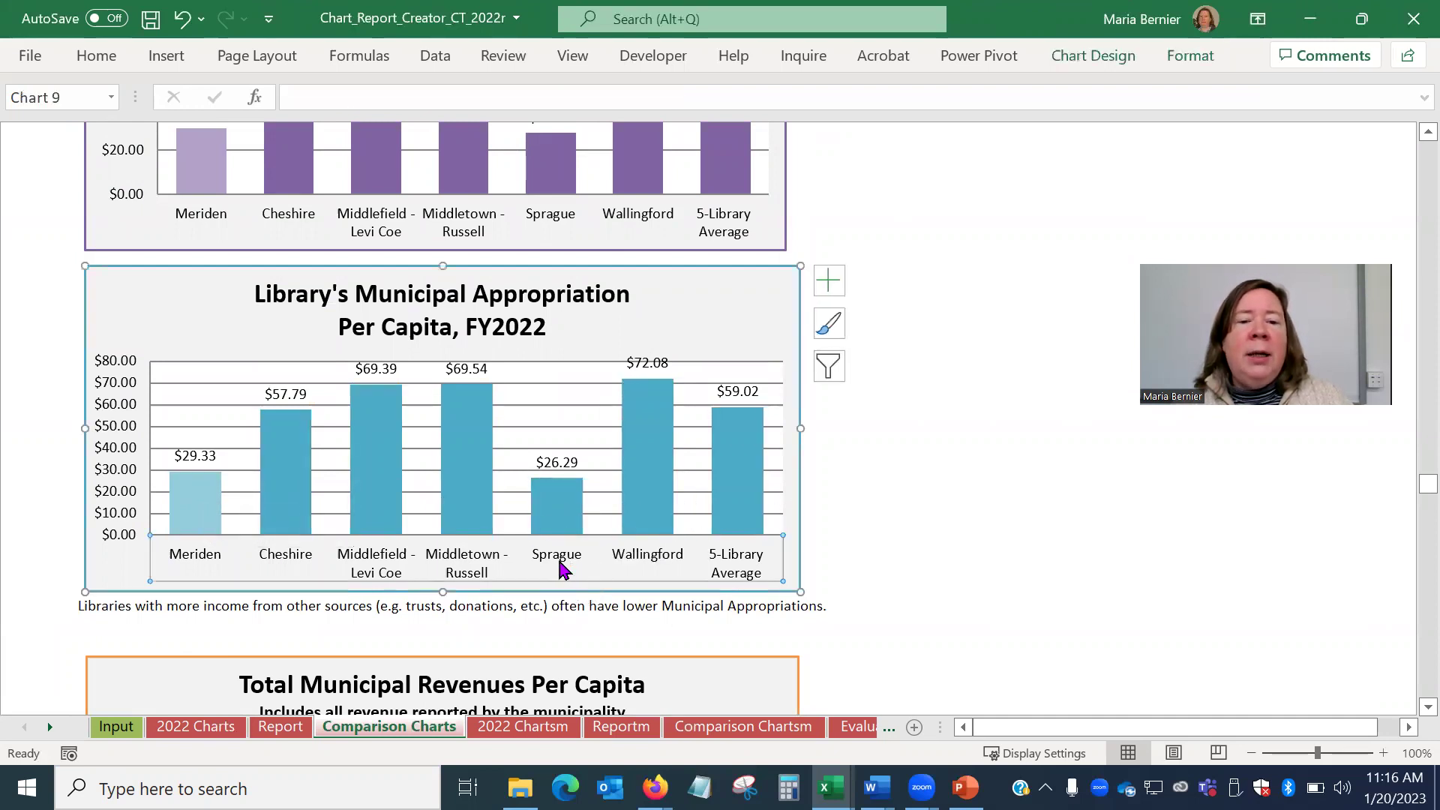
# - Return to the Input sheet and set Comparison Library 4 to Southington
pyautogui.click(120, 726)
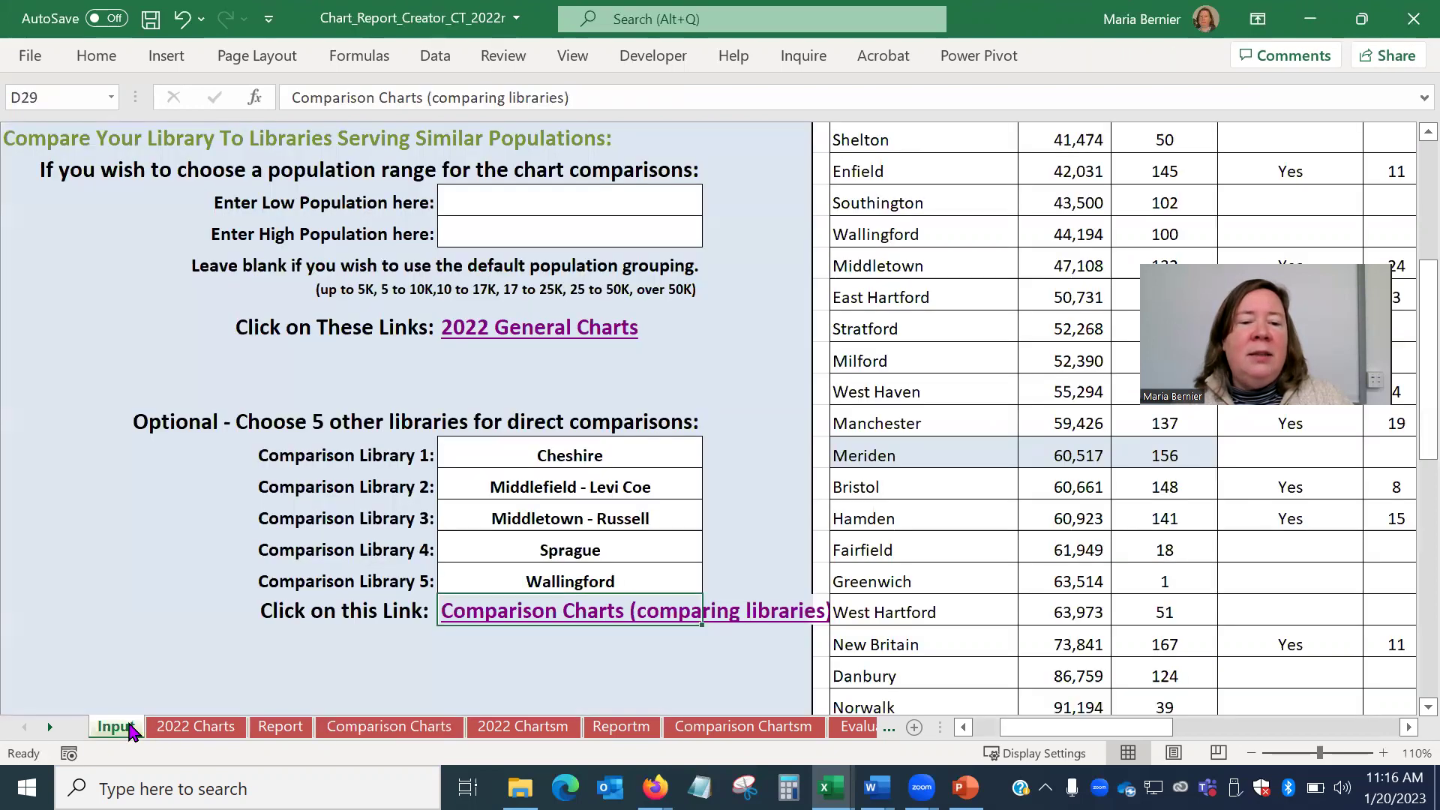
pyautogui.click(578, 555)
pyautogui.click(712, 556)
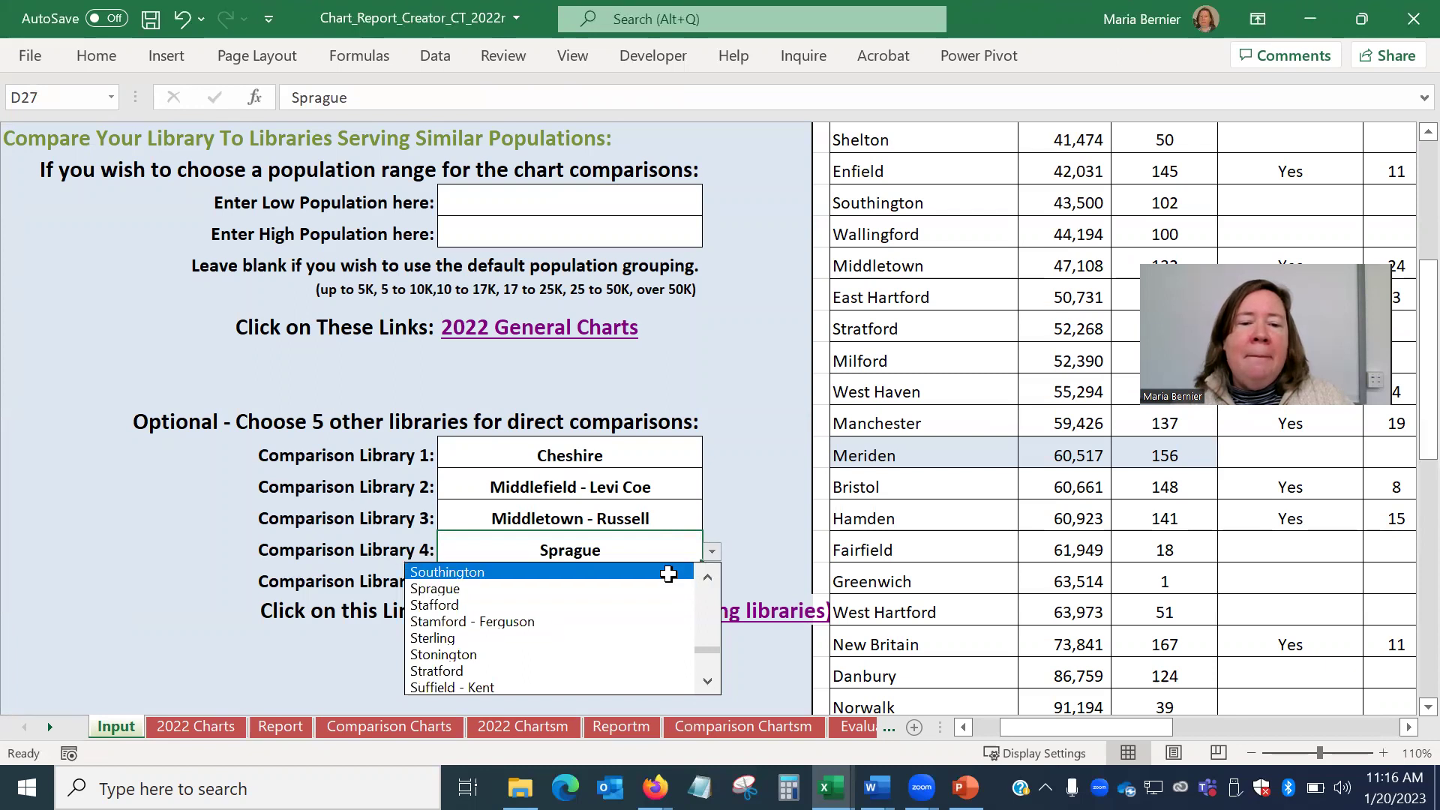
pyautogui.click(668, 571)
pyautogui.click(762, 506)
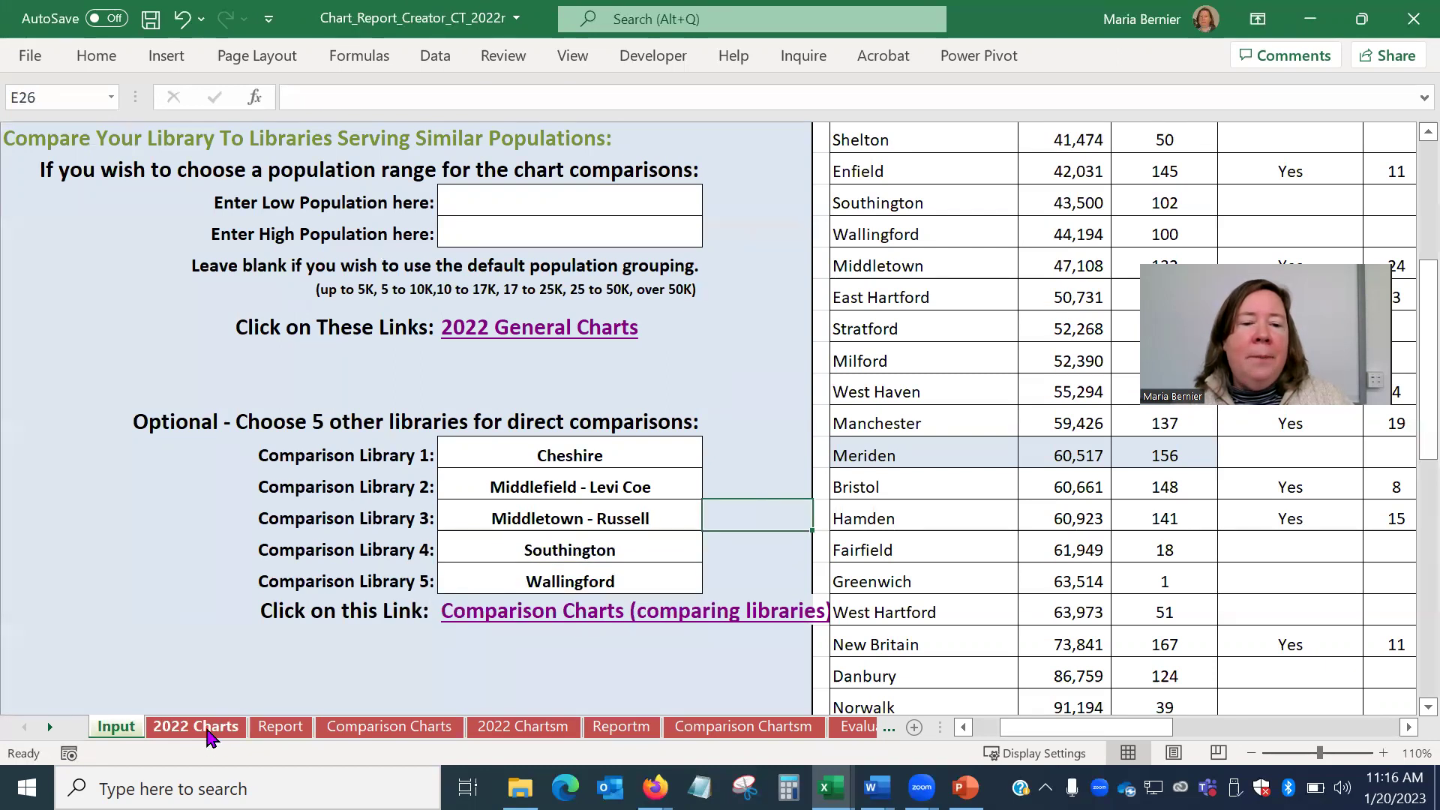
# - Follow the Comparison Charts link for libraries and review the updated Library Visits Per Capita chart
pyautogui.click(614, 616)
pyautogui.click(615, 617)
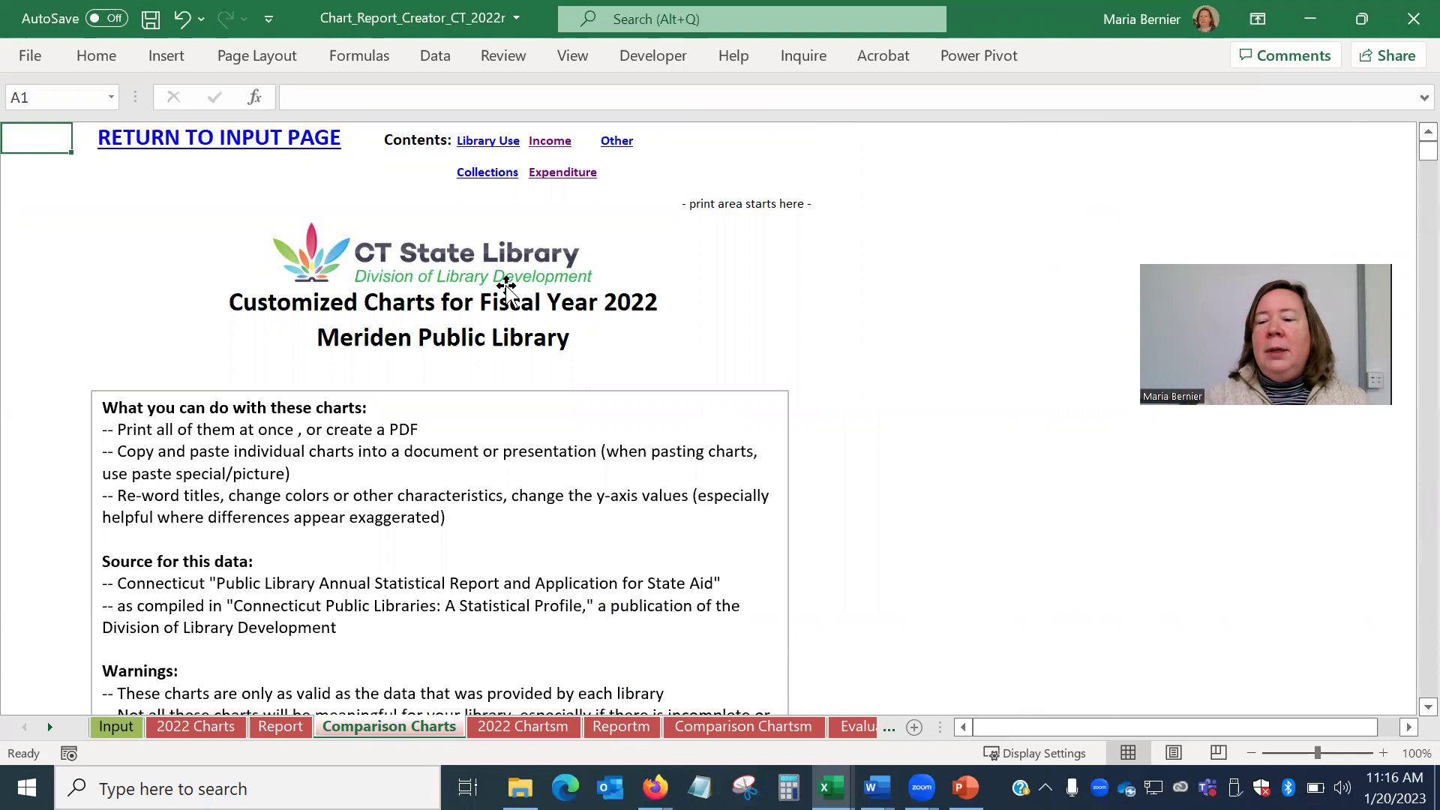
pyautogui.scroll(-10, 963, 406)
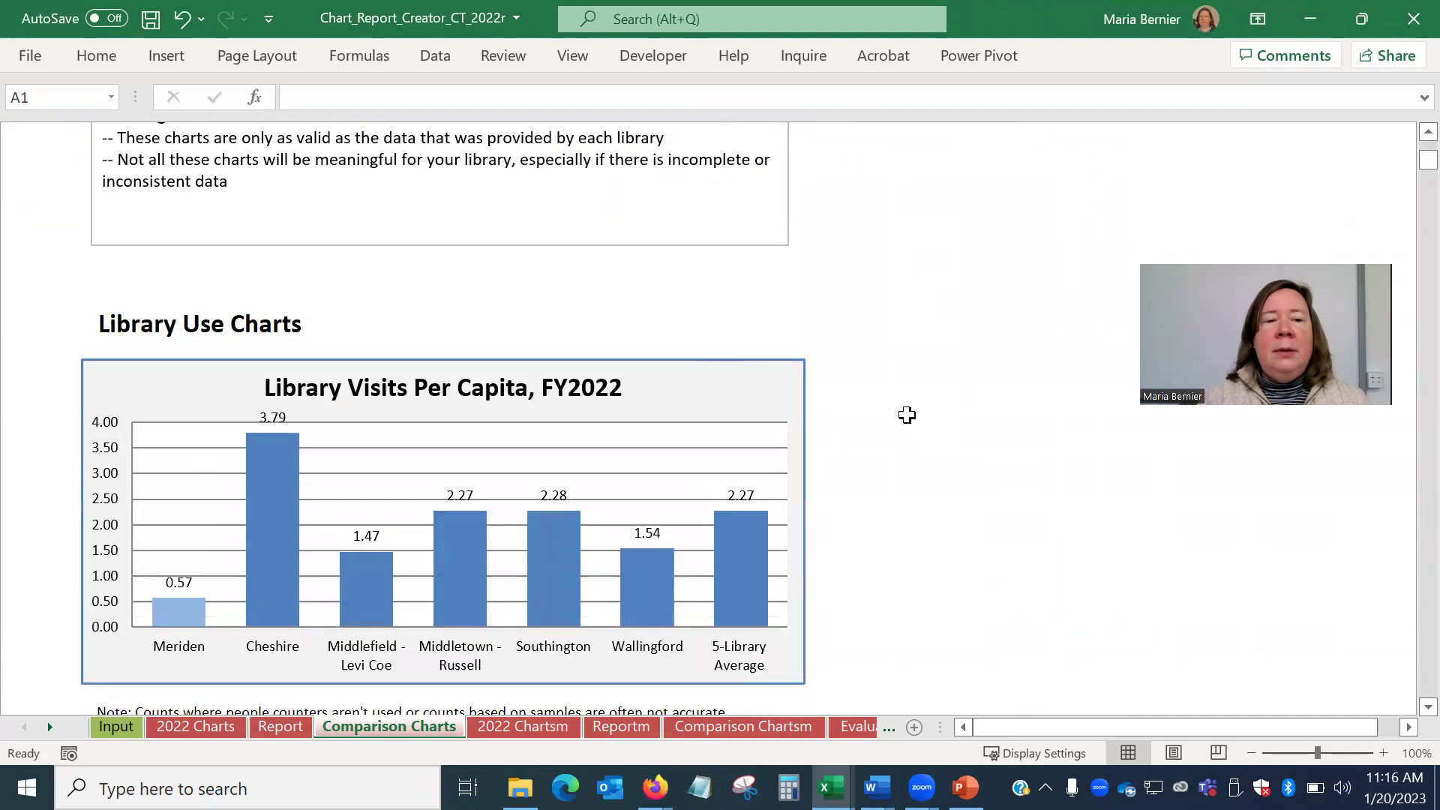
pyautogui.scroll(-2, 904, 415)
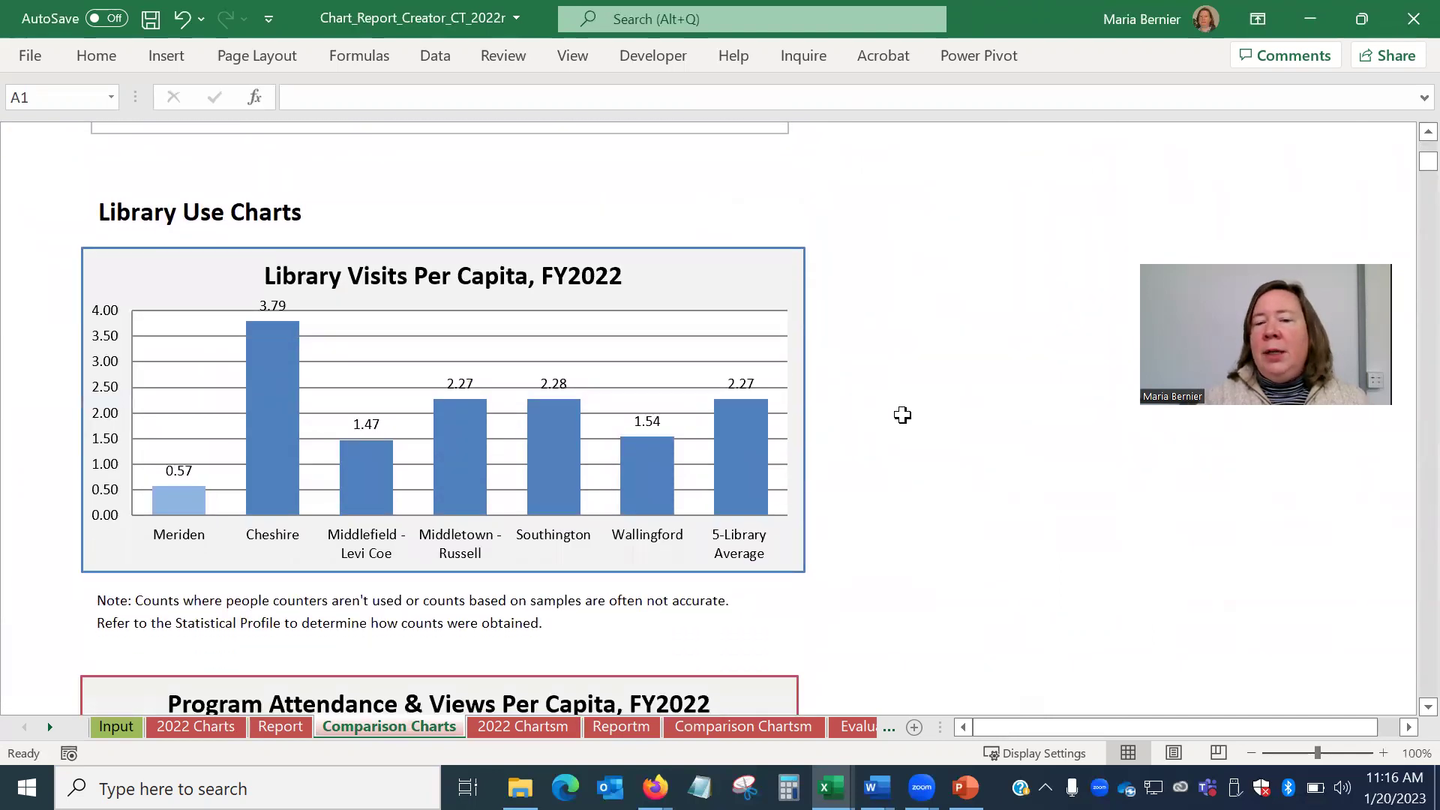
pyautogui.scroll(-2, 902, 414)
pyautogui.scroll(-4, 902, 414)
pyautogui.scroll(4, 892, 411)
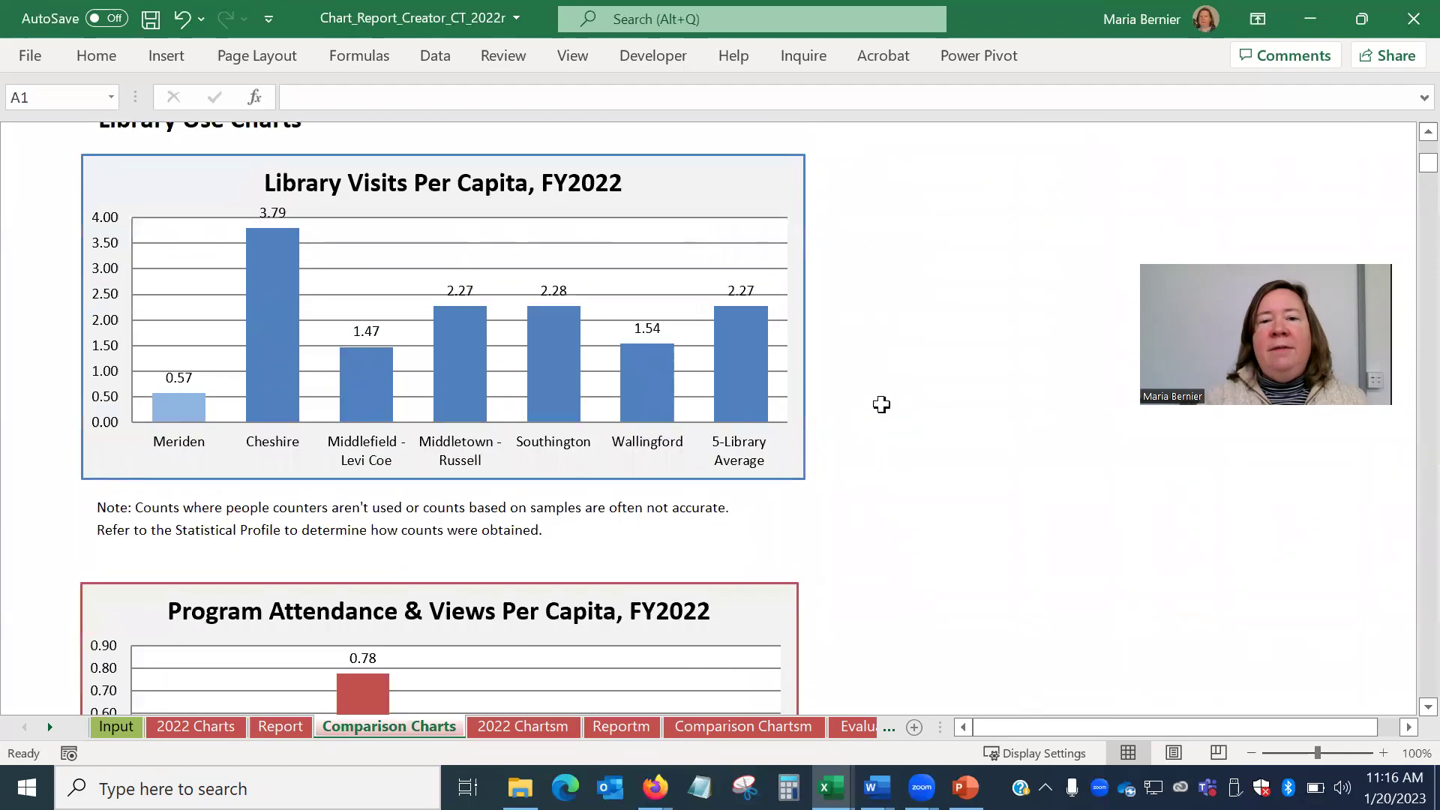
pyautogui.scroll(1, 881, 405)
# - Copy the whole Library Visits Per Capita comparison chart and clear the chart selection
pyautogui.click(694, 192)
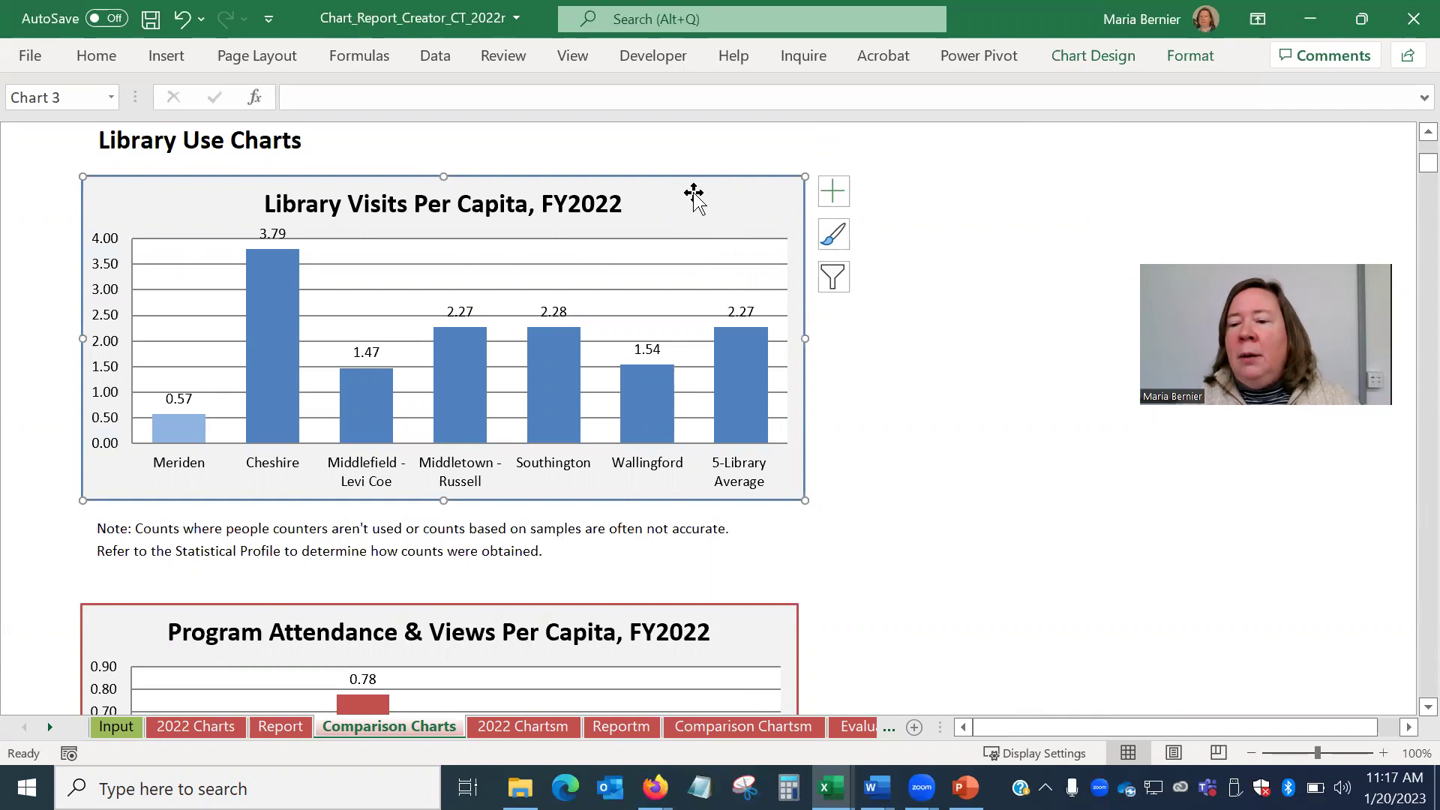
pyautogui.rightClick(694, 193)
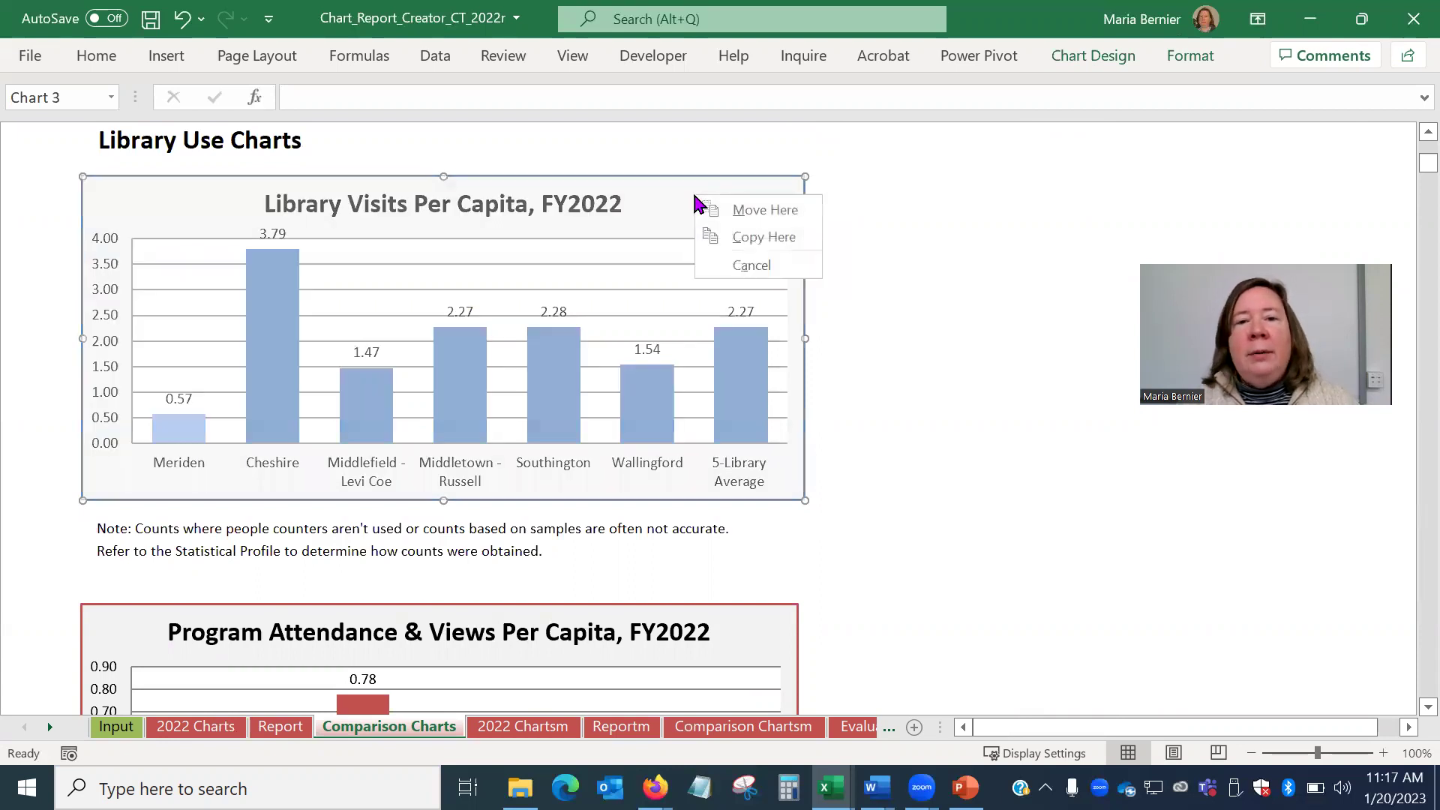
pyautogui.press('Escape')
pyautogui.rightClick(688, 205)
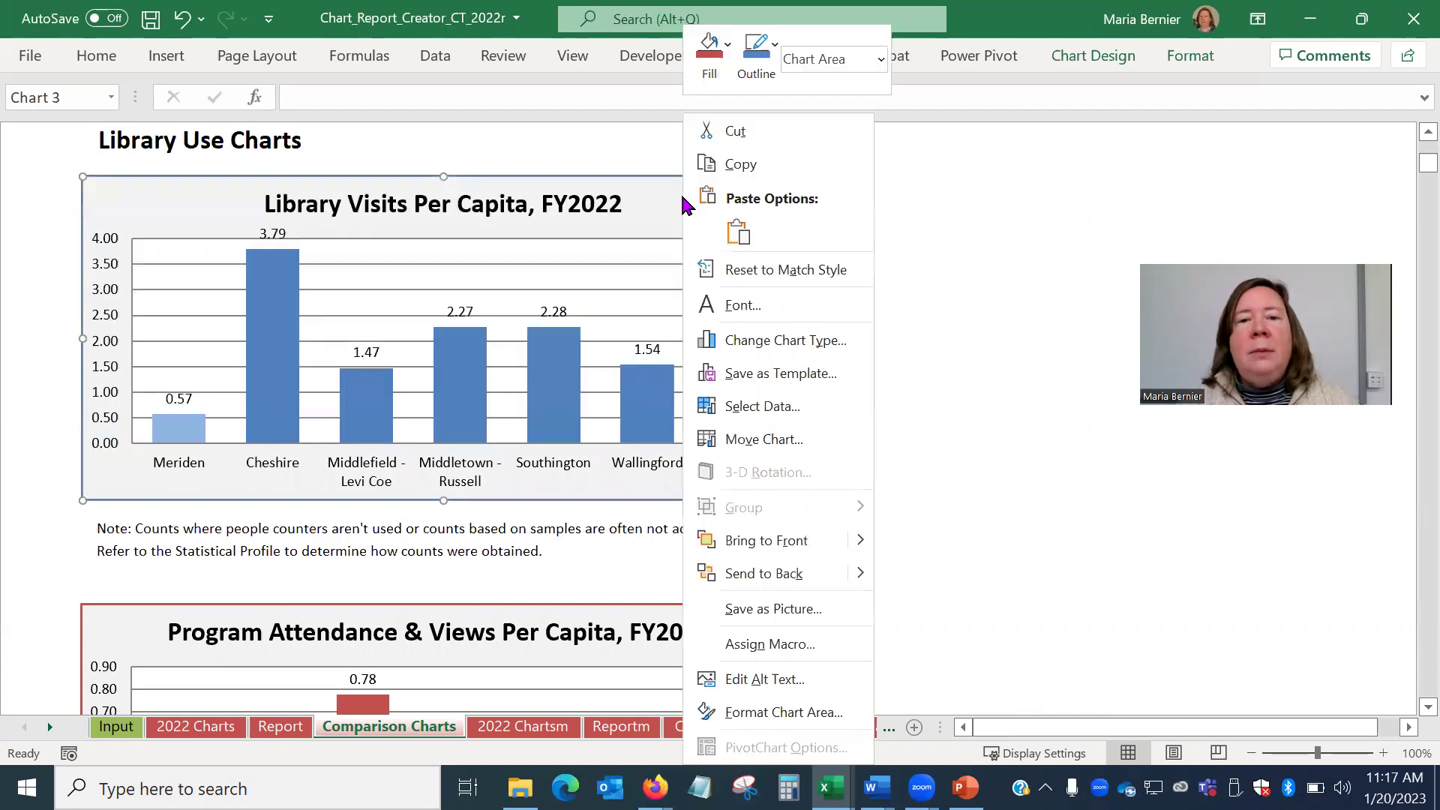
pyautogui.click(711, 165)
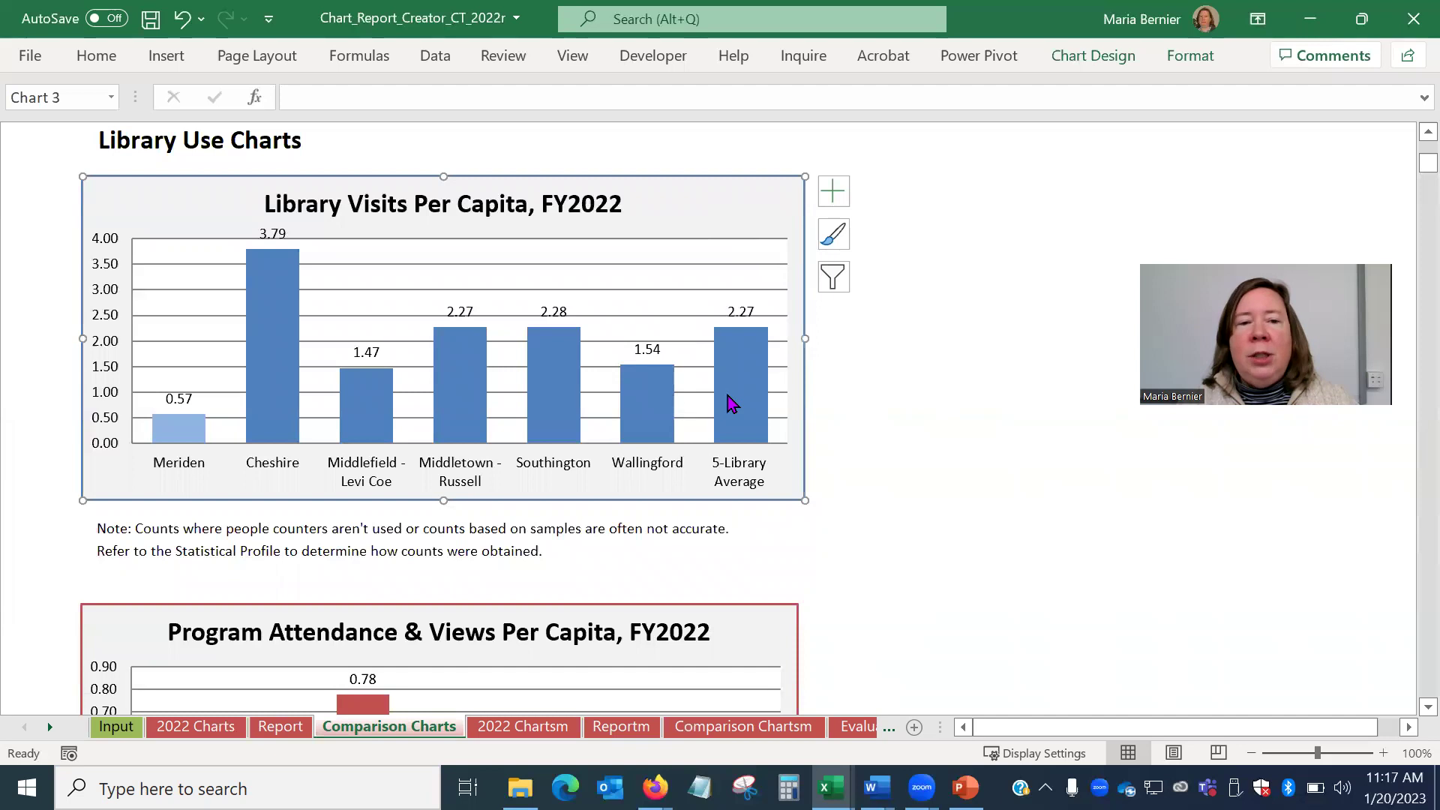
pyautogui.moveTo(734, 403)
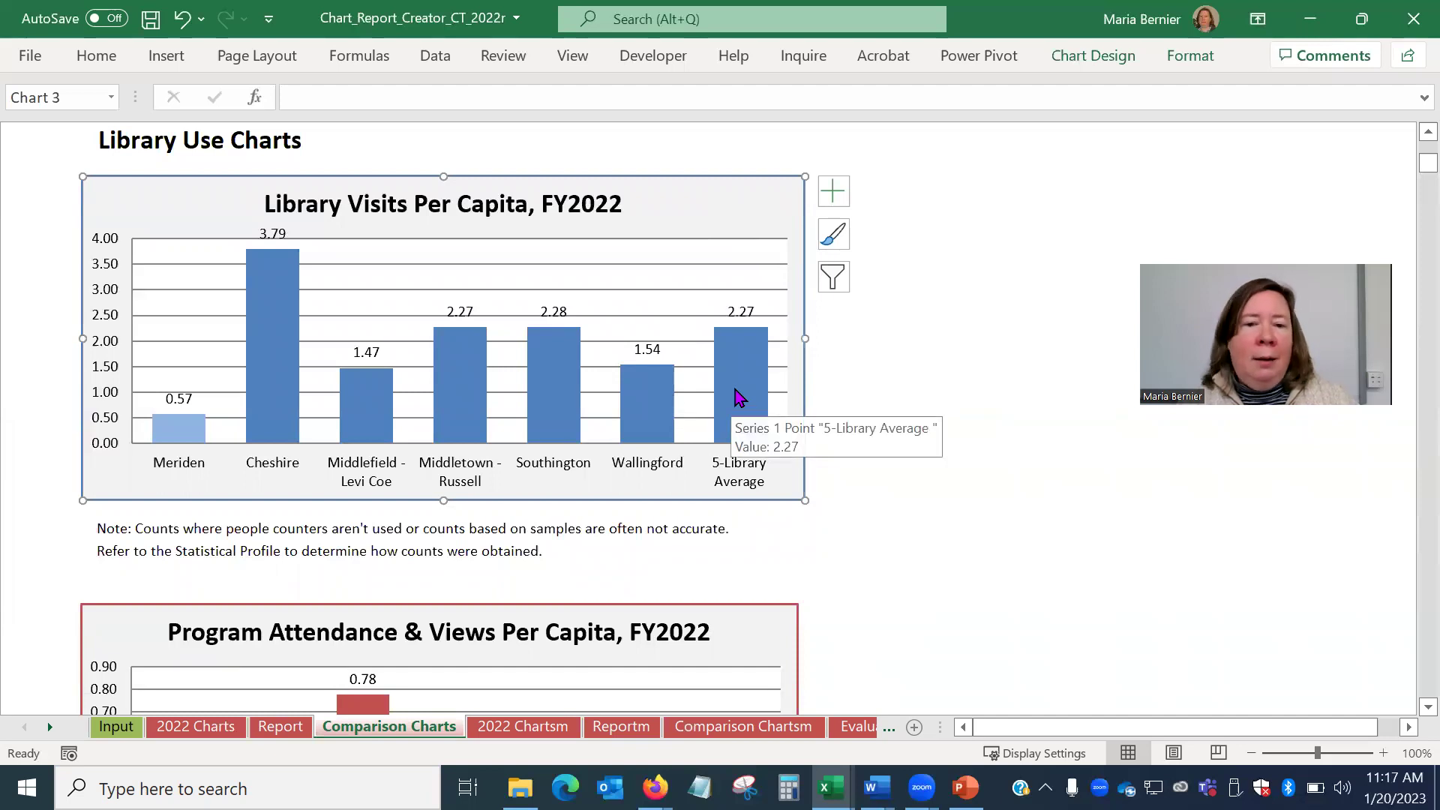
pyautogui.click(735, 398)
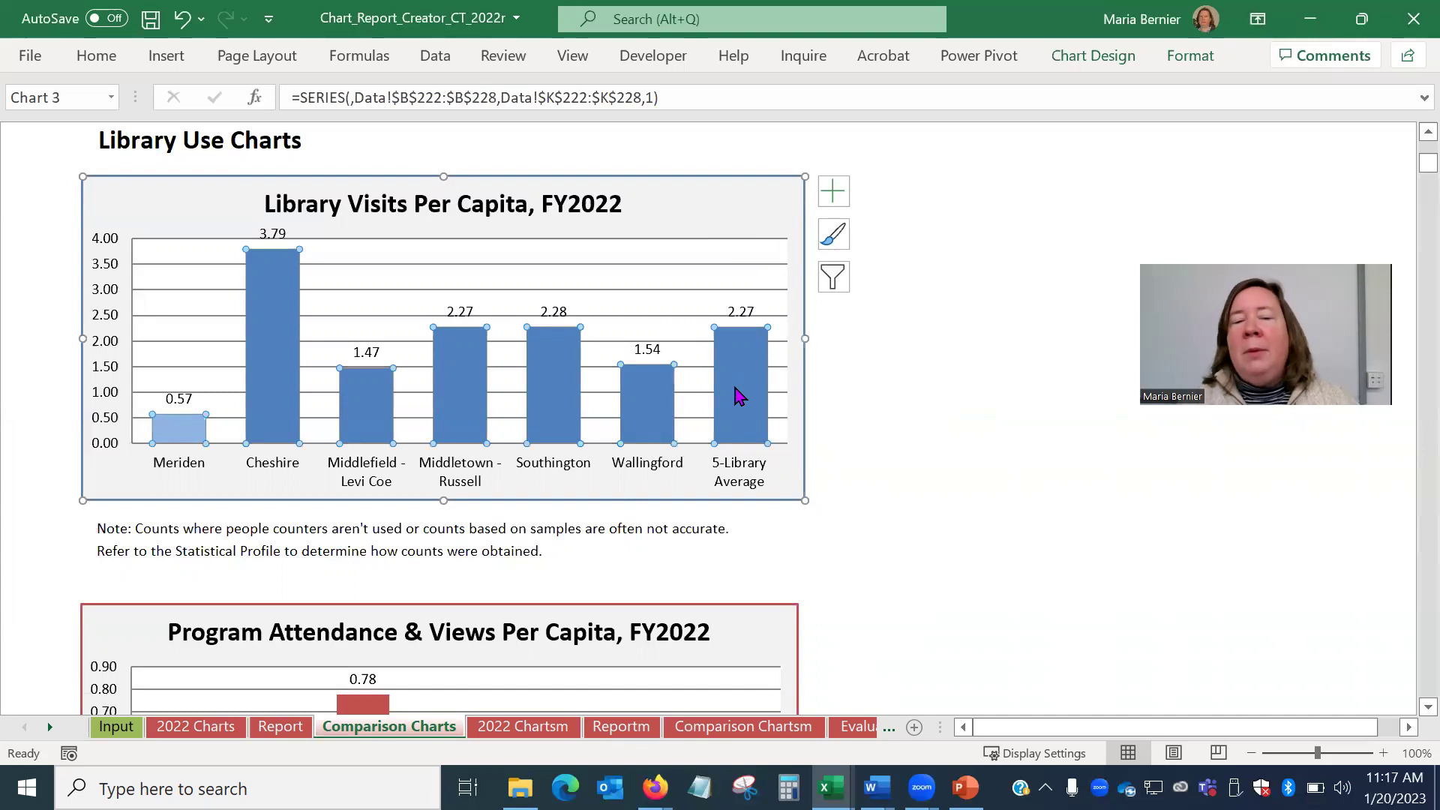
pyautogui.click(876, 324)
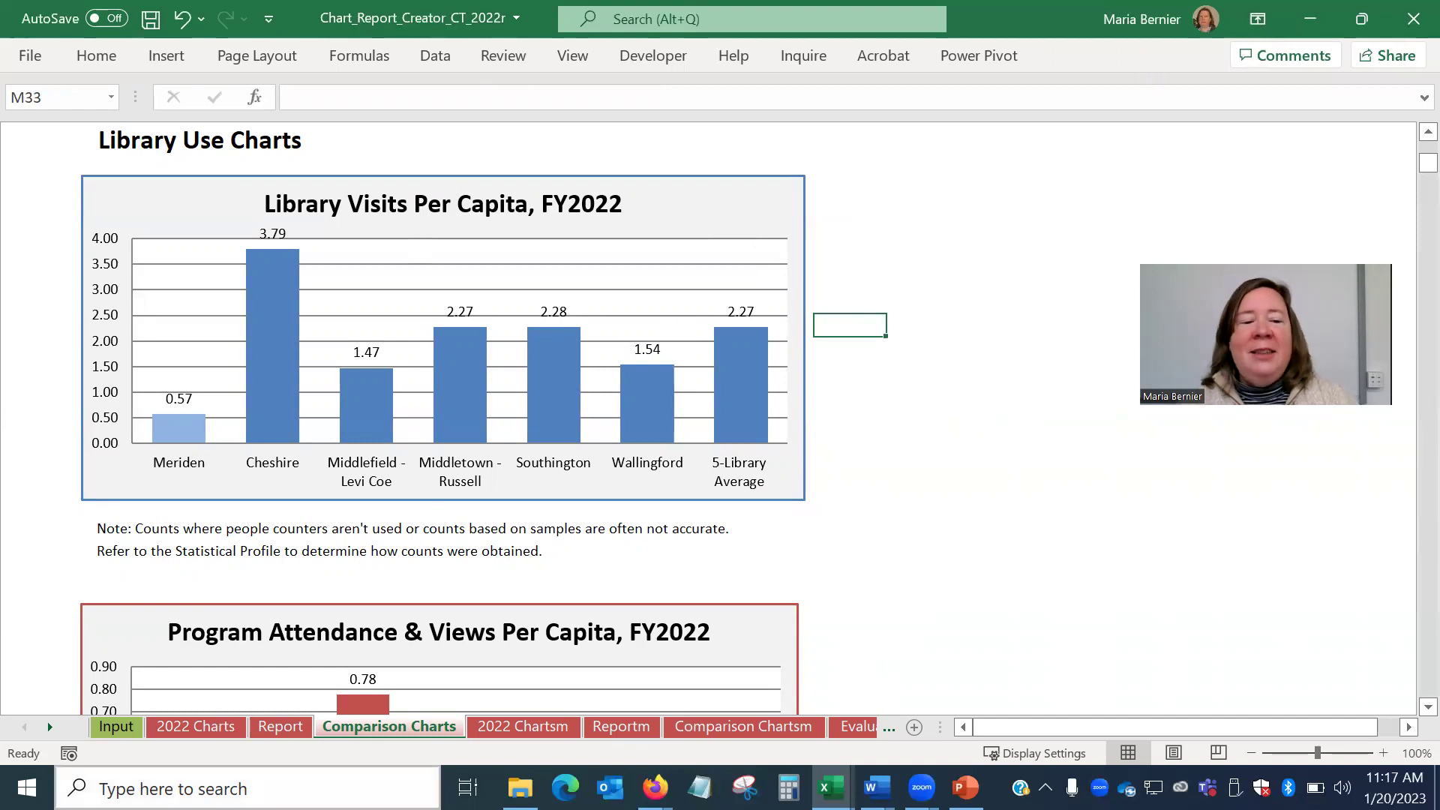
# - Review the Report sheet's statistics and the Library Visits chart on the 2022 Charts sheet, and return to the Comparison Charts sheet
pyautogui.click(196, 731)
pyautogui.click(279, 727)
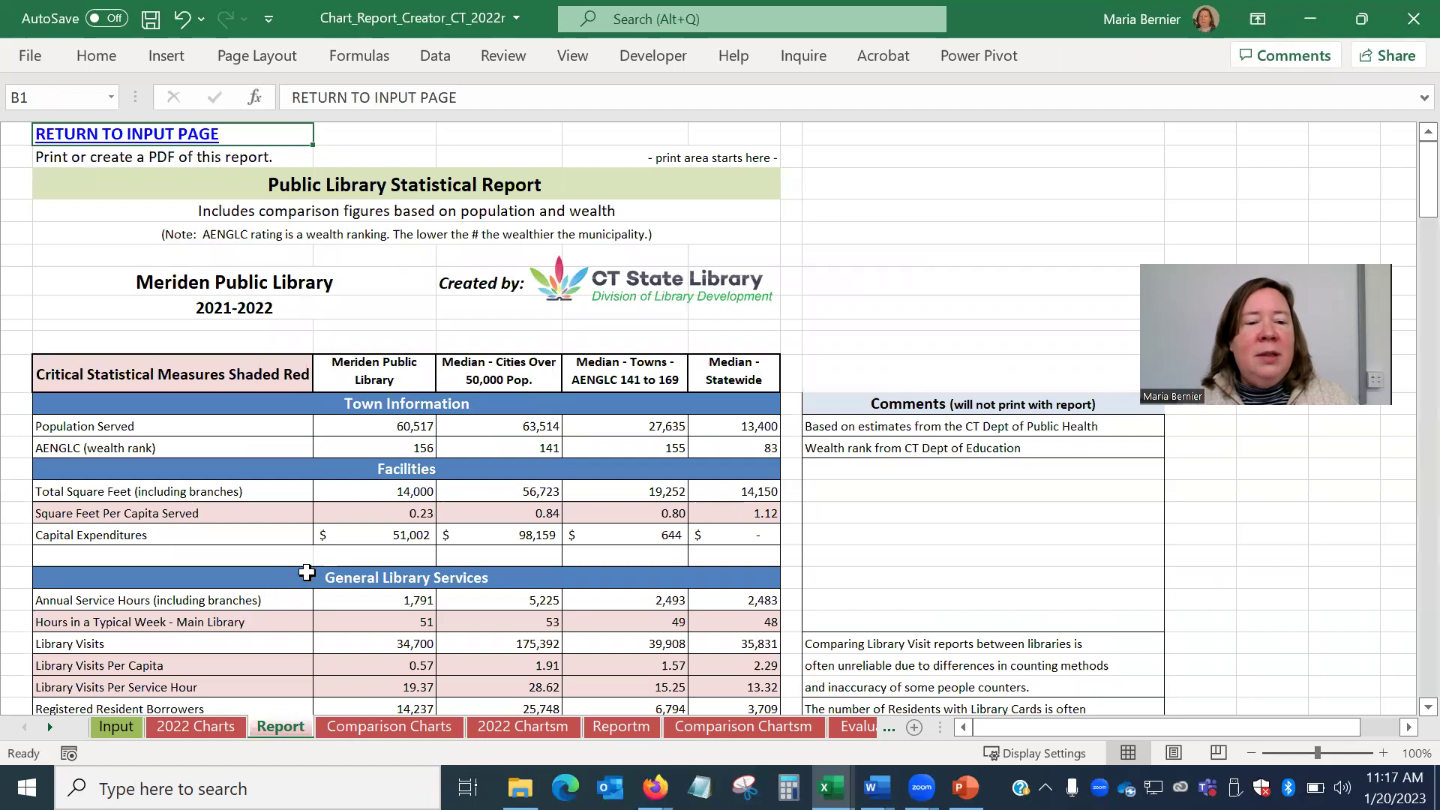
pyautogui.scroll(-1, 372, 400)
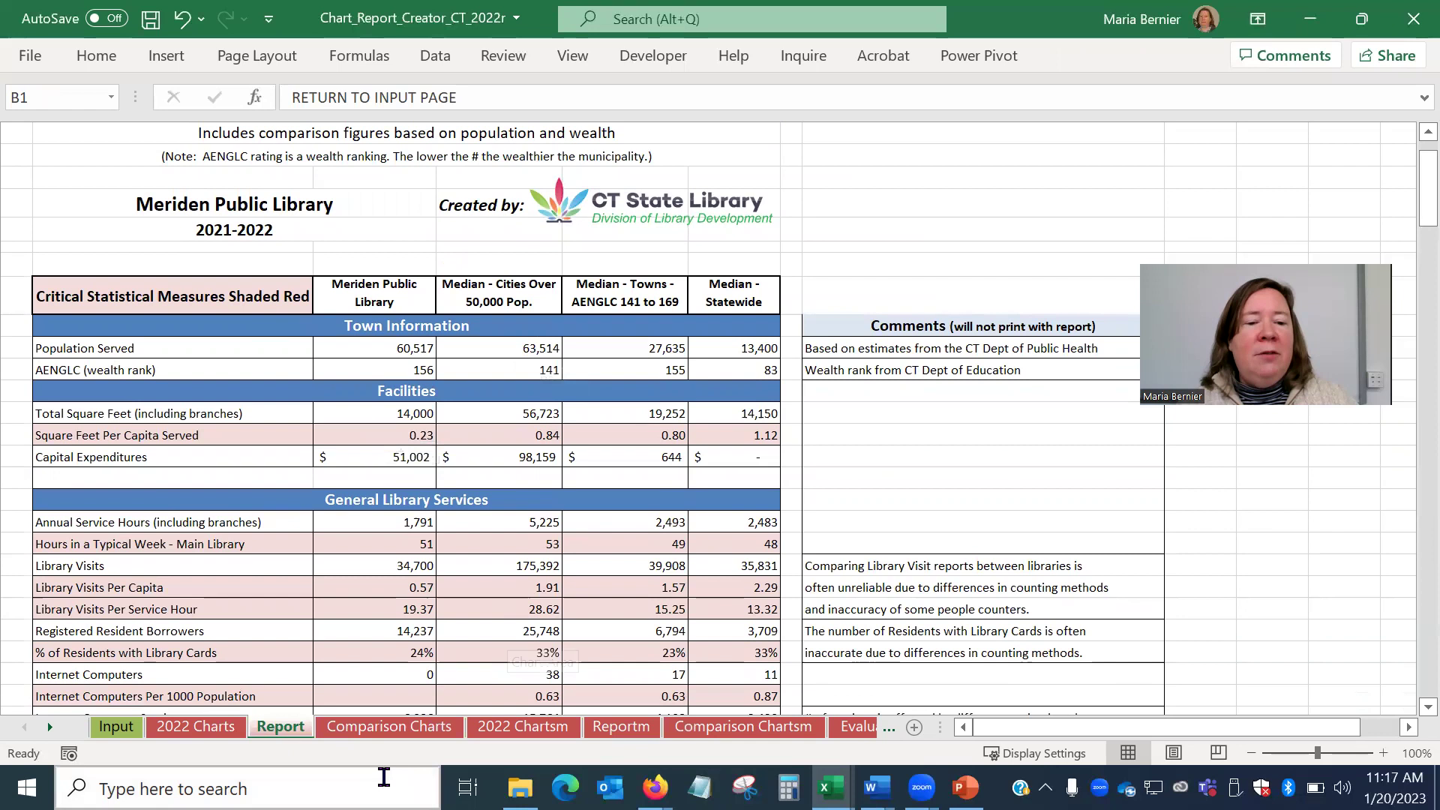
pyautogui.click(196, 727)
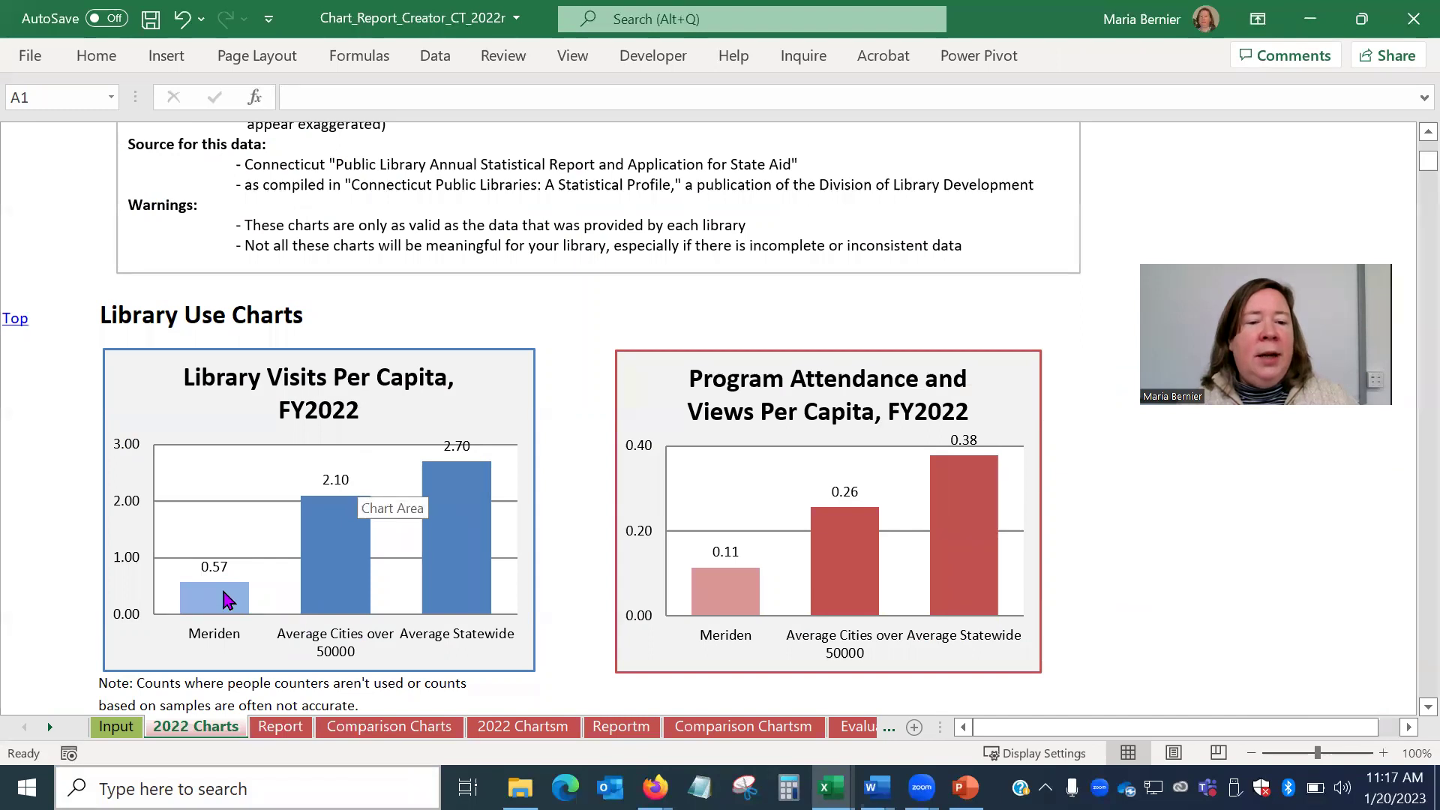
pyautogui.moveTo(334, 573)
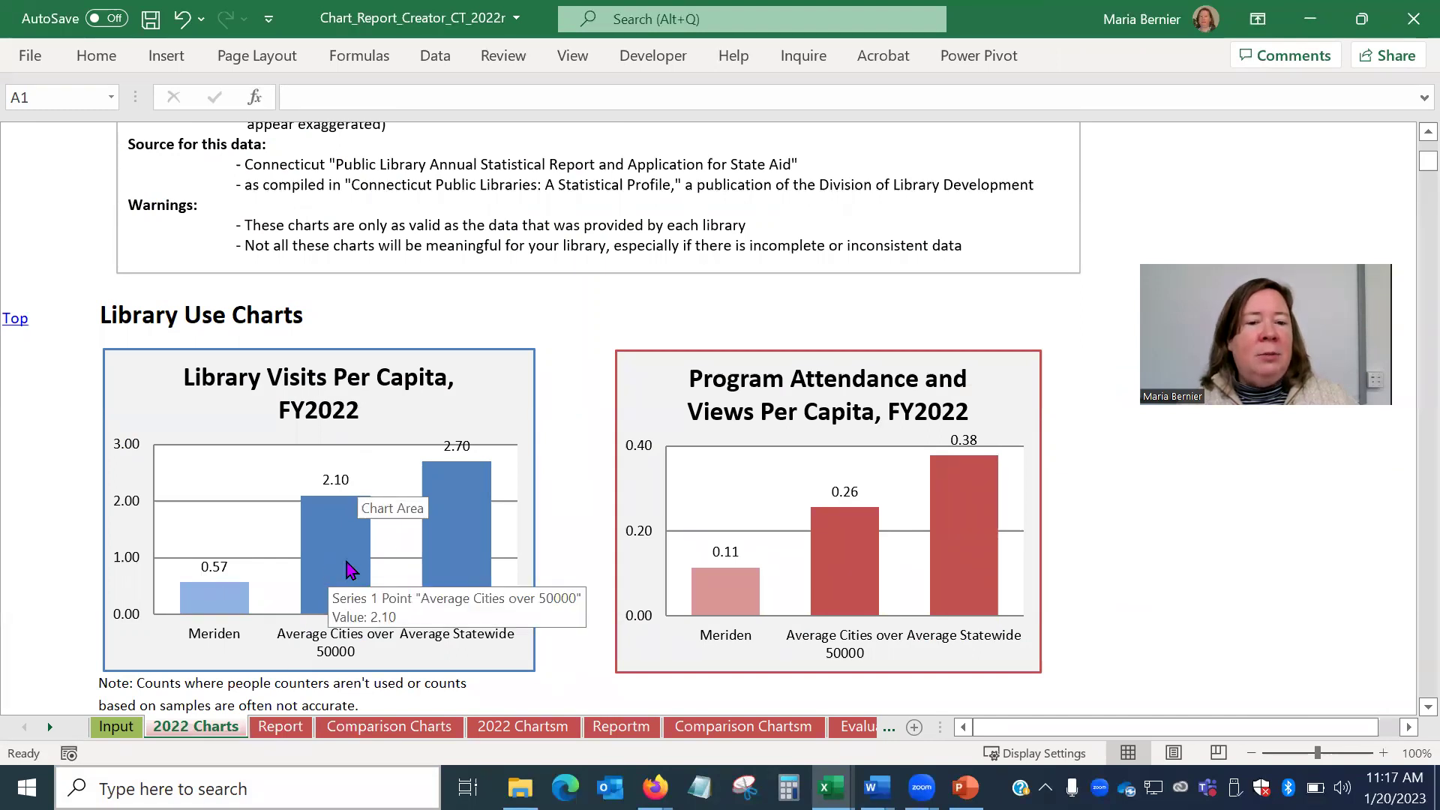
pyautogui.moveTo(448, 534)
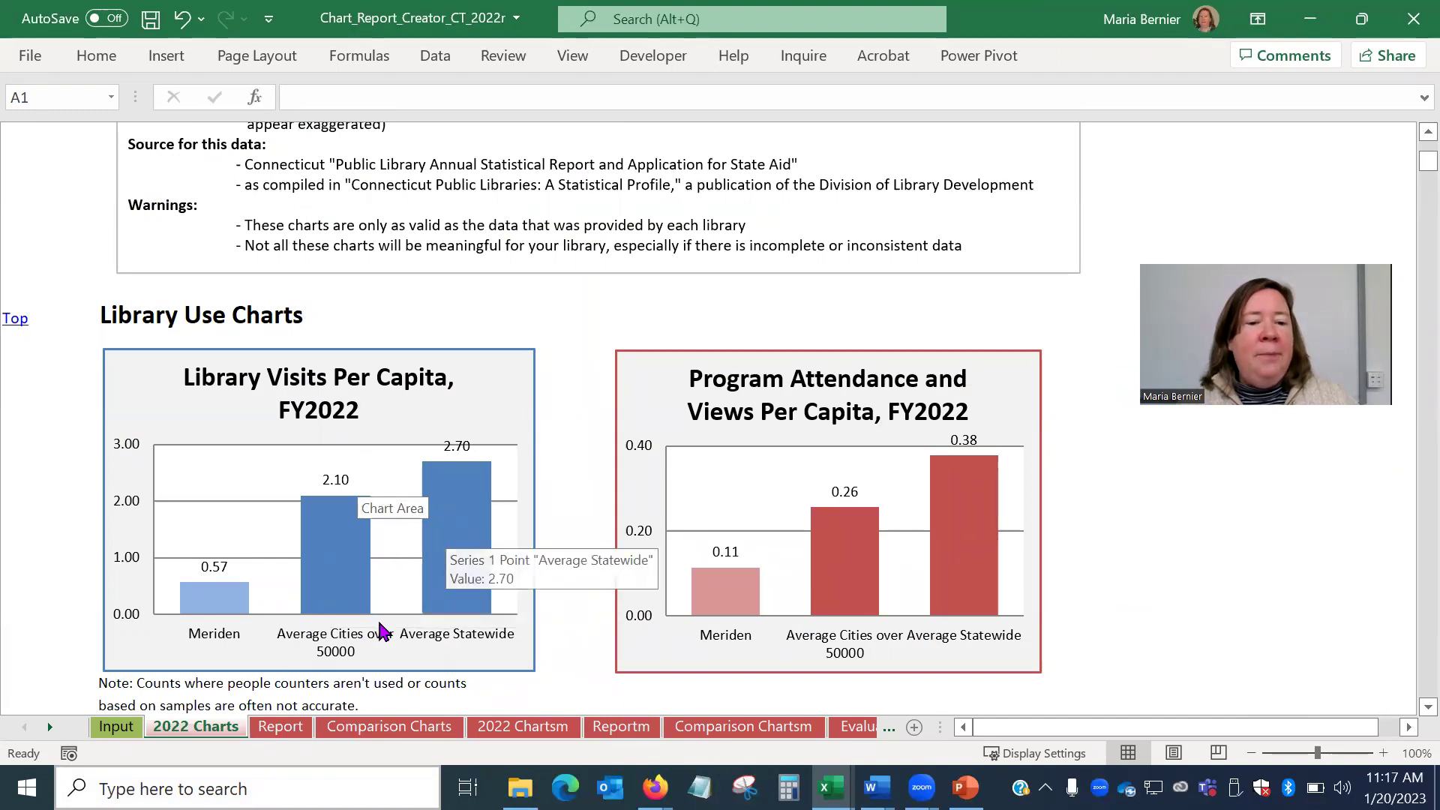
pyautogui.click(365, 726)
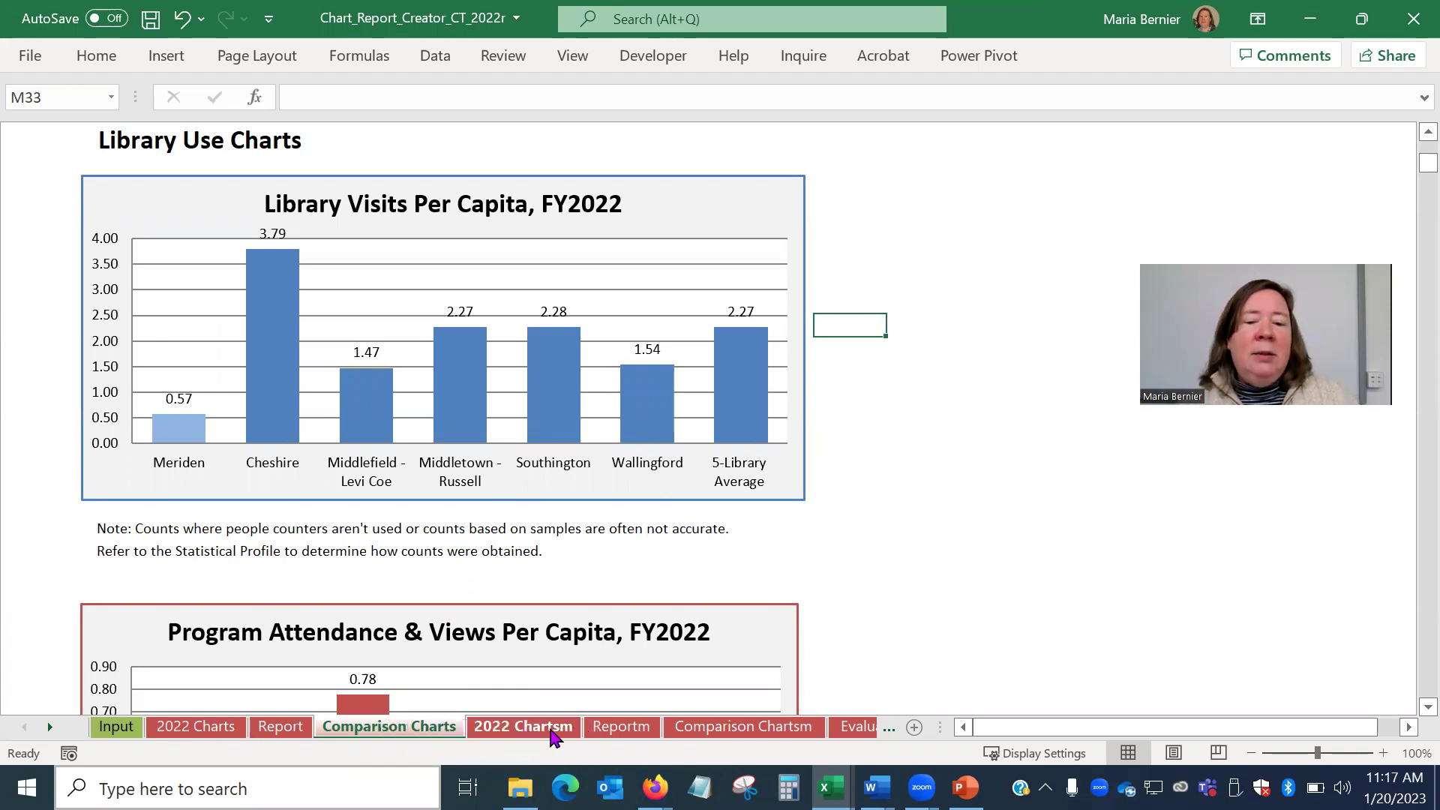
# - View the municipal 2022 Chartsm sheet and examine the % of Residents with Library Cards chart on the Evaluation Charts sheet
pyautogui.click(540, 732)
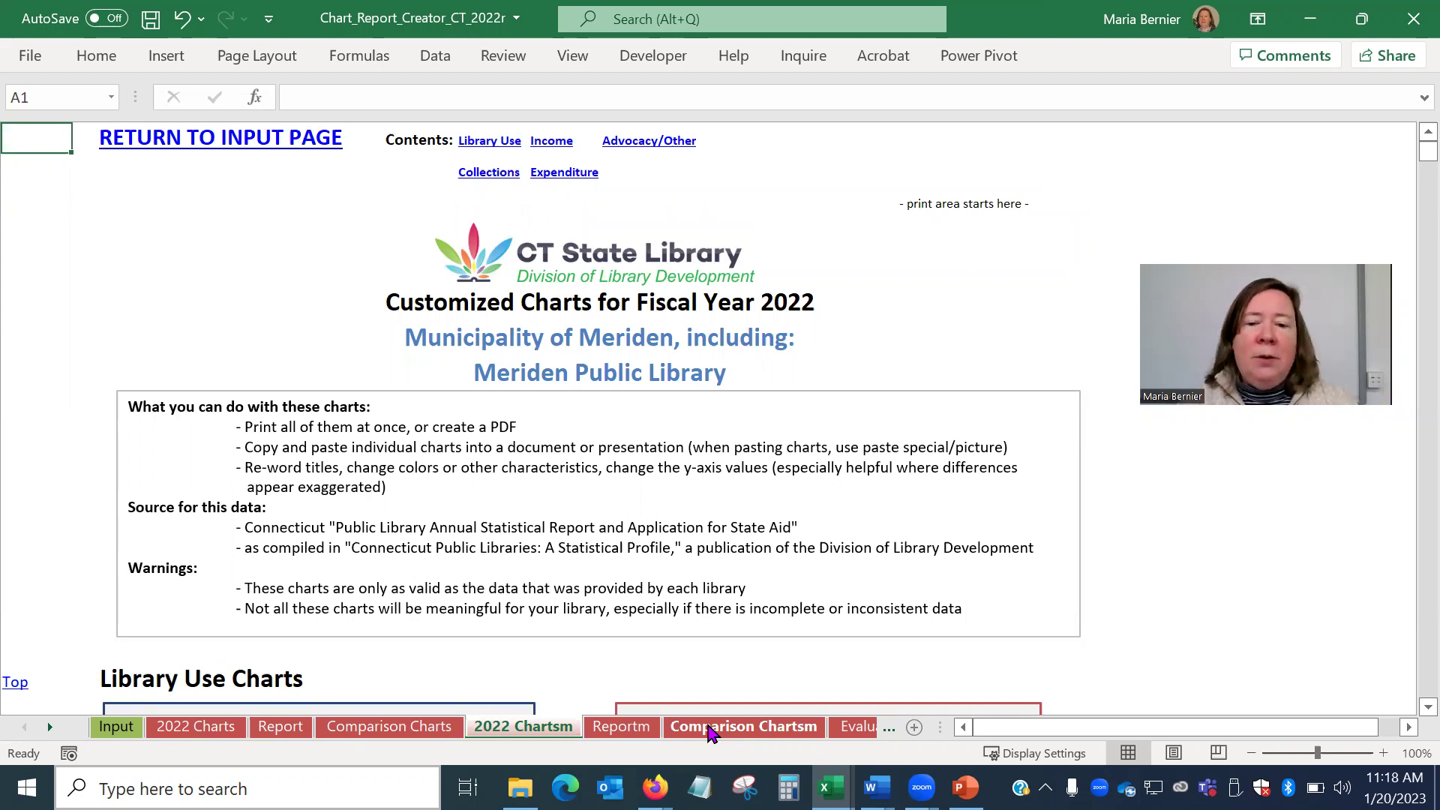
pyautogui.click(852, 727)
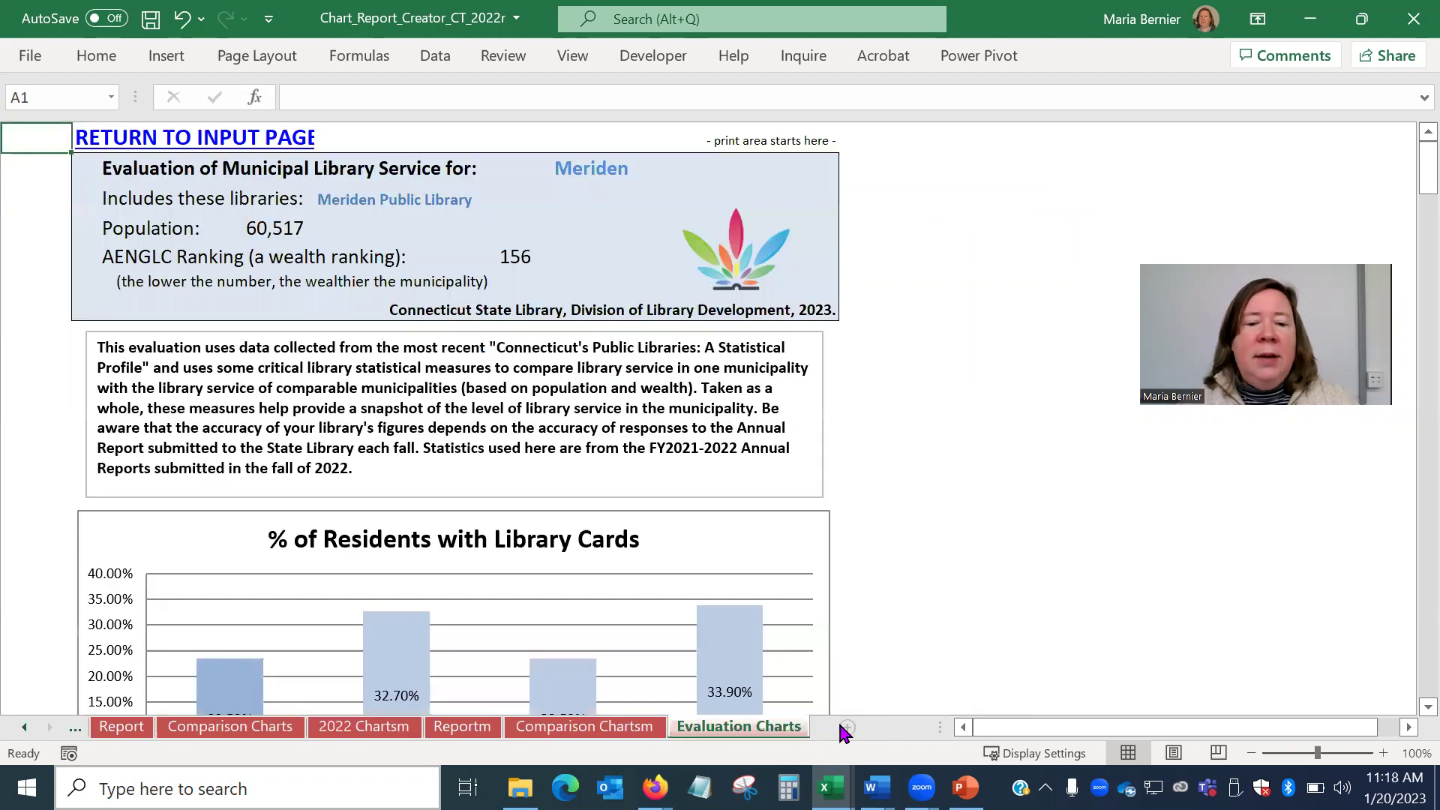
pyautogui.scroll(-4, 943, 431)
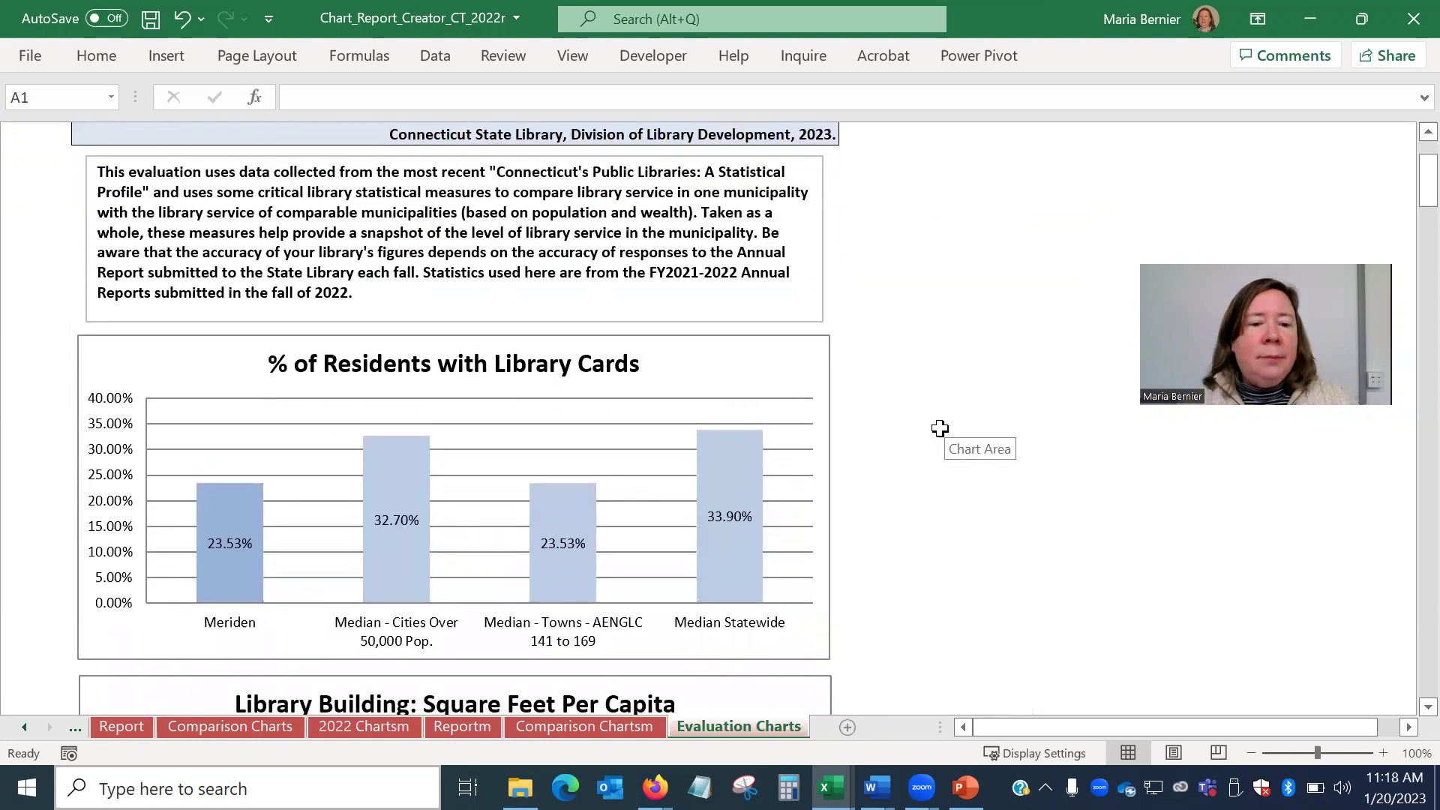
pyautogui.scroll(-2, 877, 383)
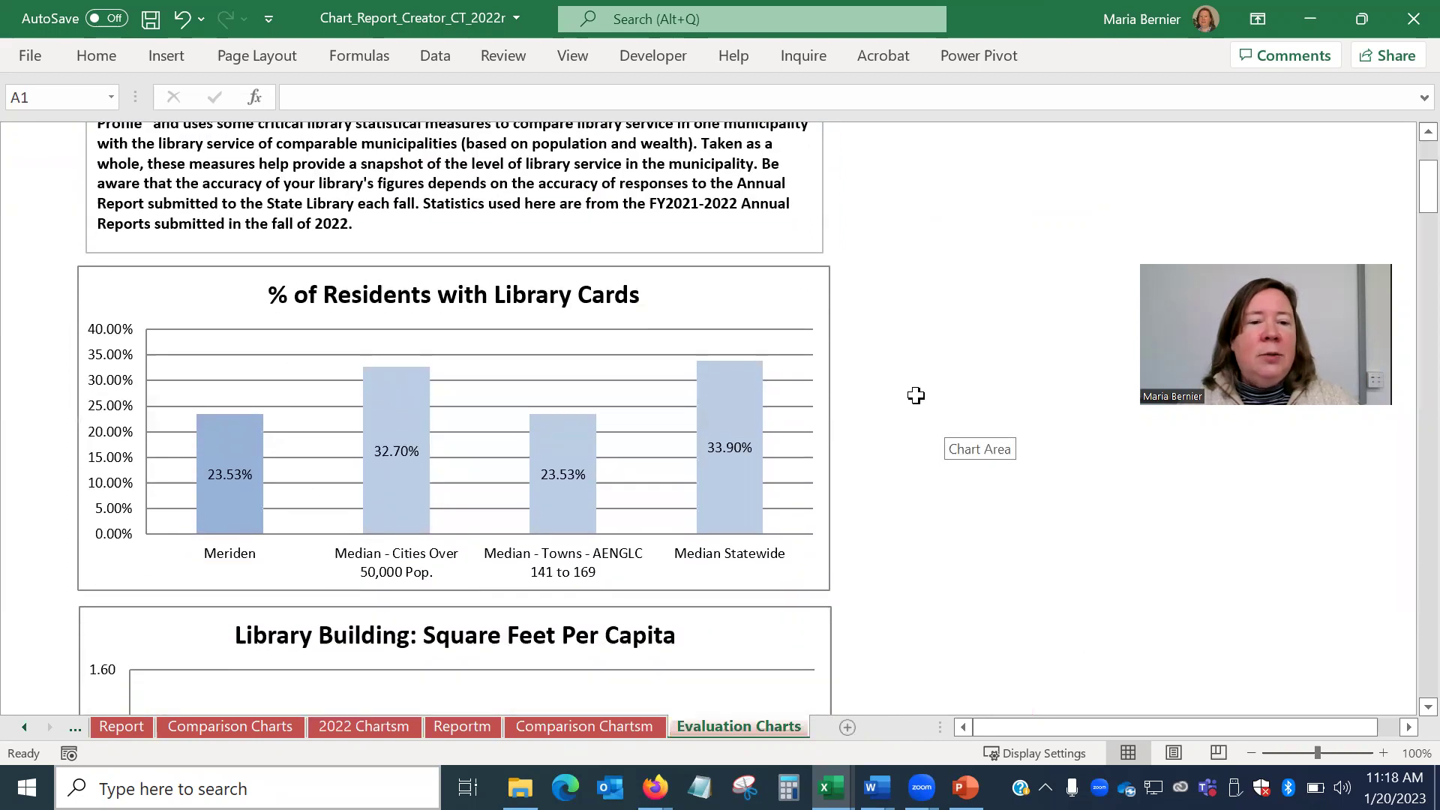
pyautogui.scroll(-2, 915, 395)
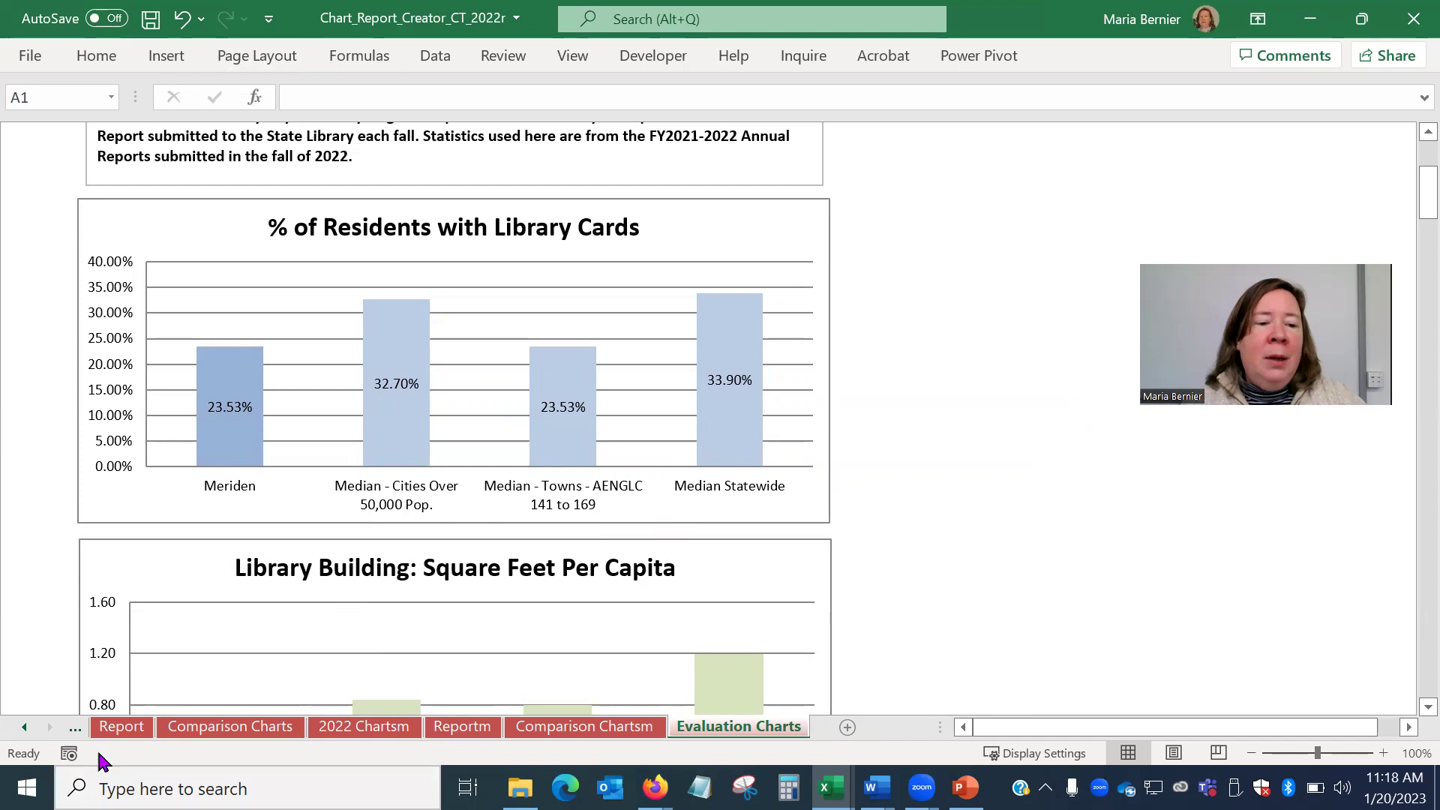
# - Return to the Input sheet and view the section for comparing Meriden with other municipalities
pyautogui.click(75, 727)
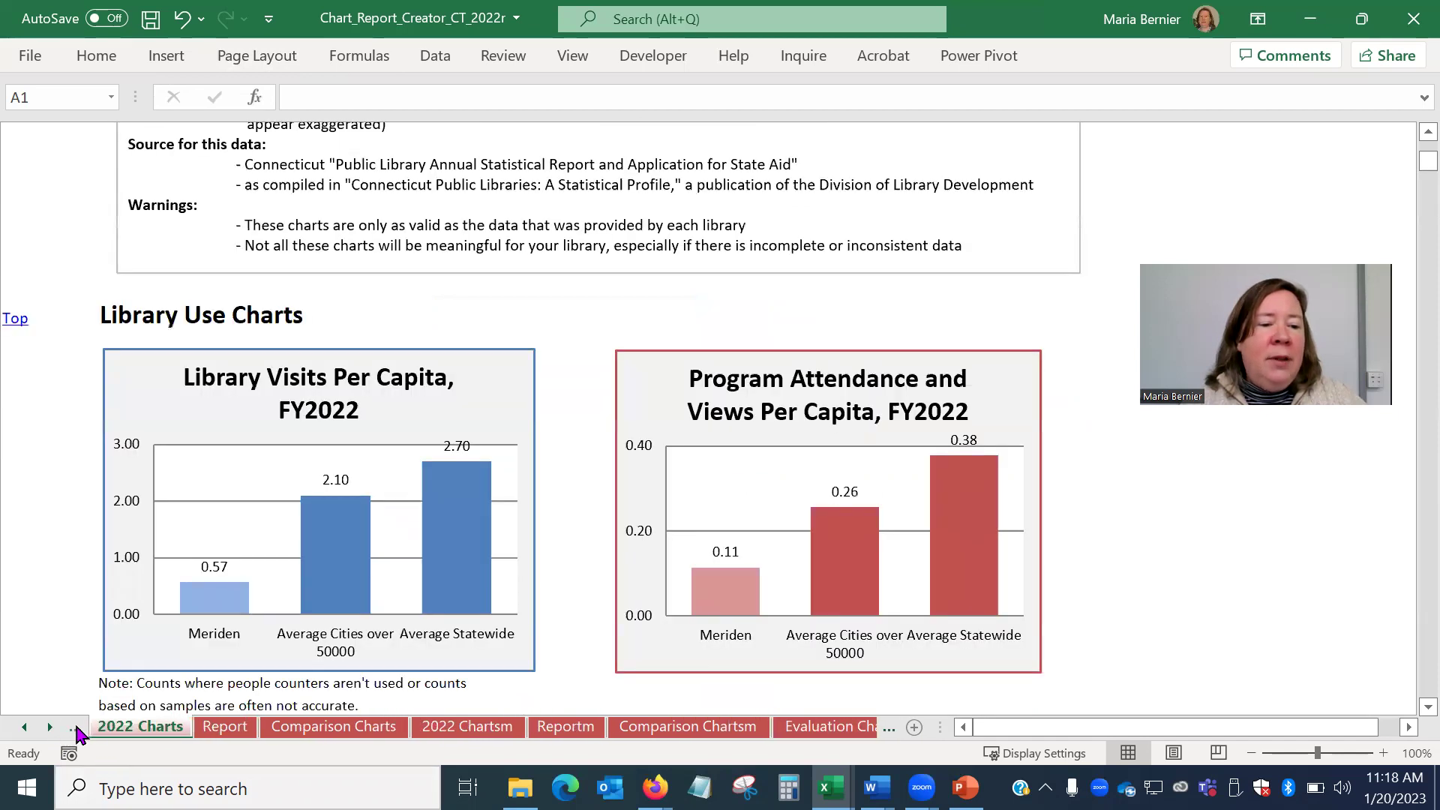
pyautogui.click(75, 727)
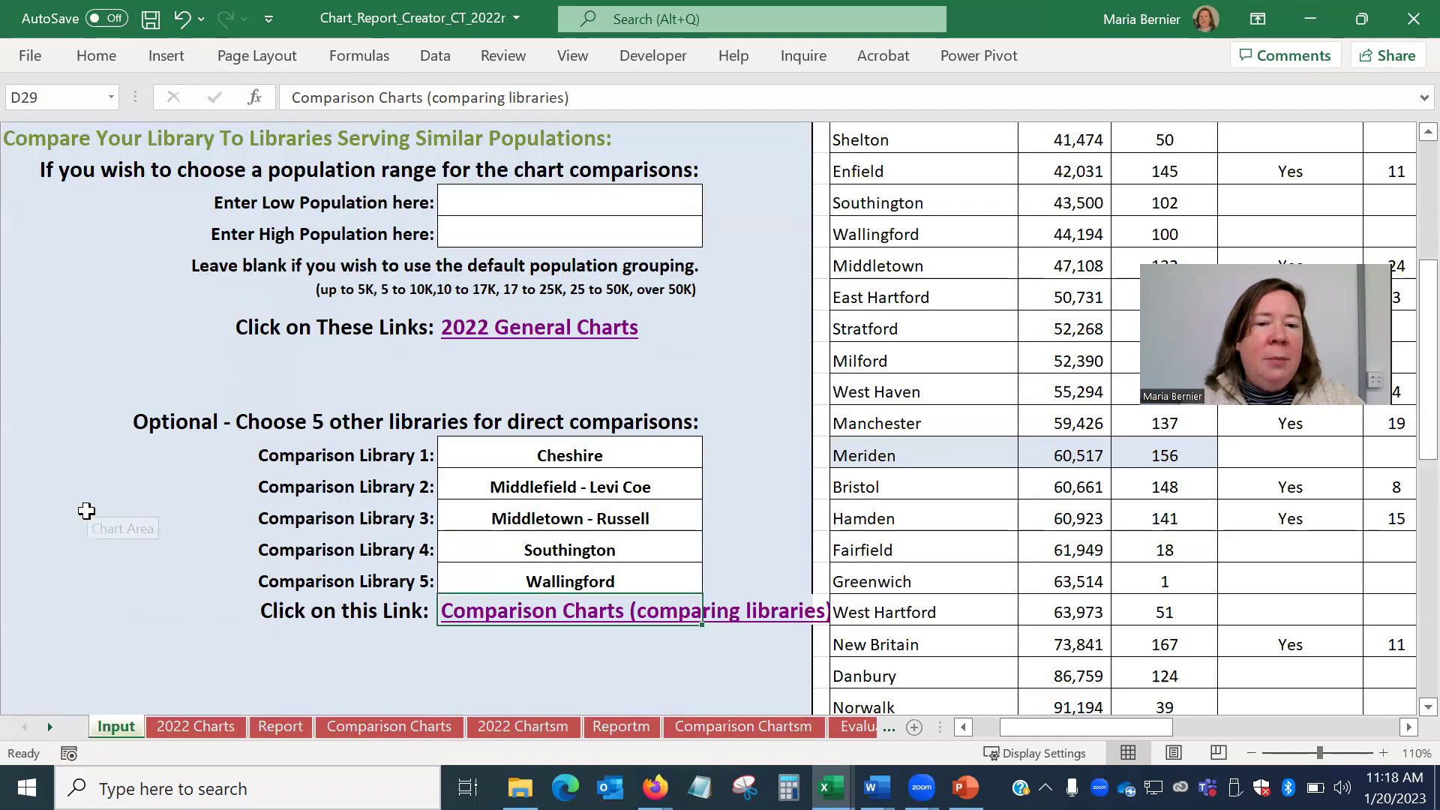
pyautogui.scroll(-4, 86, 511)
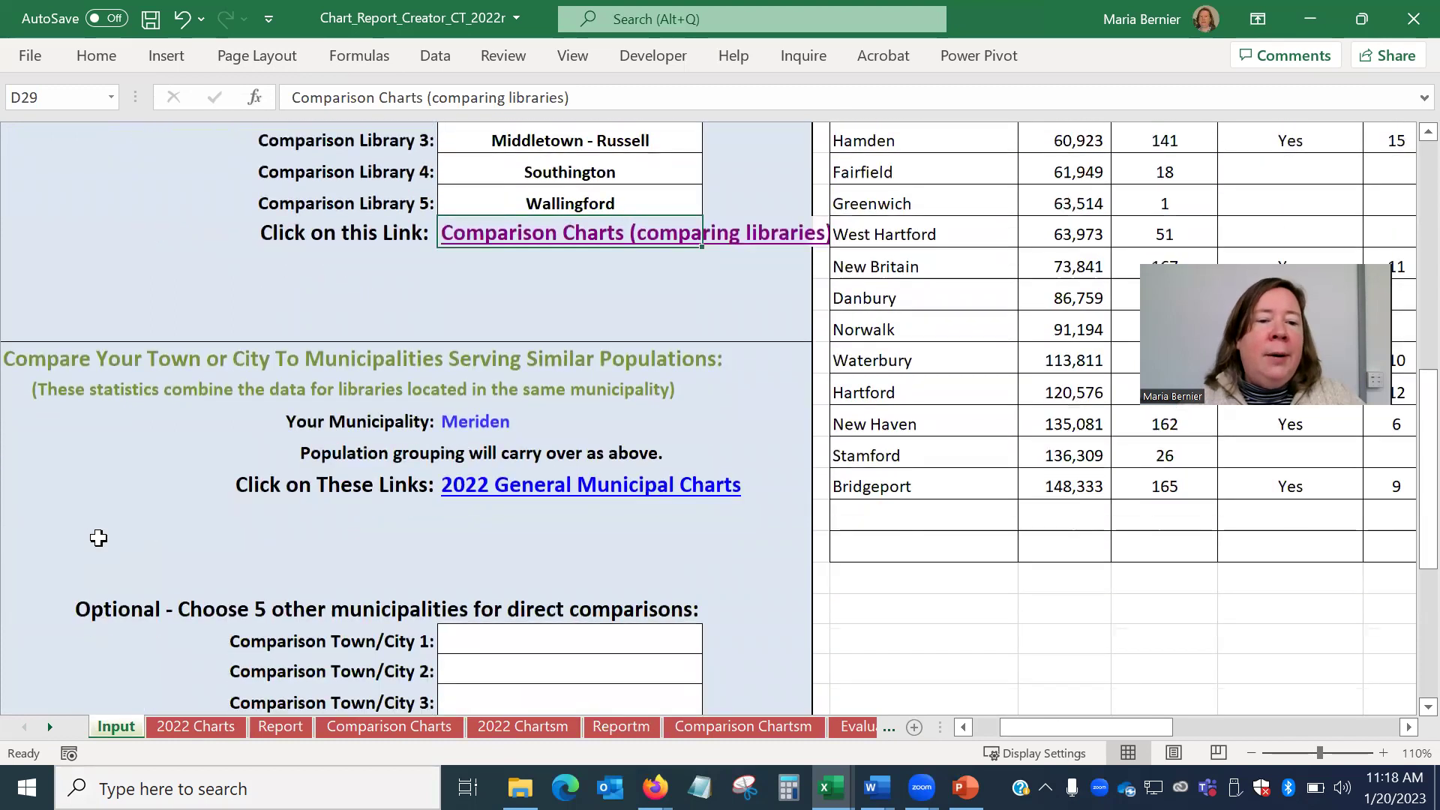
pyautogui.scroll(-2, 98, 538)
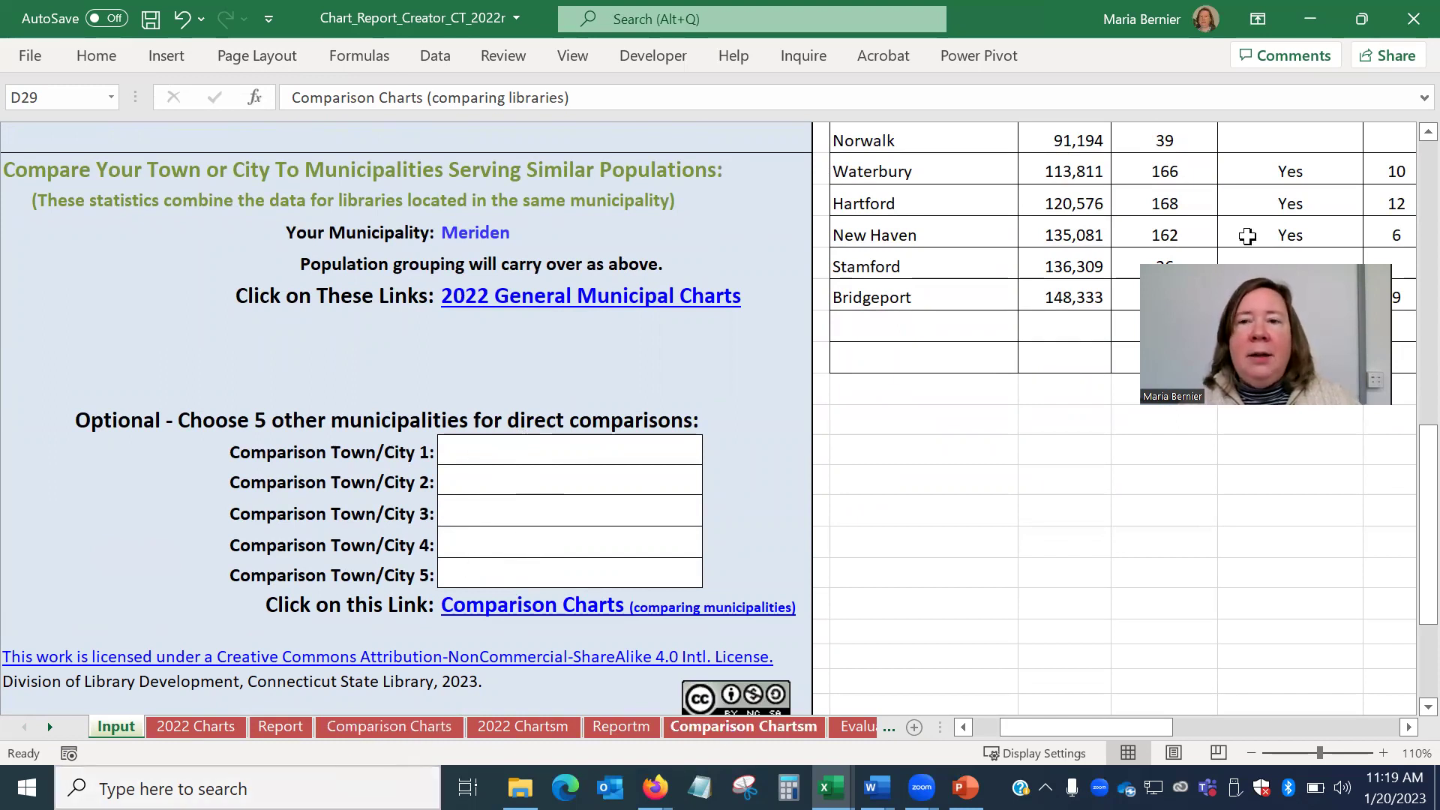
# - Switch to Firefox, download the CT Chart & Report Creator, 1996-2022 - Individual Library Trends Over Time workbook, open it and enable editing
pyautogui.click(1310, 18)
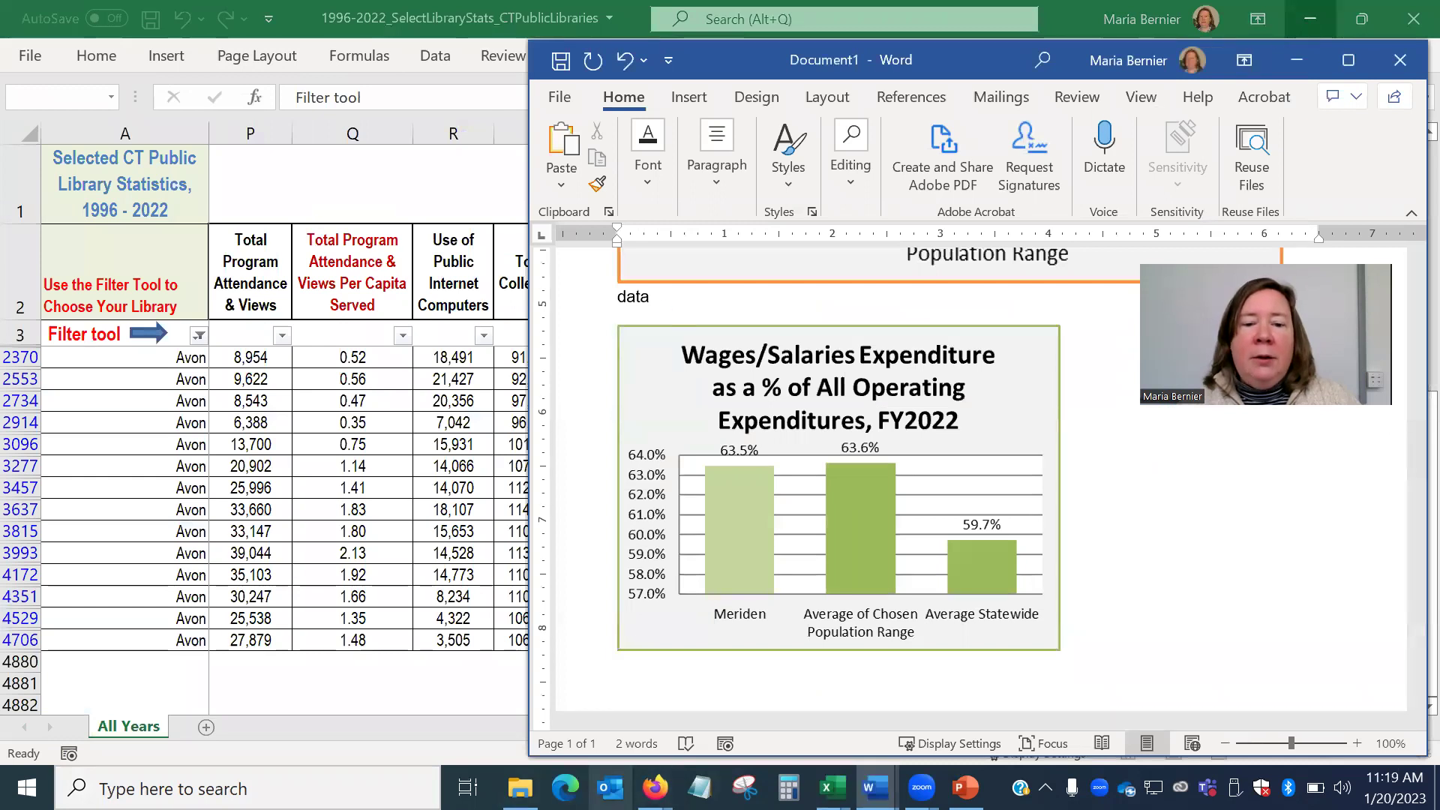
pyautogui.moveTo(654, 788)
pyautogui.click(721, 666)
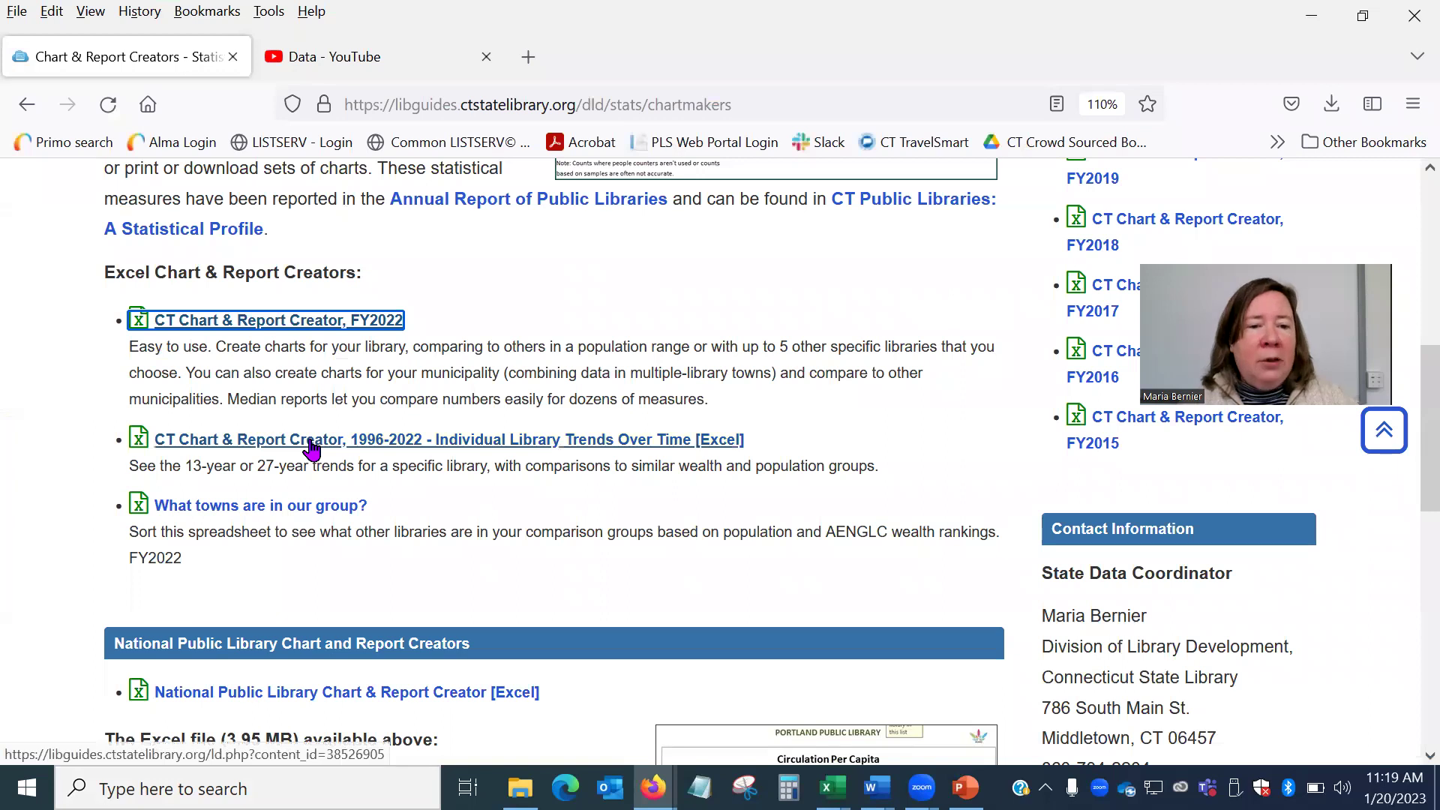
pyautogui.click(389, 450)
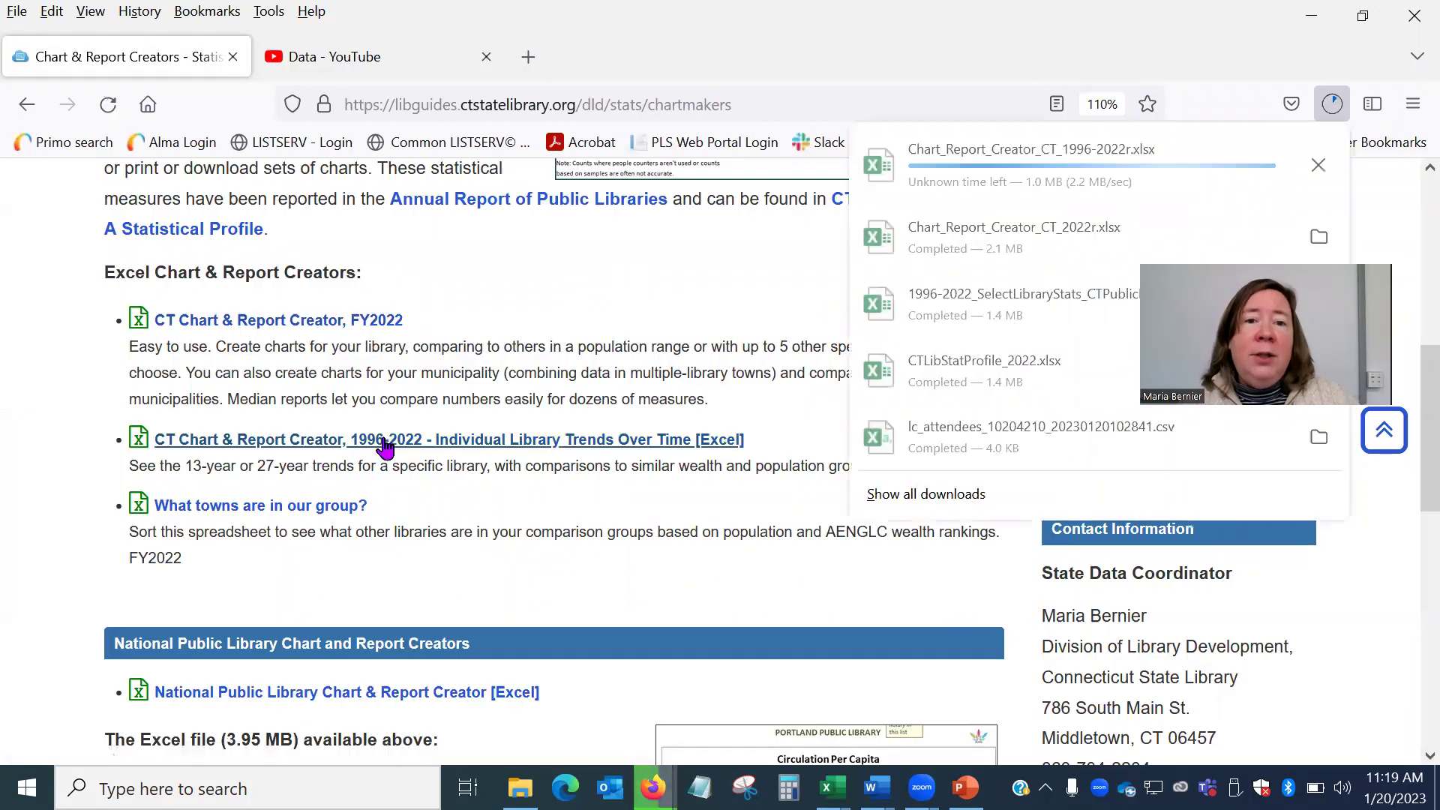
pyautogui.click(962, 180)
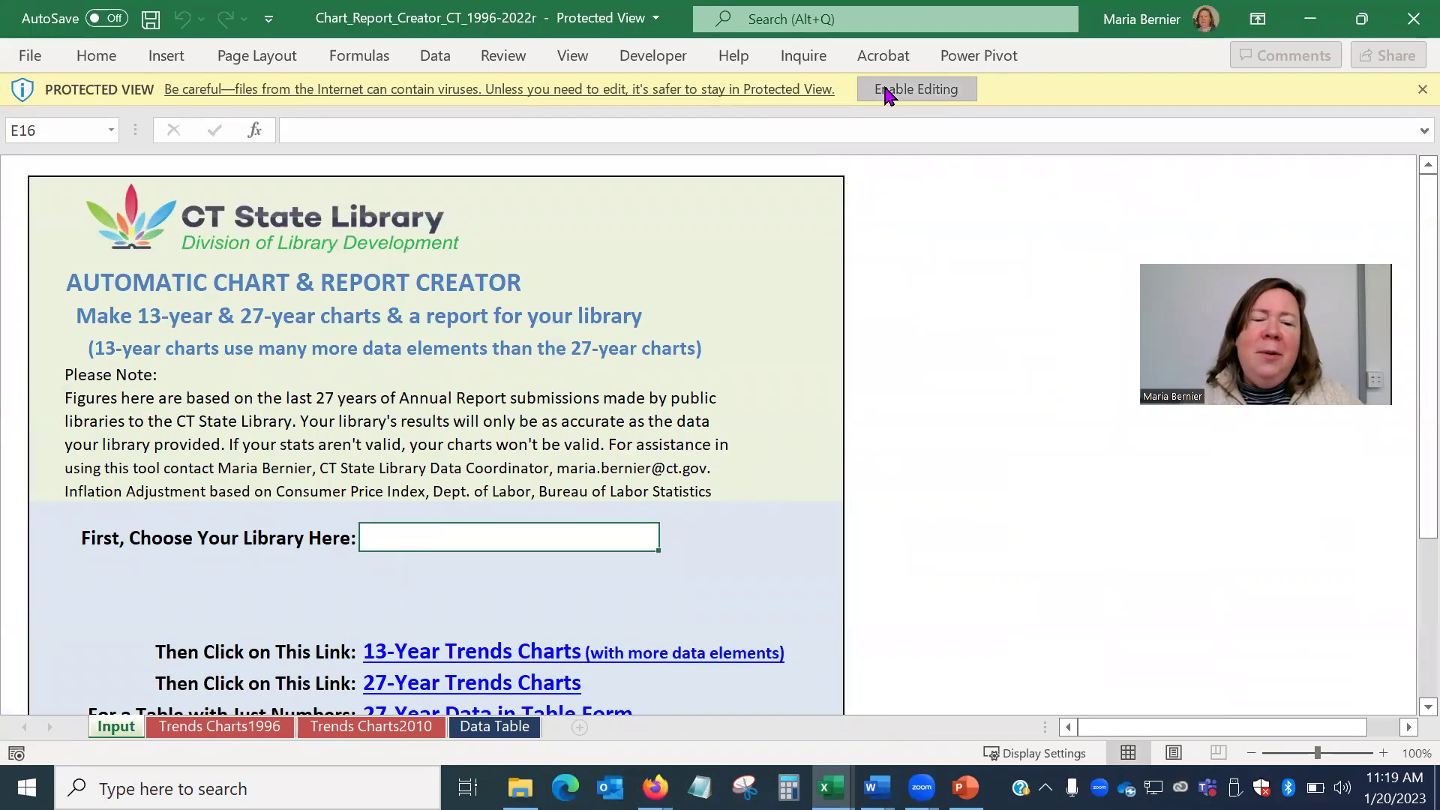
pyautogui.click(886, 92)
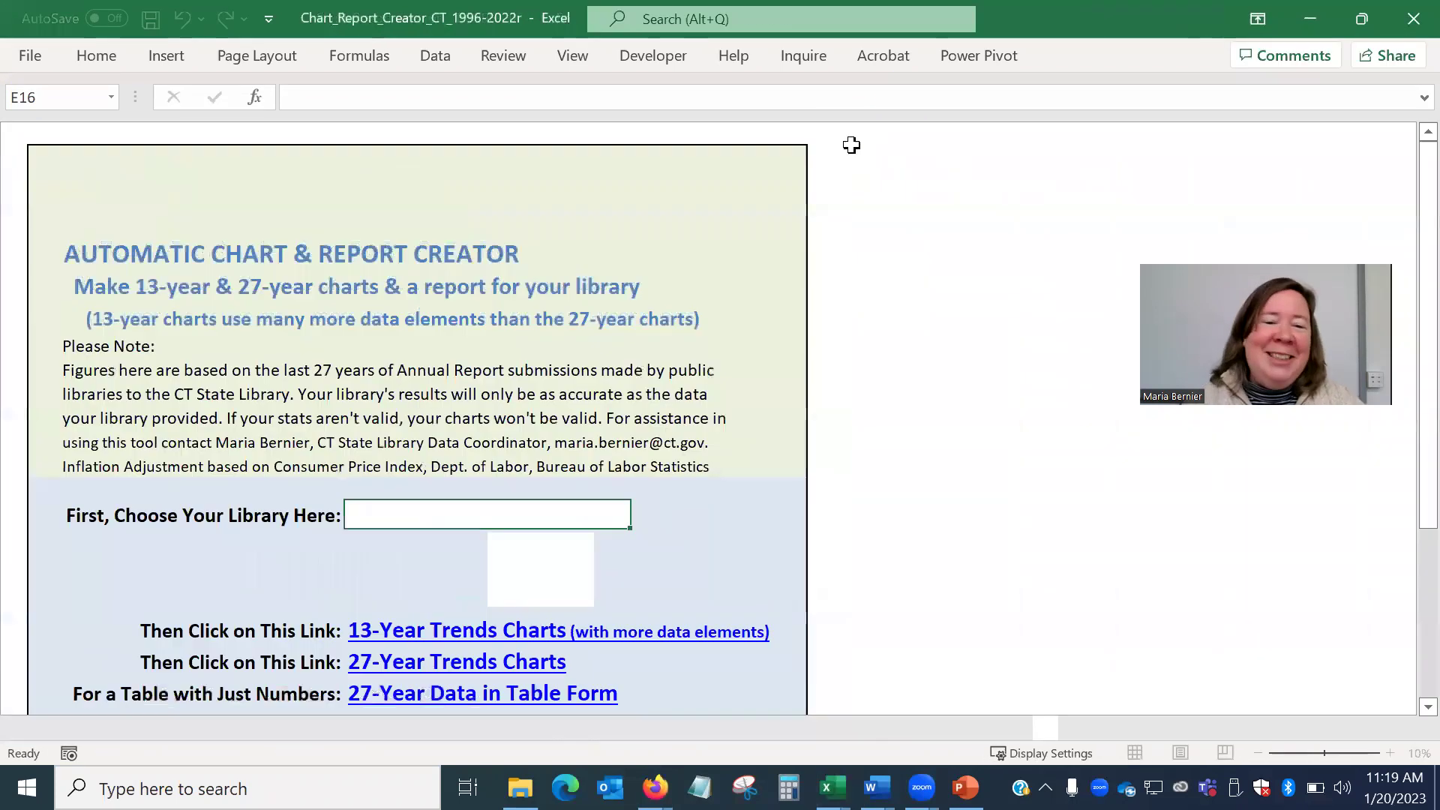
# - Choose Avon as the library on the Input sheet
pyautogui.scroll(-2, 1013, 420)
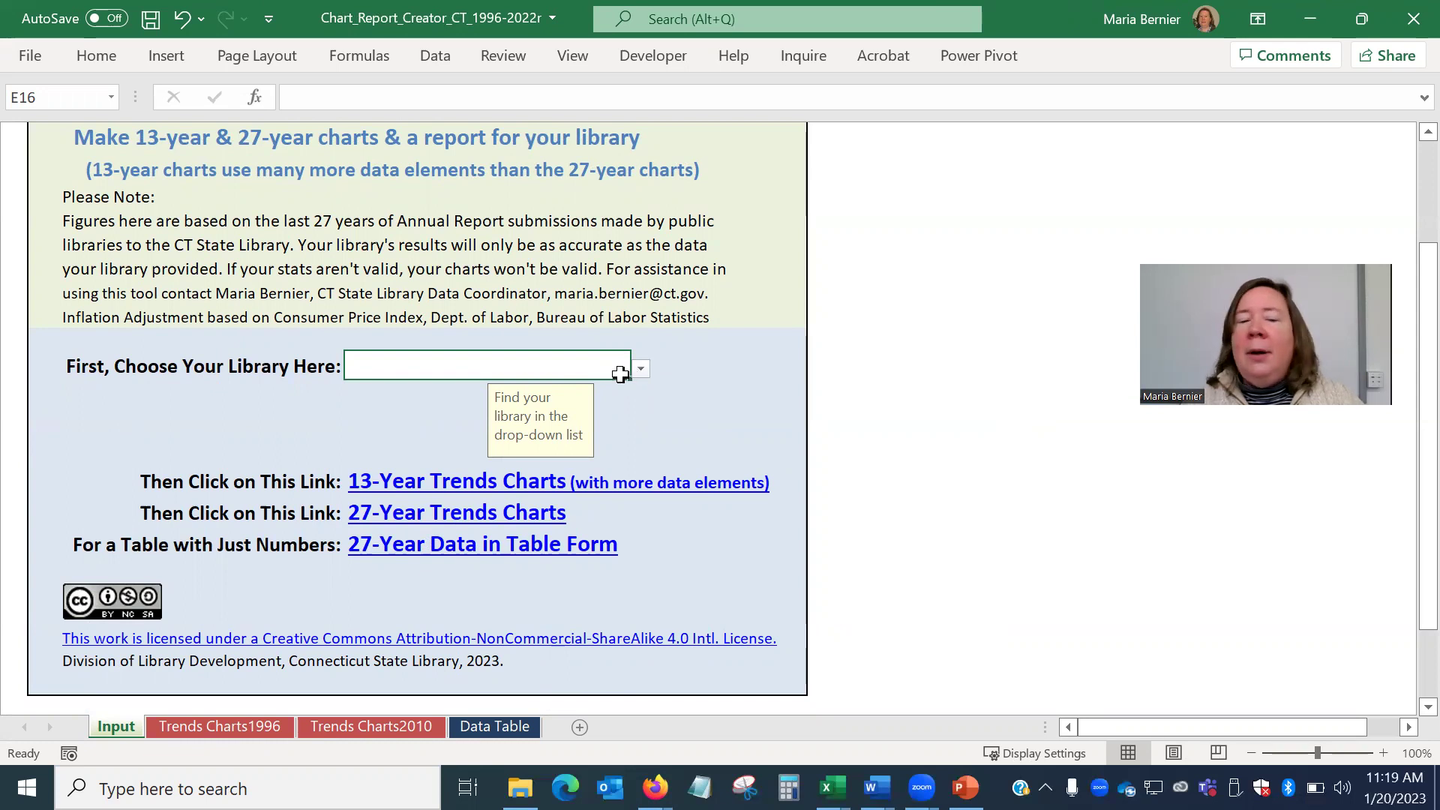
pyautogui.click(633, 372)
pyautogui.click(599, 361)
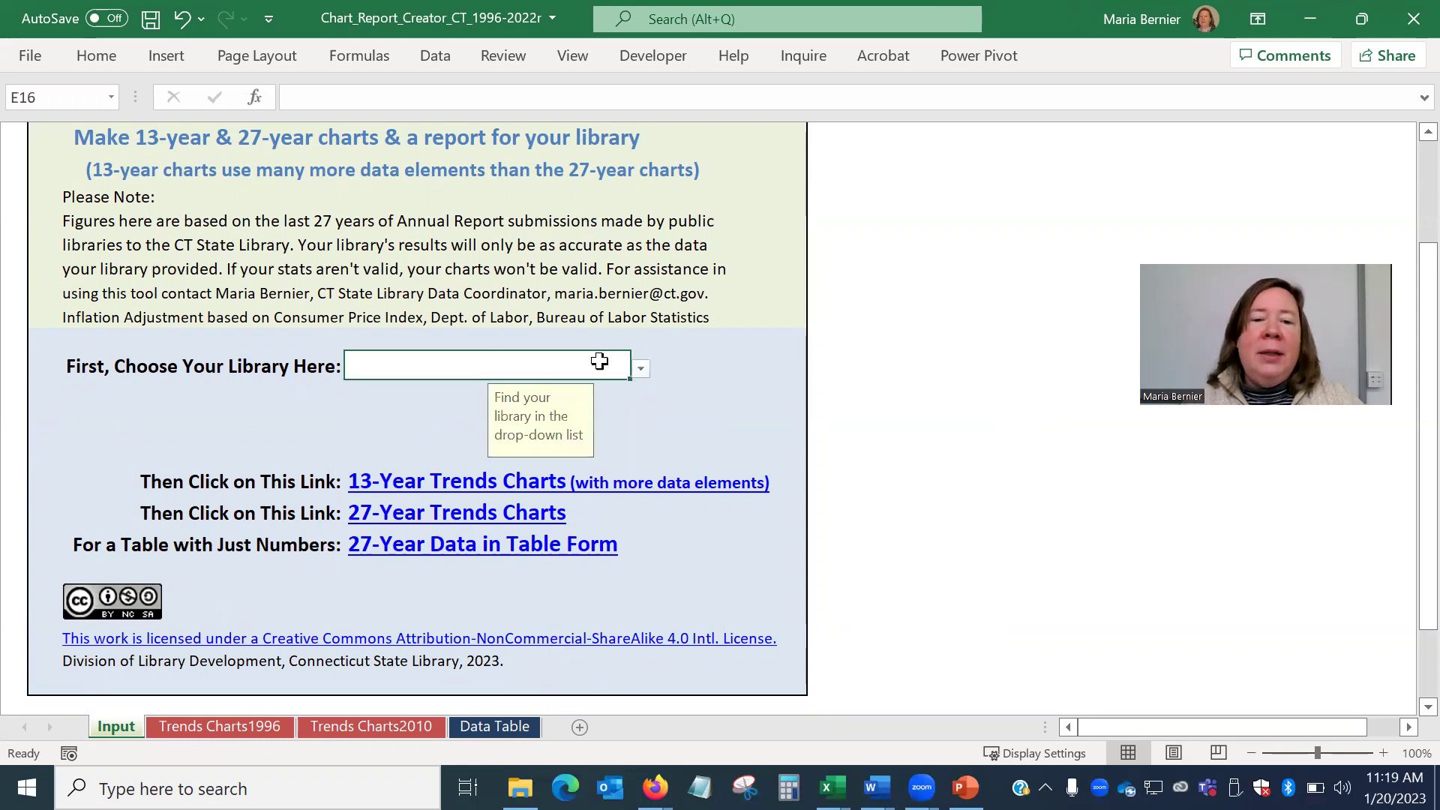
pyautogui.click(642, 369)
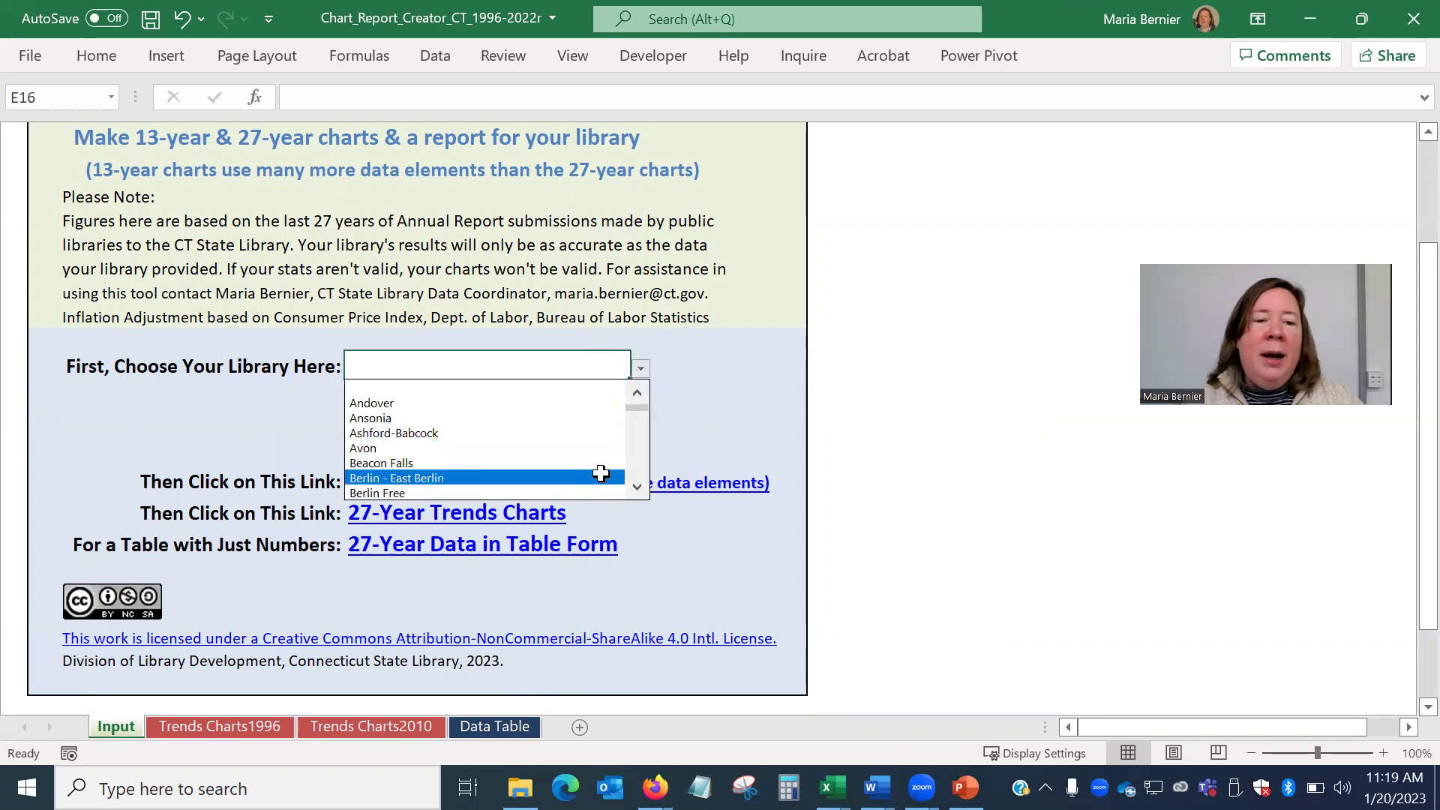
pyautogui.click(563, 448)
pyautogui.click(674, 421)
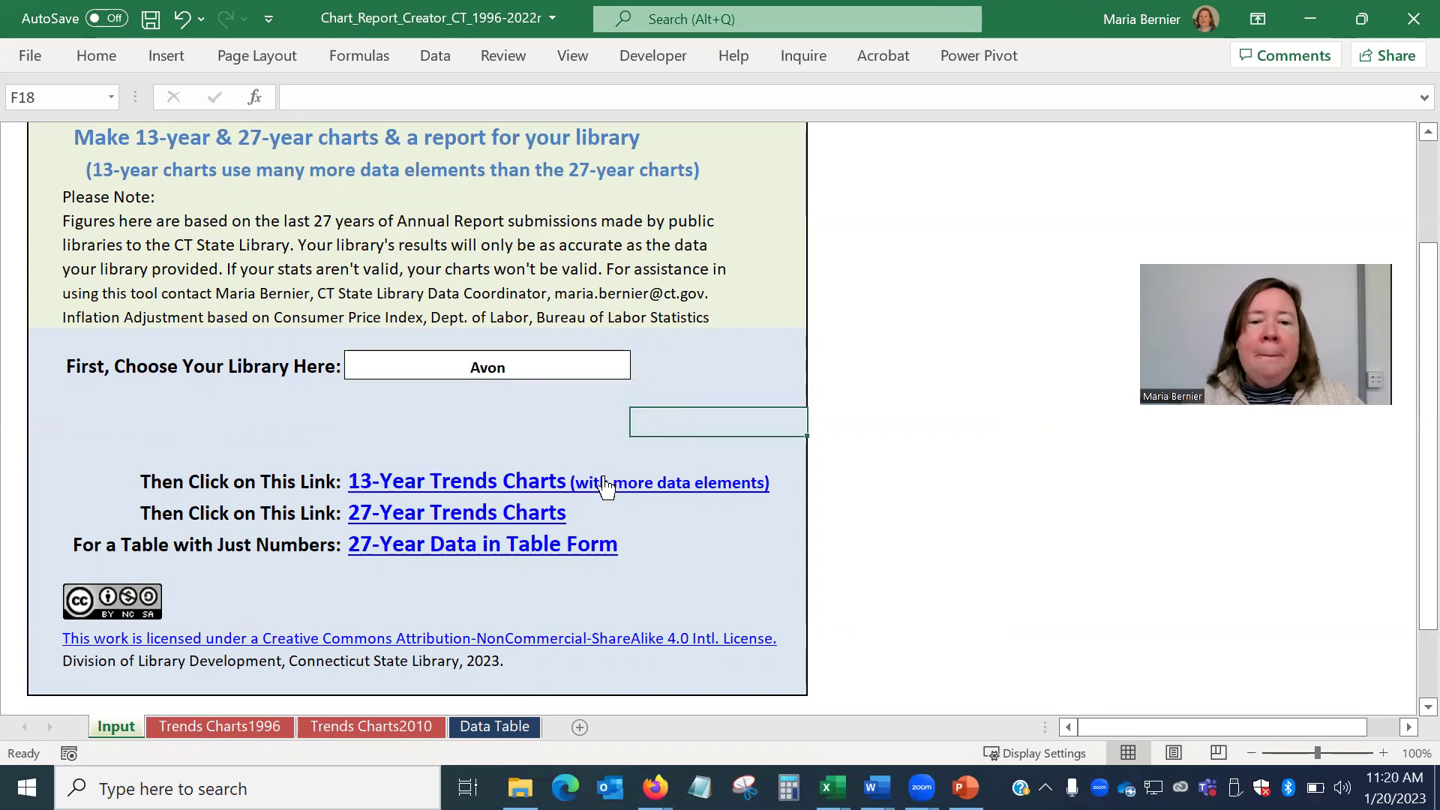
# - Open the 13-Year Trends Charts and examine Avon's circulation charts from Circulation Per Capita to YA Circulation Per Capita
pyautogui.click(605, 486)
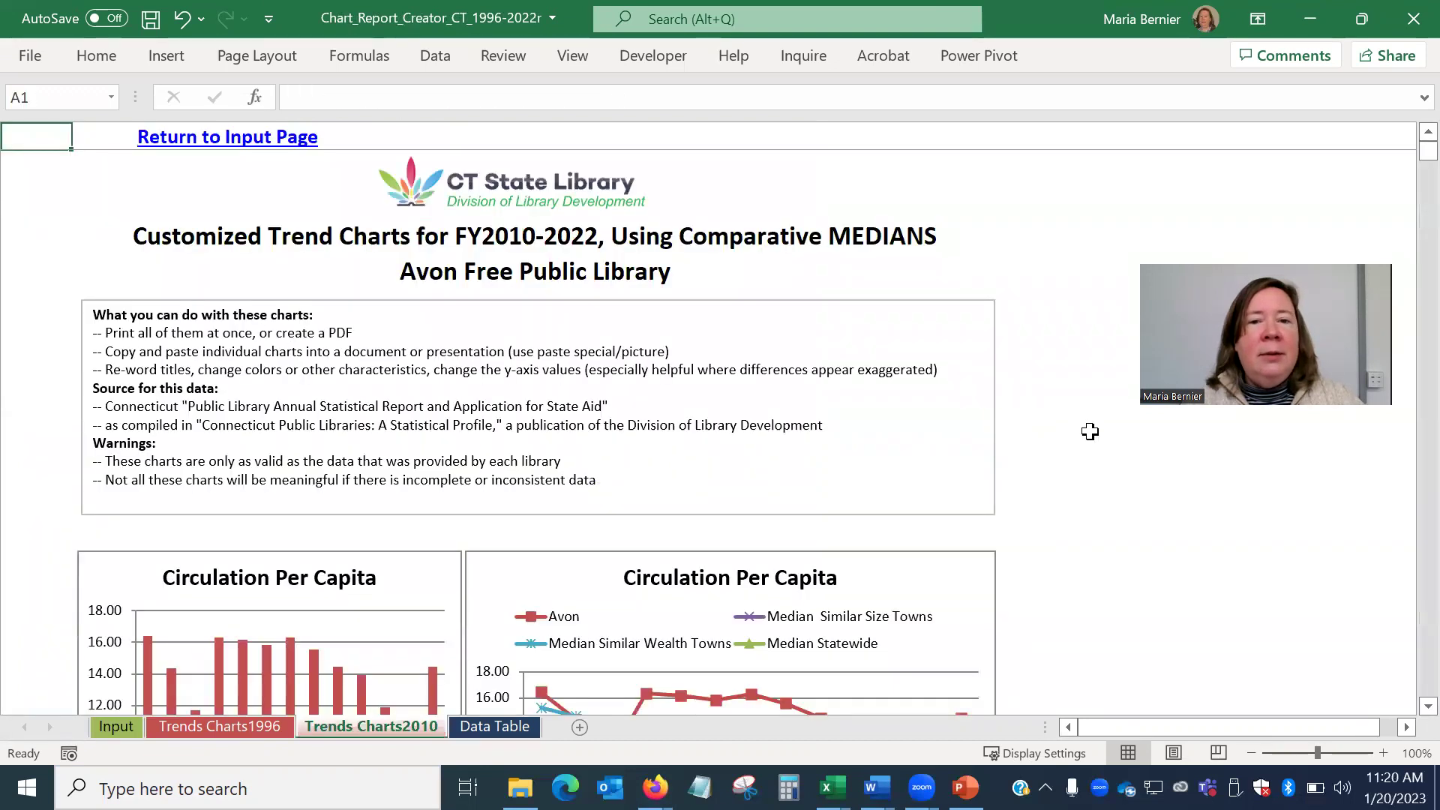
pyautogui.scroll(-5, 1087, 428)
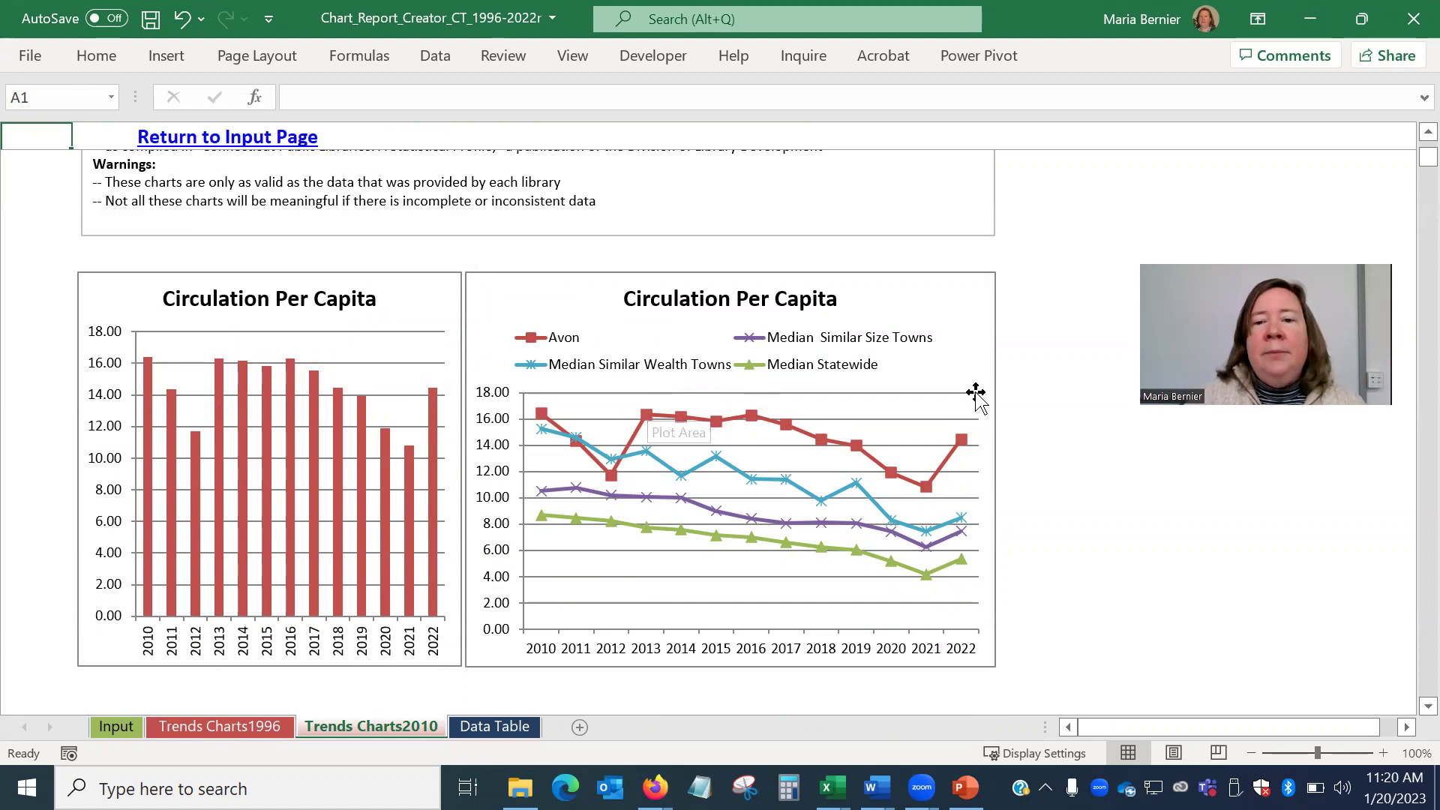
pyautogui.scroll(-6, 1079, 445)
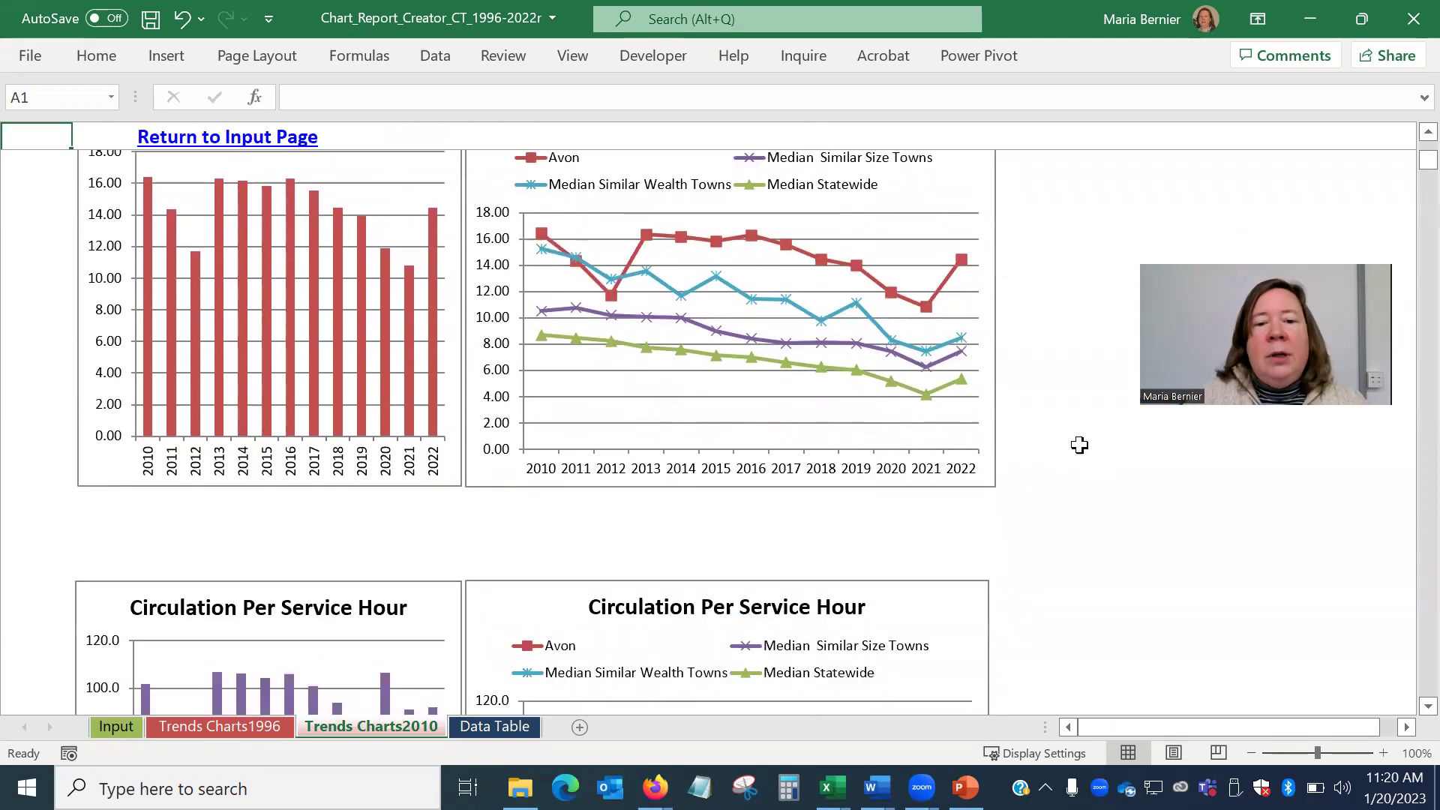
pyautogui.scroll(-5, 1079, 445)
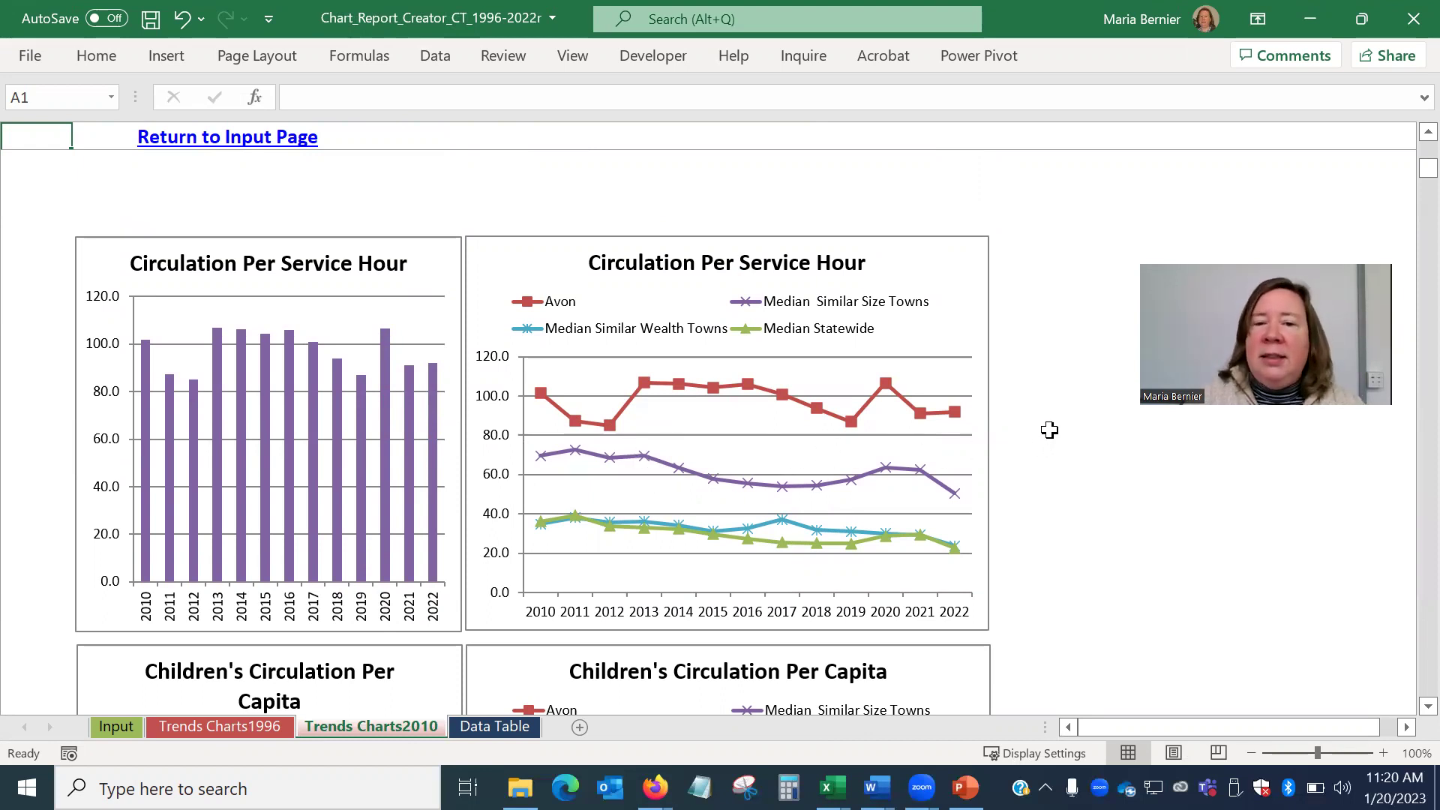
pyautogui.scroll(-7, 1049, 430)
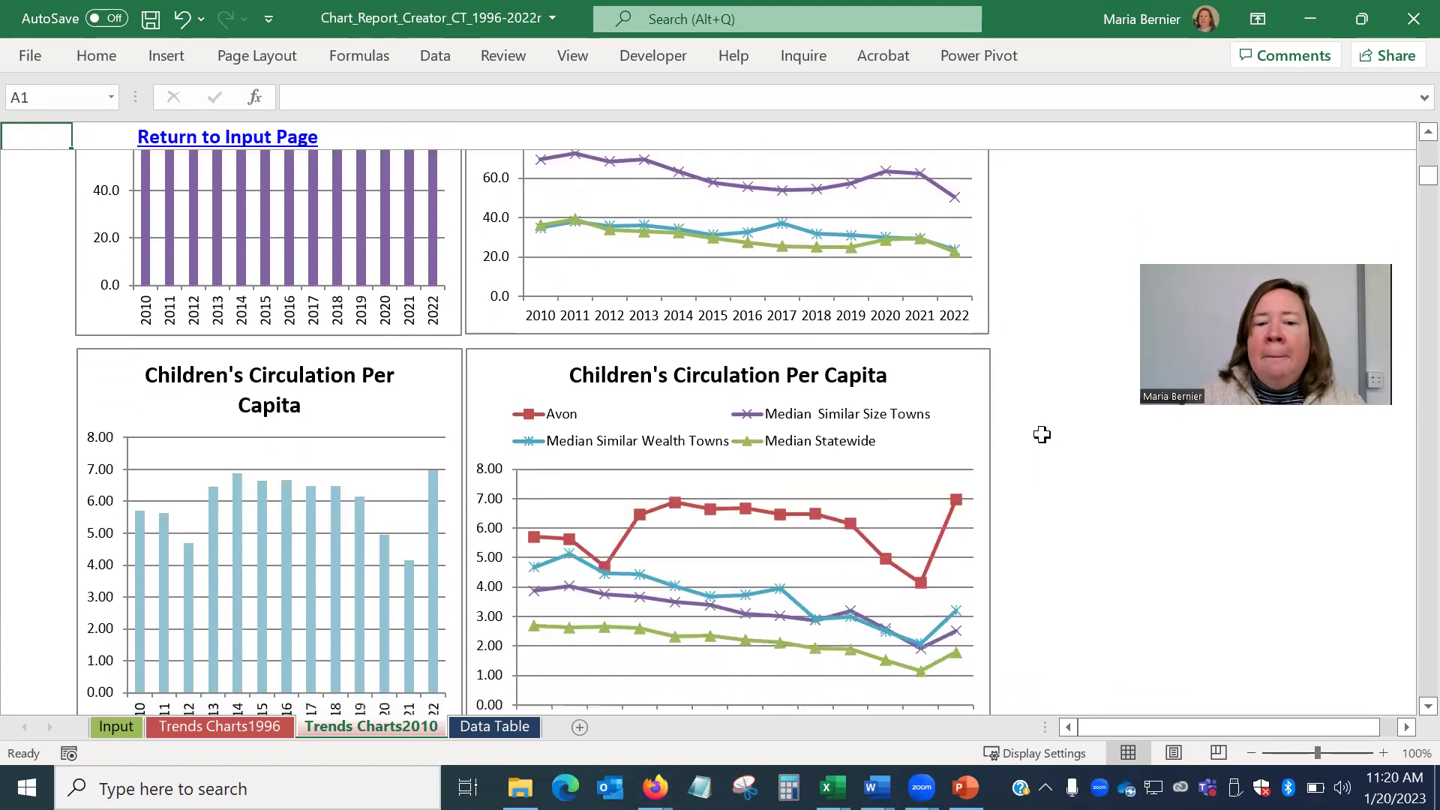
pyautogui.scroll(-9, 1042, 435)
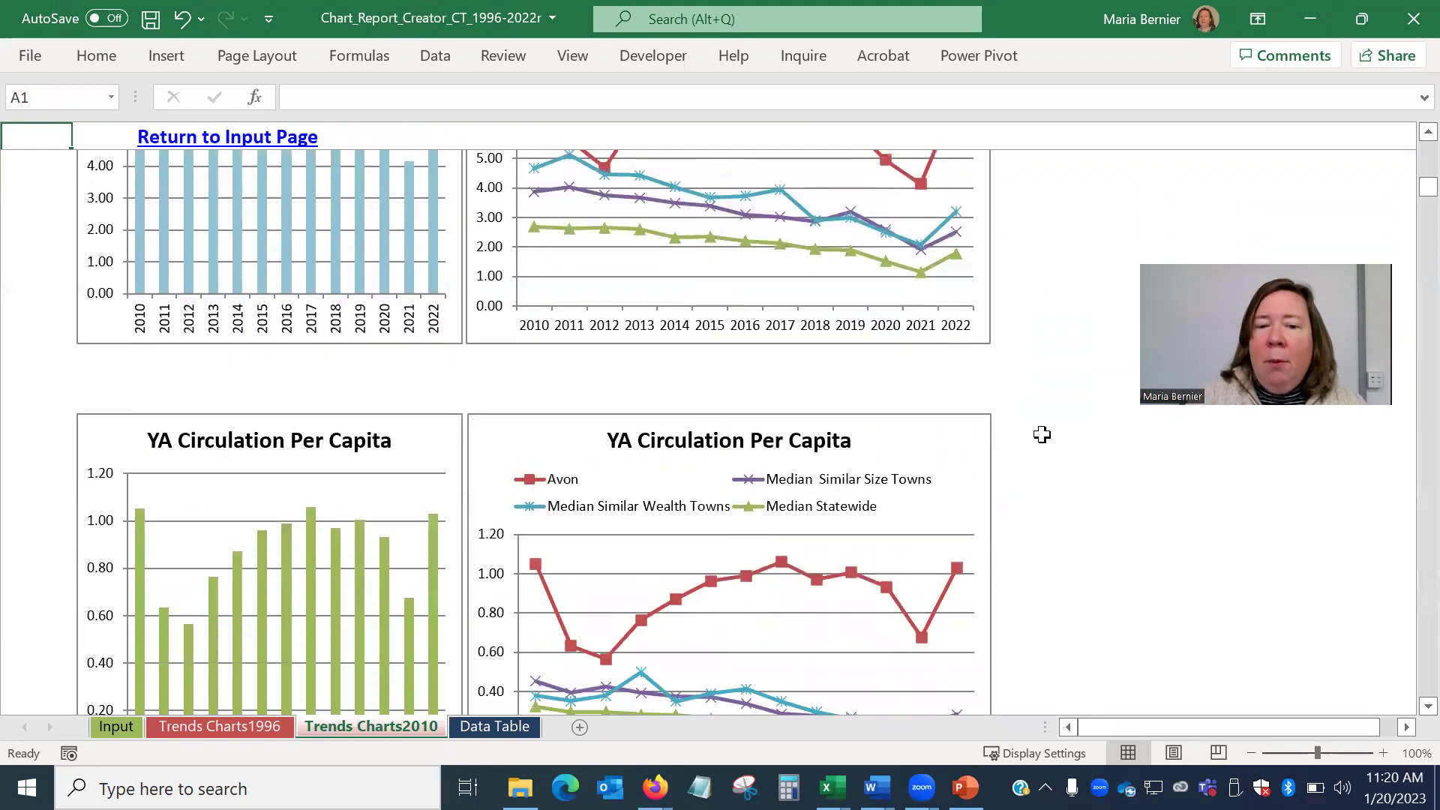
pyautogui.scroll(-8, 1041, 435)
pyautogui.scroll(2, 1047, 428)
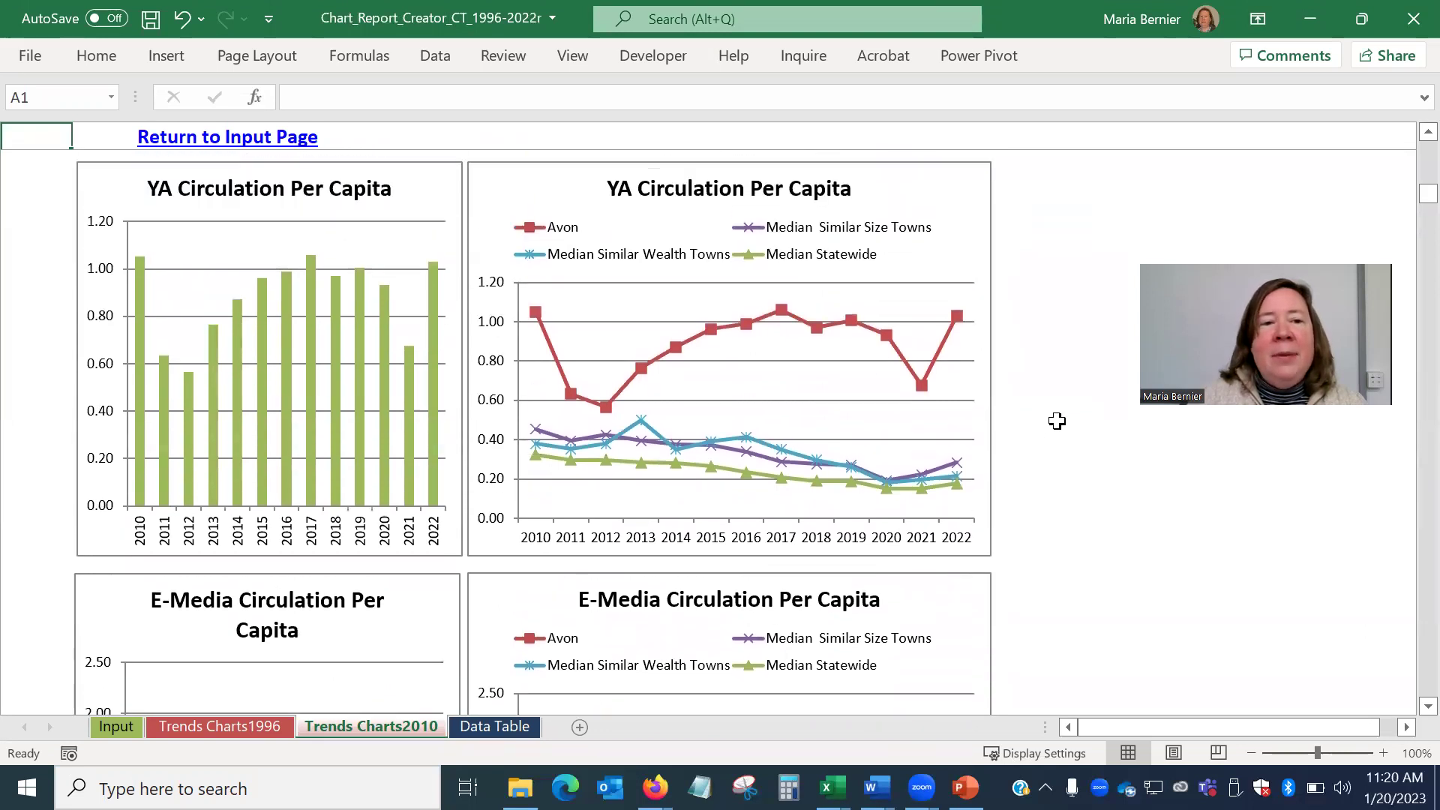
pyautogui.scroll(10, 1053, 422)
pyautogui.scroll(4, 1061, 400)
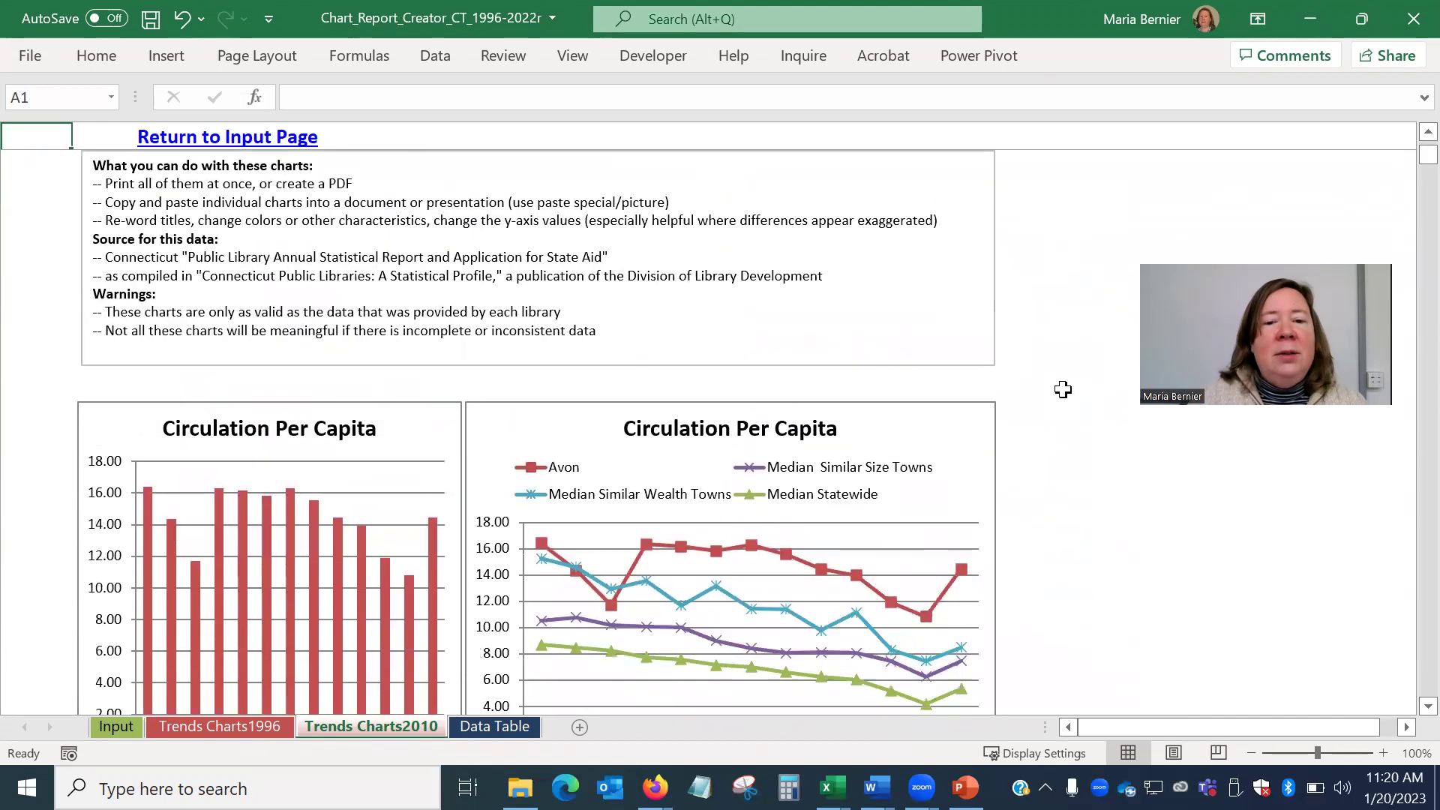
# - Review the remaining 13-year circulation charts, including E-Media, Books & Serials, DVD/Video, Audio and Non-Resident Circulation, through Collection Turnover
pyautogui.scroll(-7, 1063, 389)
pyautogui.scroll(-7, 1062, 390)
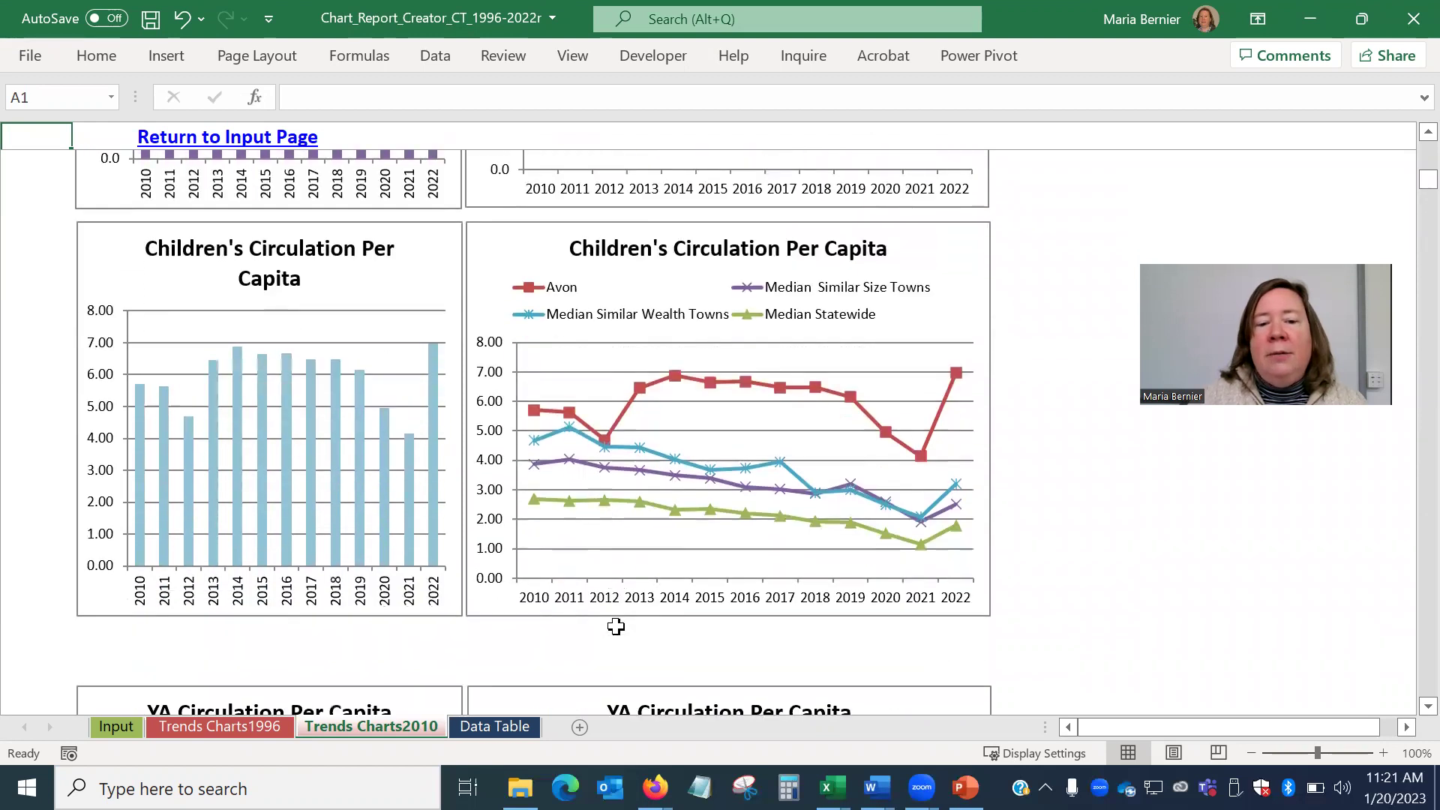
pyautogui.scroll(-5, 902, 592)
pyautogui.scroll(-5, 1133, 599)
pyautogui.scroll(-3, 1128, 592)
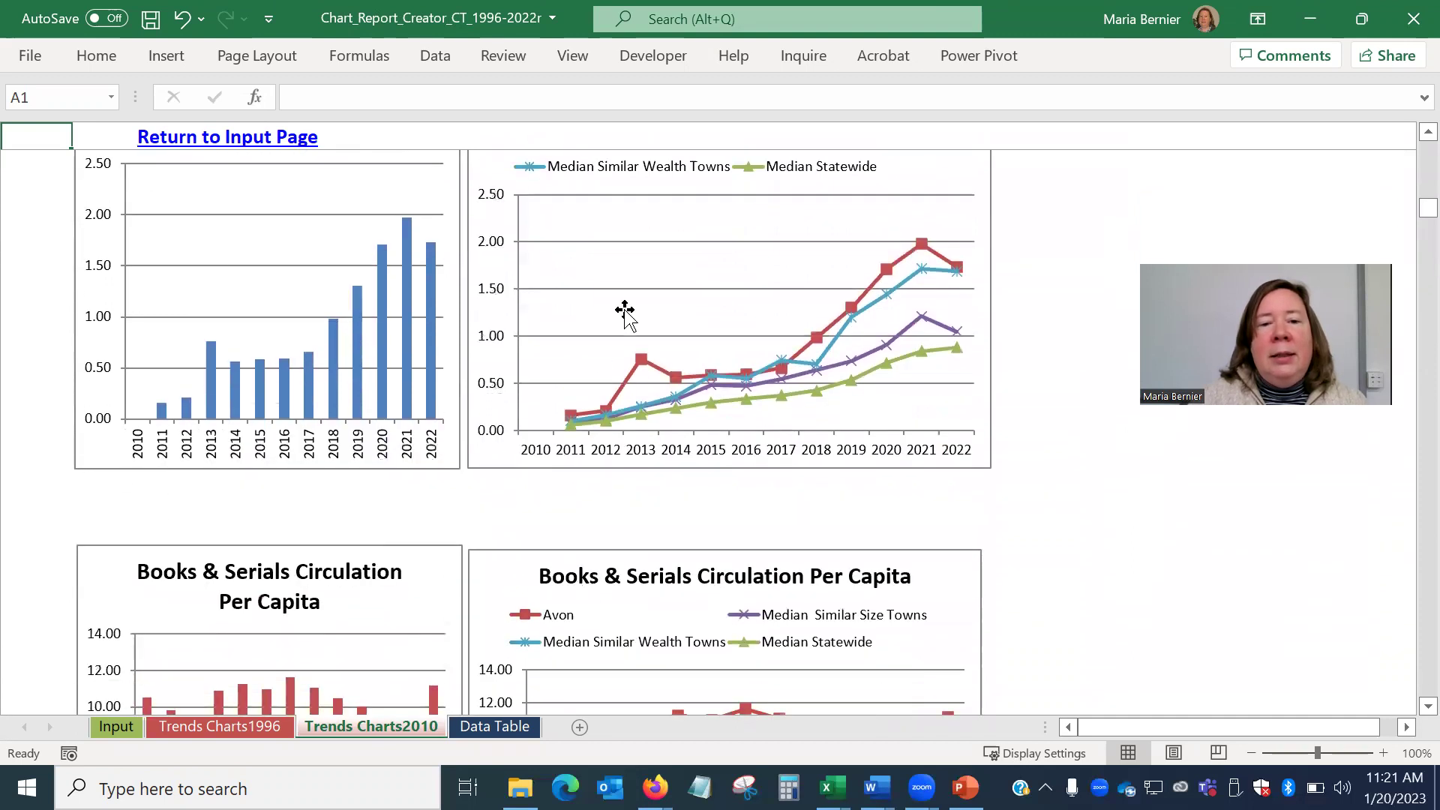
pyautogui.scroll(-8, 1143, 573)
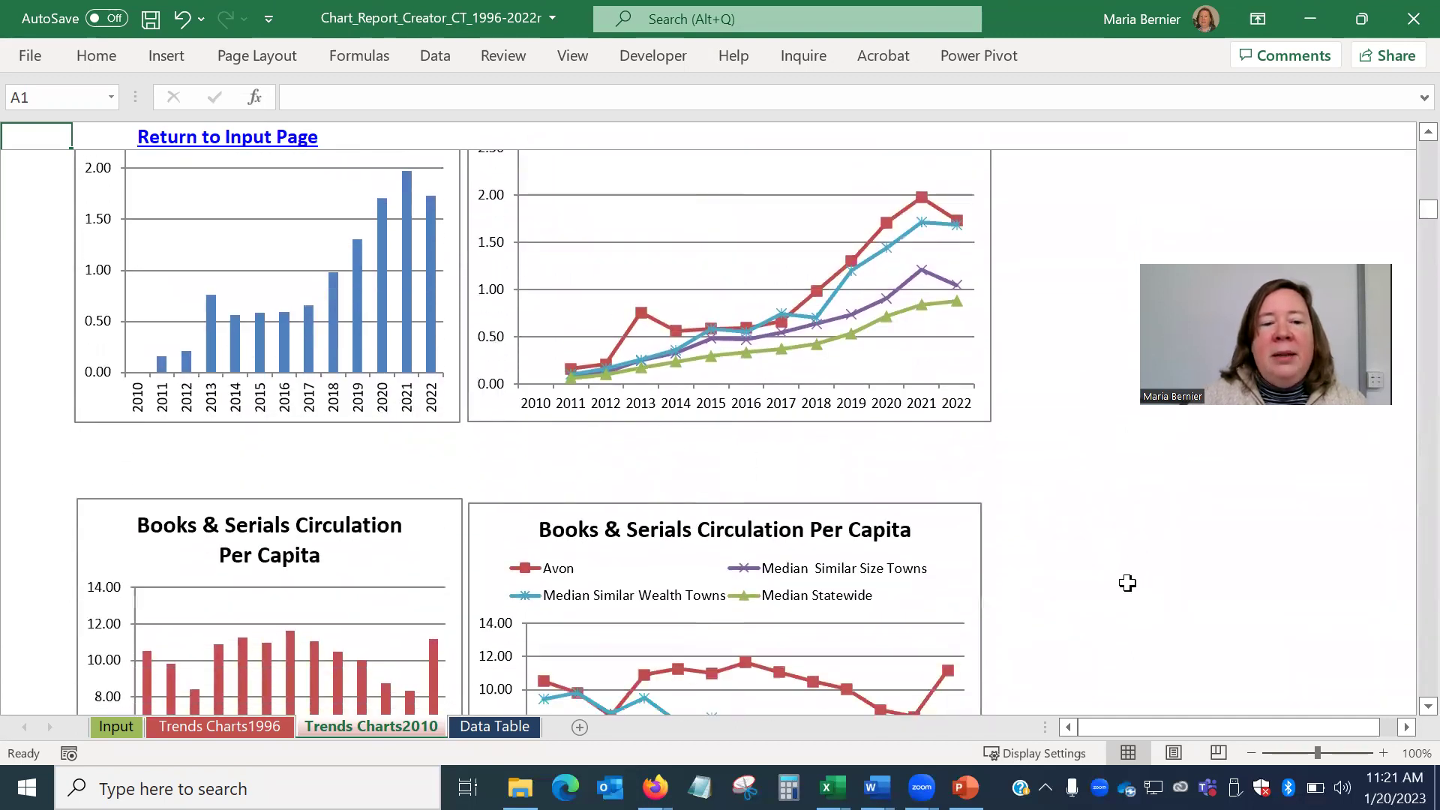
pyautogui.scroll(-12, 1091, 563)
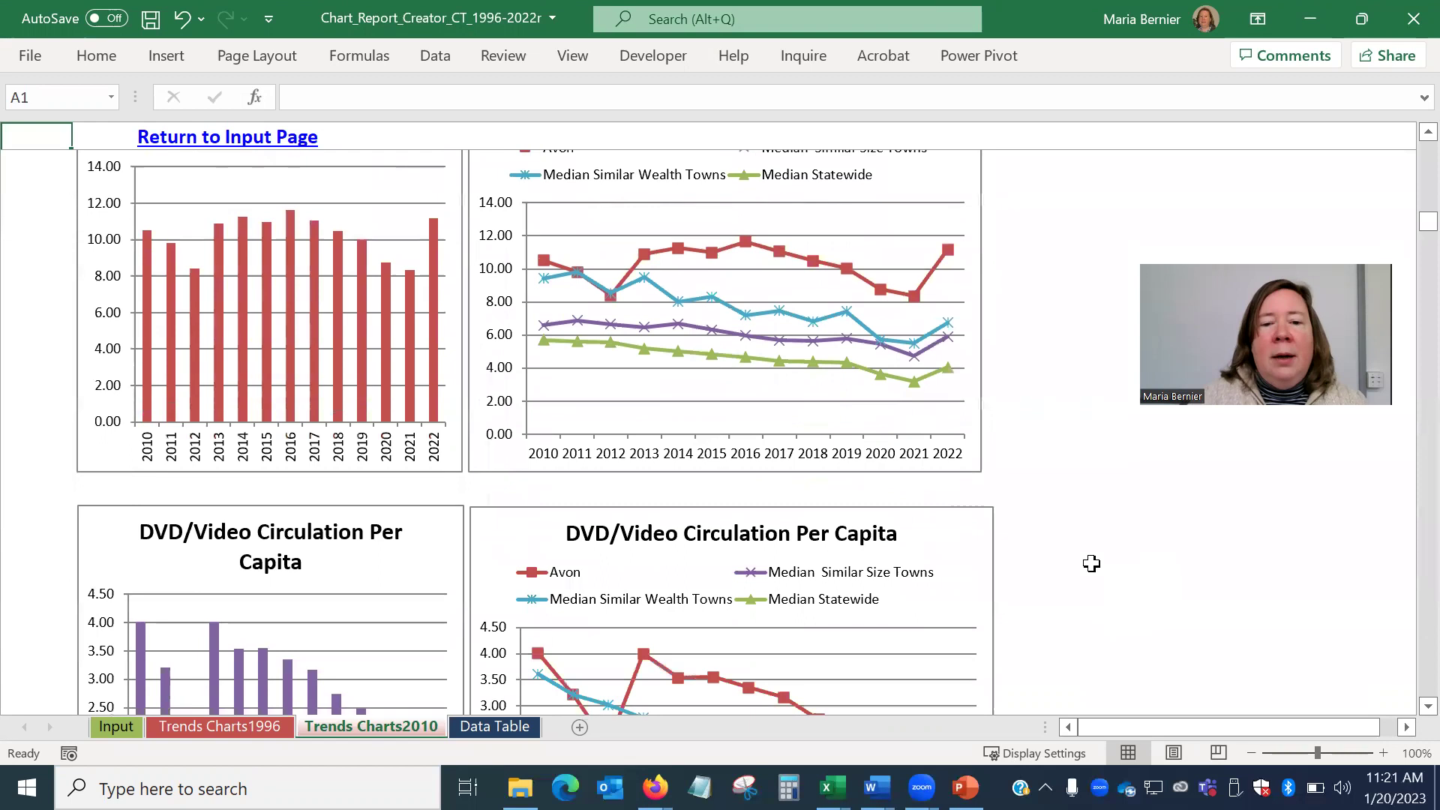
pyautogui.scroll(-18, 1063, 551)
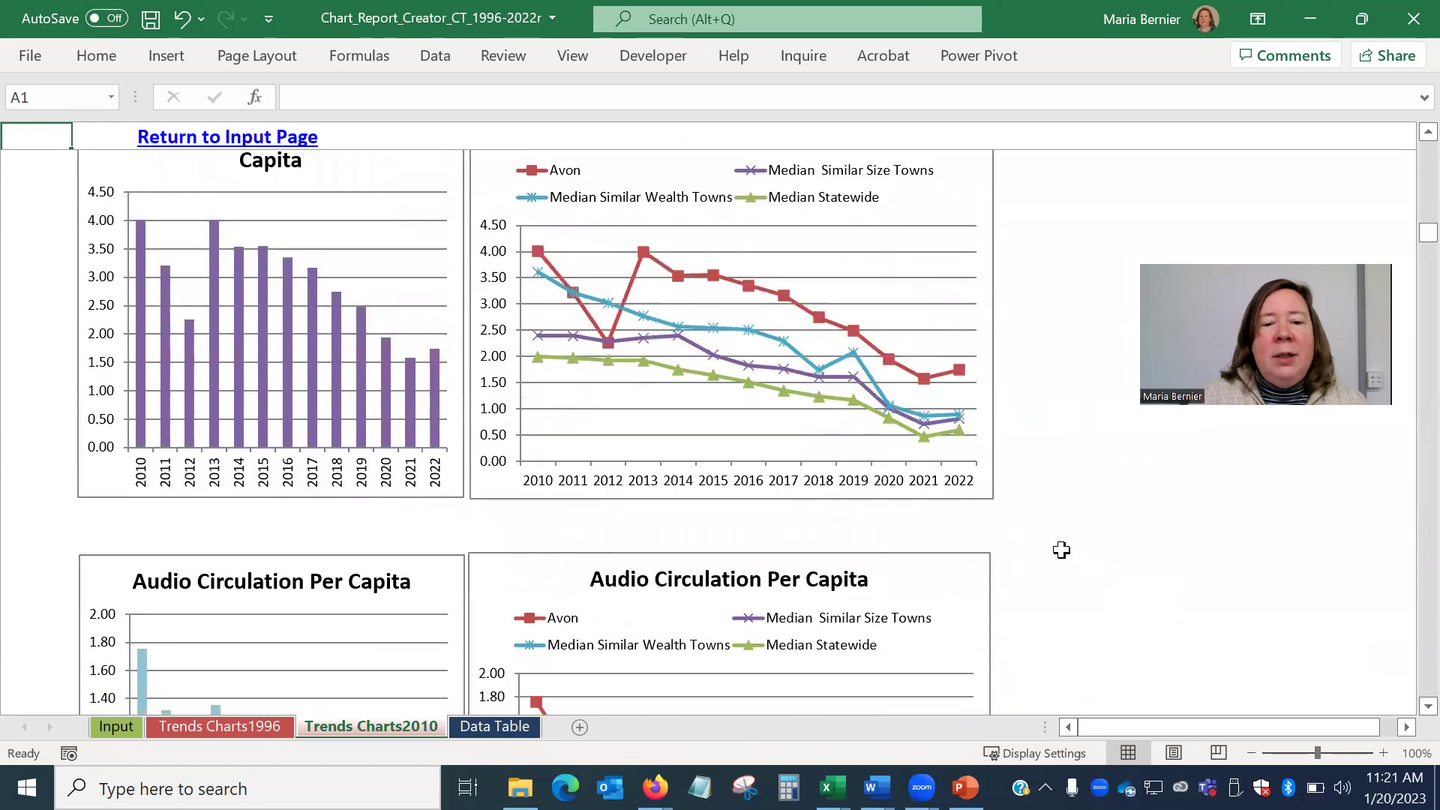
pyautogui.scroll(-13, 1049, 535)
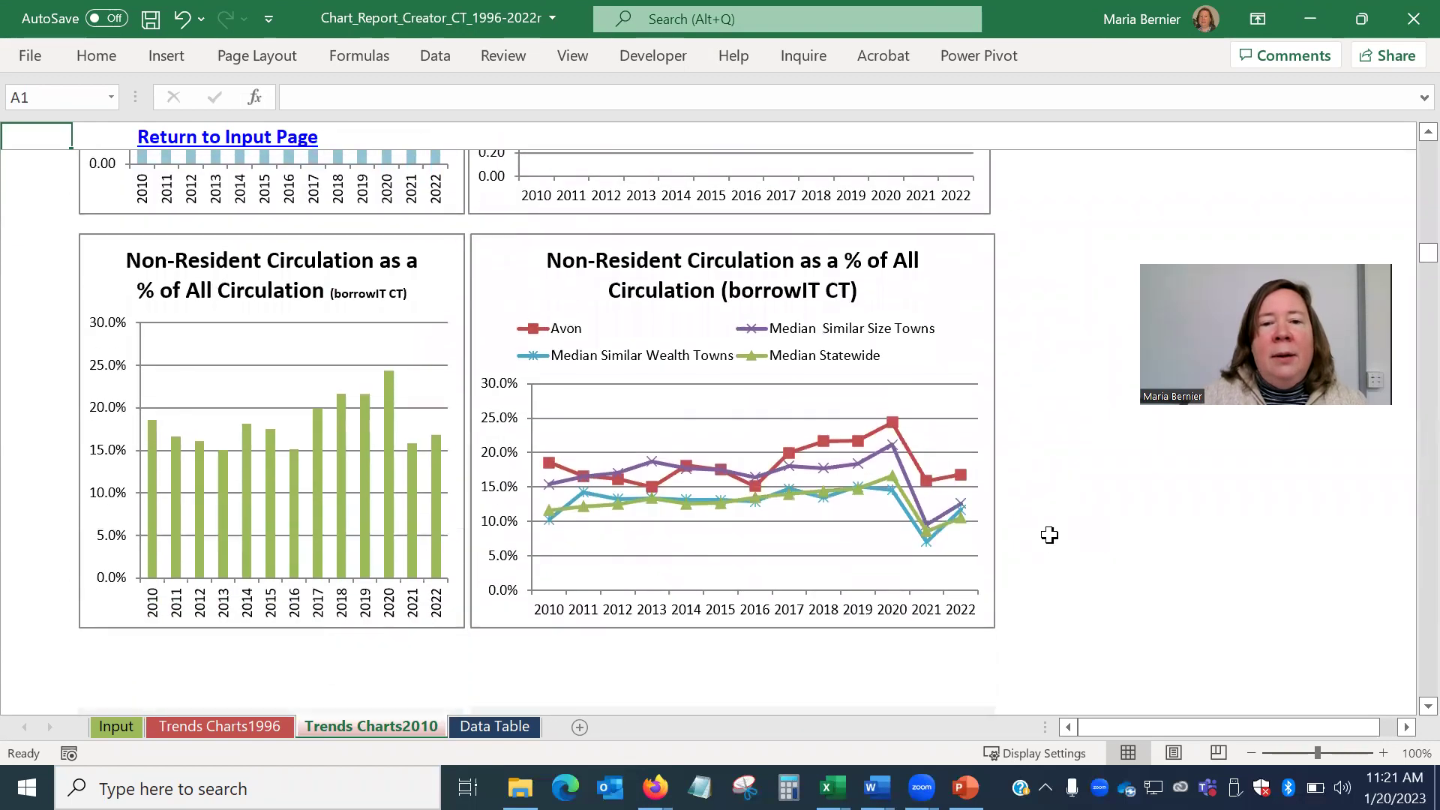
pyautogui.scroll(-4, 1044, 529)
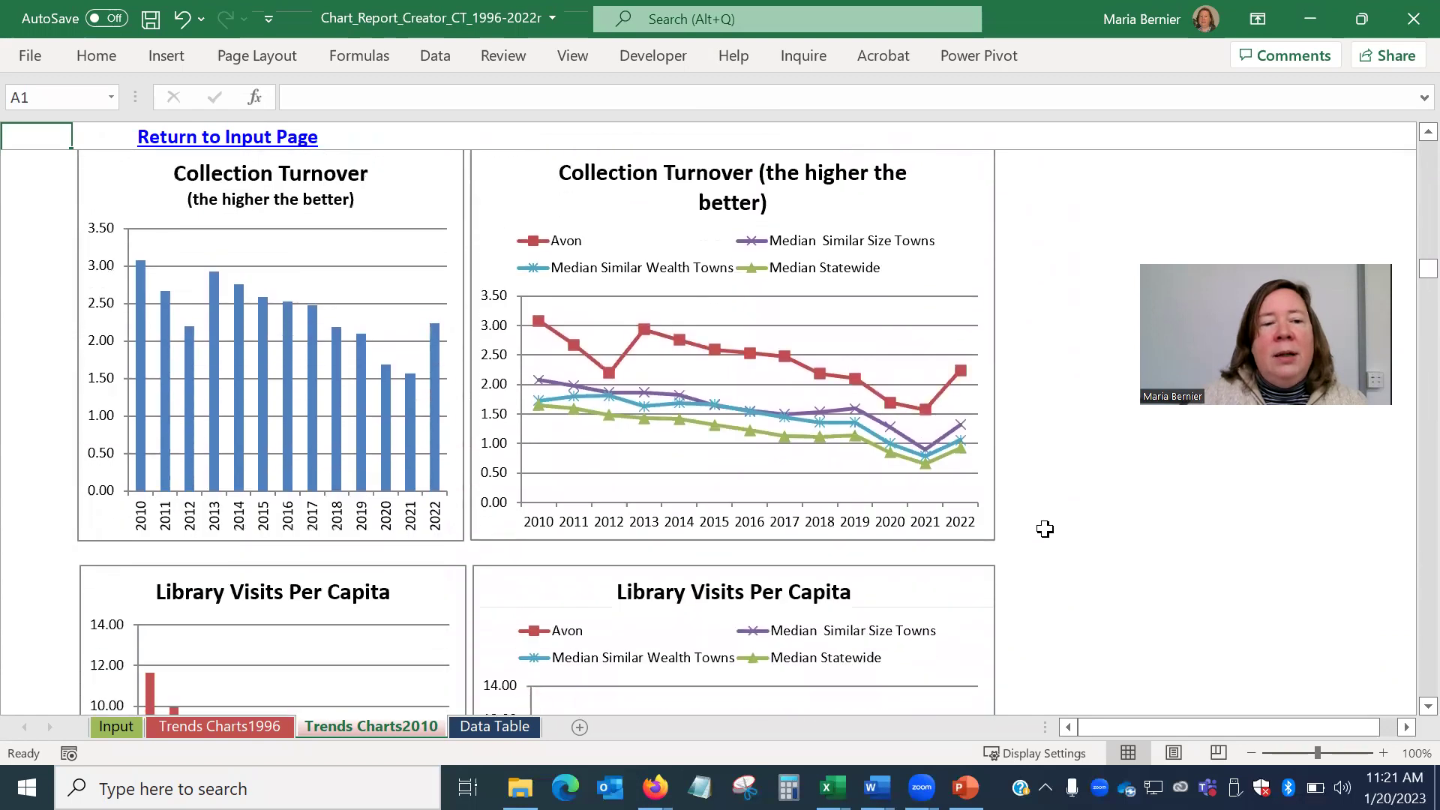
# - Examine the 13-year Library Visits Per Capita and Library Visits Per Service Hour charts for Avon
pyautogui.scroll(-10, 1045, 529)
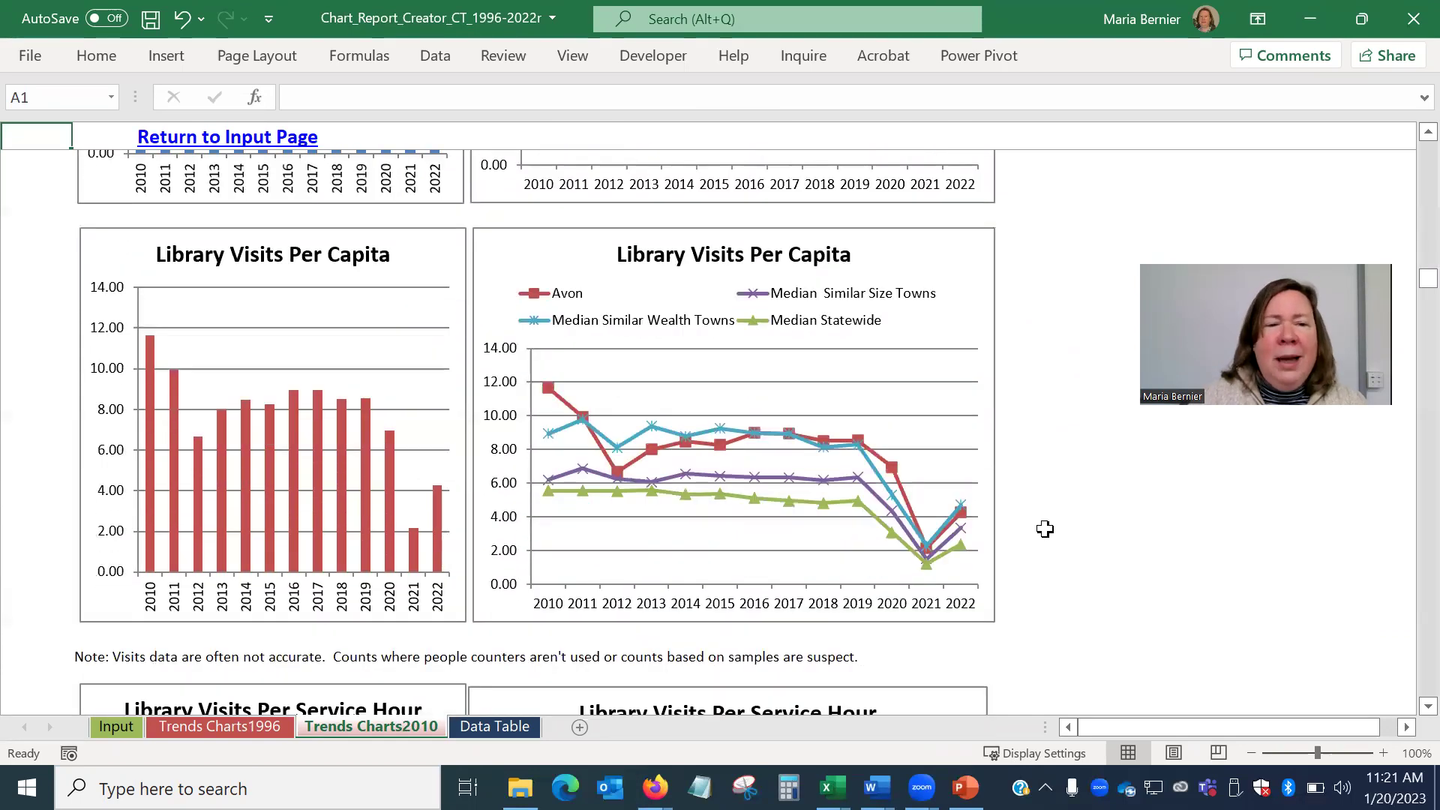
pyautogui.scroll(-2, 1044, 529)
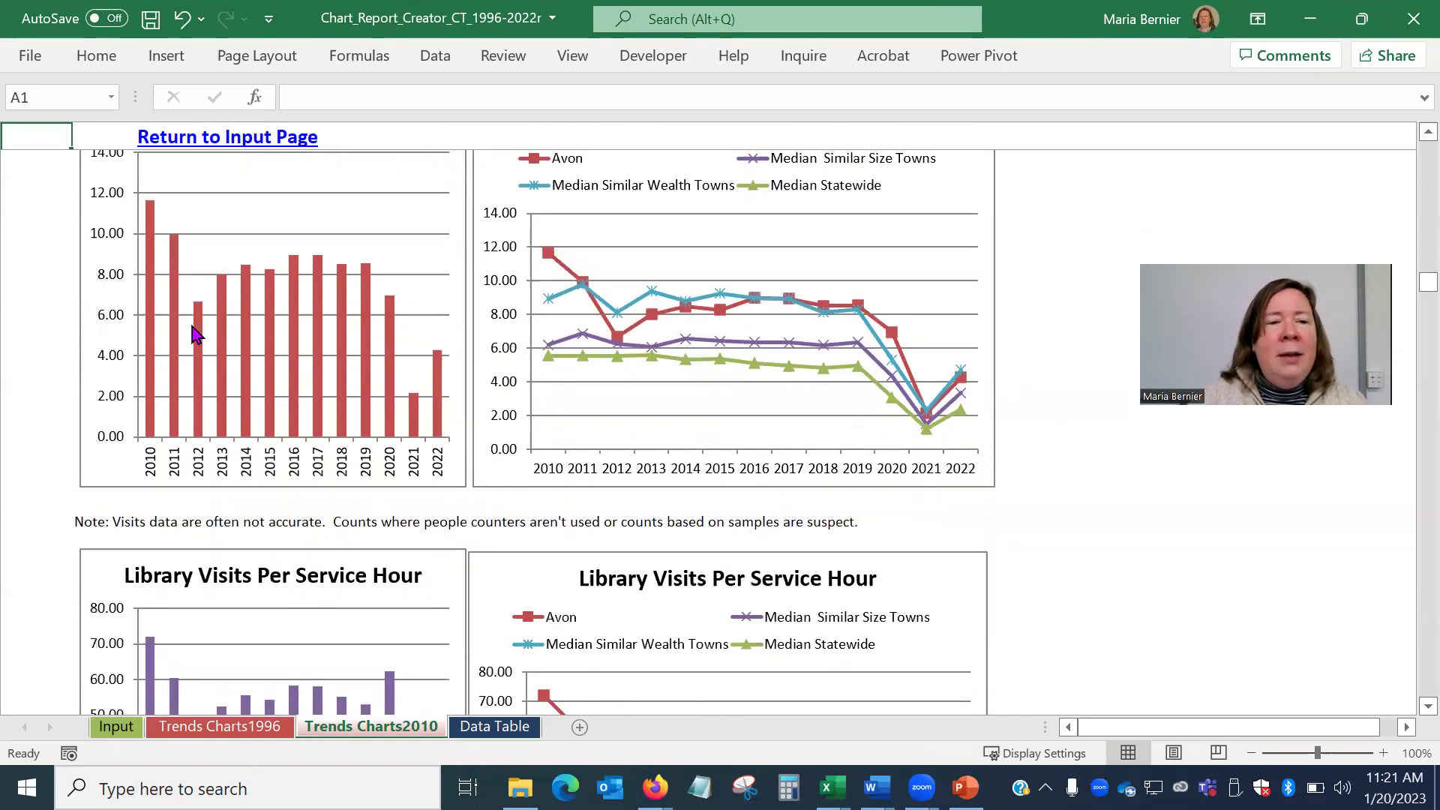
pyautogui.scroll(2, 214, 390)
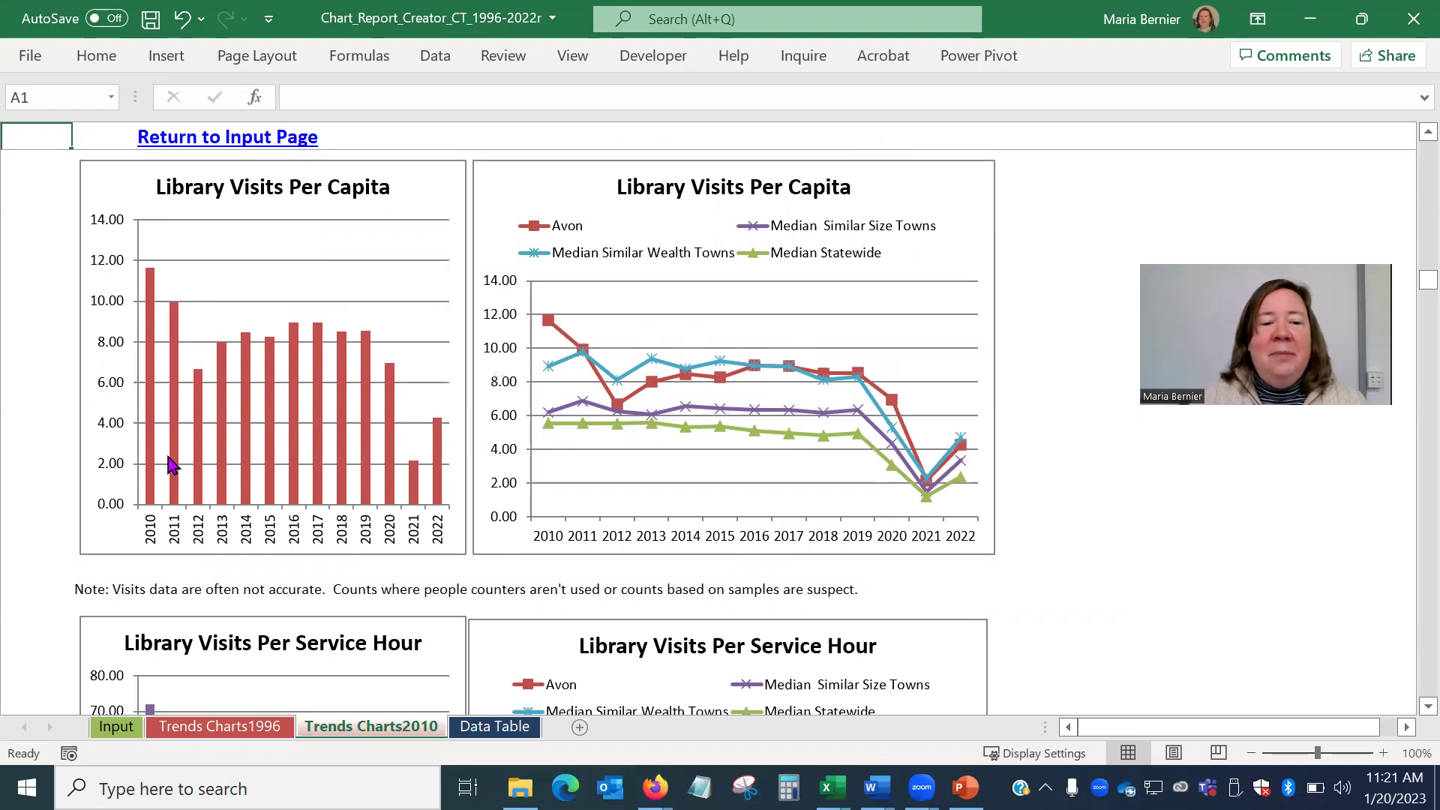
pyautogui.scroll(-3, 171, 468)
pyautogui.scroll(-1, 173, 459)
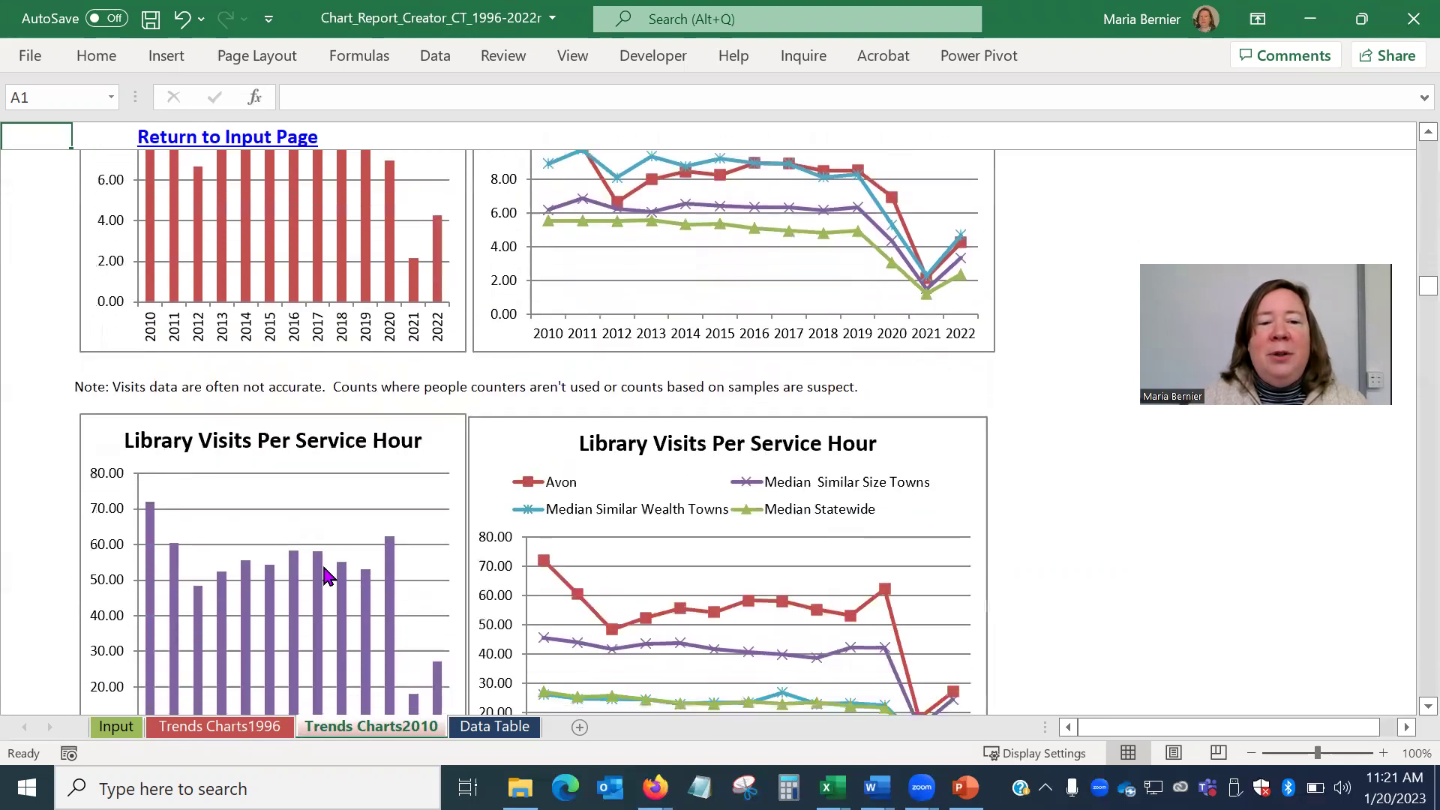
pyautogui.scroll(6, 1118, 511)
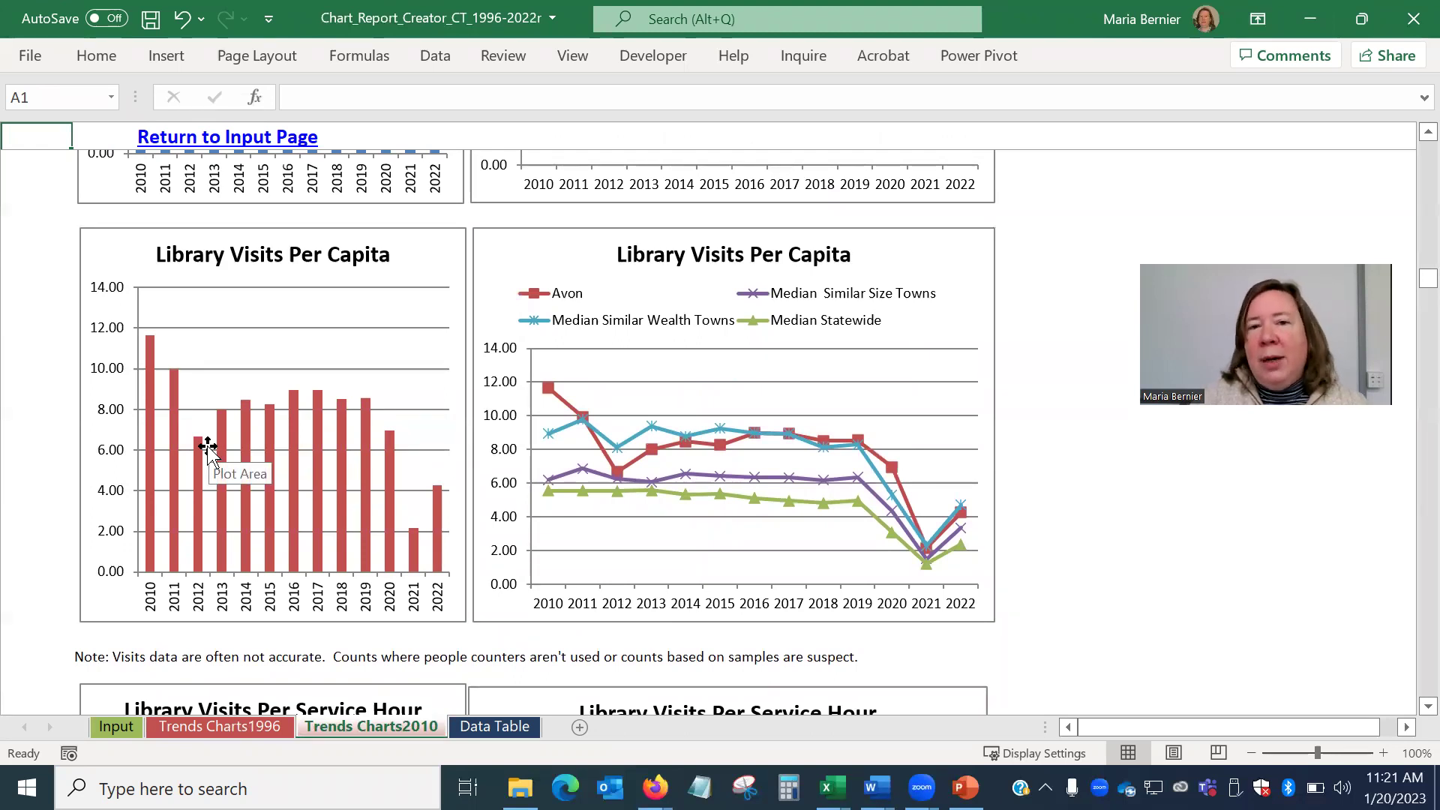
pyautogui.moveTo(206, 448)
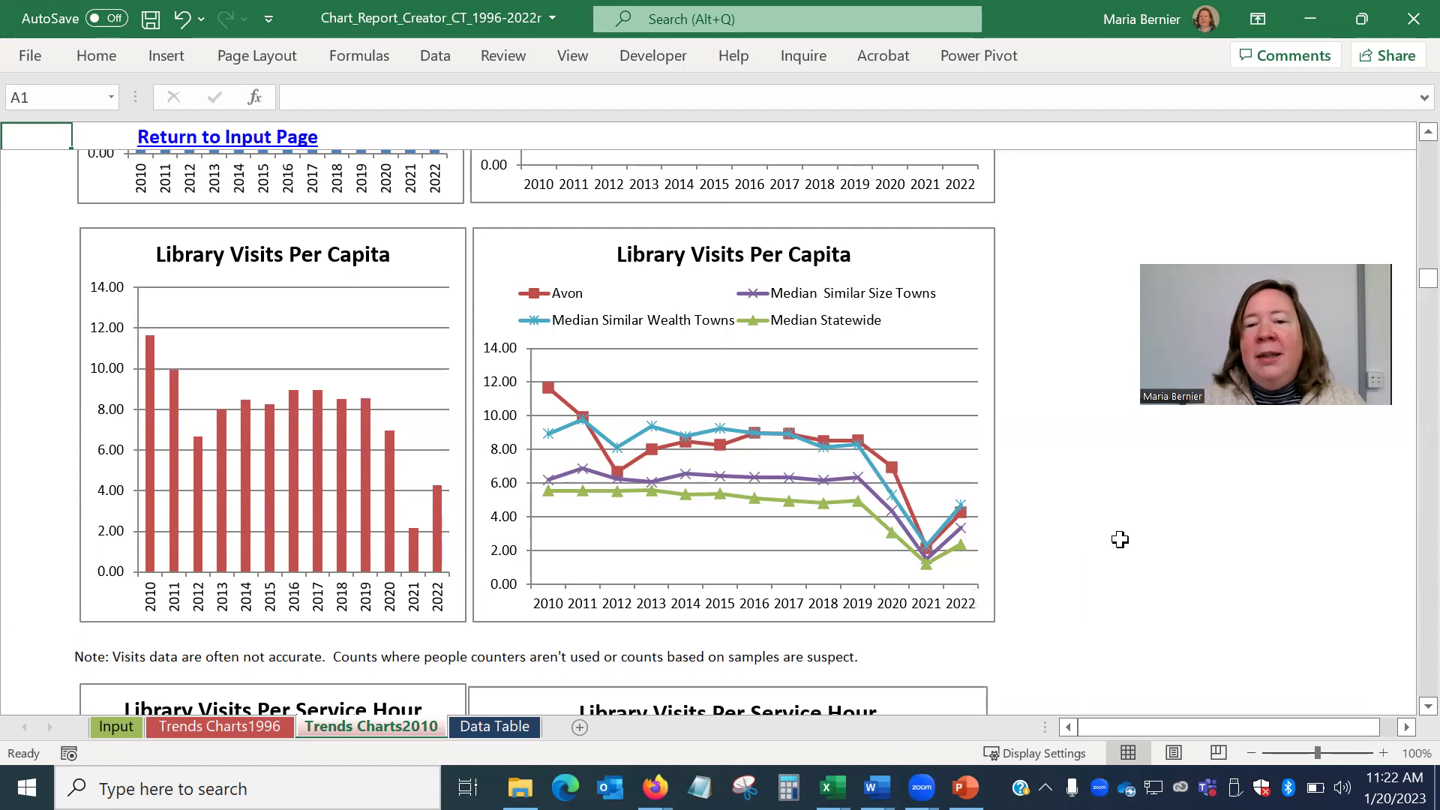
pyautogui.scroll(-10, 1091, 564)
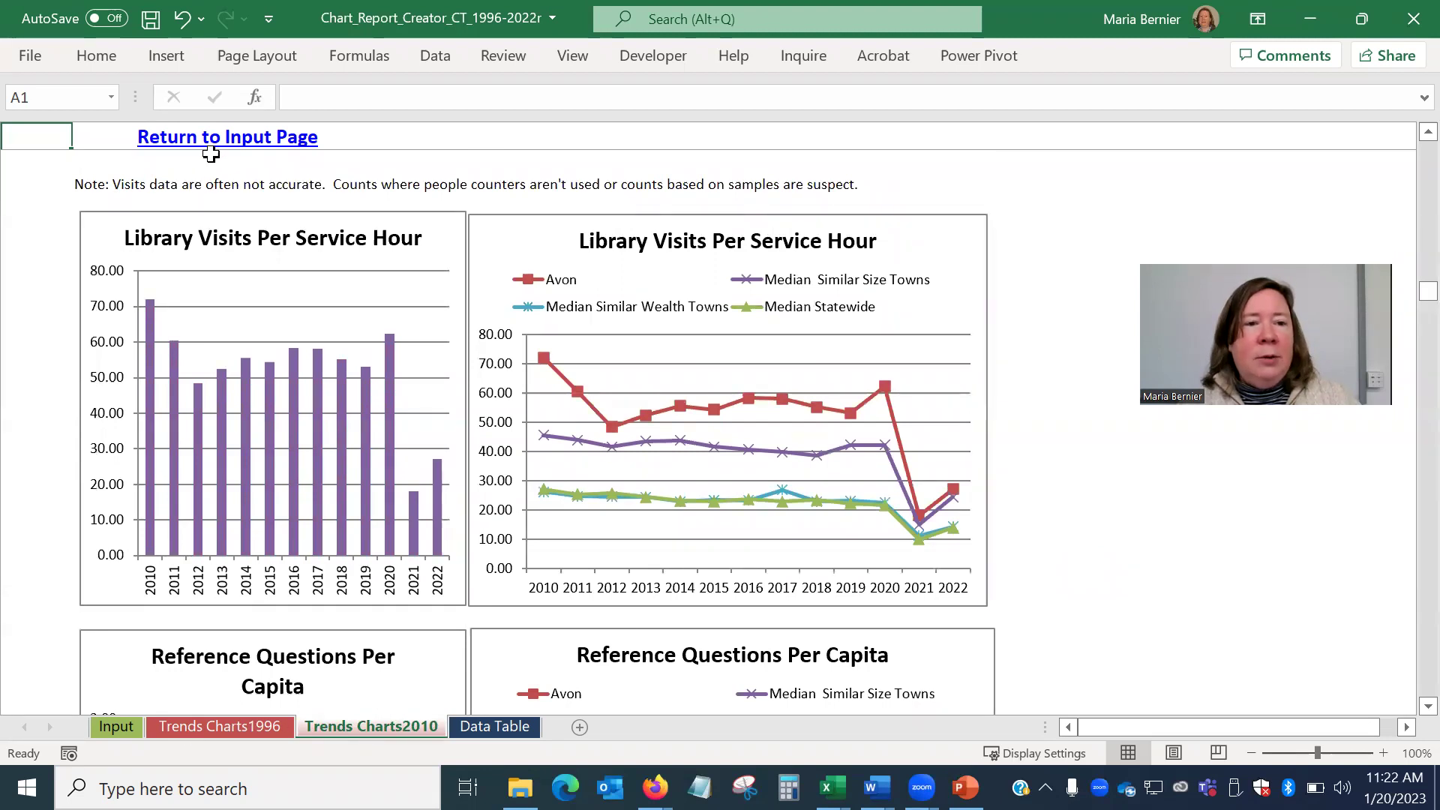
# - View the Trends Charts1996 sheet and examine its 27-year Circulation Per Capita and Library Visits Per Capita charts
pyautogui.click(239, 728)
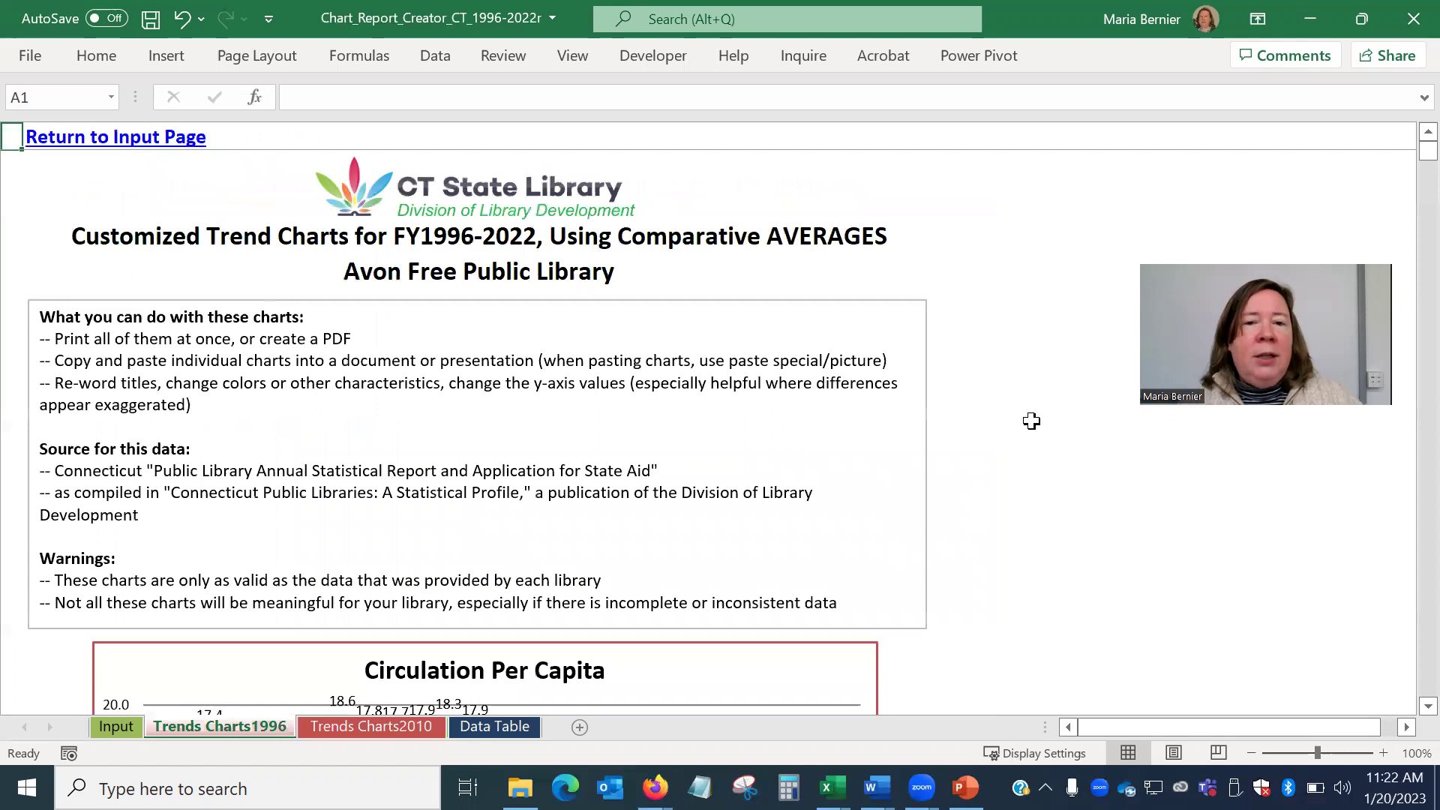
pyautogui.scroll(-15, 1031, 421)
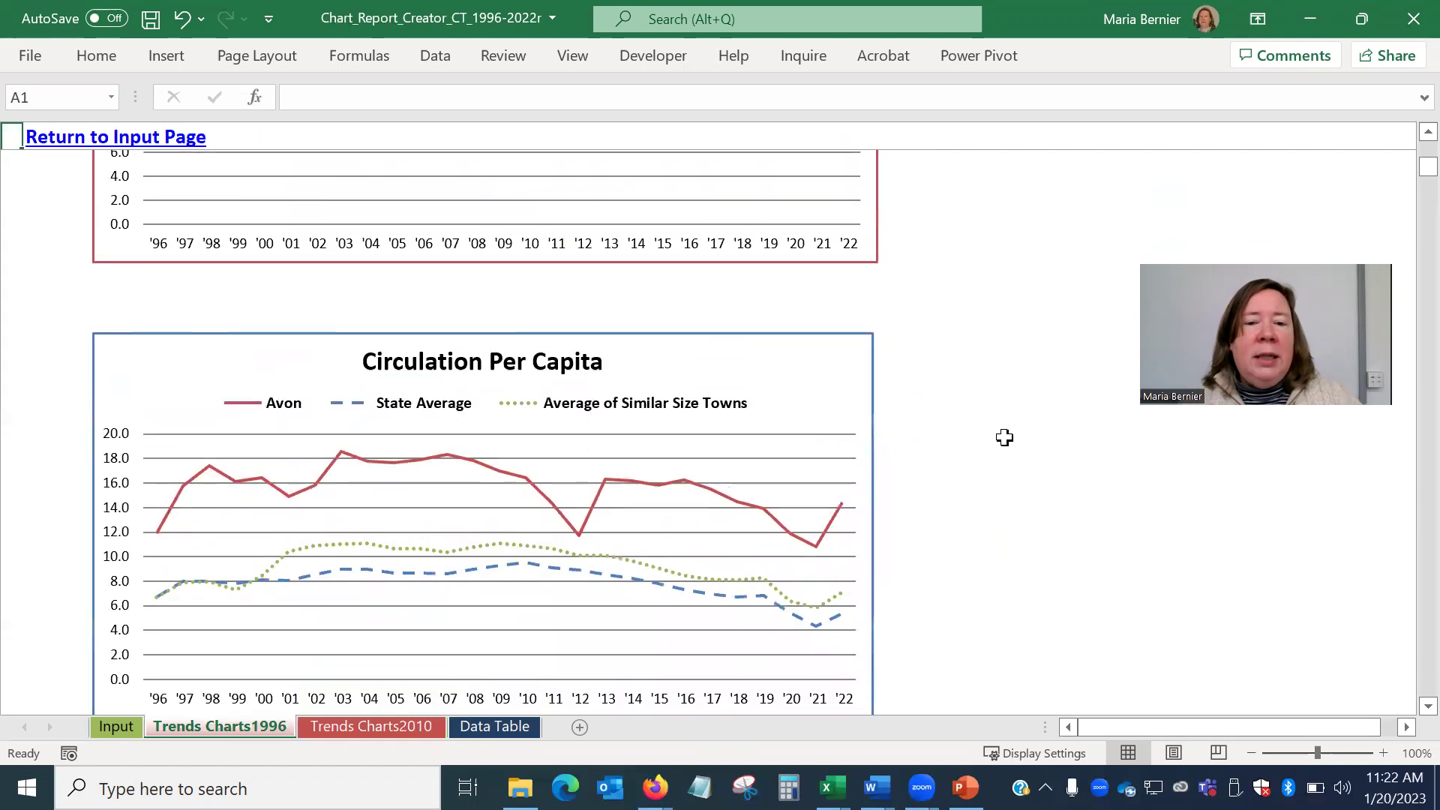
pyautogui.scroll(-3, 1002, 440)
pyautogui.scroll(-3, 1001, 443)
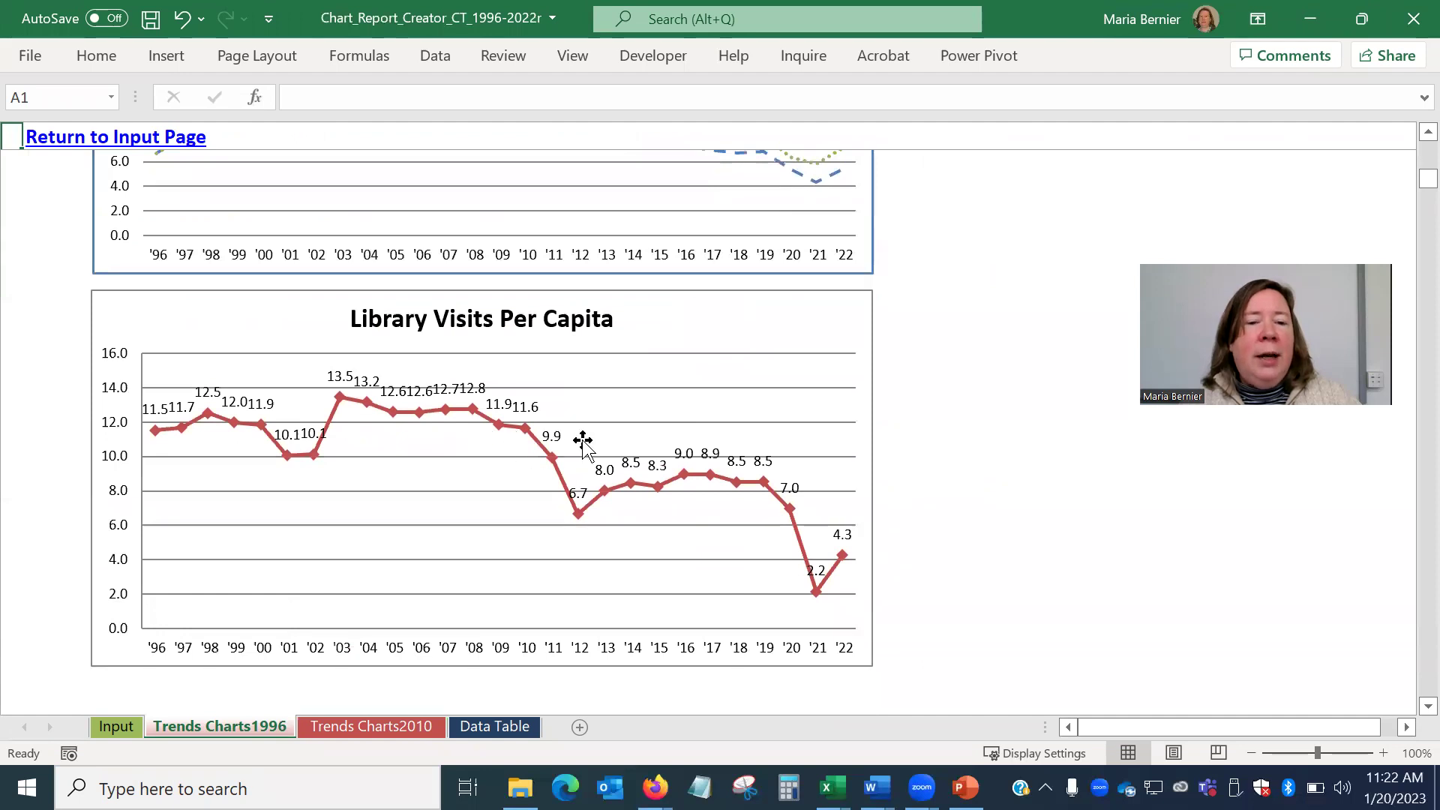
pyautogui.scroll(-5, 581, 457)
pyautogui.scroll(-3, 578, 461)
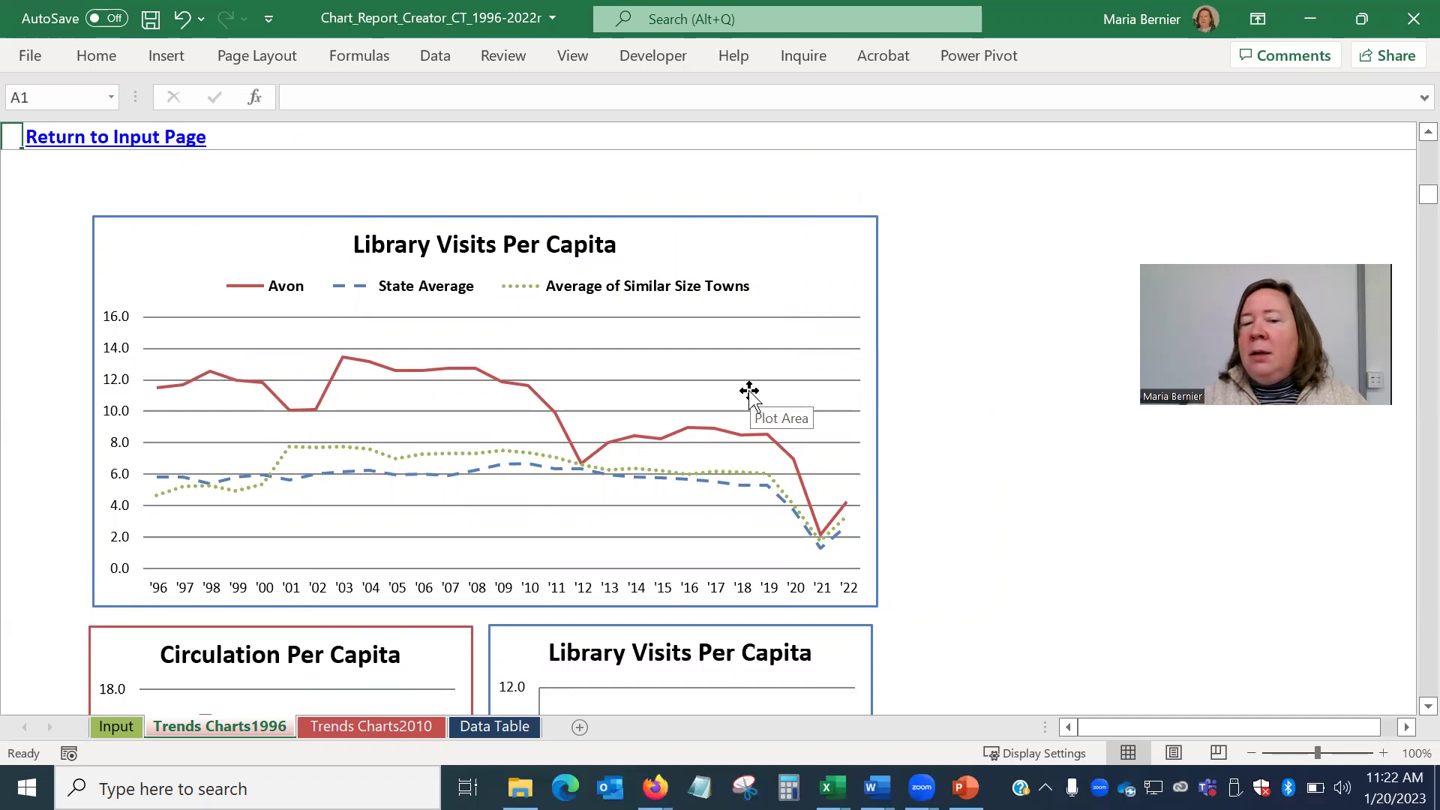
# - Return to the Input sheet and choose Branford - Blackstone as the library
pyautogui.click(115, 731)
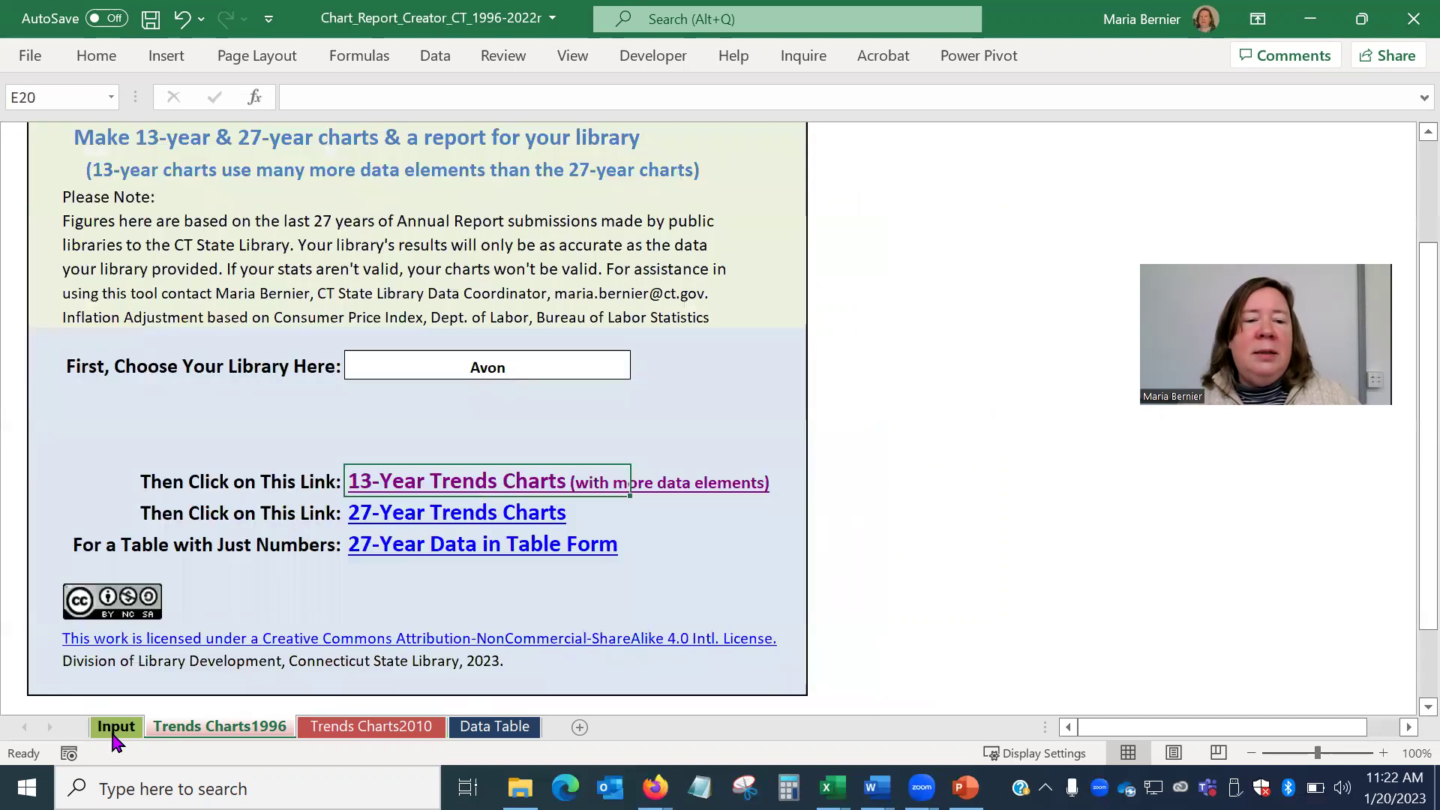
pyautogui.click(553, 363)
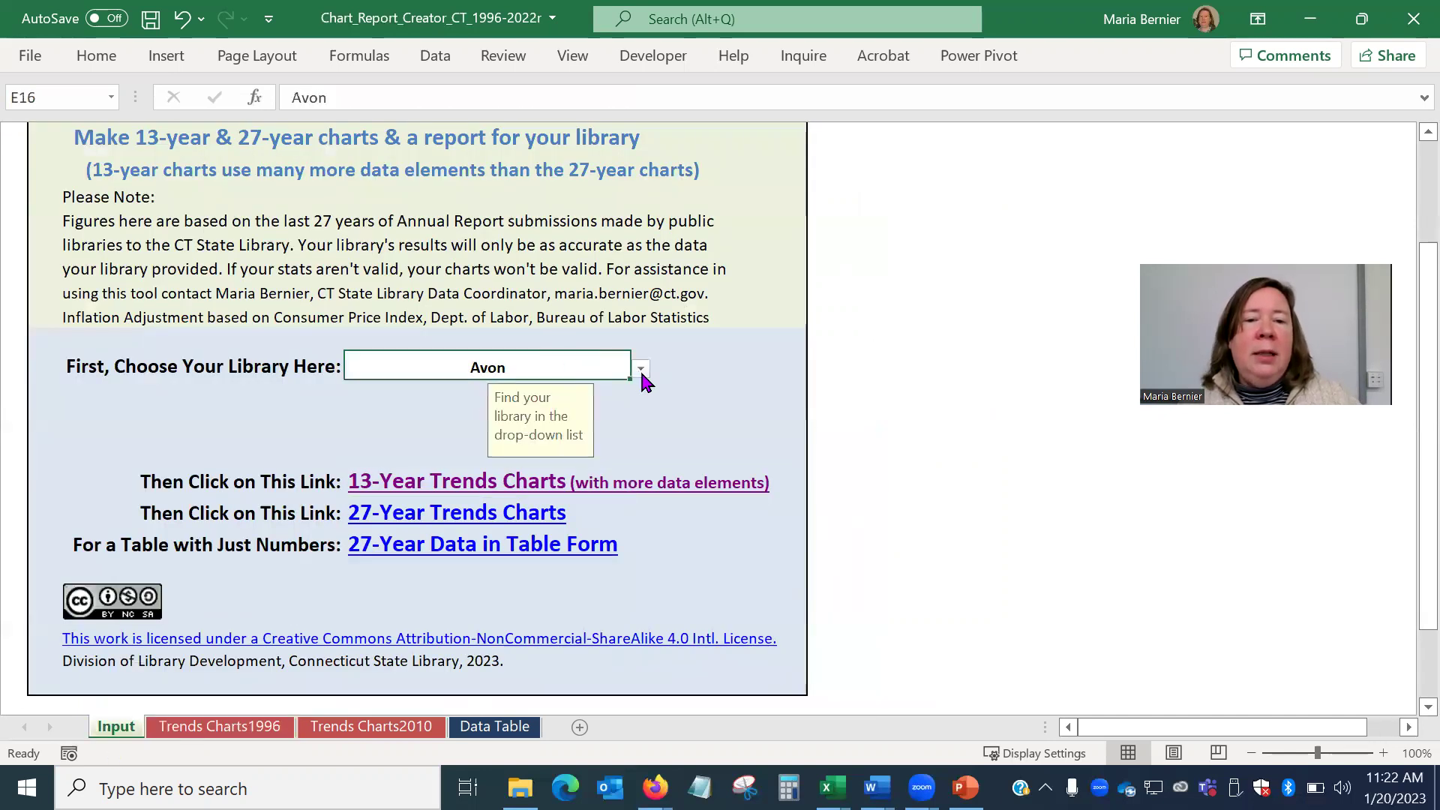
pyautogui.click(641, 372)
pyautogui.click(646, 462)
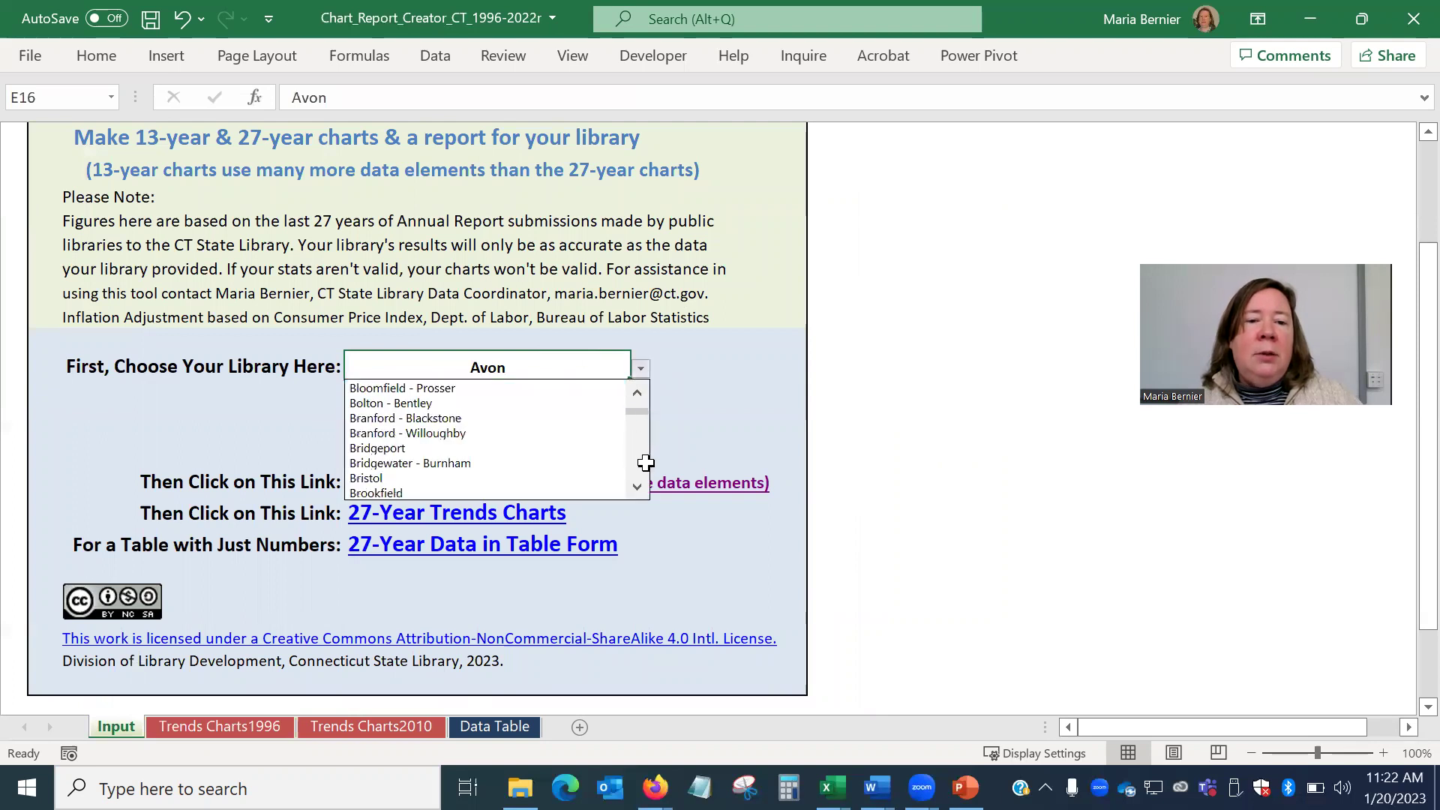
pyautogui.click(568, 418)
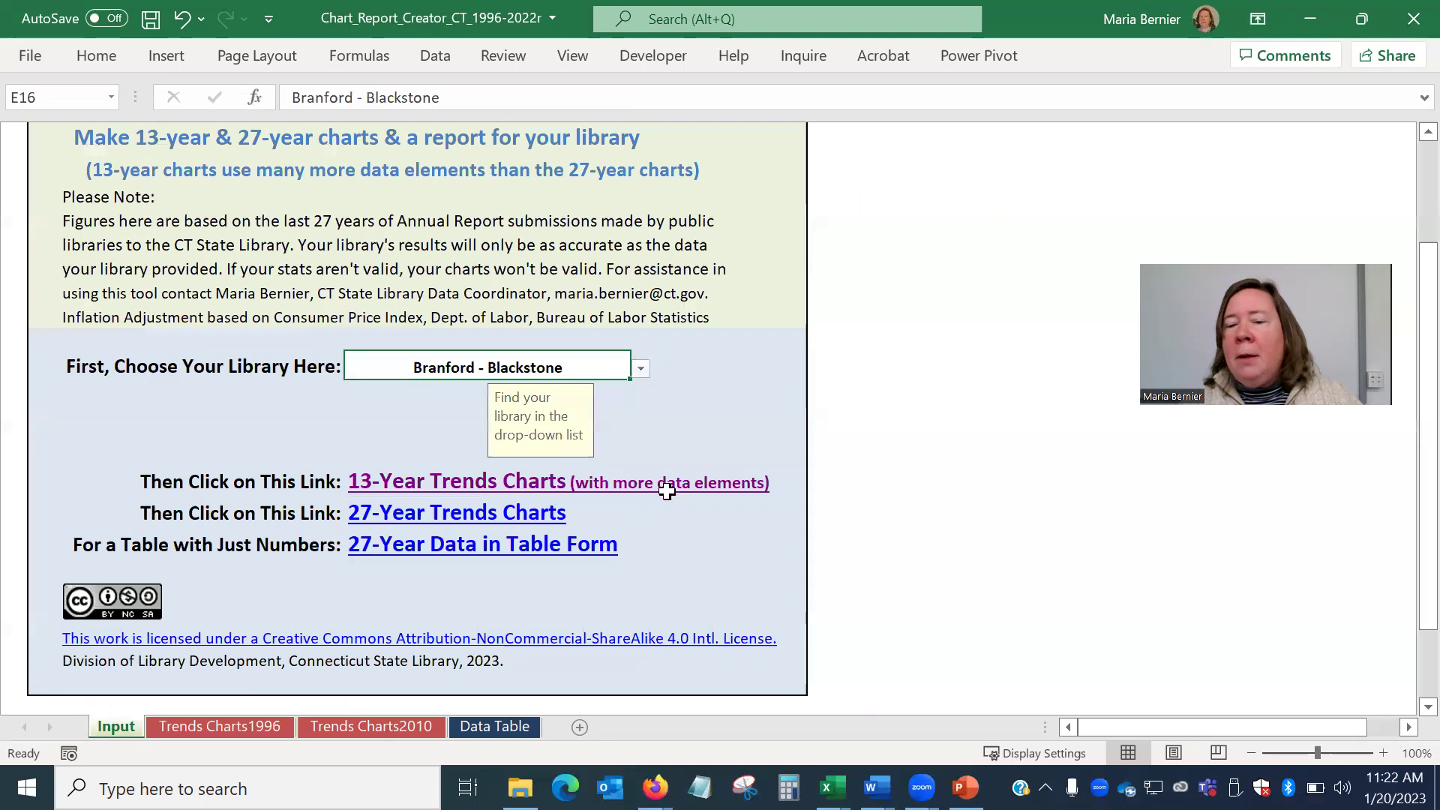
# - Open the 27-Year Trends Charts and examine Branford - Blackstone's Circulation Per Capita, Library Visits Per Capita and % of Residents with Library Cards charts
pyautogui.click(399, 515)
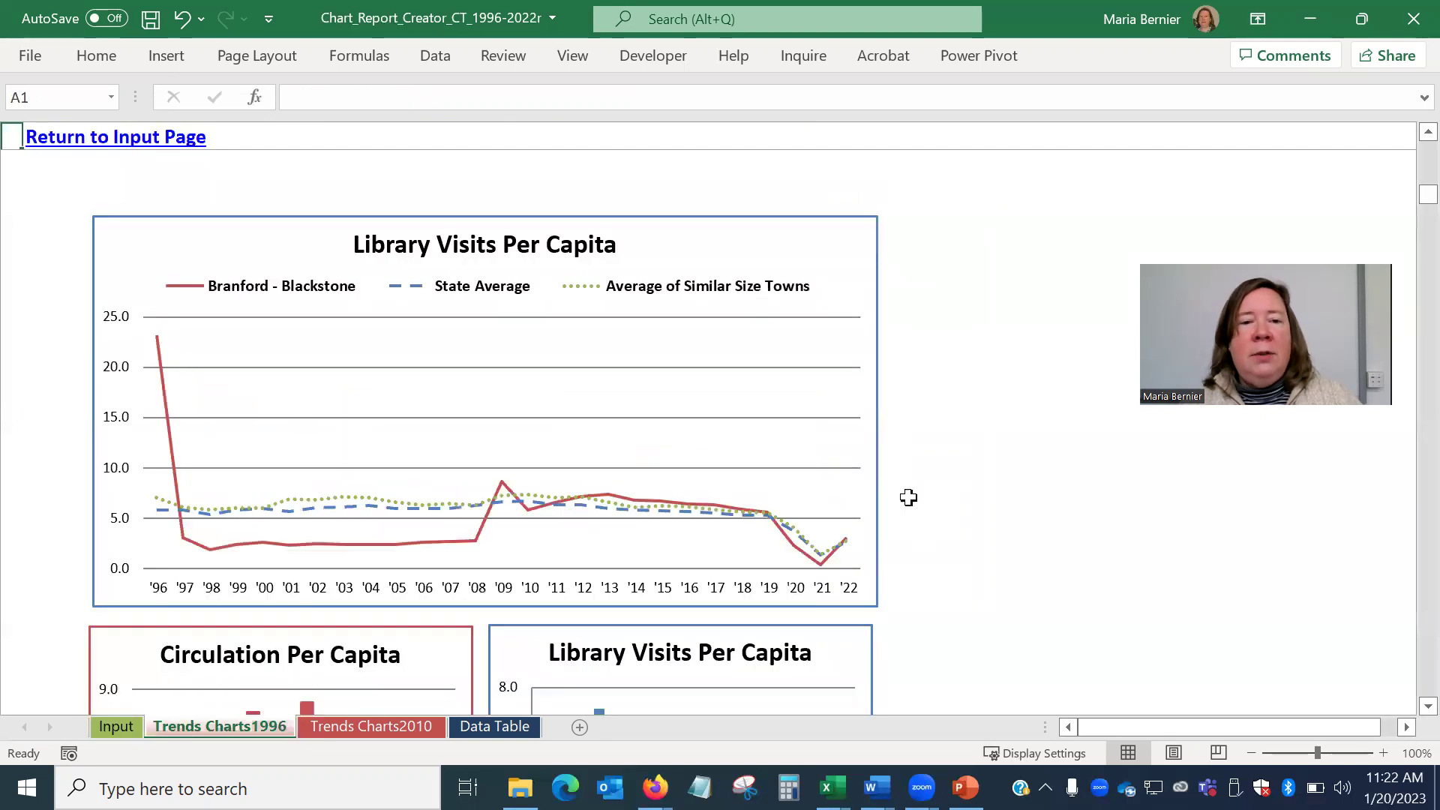
pyautogui.scroll(-3, 886, 477)
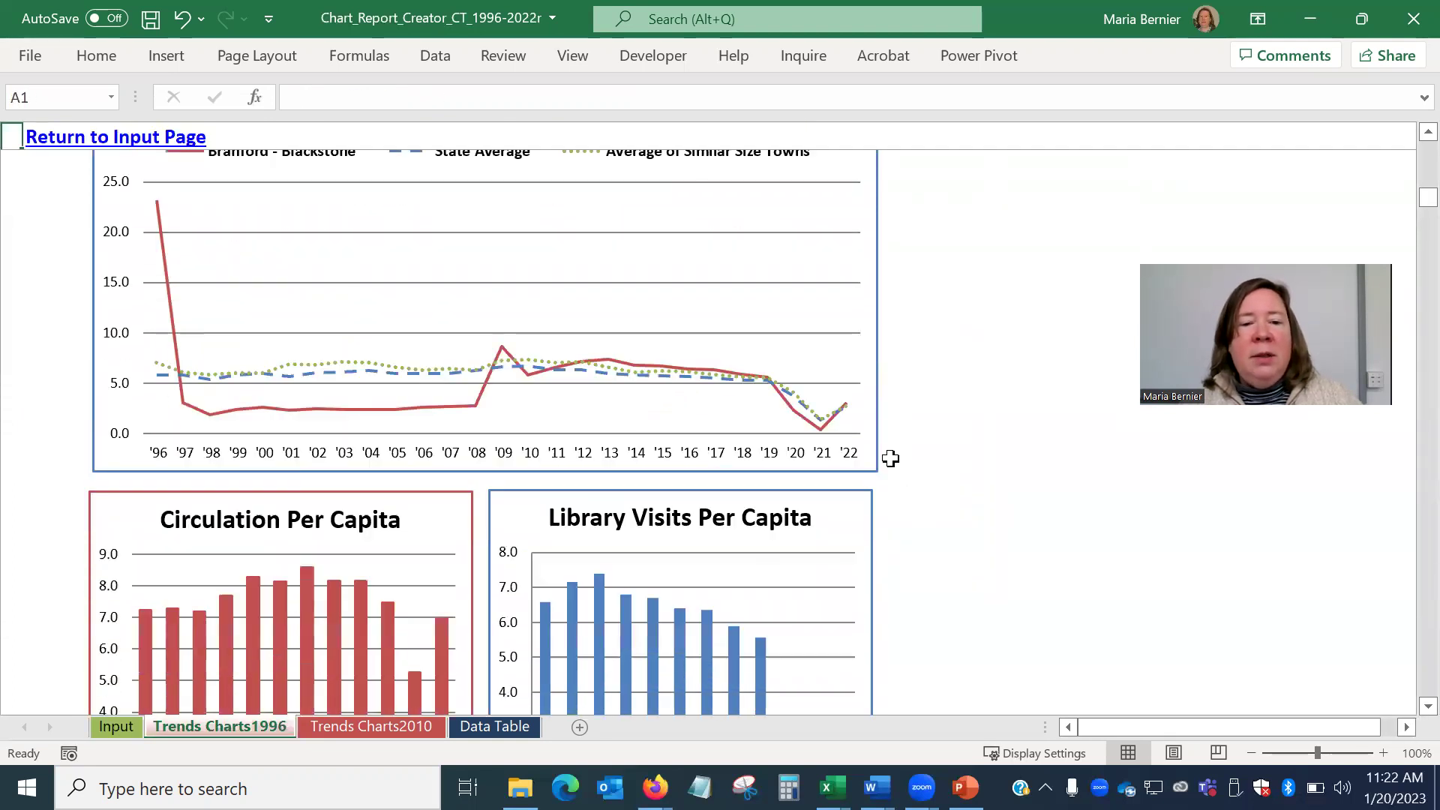
pyautogui.scroll(-15, 890, 459)
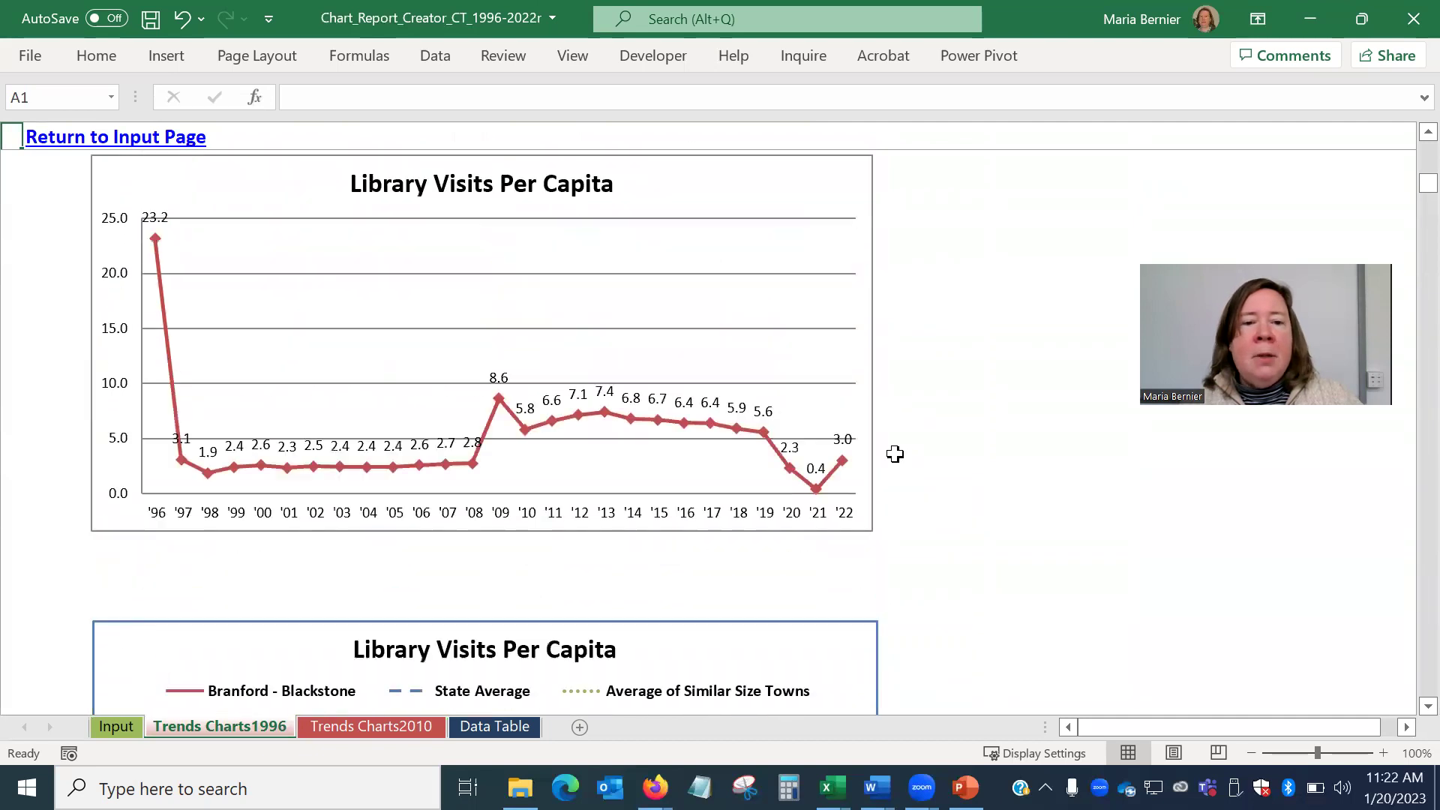
pyautogui.scroll(14, 895, 454)
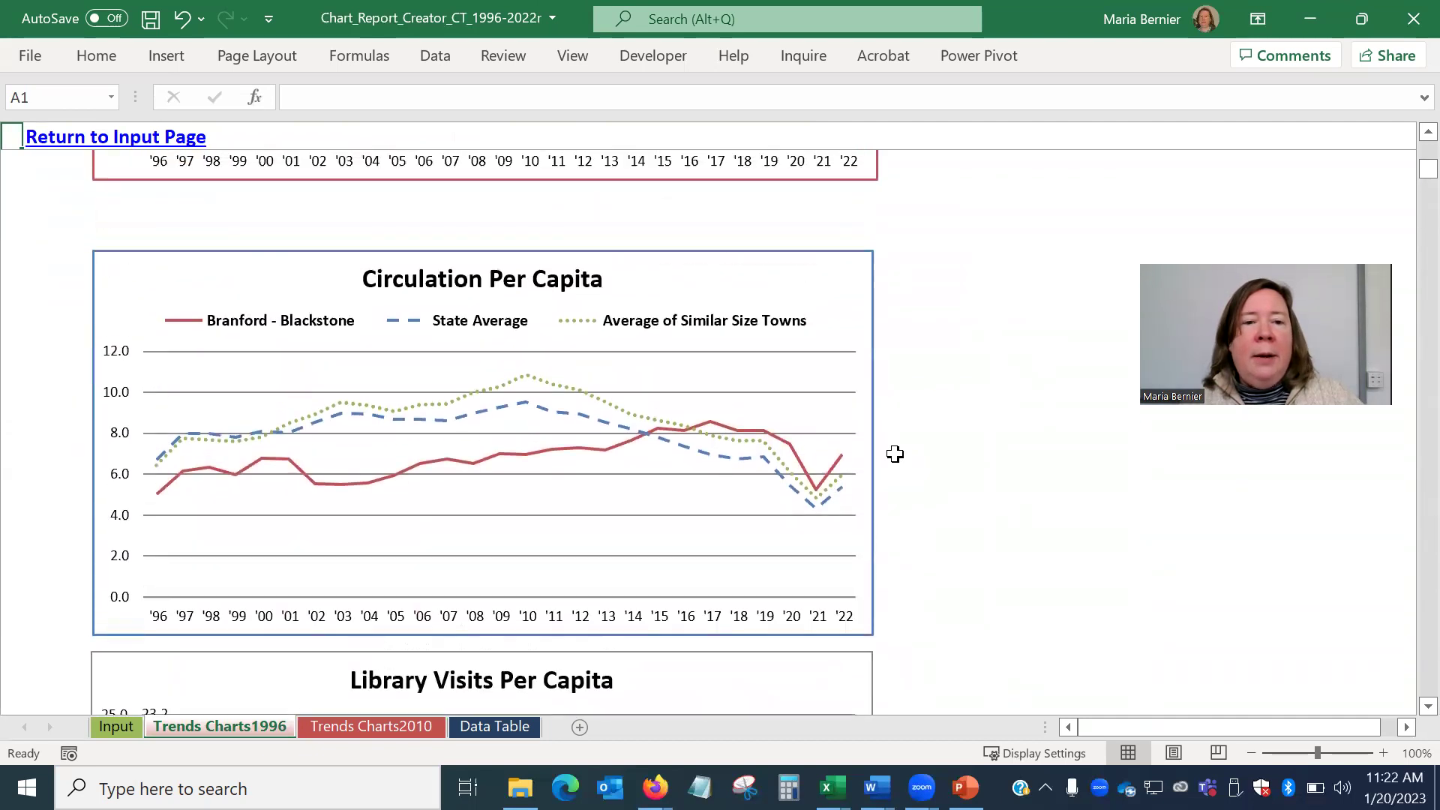
pyautogui.scroll(8, 894, 454)
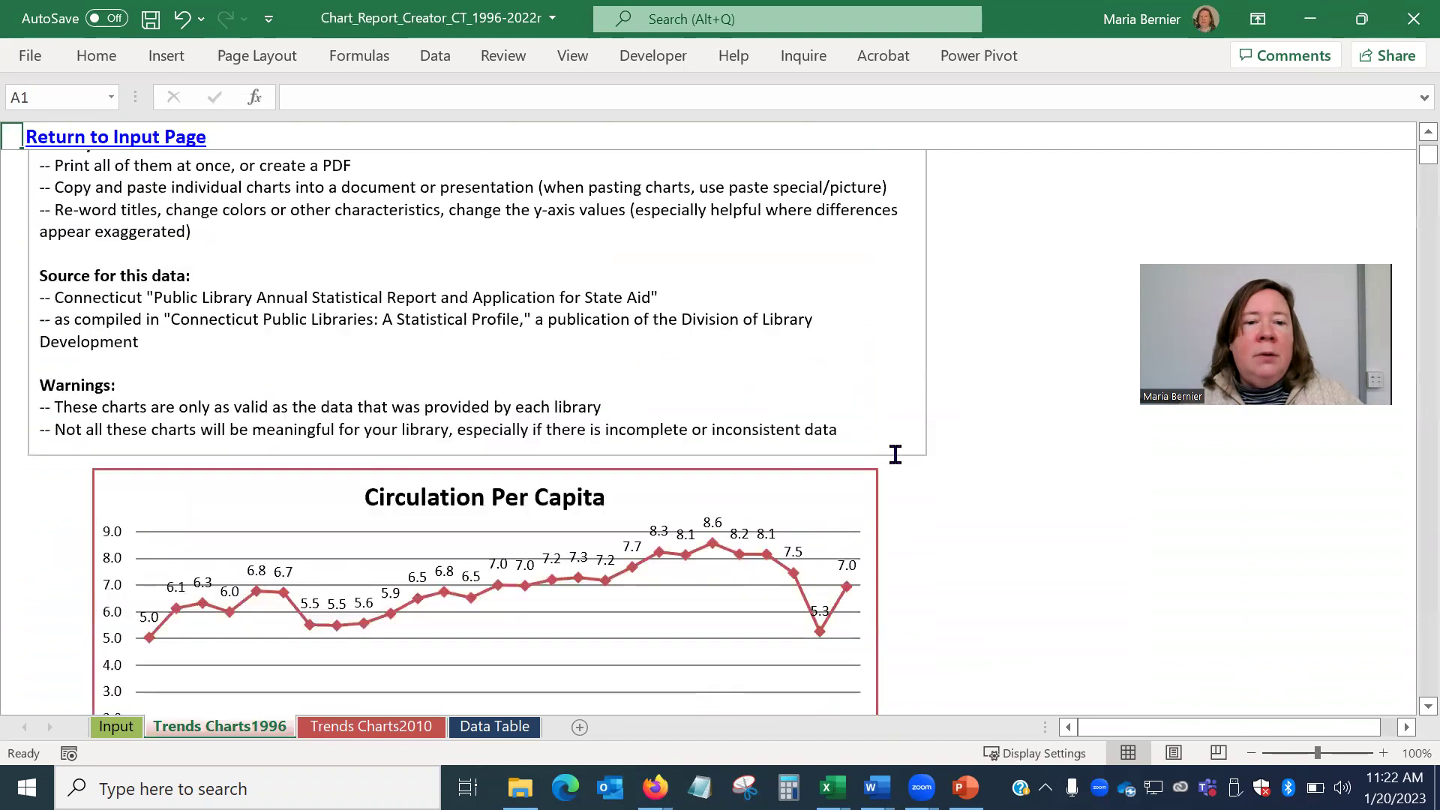
pyautogui.scroll(-4, 894, 454)
pyautogui.scroll(-20, 895, 453)
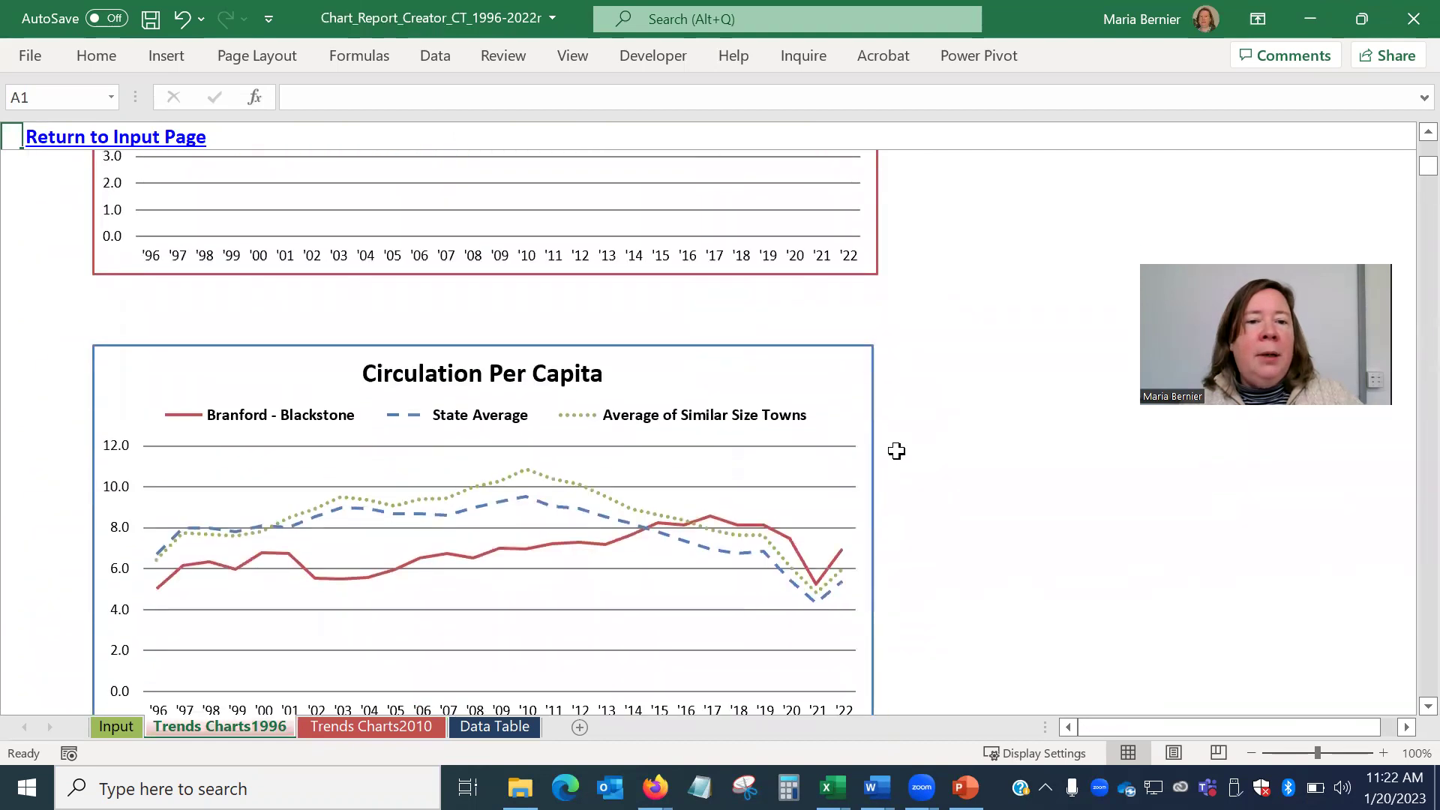
pyautogui.scroll(-18, 896, 453)
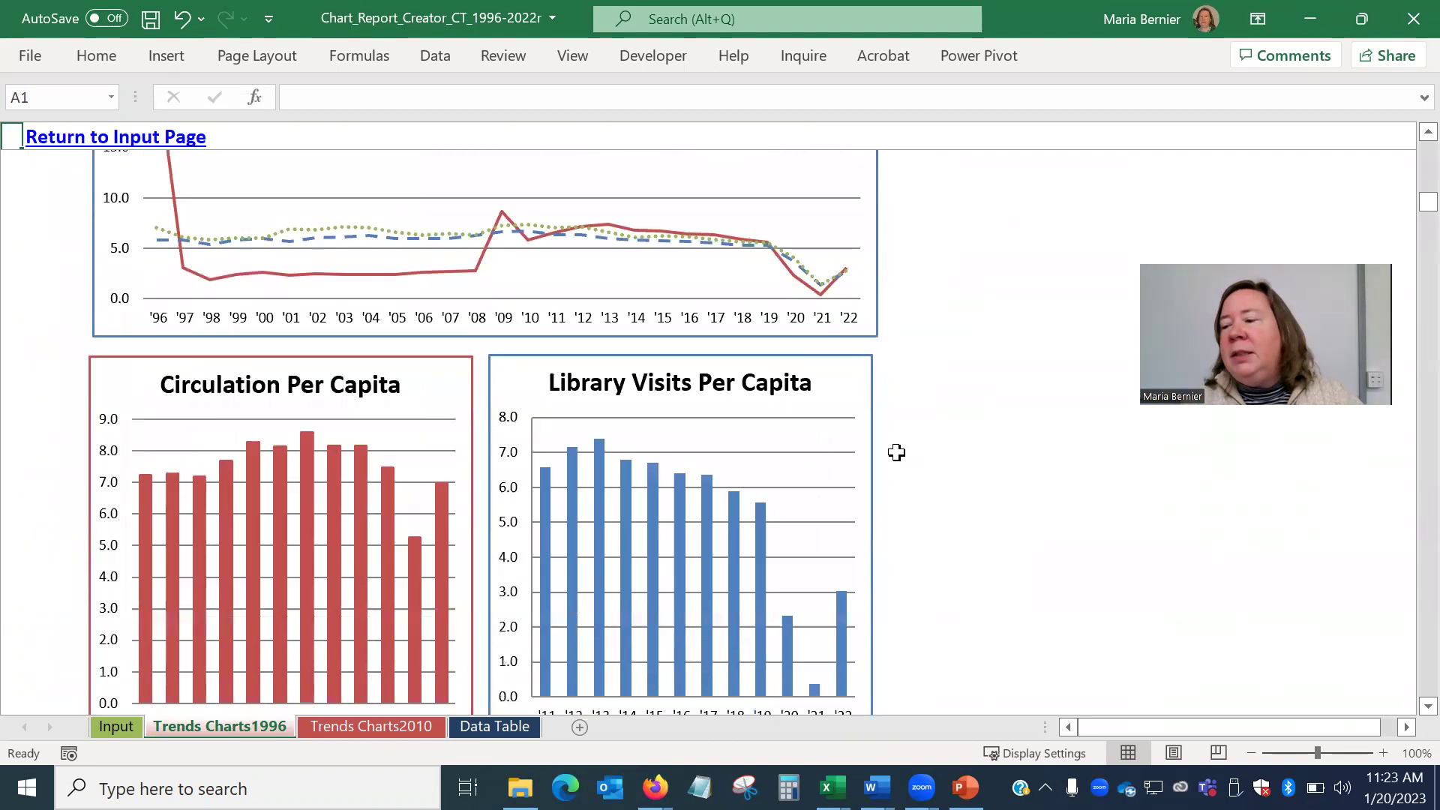
pyautogui.scroll(-5, 896, 452)
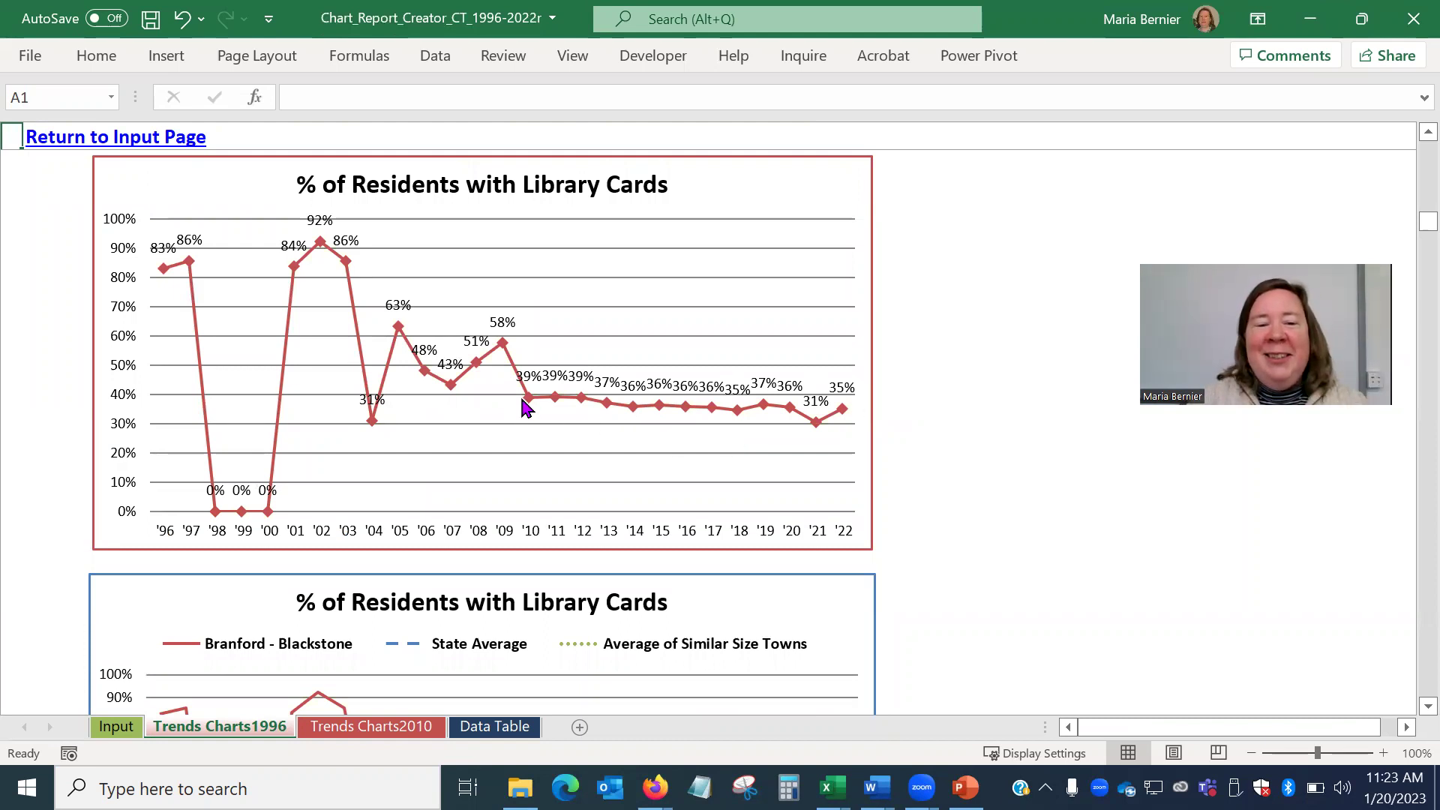
pyautogui.moveTo(530, 408)
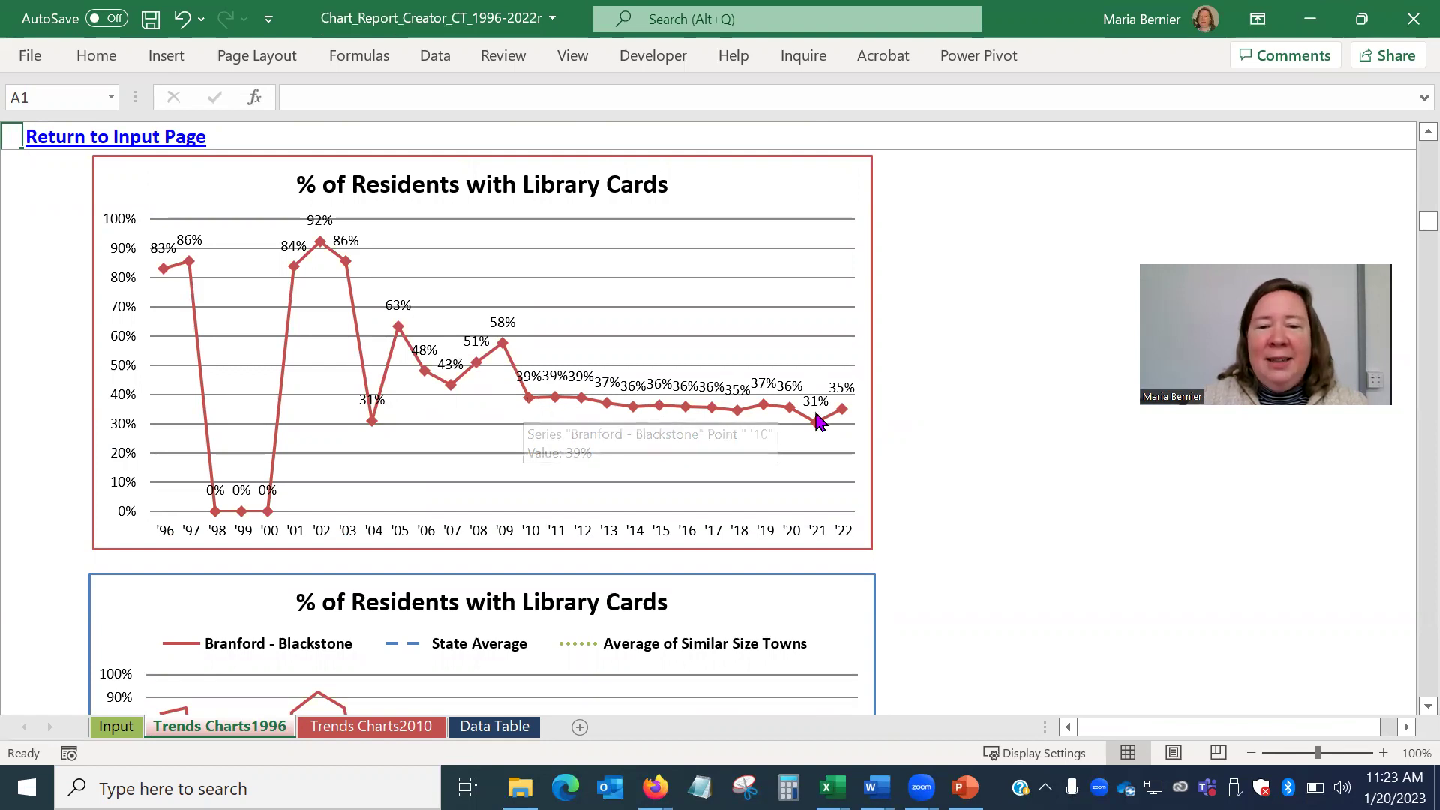
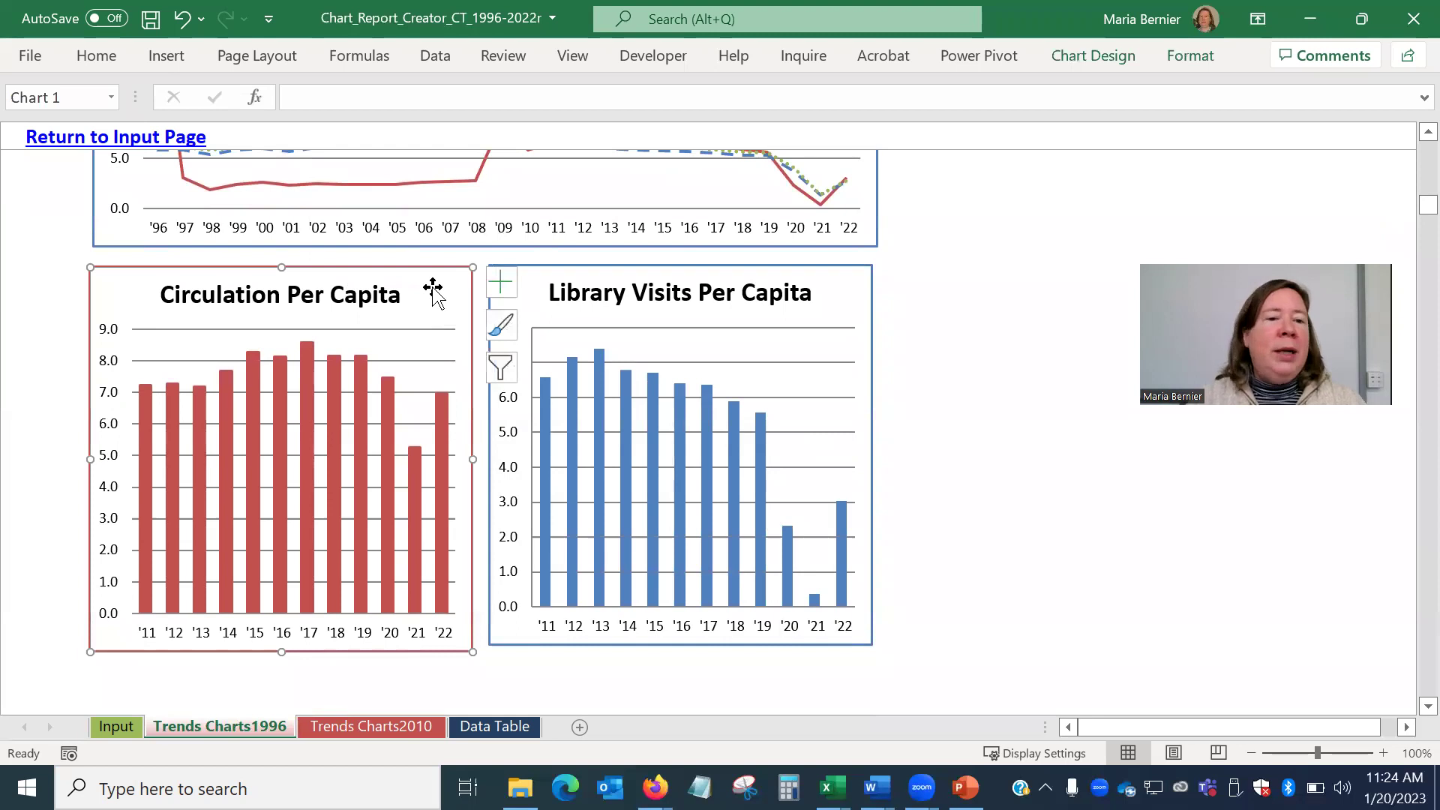
# - Change the '11 to '22 Circulation Per Capita column chart to the basic Line chart type
pyautogui.moveTo(374, 387)
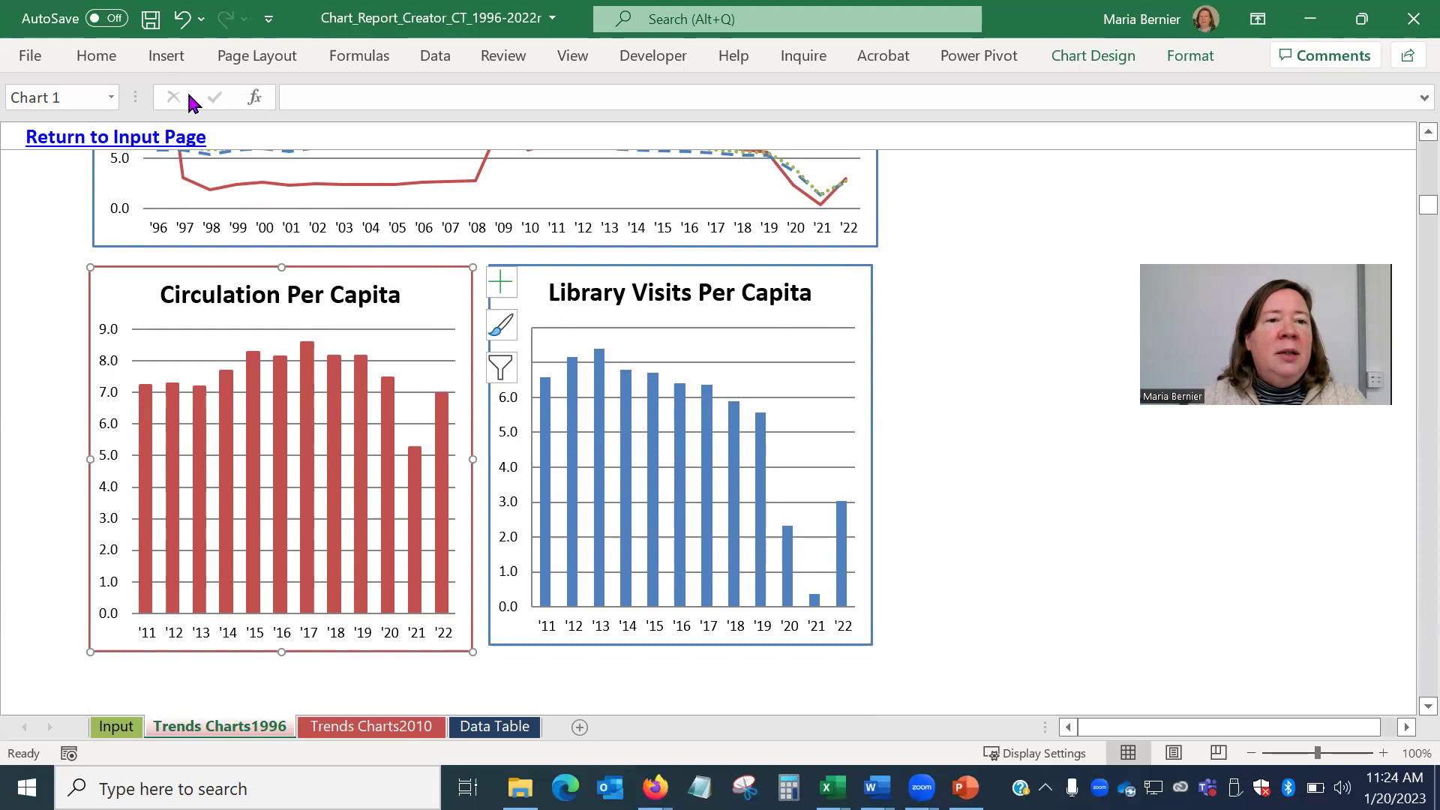
pyautogui.click(98, 57)
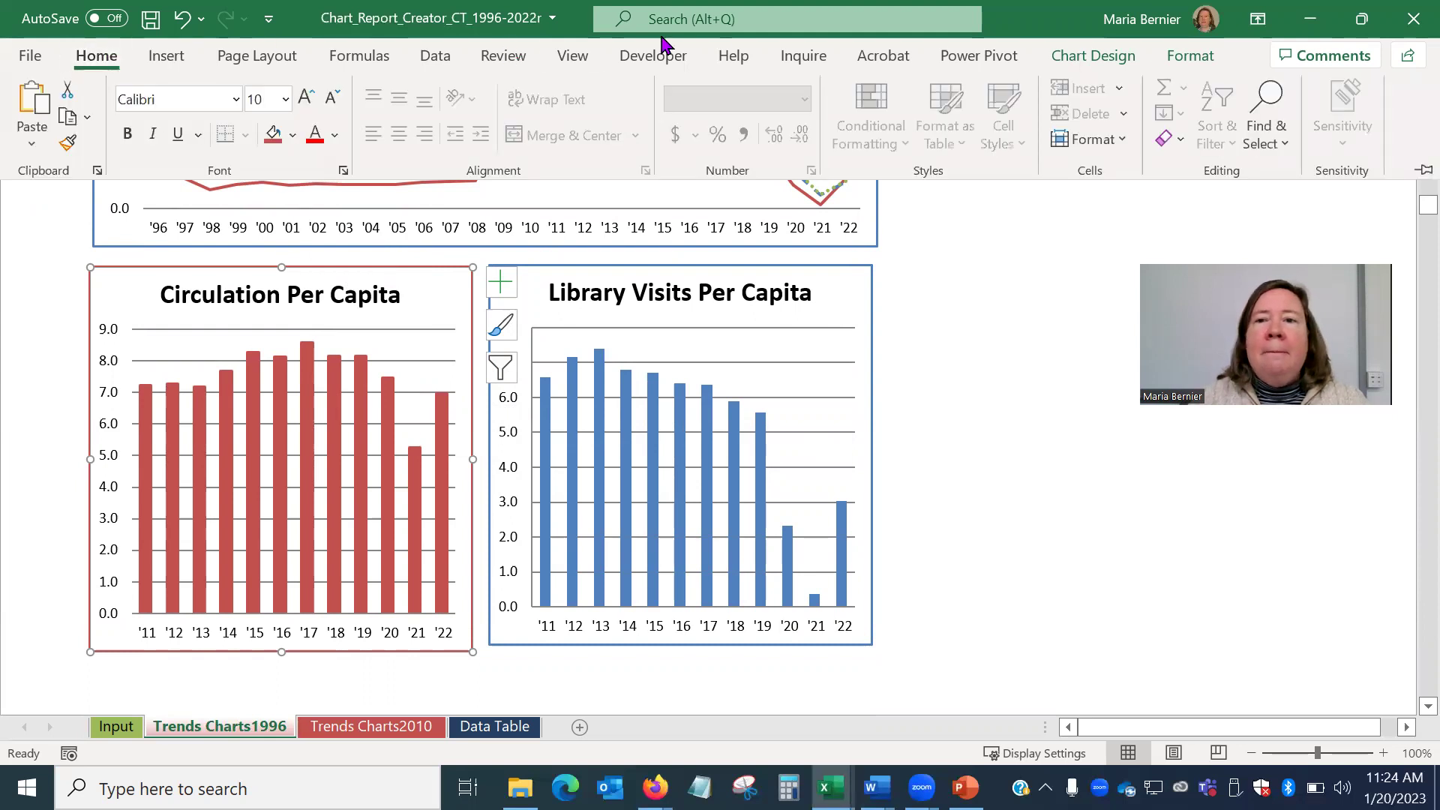
pyautogui.click(1101, 63)
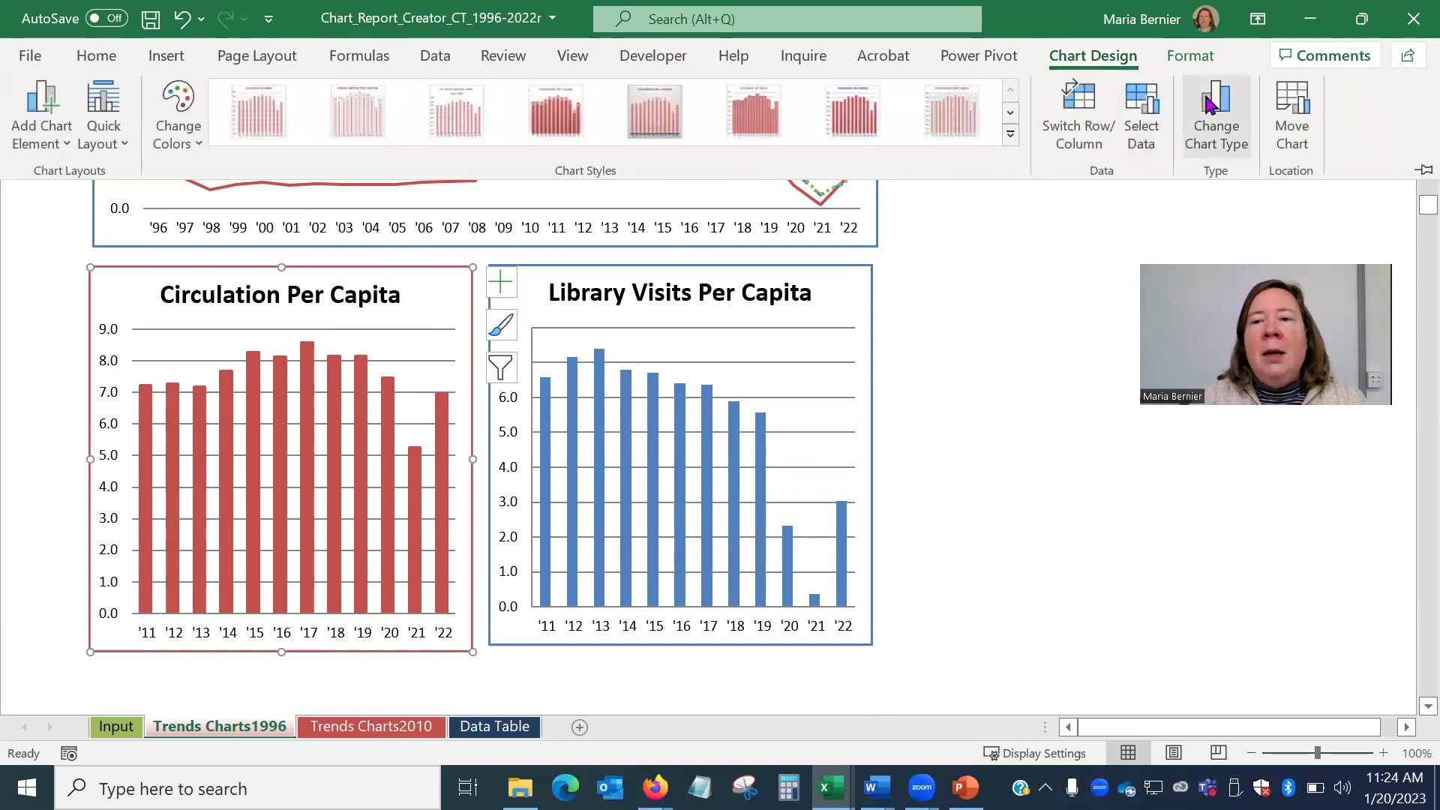
pyautogui.click(1236, 86)
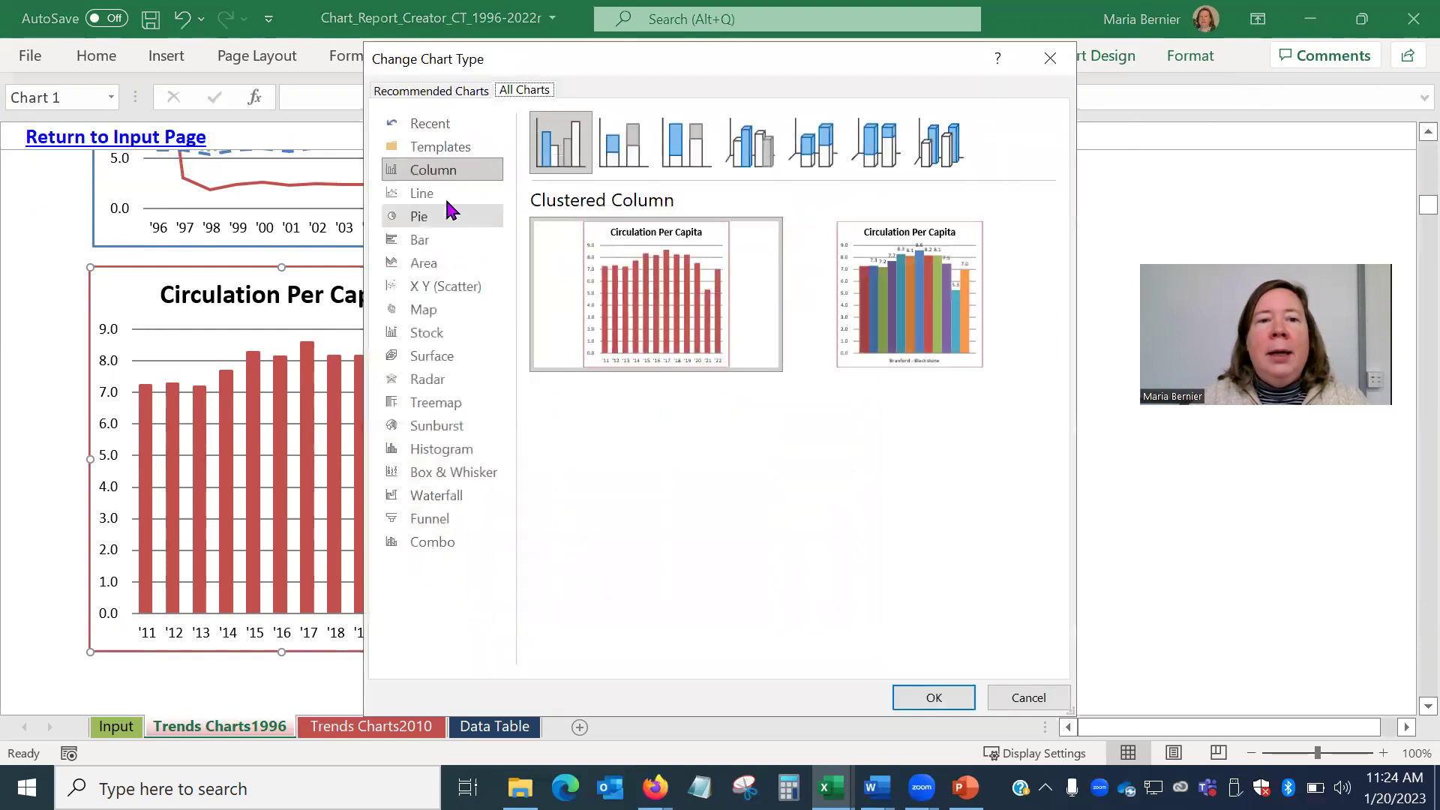
pyautogui.click(447, 206)
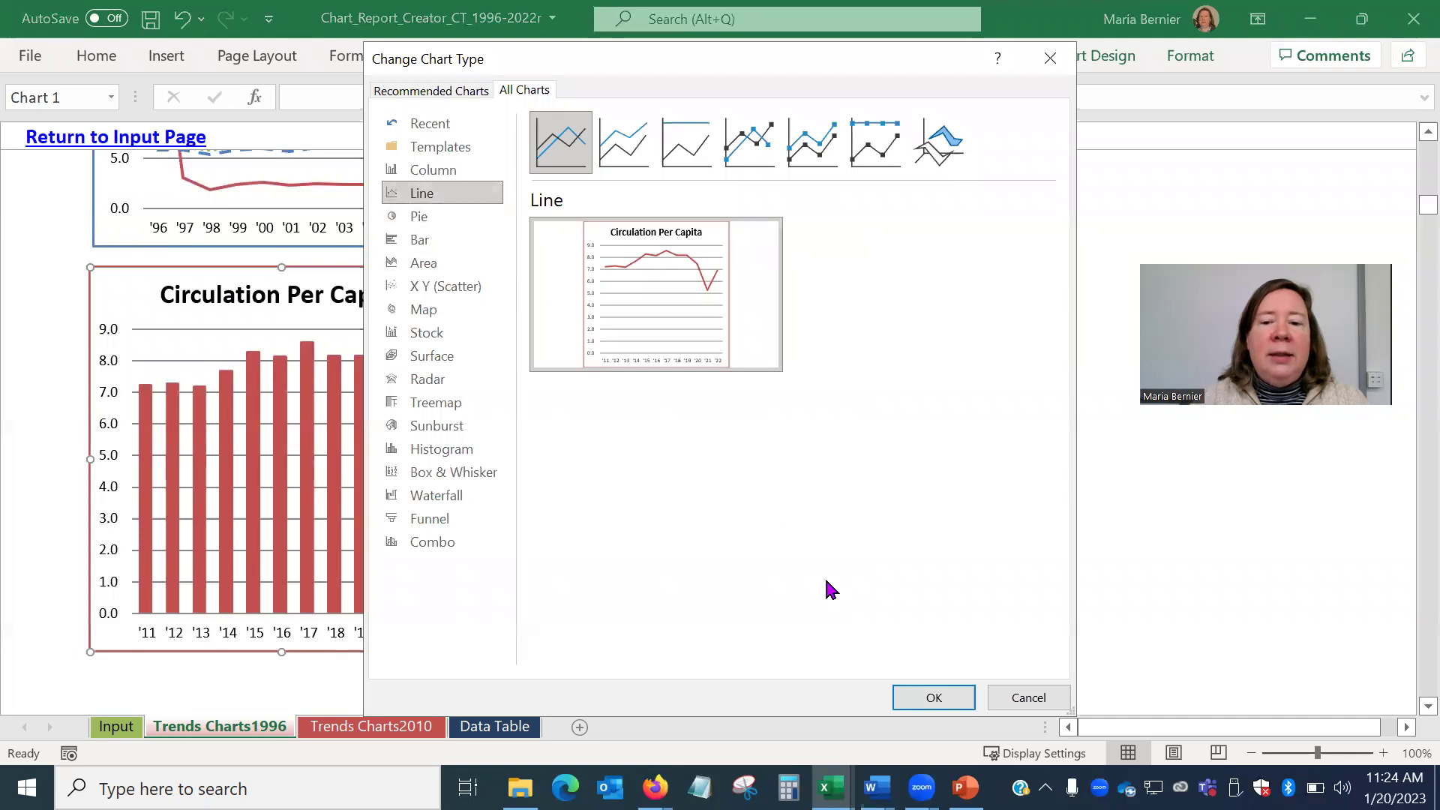
pyautogui.press('Return')
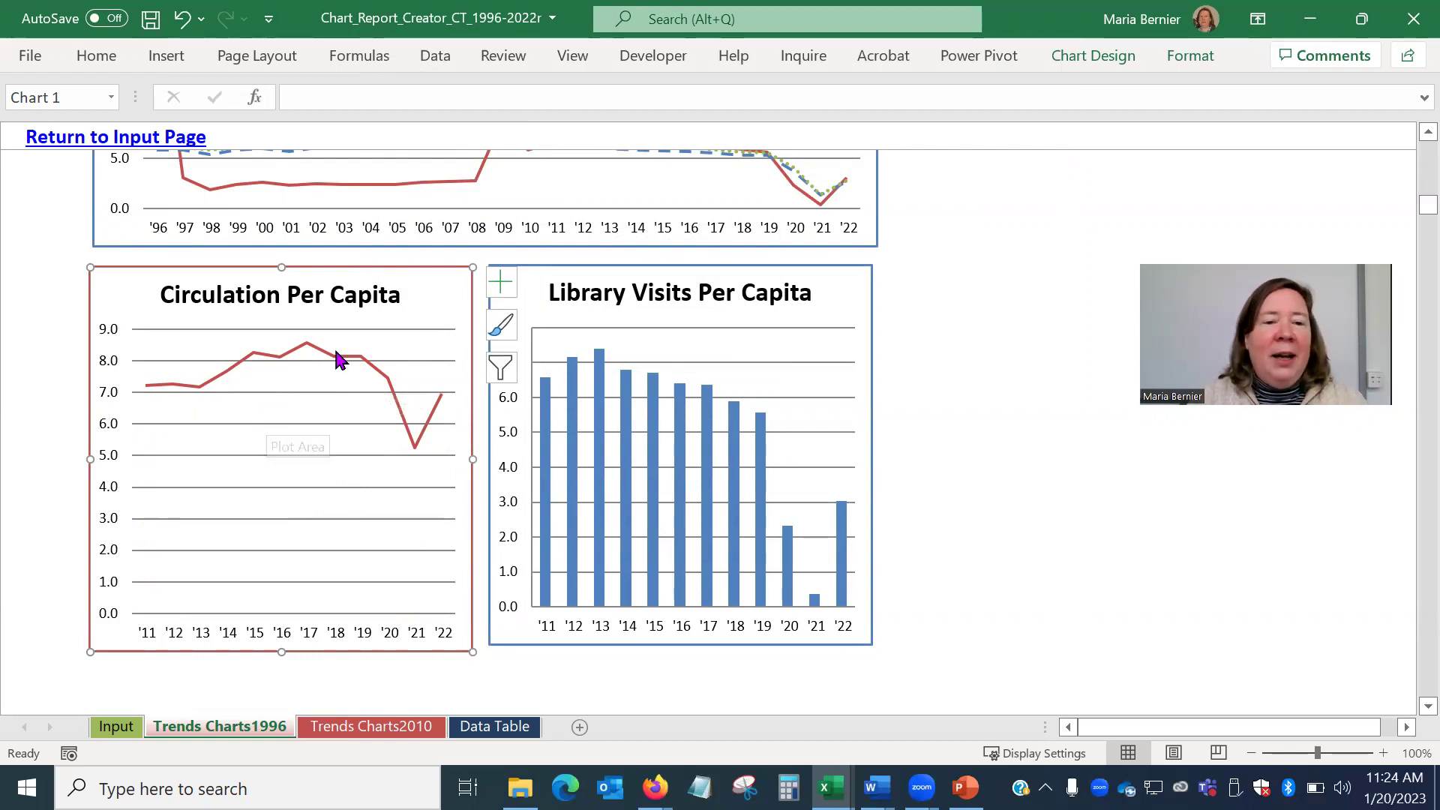
# - Format the data series of the Circulation Per Capita line chart with the standard orange line colour
pyautogui.click(411, 439)
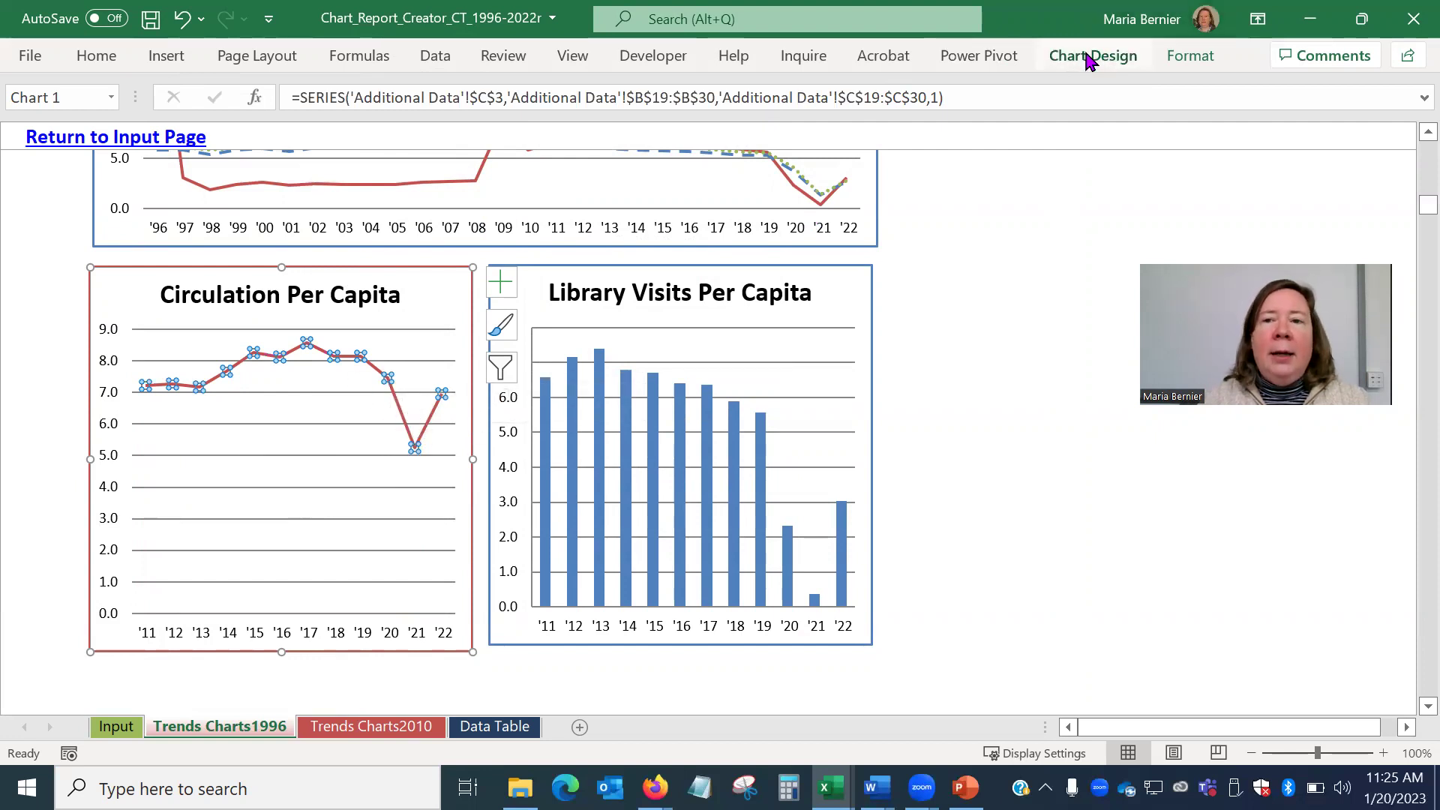
pyautogui.click(1175, 58)
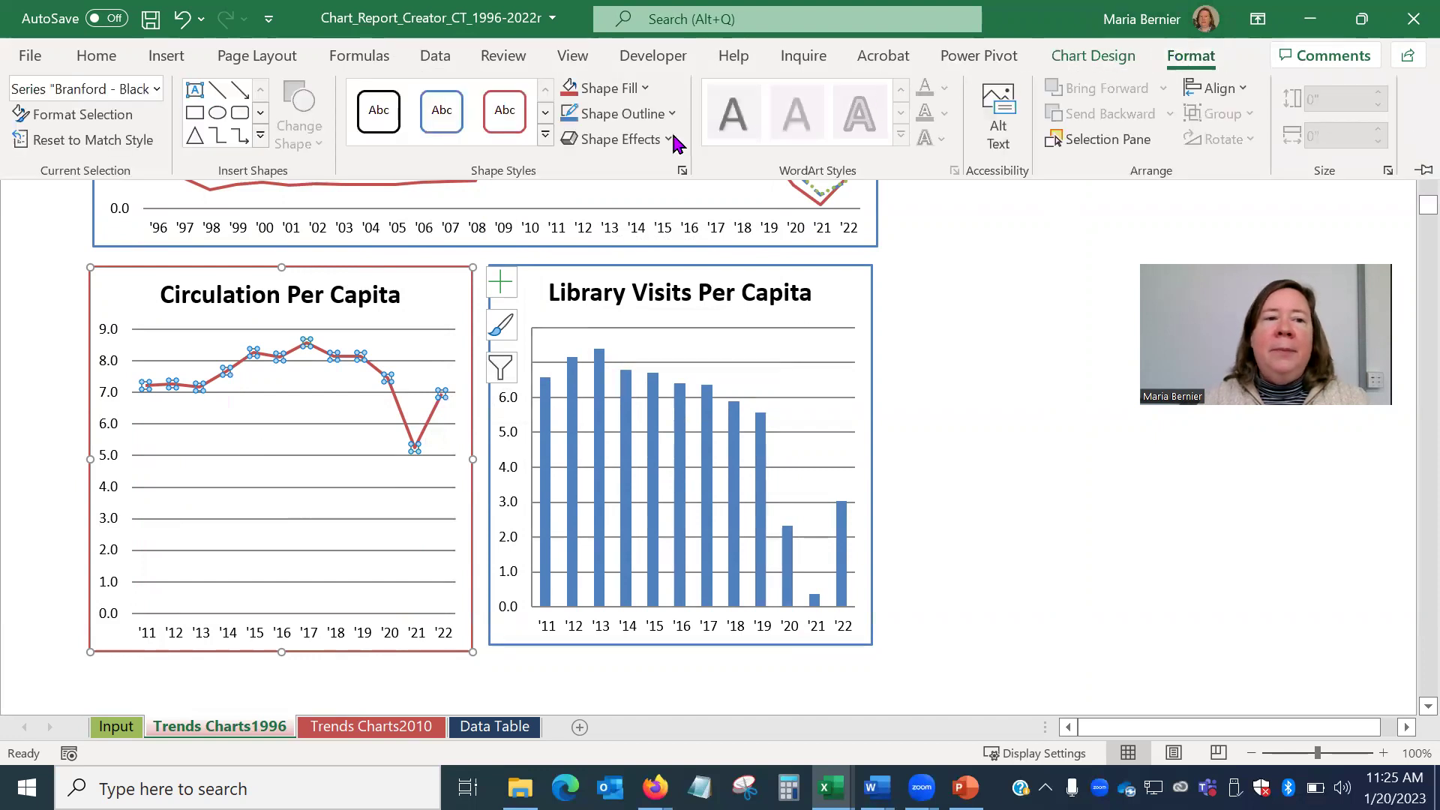
pyautogui.click(82, 116)
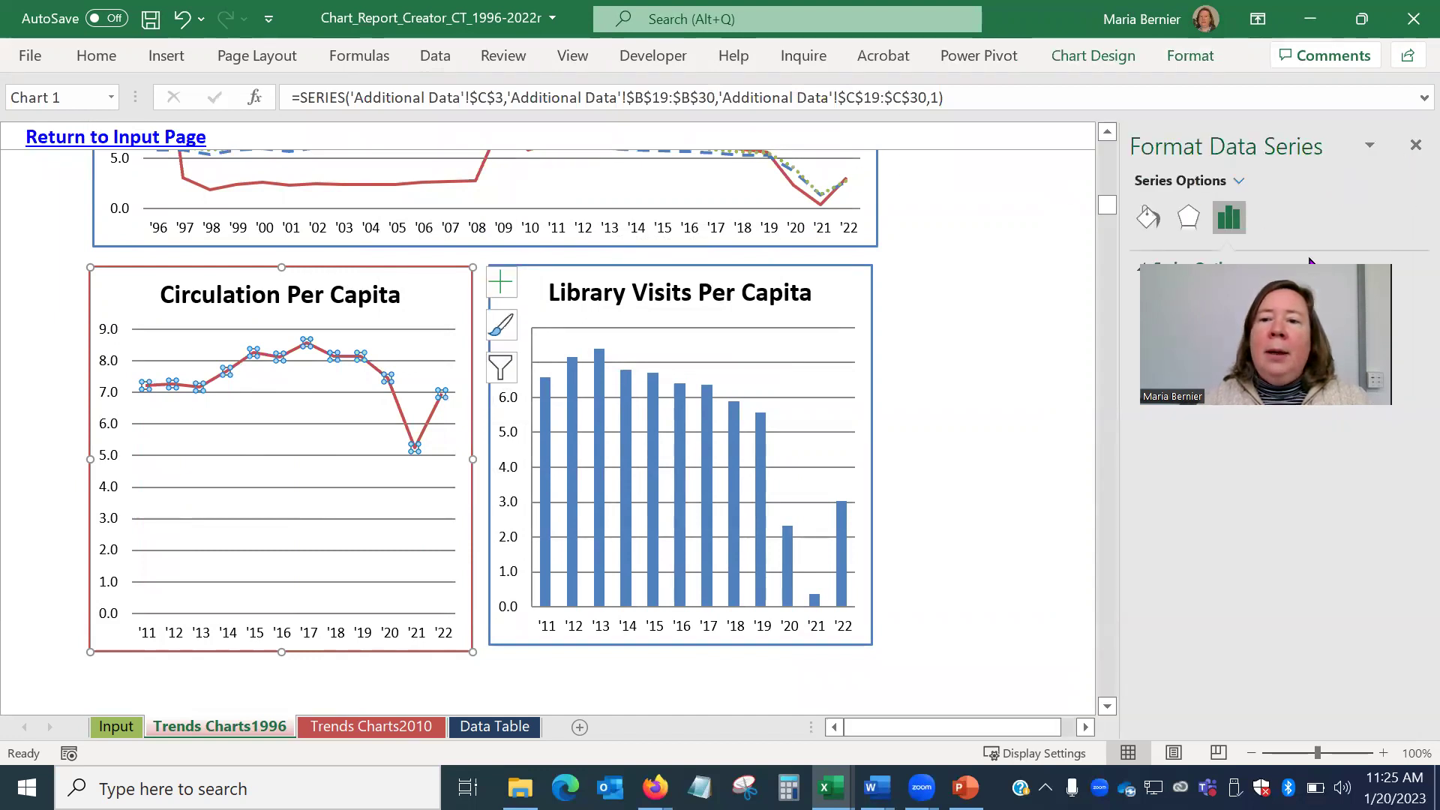
pyautogui.click(1149, 223)
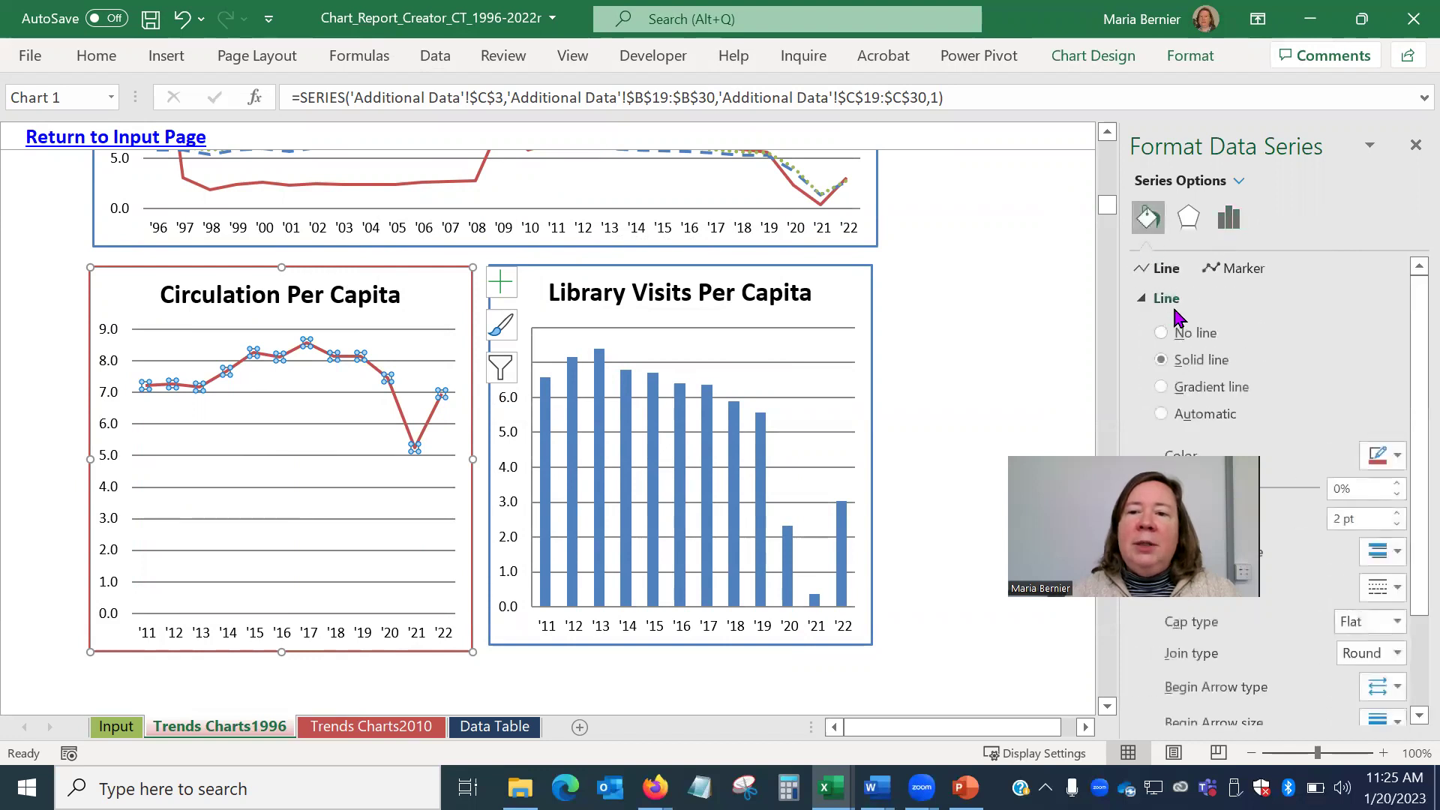
pyautogui.click(1395, 459)
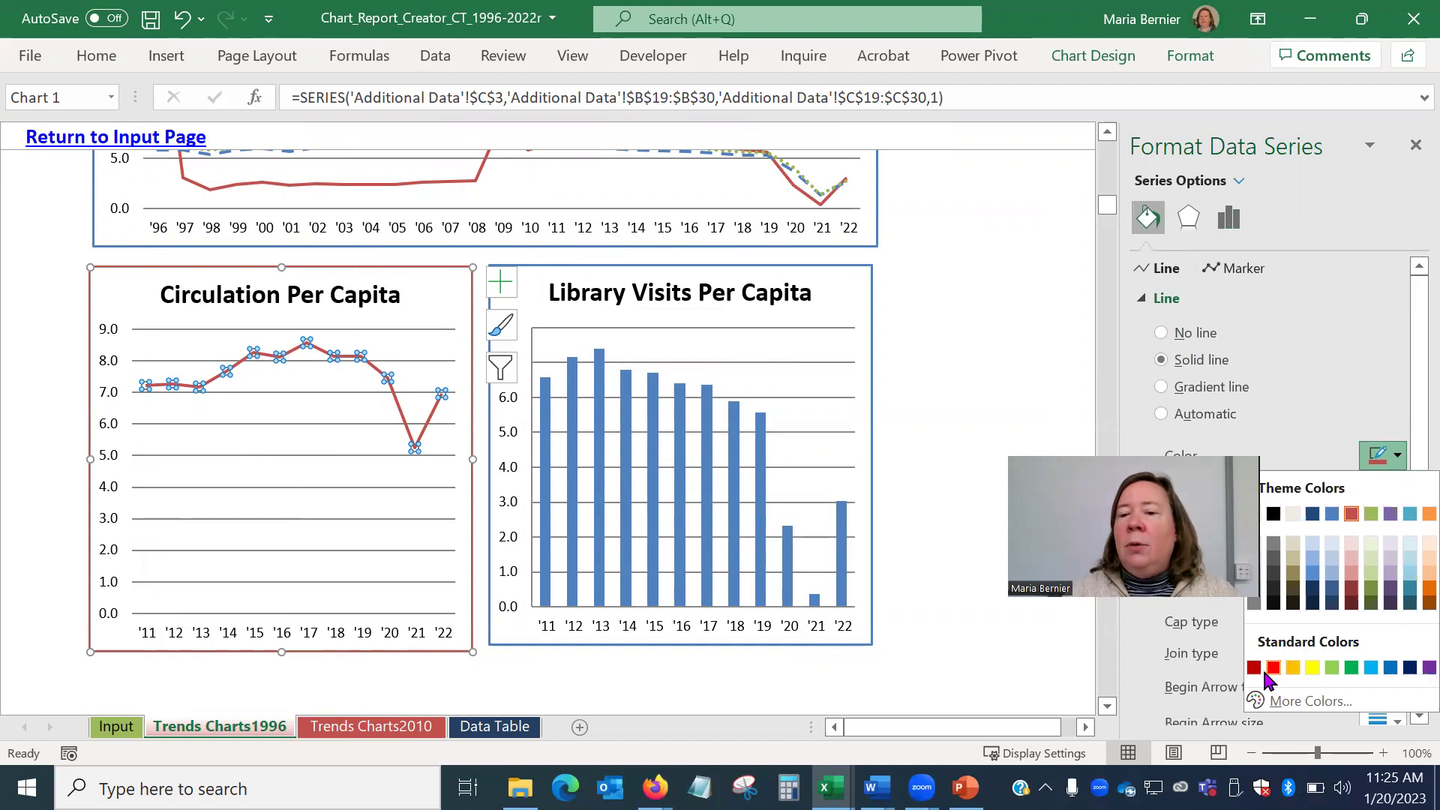
pyautogui.click(1293, 668)
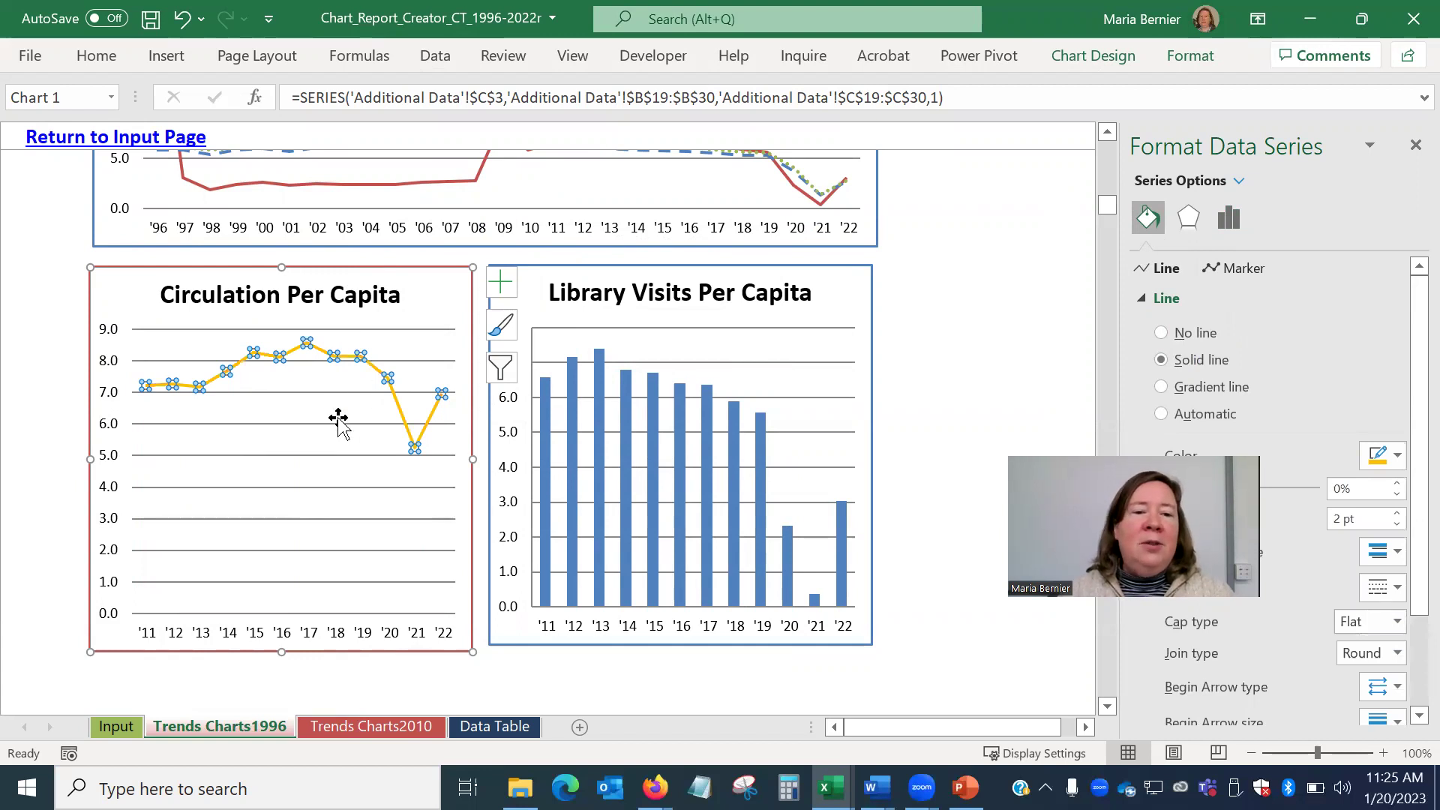
pyautogui.click(334, 394)
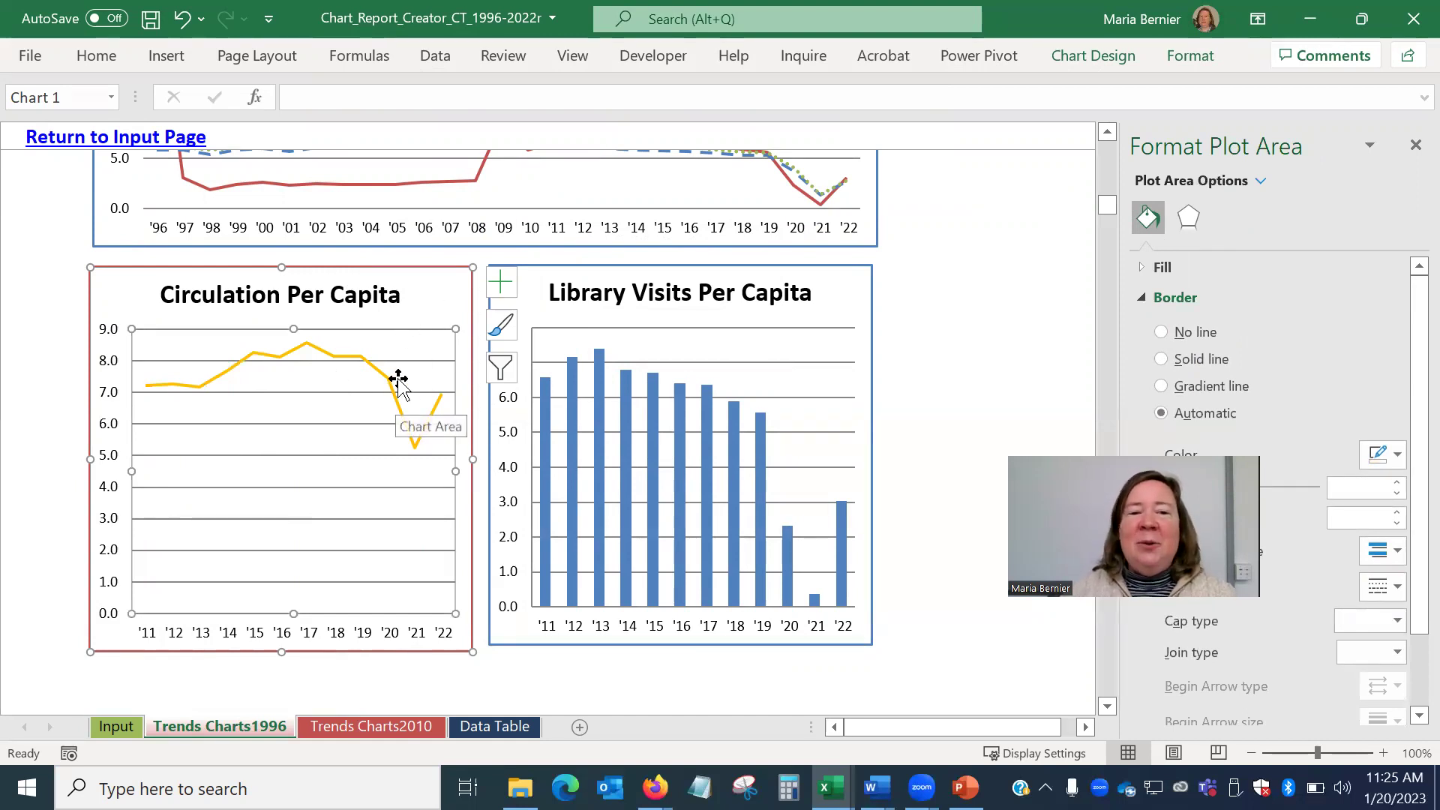
# - Reword the title of the orange line chart to "Circulation Per Resident"
pyautogui.click(366, 300)
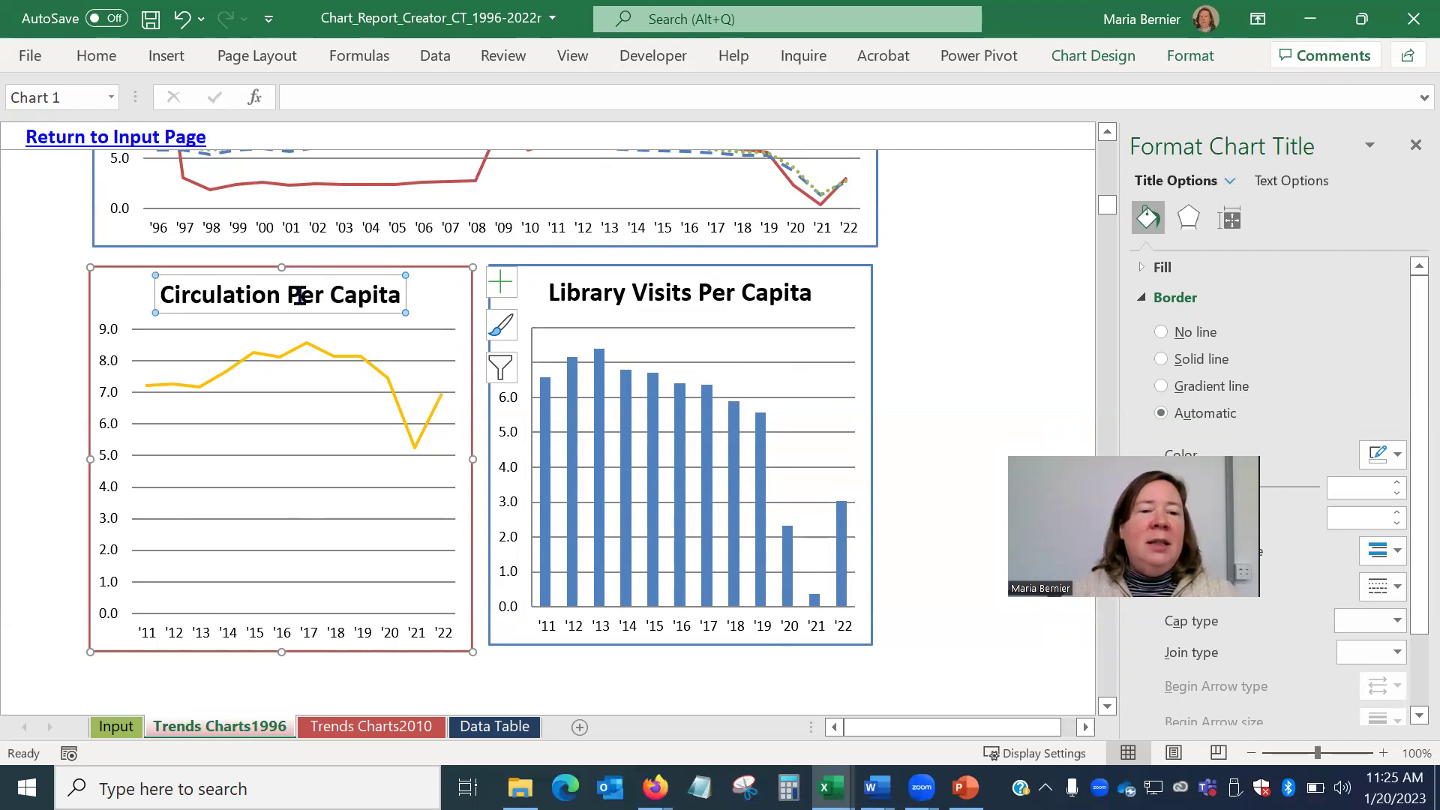
pyautogui.doubleClick(344, 295)
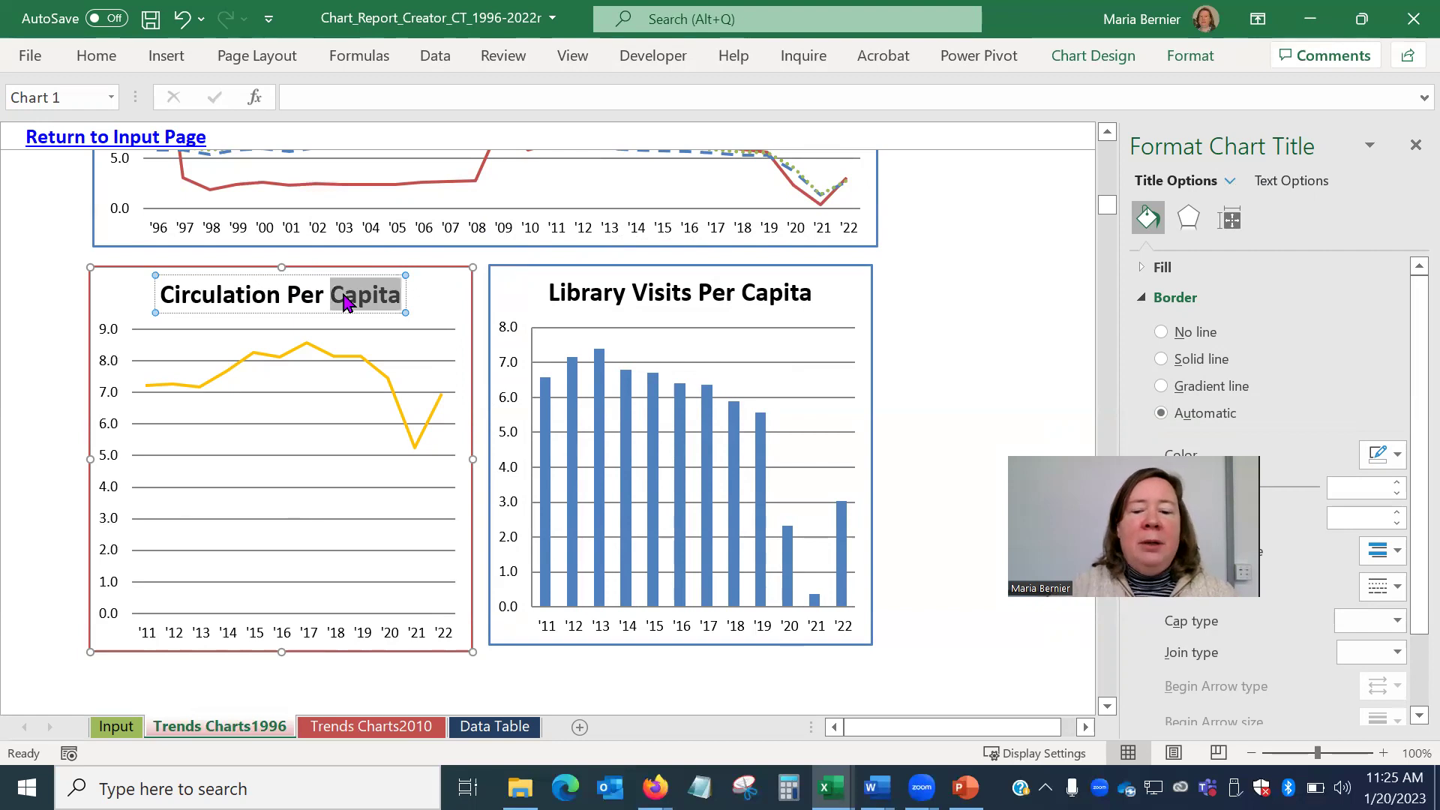
pyautogui.write('Reside')
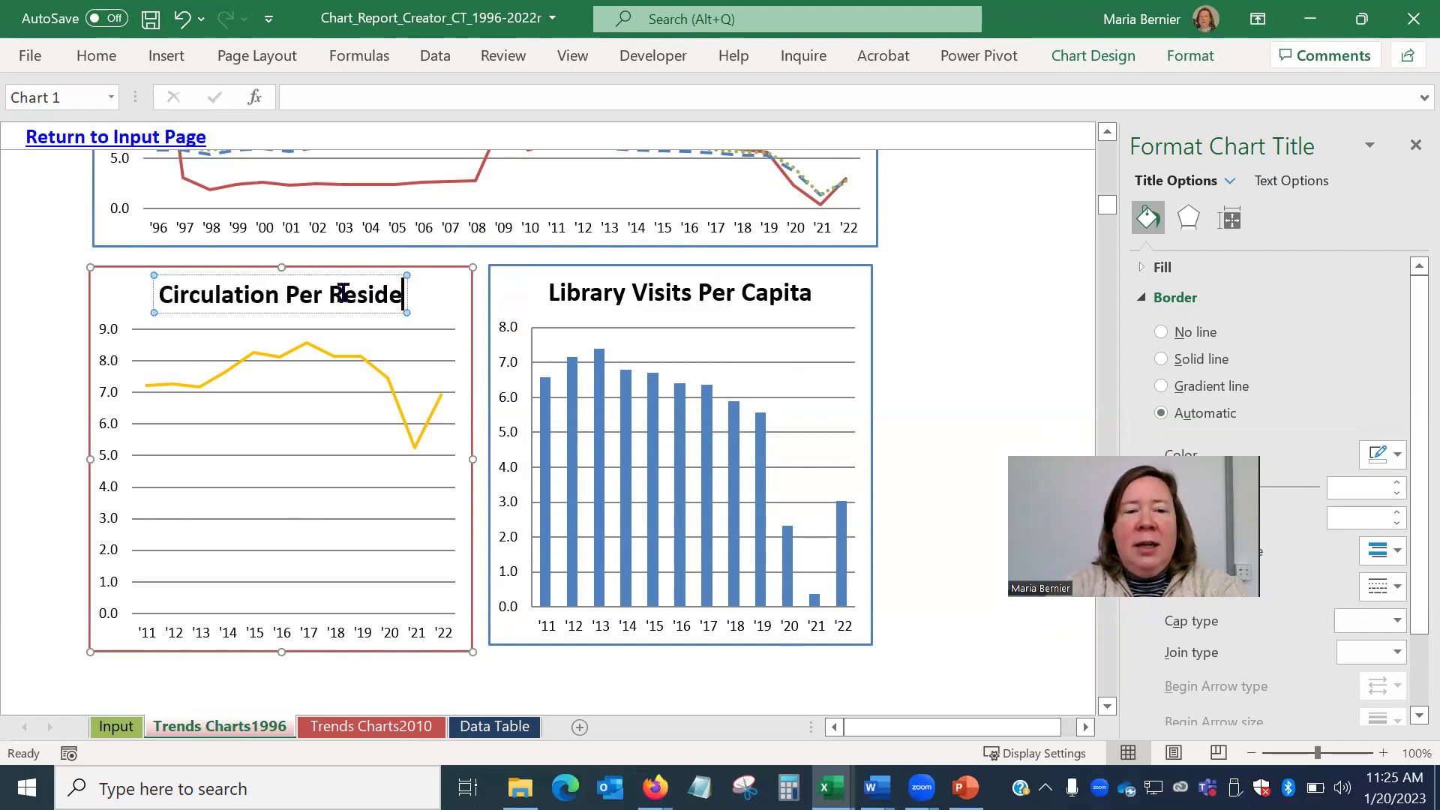
pyautogui.write('nts')
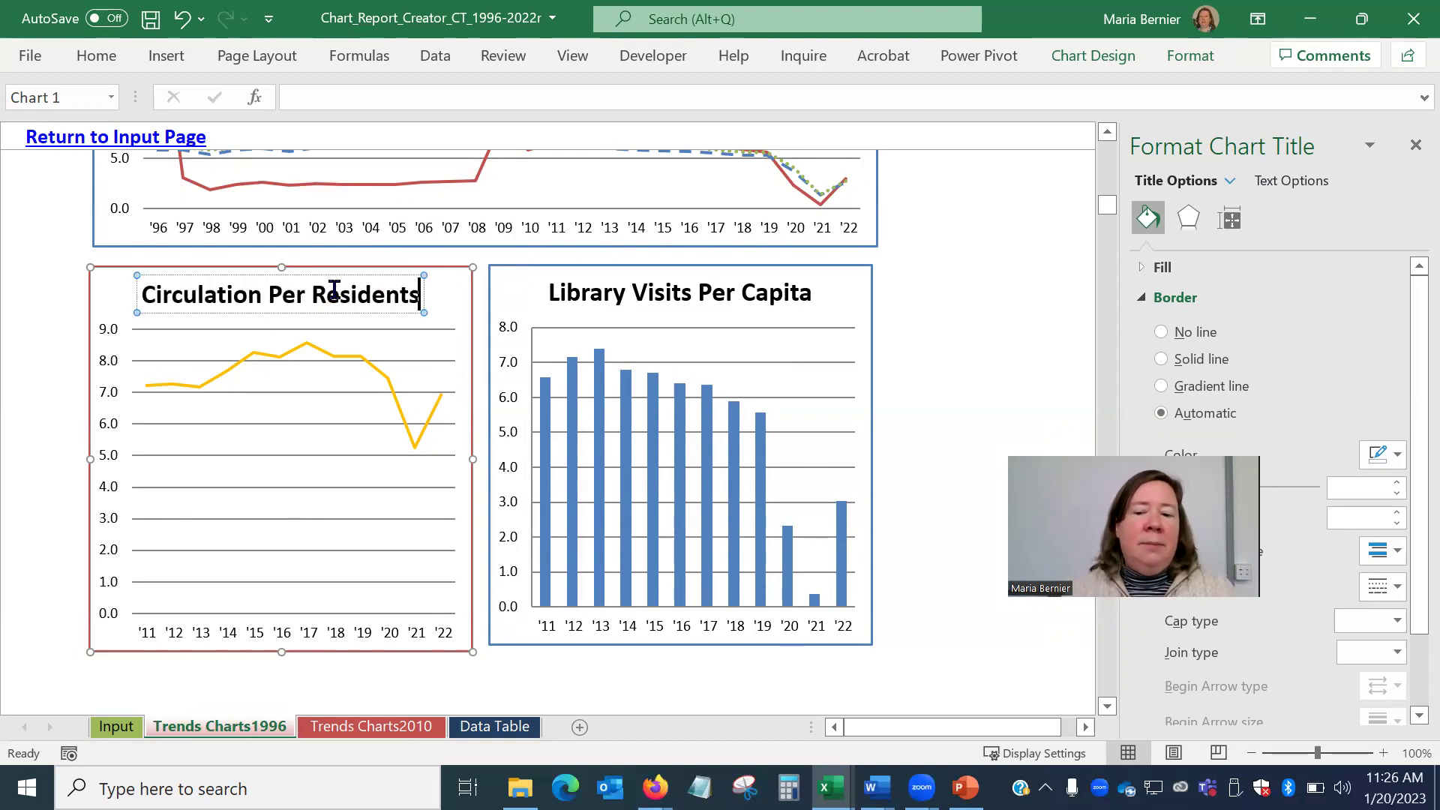
pyautogui.press('BackSpace')
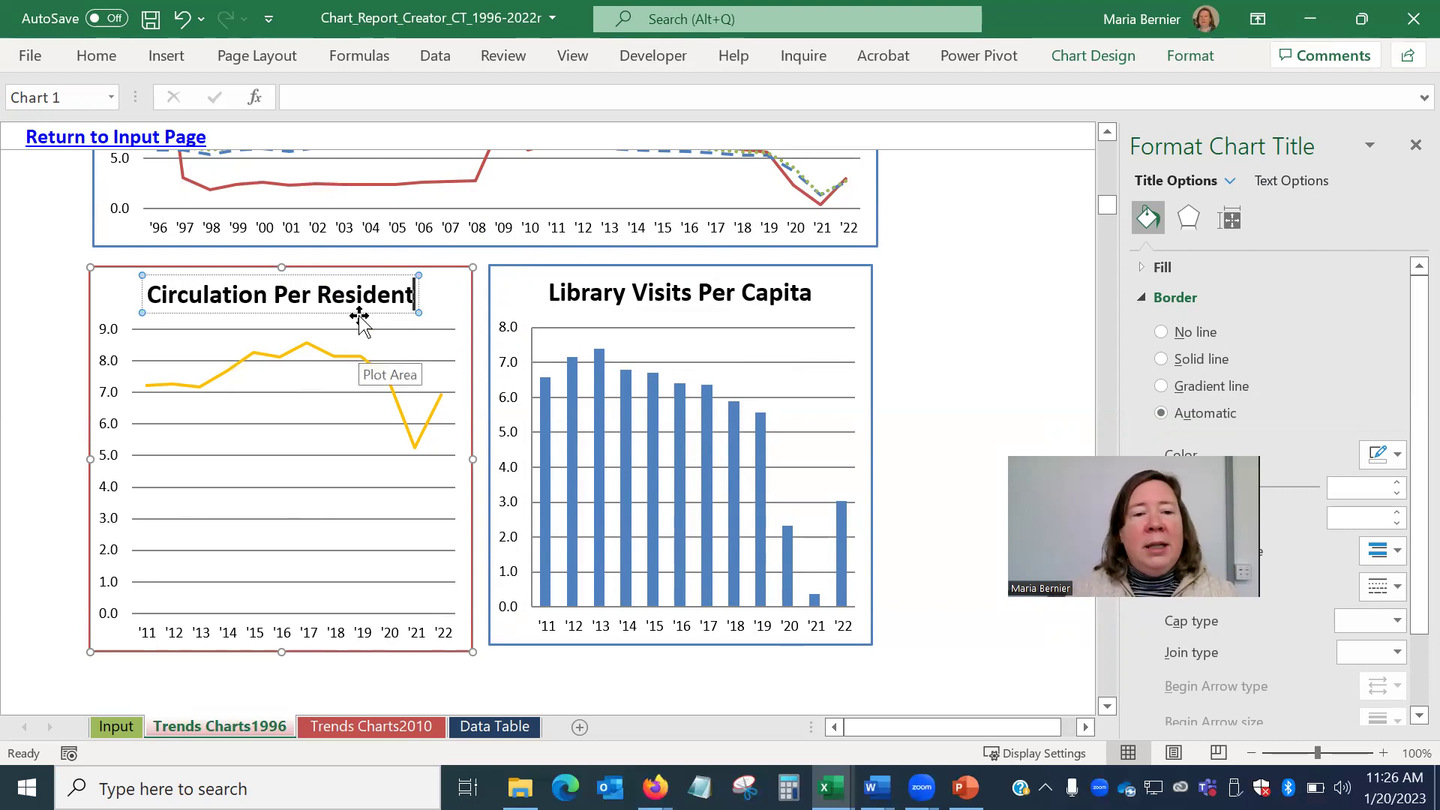
# - Copy the whole Circulation Per Resident chart to the clipboard
pyautogui.click(446, 302)
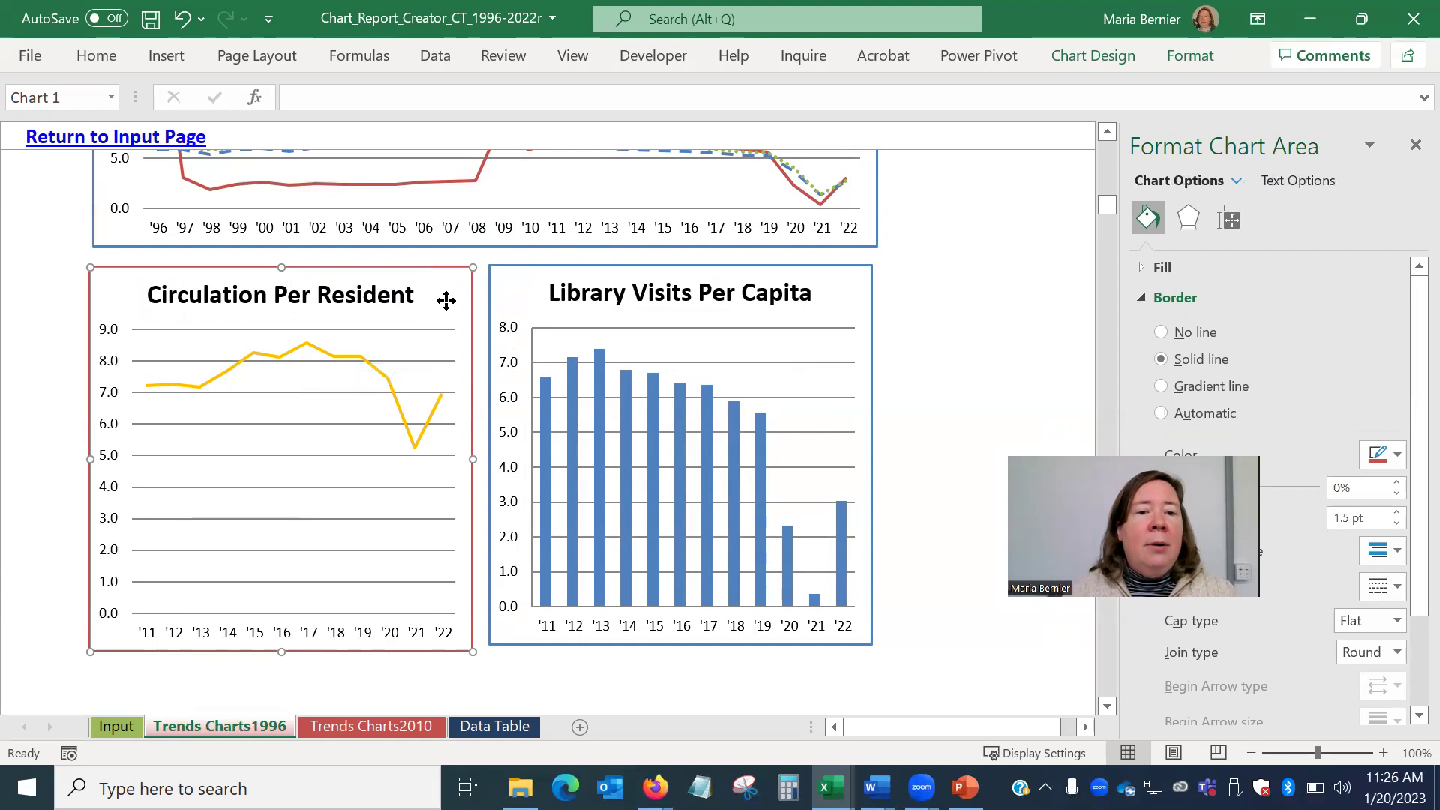
pyautogui.rightClick(446, 300)
pyautogui.click(444, 290)
pyautogui.rightClick(443, 291)
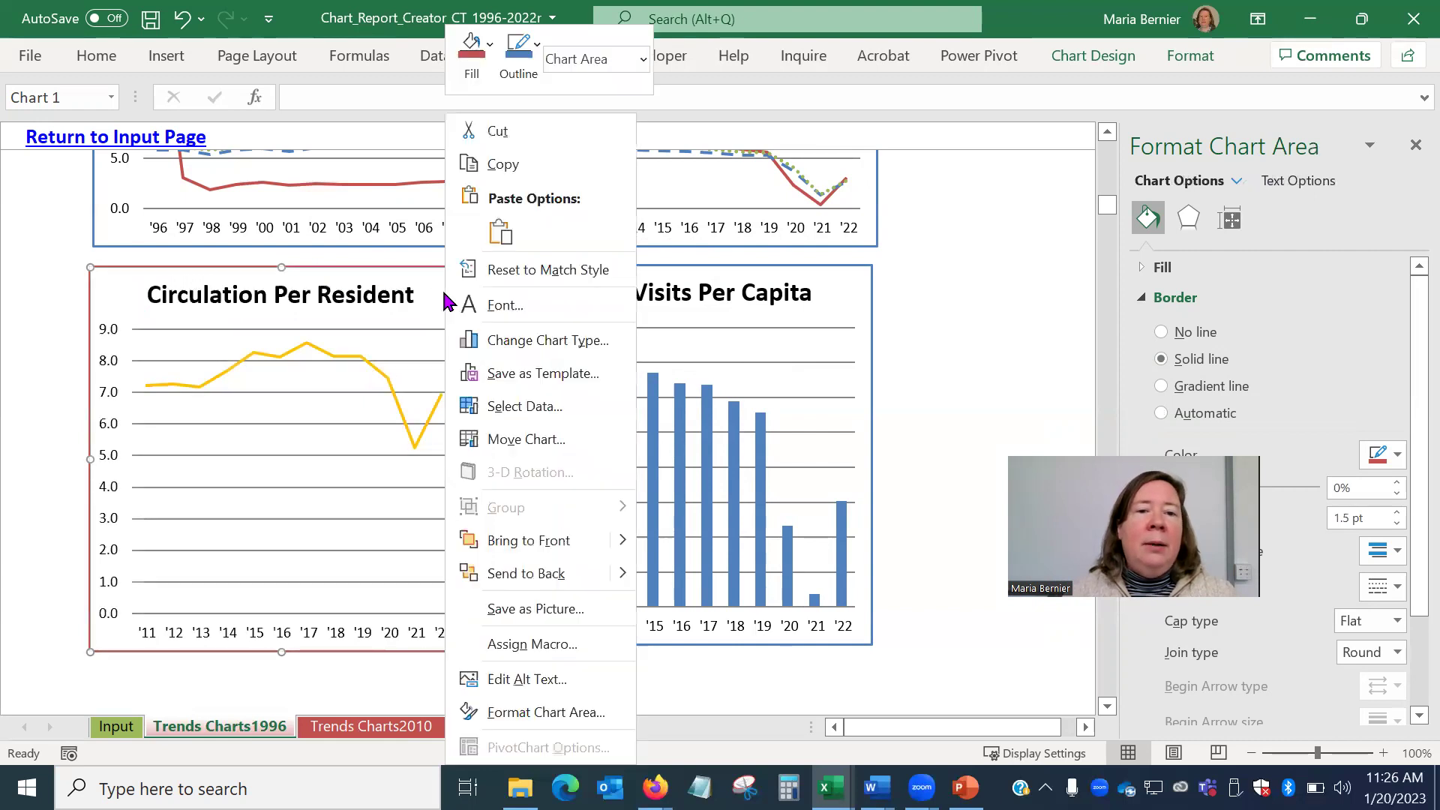
pyautogui.click(499, 164)
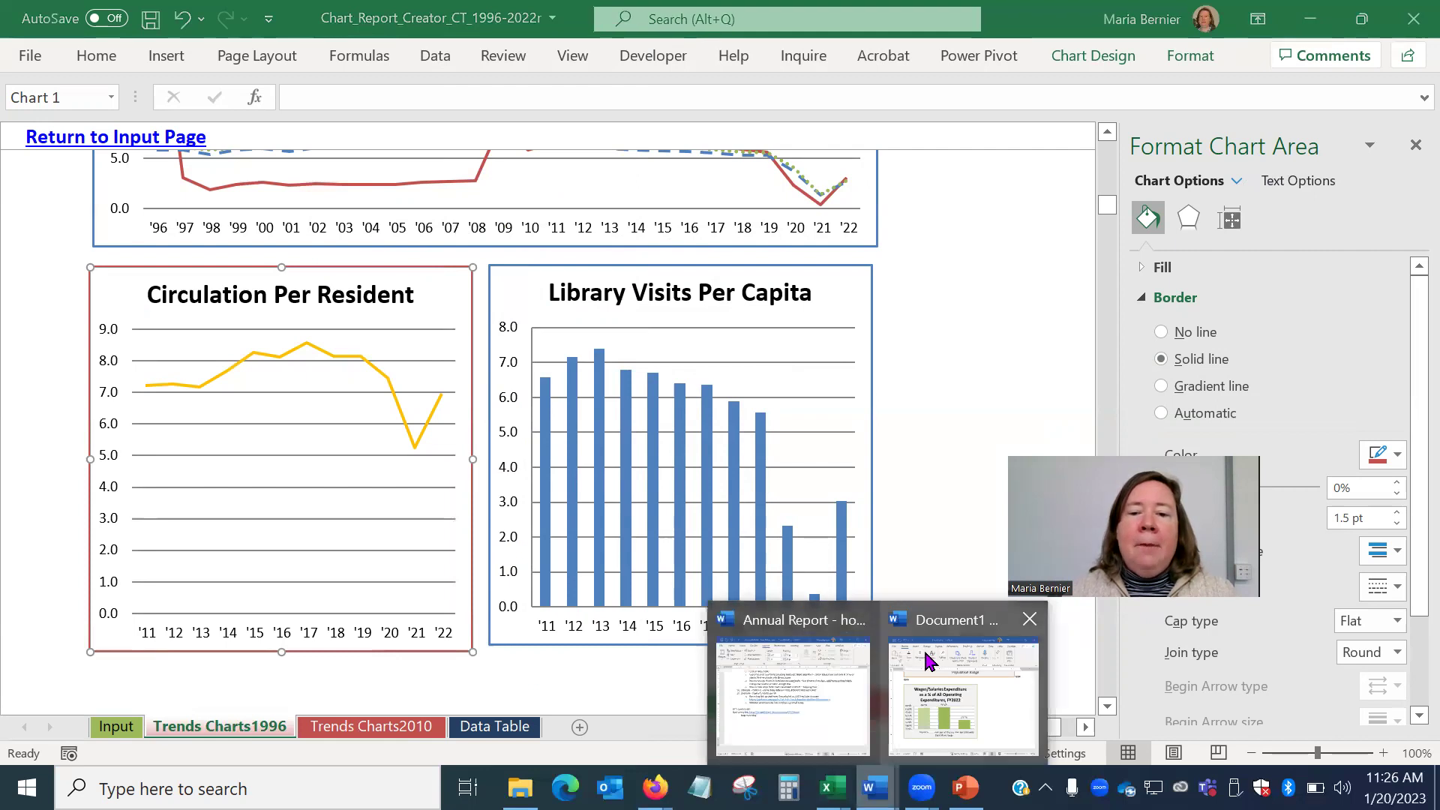
# - Switch to the Word document and paste the copied Circulation Per Resident chart as a picture below the Wages/Salaries chart
pyautogui.click(927, 660)
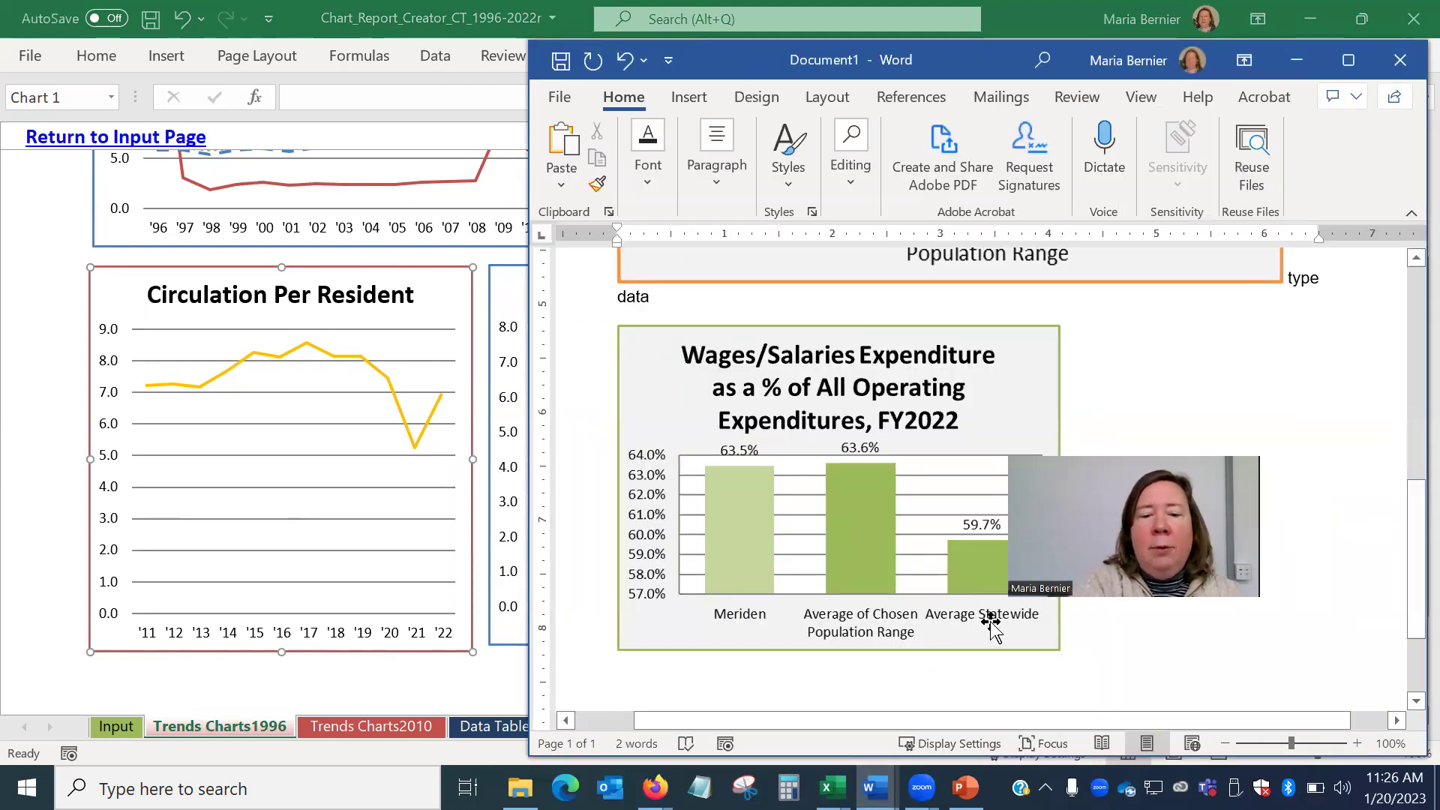
pyautogui.rightClick(887, 628)
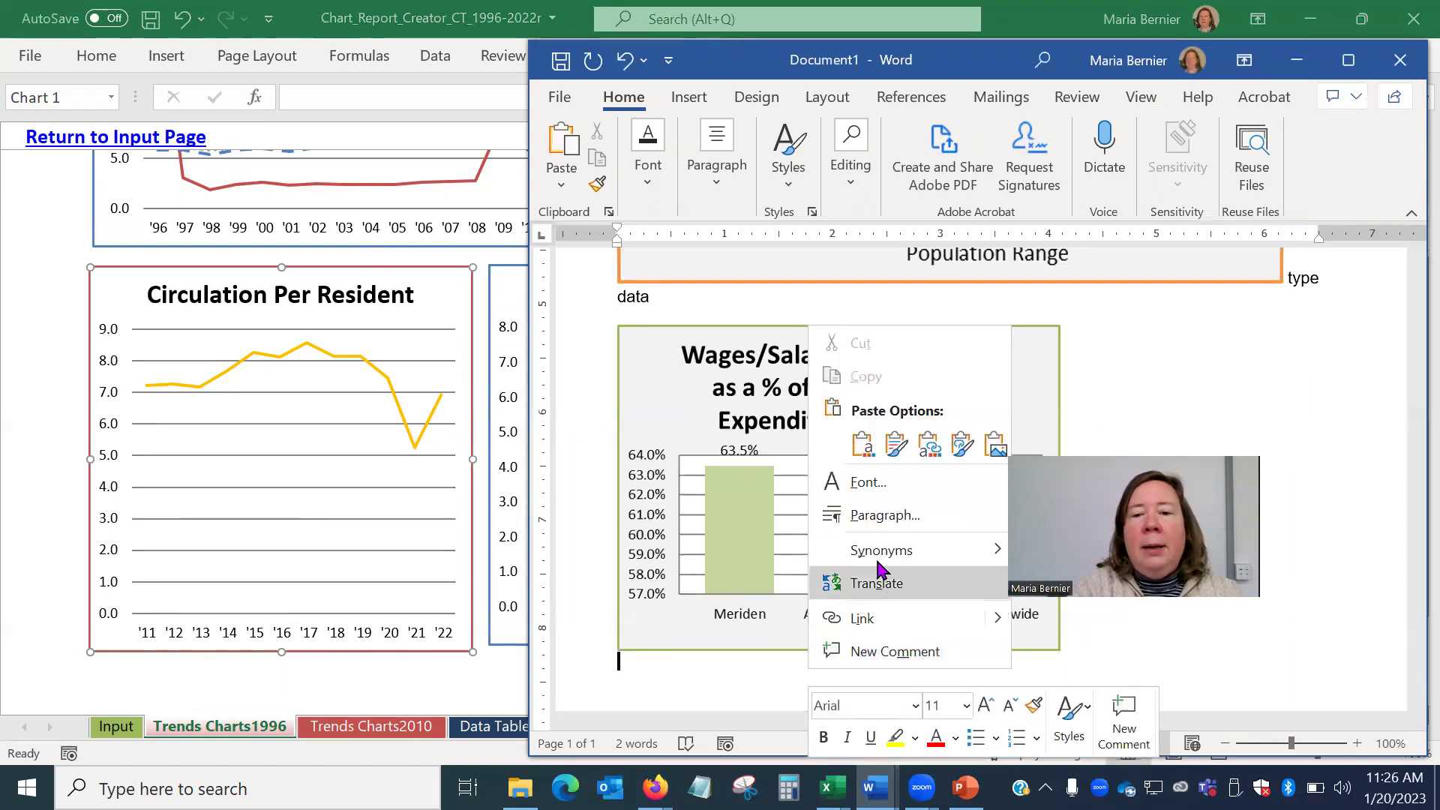
pyautogui.click(993, 446)
pyautogui.scroll(-8, 964, 514)
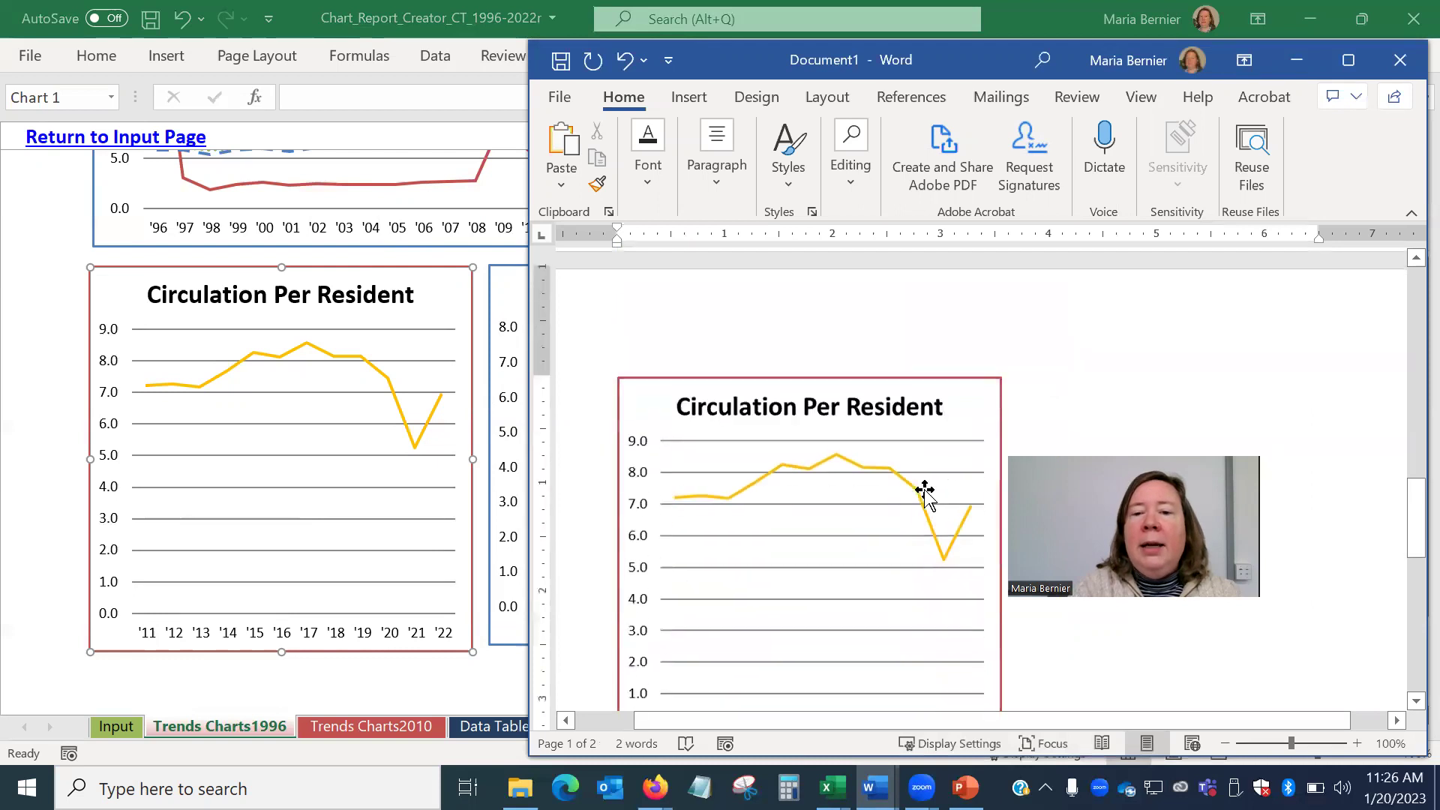
# - Enlarge the pasted Circulation Per Resident picture proportionally to about 4.2 inches wide
pyautogui.click(968, 442)
pyautogui.scroll(-4, 957, 502)
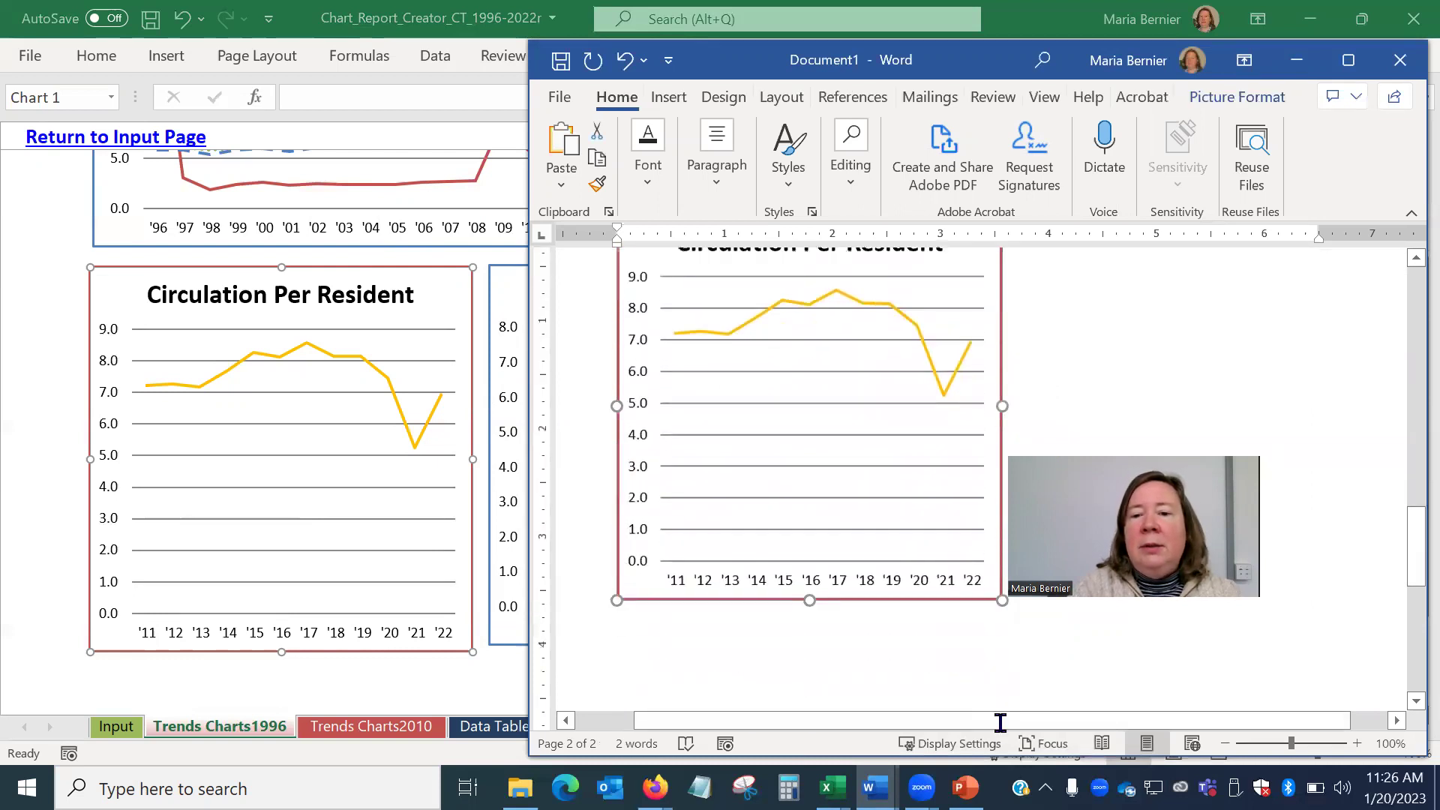
pyautogui.moveTo(1002, 597); pyautogui.dragTo(984, 535)
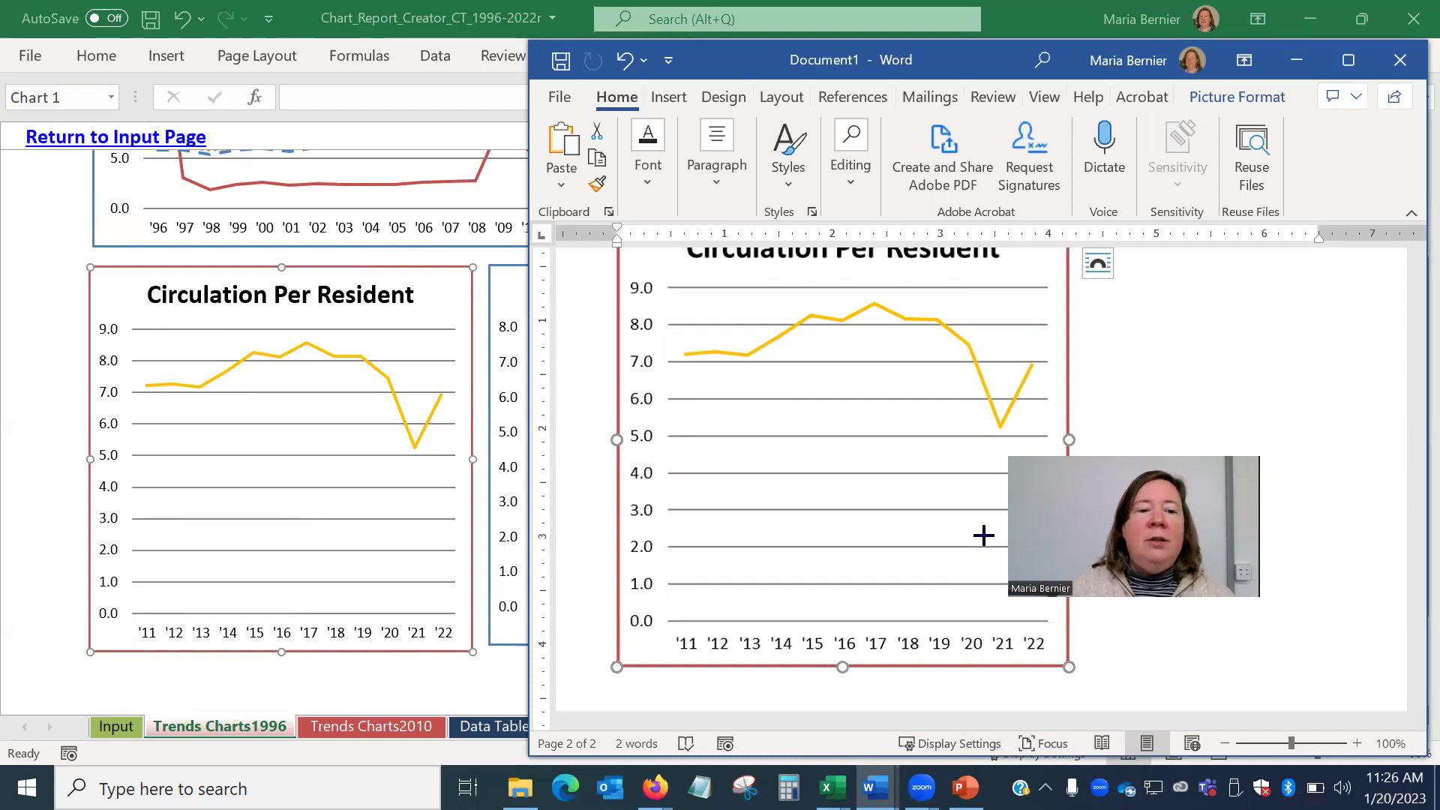
# - Back in the Excel trends workbook, set the vertical axis major unit of the Circulation Per Resident chart to 2.0
pyautogui.click(173, 497)
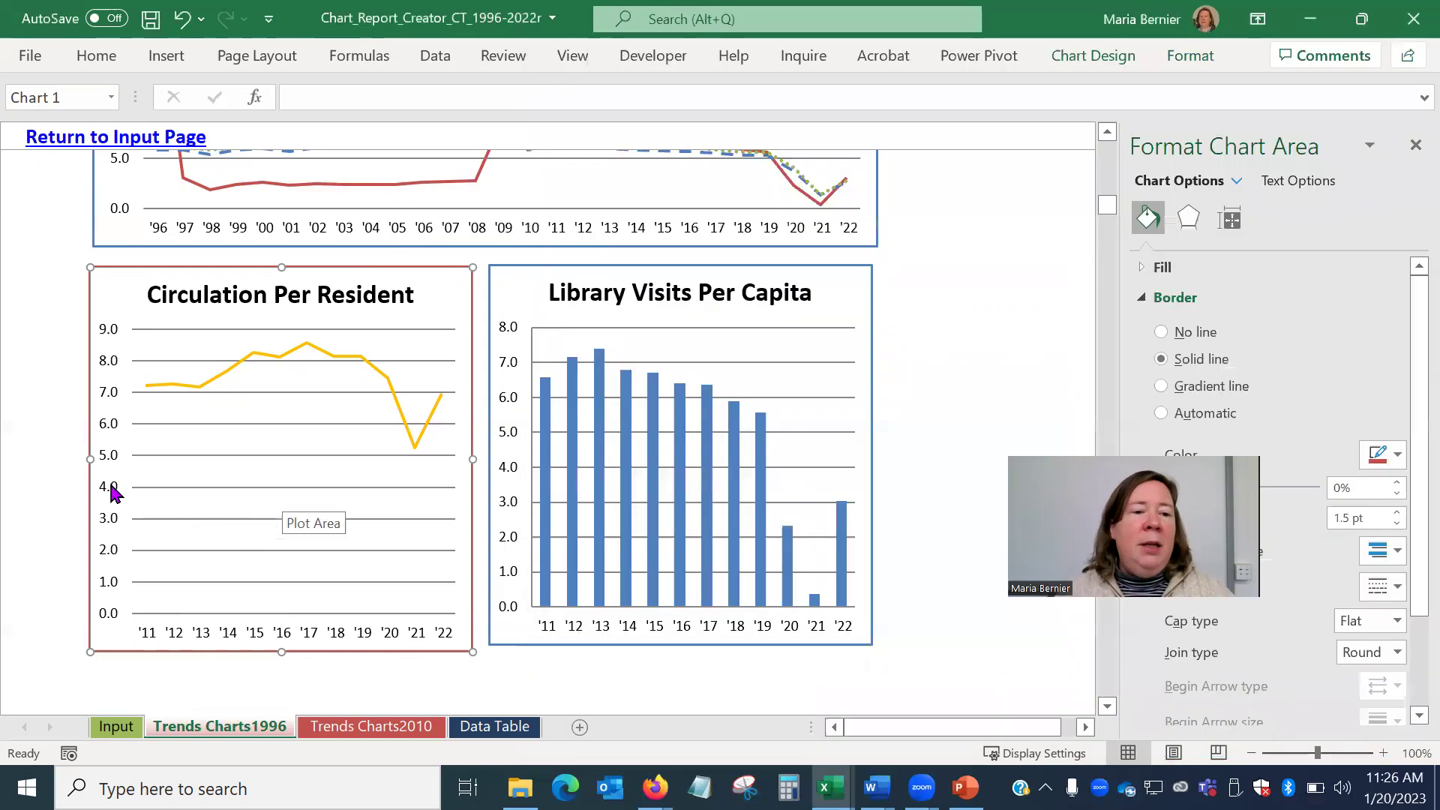
pyautogui.click(114, 493)
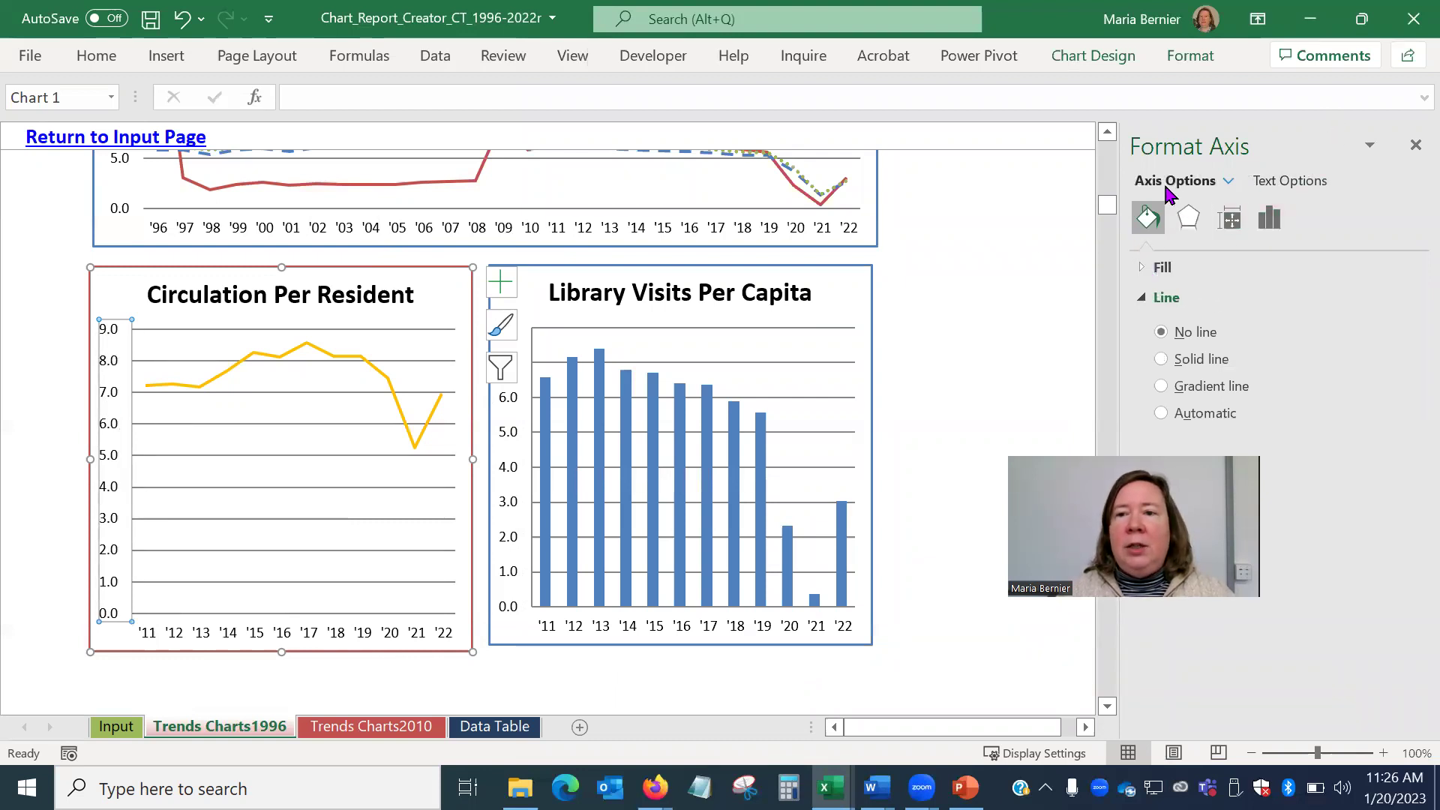
pyautogui.click(1266, 217)
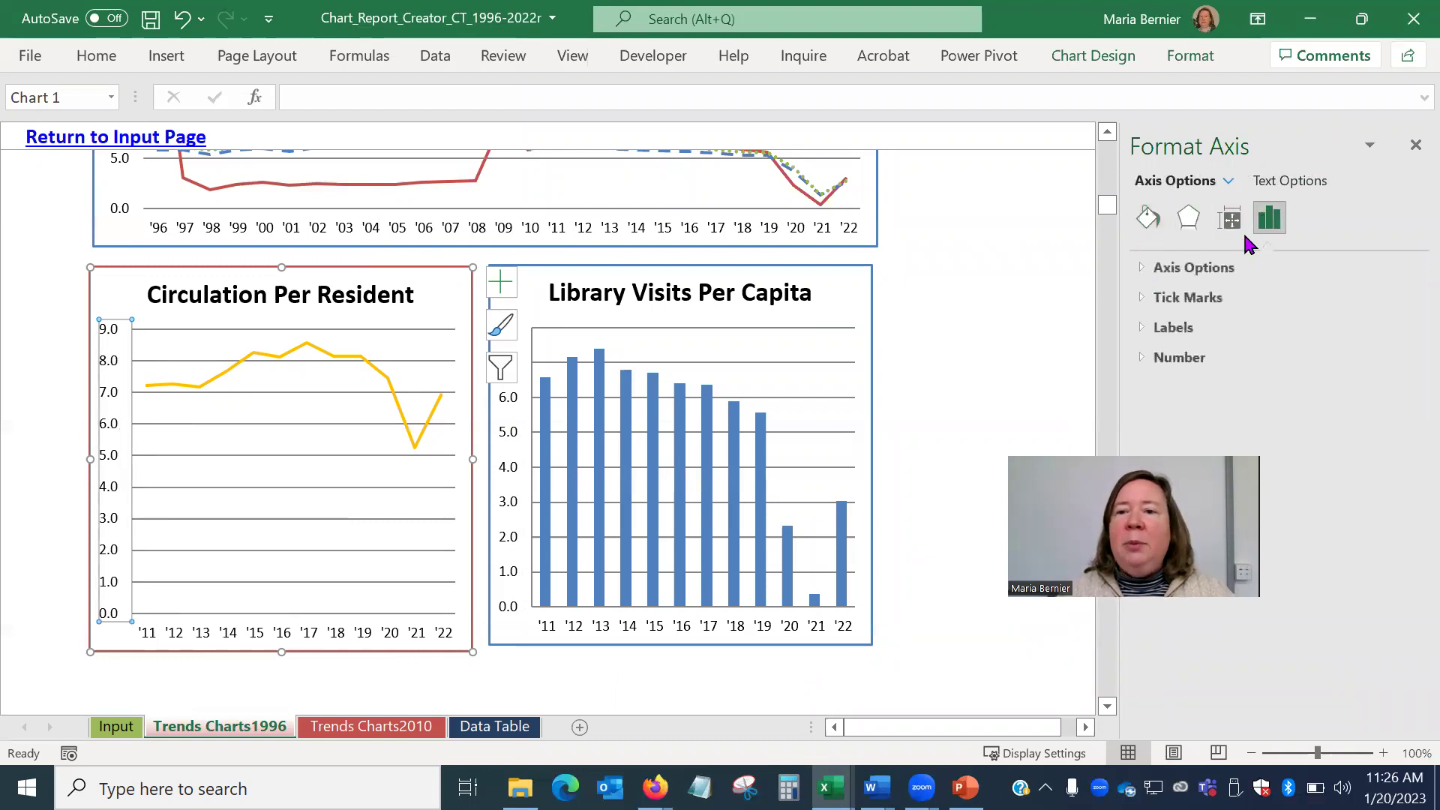
pyautogui.click(1145, 270)
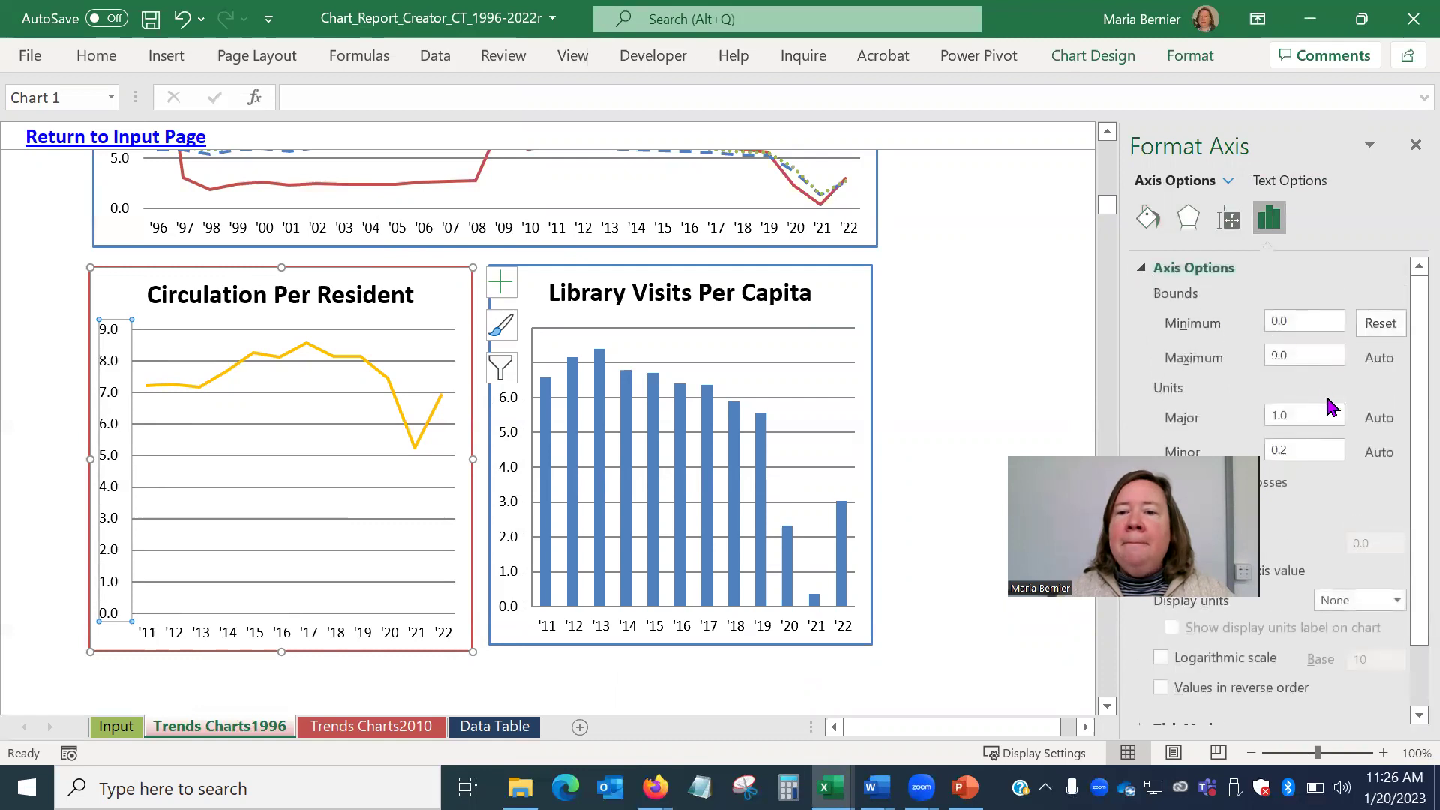
pyautogui.click(1299, 416)
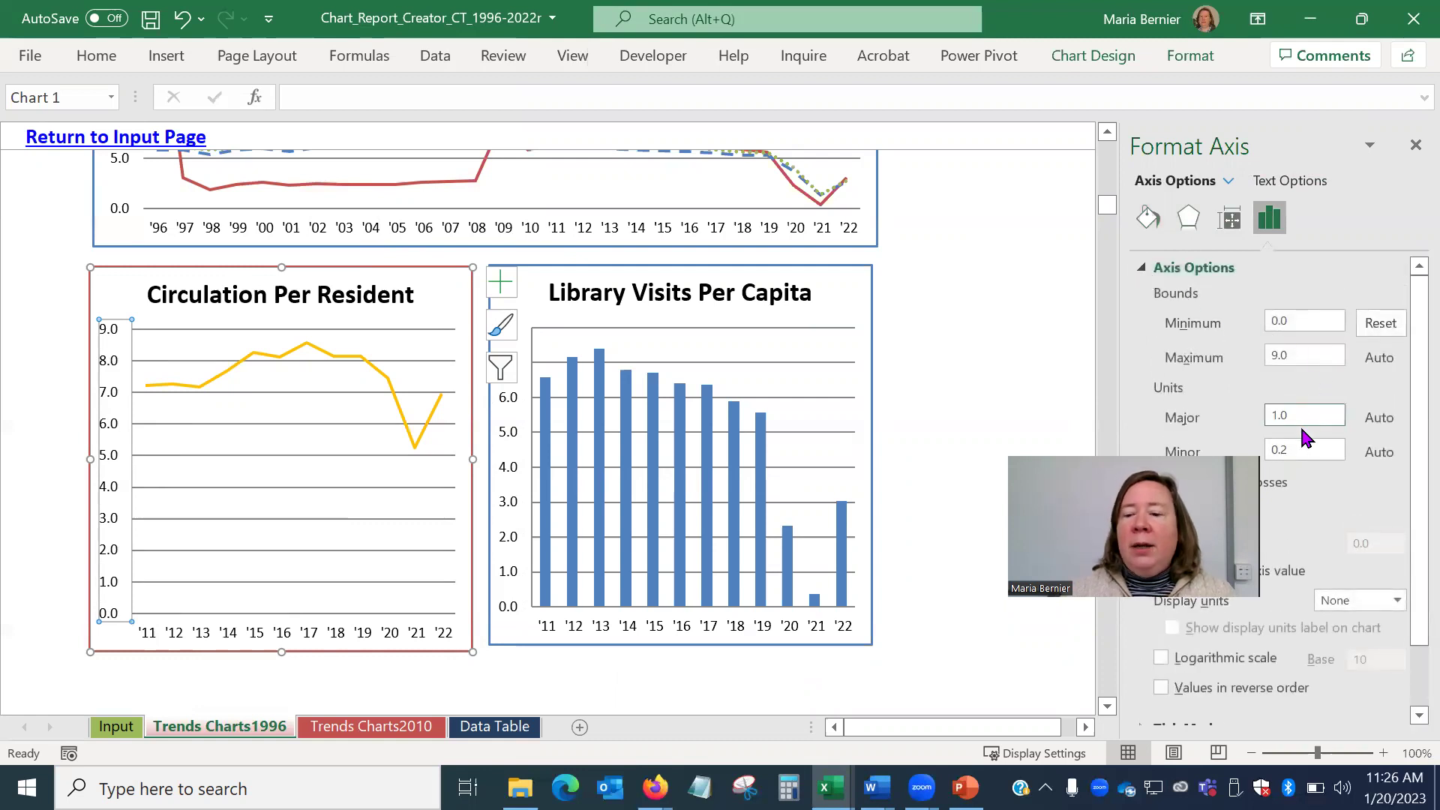
pyautogui.press('BackSpace')
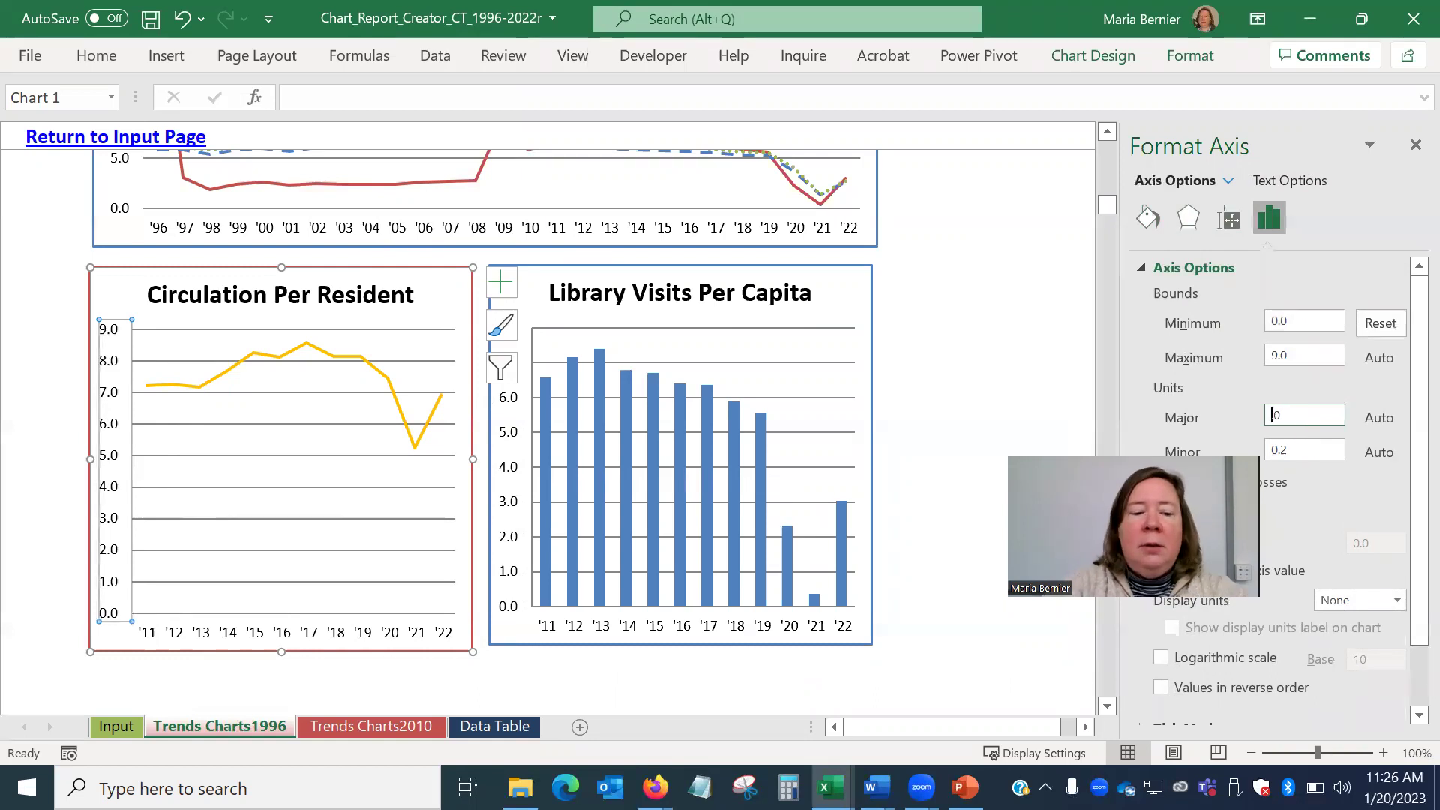
pyautogui.write('2')
pyautogui.press('Return')
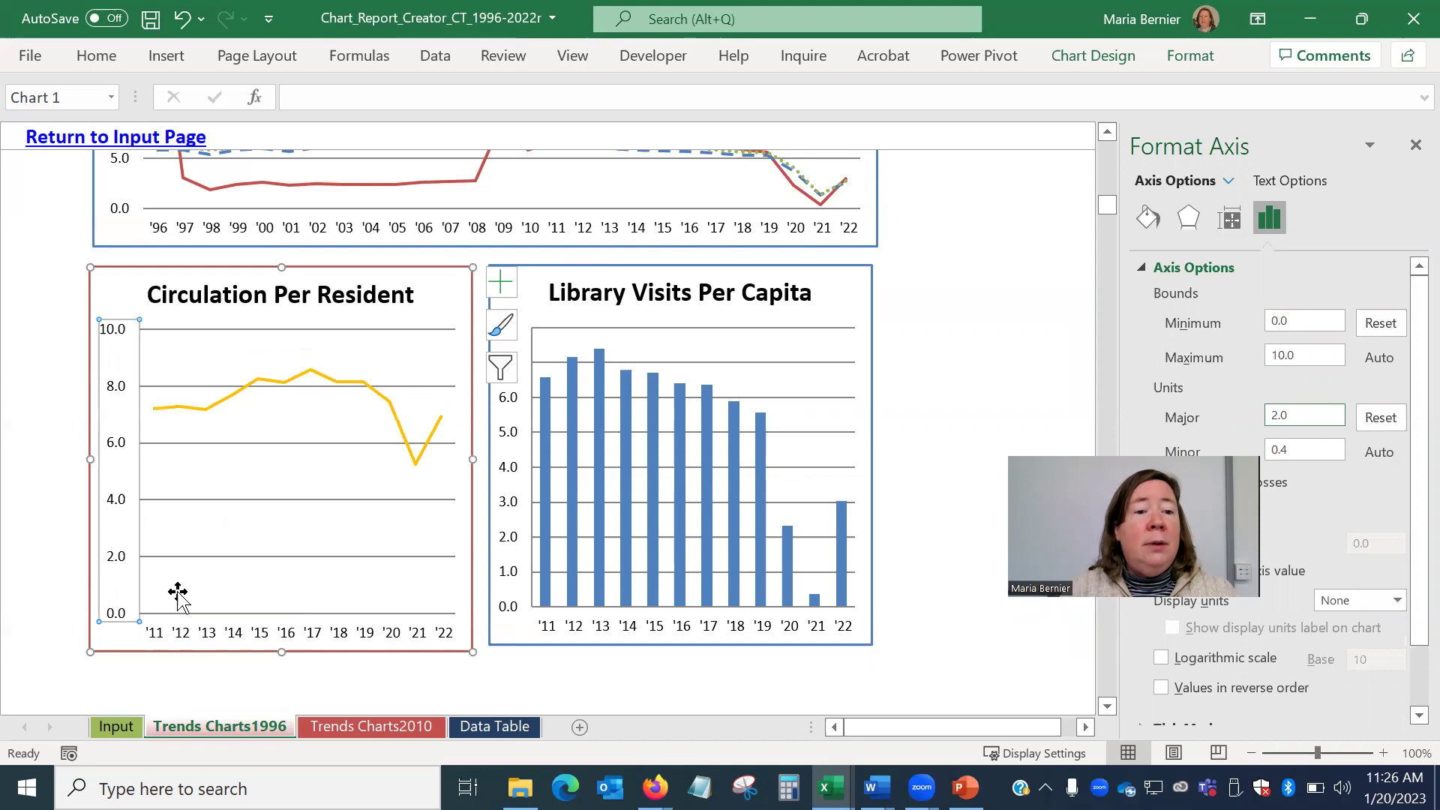
# - Undo the axis unit change on the Circulation Per Resident chart, redo it, and deselect the chart
pyautogui.click(48, 225)
pyautogui.click(182, 21)
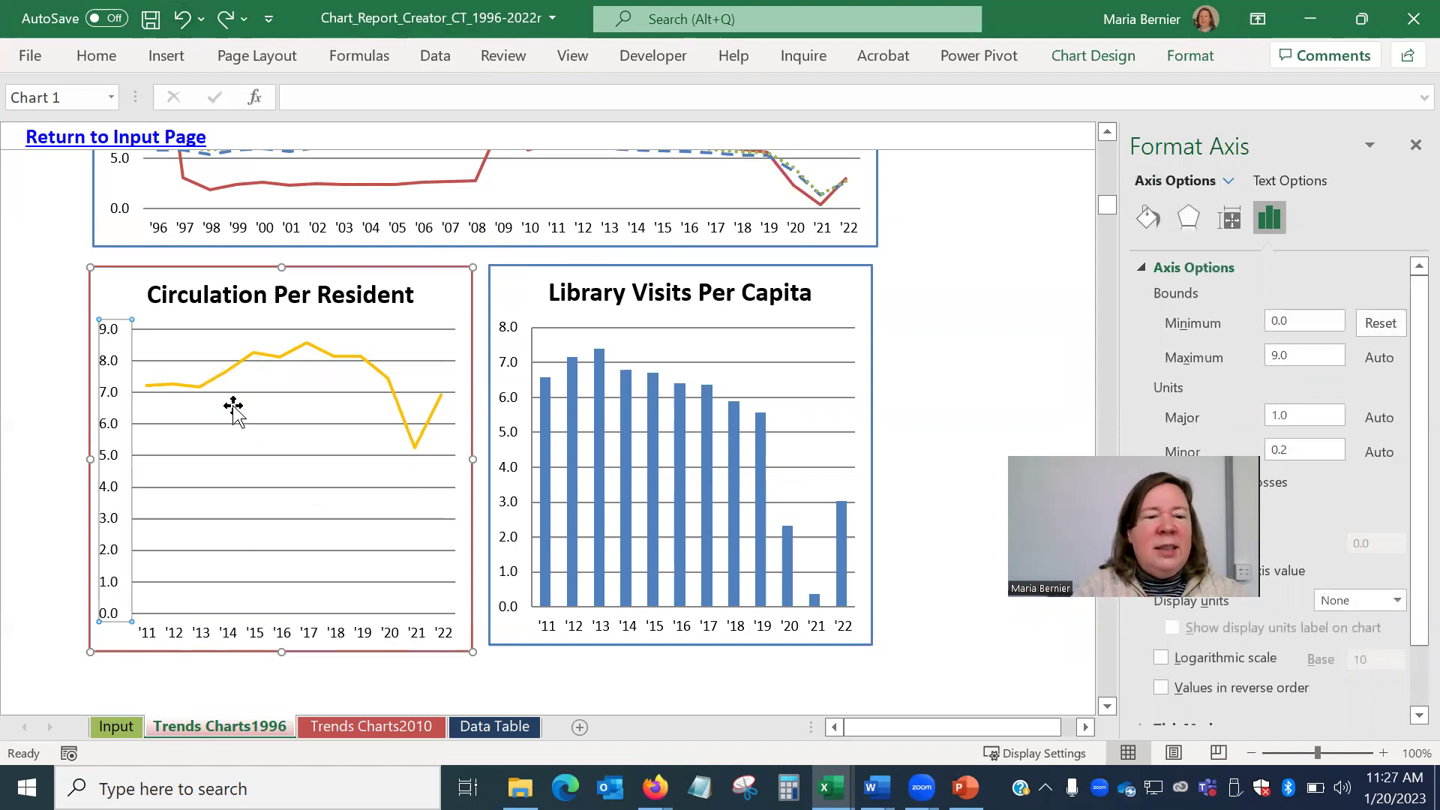
pyautogui.click(224, 21)
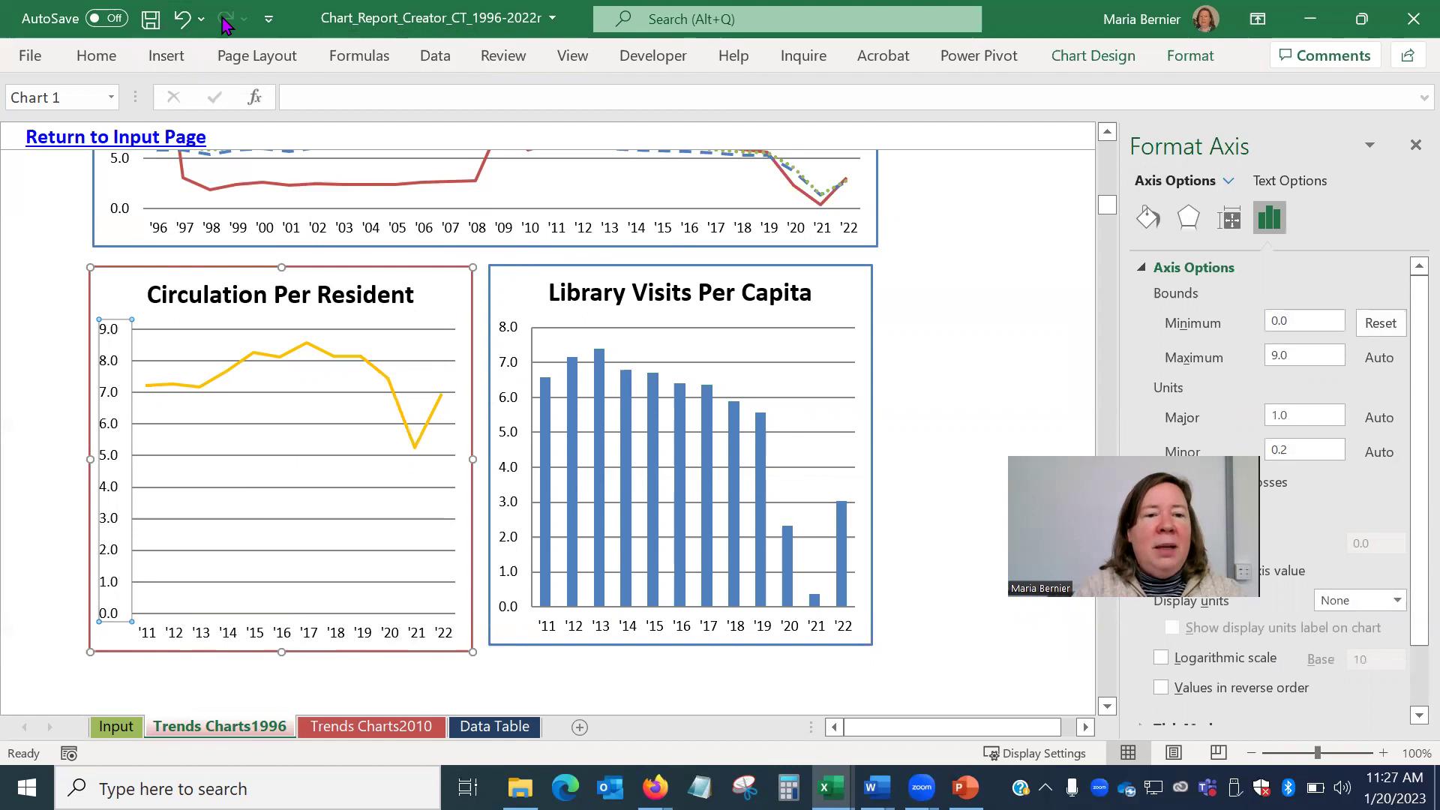
pyautogui.click(54, 255)
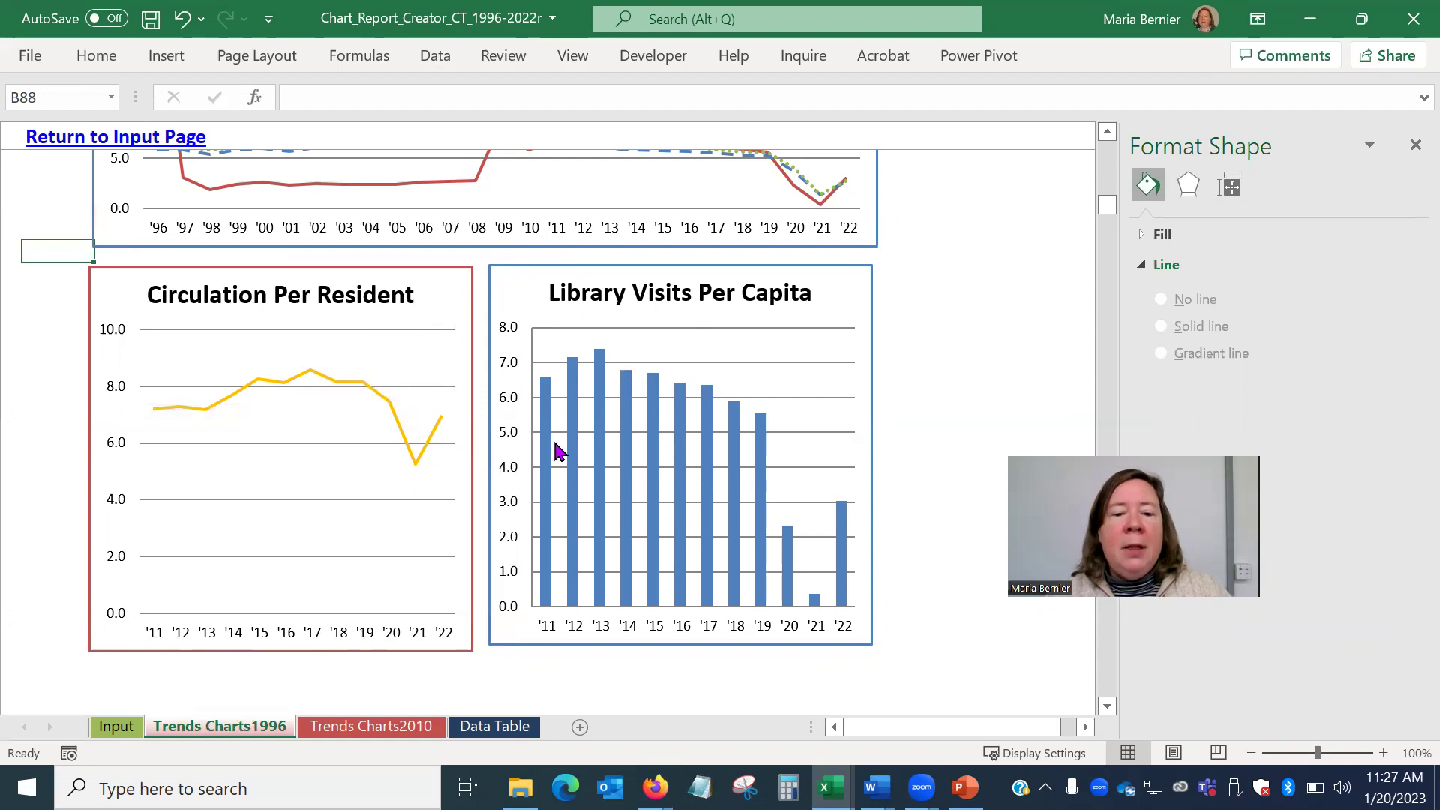
# - Capture the Library Visits Per Capita chart with Snipping Tool and close the snip without saving it
pyautogui.click(1005, 319)
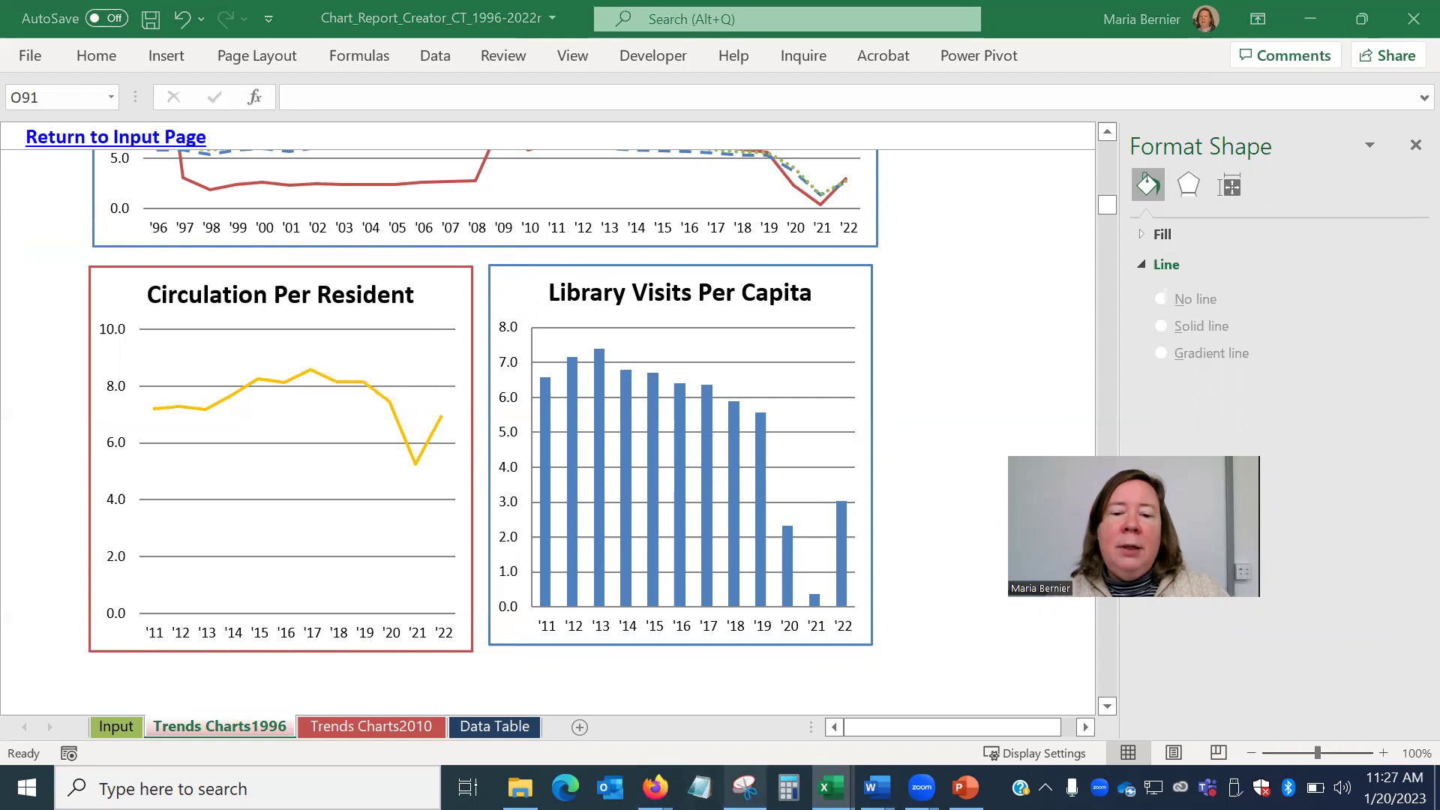
pyautogui.click(745, 787)
pyautogui.click(1059, 214)
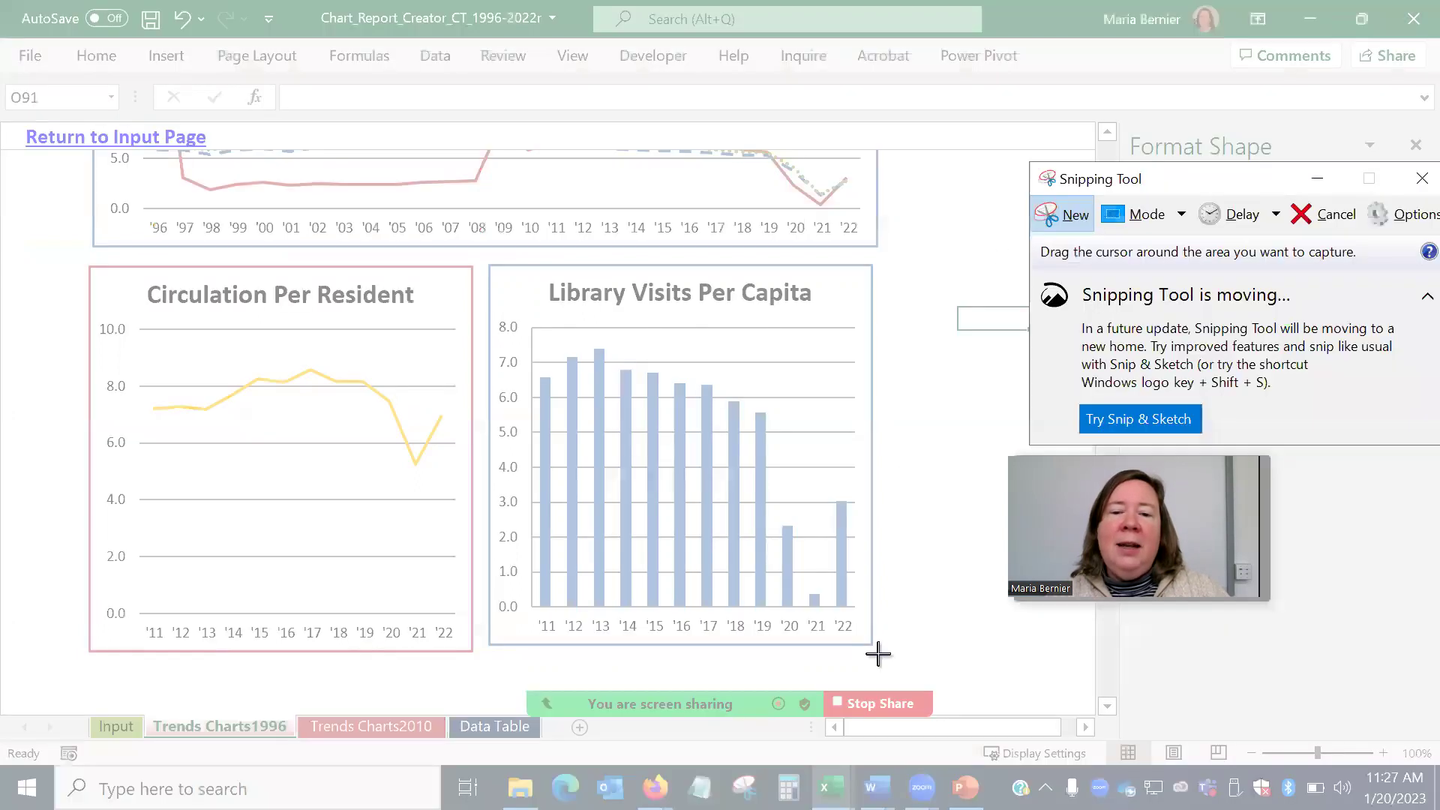
pyautogui.moveTo(877, 654); pyautogui.dragTo(477, 252)
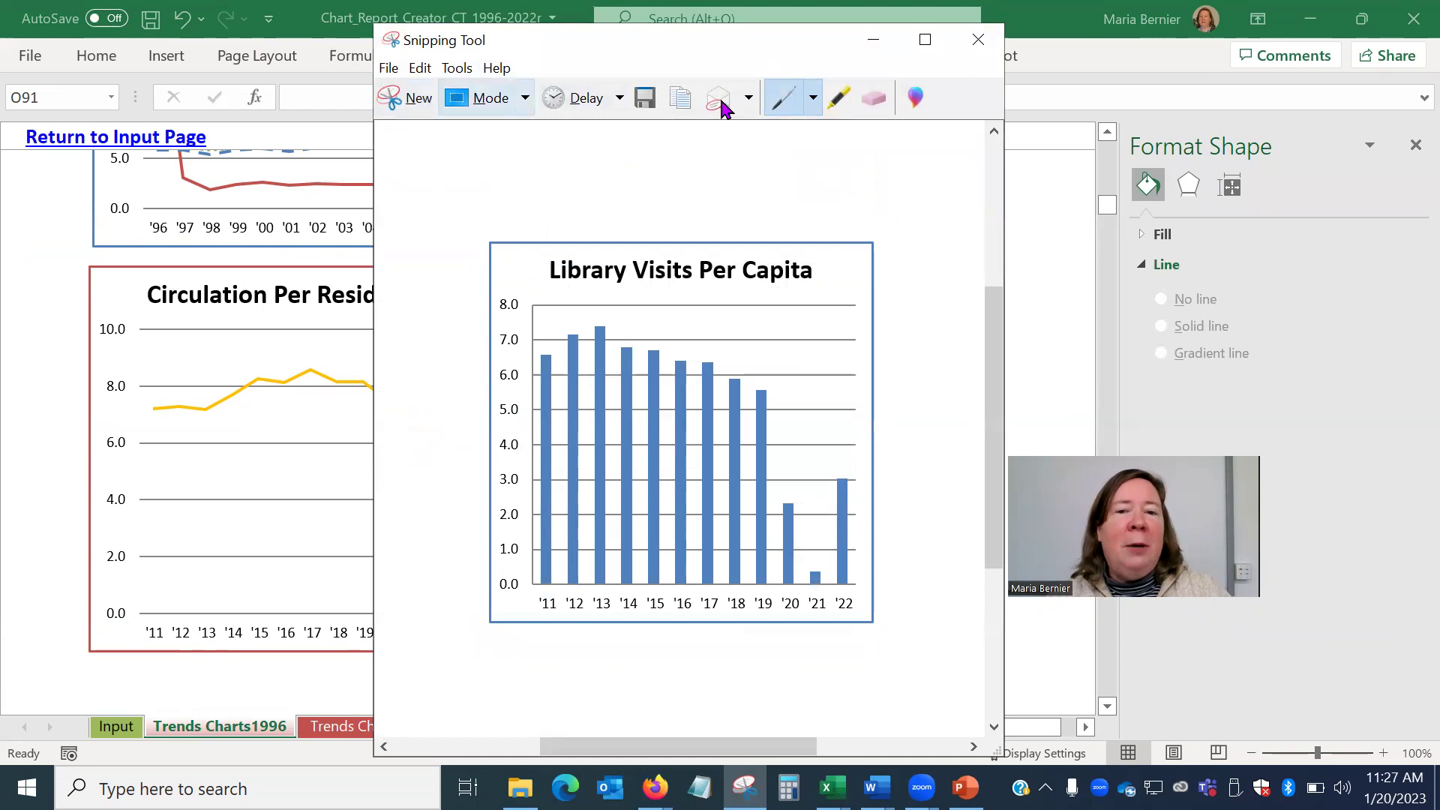
pyautogui.click(975, 42)
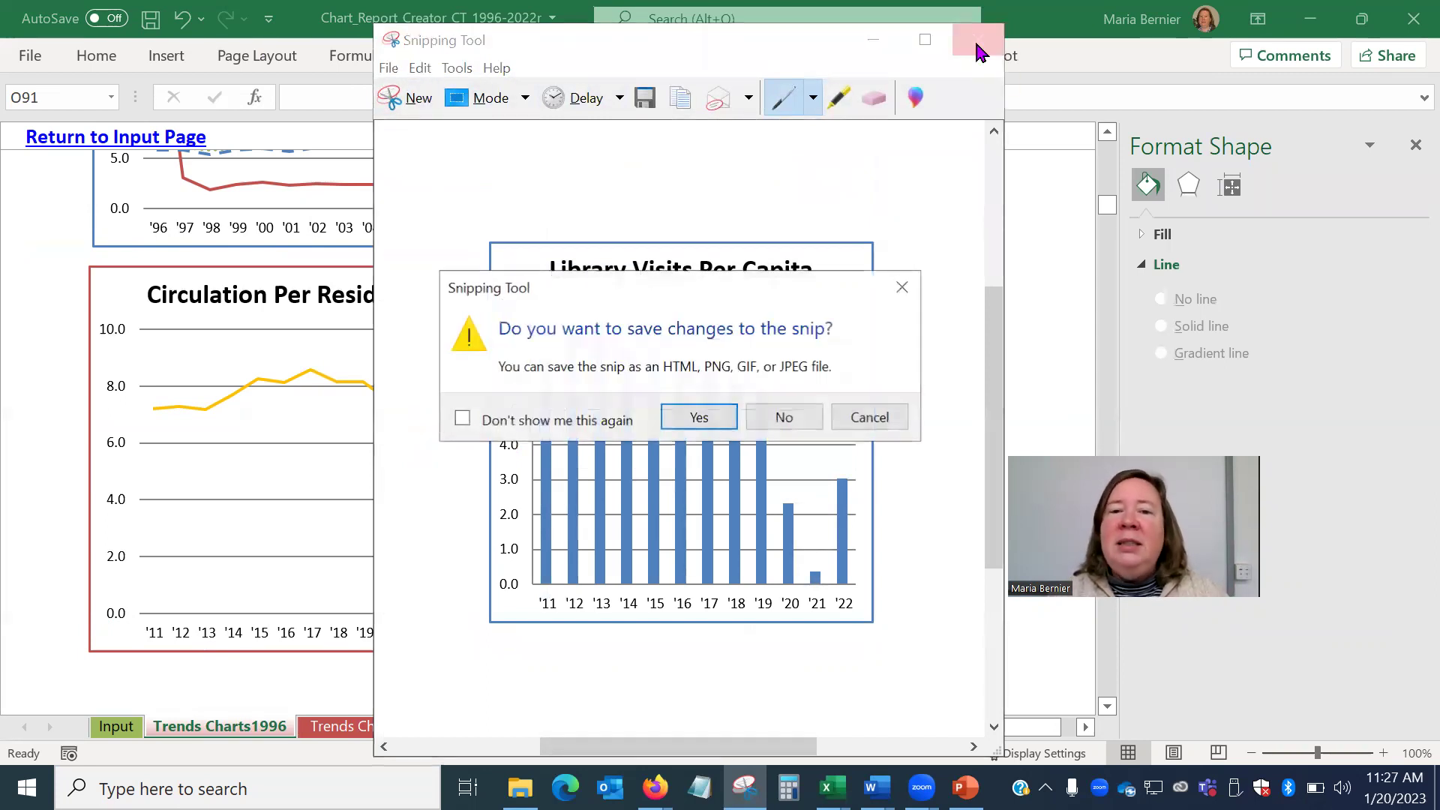
pyautogui.click(786, 421)
# - Capture the Registered Borrowers and Reference Questions Per Capita column charts together in one snip and close it without saving
pyautogui.scroll(4, 949, 379)
pyautogui.scroll(-9, 942, 380)
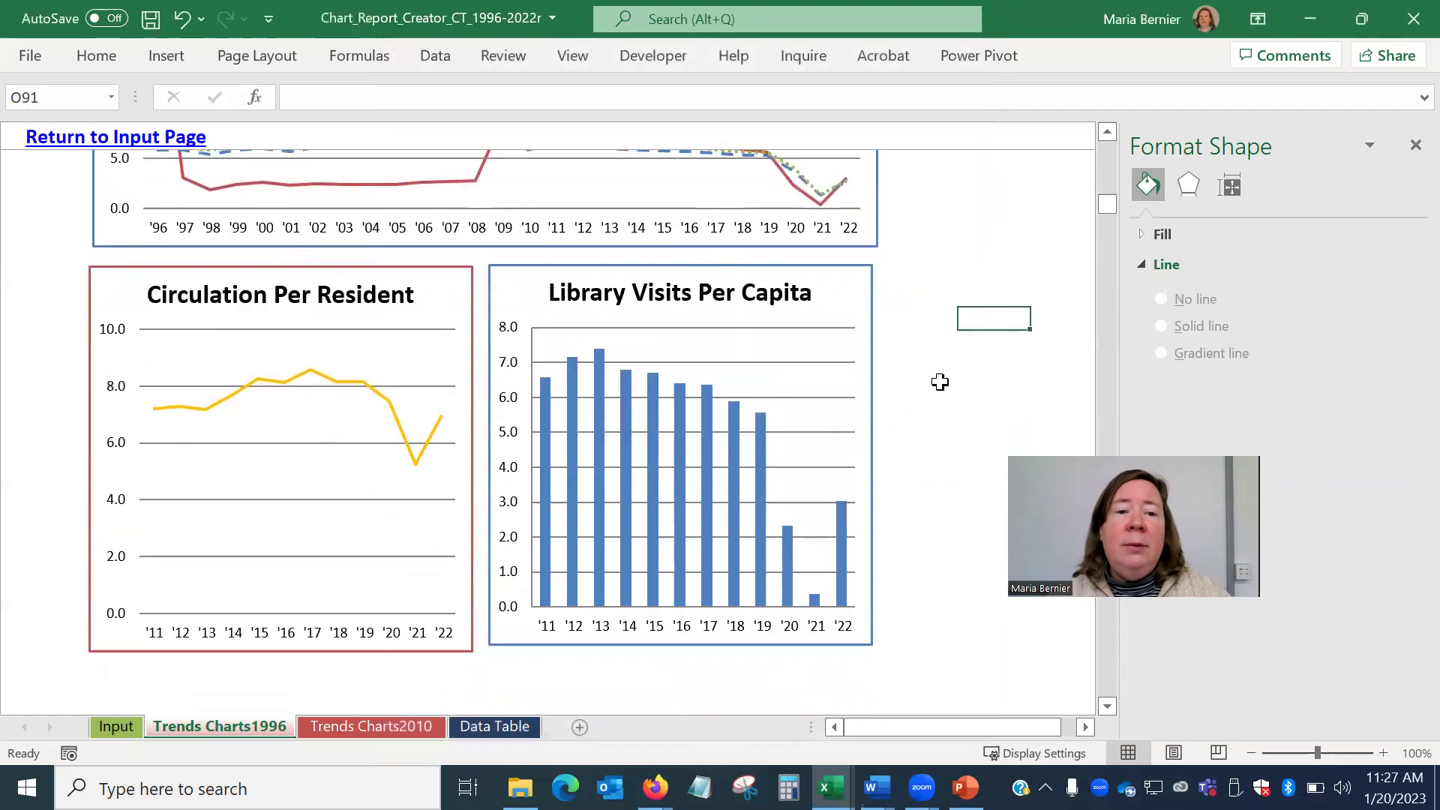
pyautogui.scroll(-14, 939, 382)
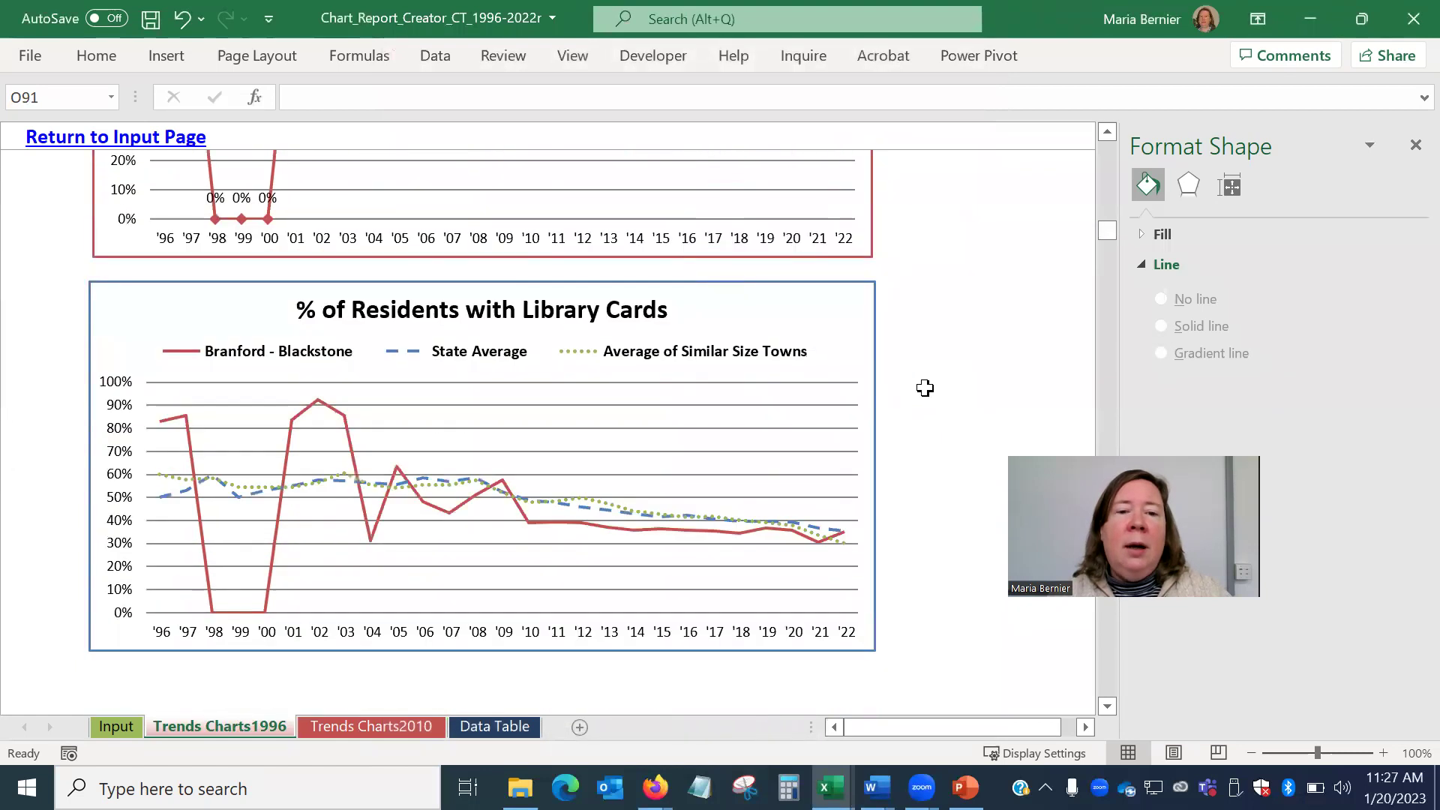
pyautogui.scroll(-12, 913, 379)
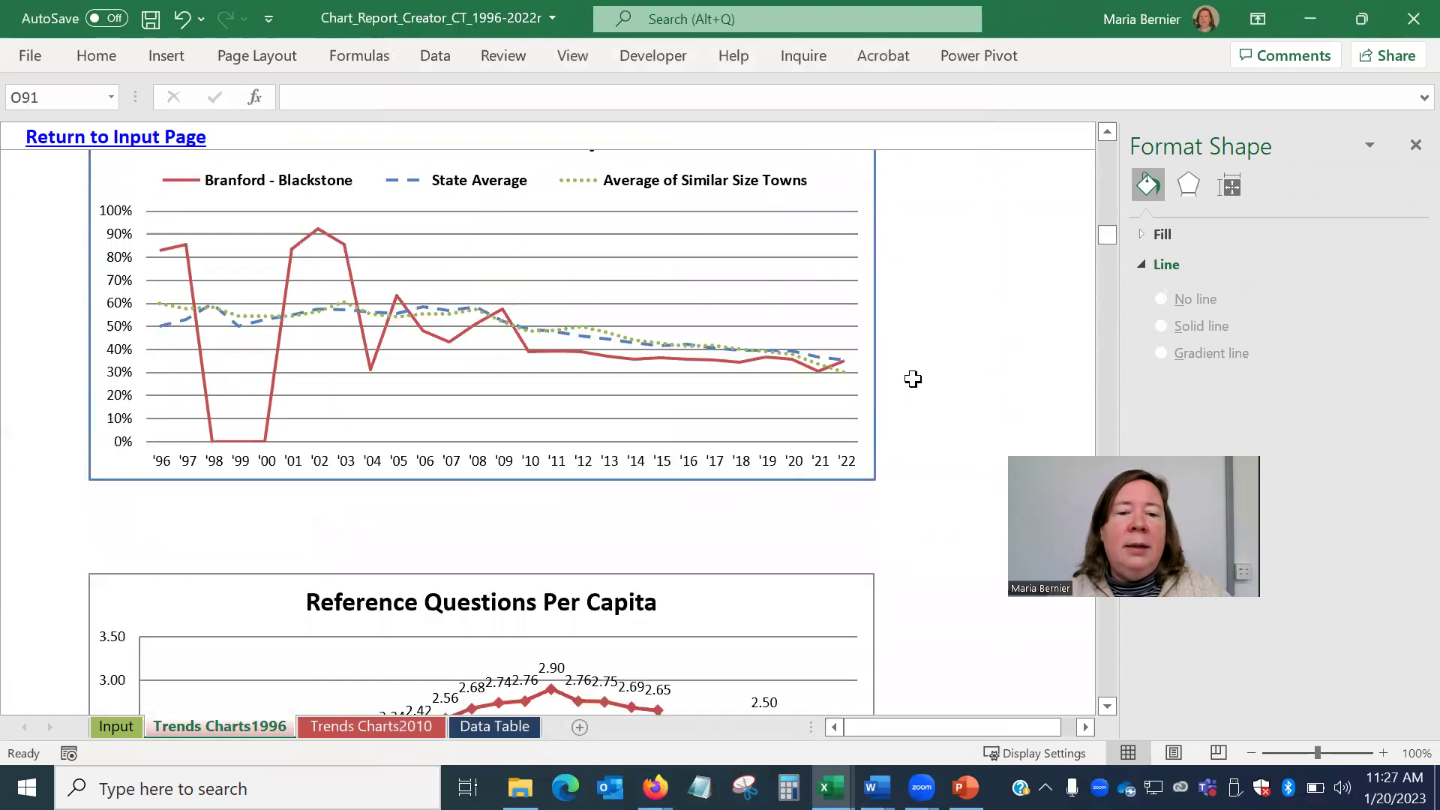
pyautogui.scroll(-8, 912, 379)
pyautogui.moveTo(1108, 254)
pyautogui.mouseDown()
pyautogui.moveTo(1109, 219)
pyautogui.moveTo(1118, 282)
pyautogui.moveTo(1121, 268)
pyautogui.mouseUp()
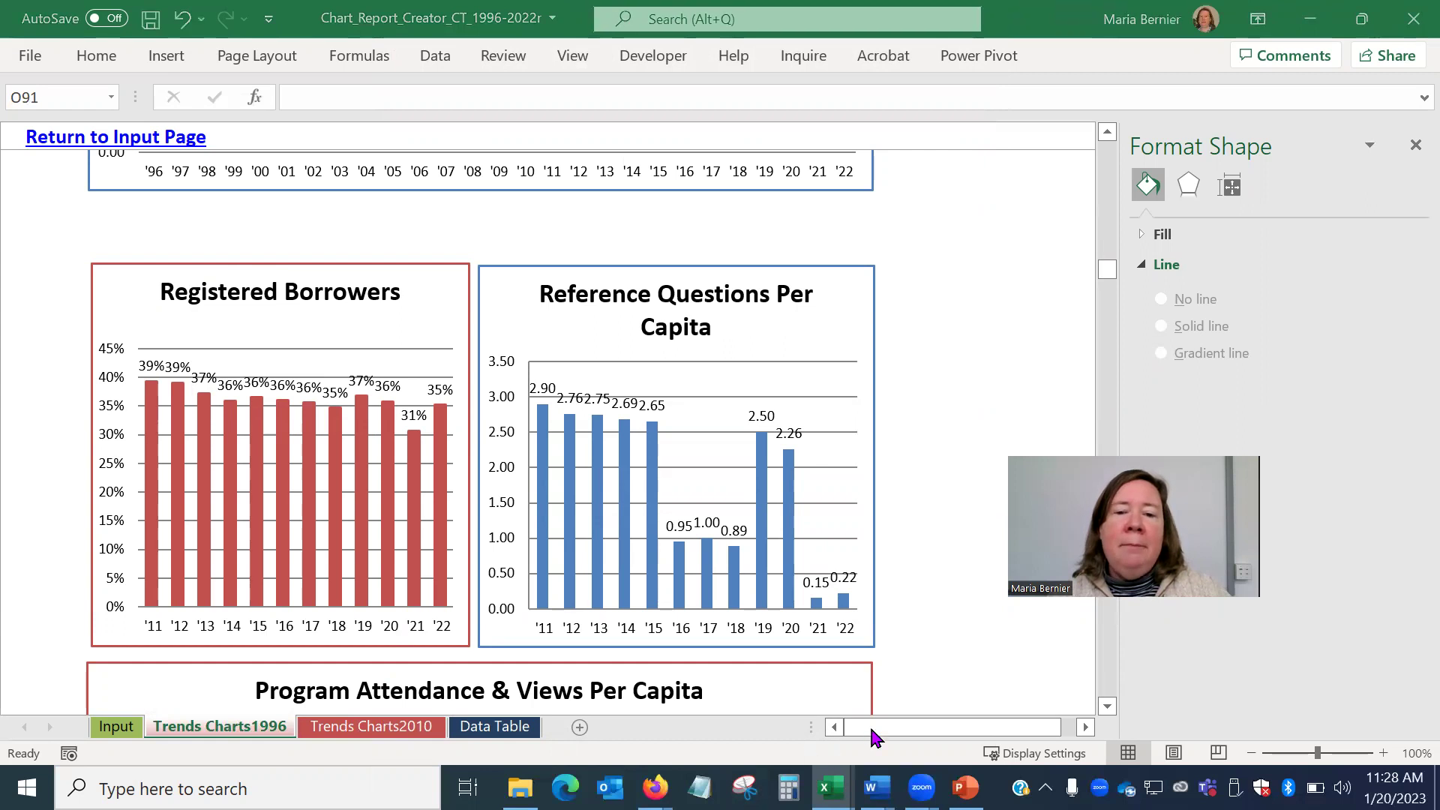
pyautogui.click(1056, 213)
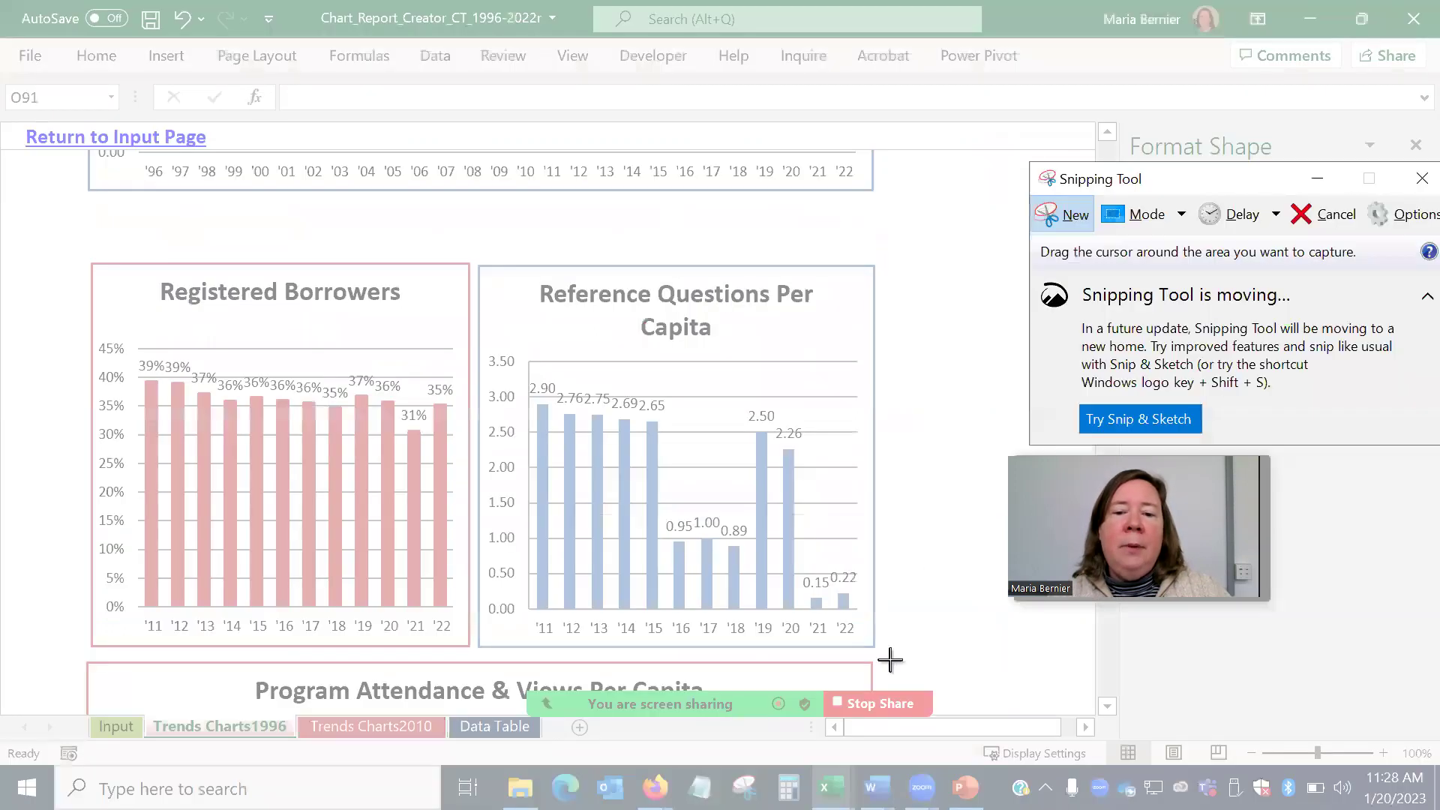
pyautogui.moveTo(890, 659); pyautogui.dragTo(103, 257)
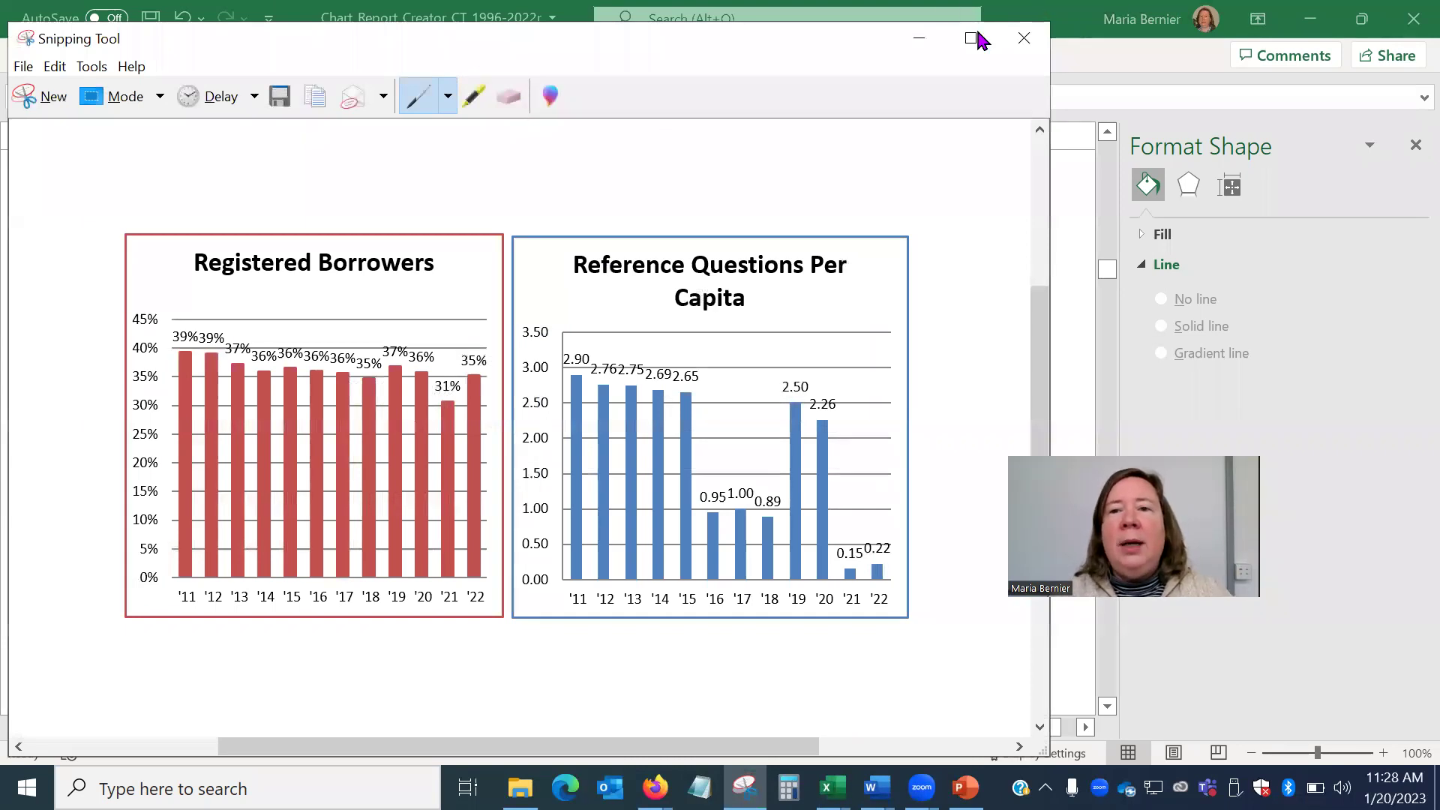
pyautogui.click(1025, 38)
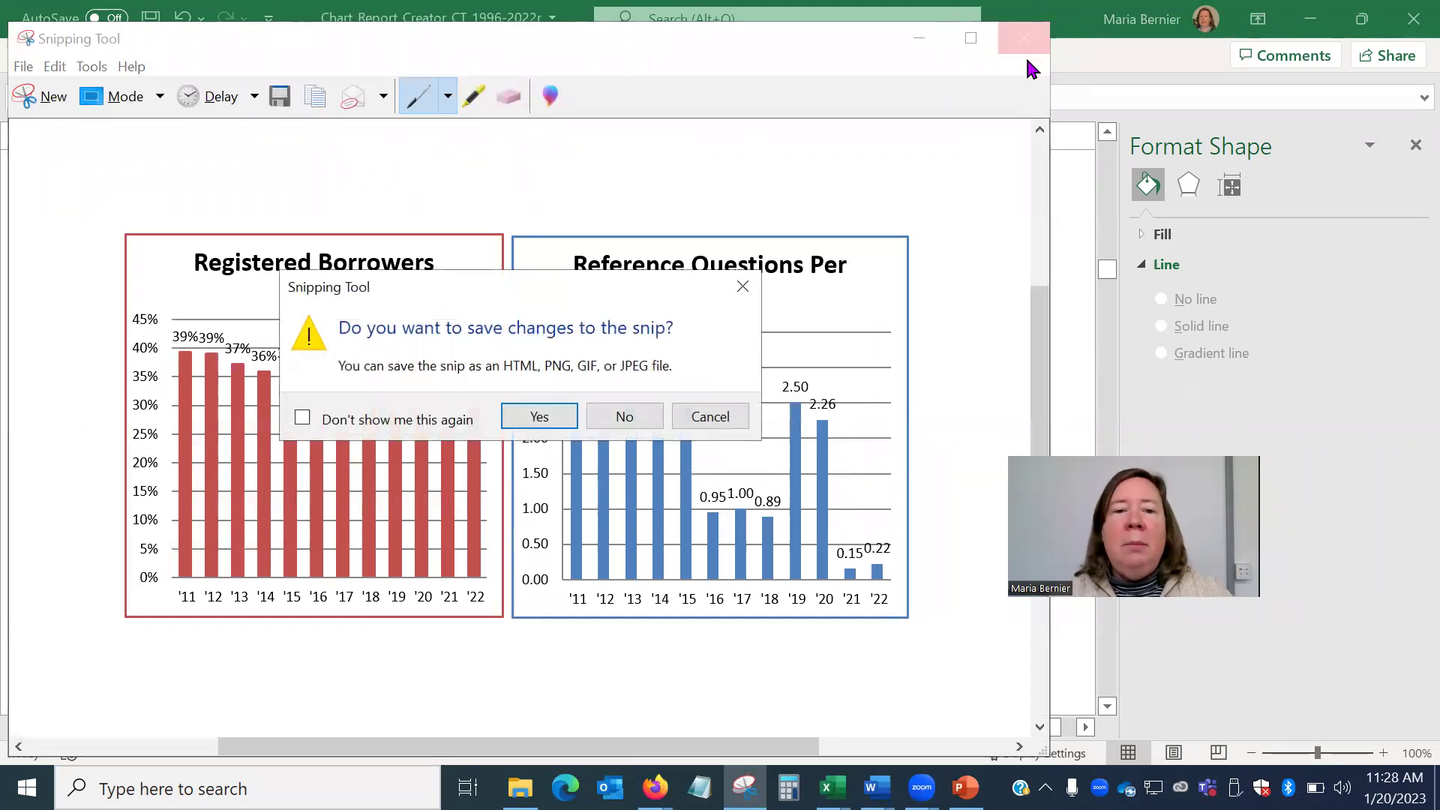
pyautogui.click(625, 417)
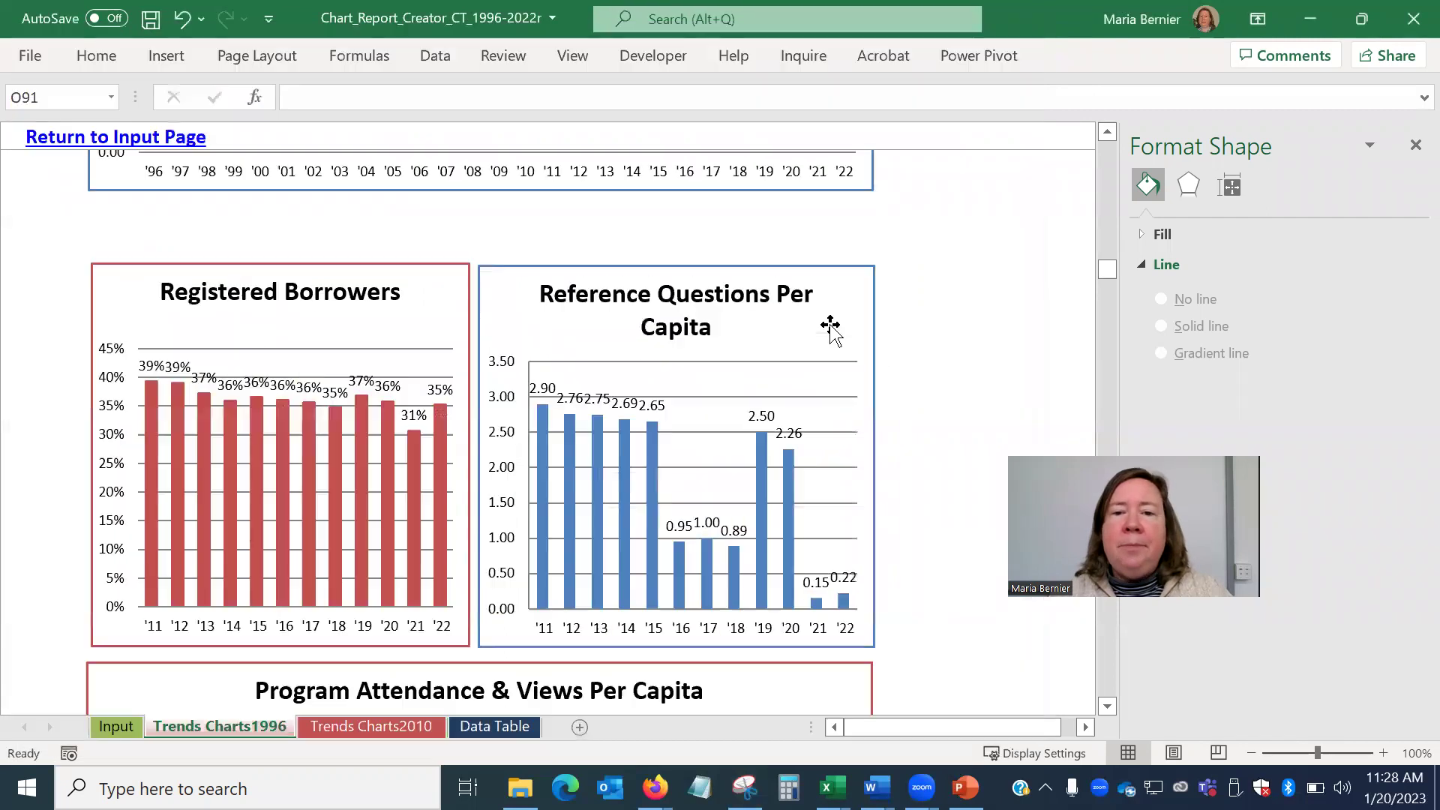
# - Minimize the trends workbook, switch to Firefox, and open the library statistics guide's Data Visualization page to review its Tableau charts
pyautogui.click(1310, 21)
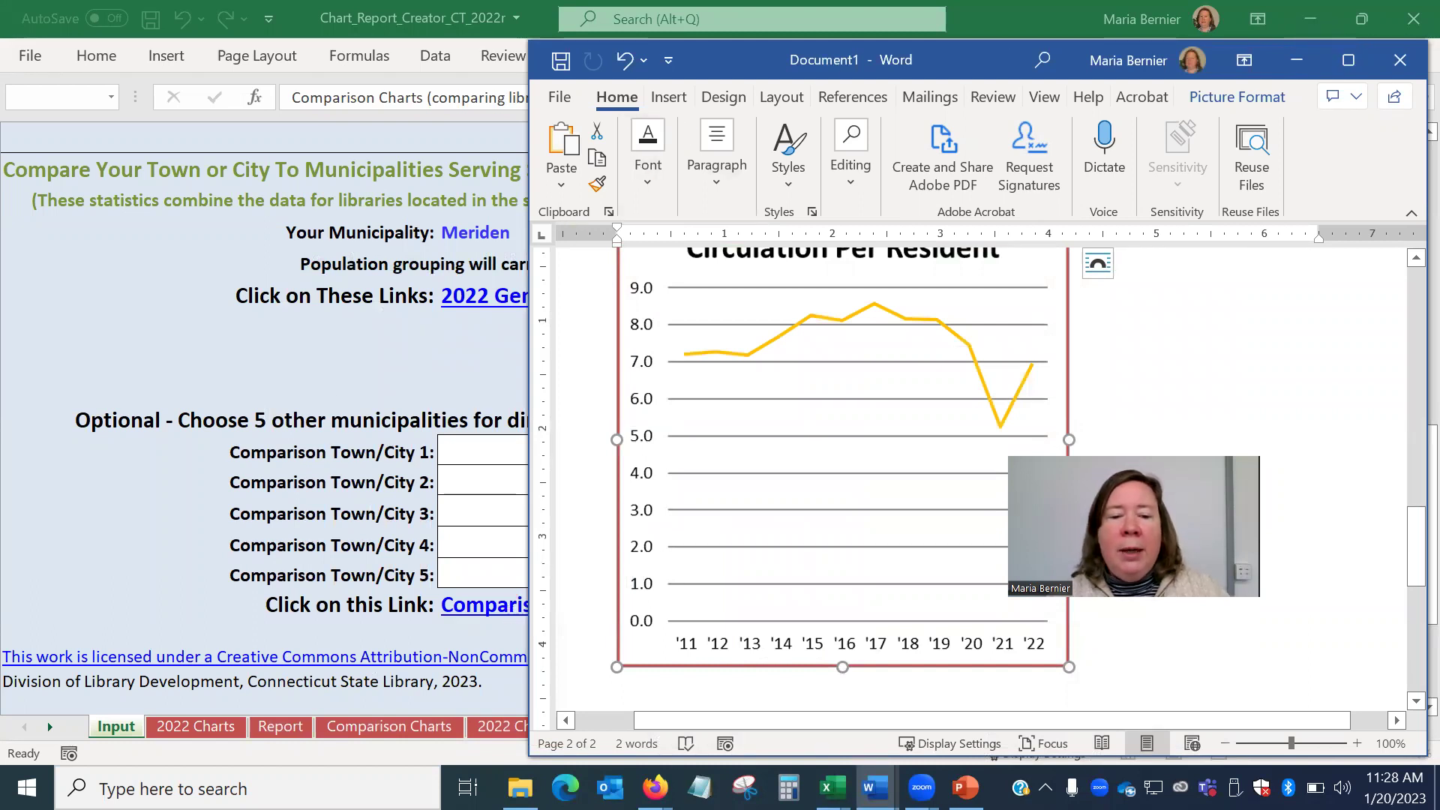
pyautogui.moveTo(654, 787)
pyautogui.click(739, 734)
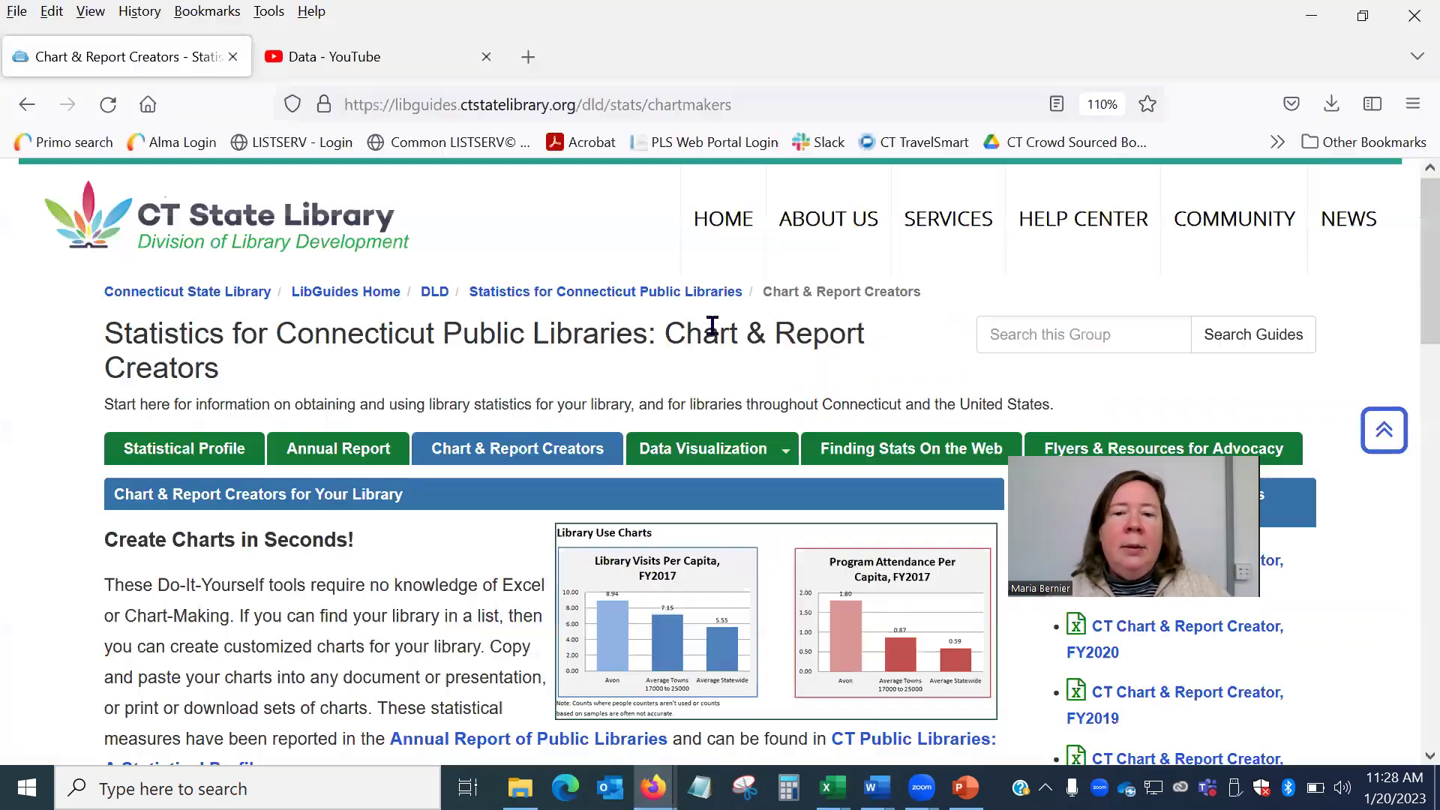
pyautogui.moveTo(698, 452)
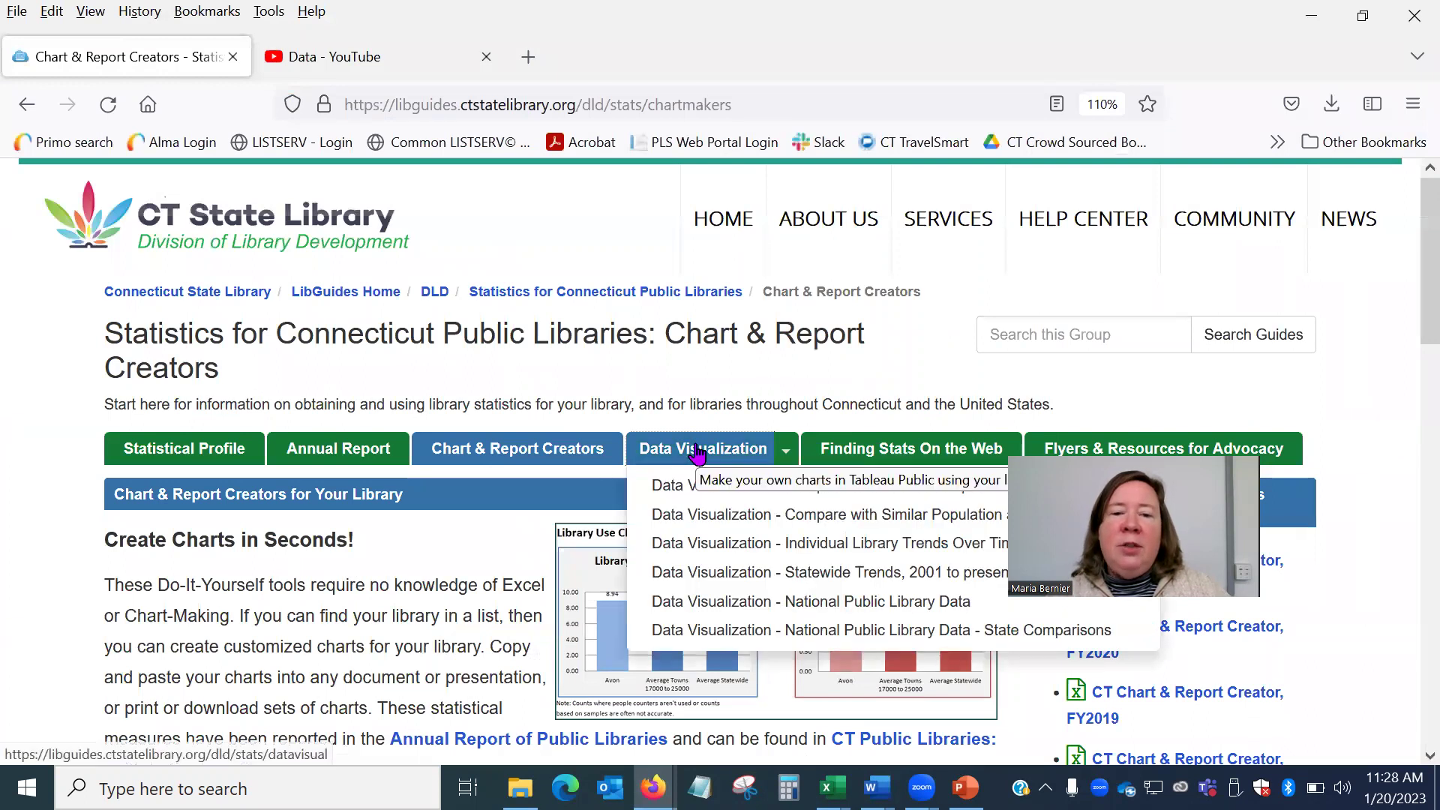
pyautogui.click(697, 450)
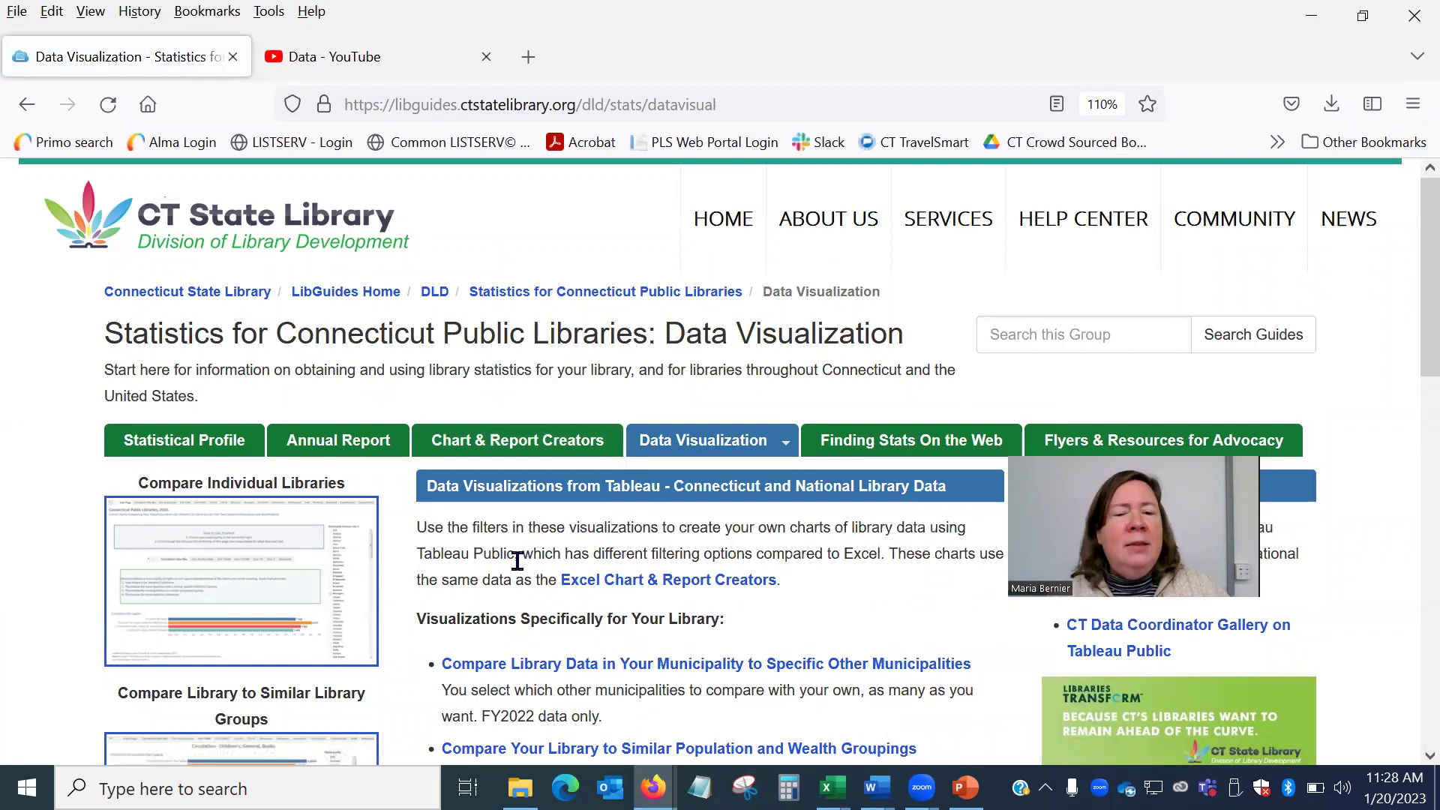
pyautogui.scroll(-3, 518, 566)
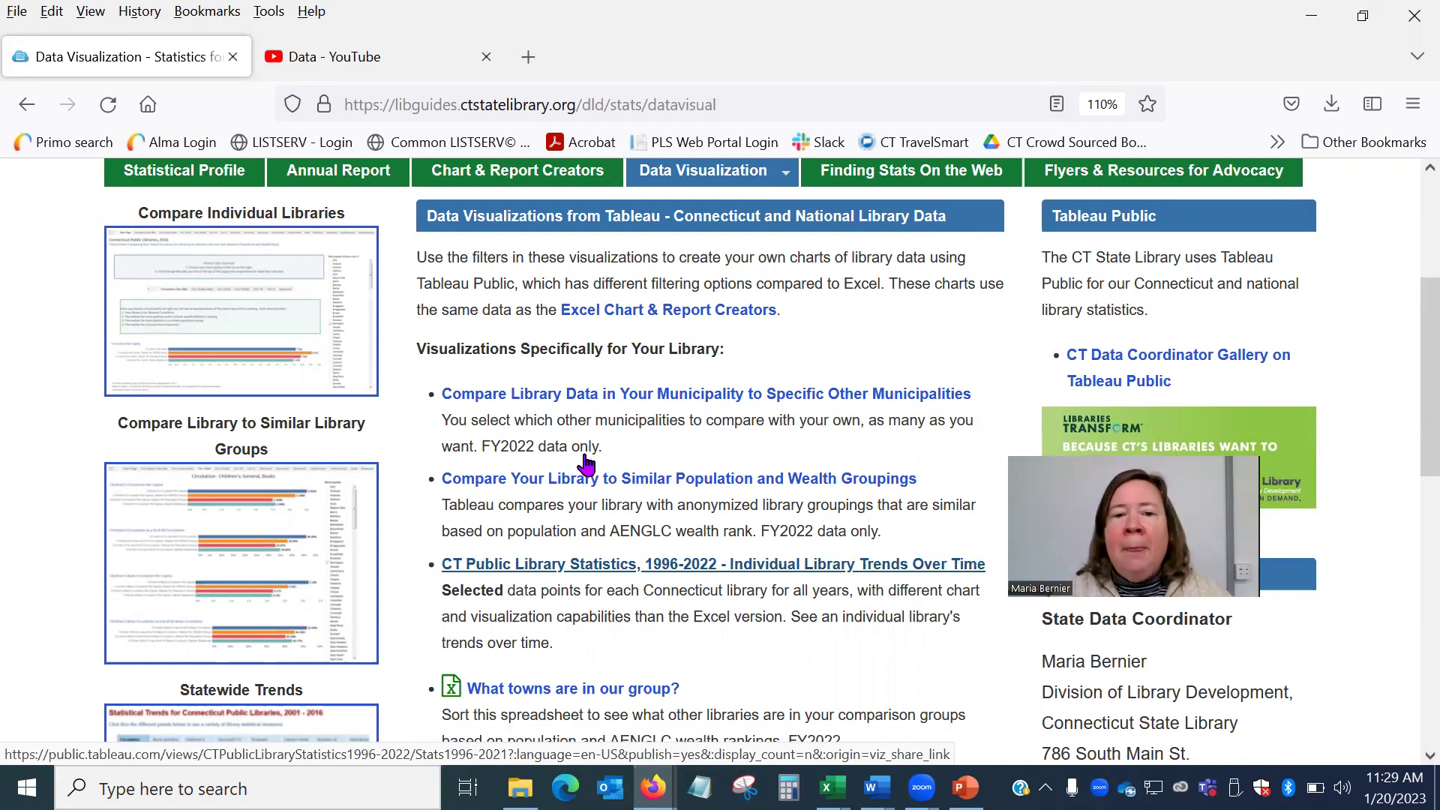
# - Open the Flyers & Resources for Advocacy page of the statistics guide and view the Fact Flyers section
pyautogui.scroll(3, 636, 475)
pyautogui.click(1143, 309)
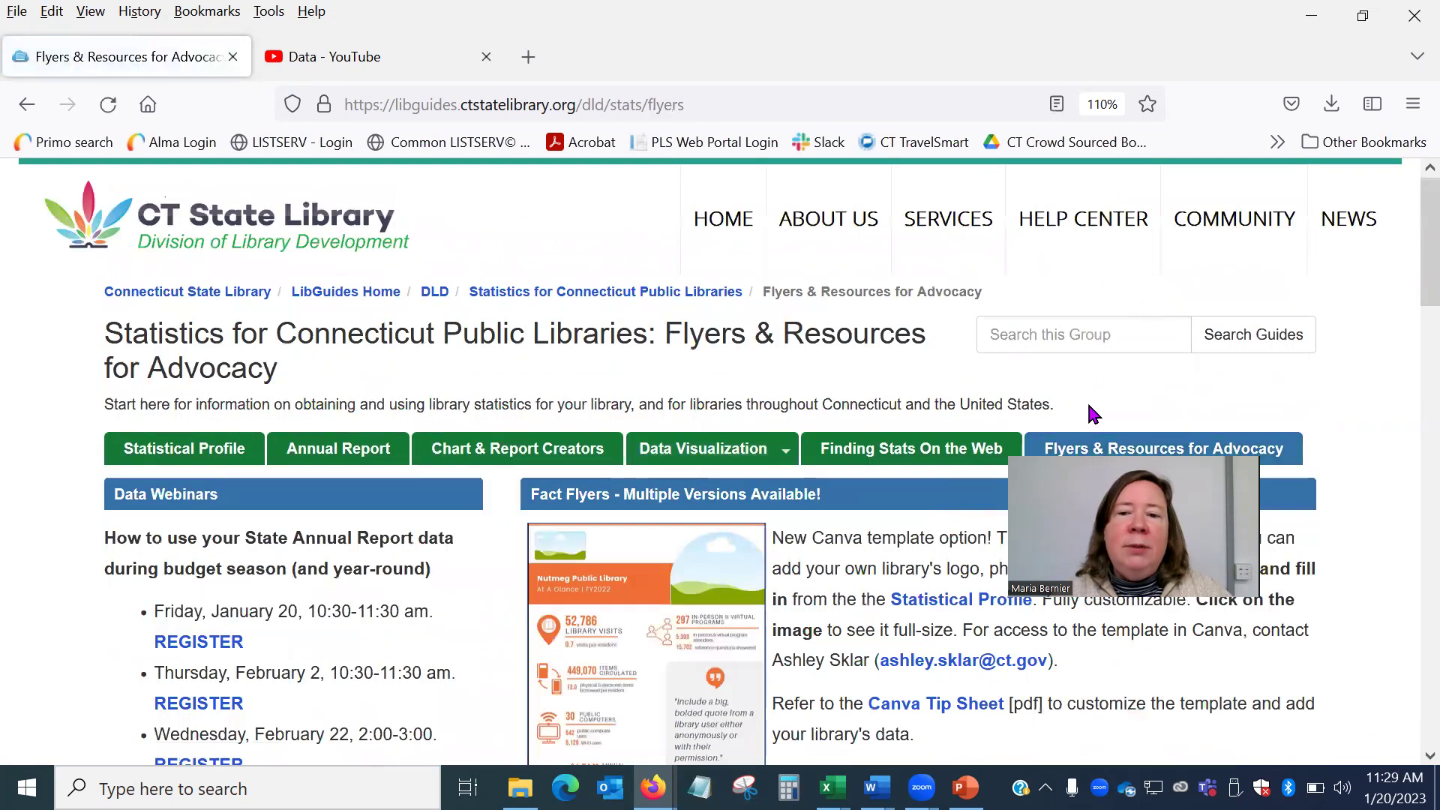
pyautogui.scroll(-3, 1101, 405)
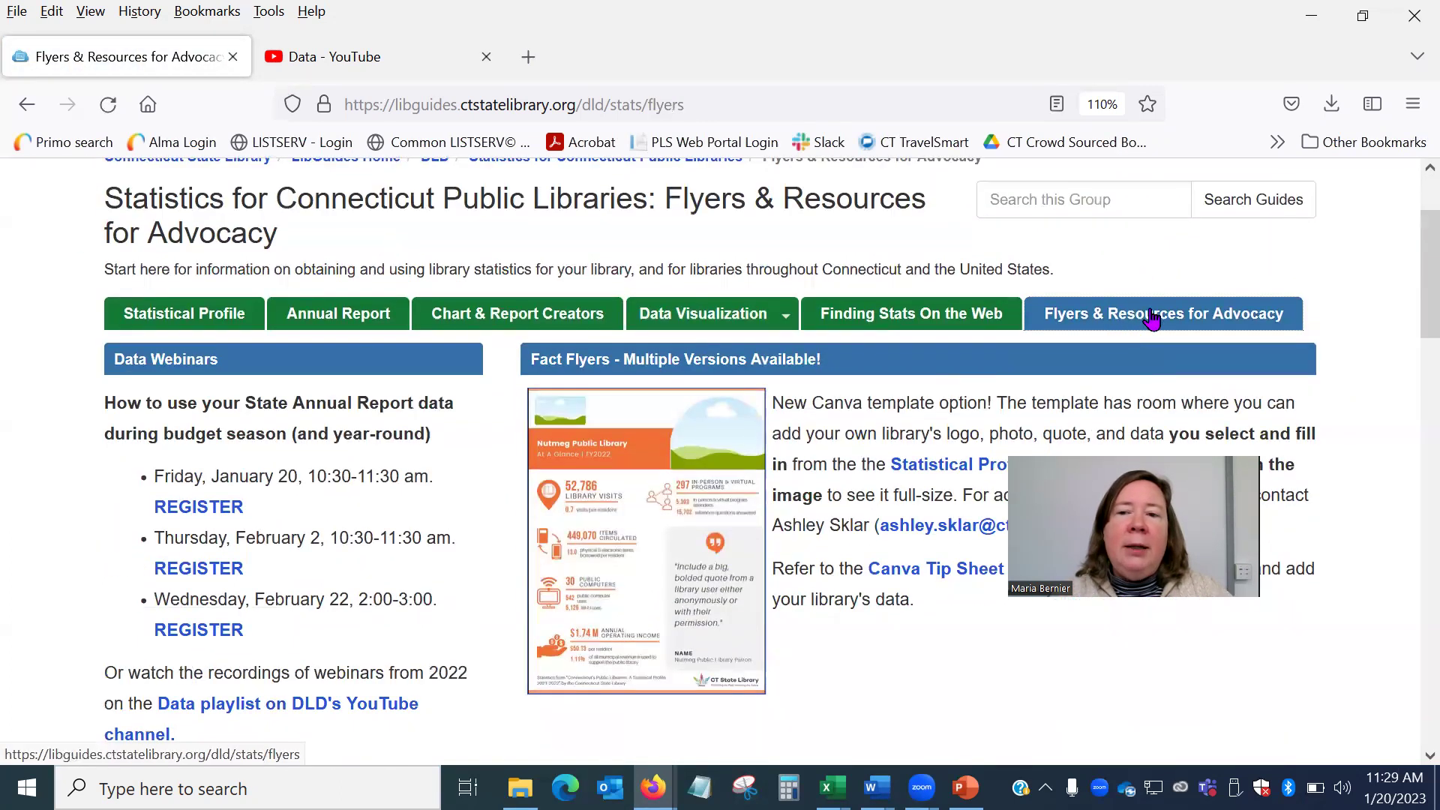
pyautogui.scroll(-3, 384, 487)
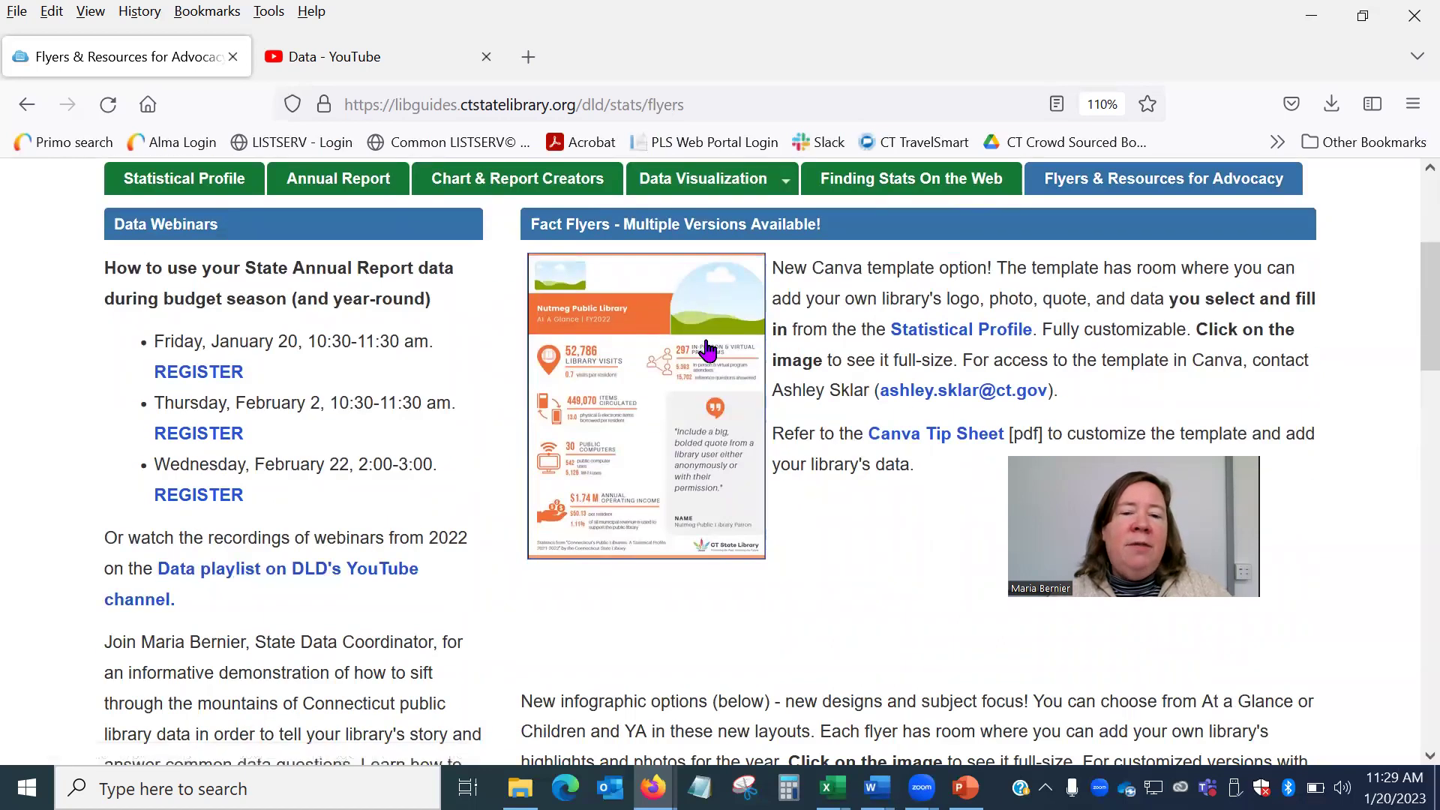
# - Review the Fact Flyers section, covering the Canva template, the new infographic layouts, and the traditional Connecticut and individual library flyers
pyautogui.scroll(-3, 830, 511)
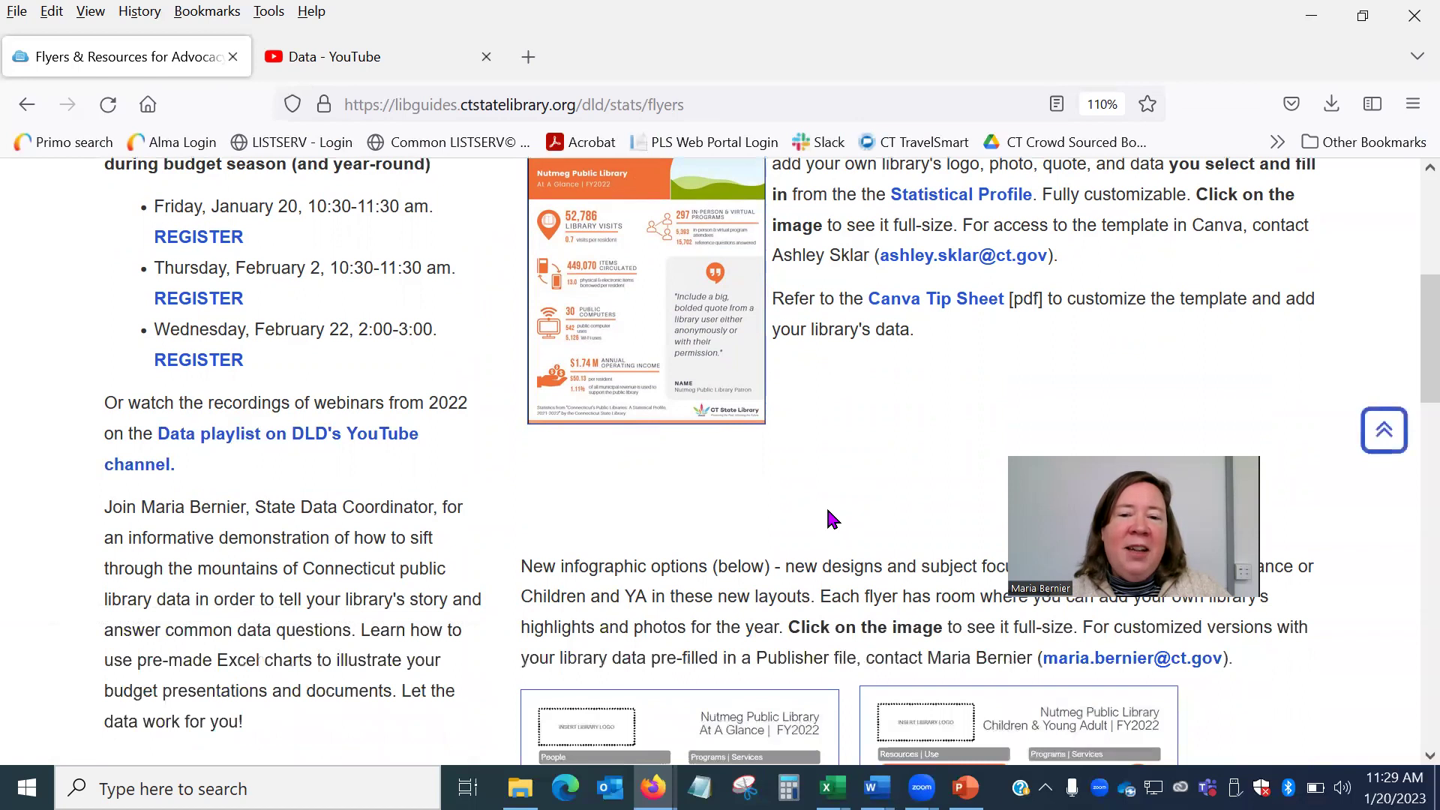
pyautogui.scroll(3, 827, 511)
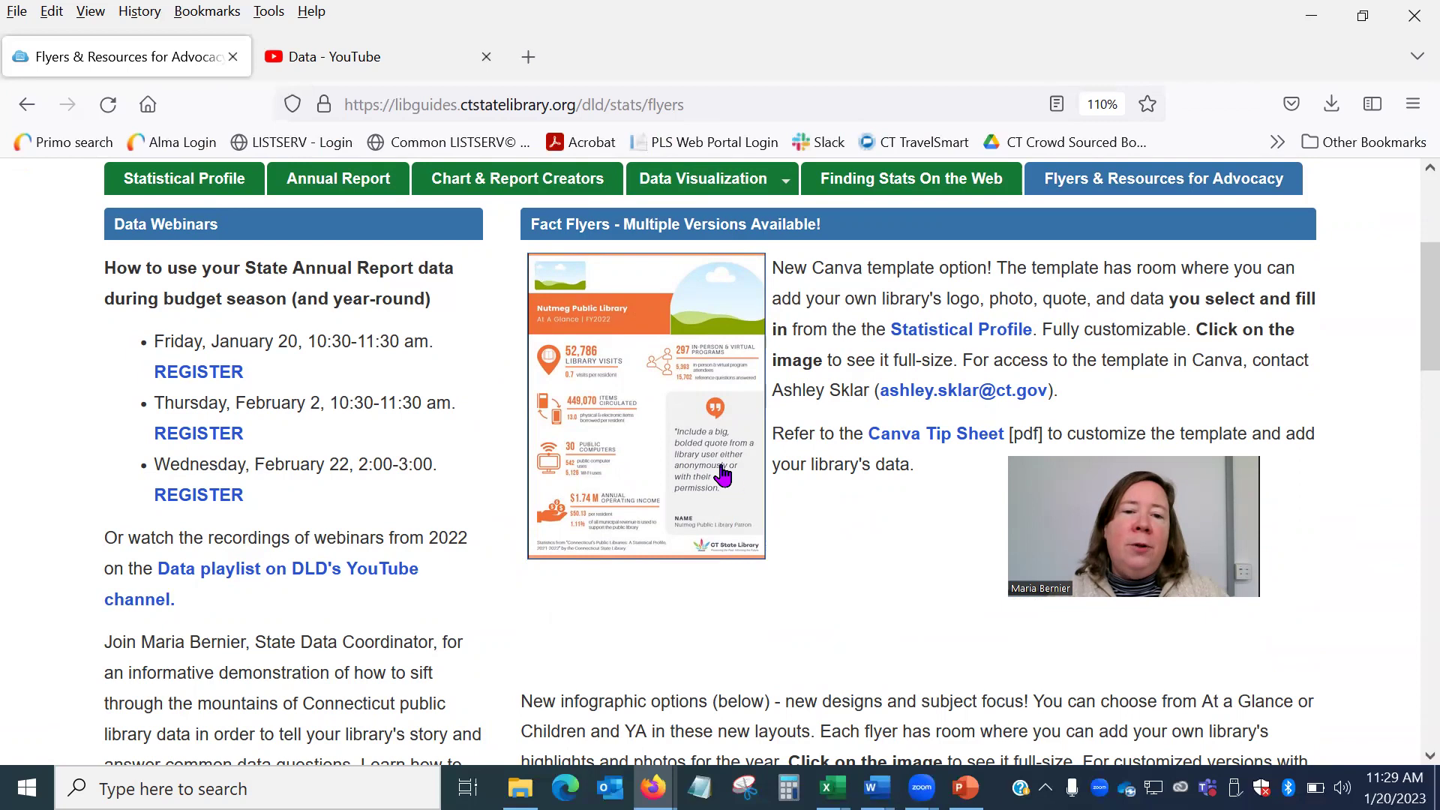
pyautogui.scroll(-10, 693, 477)
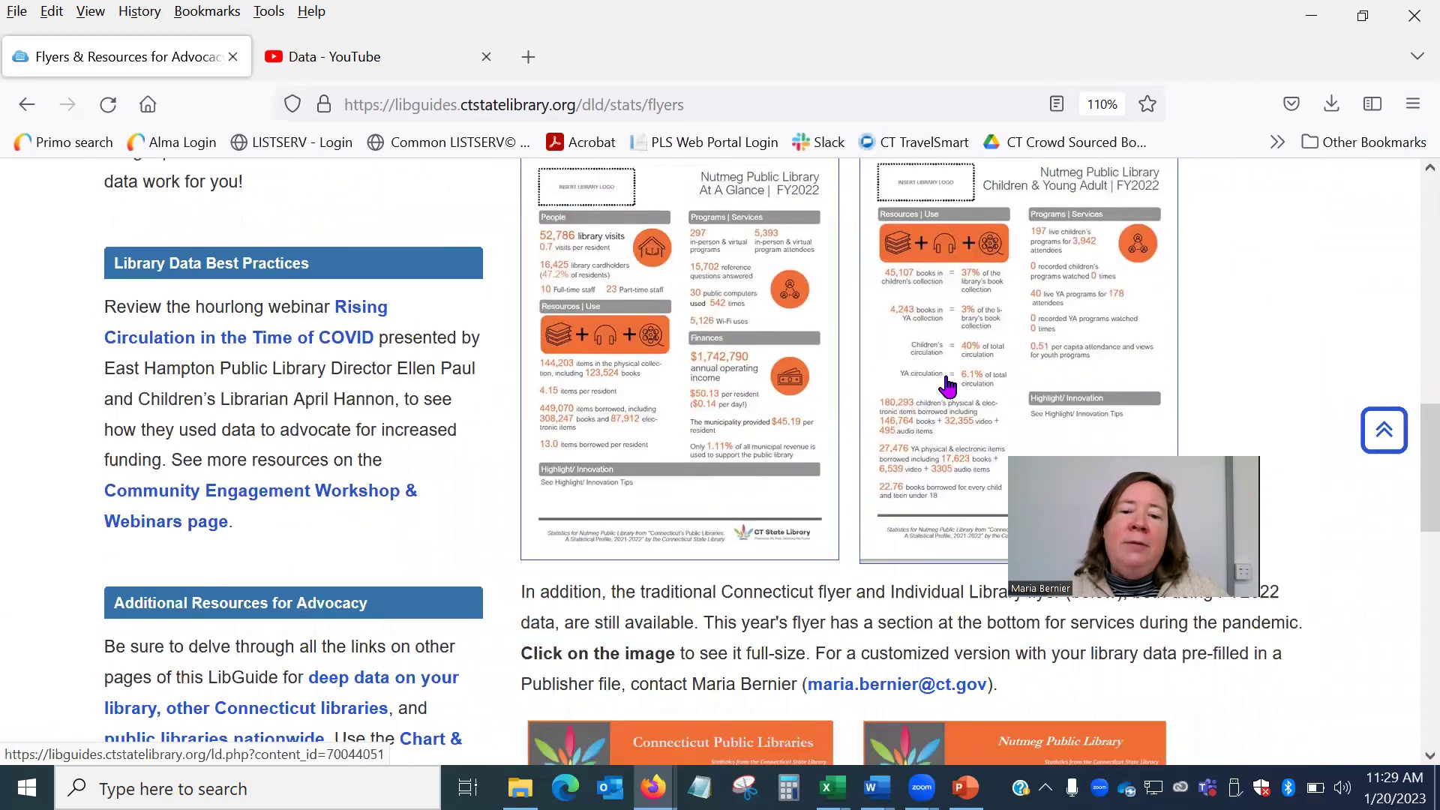
pyautogui.scroll(-2, 942, 395)
pyautogui.scroll(-2, 913, 417)
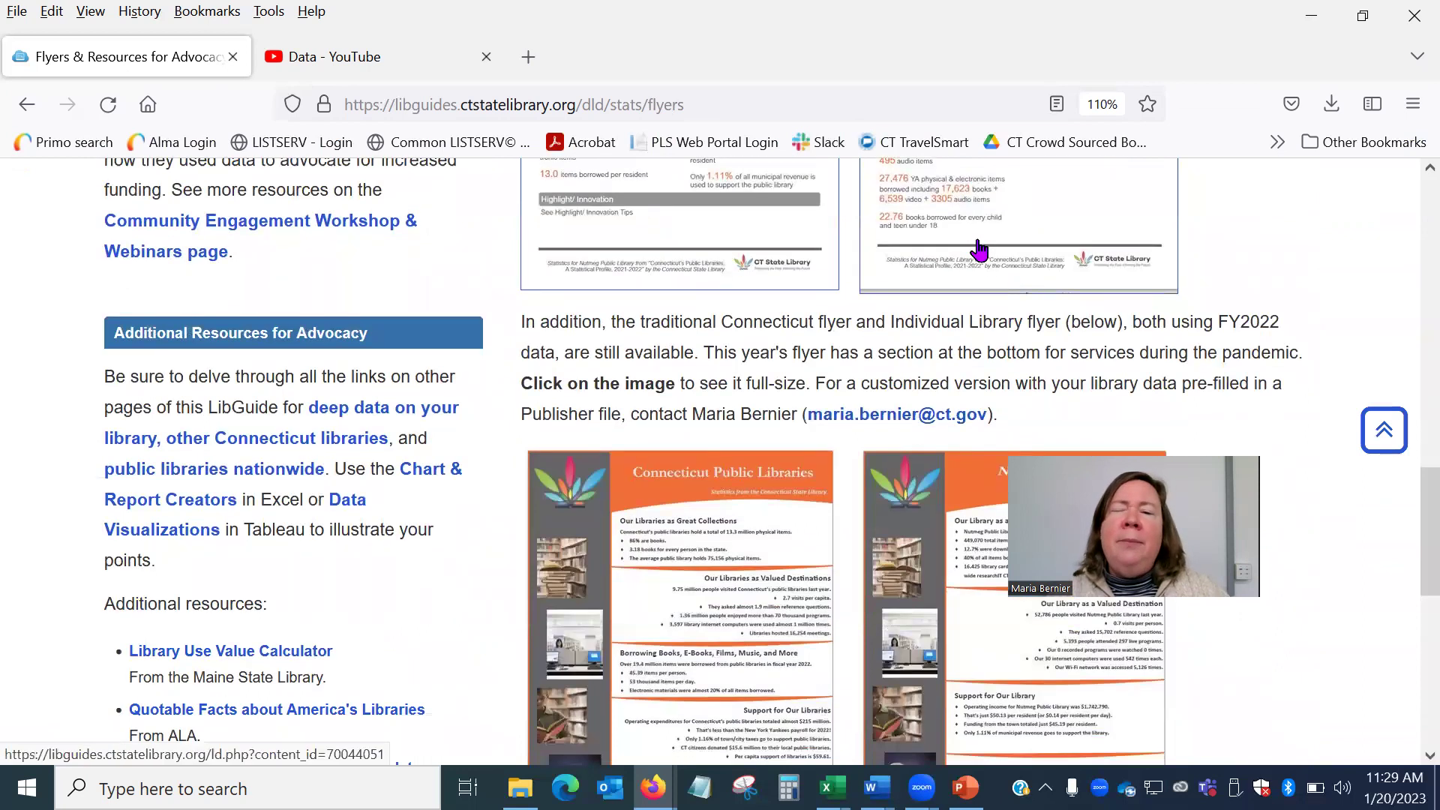
pyautogui.scroll(-2, 977, 272)
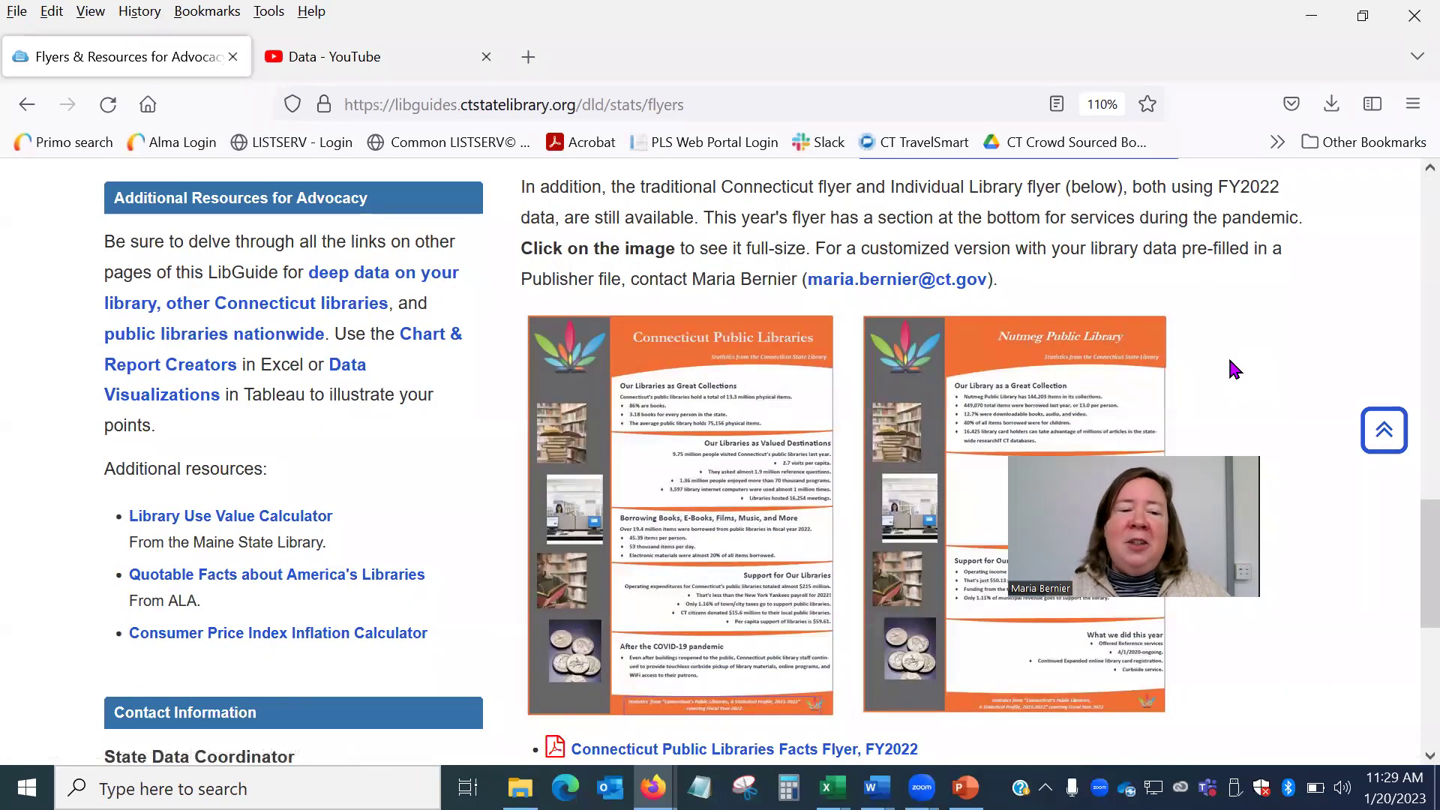
# - Go back to the Data Webinars section and view the Data playlist on YouTube before returning to the flyers page
pyautogui.scroll(4, 1227, 356)
pyautogui.scroll(8, 1229, 361)
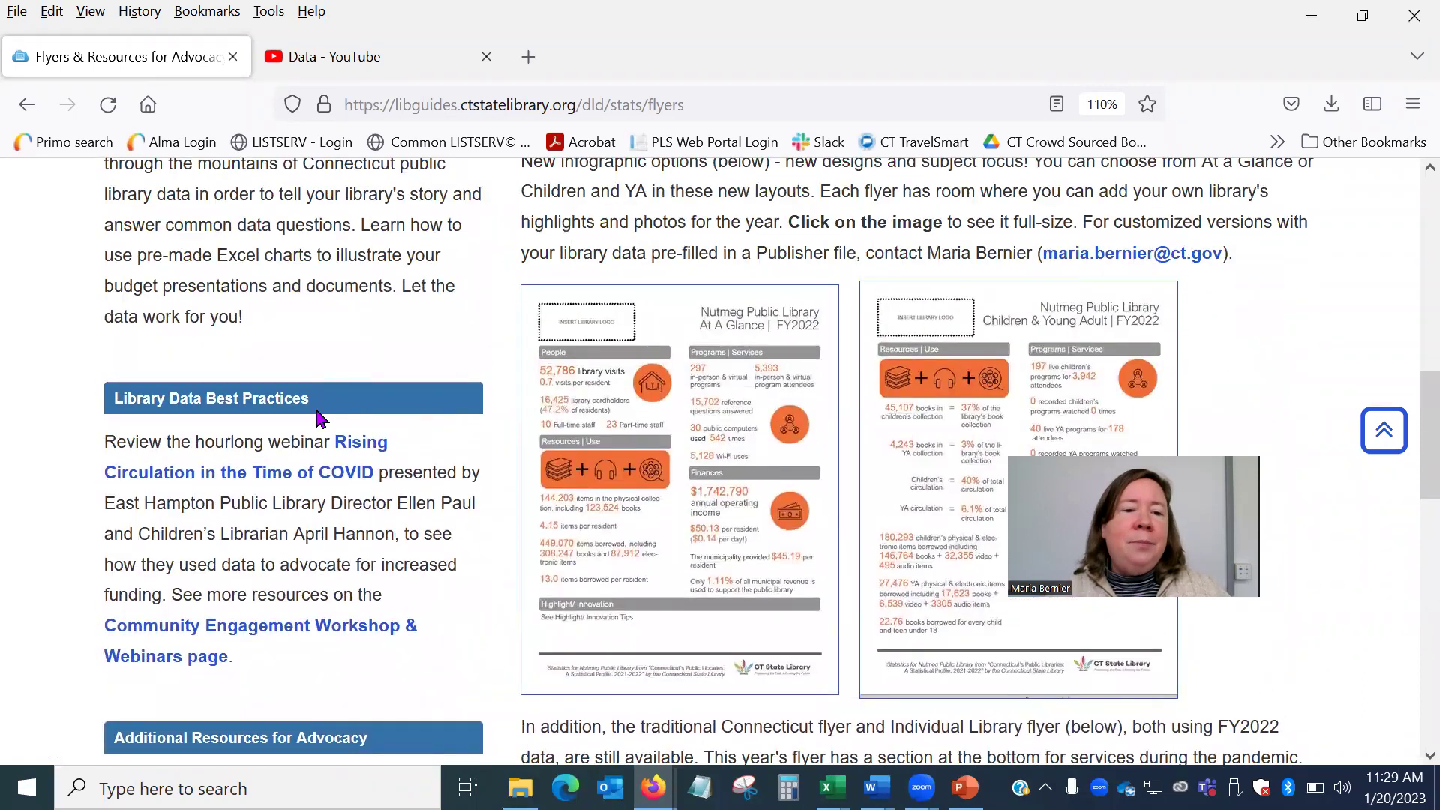
pyautogui.scroll(2, 297, 394)
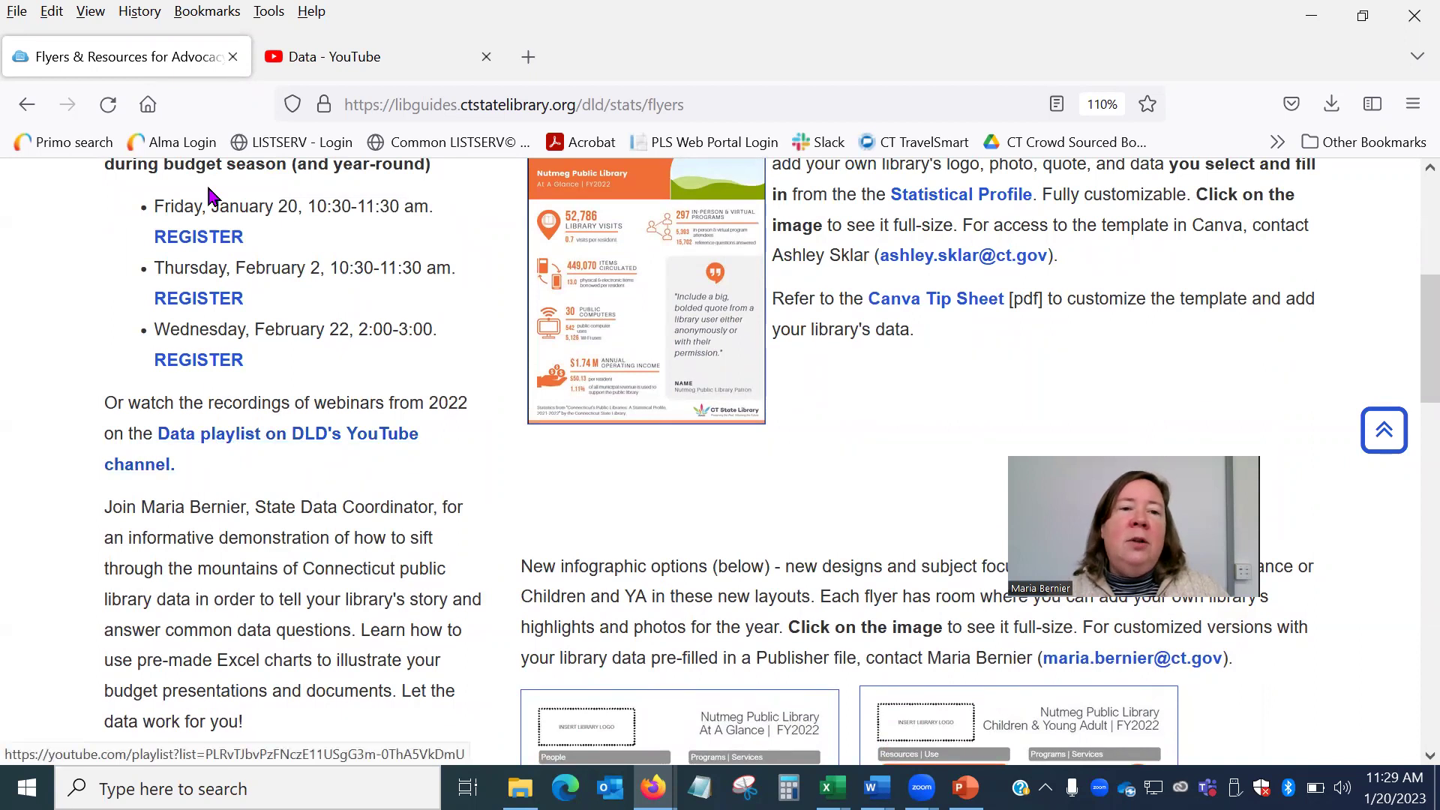
pyautogui.click(322, 60)
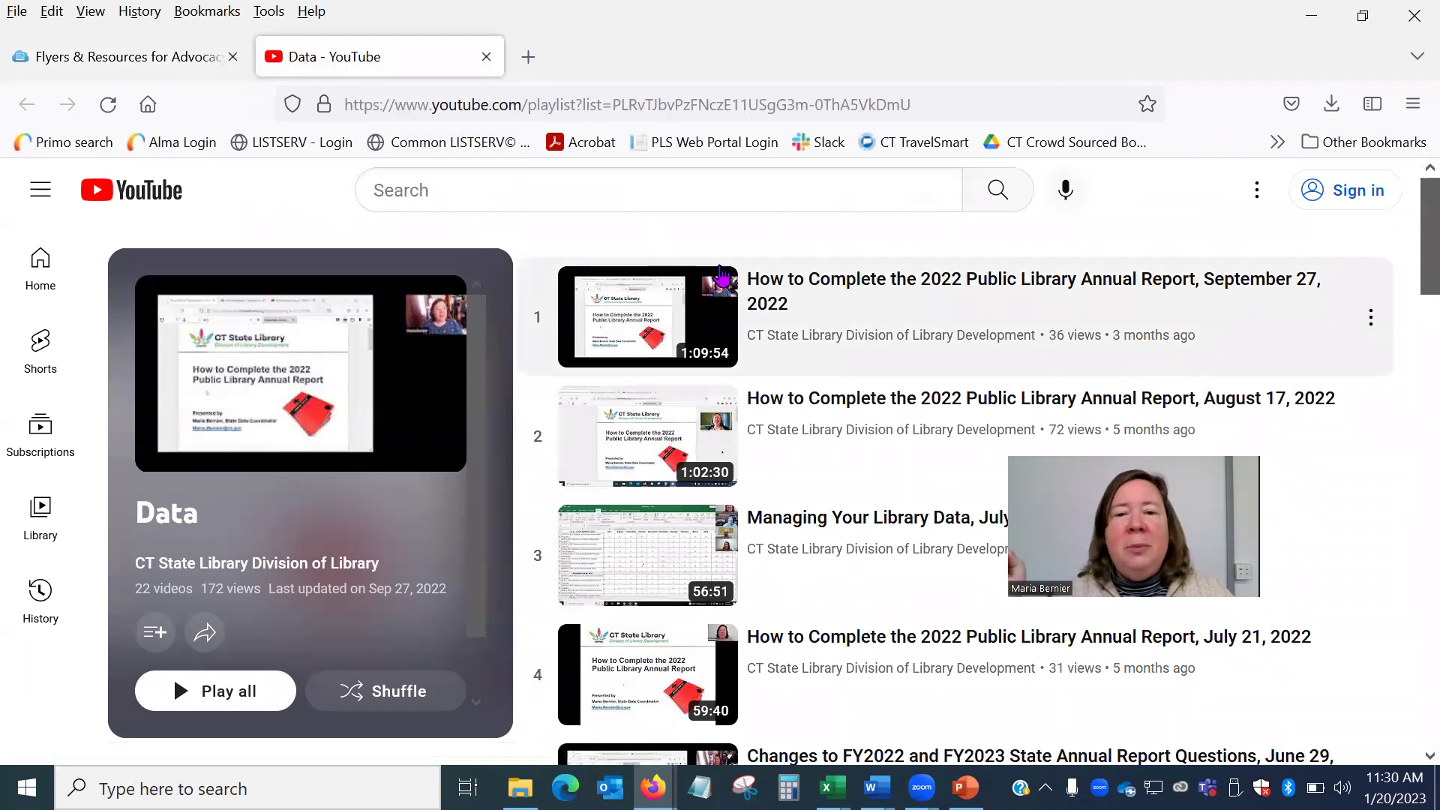
pyautogui.click(81, 54)
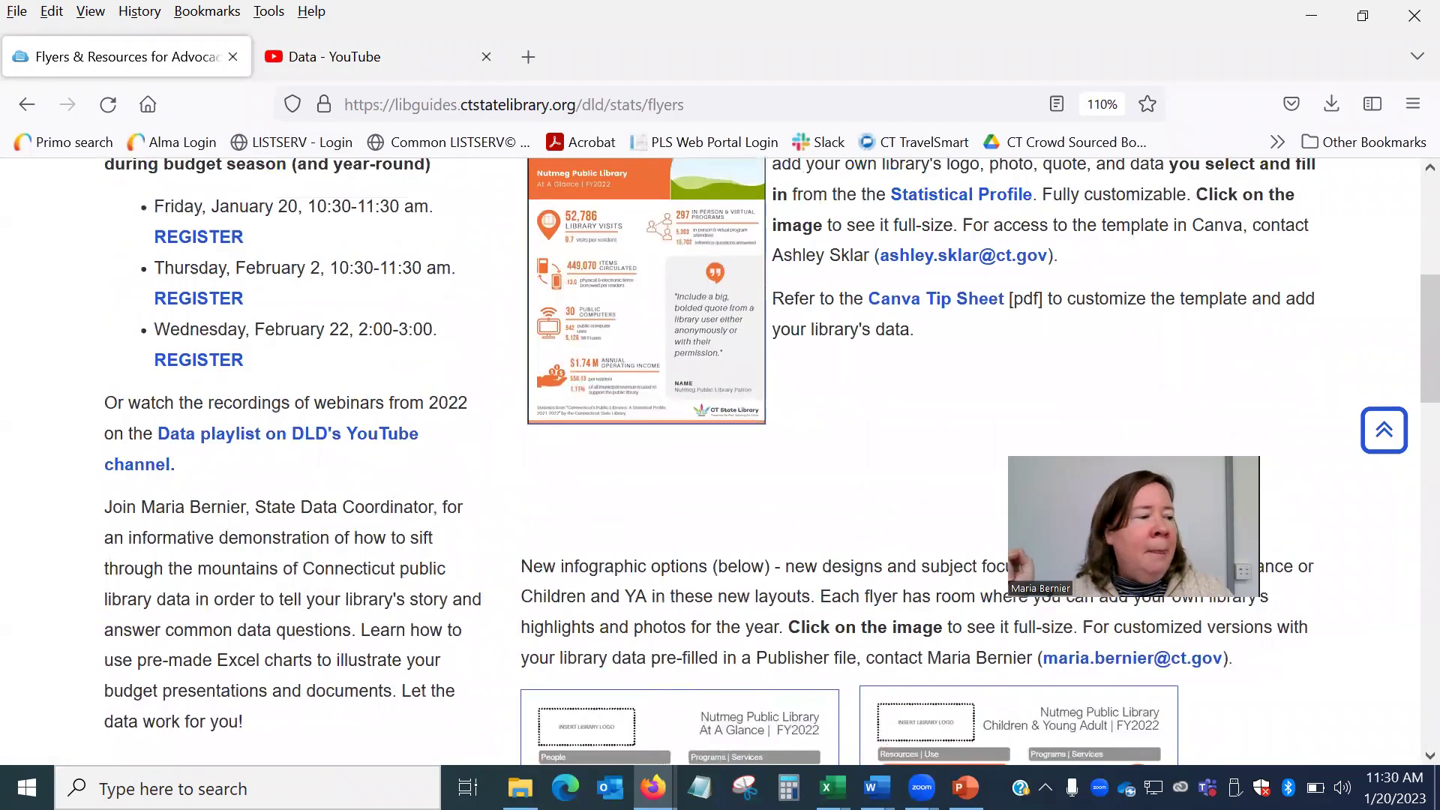
pyautogui.hotkey('alt', 'Tab')
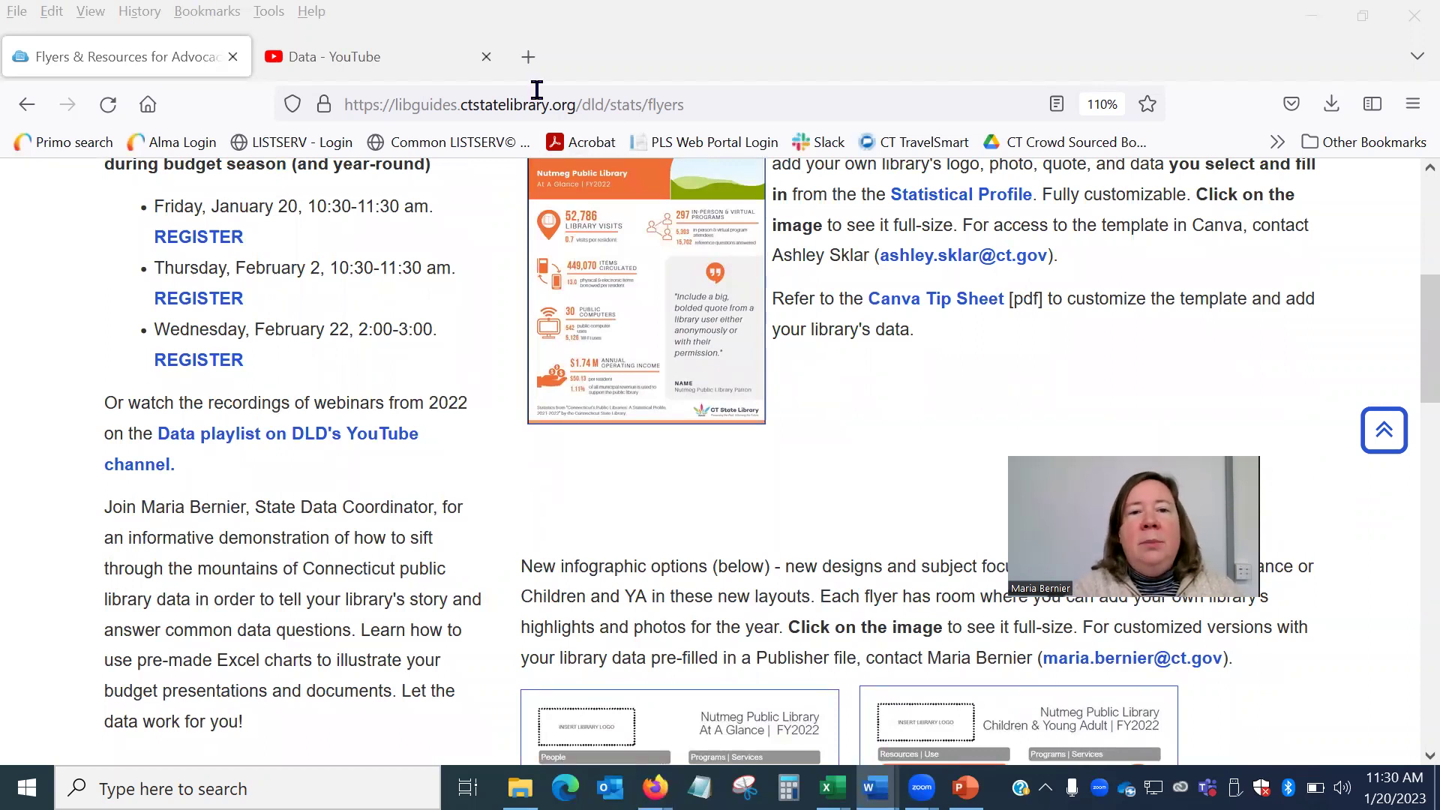
pyautogui.click(528, 57)
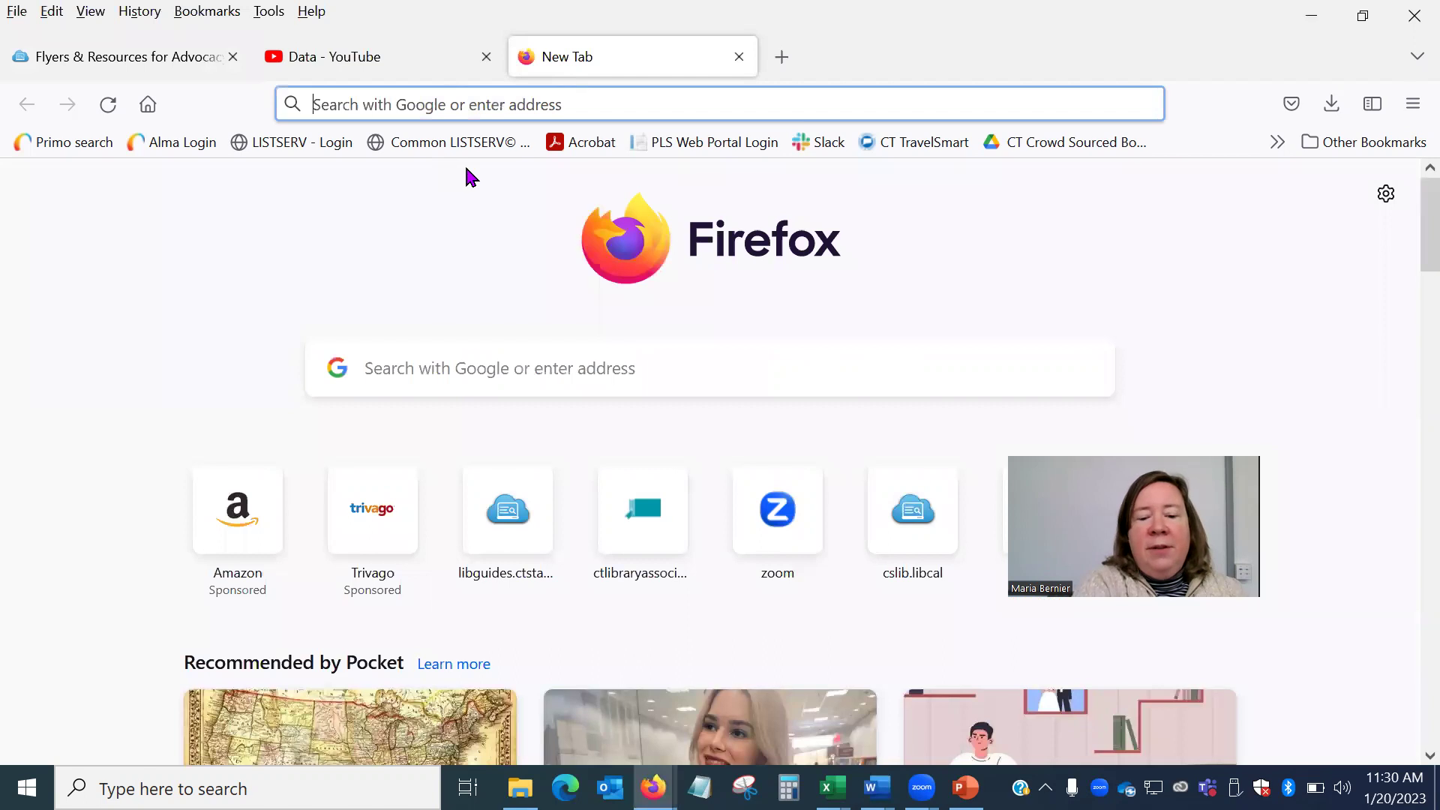
pyautogui.write('https://ctstatelibrary.libwizard.com/f/FY23evals')
pyautogui.press('Return')
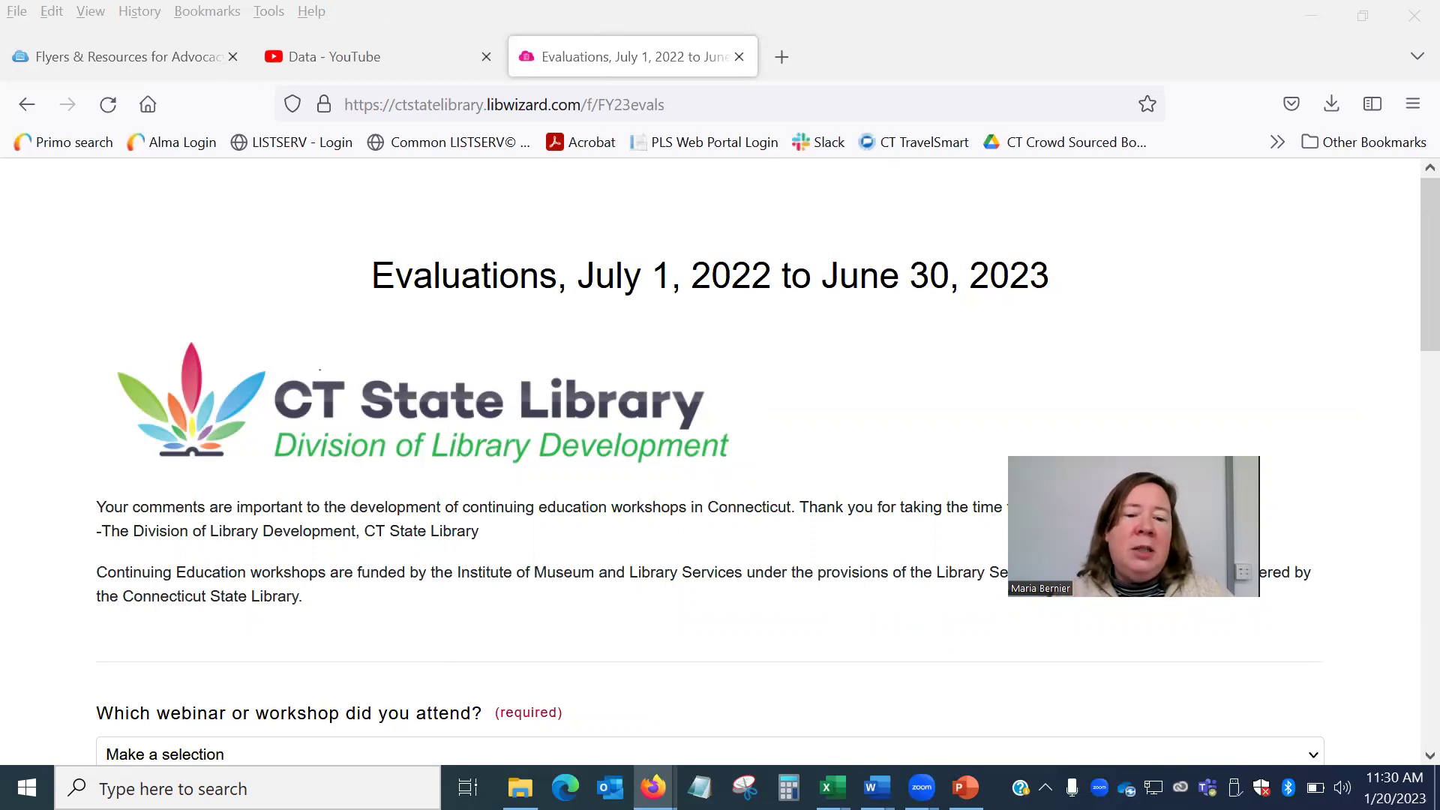
# - Switch to the PowerPoint presentation and move past the Questions slide to the For Assistance slide
pyautogui.click(965, 787)
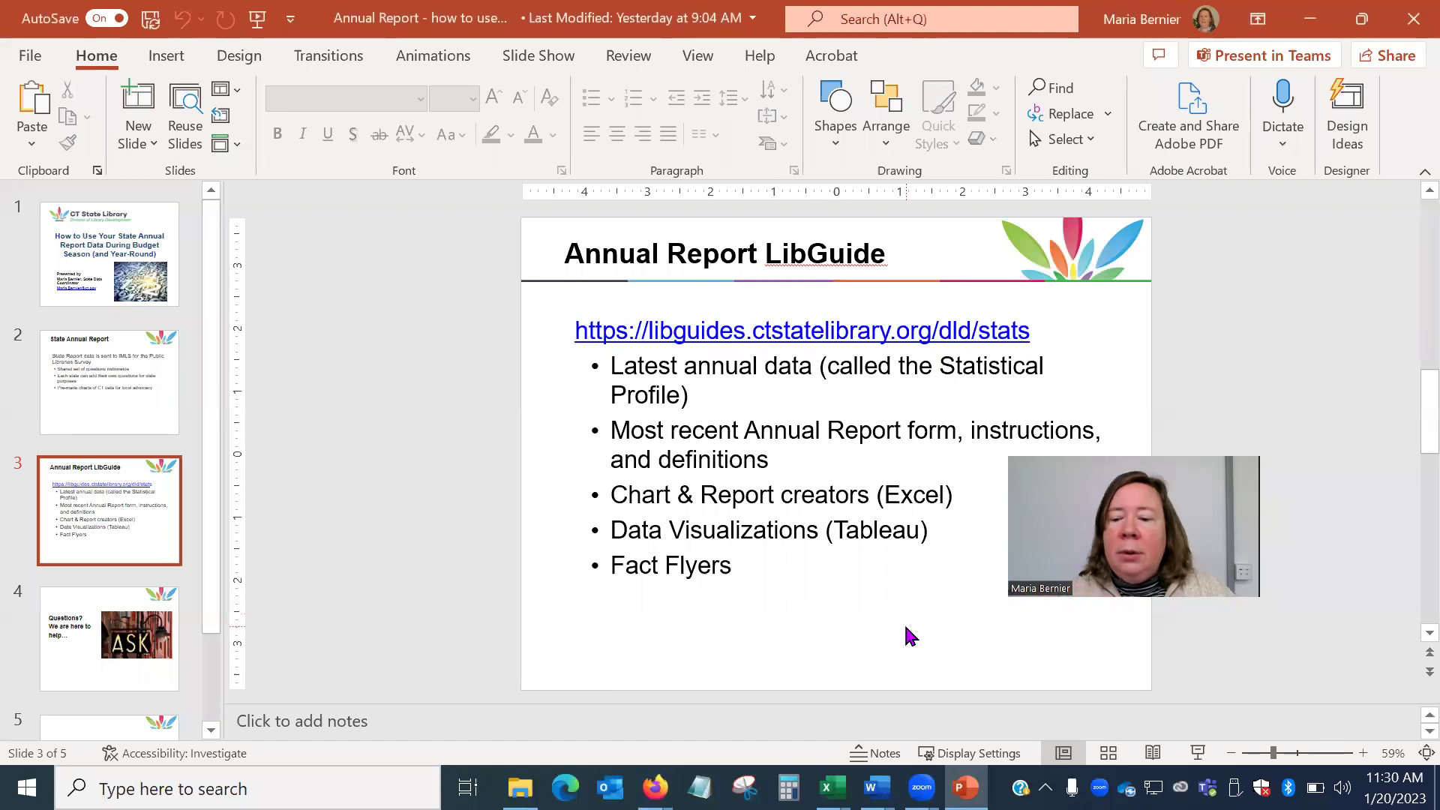
pyautogui.scroll(-1, 900, 627)
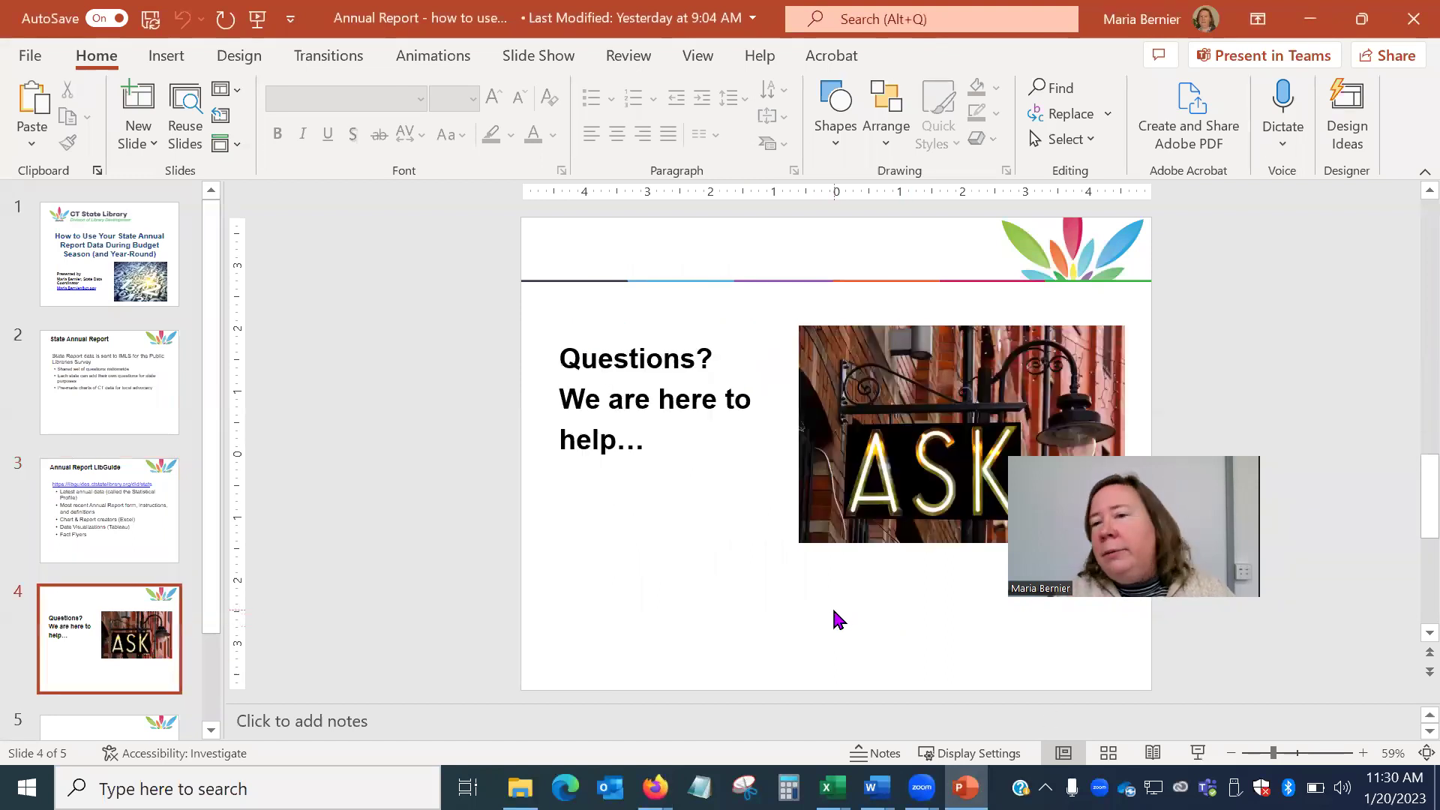
pyautogui.scroll(-1, 834, 612)
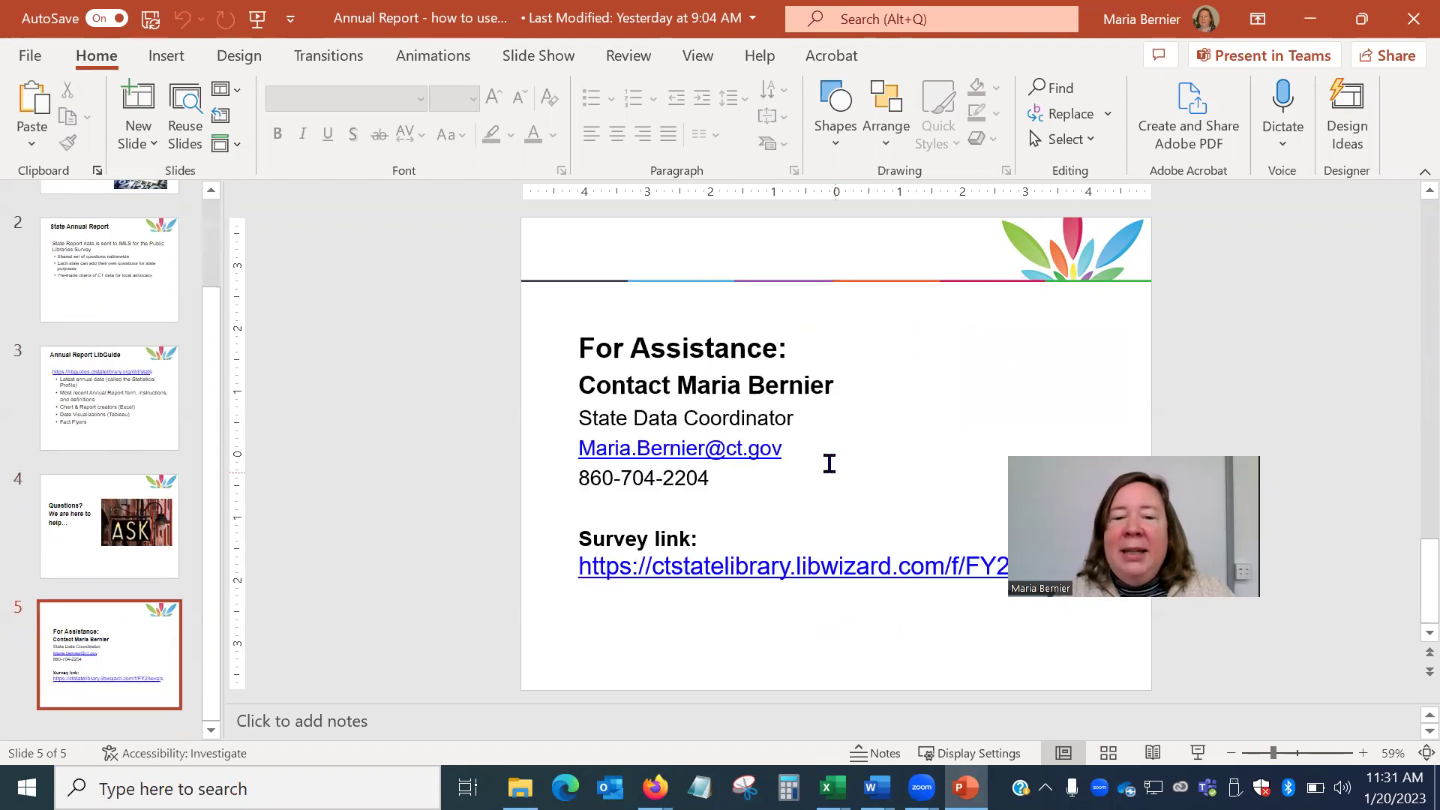
# - Highlight the coordinator's e-mail and phone number on the For Assistance slide, and minimize PowerPoint to return to the survey
pyautogui.click(754, 484)
pyautogui.keyDown('shift'); pyautogui.click(573, 447); pyautogui.keyUp('shift')
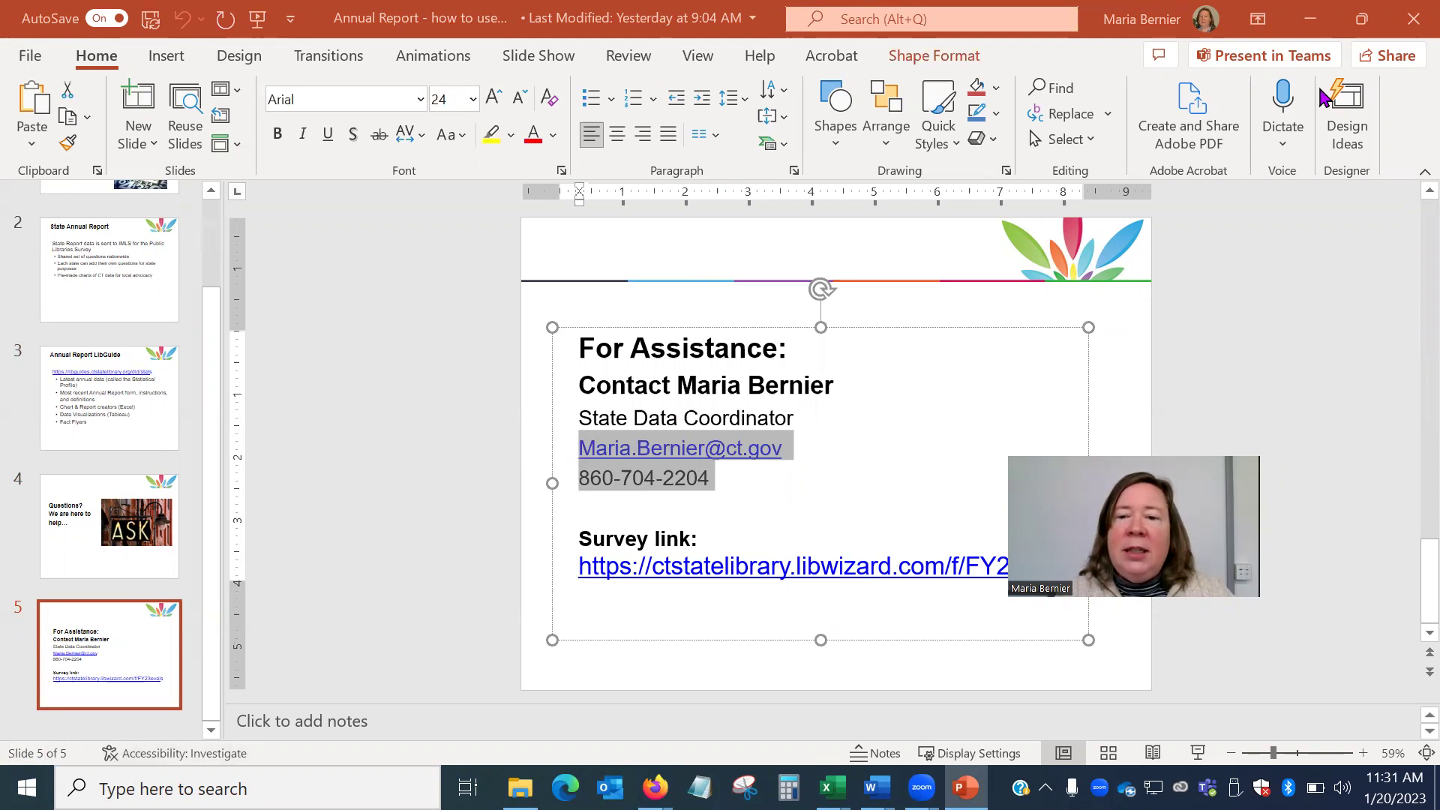
pyautogui.click(1310, 19)
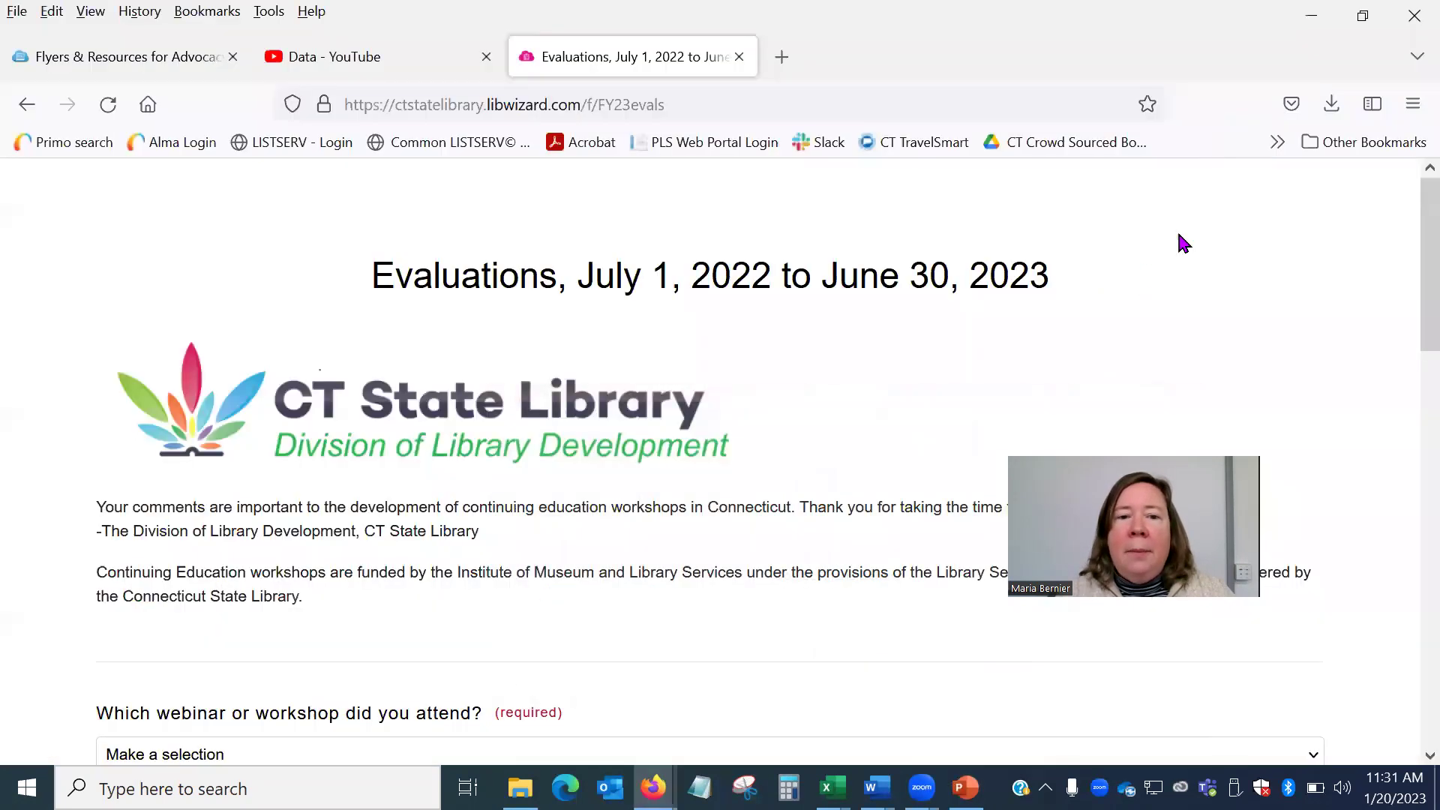